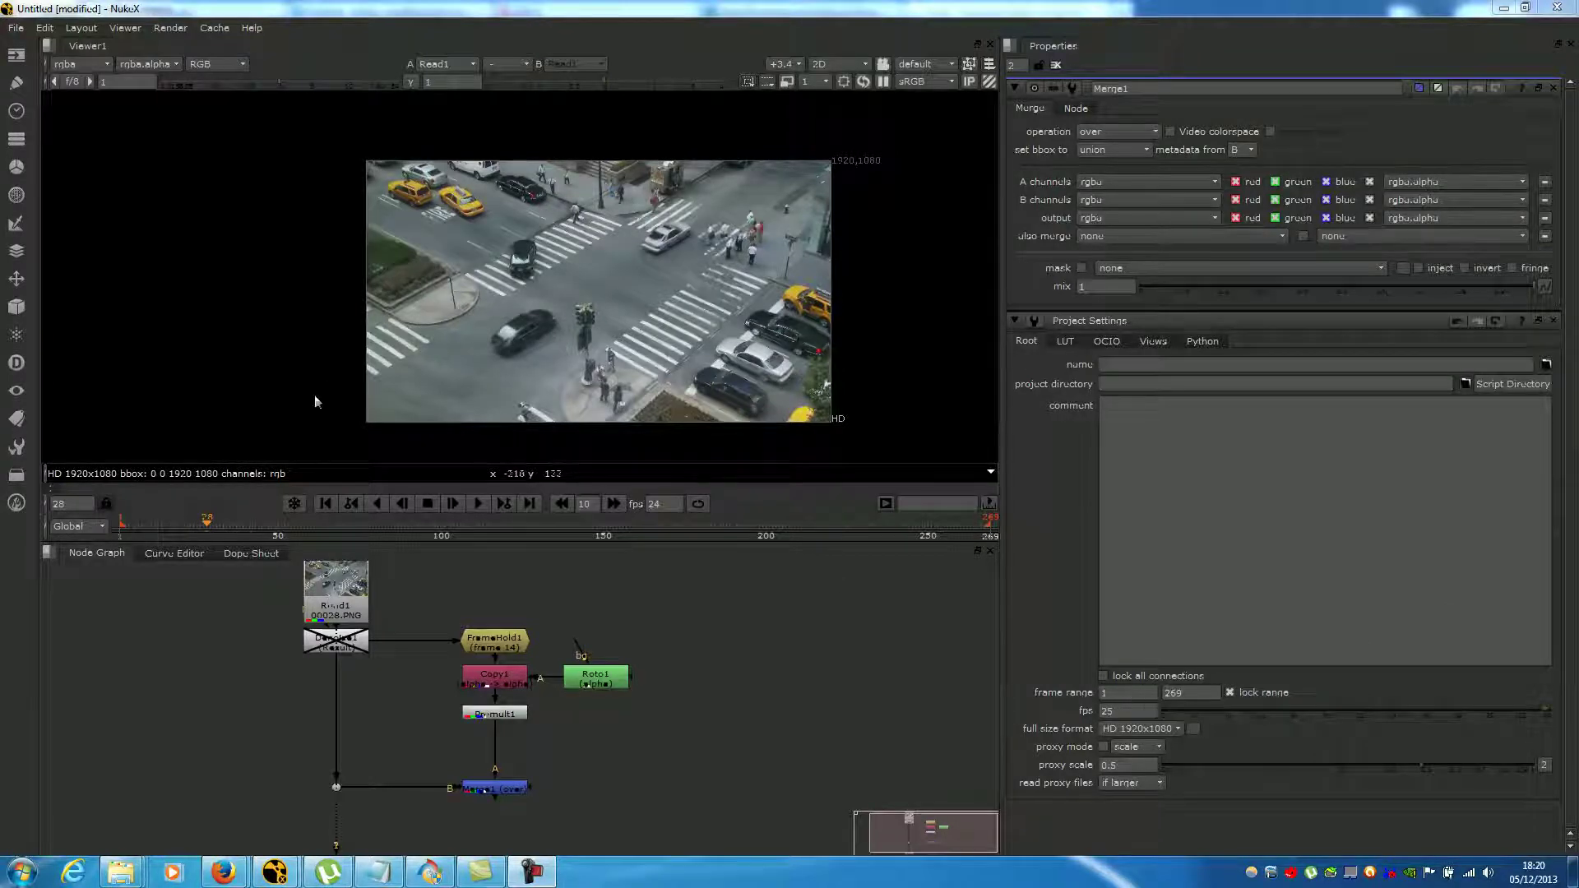
- Play the traffic footage from frame 1 in the viewer to examine the moving cars, and stop the playback
left_click(132, 528)
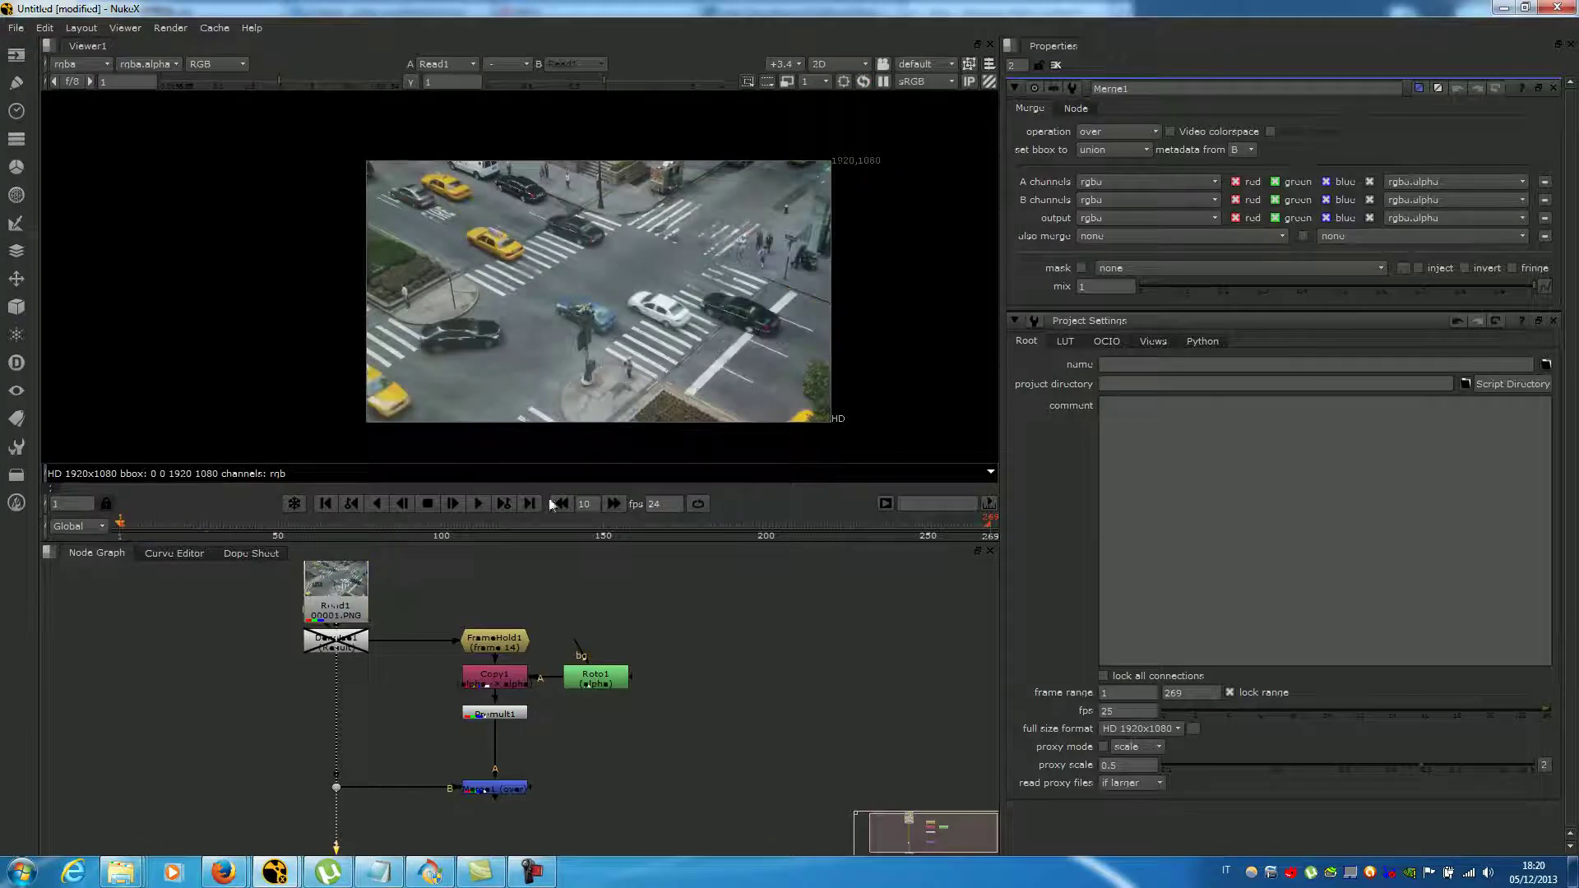
left_click(479, 504)
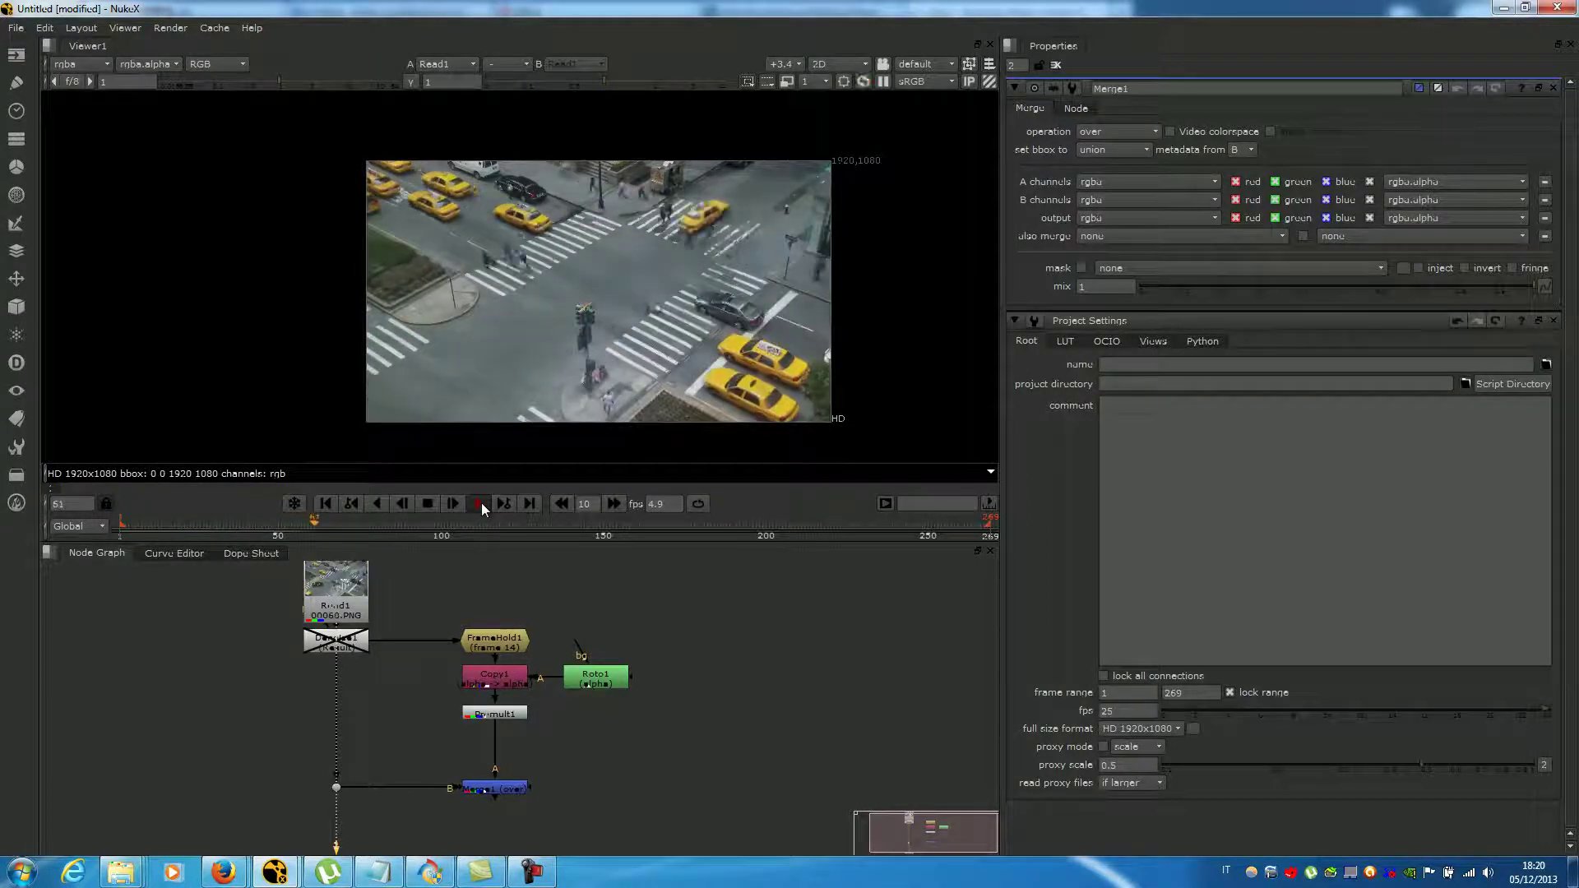
left_click(426, 504)
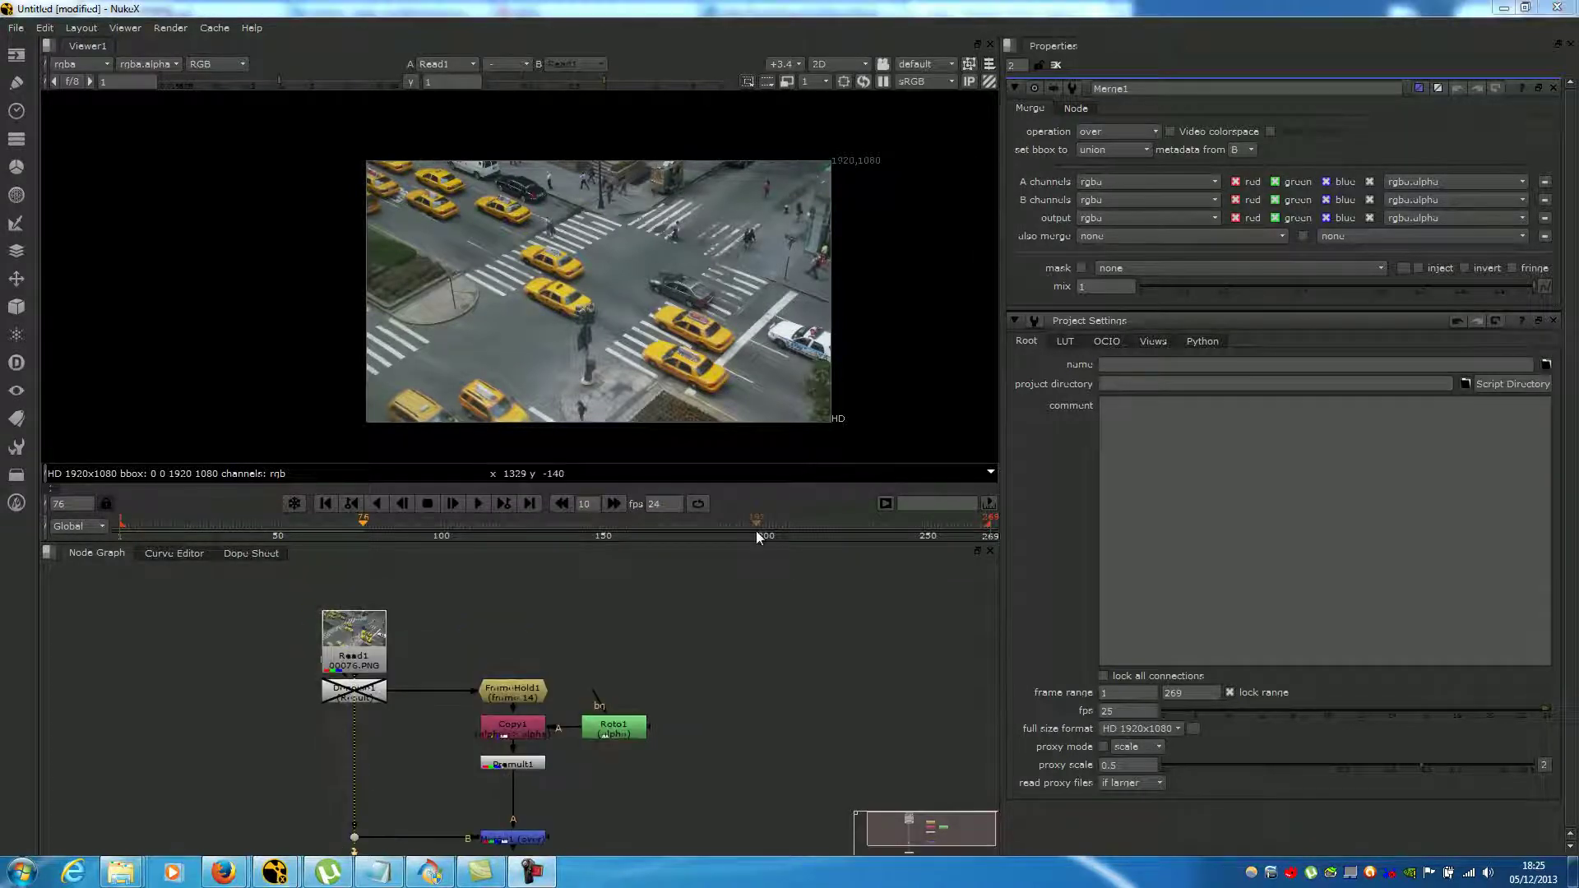
middle_click_drag(689, 357, 678, 358)
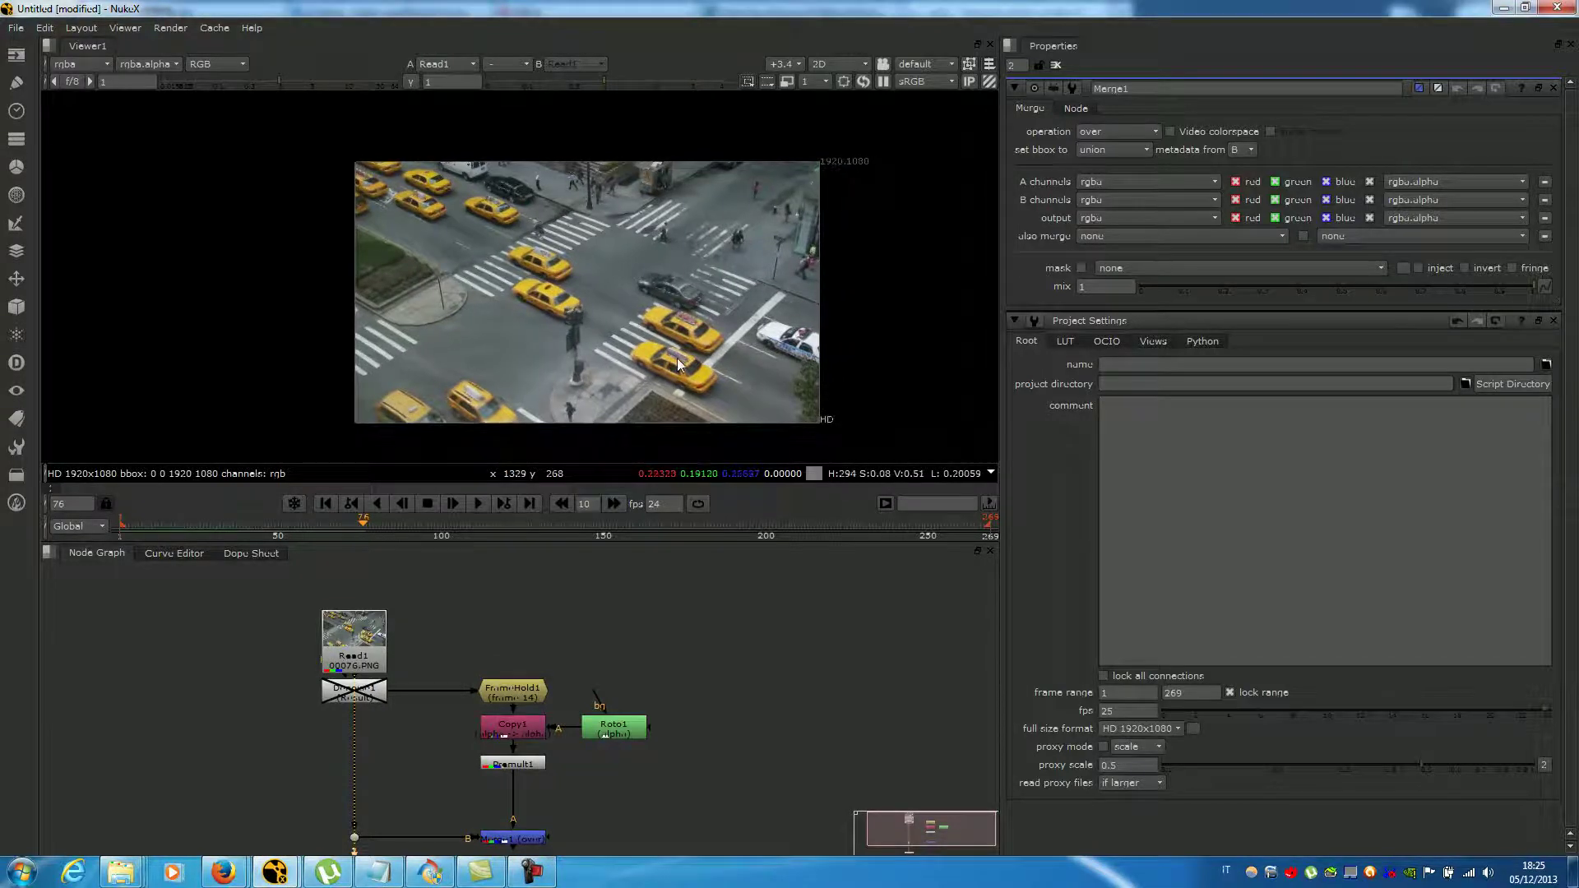
- Open the project settings and examine the frame range and fps values
key("s")
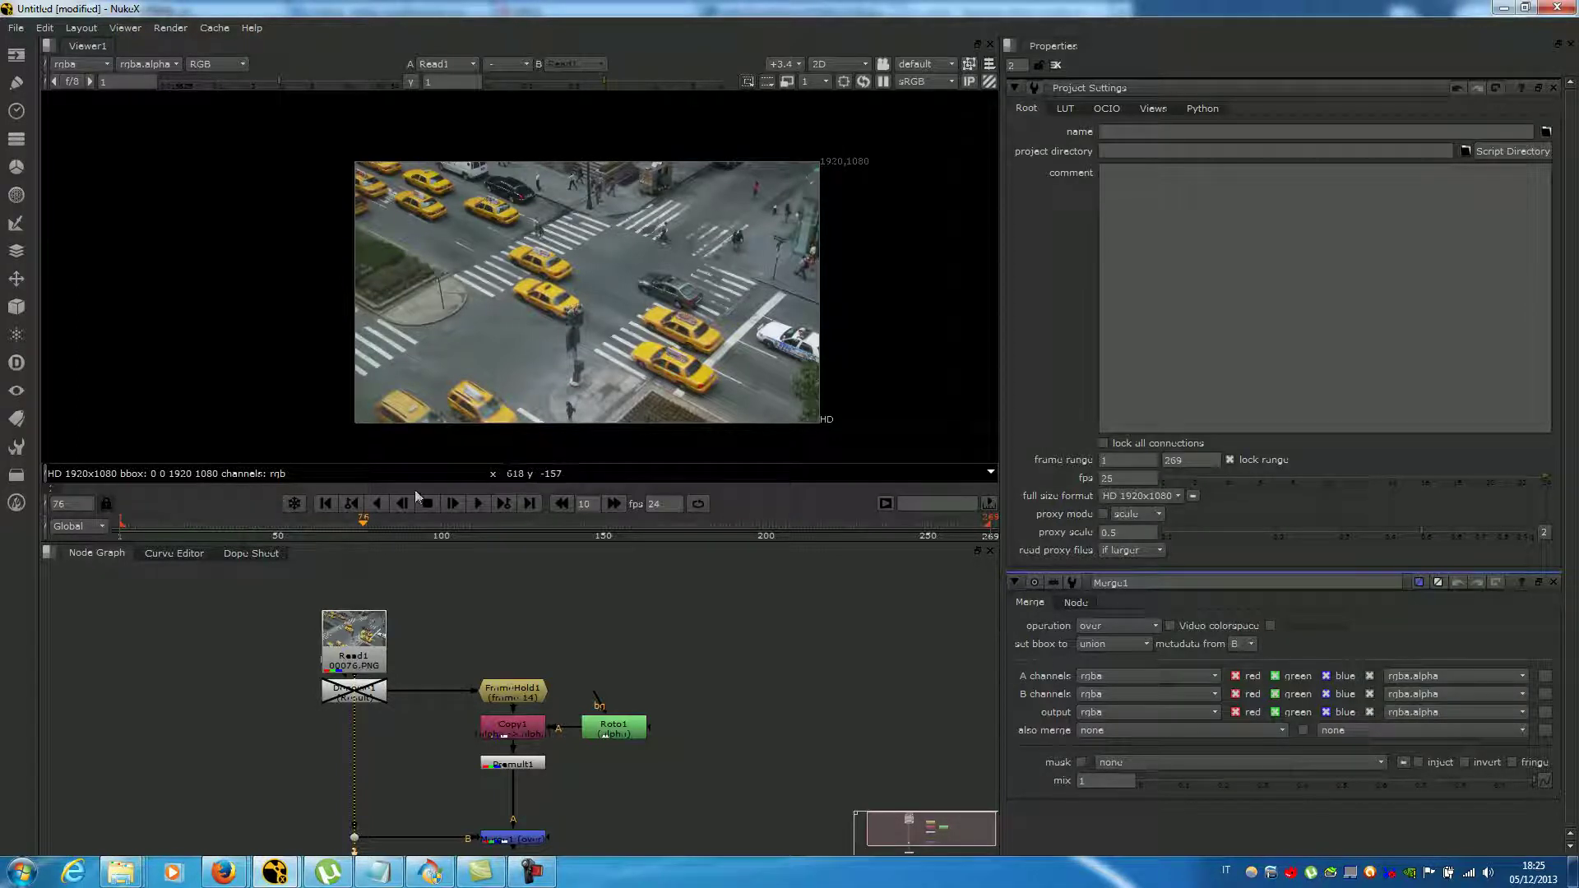
left_click(1133, 463)
key("Tab")
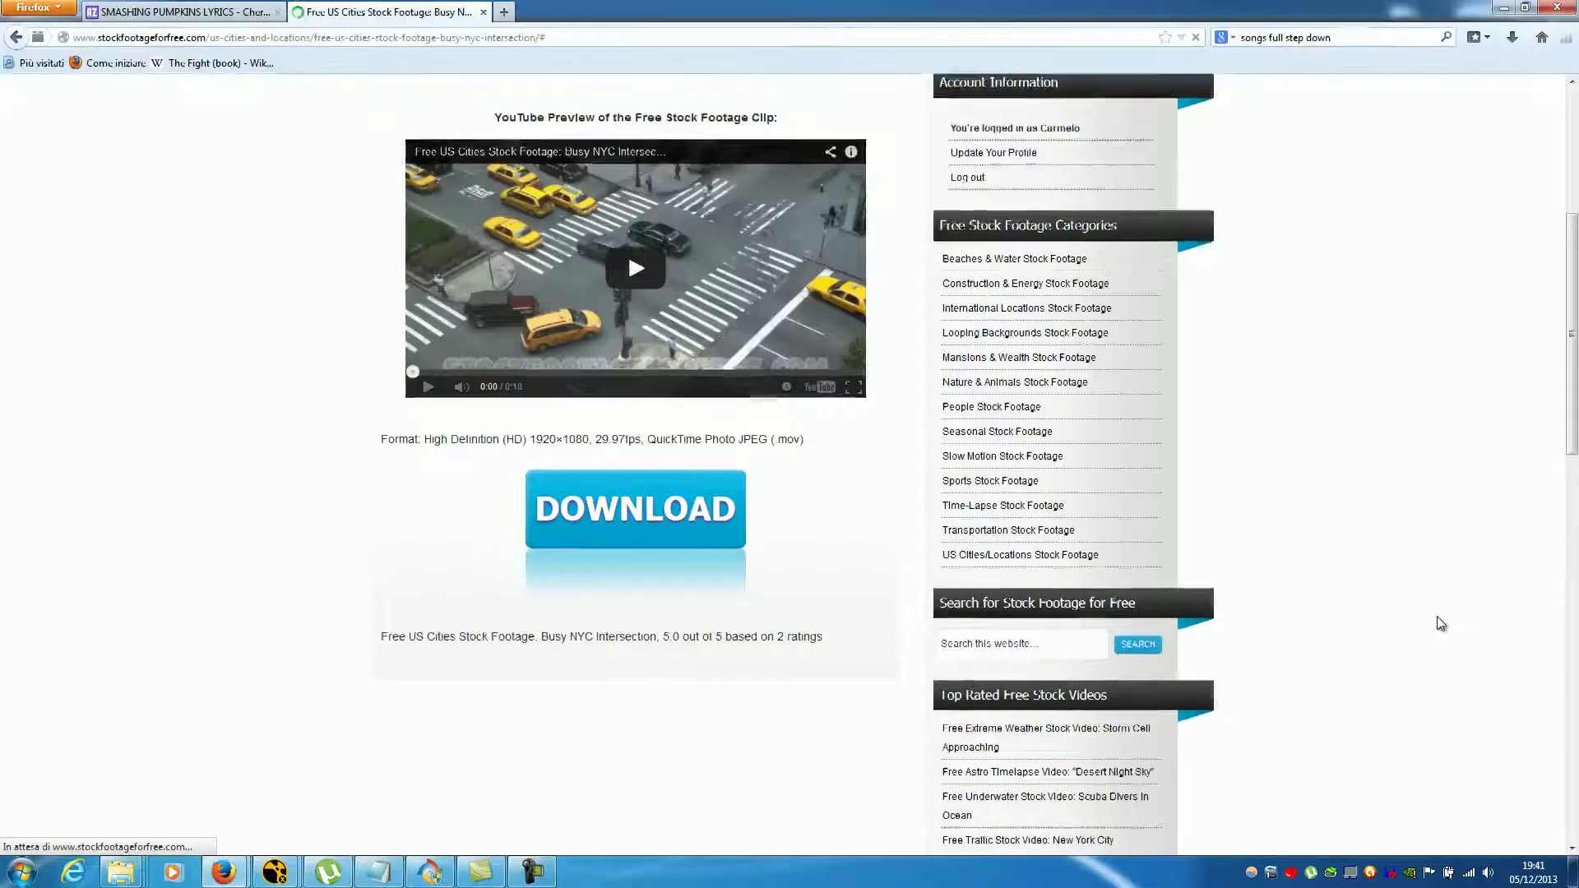
- Switch to Firefox and examine the title and format details of the Busy NYC Intersection stock footage clip
scroll(1438, 616, "up", 5)
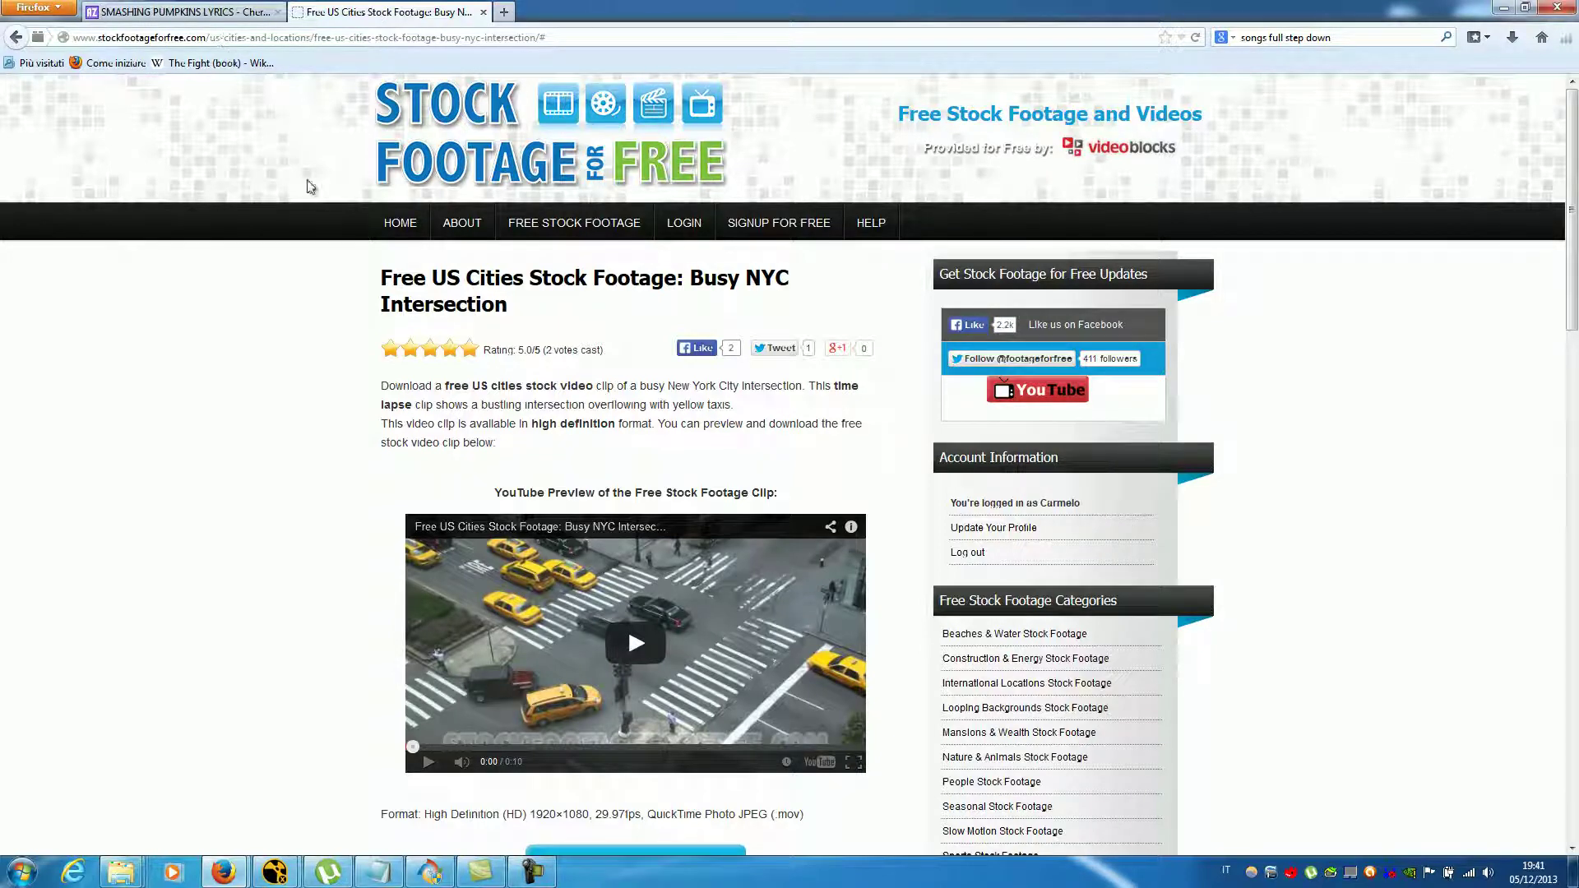
left_click_drag(533, 325, 374, 284)
left_click(496, 284)
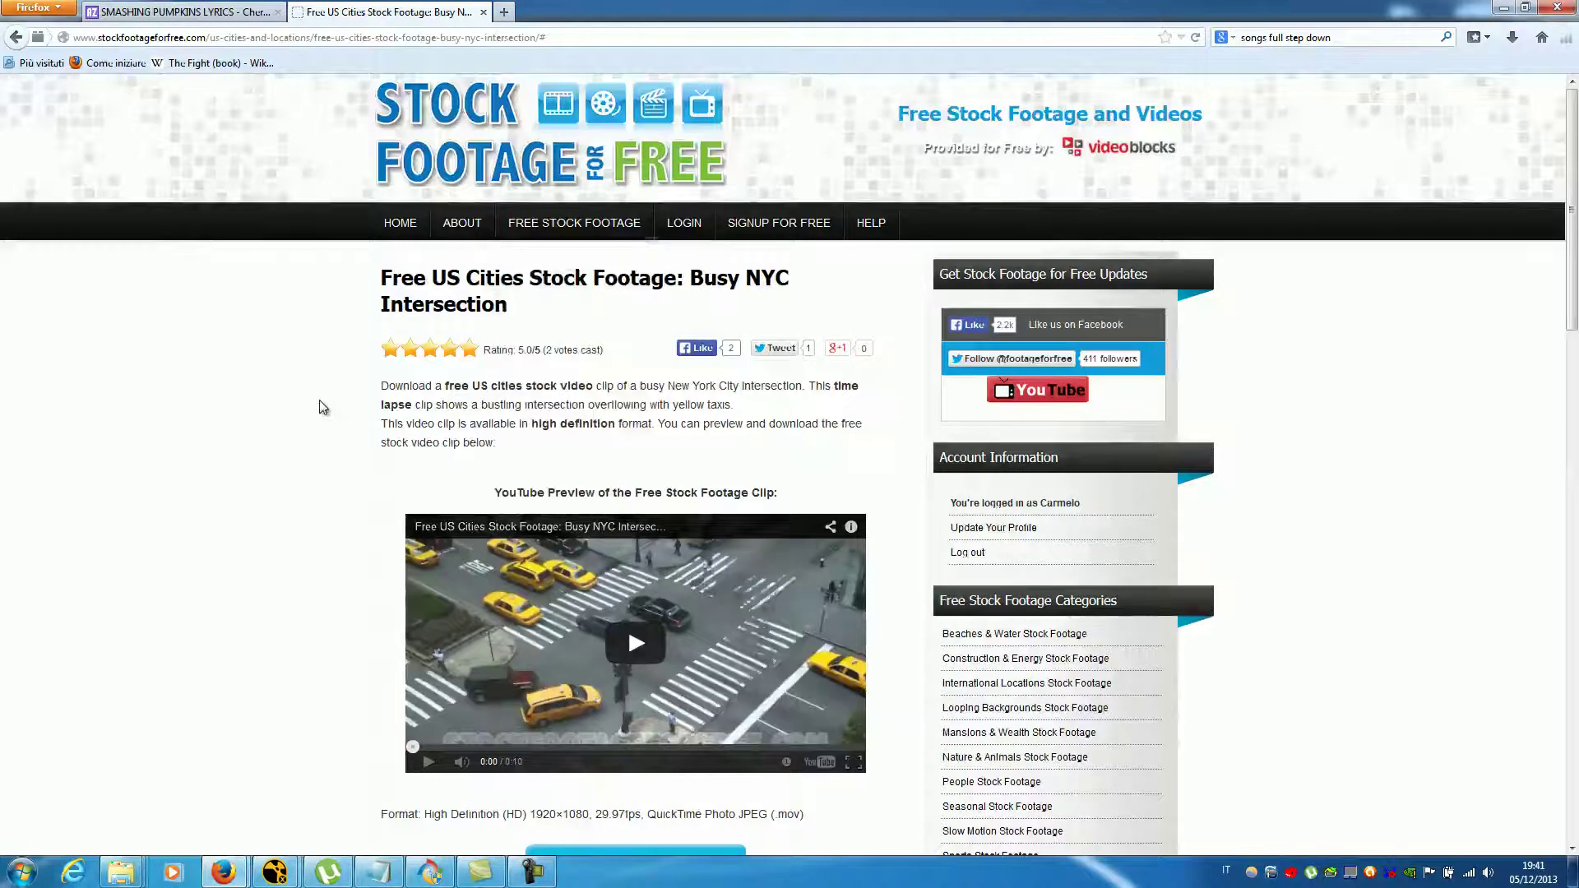
scroll(323, 407, "down", 5)
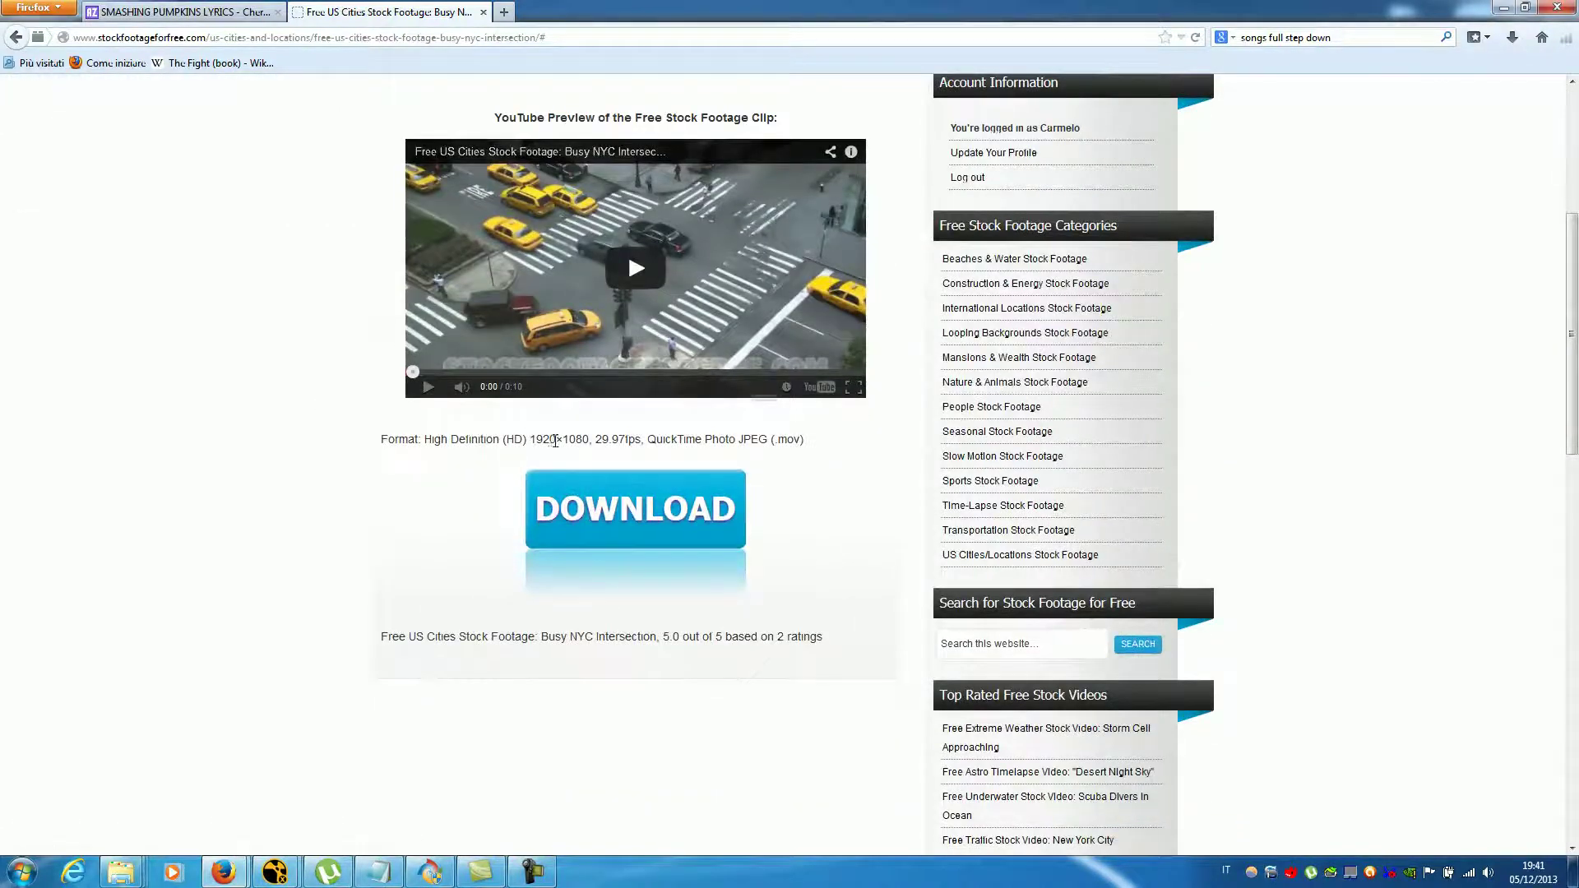
double_click(787, 440)
left_click(791, 443)
double_click(789, 440)
left_click(799, 473)
- Search the web for "super video converter"
double_click(1344, 37)
key("BackSpace")
key("BackSpace")
key("BackSpace")
key("BackSpace")
key("BackSpace")
key("BackSpace")
key("BackSpace")
key("BackSpace")
key("BackSpace")
key("BackSpace")
key("BackSpace")
key("BackSpace")
key("BackSpace")
key("BackSpace")
key("BackSpace")
key("BackSpace")
type("super video converter")
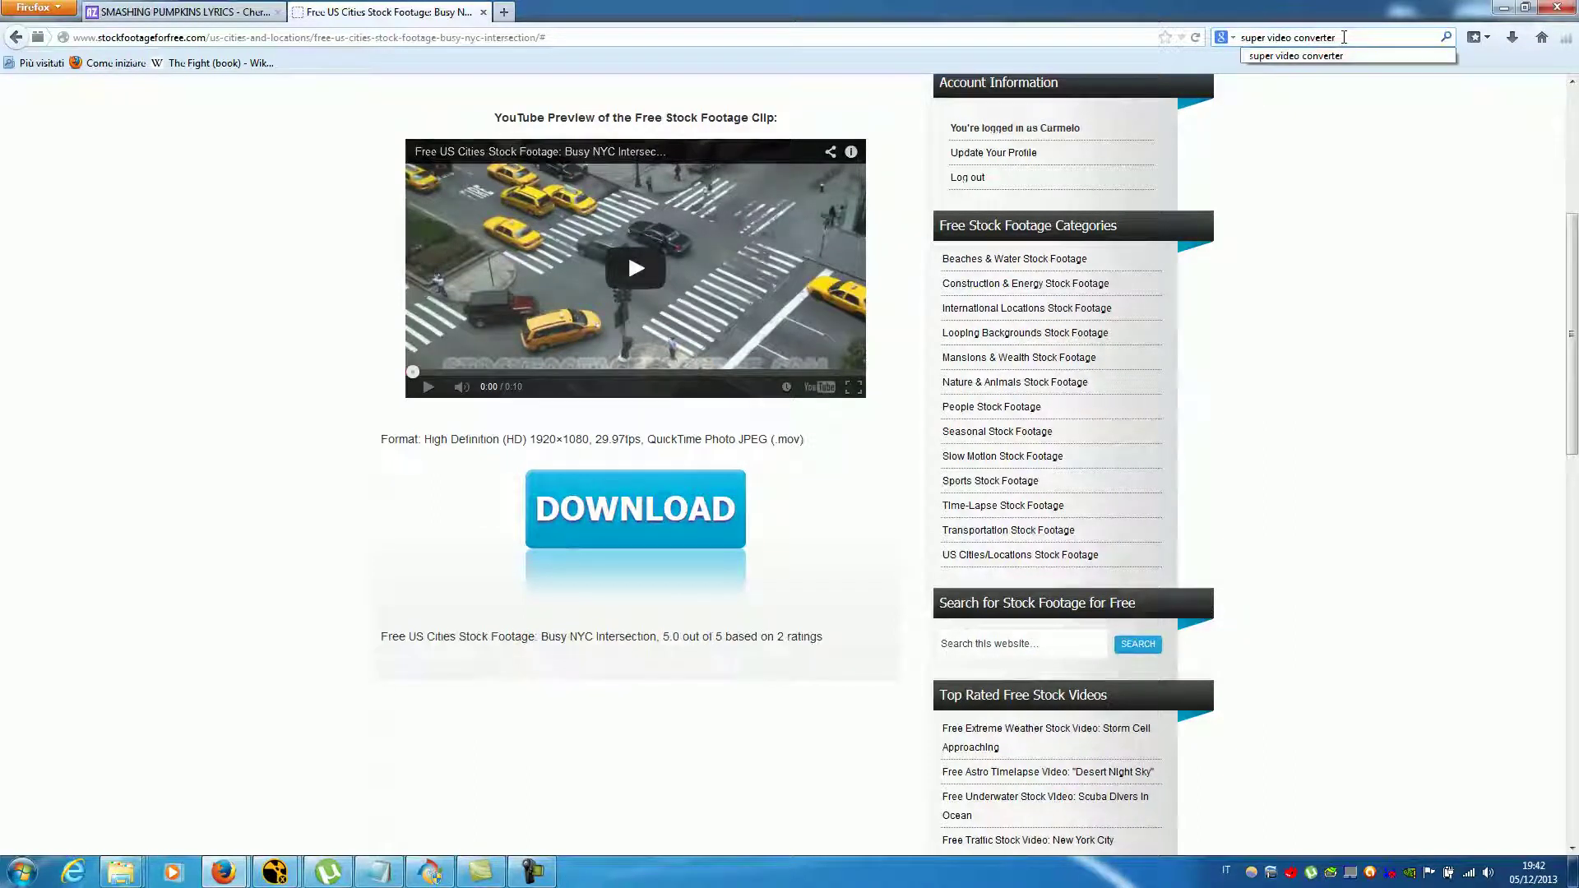
key("Return")
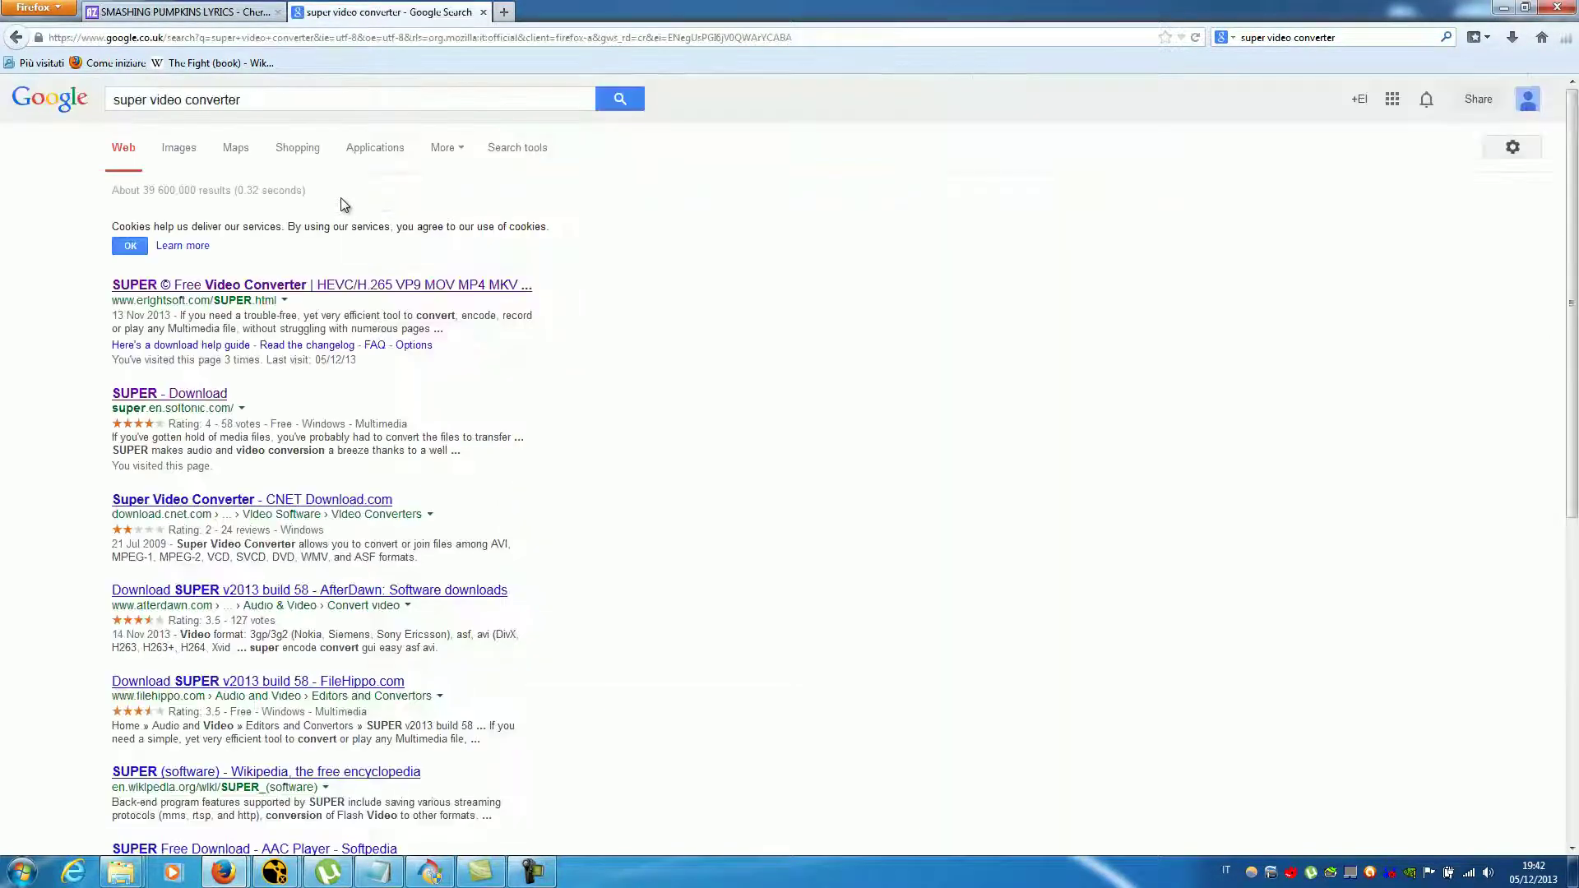
- Open the eRightSoft SUPER Free Video Converter result and follow its Start Downloading SUPER link to the setup file page
left_click(429, 288)
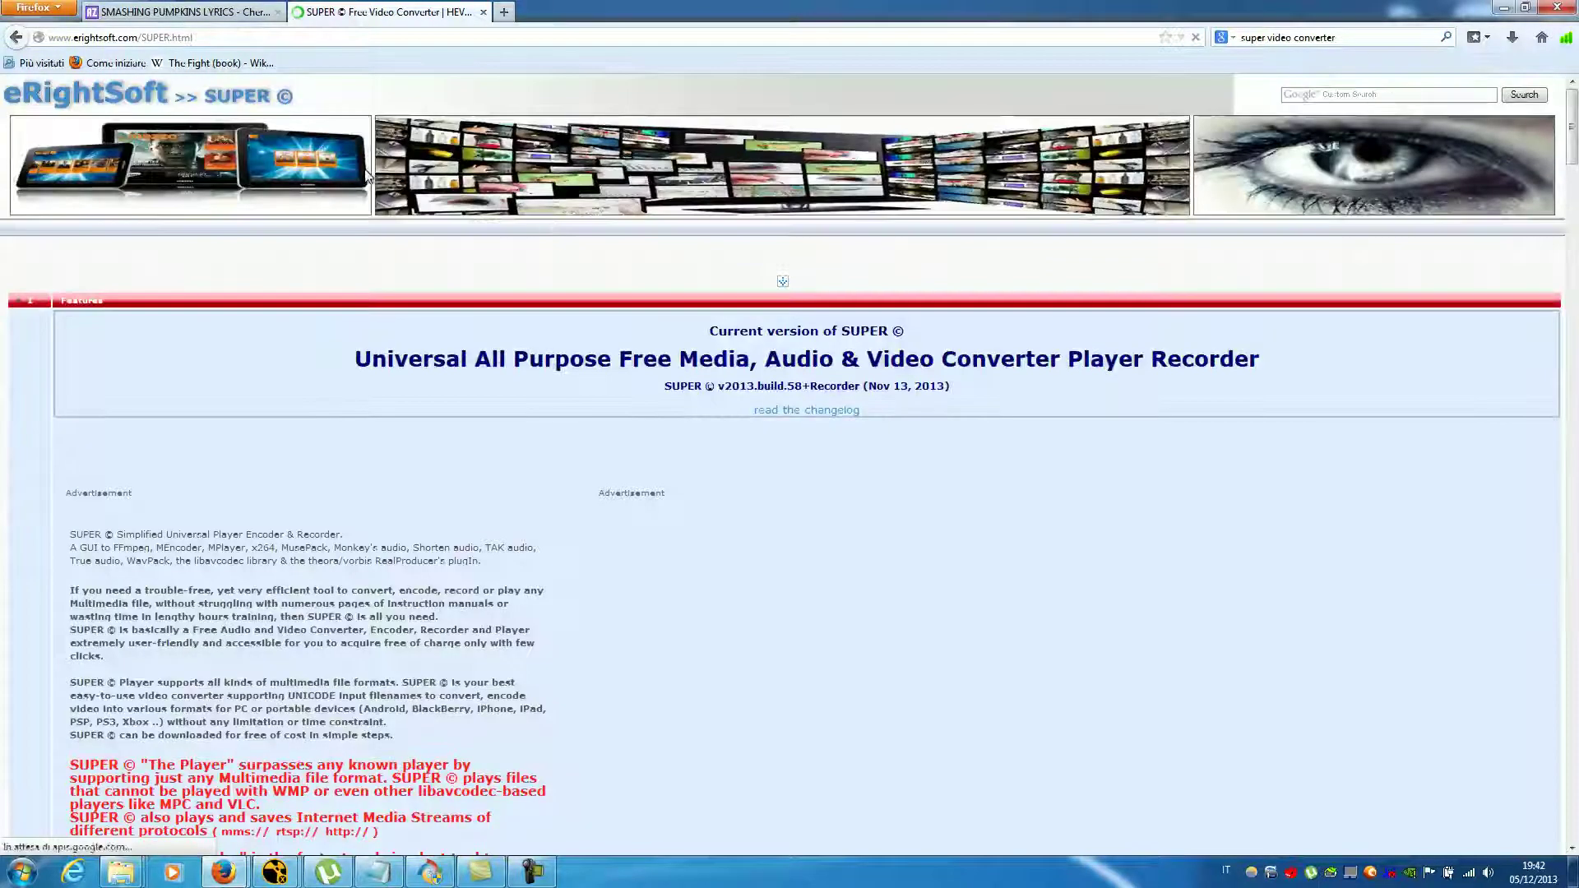
left_click_drag(1572, 140, 1550, 882)
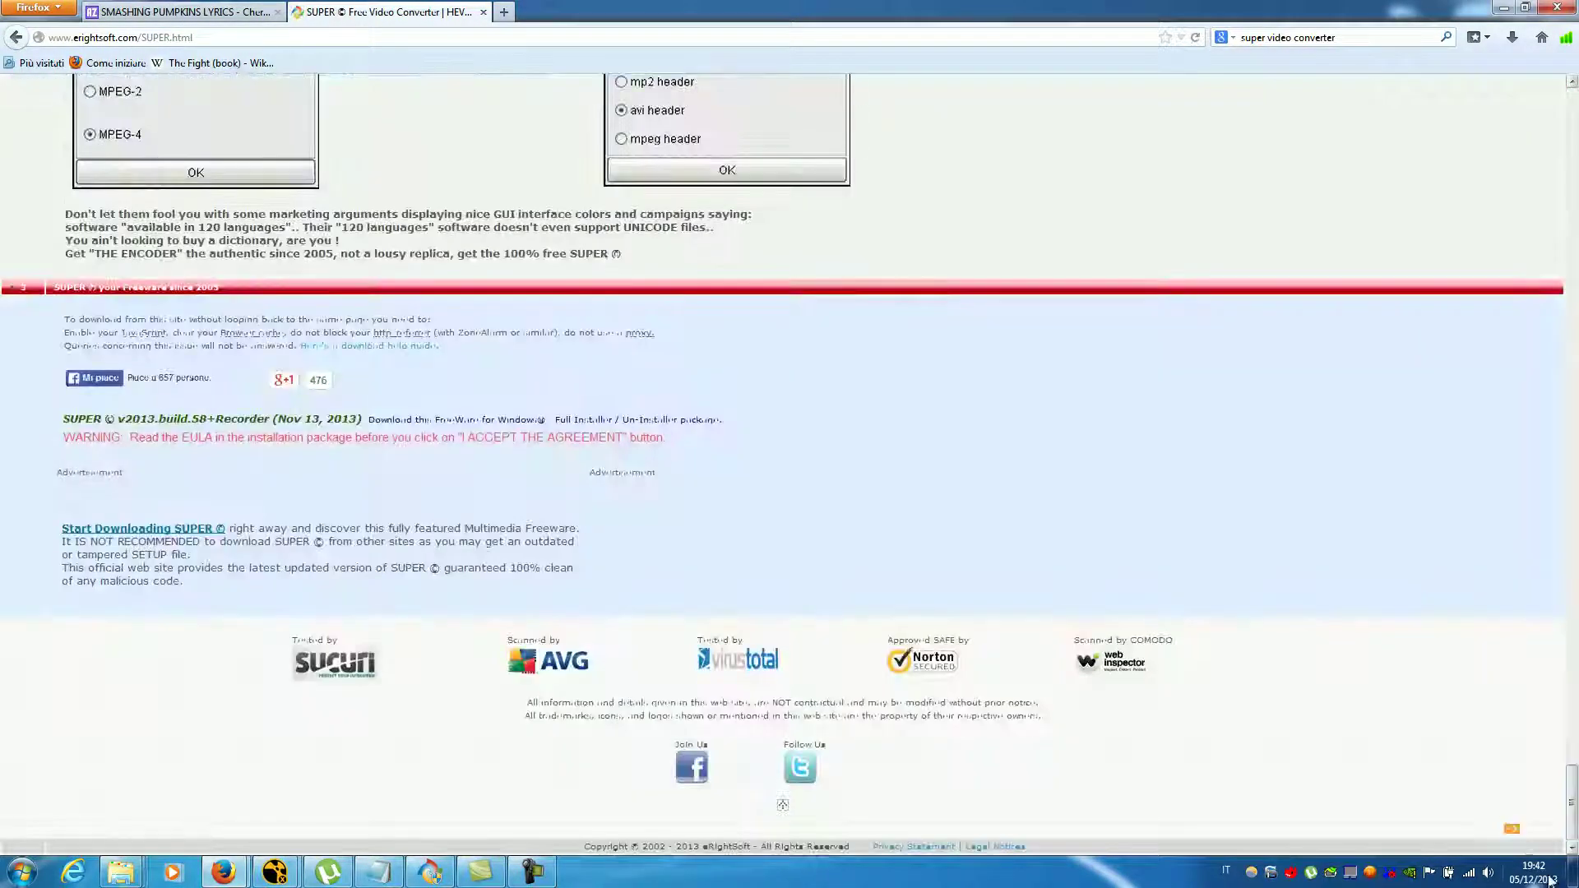
left_click(163, 531)
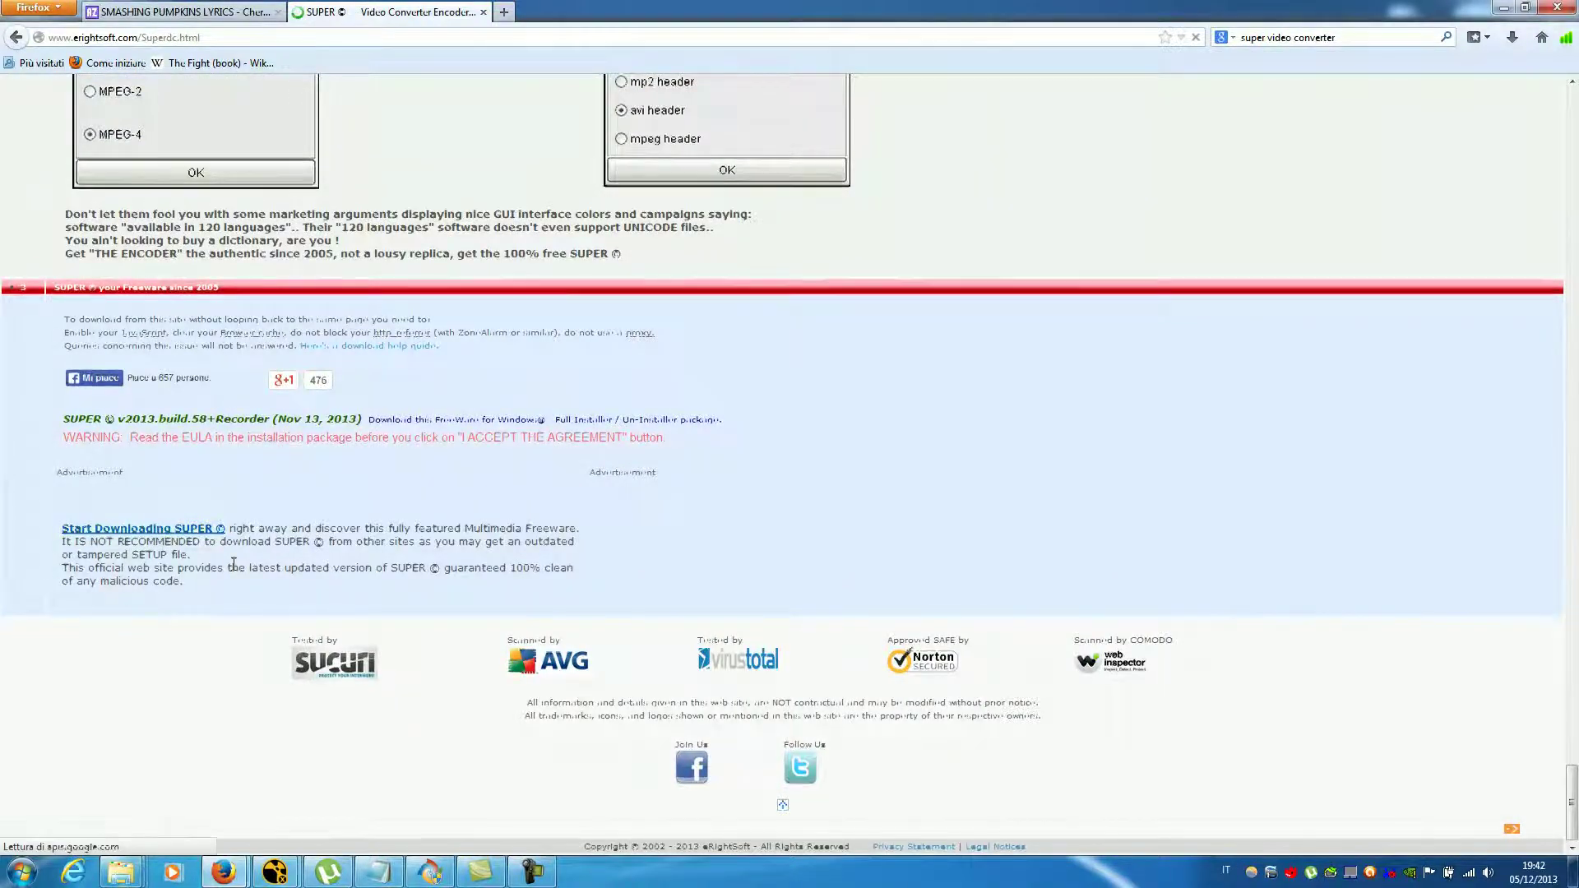
scroll(232, 571, "up", 5)
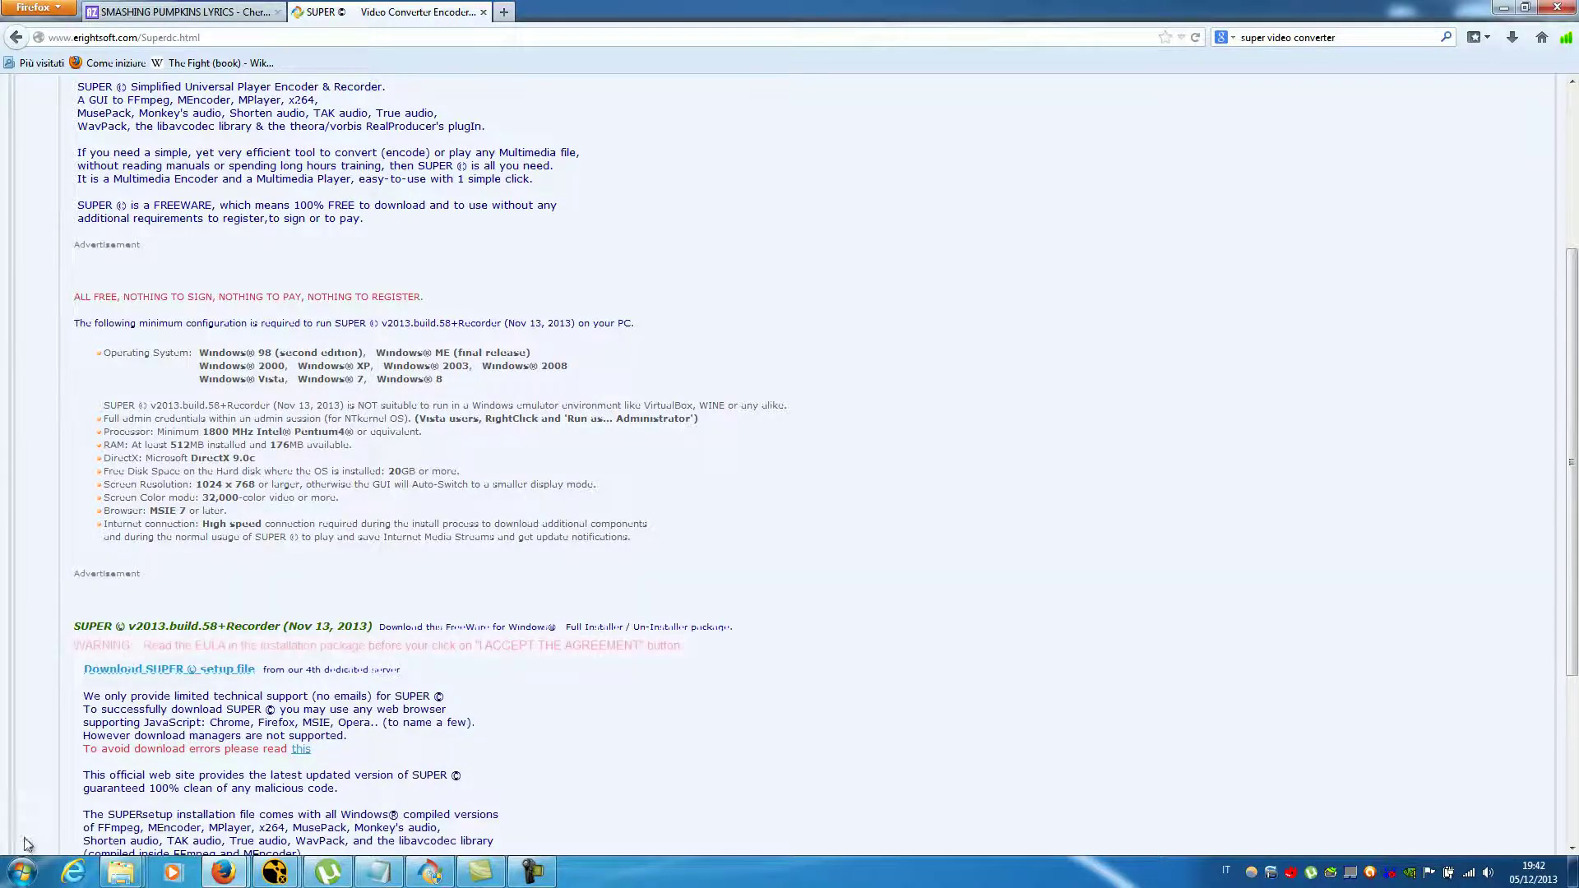
- Launch SUPER from the eRightSoft group of installed programs
left_click(16, 871)
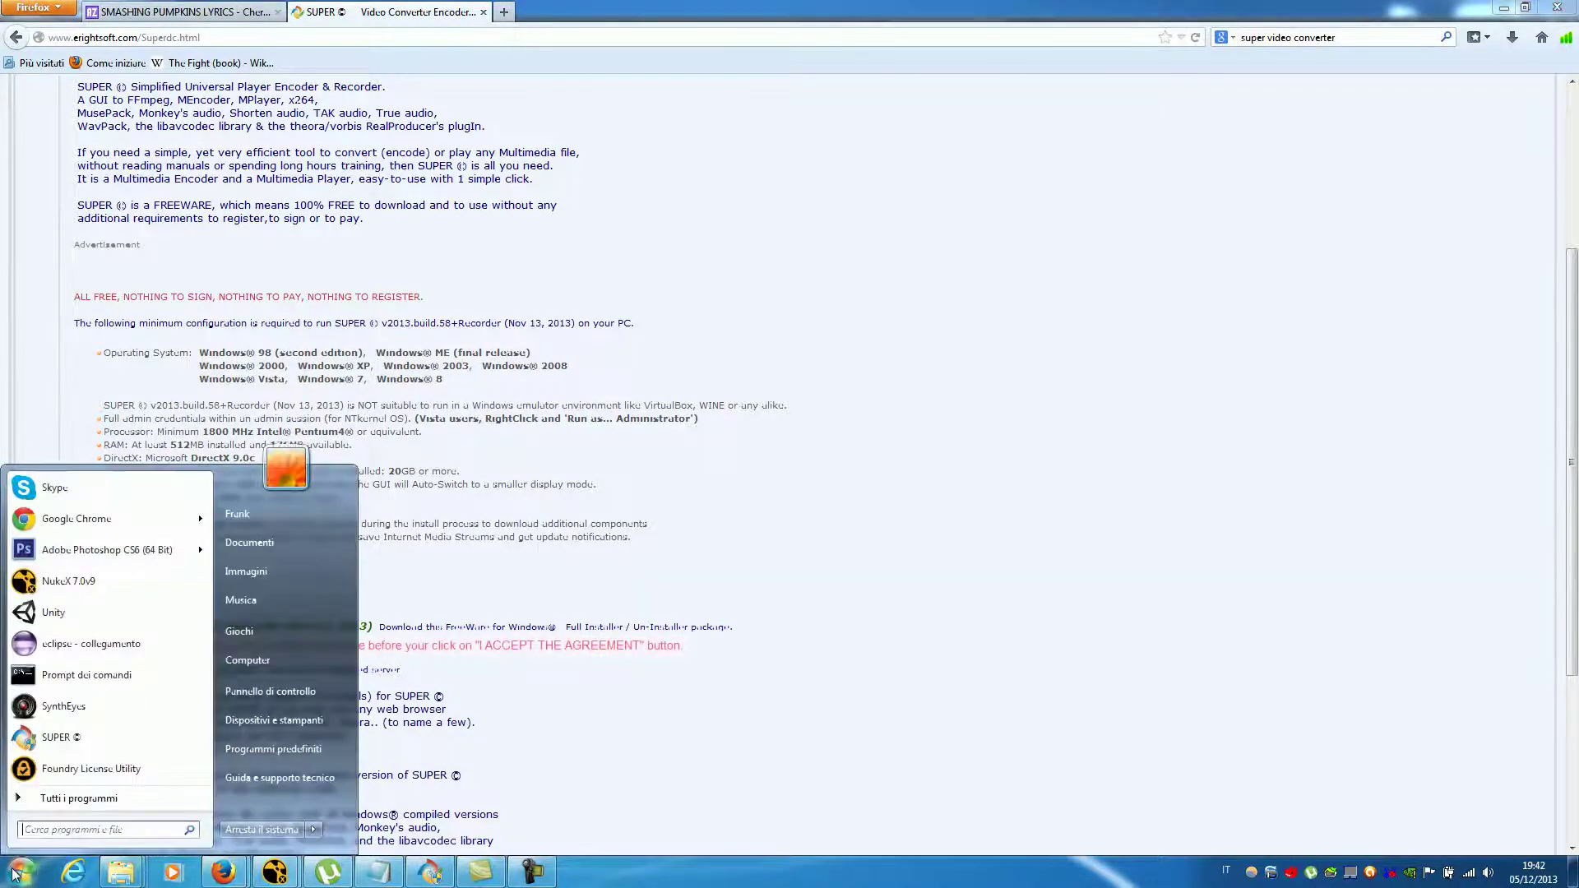
left_click(91, 799)
scroll(115, 701, "down", 10)
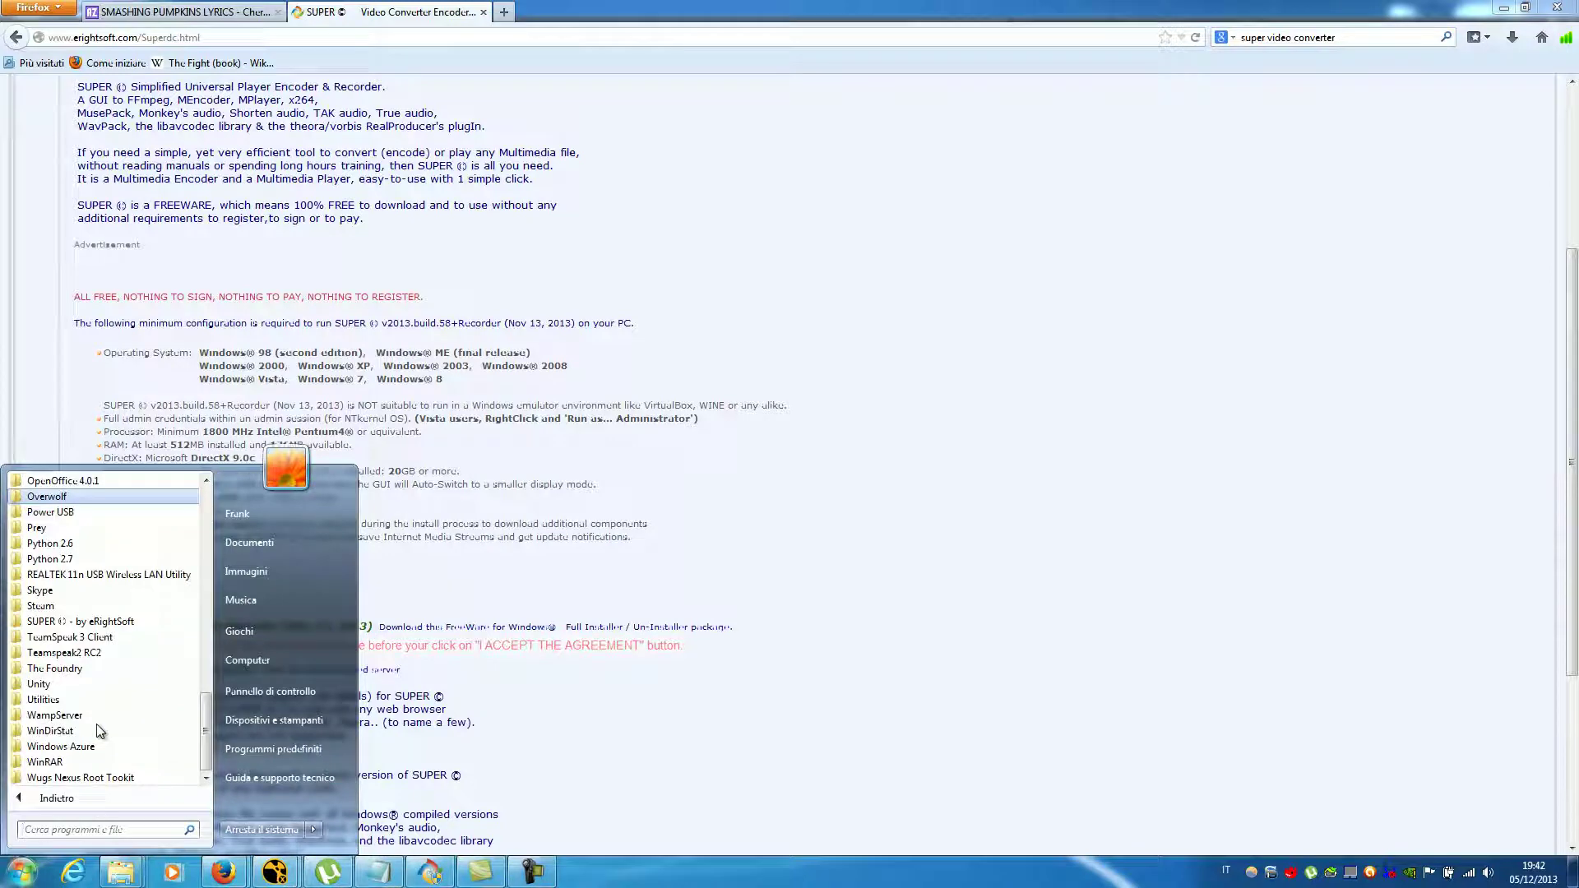
left_click(90, 622)
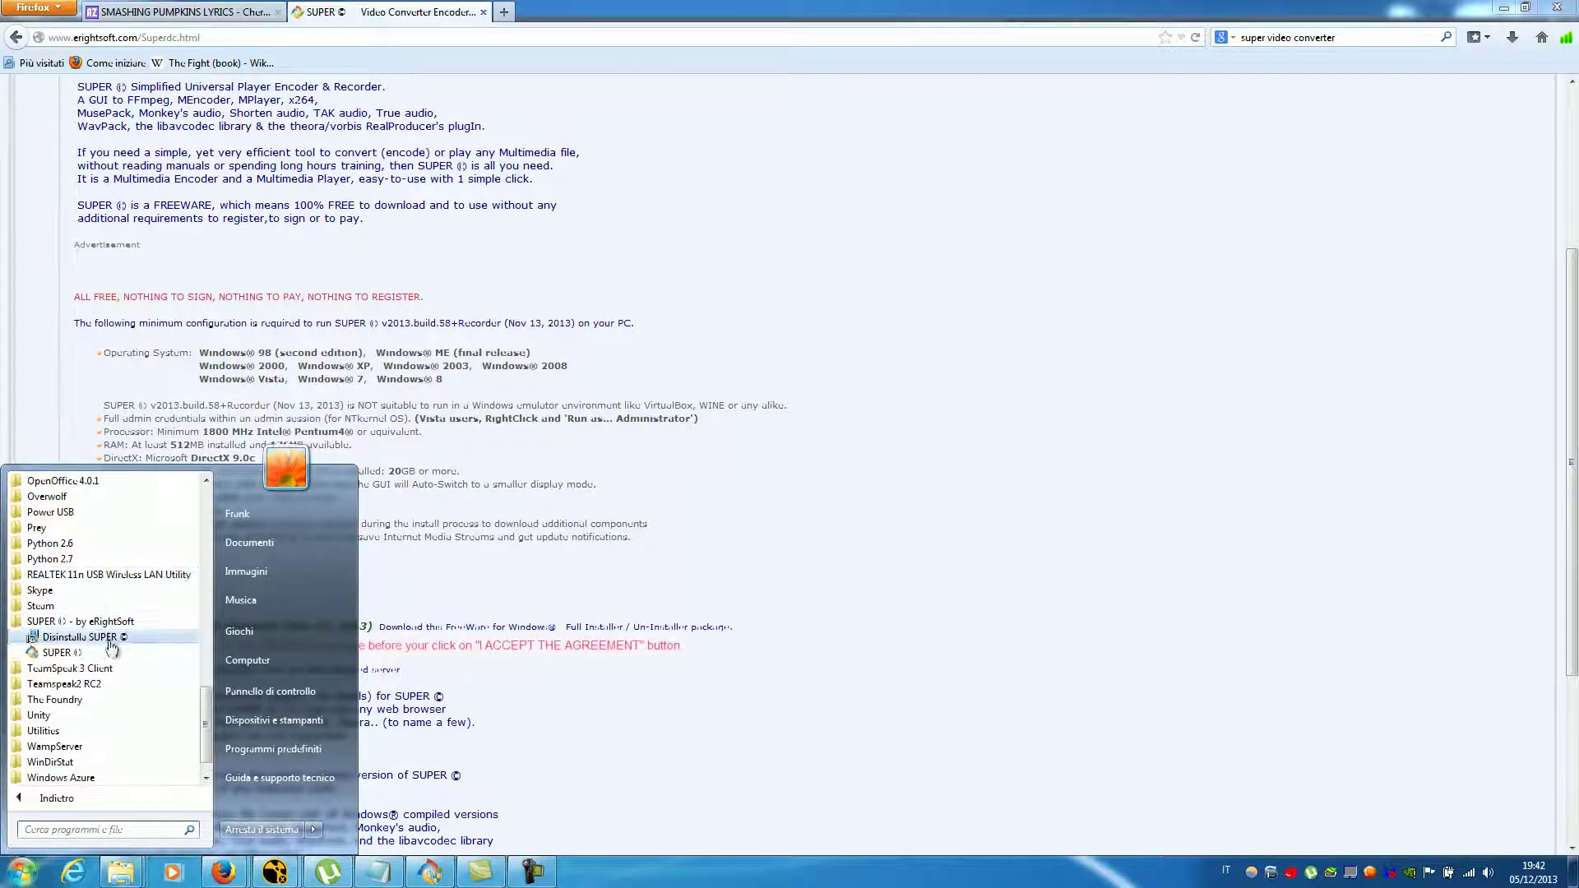
left_click(97, 653)
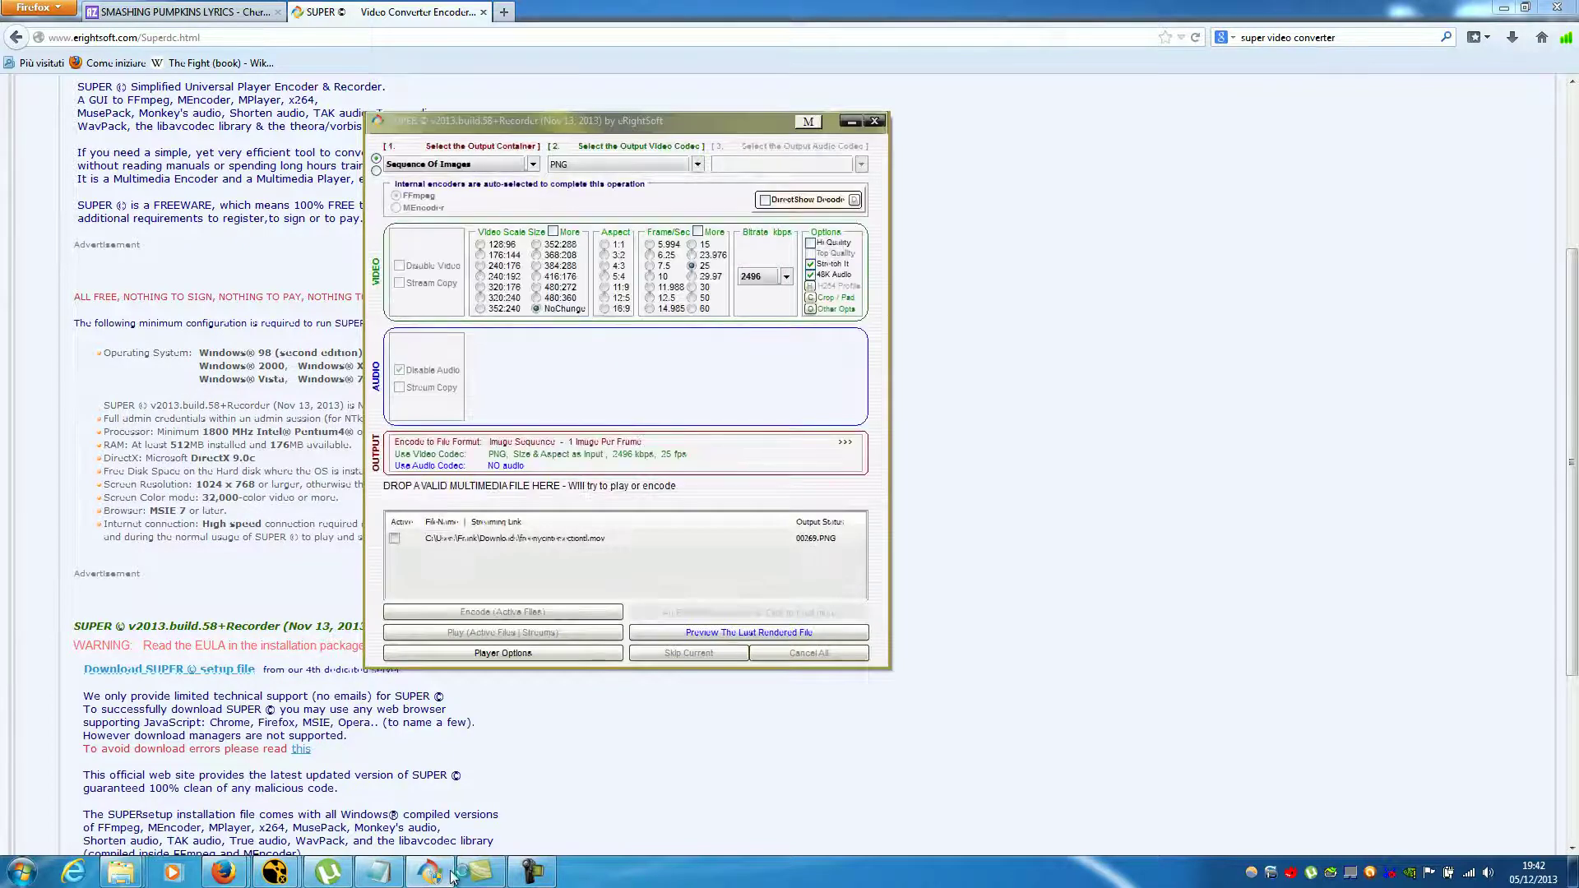
- Move the SUPER window containing the .mov job aside and close the newly started duplicate instance
left_click_drag(673, 121, 1032, 112)
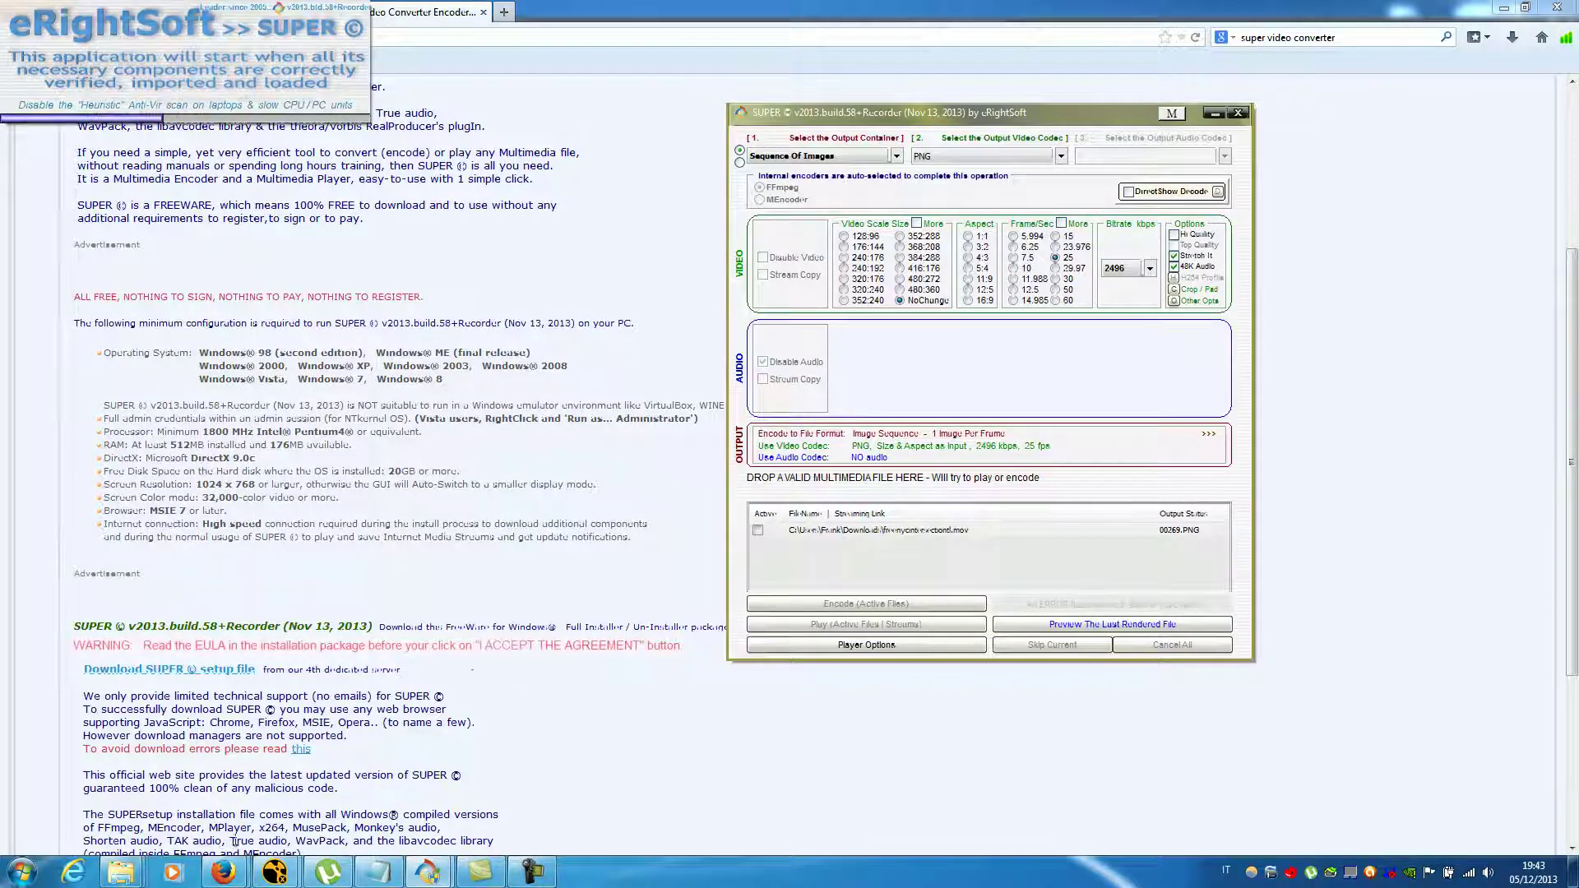
left_click(857, 534)
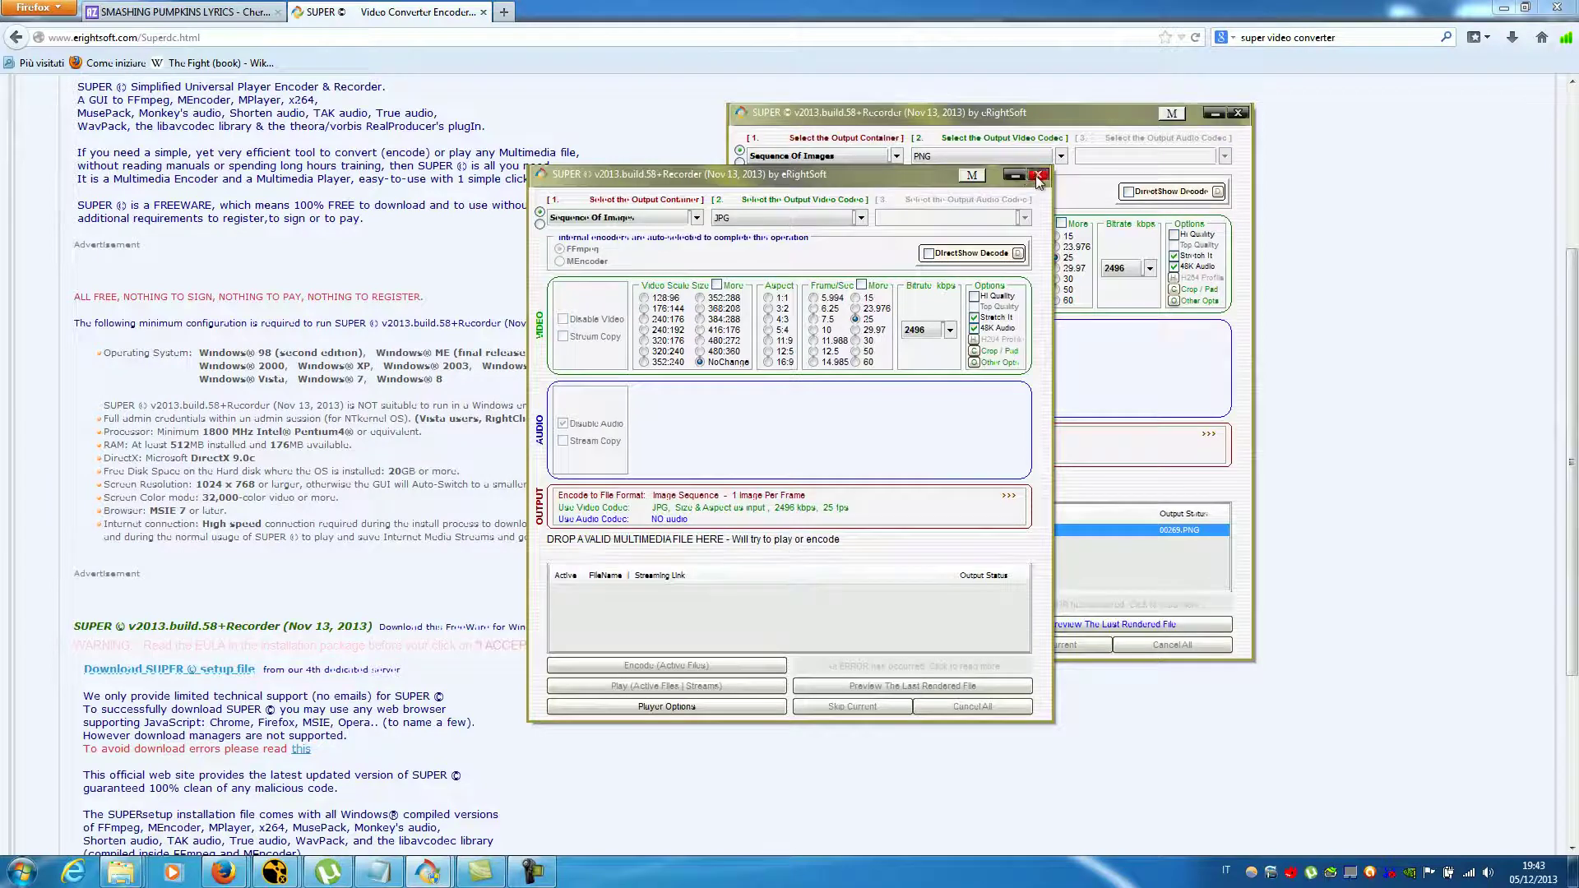
left_click(1038, 174)
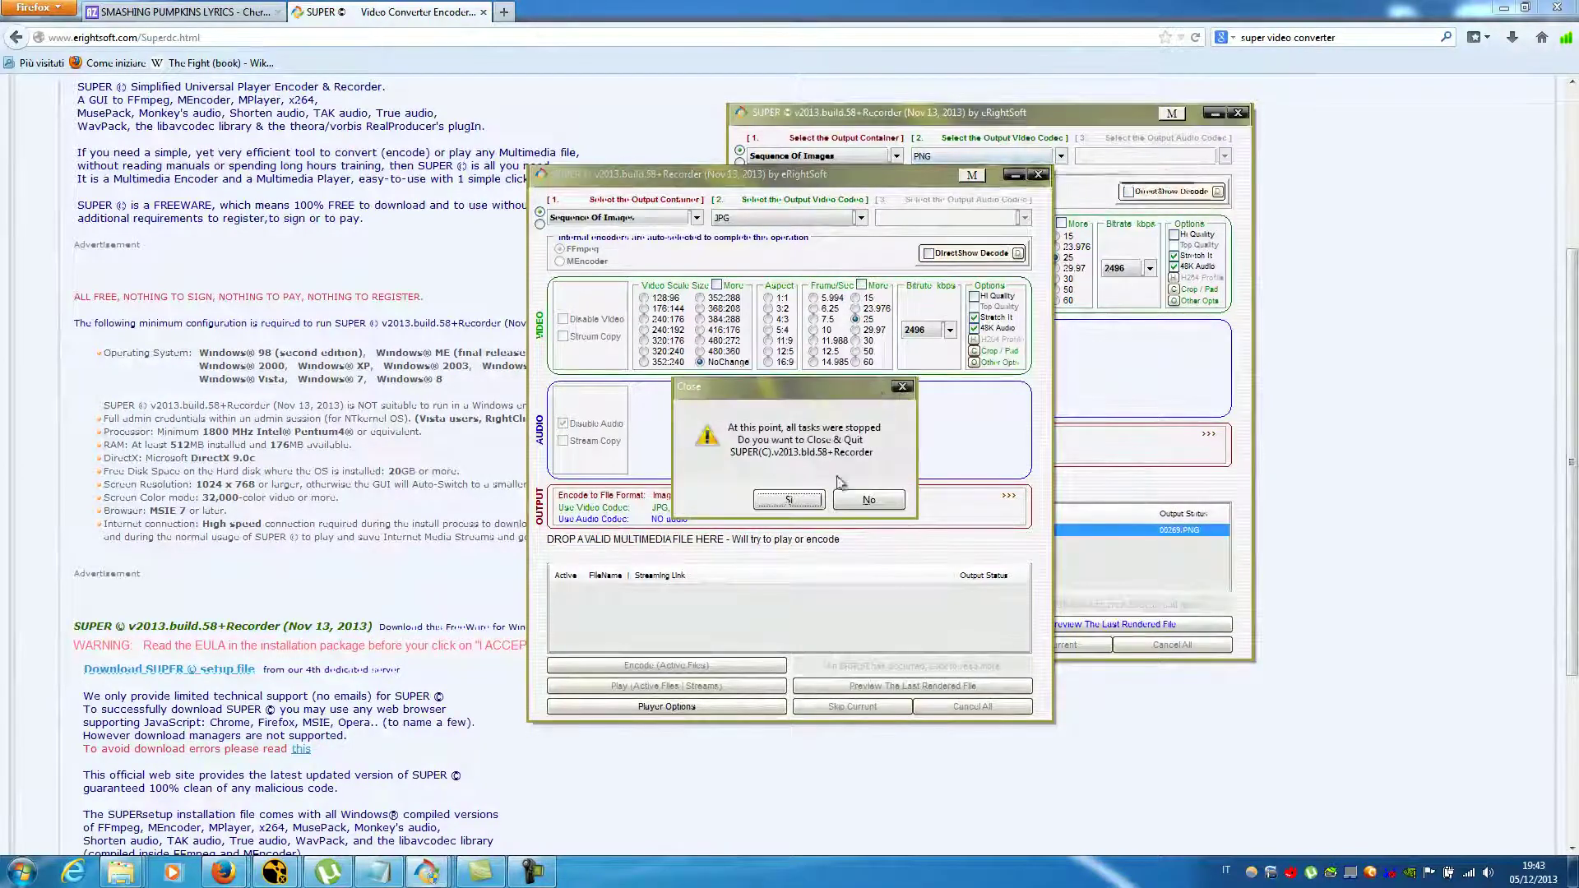
left_click(798, 502)
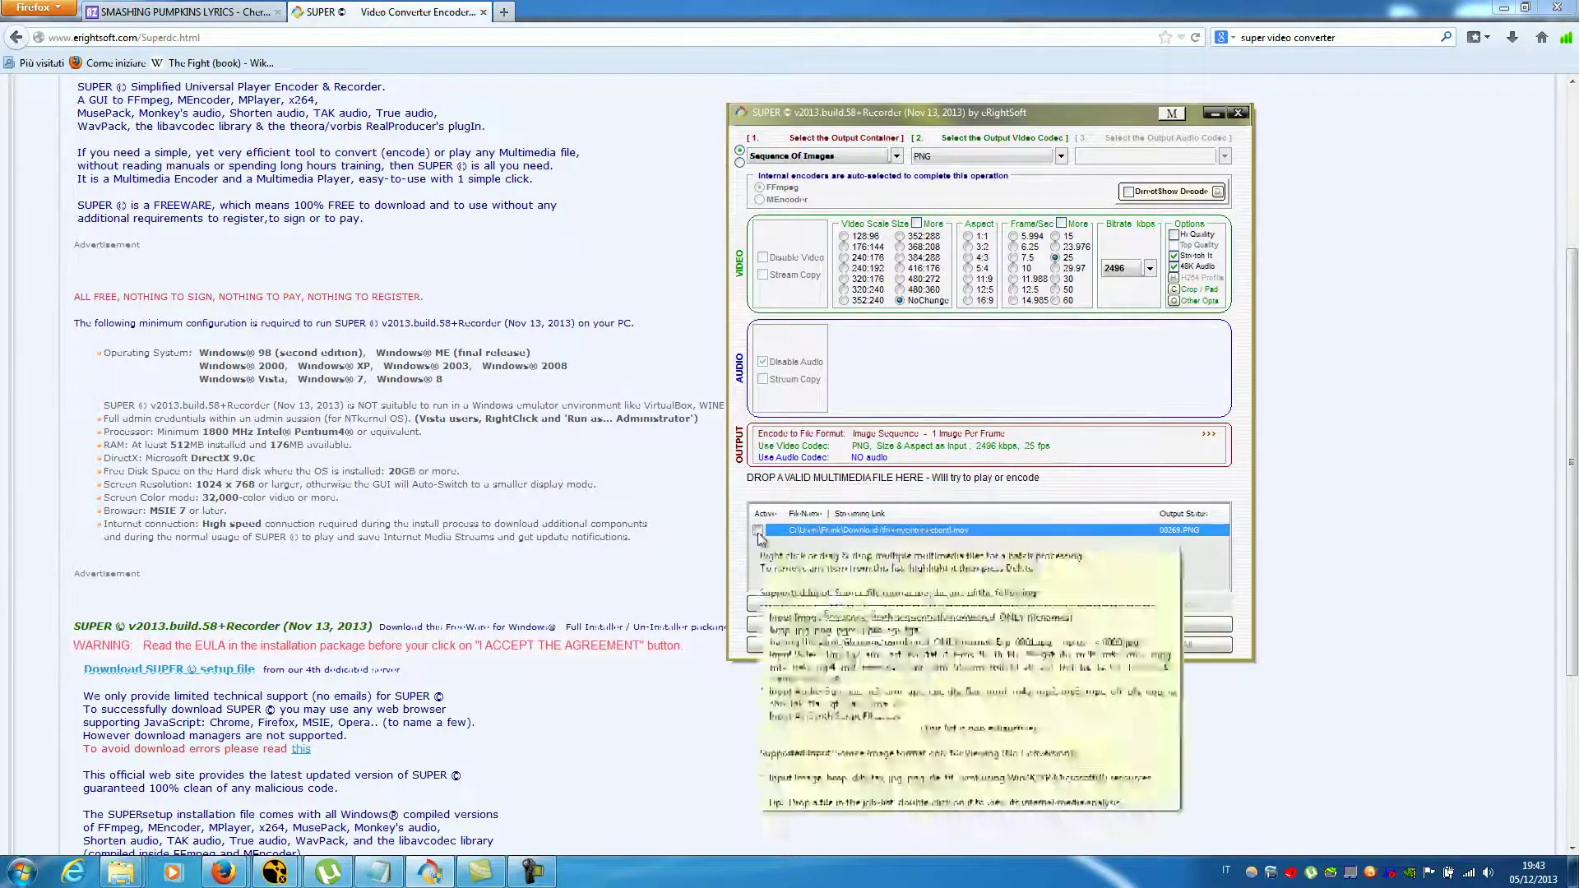
- Activate the listed .mov file and review its output folder options in the Output File Saving Manager
right_click(831, 532)
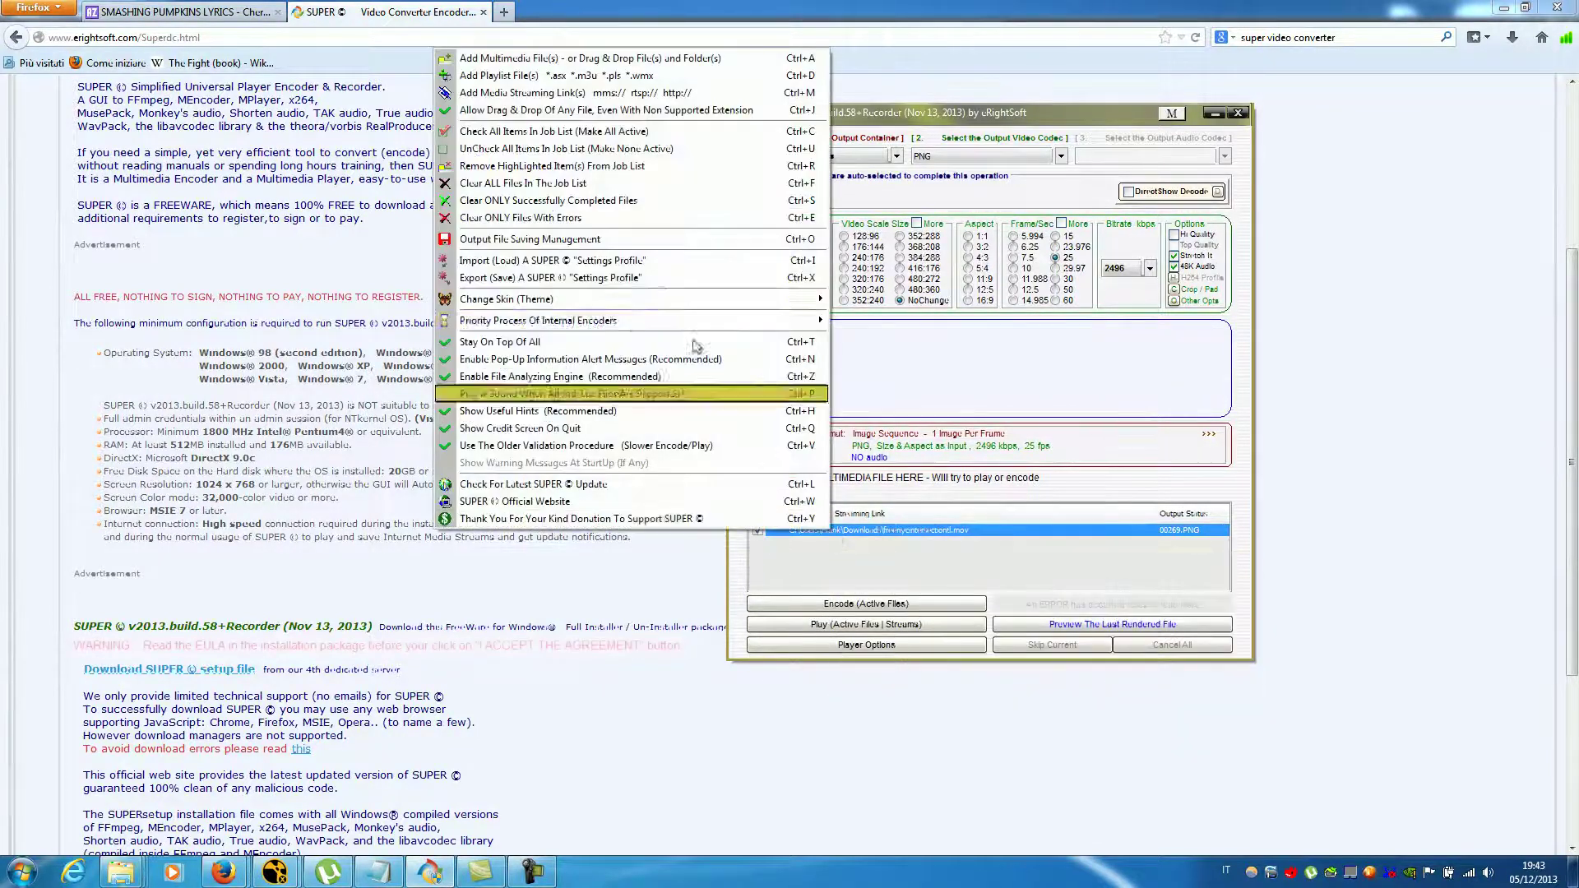
left_click(577, 247)
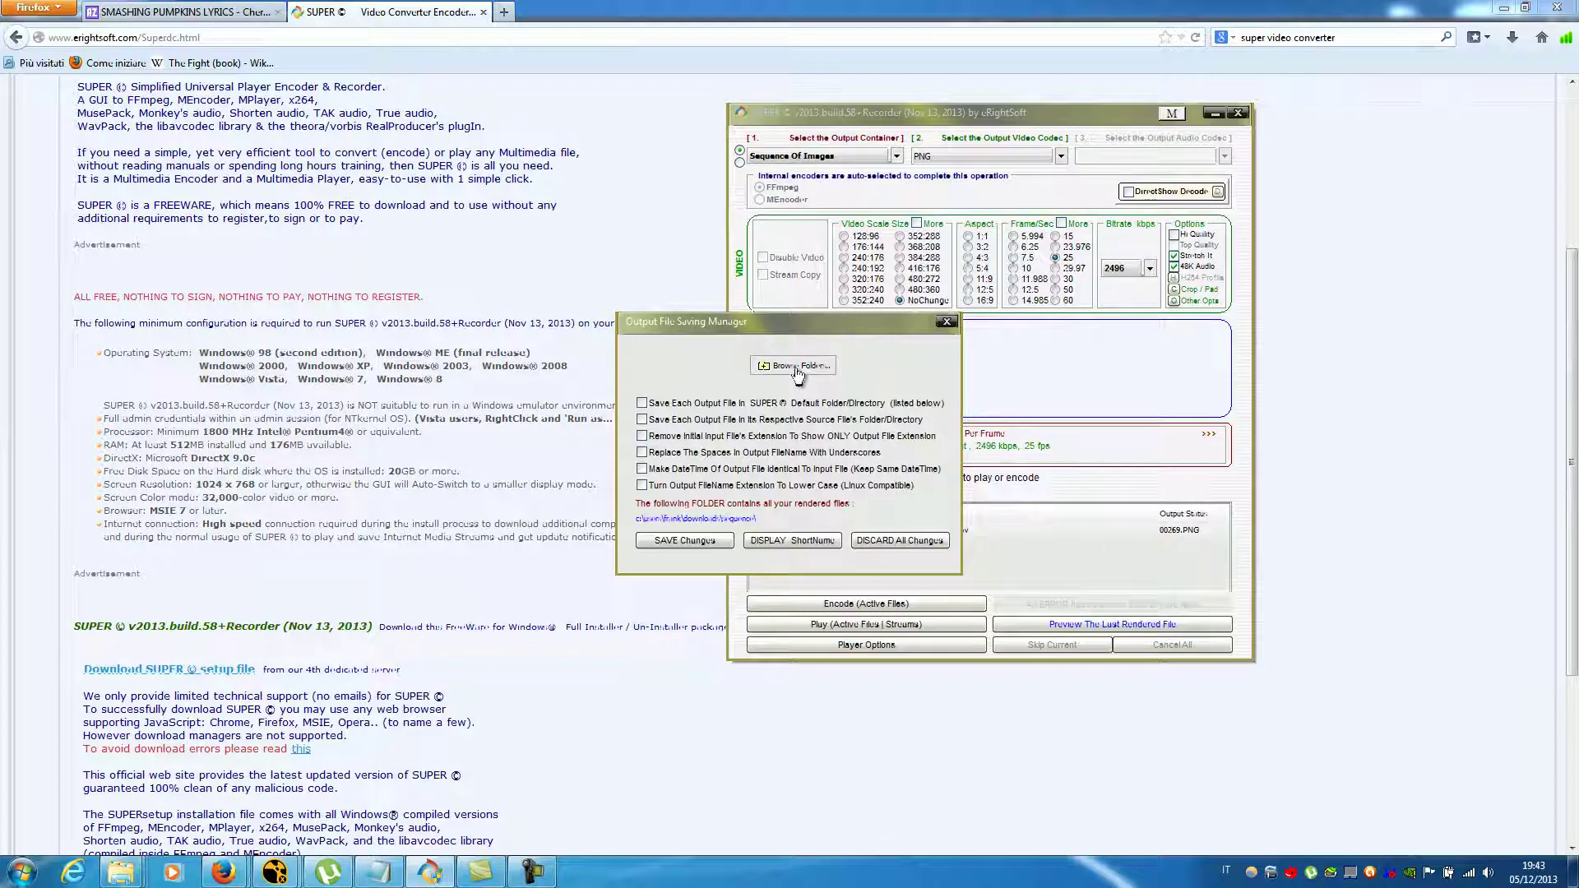
left_click(947, 321)
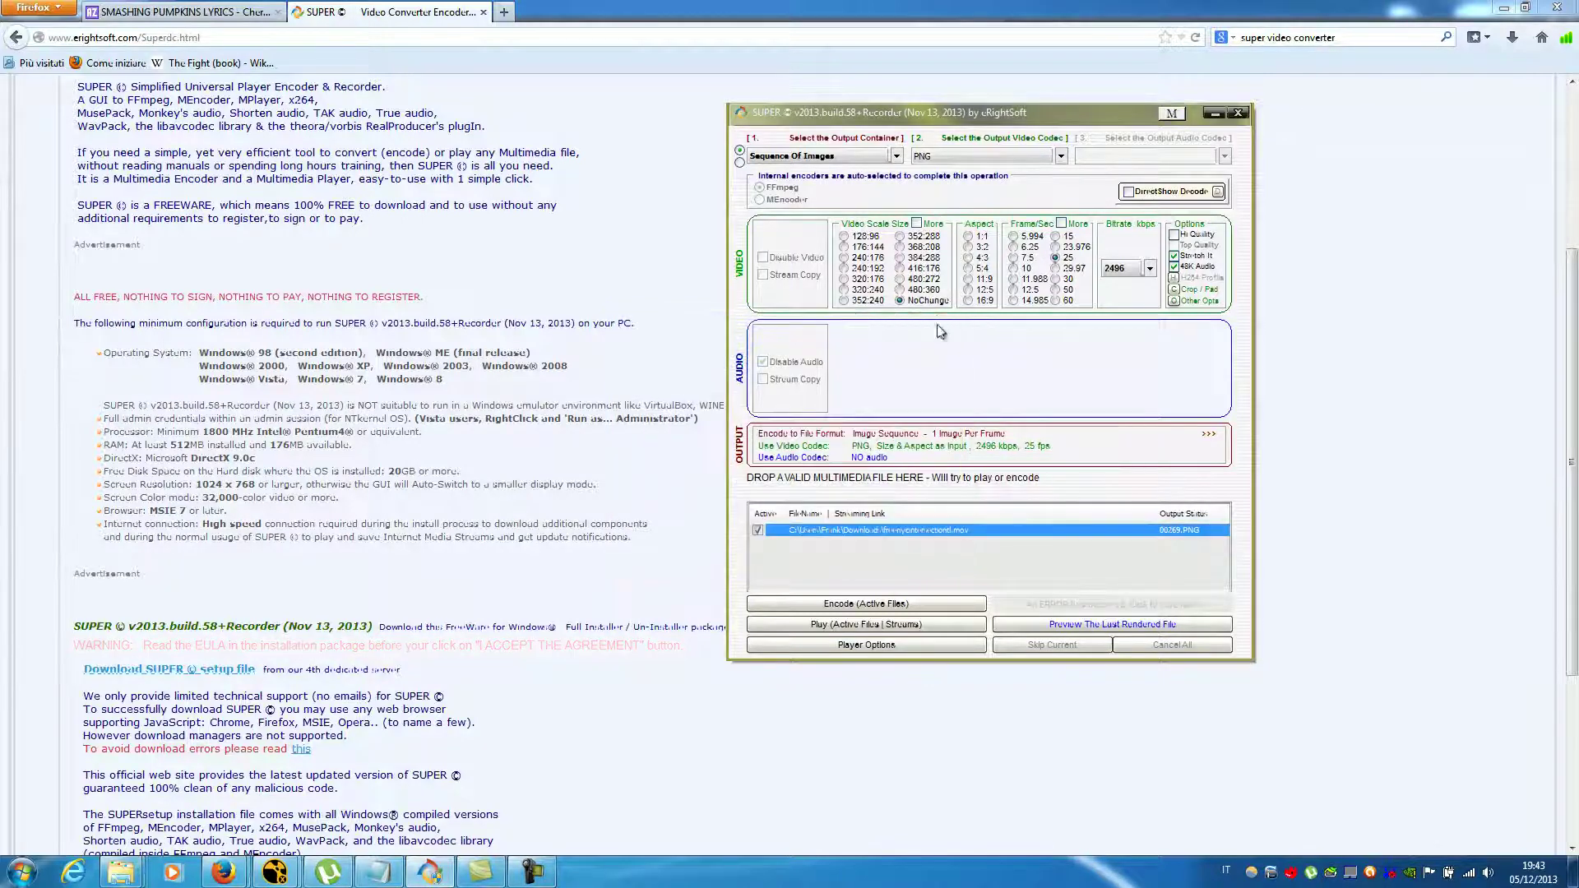
- Set the output container to Sequence Of Images and the output video codec to PNG
left_click(897, 156)
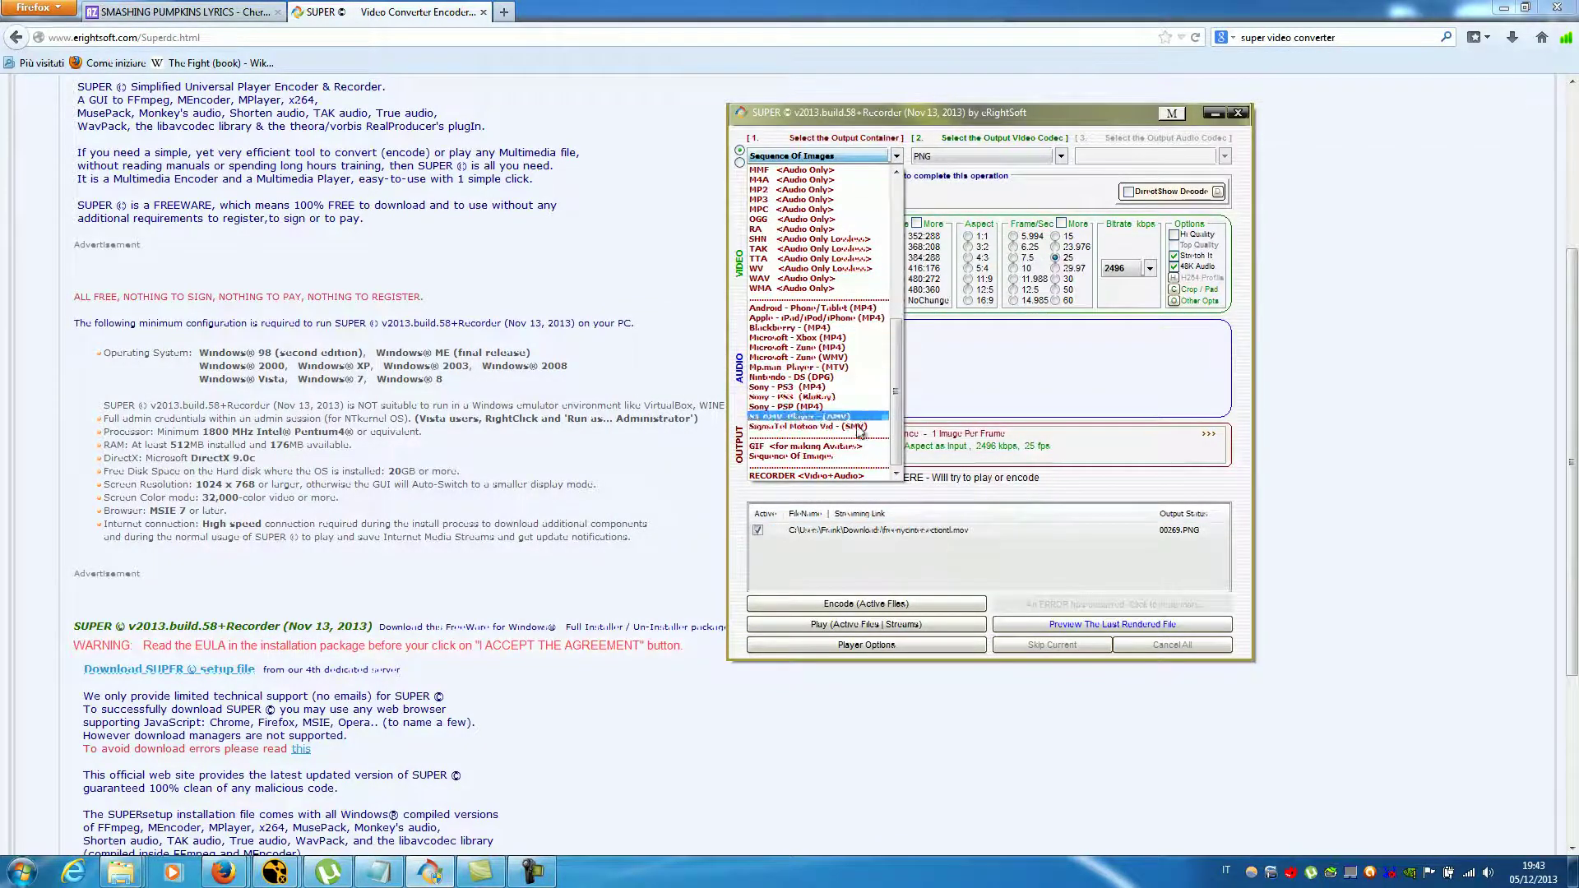
left_click(837, 458)
left_click(975, 157)
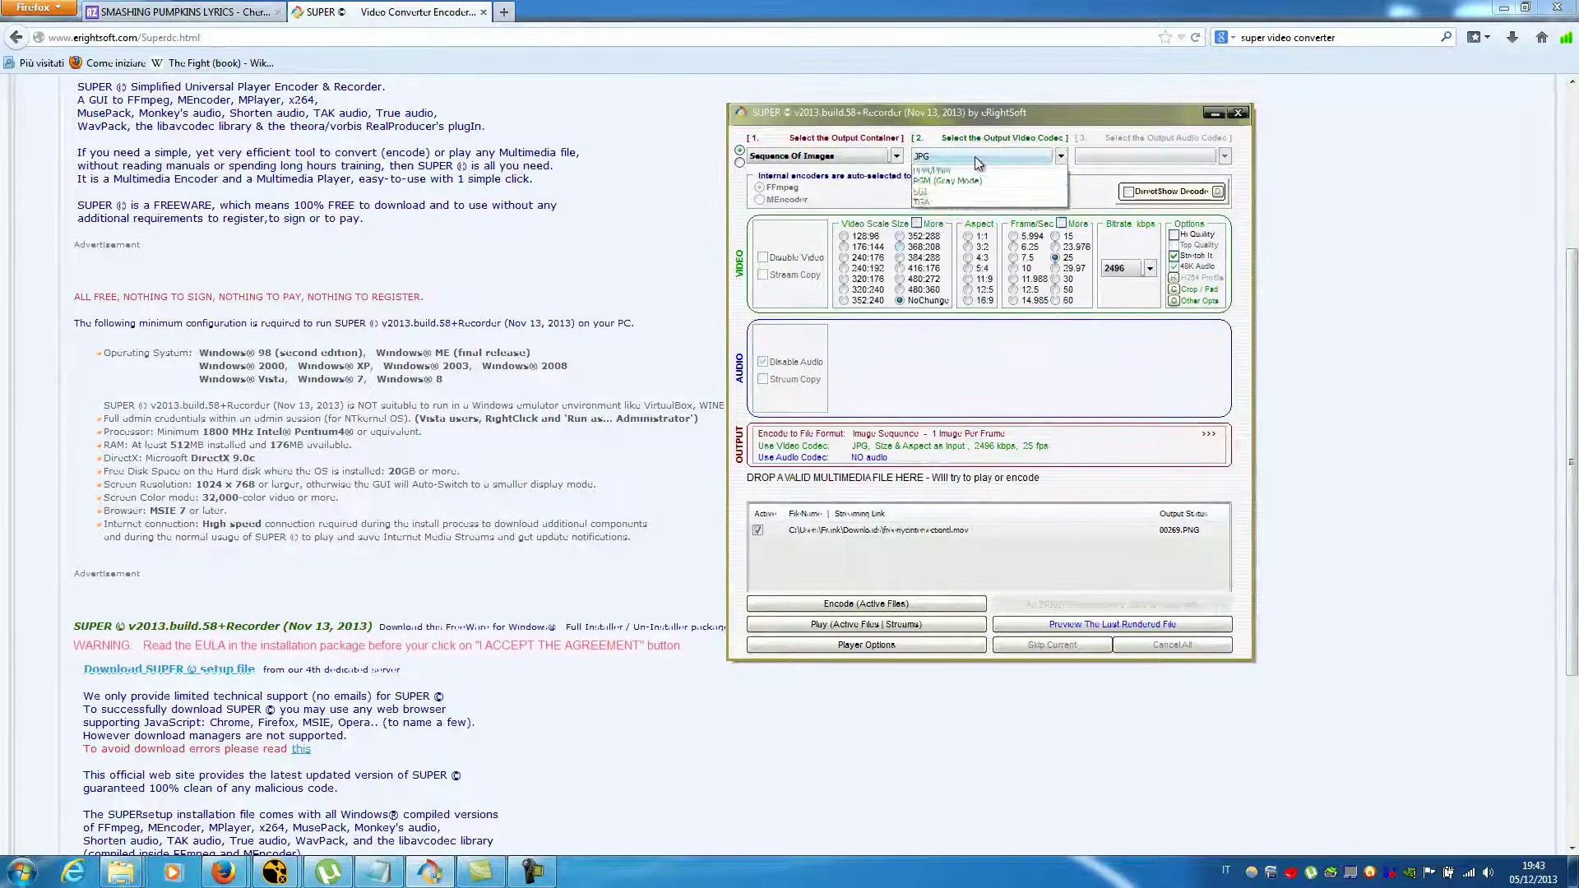
left_click(976, 192)
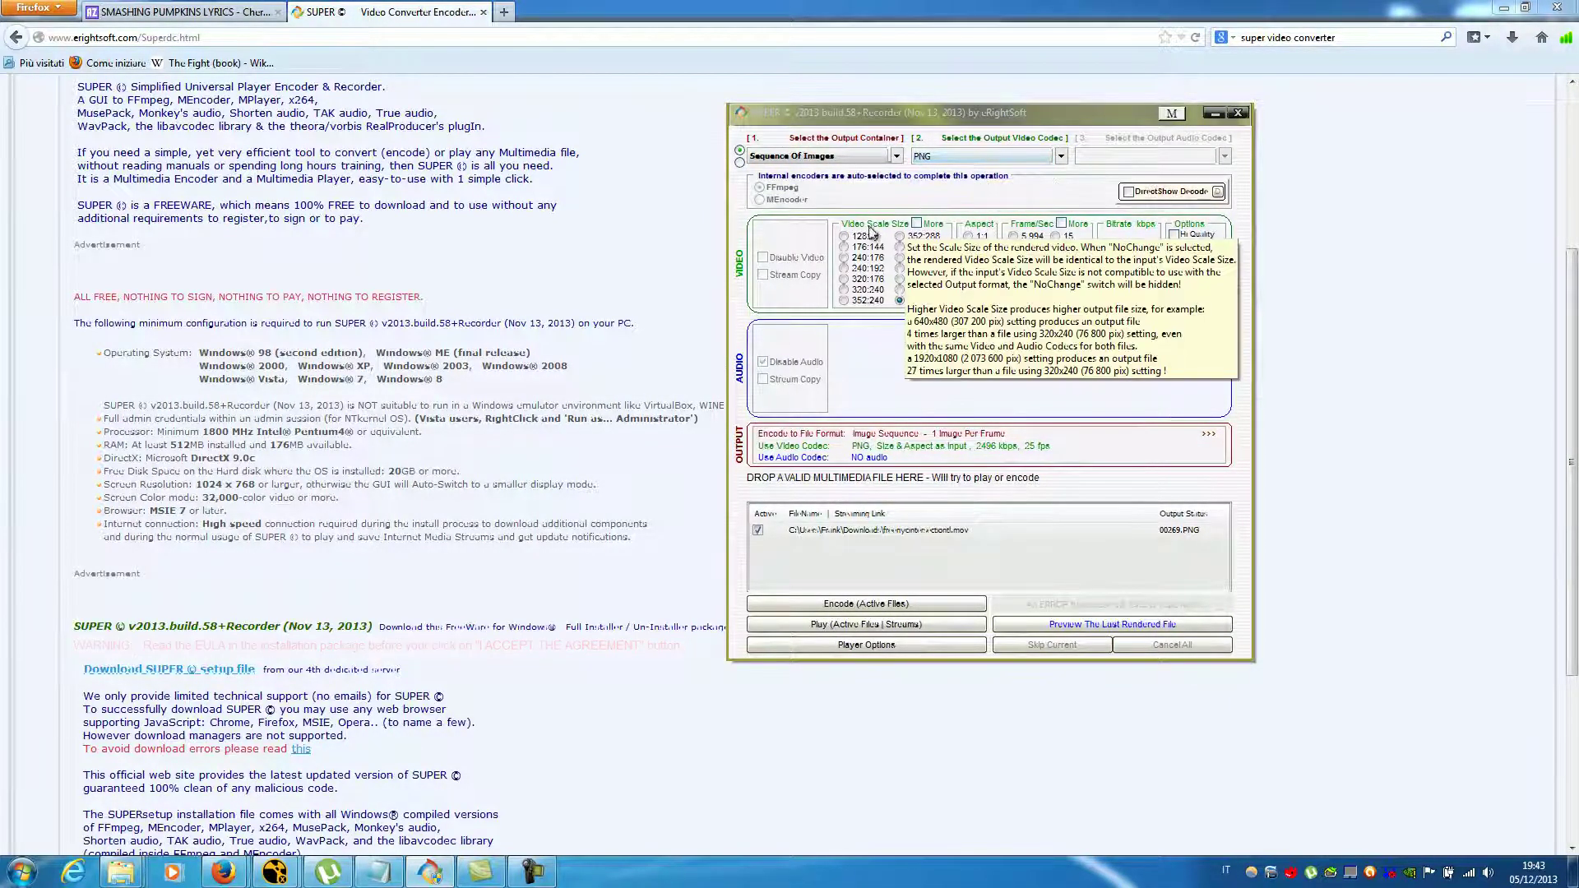
- Keep the video scale size at NoChange and set the frame rate to 29.97 for the image sequence
left_click(901, 302)
left_click(1055, 268)
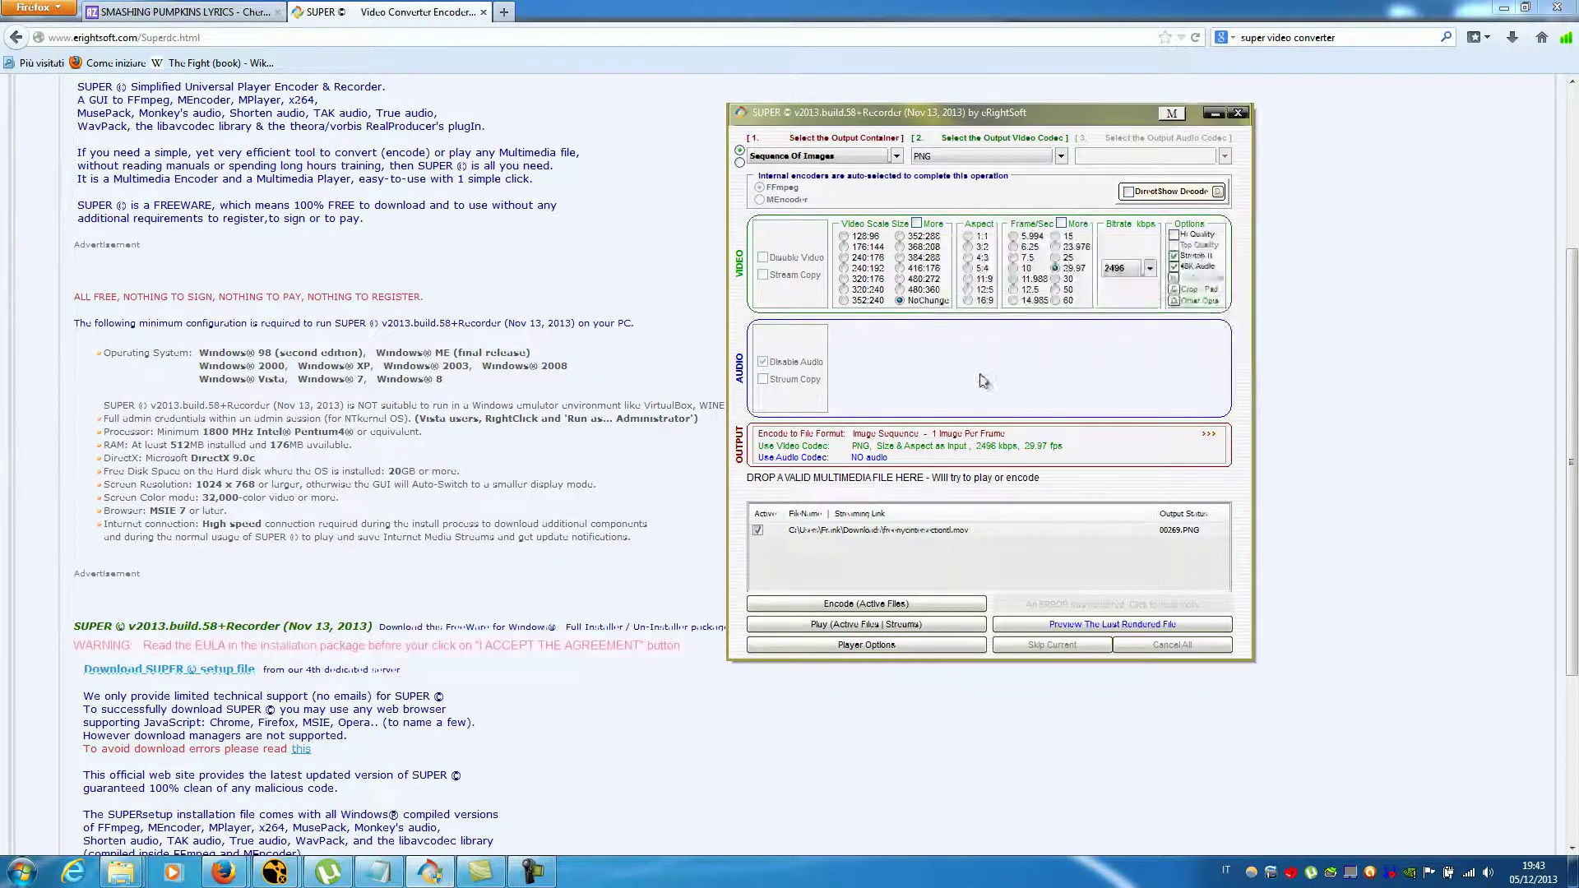
left_click(794, 604)
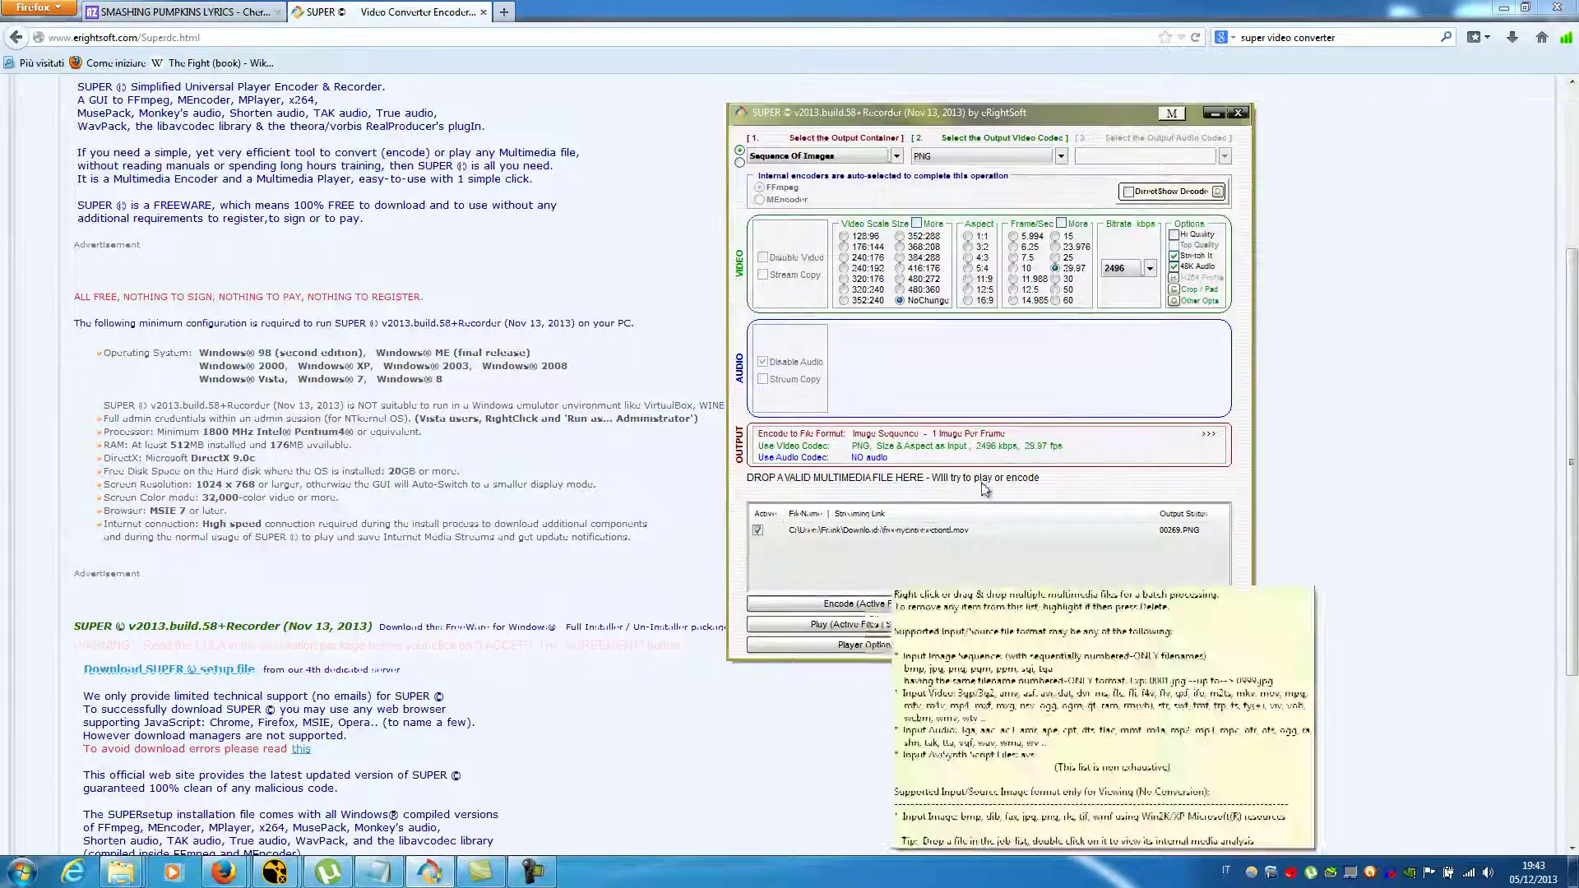
- Quit SUPER and confirm closing it
left_click(1240, 113)
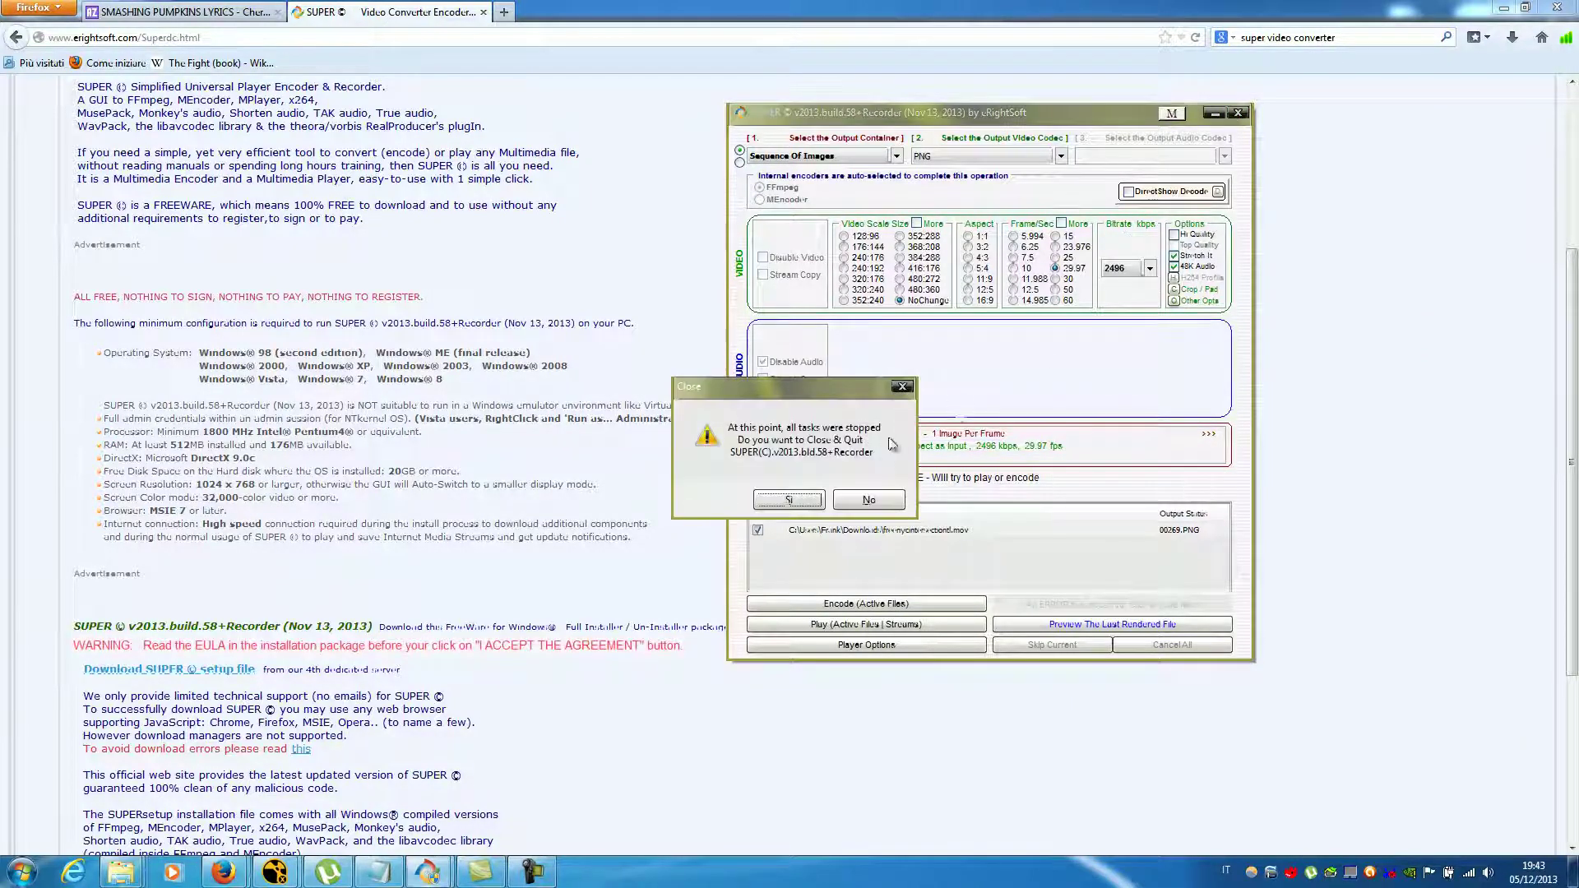
left_click(777, 506)
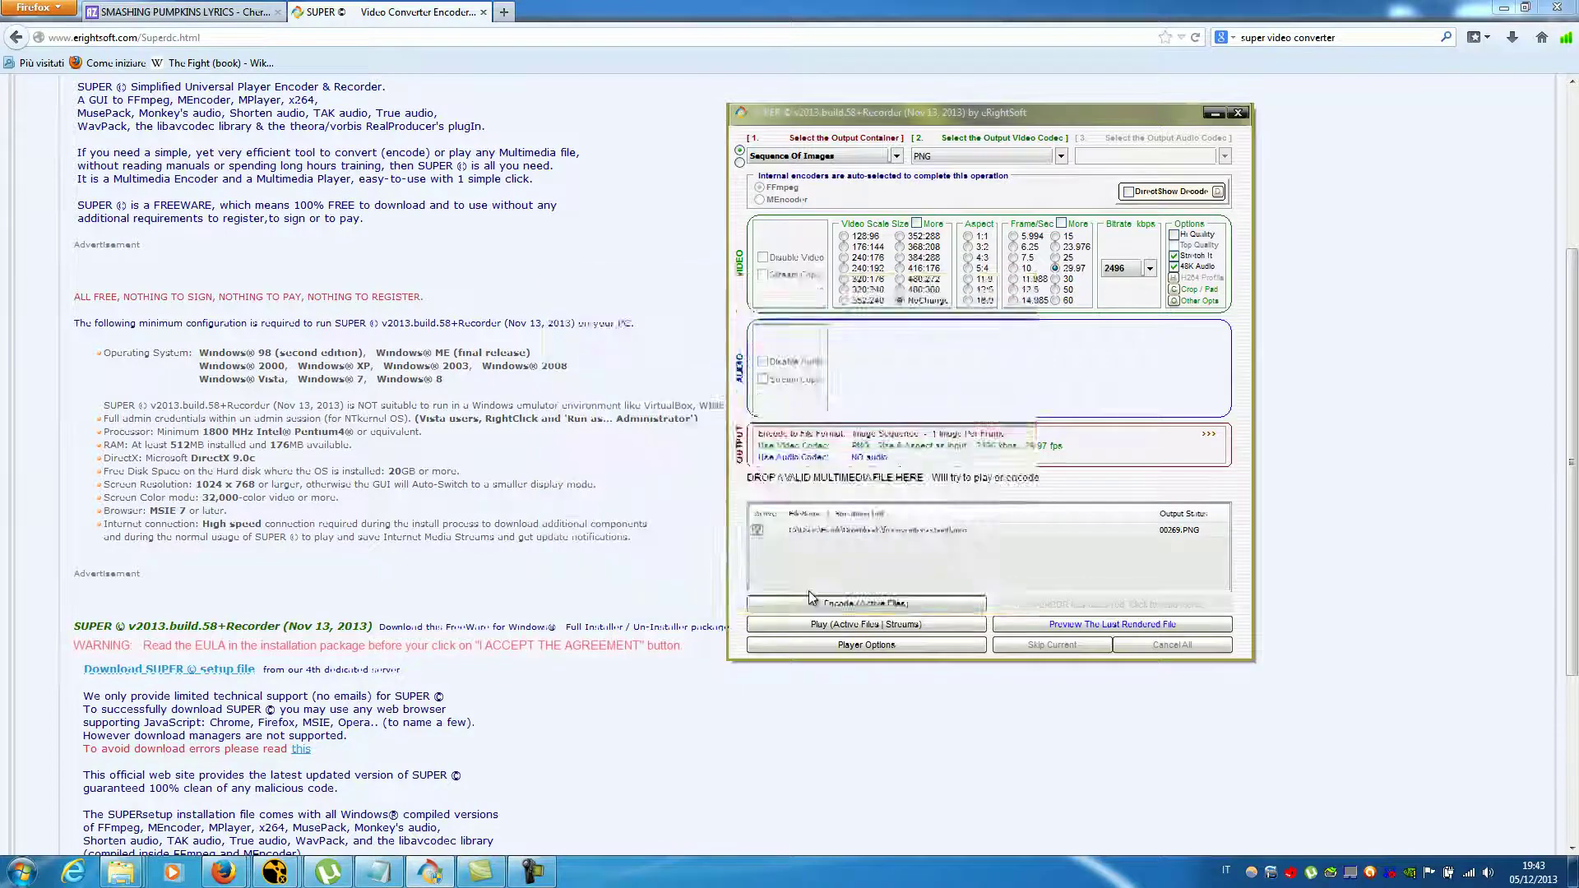
- Disable f.lux for one hour for color-sensitive work and close its settings window
left_click(1251, 872)
left_click_drag(1223, 647, 1156, 549)
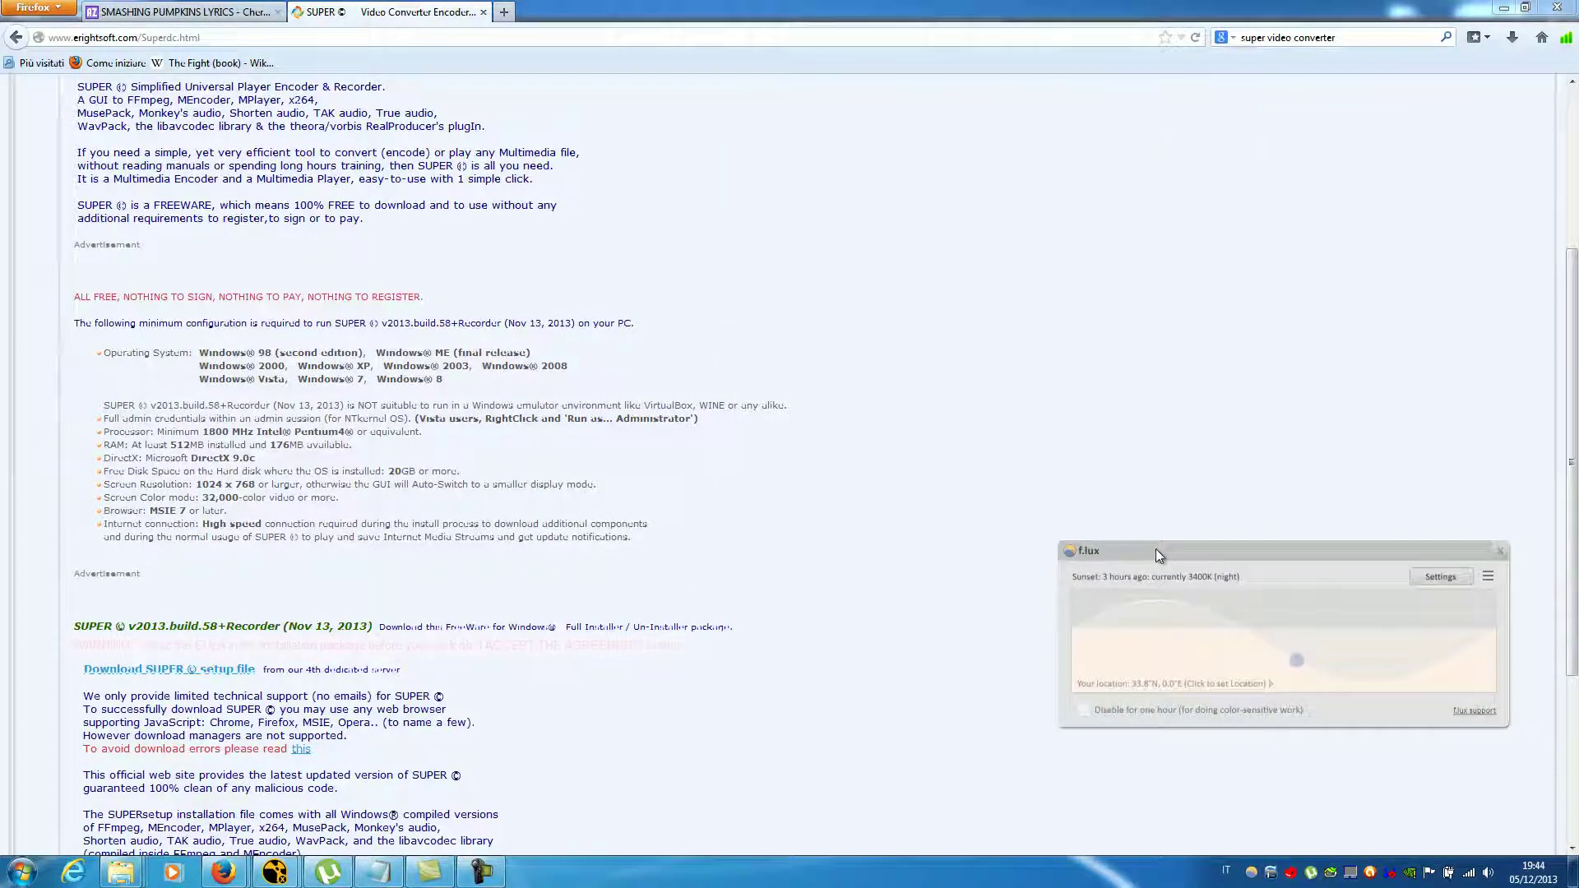
left_click_drag(1298, 549, 1356, 576)
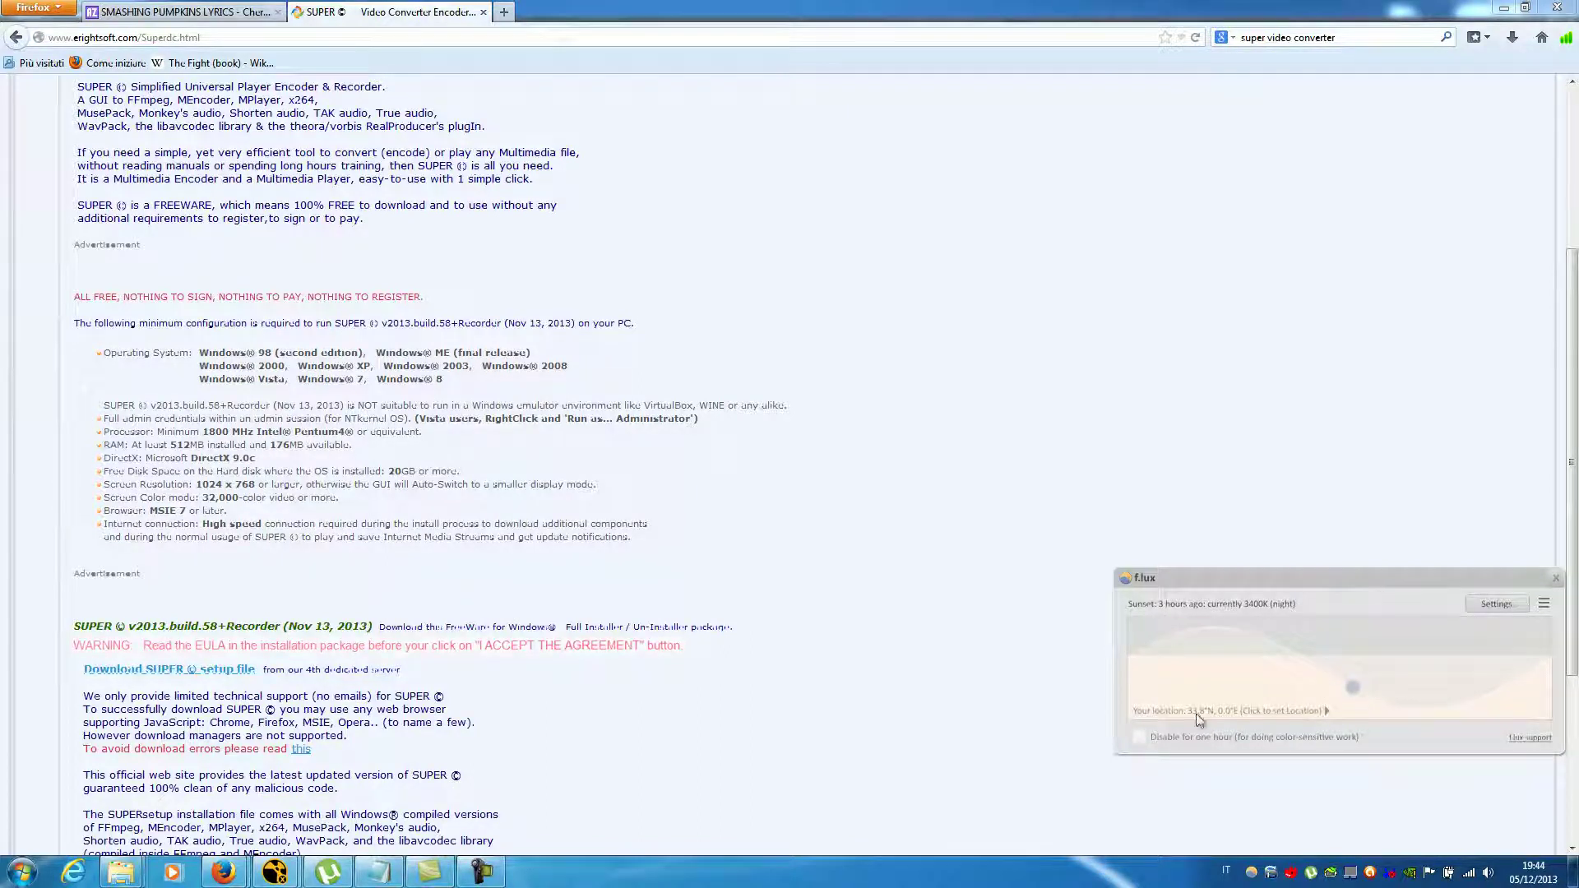
left_click(1140, 738)
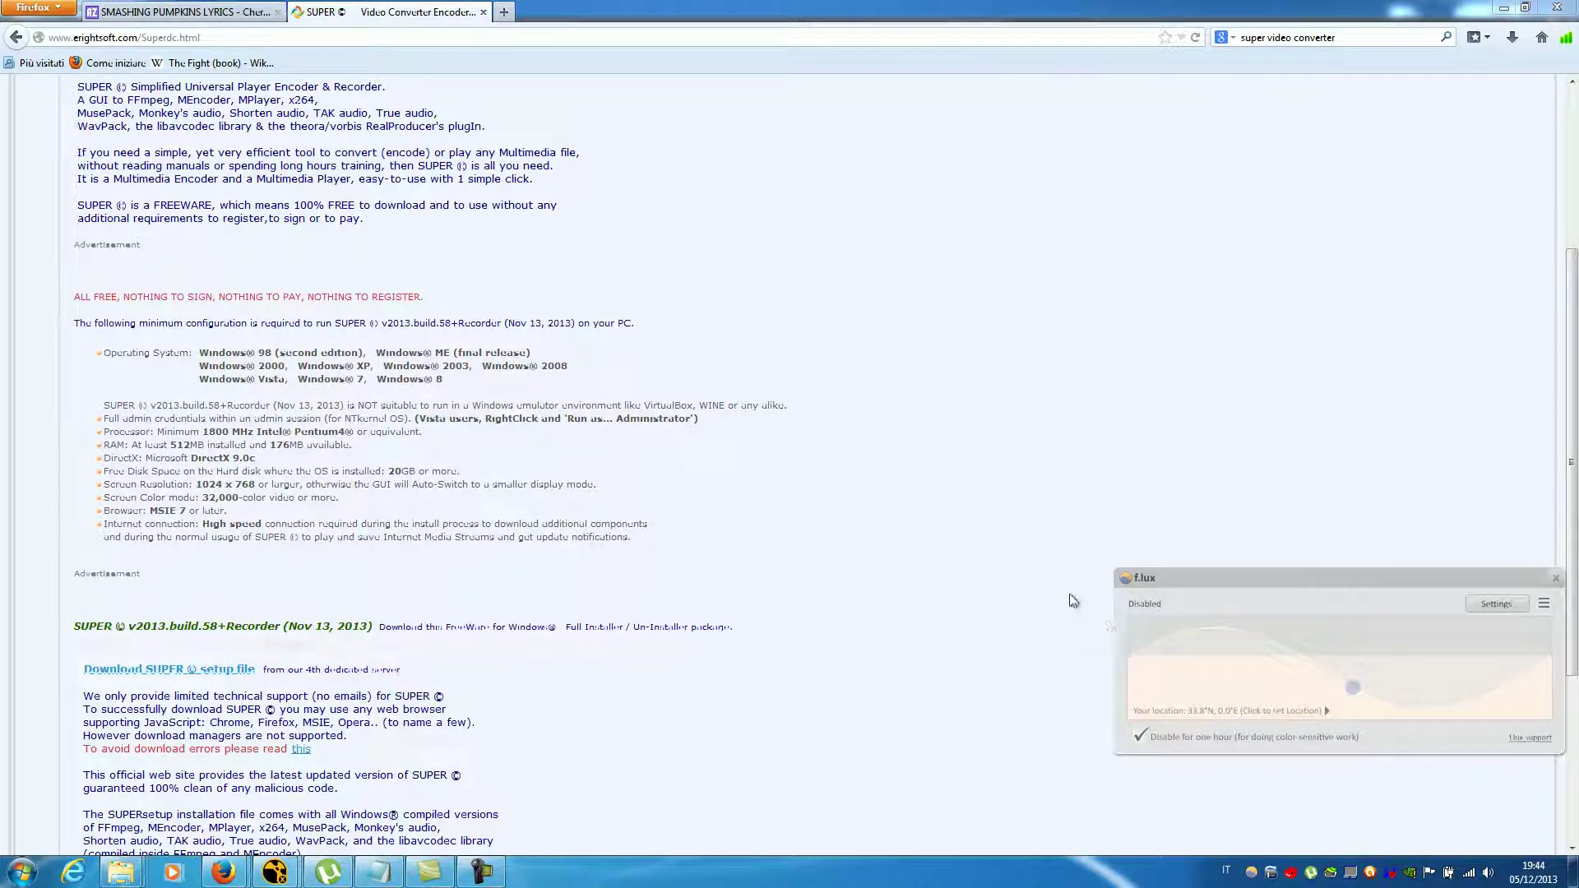
left_click(1555, 578)
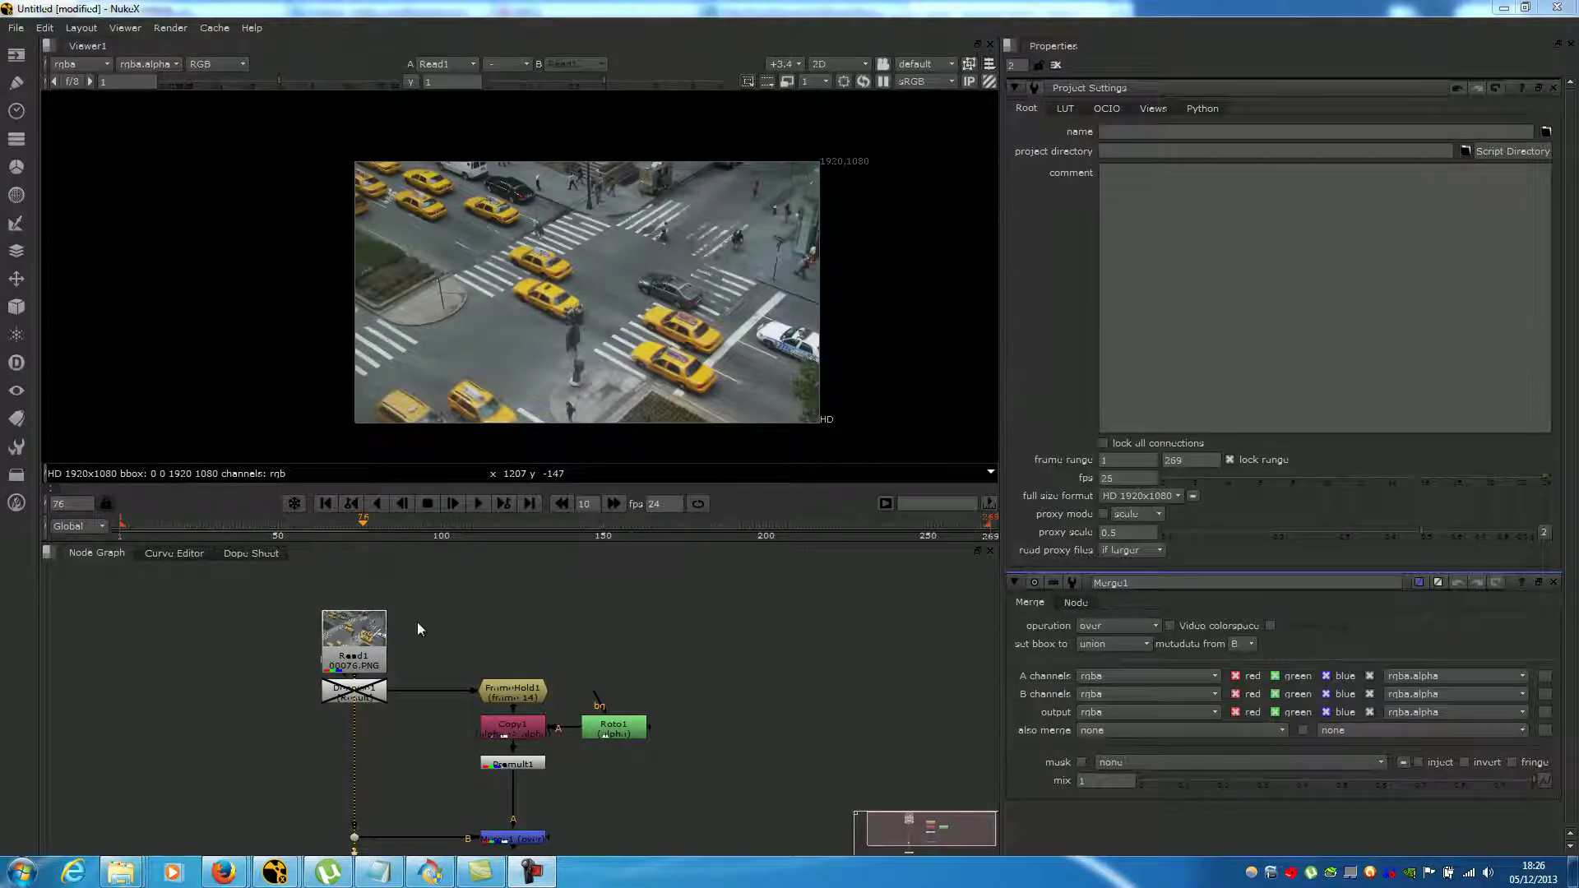
- In NukeX, go back to frame 1 and scrub the intersection clip to frame 13, then examine the node tree
left_click_drag(360, 524, 120, 536)
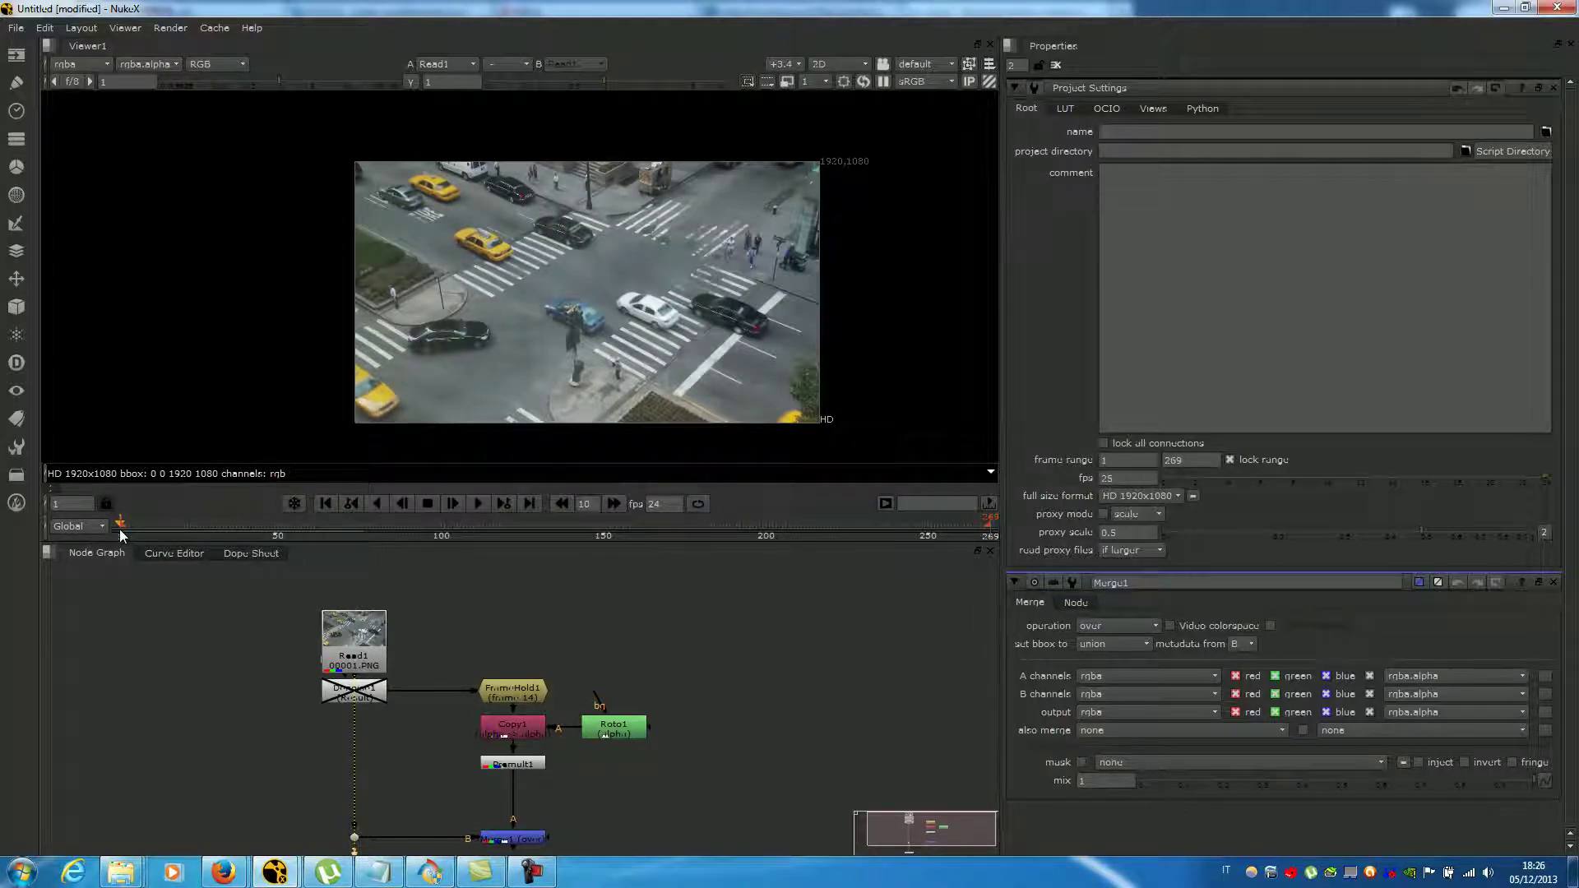
left_click_drag(127, 530, 158, 520)
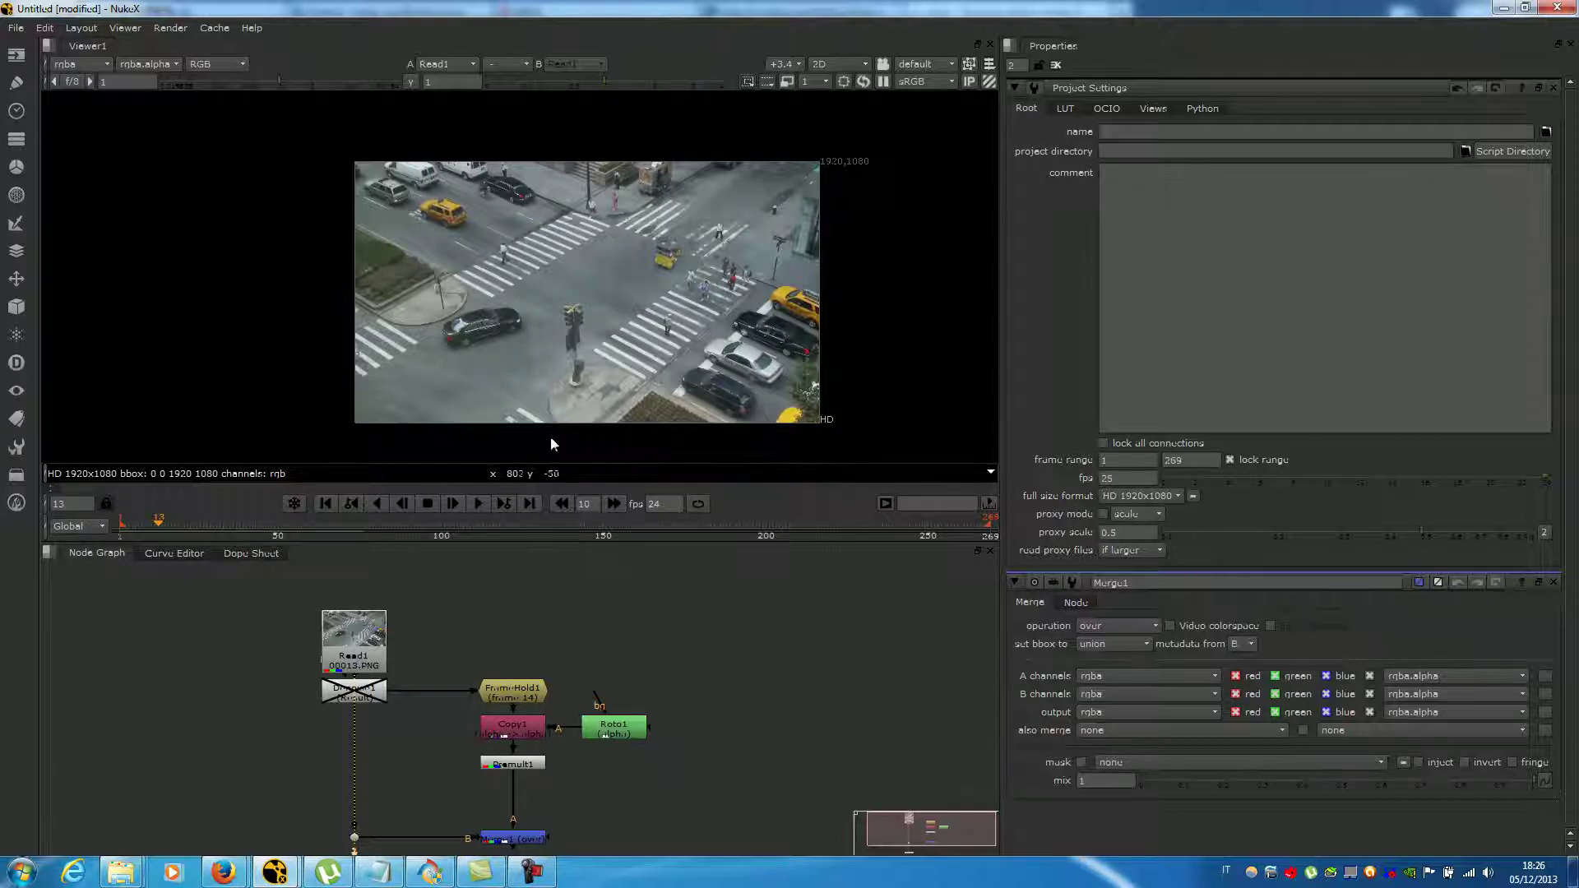
scroll(501, 654, "down", 2)
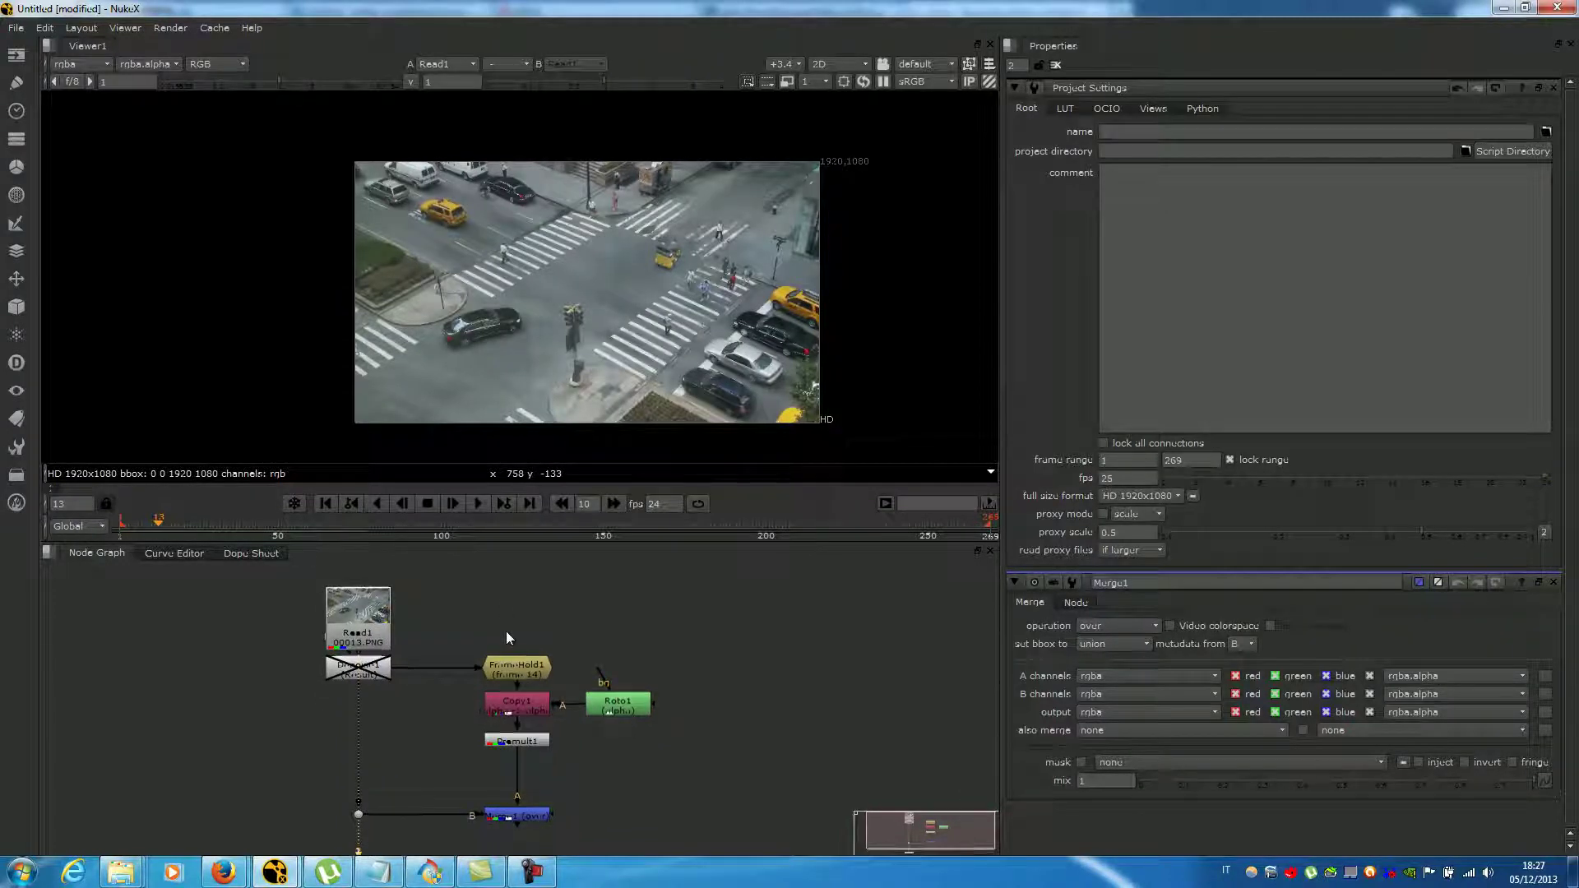
scroll(506, 625, "up", 2)
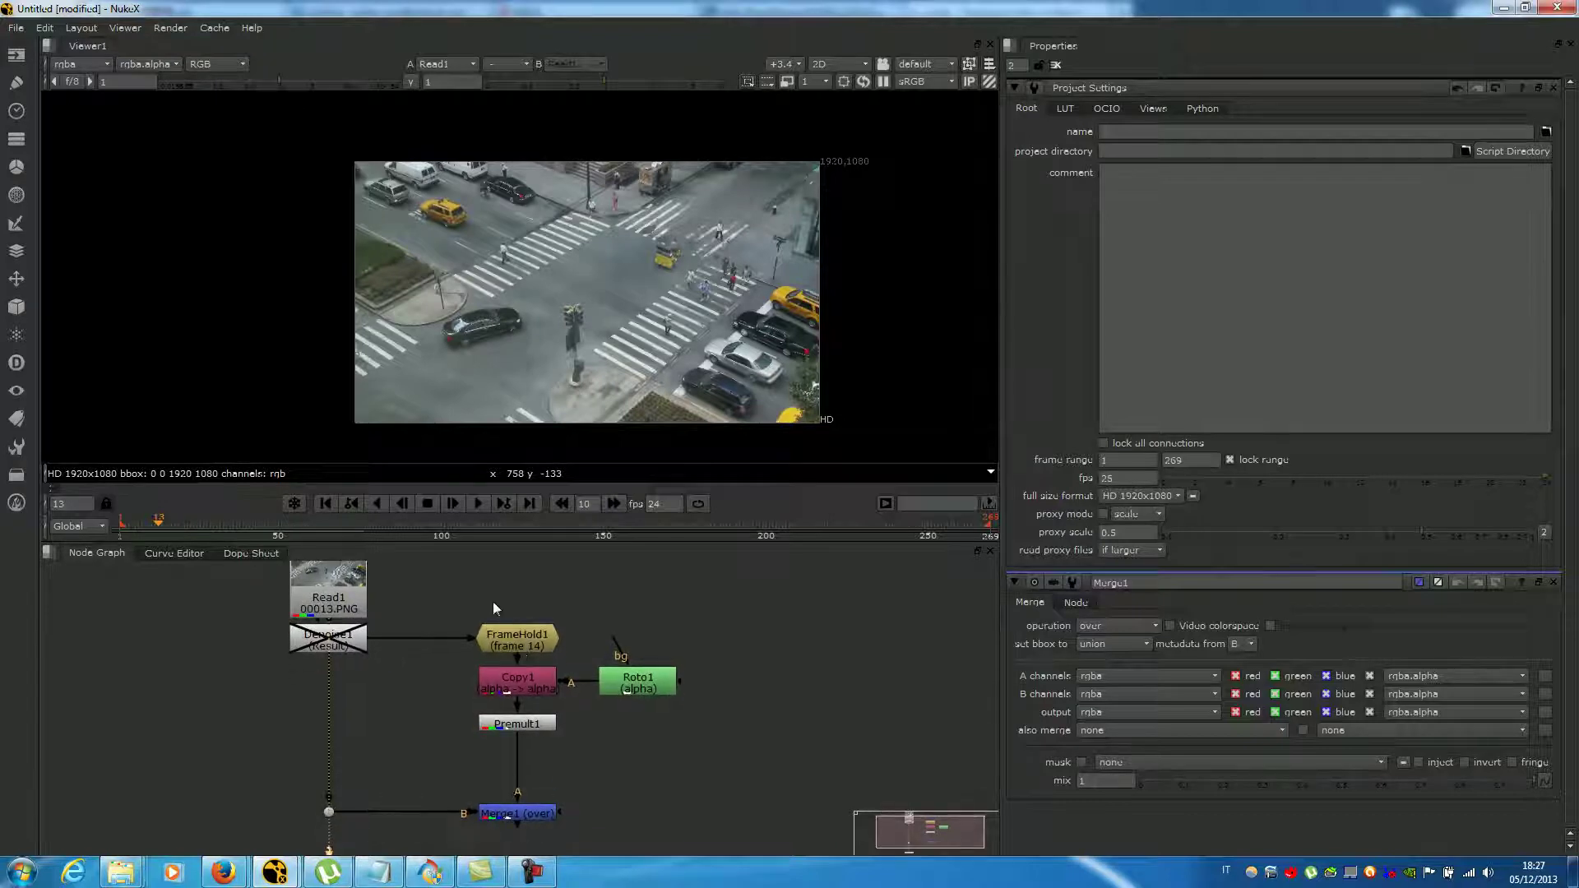
- Open the FrameHold1 node's properties to review its first frame value, and advance the clip to frame 14
left_click_drag(461, 596, 642, 755)
left_click(636, 758)
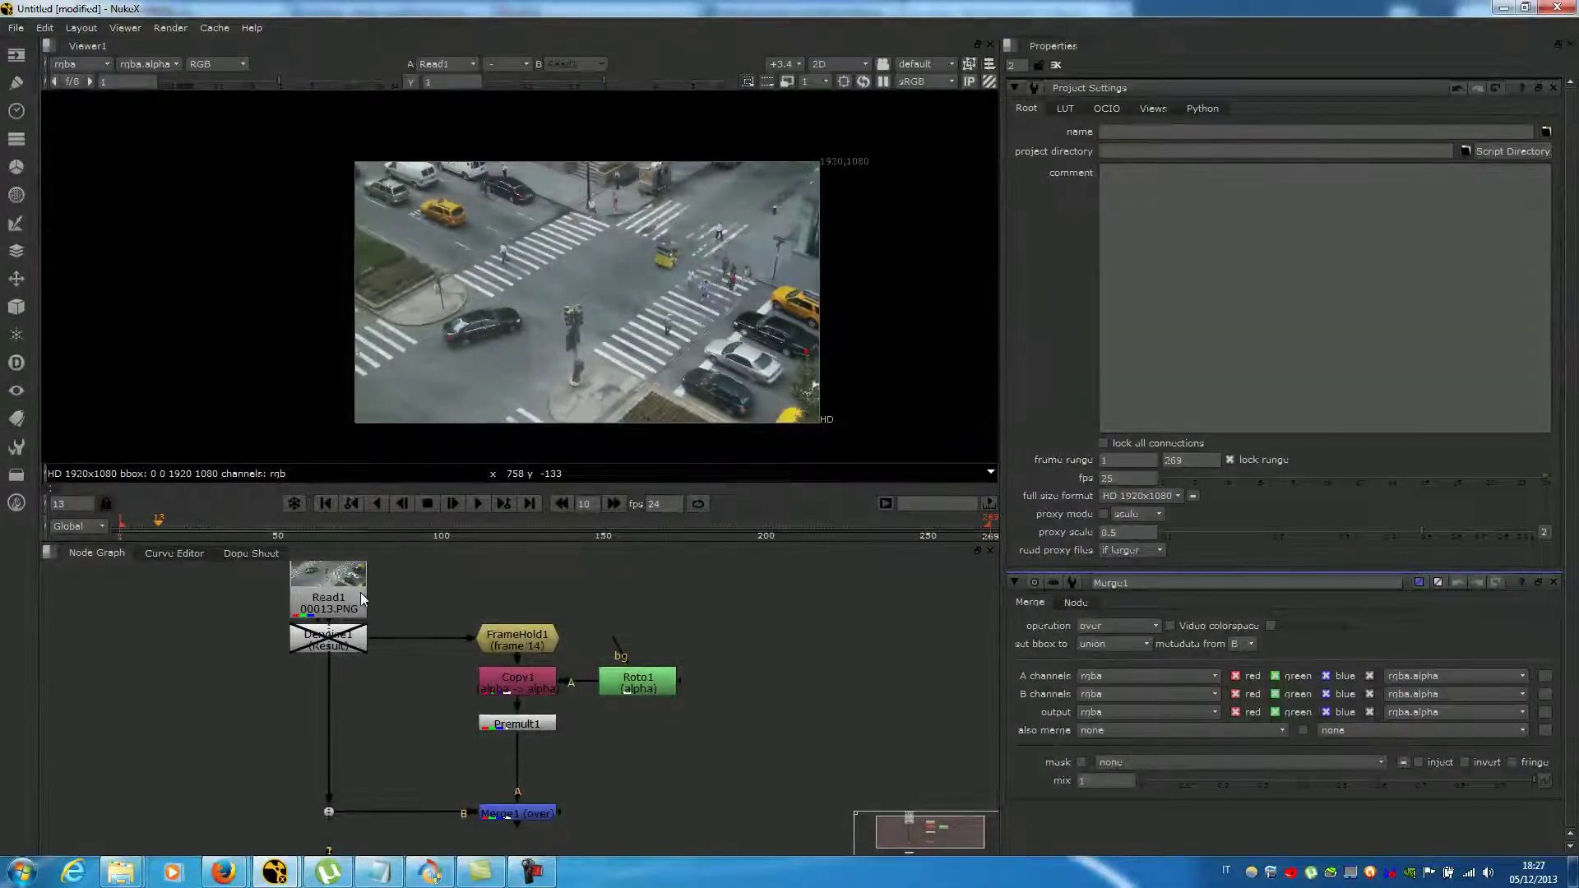
left_click(501, 638)
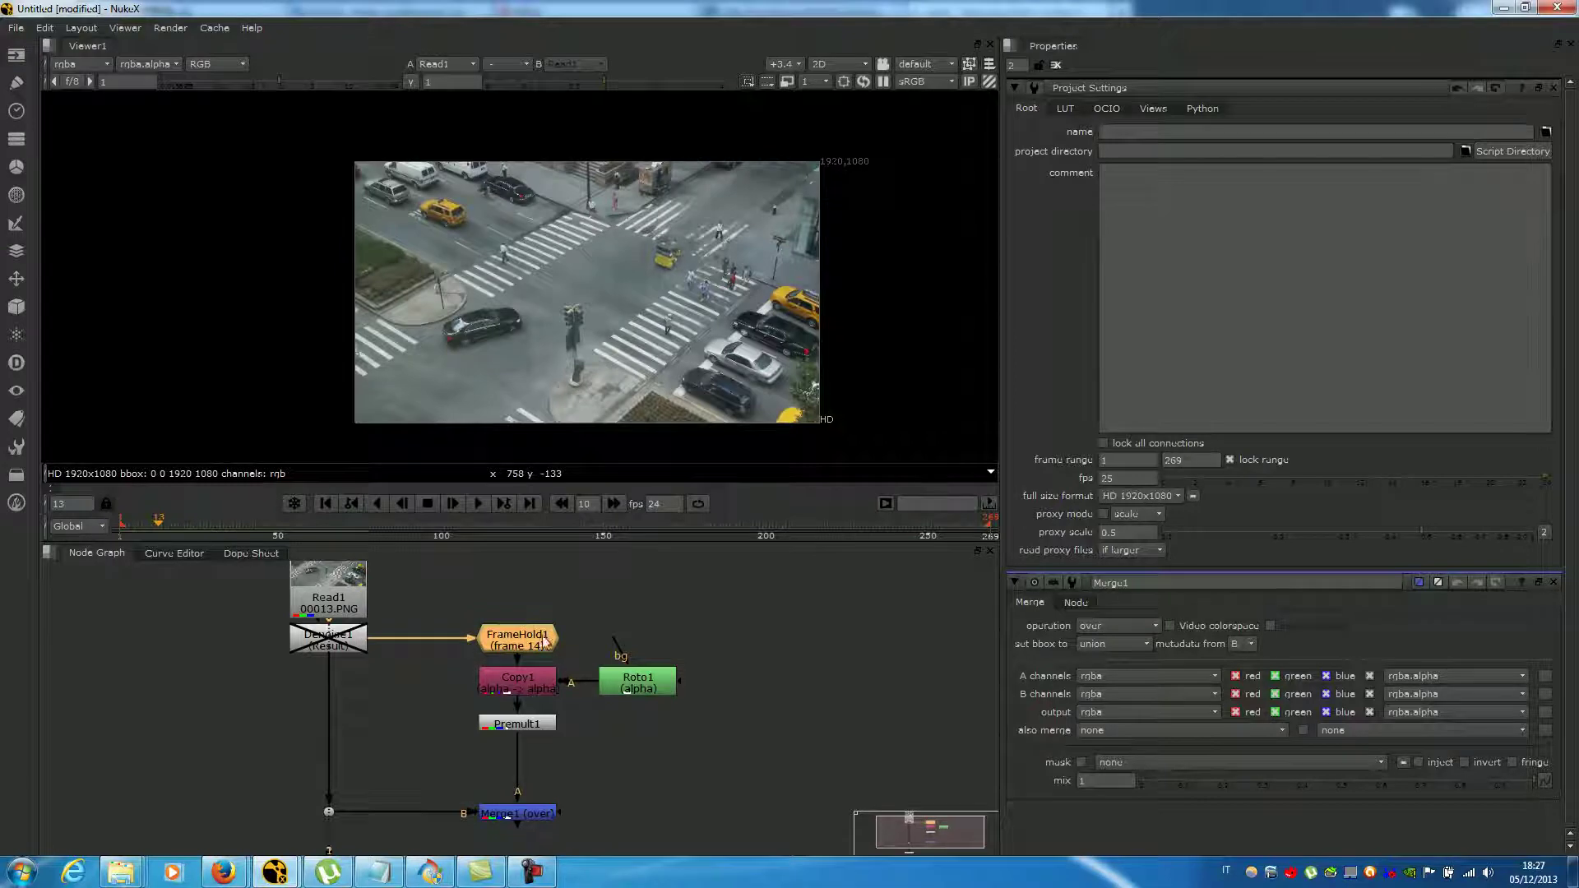
double_click(511, 636)
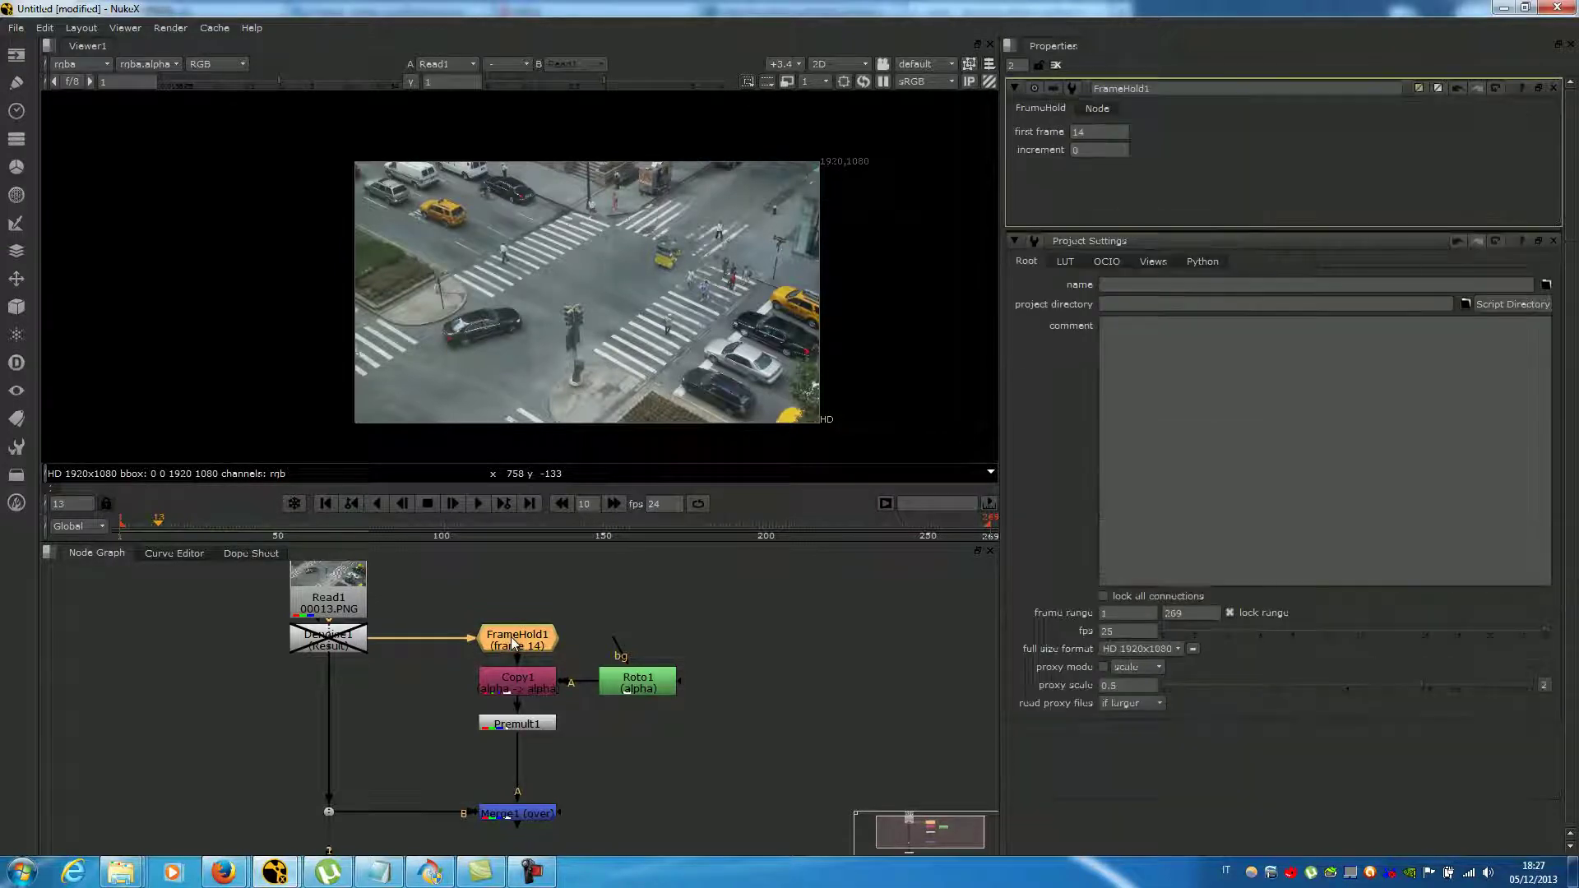
left_click(1097, 134)
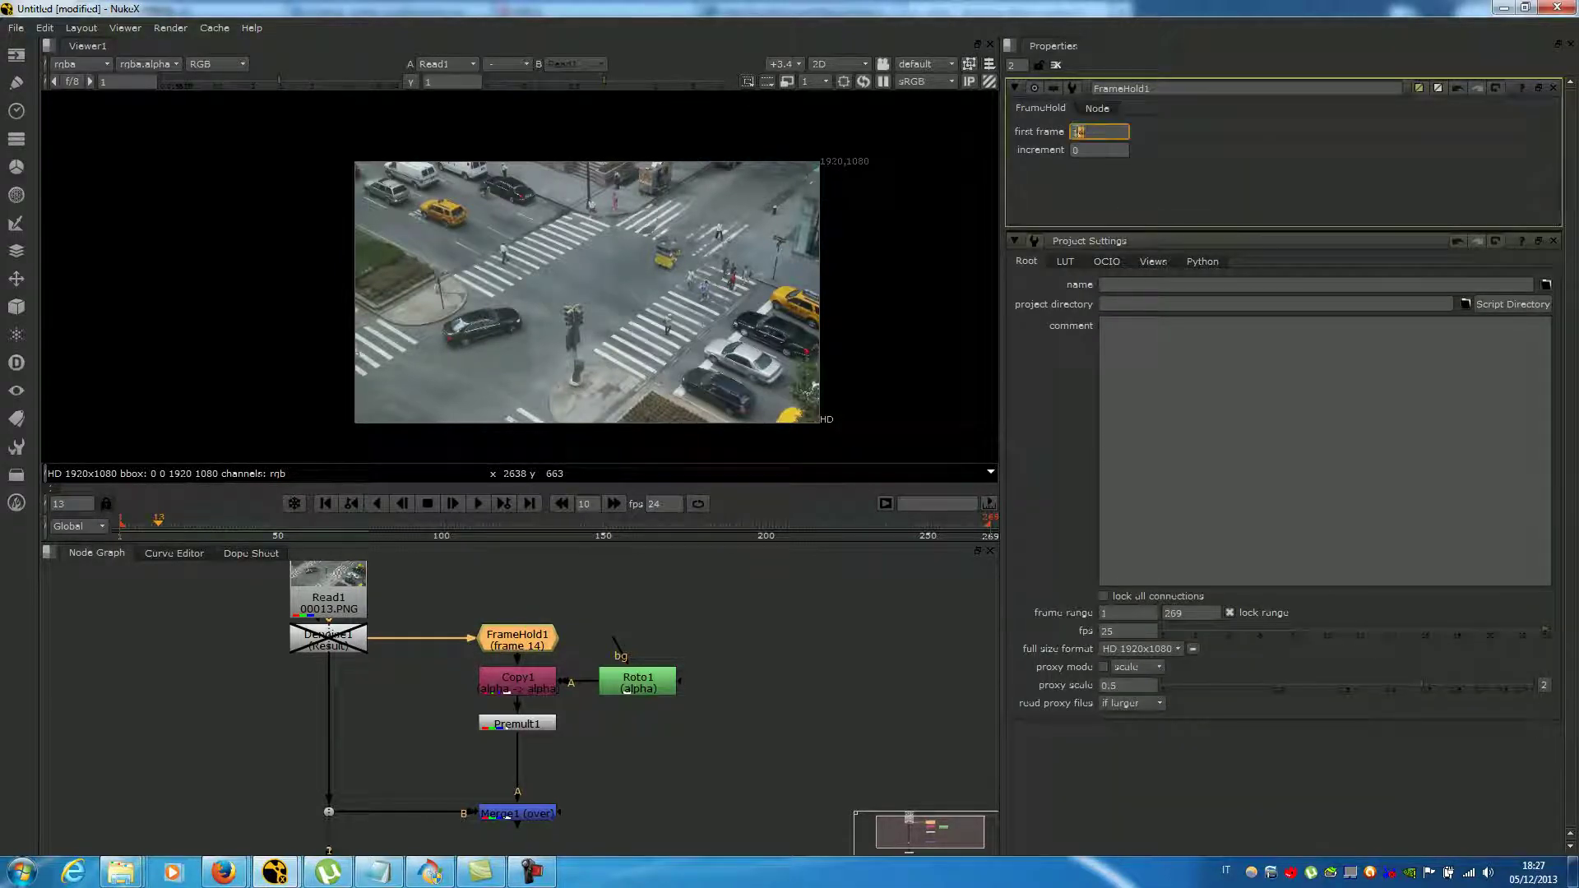
left_click(464, 510)
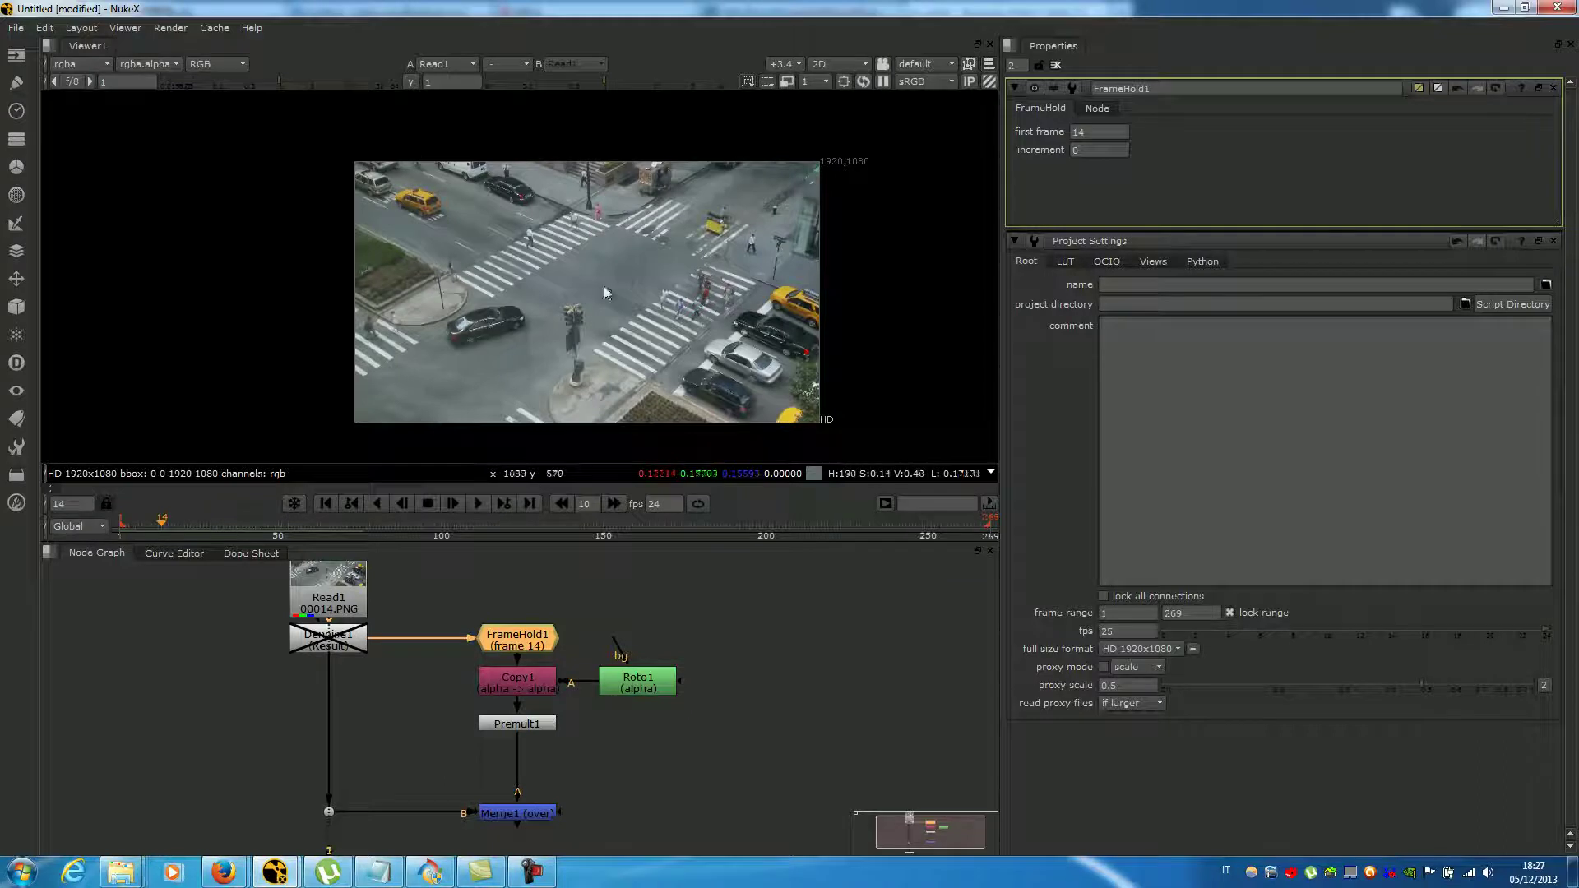
- Open the Roto1 and Copy1 properties to examine the road mask and the alpha channel copy
double_click(639, 690)
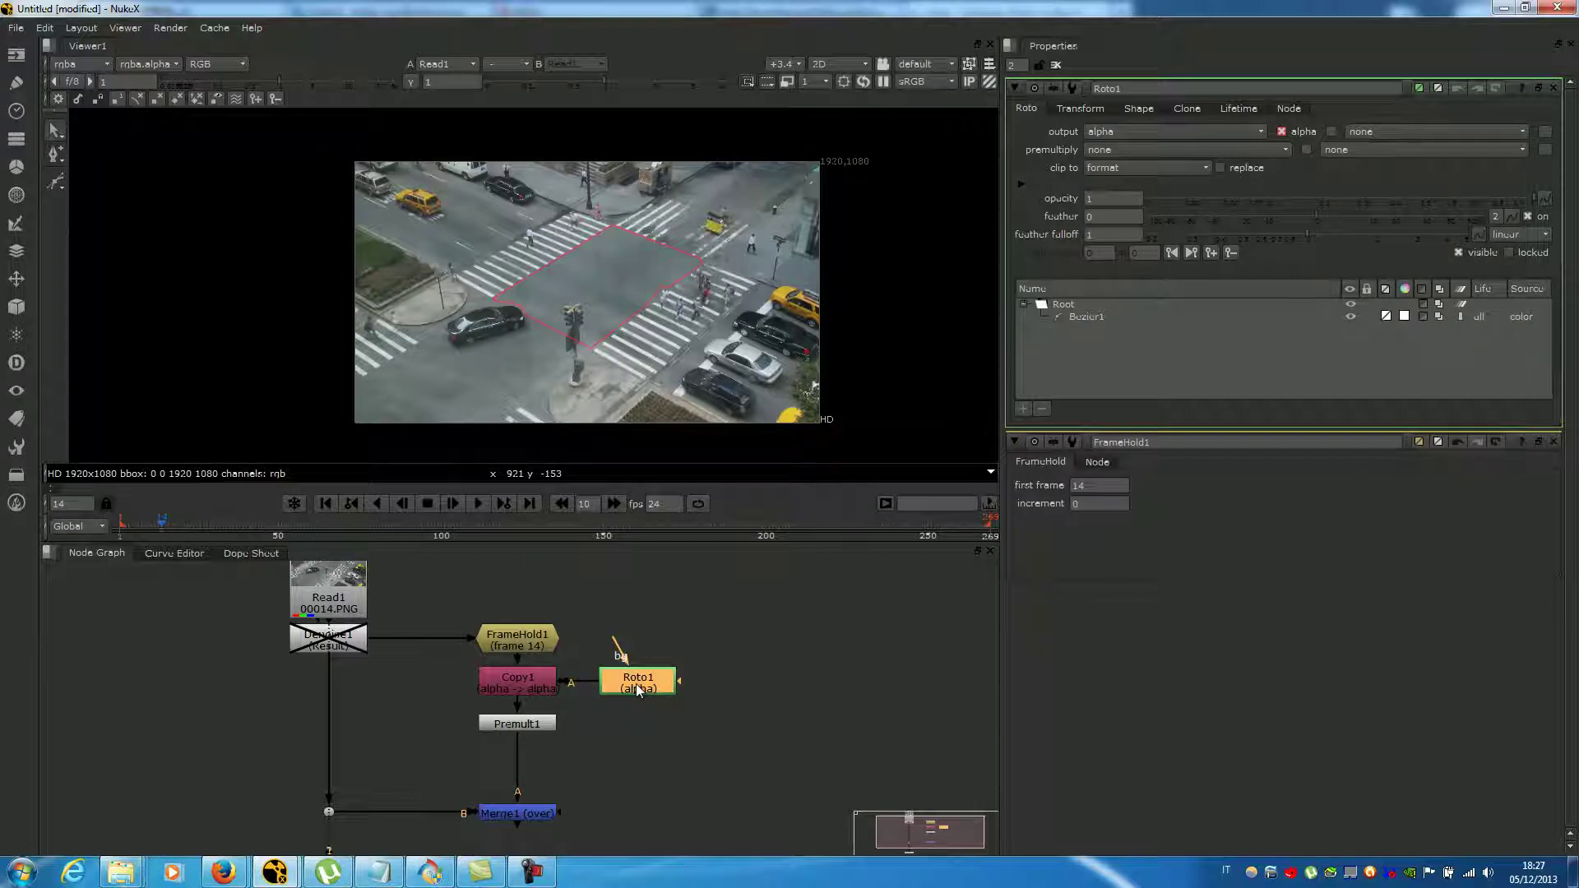
double_click(517, 680)
double_click(629, 686)
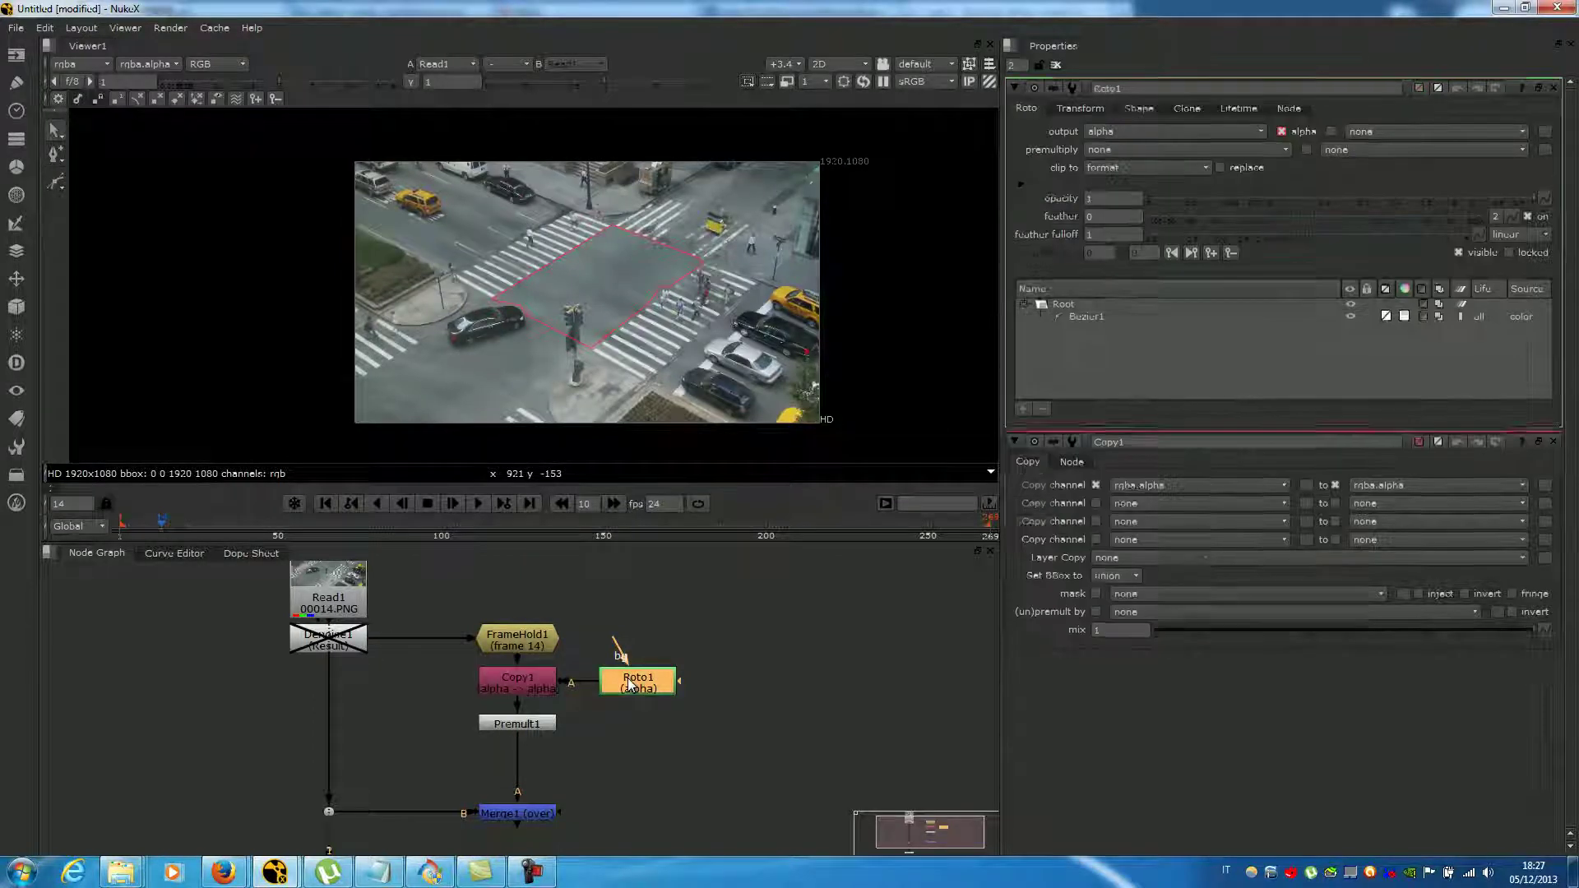
double_click(540, 675)
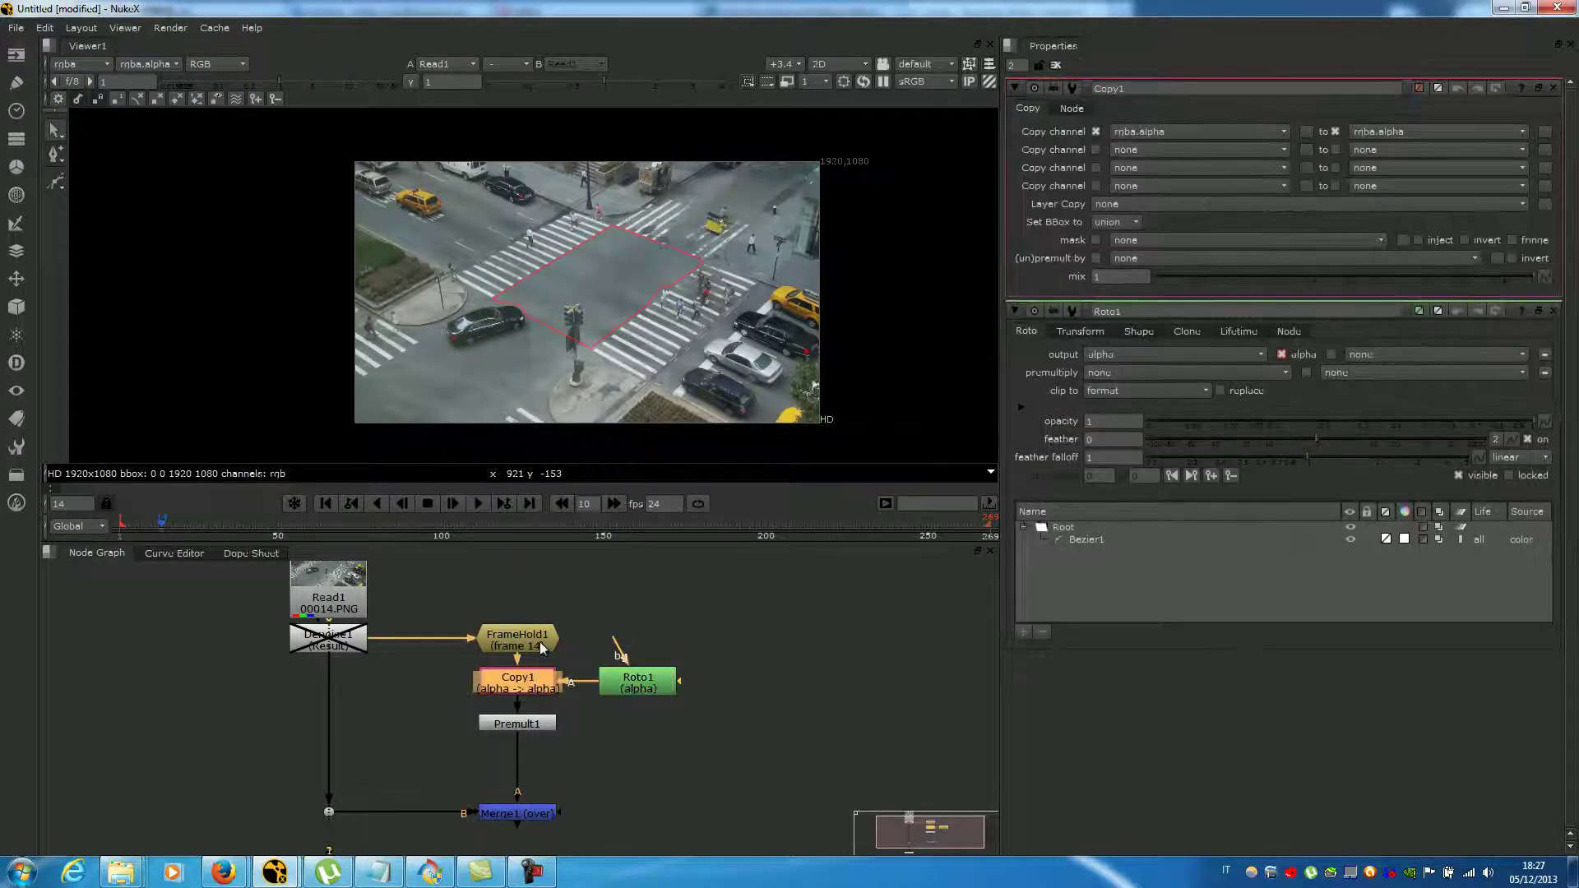
- View the Premult1 output and the Merge1 output in the viewer, opening the Merge1 properties
left_click(533, 724)
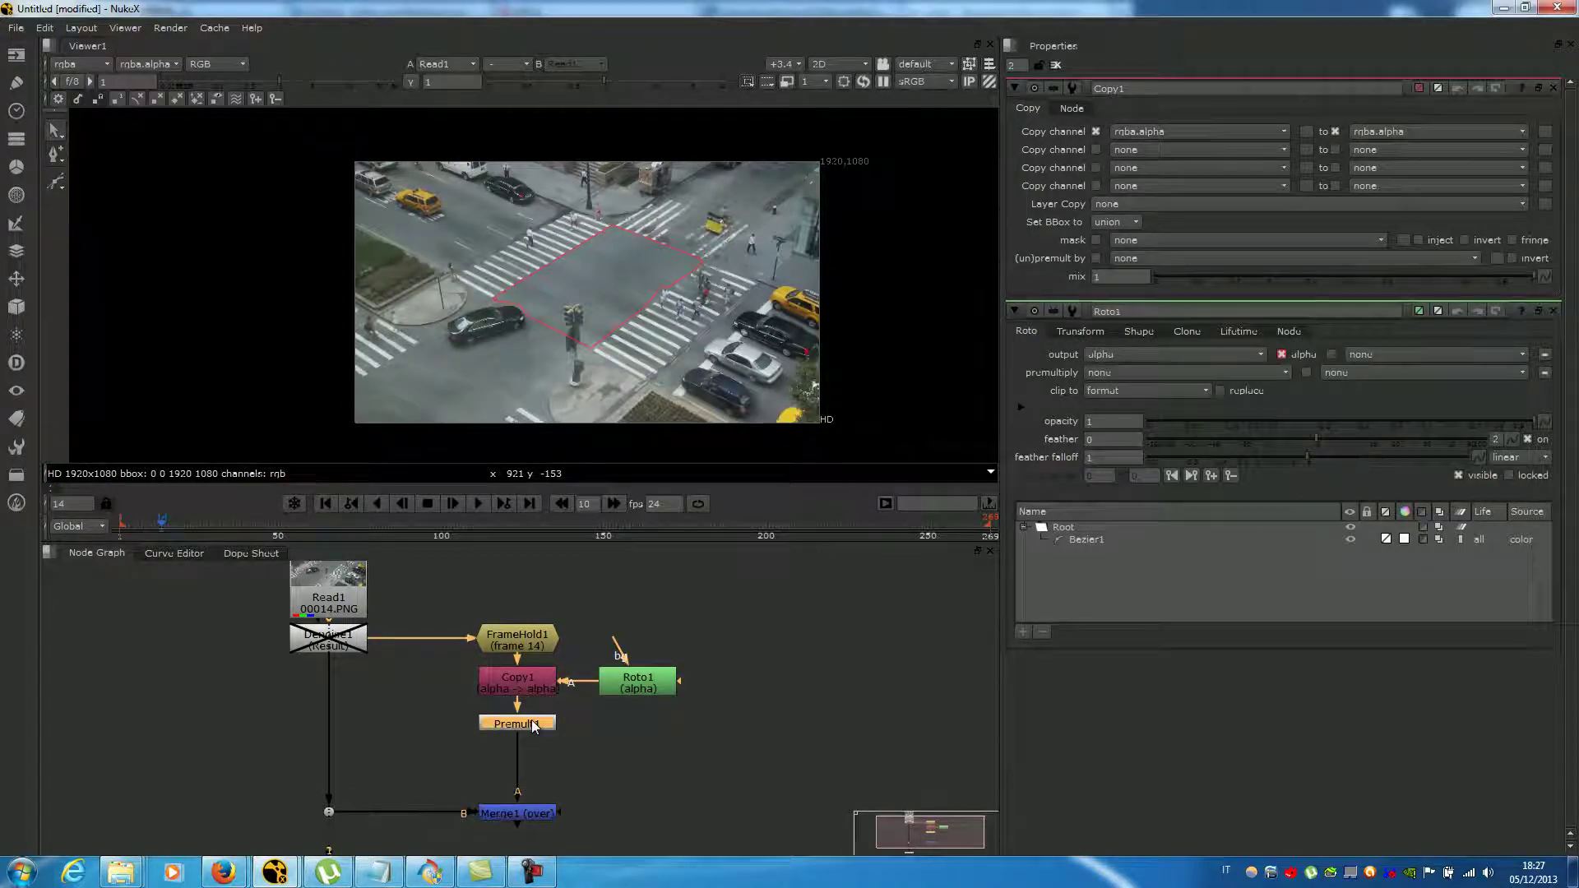
key("1")
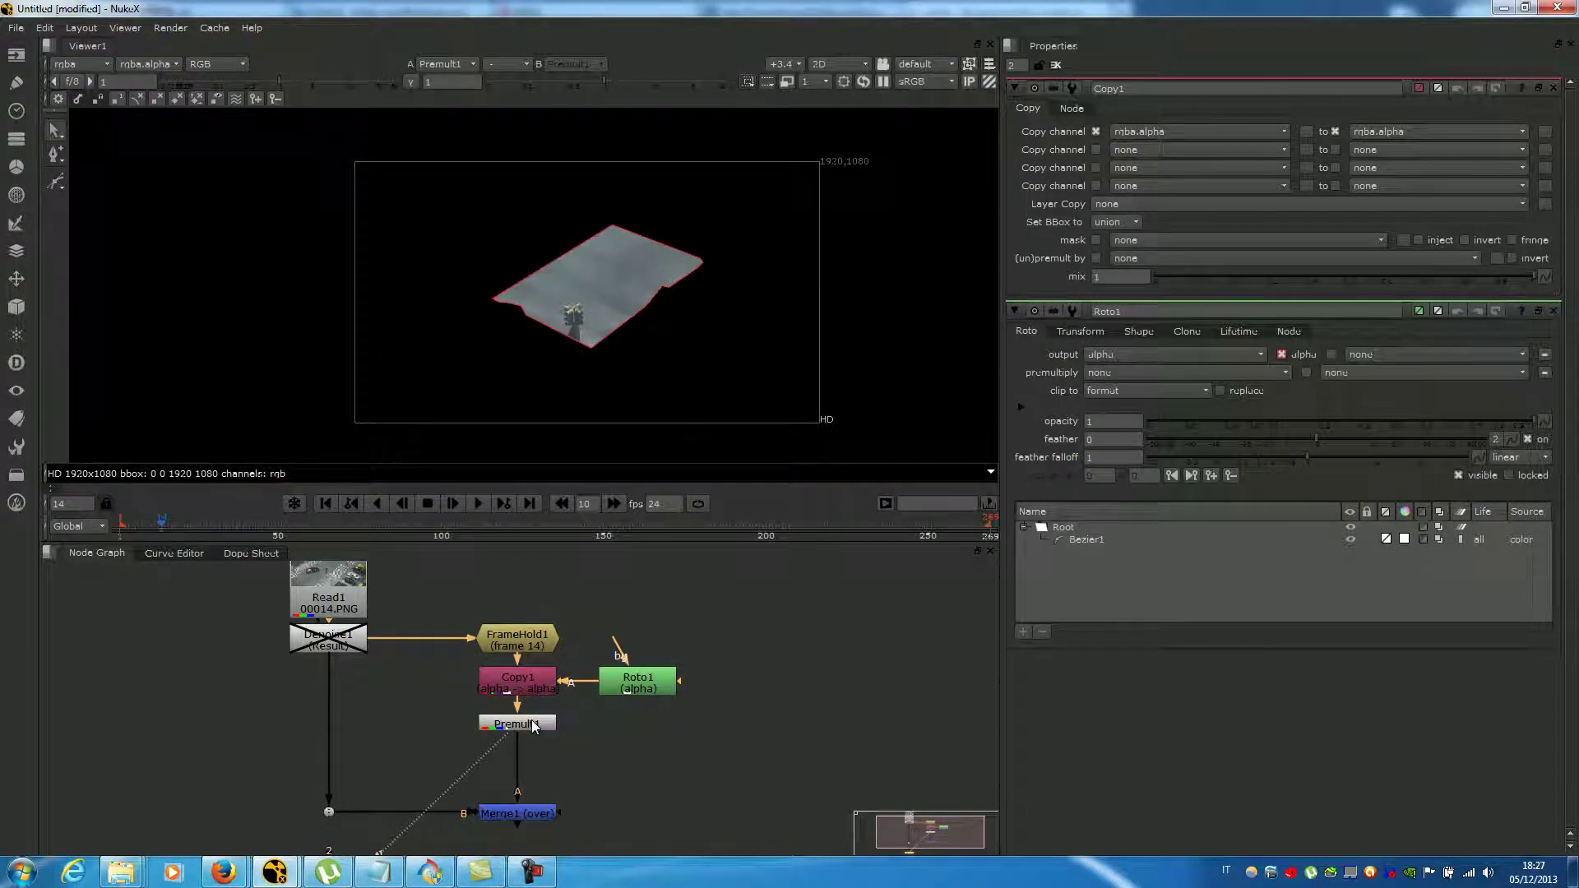
middle_click_drag(569, 775, 569, 767)
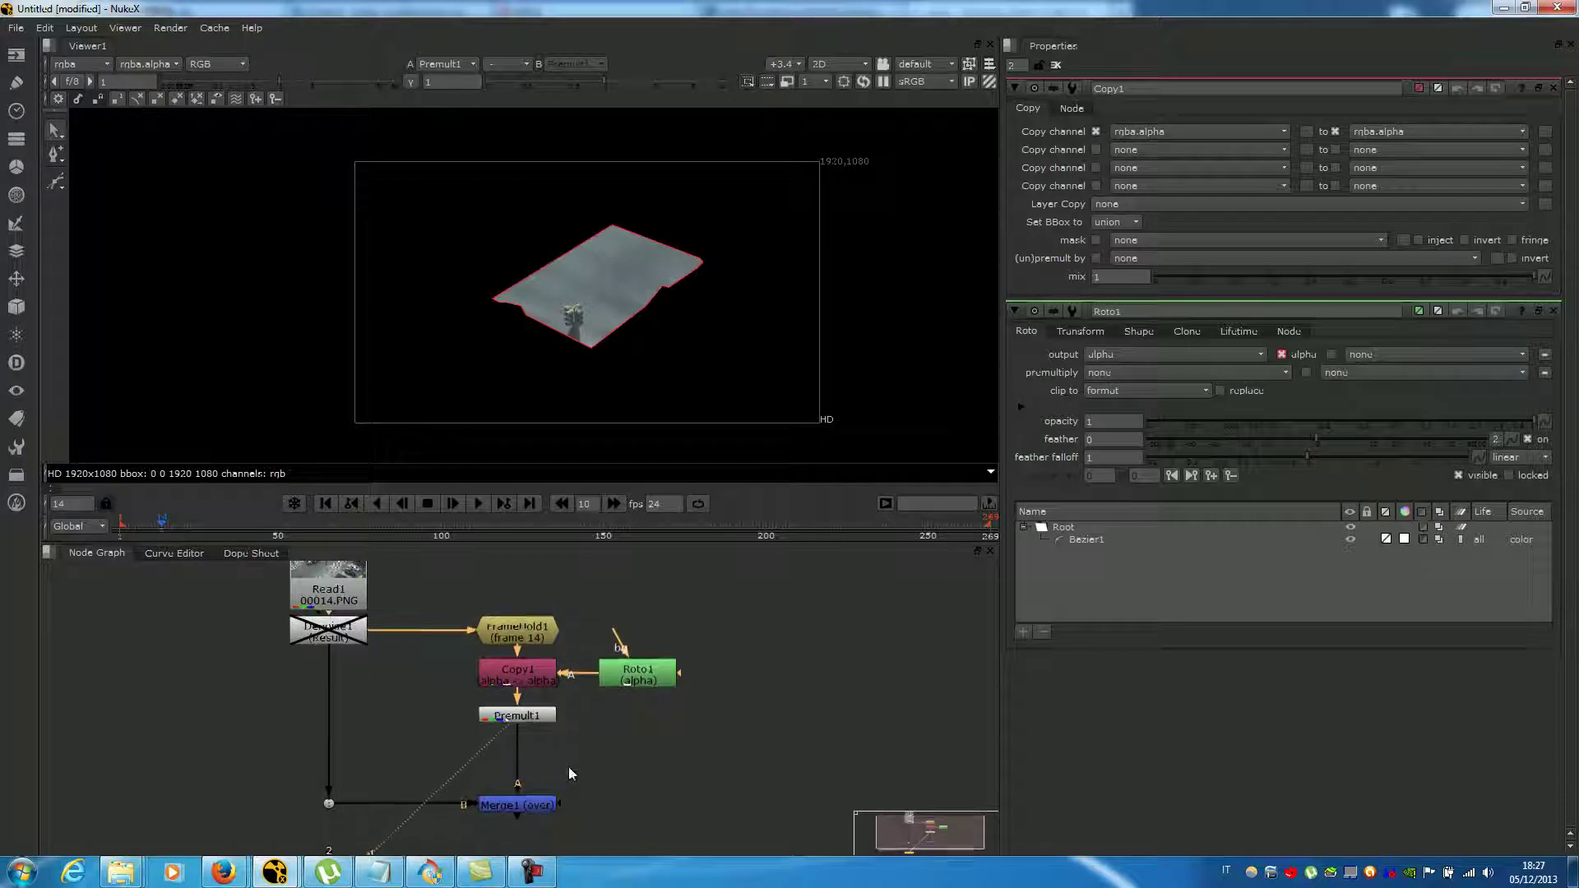
left_click(525, 803)
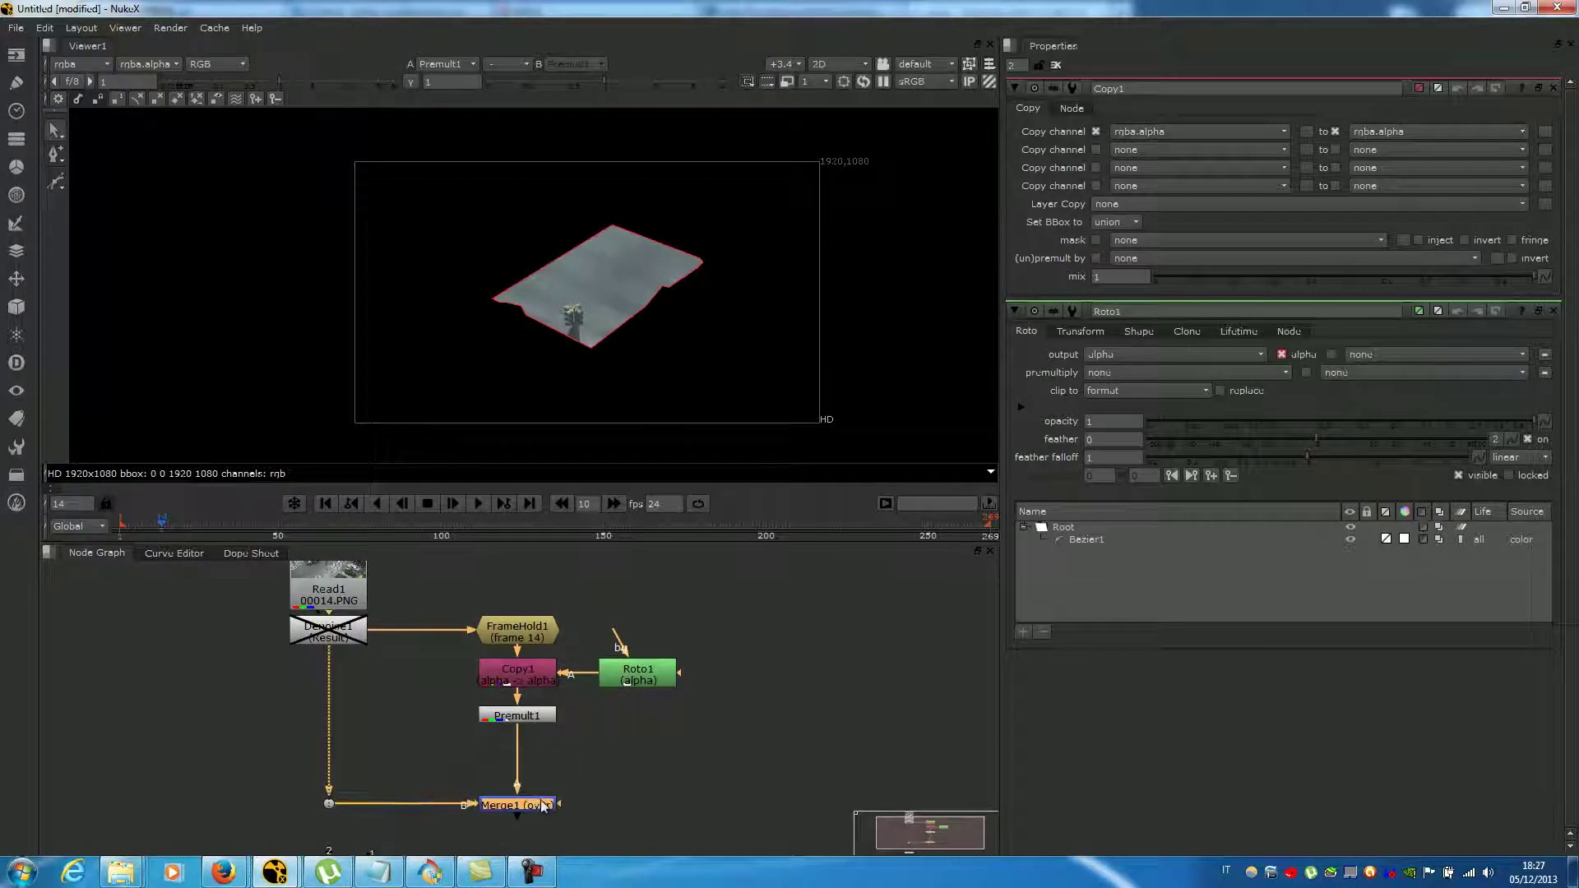
double_click(537, 804)
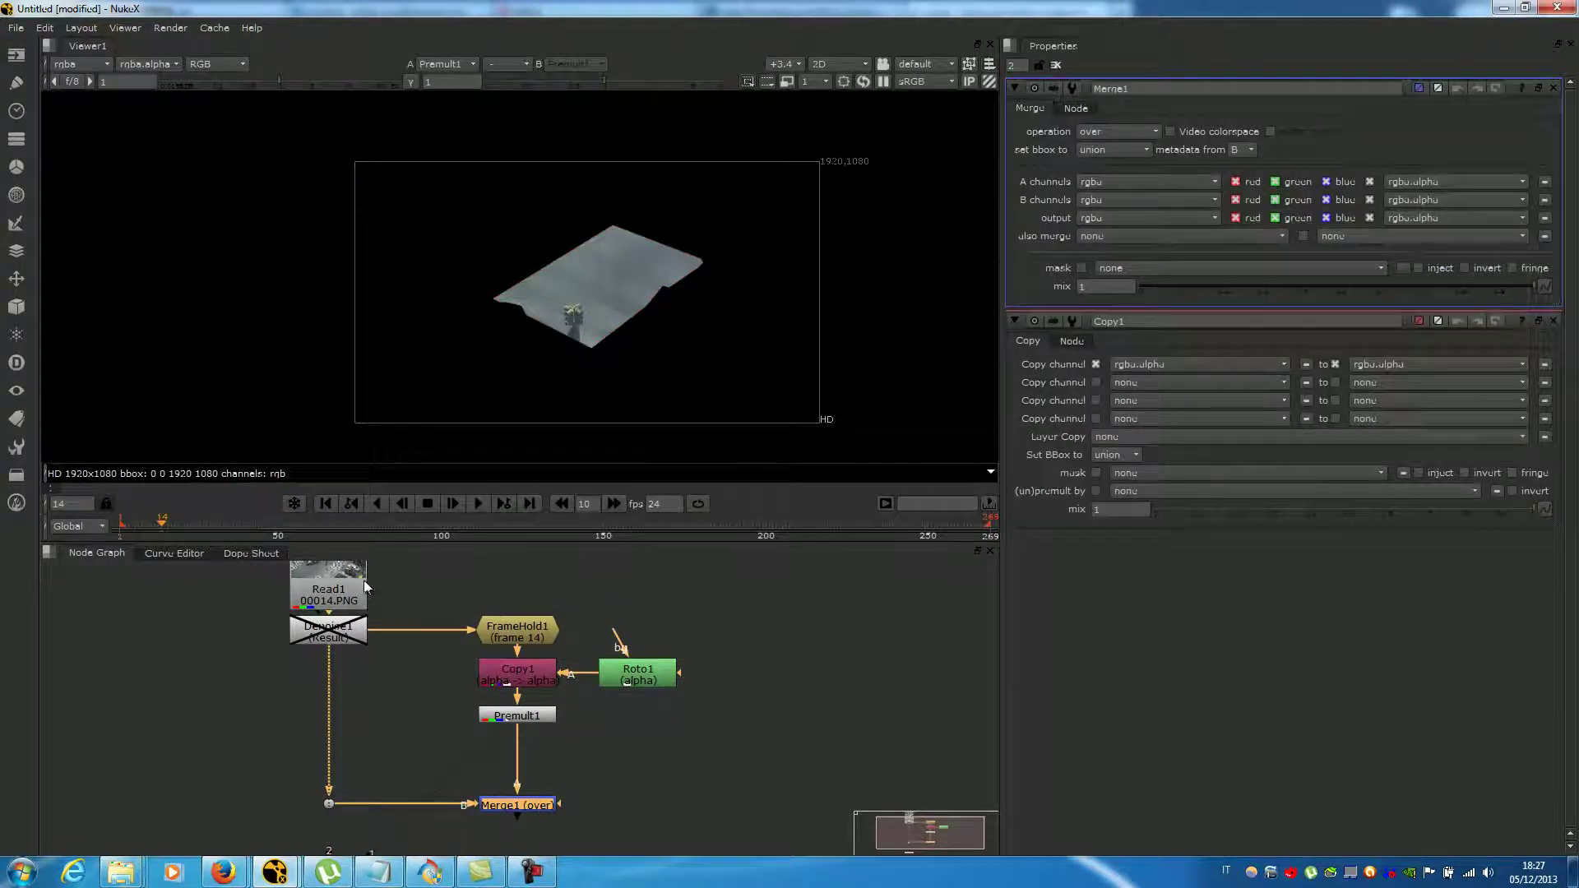
key("1")
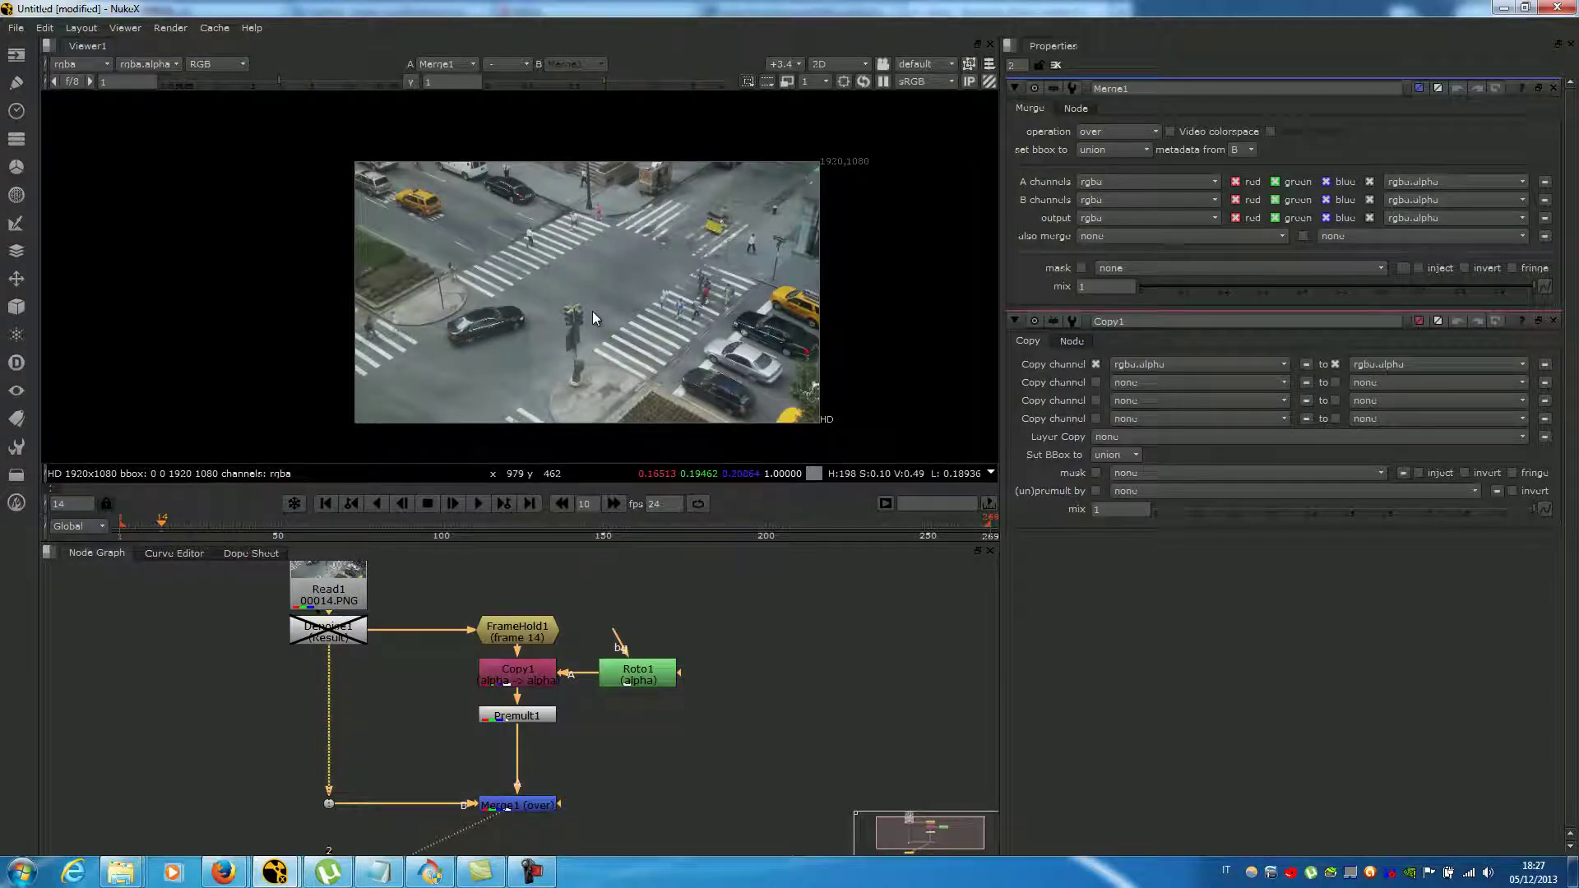
- Step the merged shot forward to frame 19, return to frame 14, and step back to frame 11 to check the patch
left_click(453, 503)
left_click(453, 503)
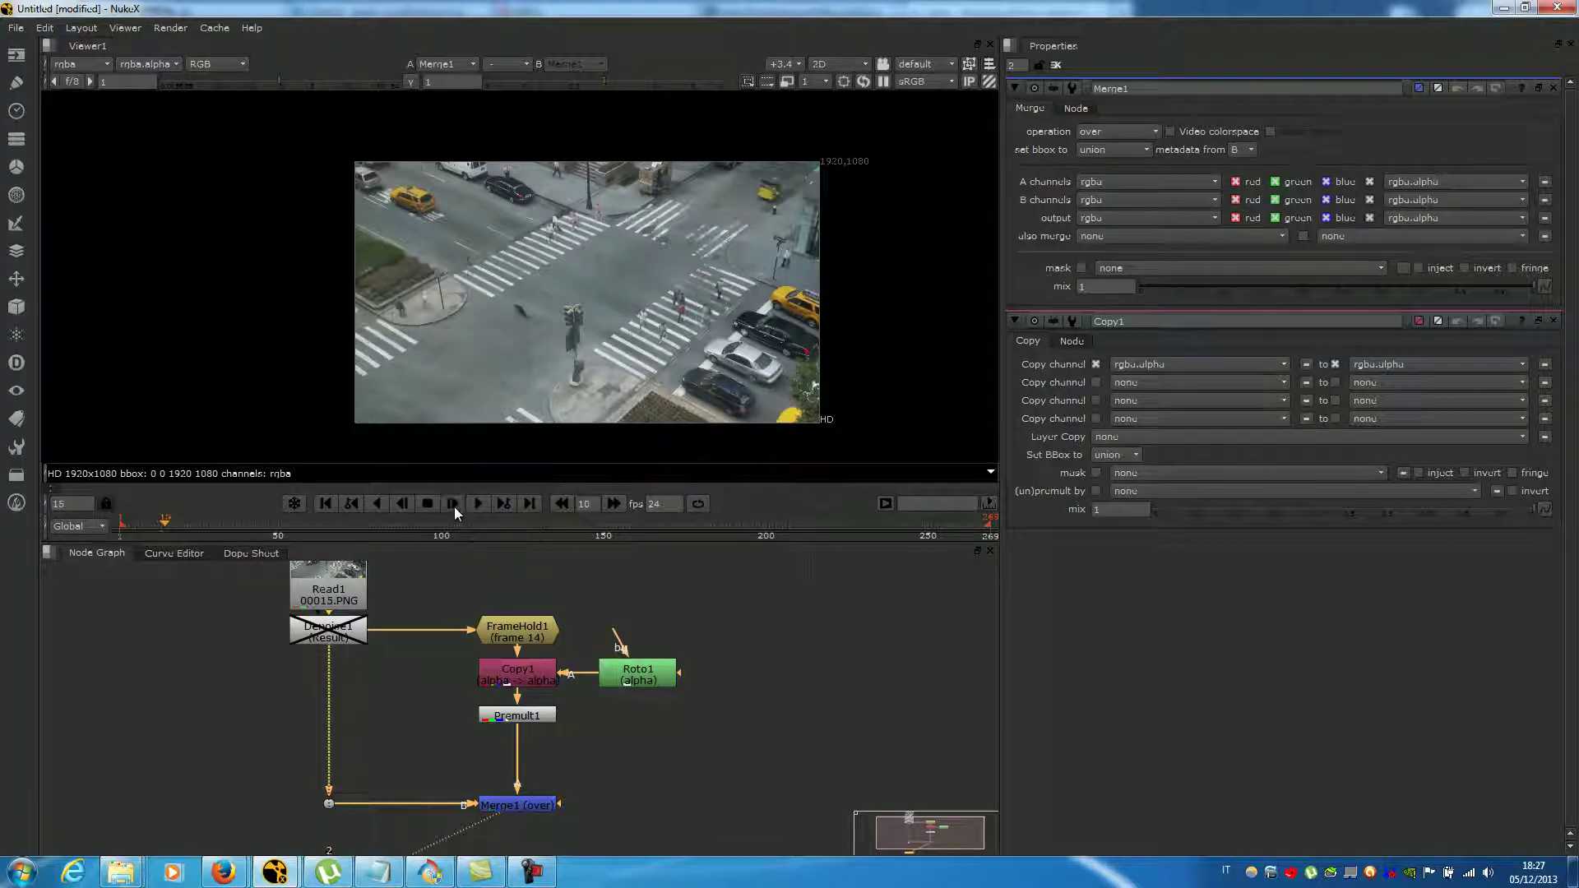
left_click(453, 504)
left_click(453, 503)
left_click(453, 504)
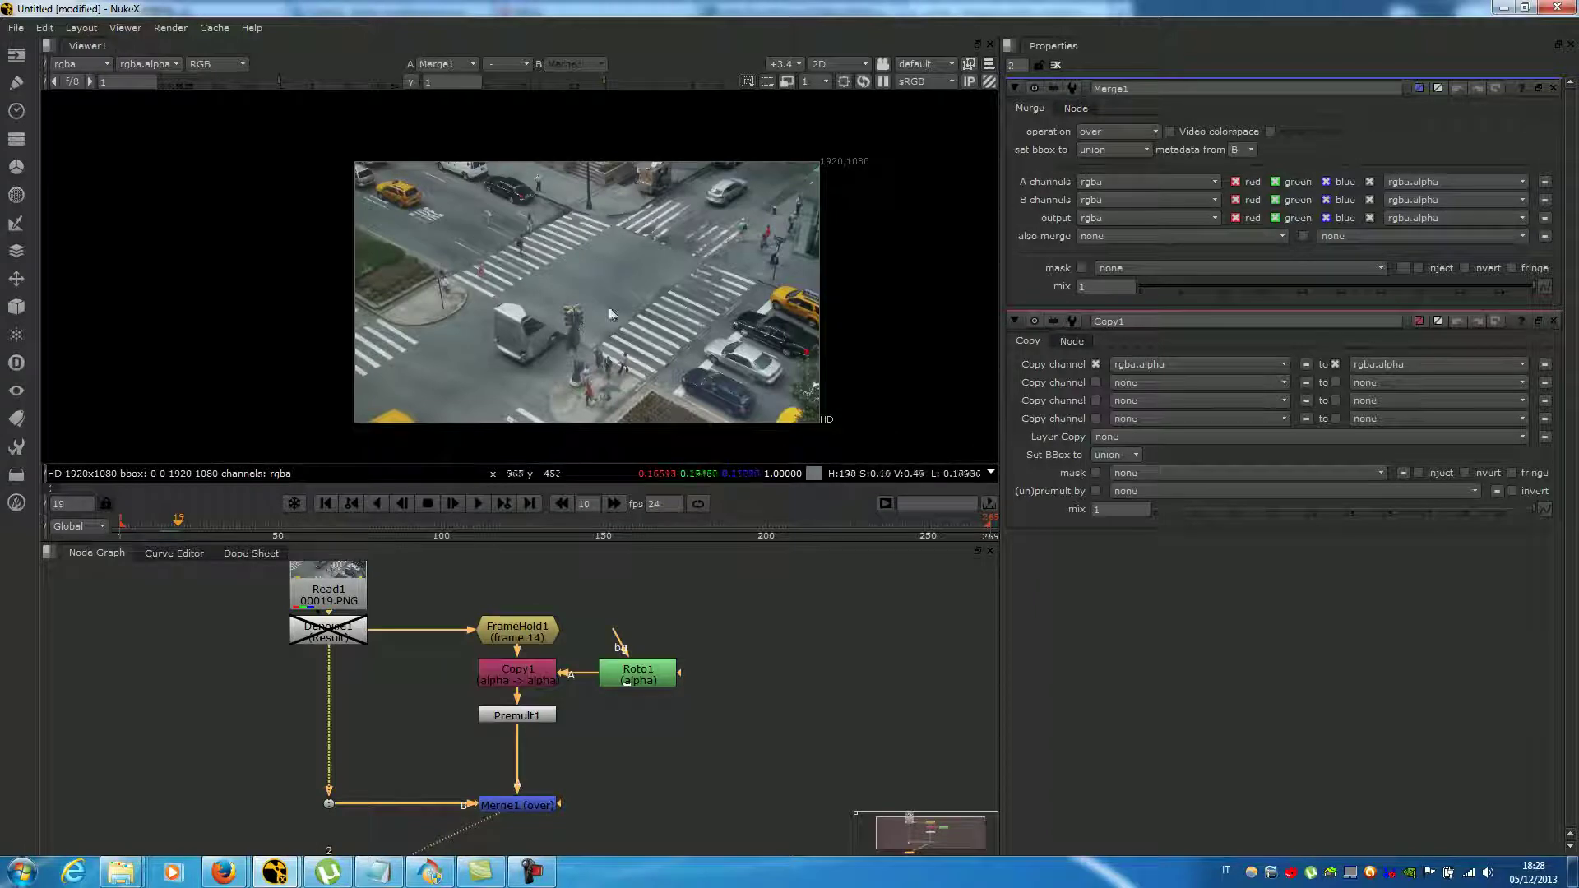
left_click(163, 527)
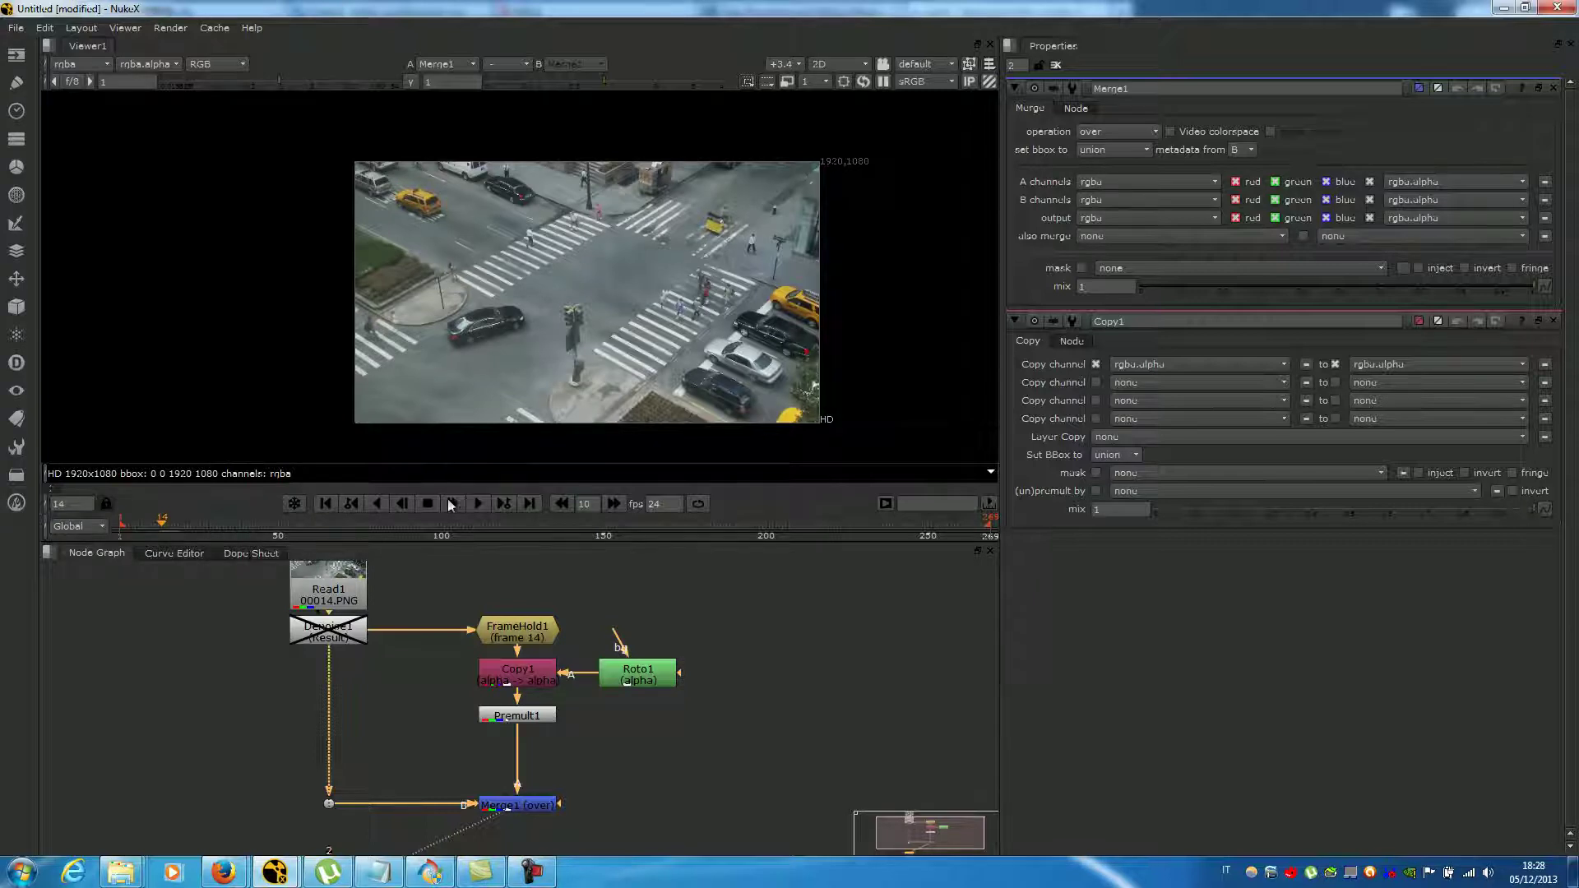
left_click(403, 503)
left_click(402, 504)
left_click(403, 504)
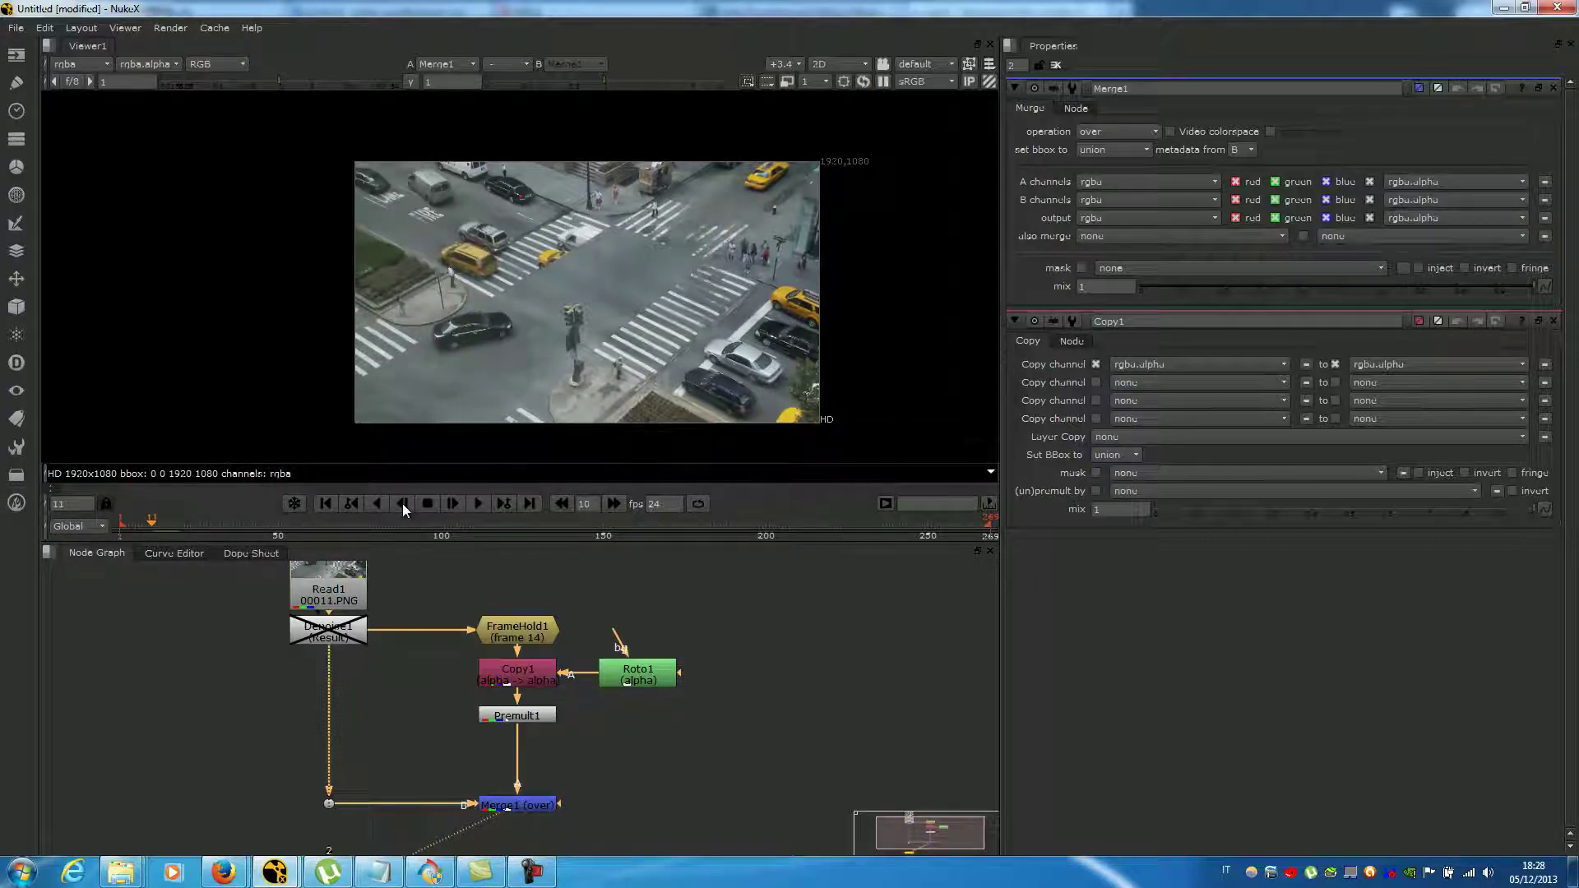
- Inspect the edges of the clean road patch up close around the crosswalks and traffic light at frame 11
scroll(566, 244, "up", 5)
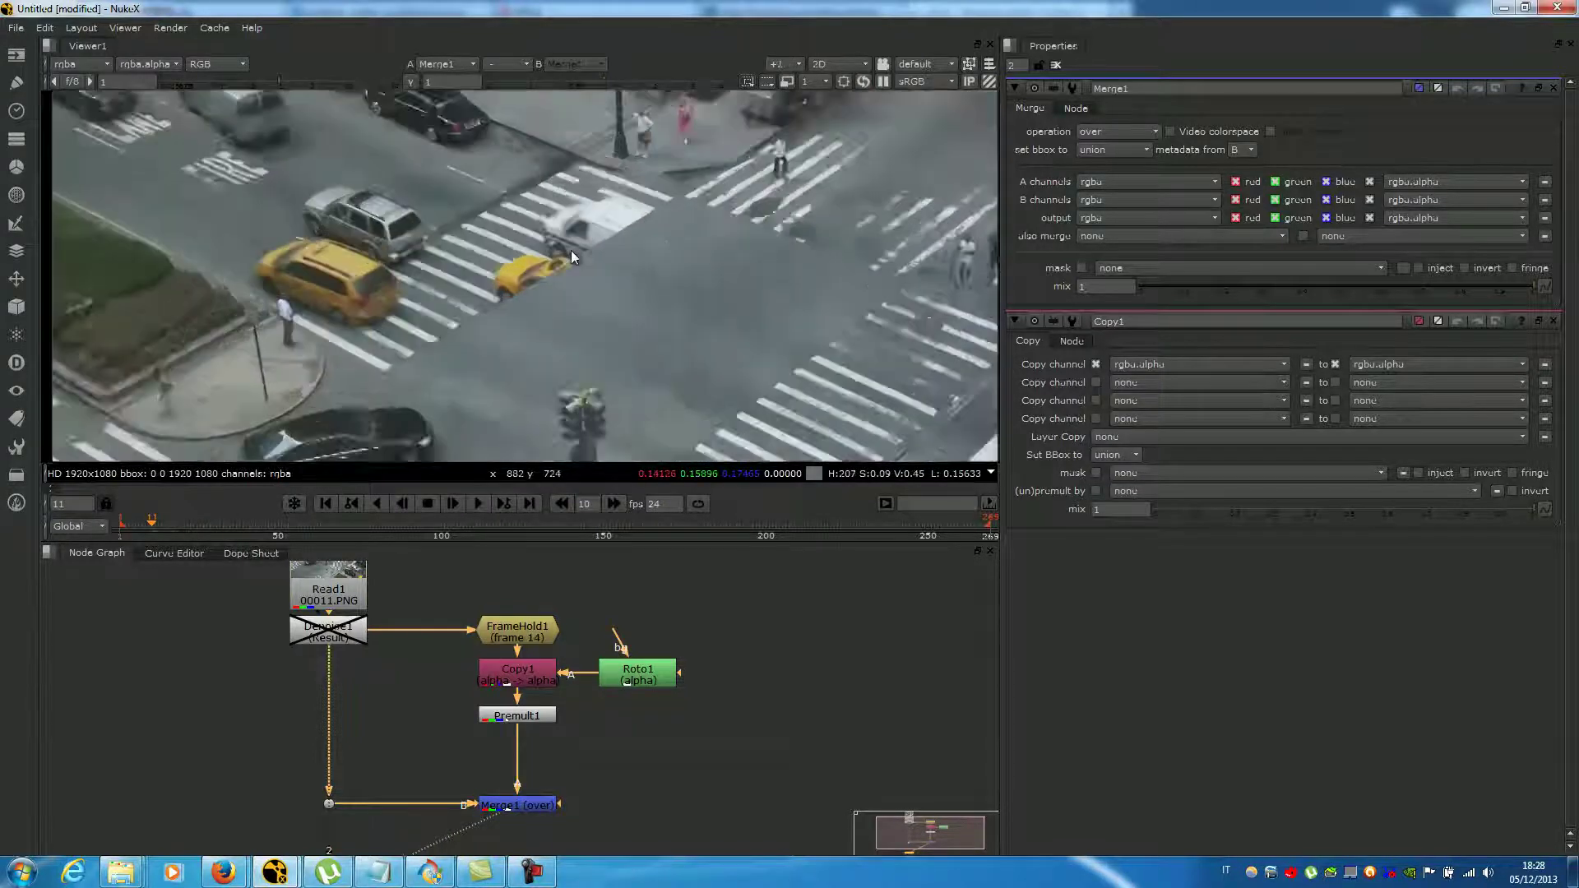
middle_click_drag(634, 303, 641, 260)
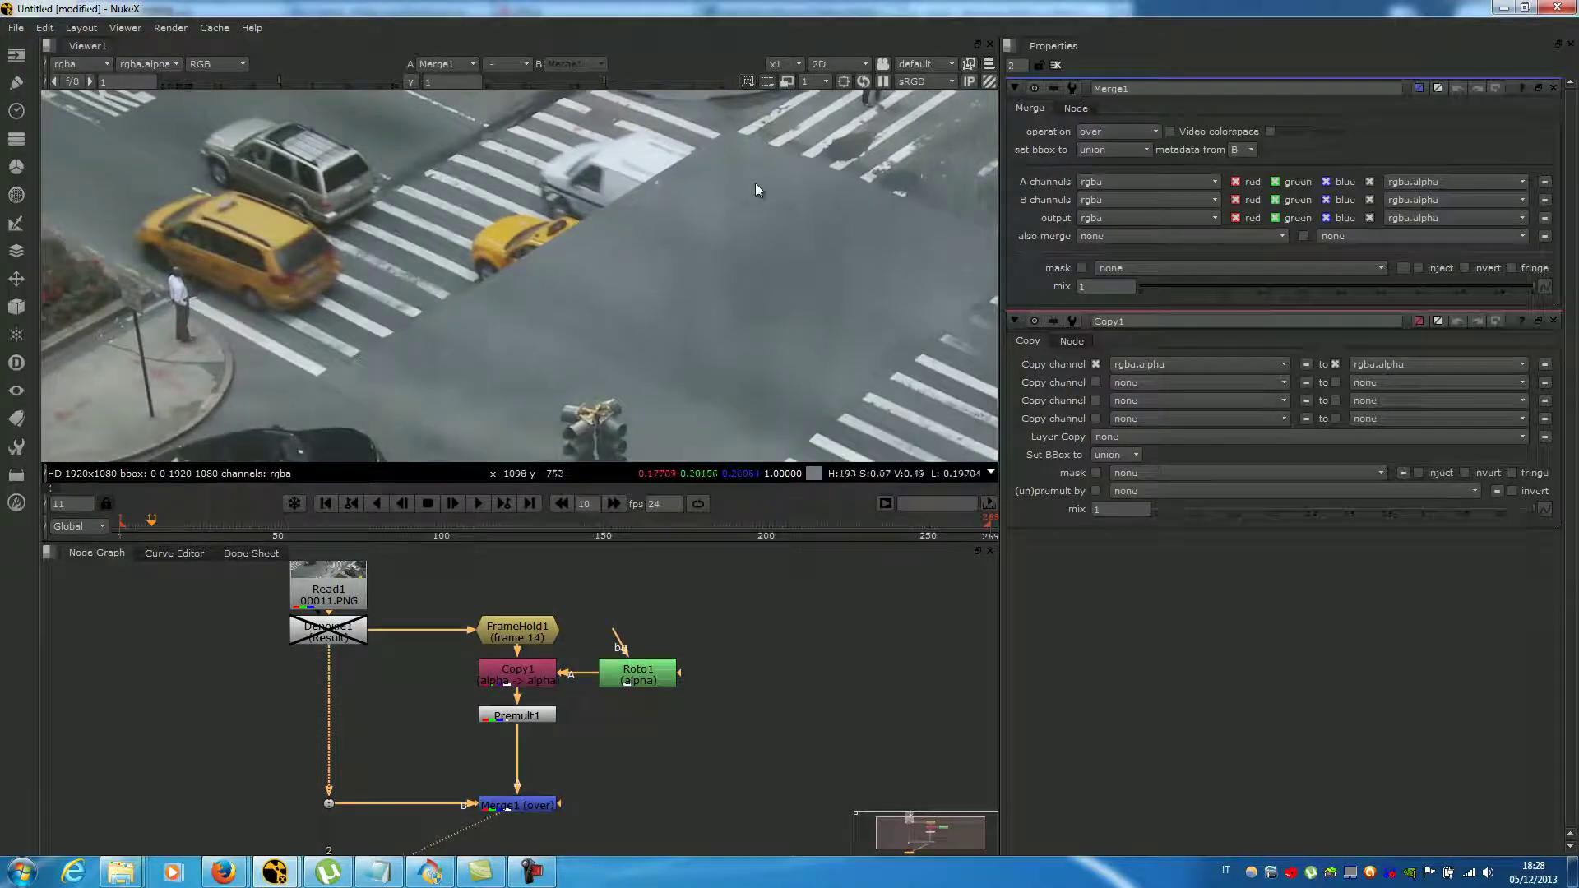
middle_click_drag(549, 343, 595, 273)
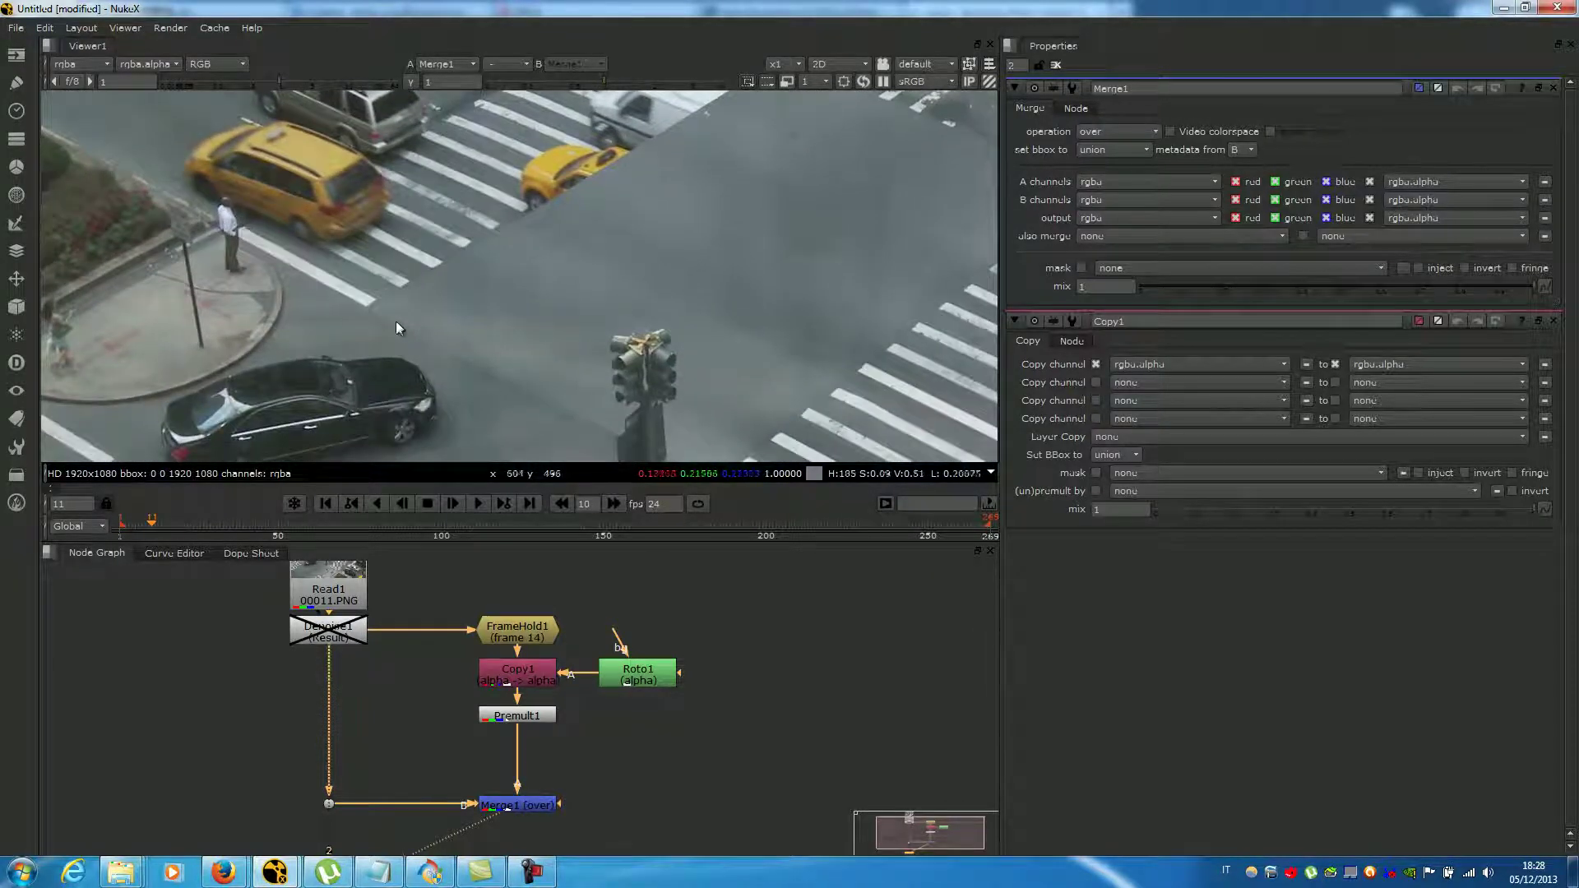
middle_click_drag(832, 347, 740, 382)
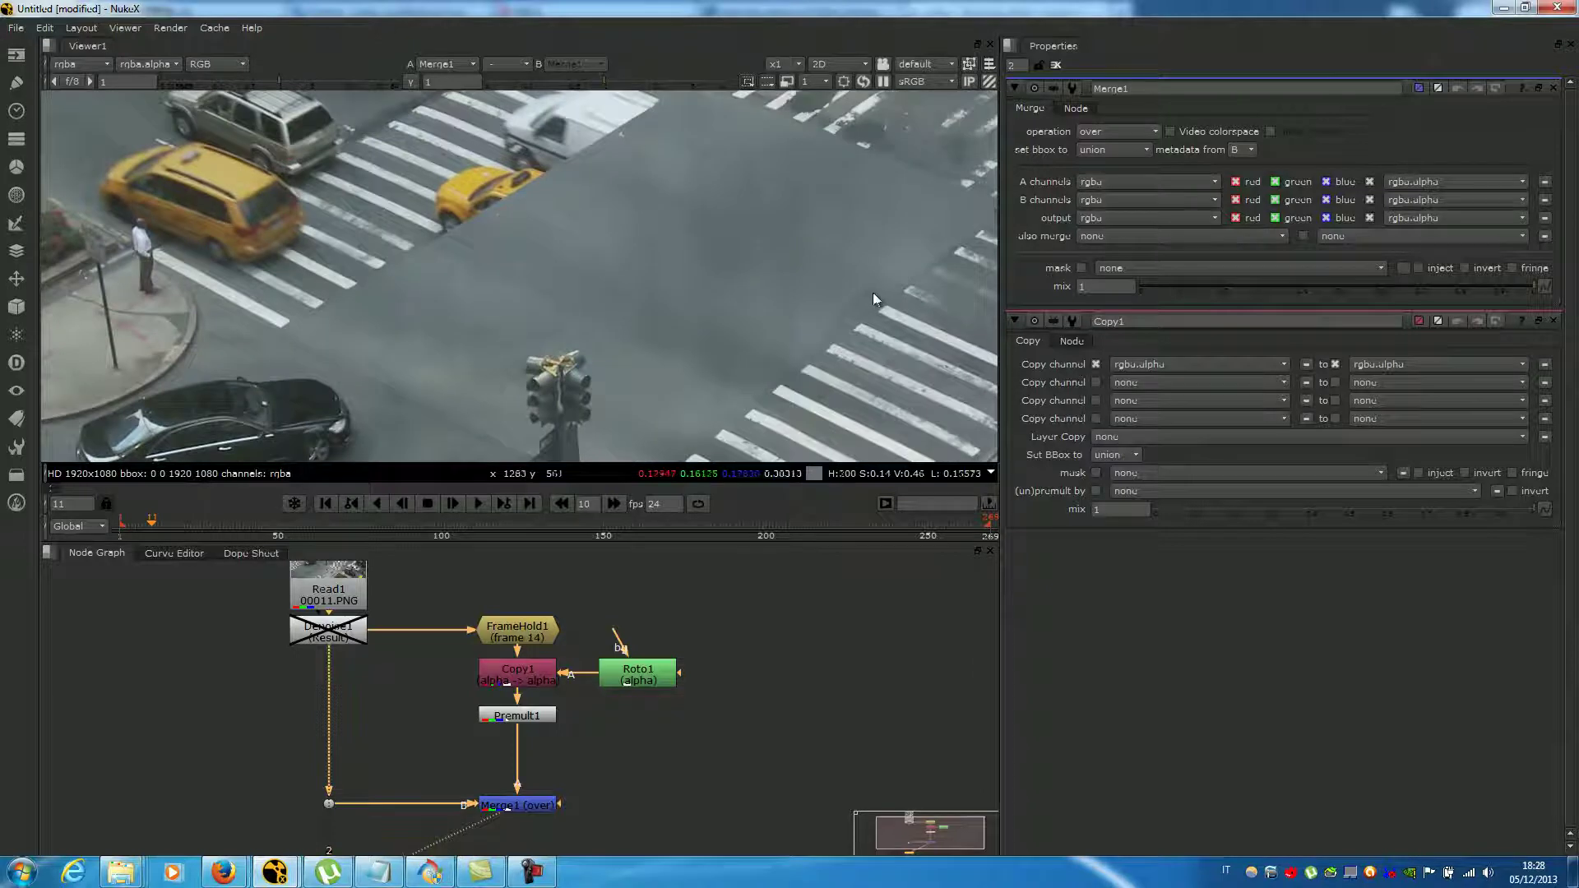
scroll(856, 288, "down", 3)
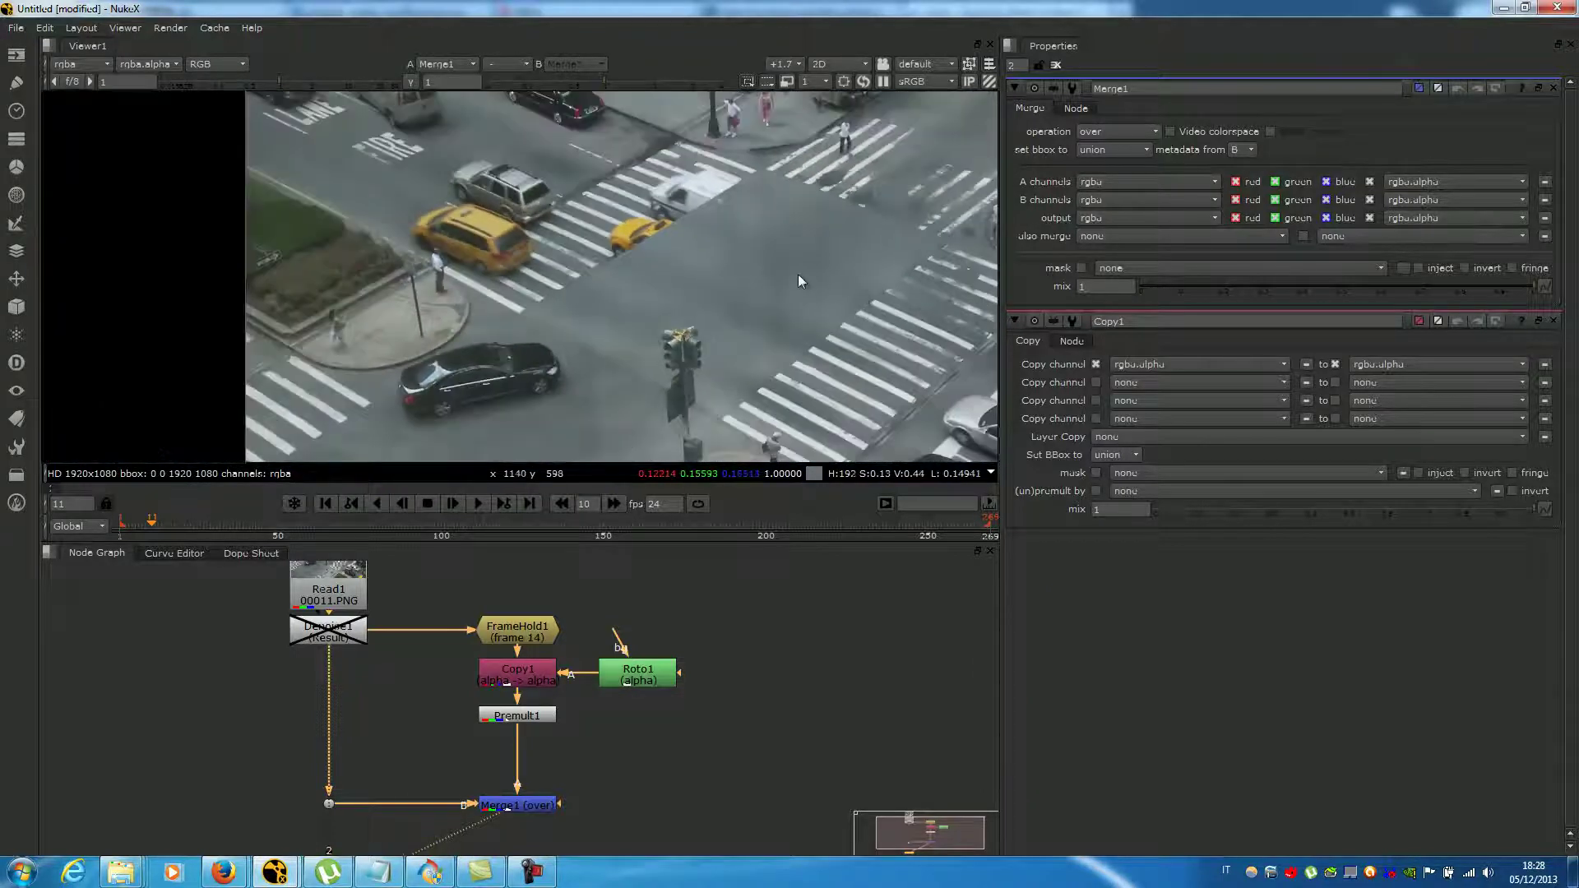
scroll(728, 308, "down", 2)
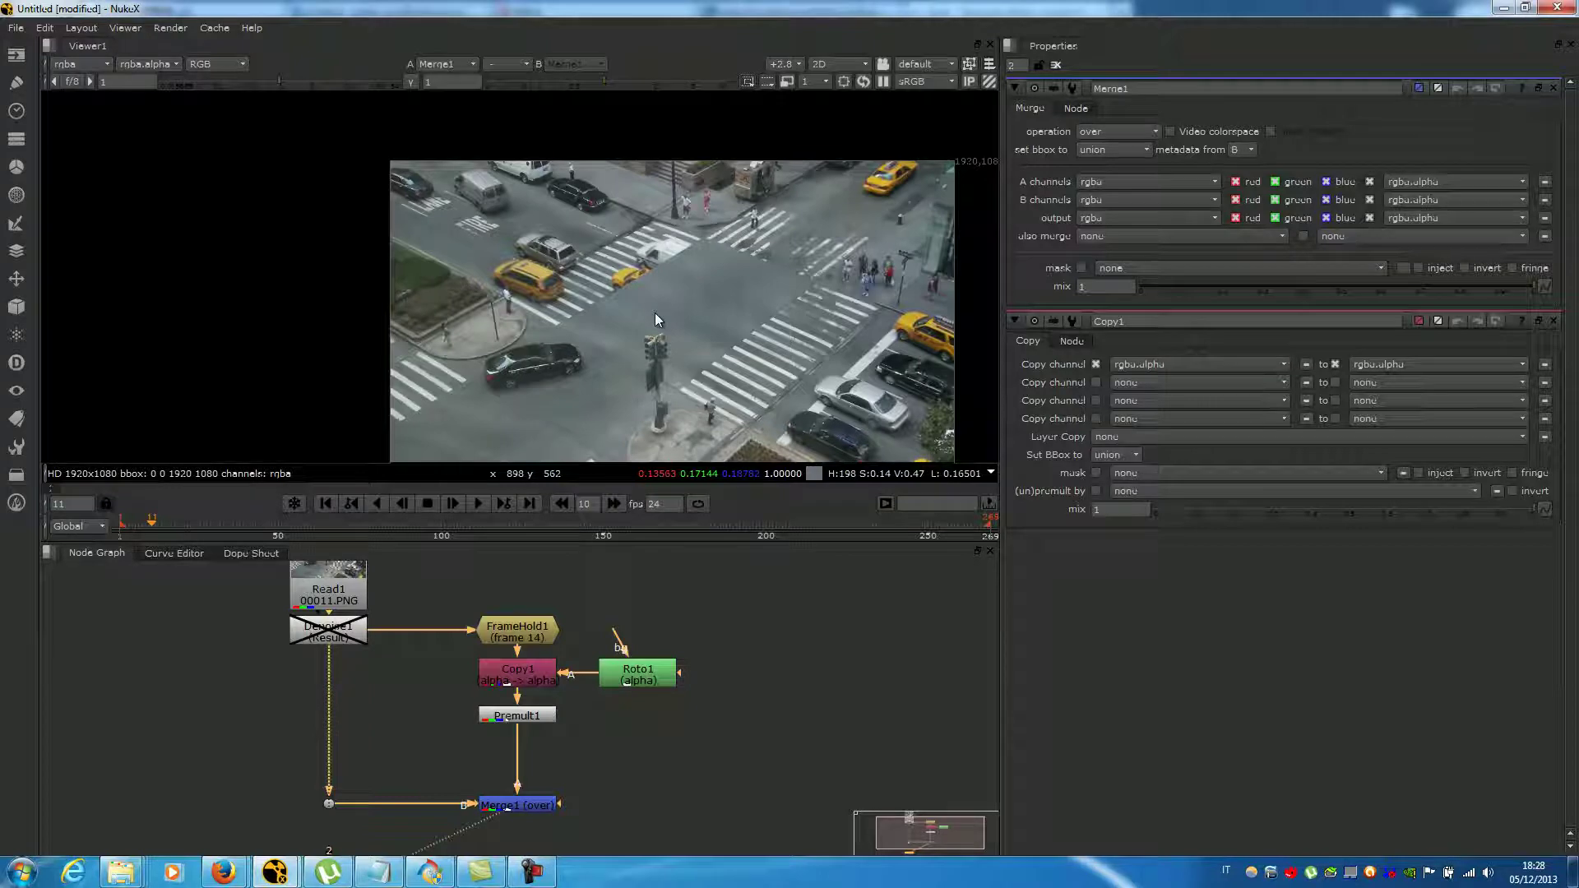
- Delete the FrameHold1, Copy1, Roto1, Premult1 and Merge1 nodes, and open the Read1 node's properties
middle_click_drag(614, 676, 552, 701)
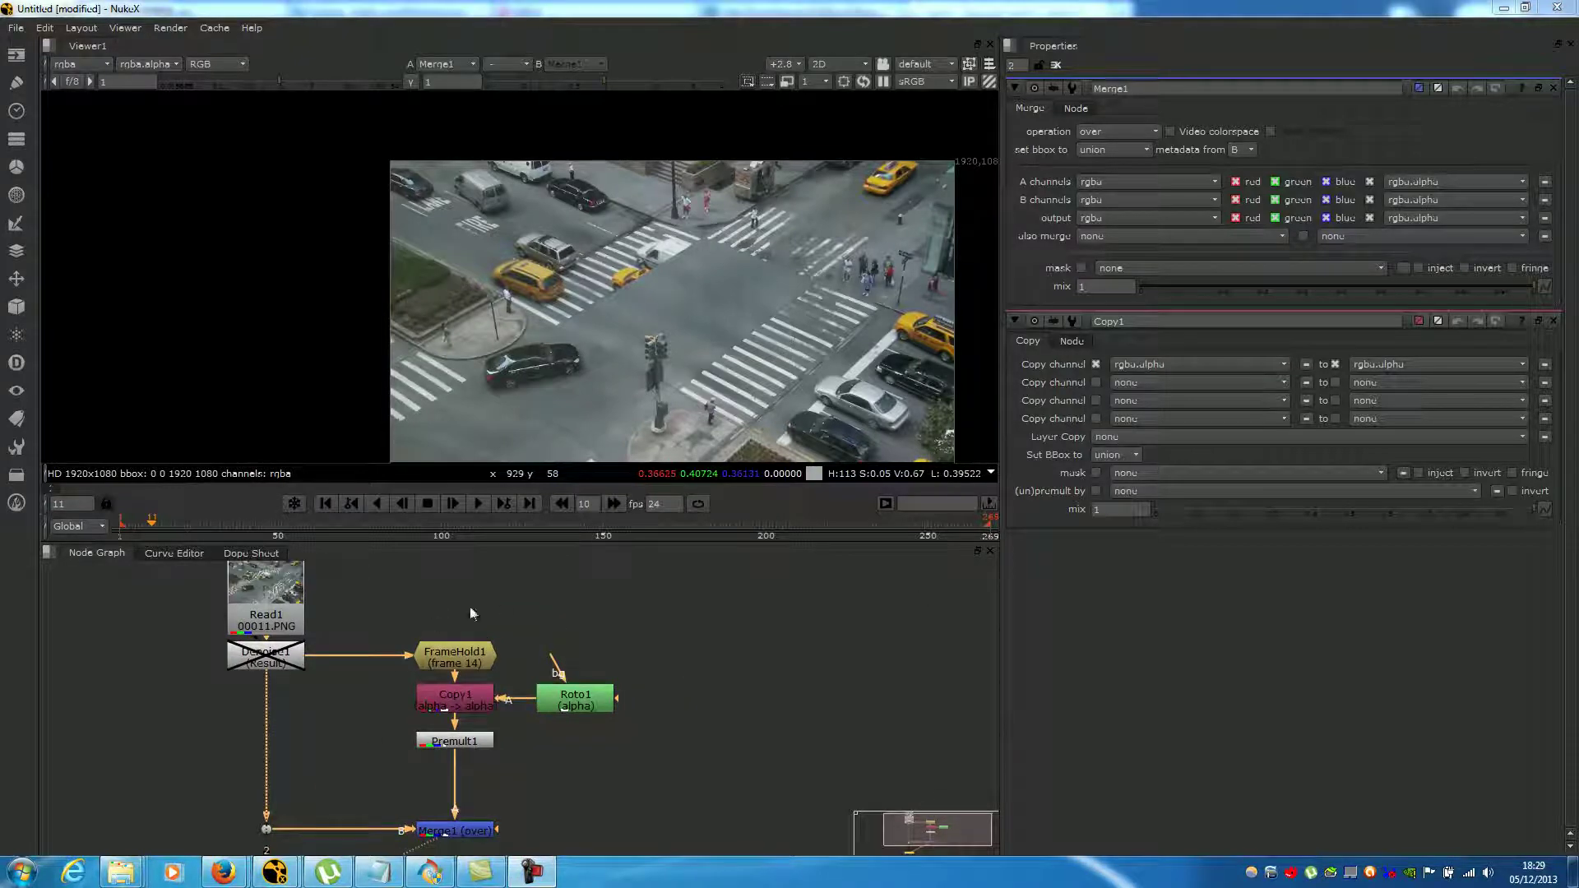
middle_click_drag(472, 660, 398, 588)
left_click_drag(398, 588, 696, 841)
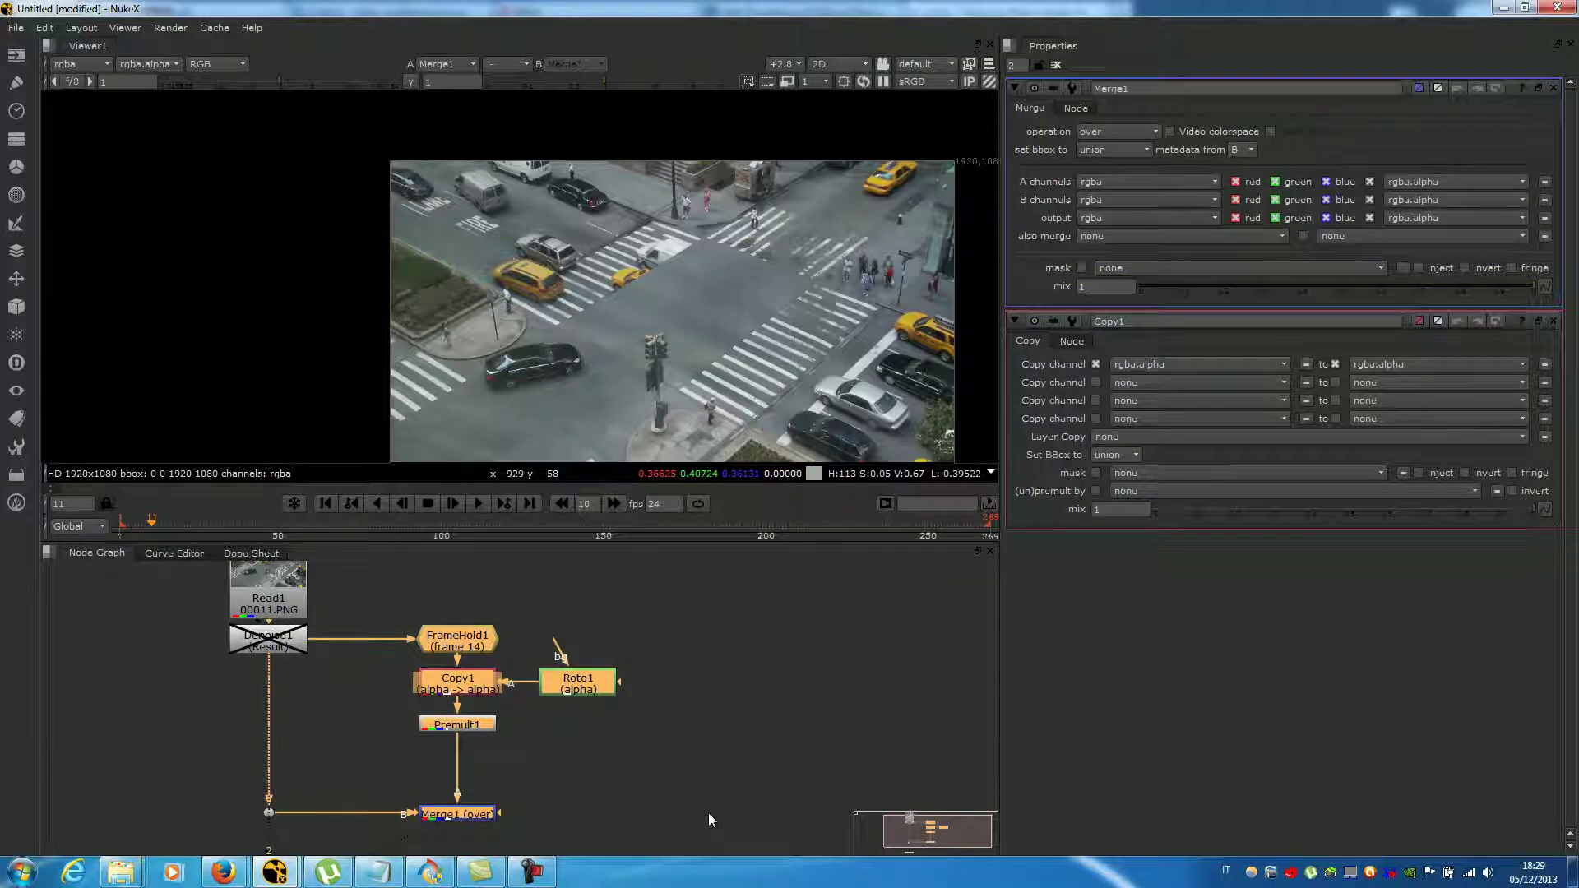
key("Delete")
double_click(280, 604)
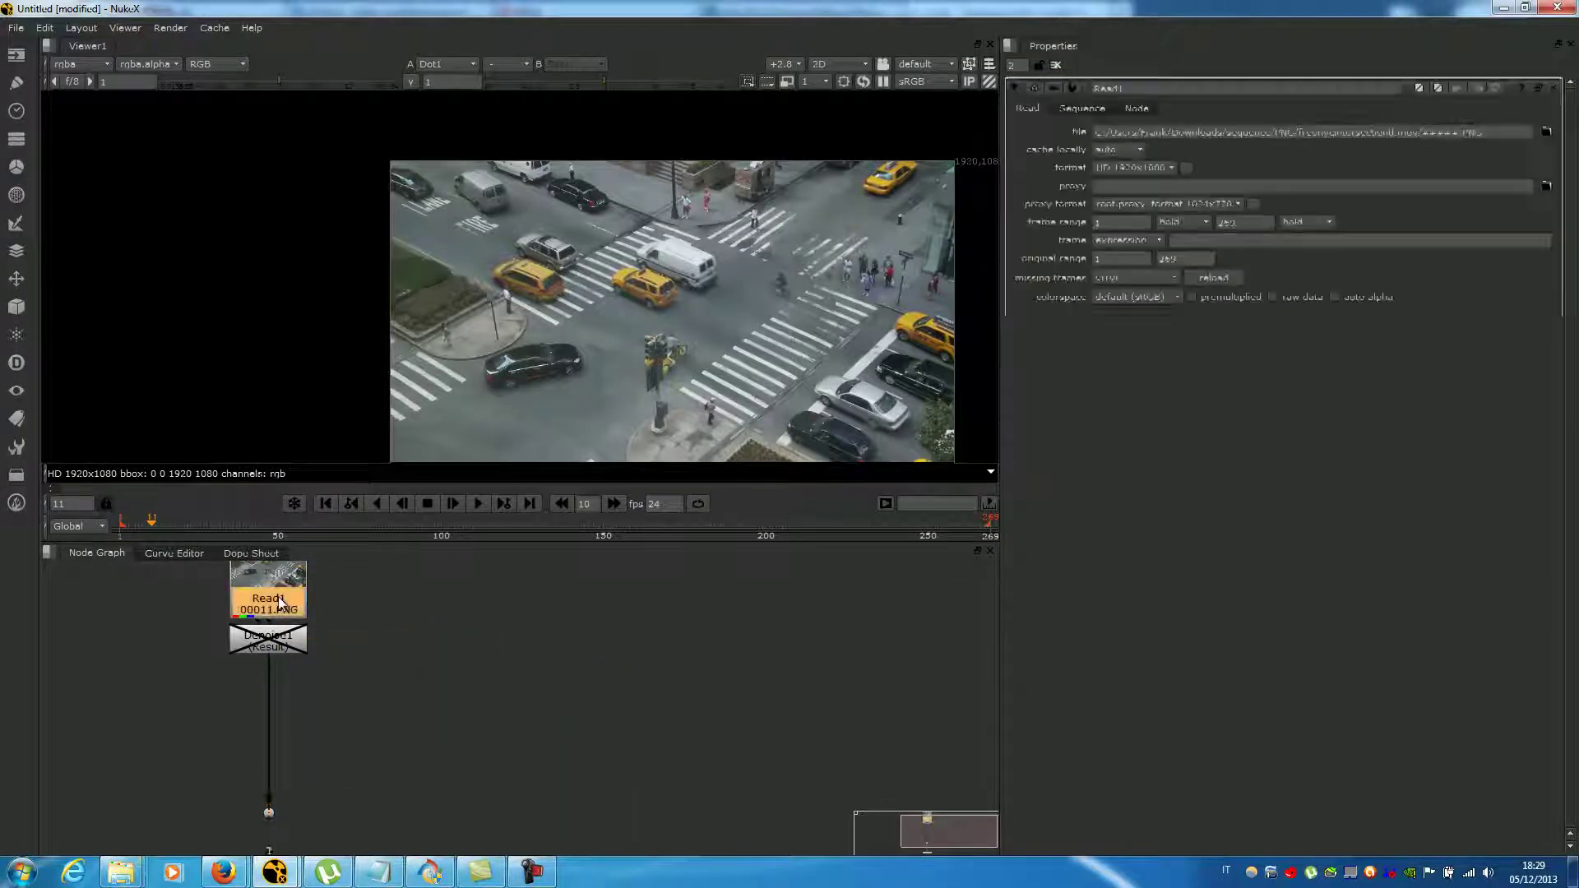
- Add a FrameHold node branching off the disabled denoise node under Read1 and place it beside that node
key("Tab")
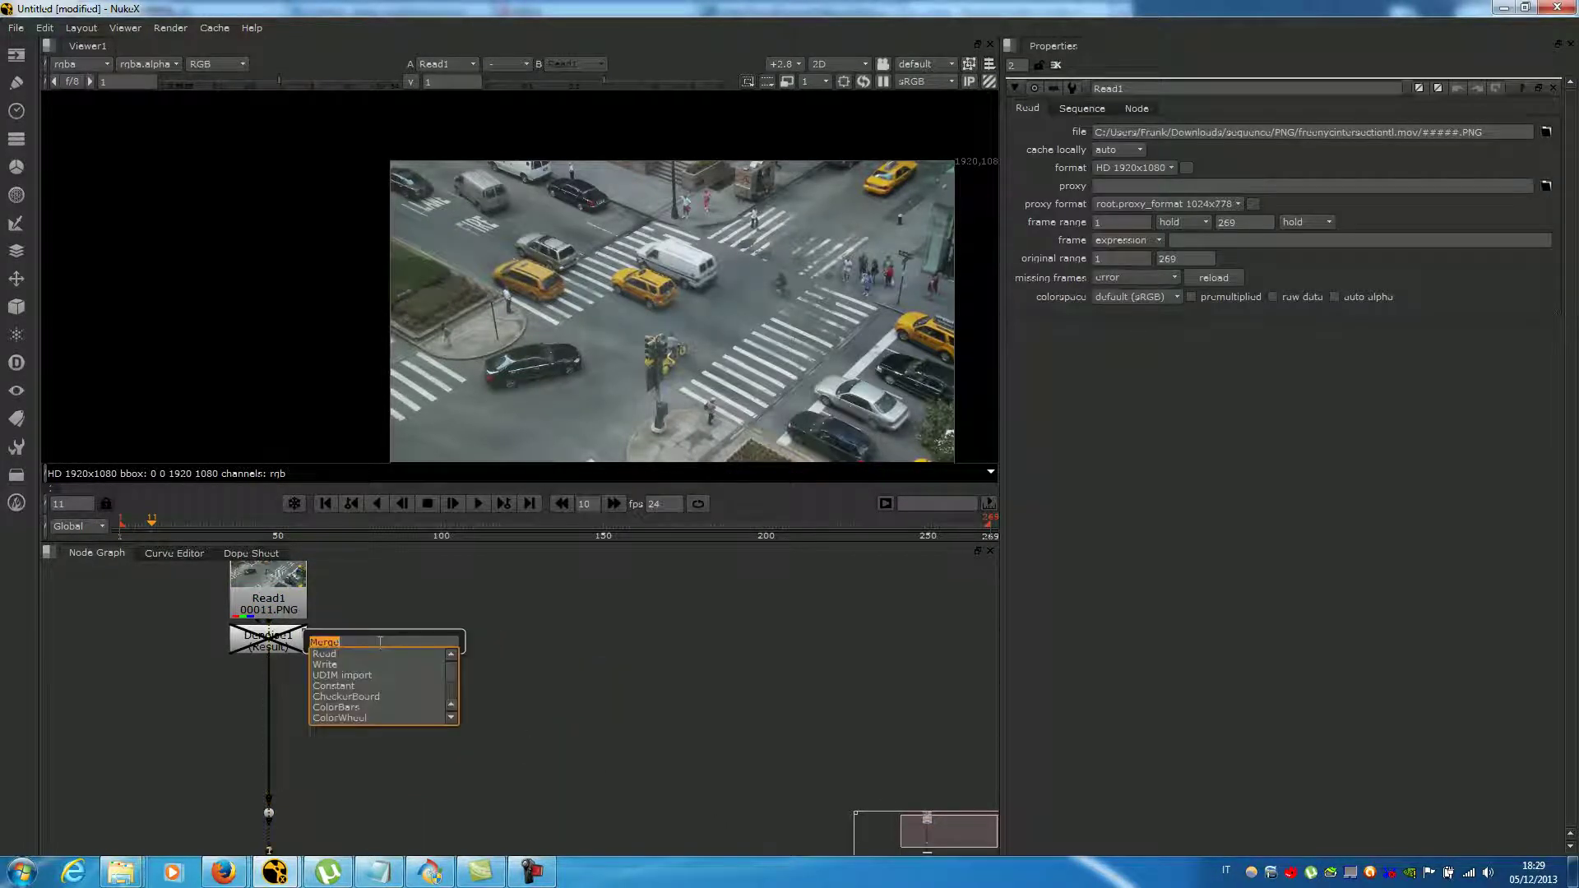
type("frame")
key("Down")
key("Down")
key("Return")
left_click_drag(385, 640, 296, 640)
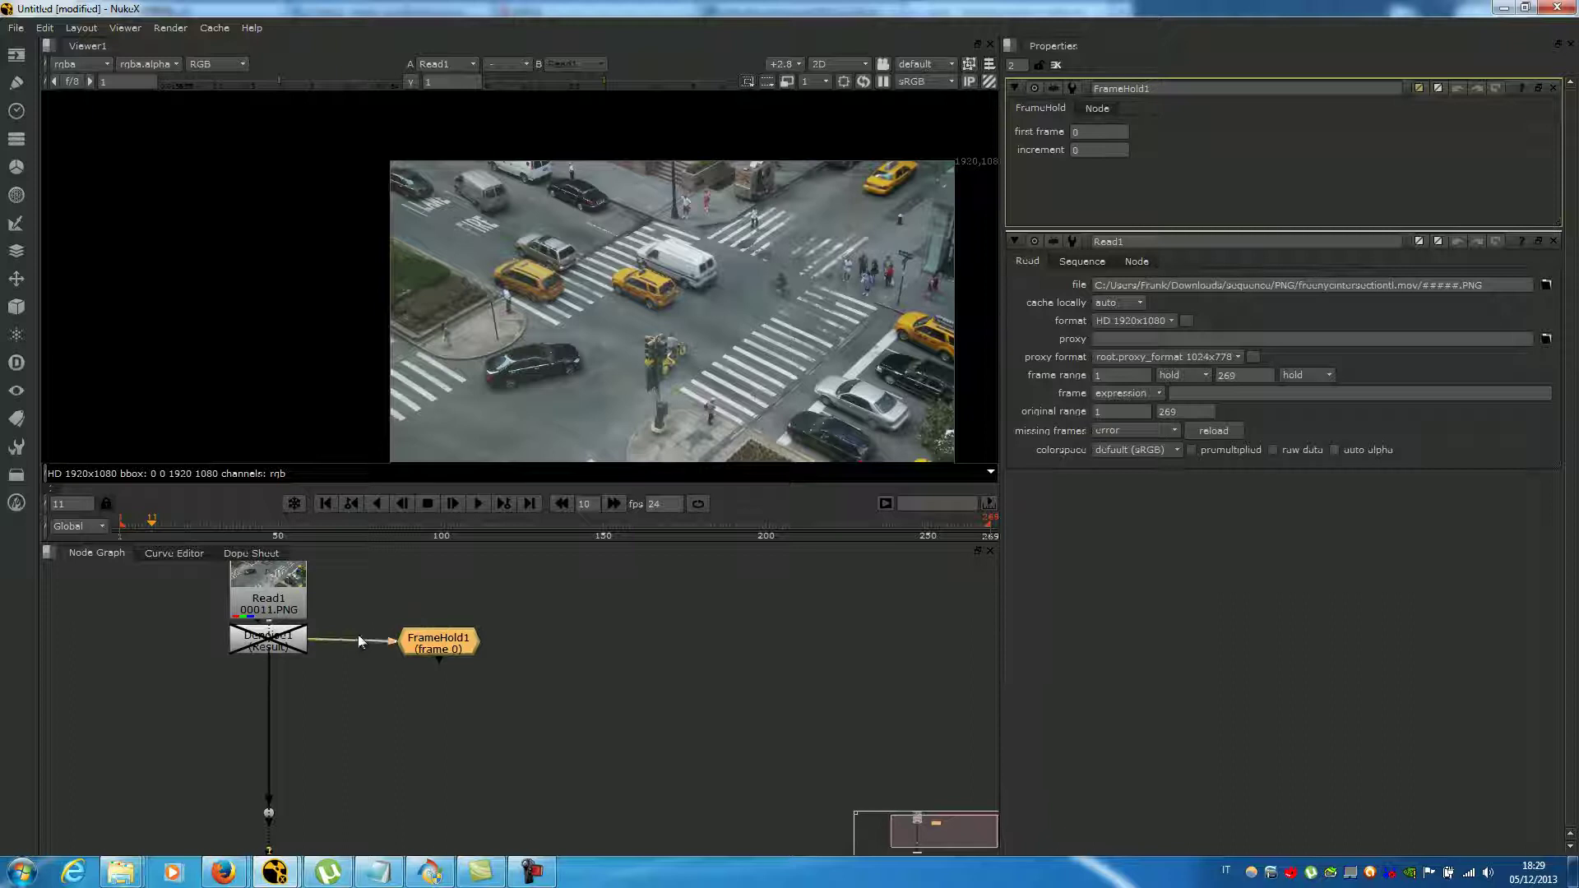
left_click_drag(421, 647, 417, 645)
- Move to frame 14, set FrameHold1's first frame to 14, and check its held output in the viewer
left_click(456, 499)
double_click(1078, 131)
type("14")
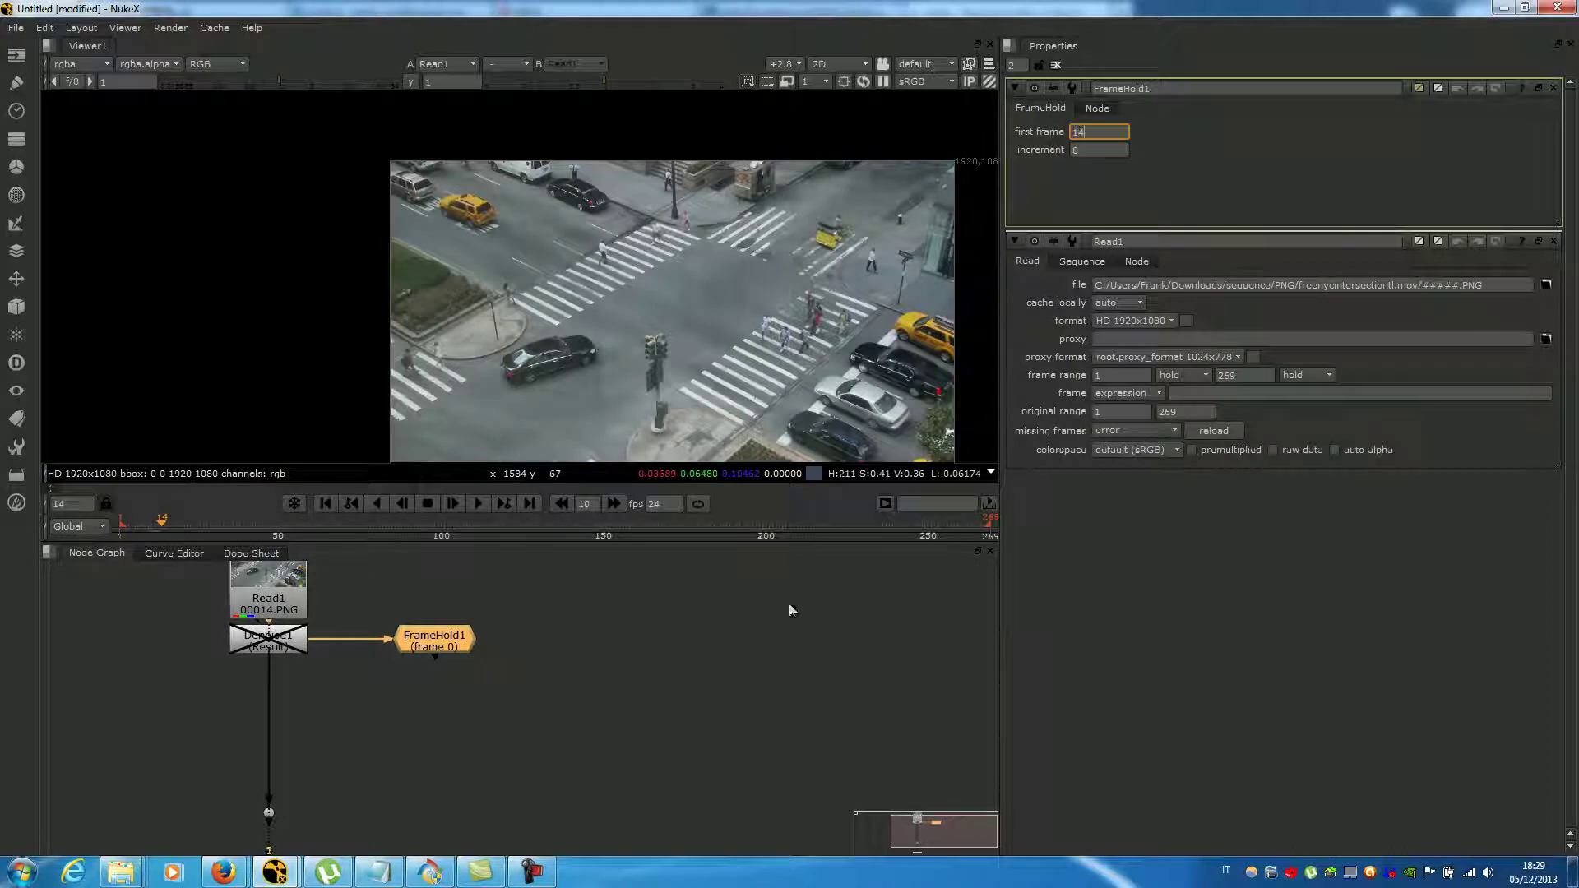
left_click(776, 628)
left_click(463, 640)
key("1")
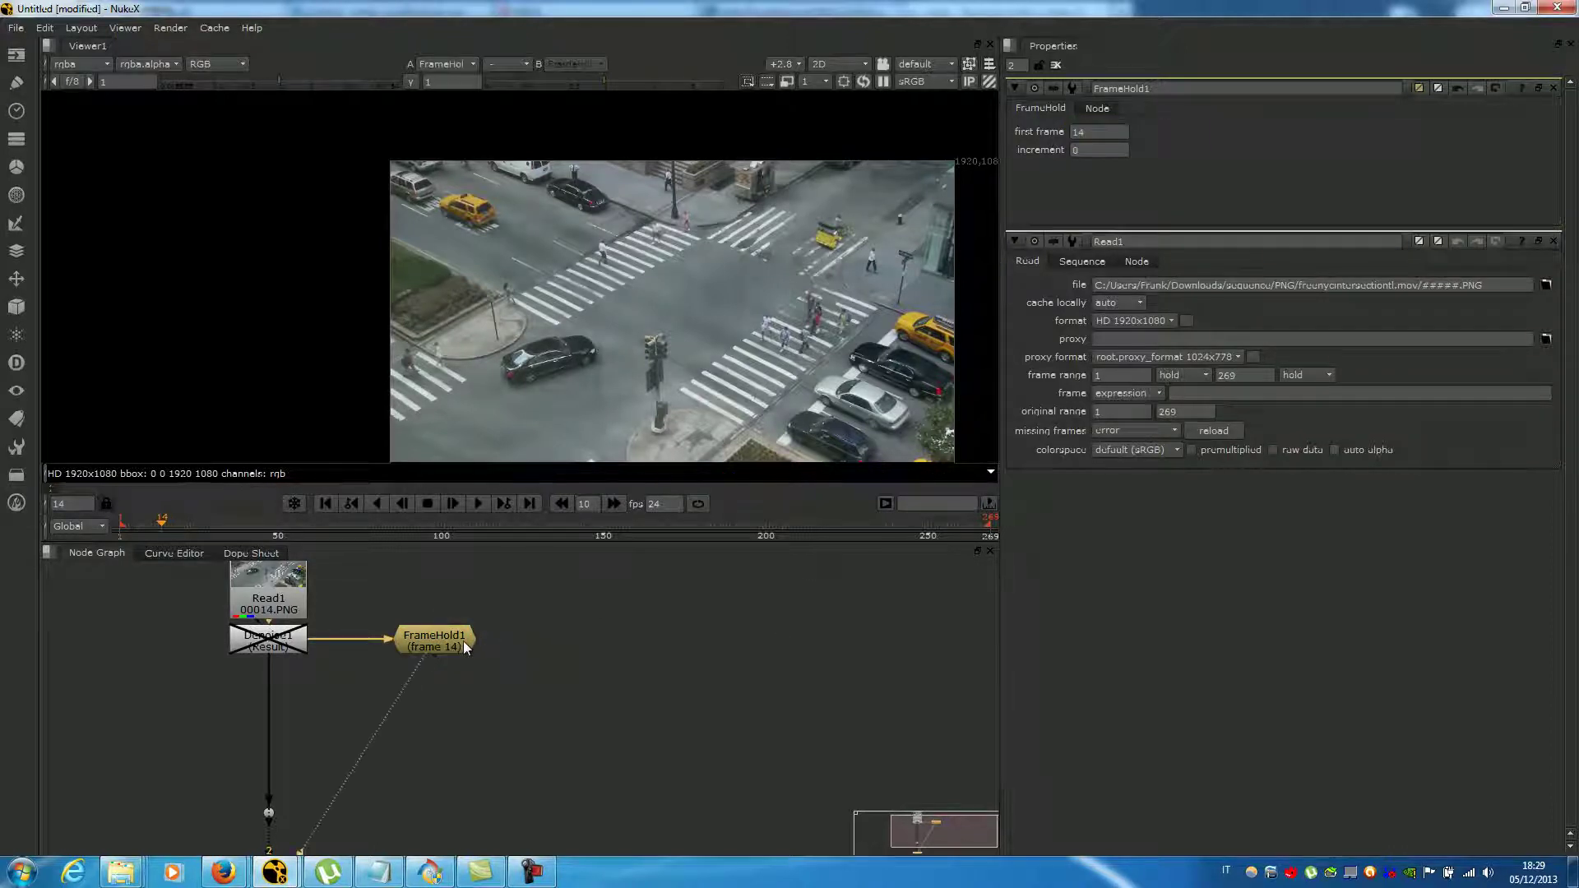
left_click_drag(227, 519, 161, 530)
- Add an unconnected Roto node and place it beside and slightly below FrameHold1
left_click(439, 718)
key("Tab")
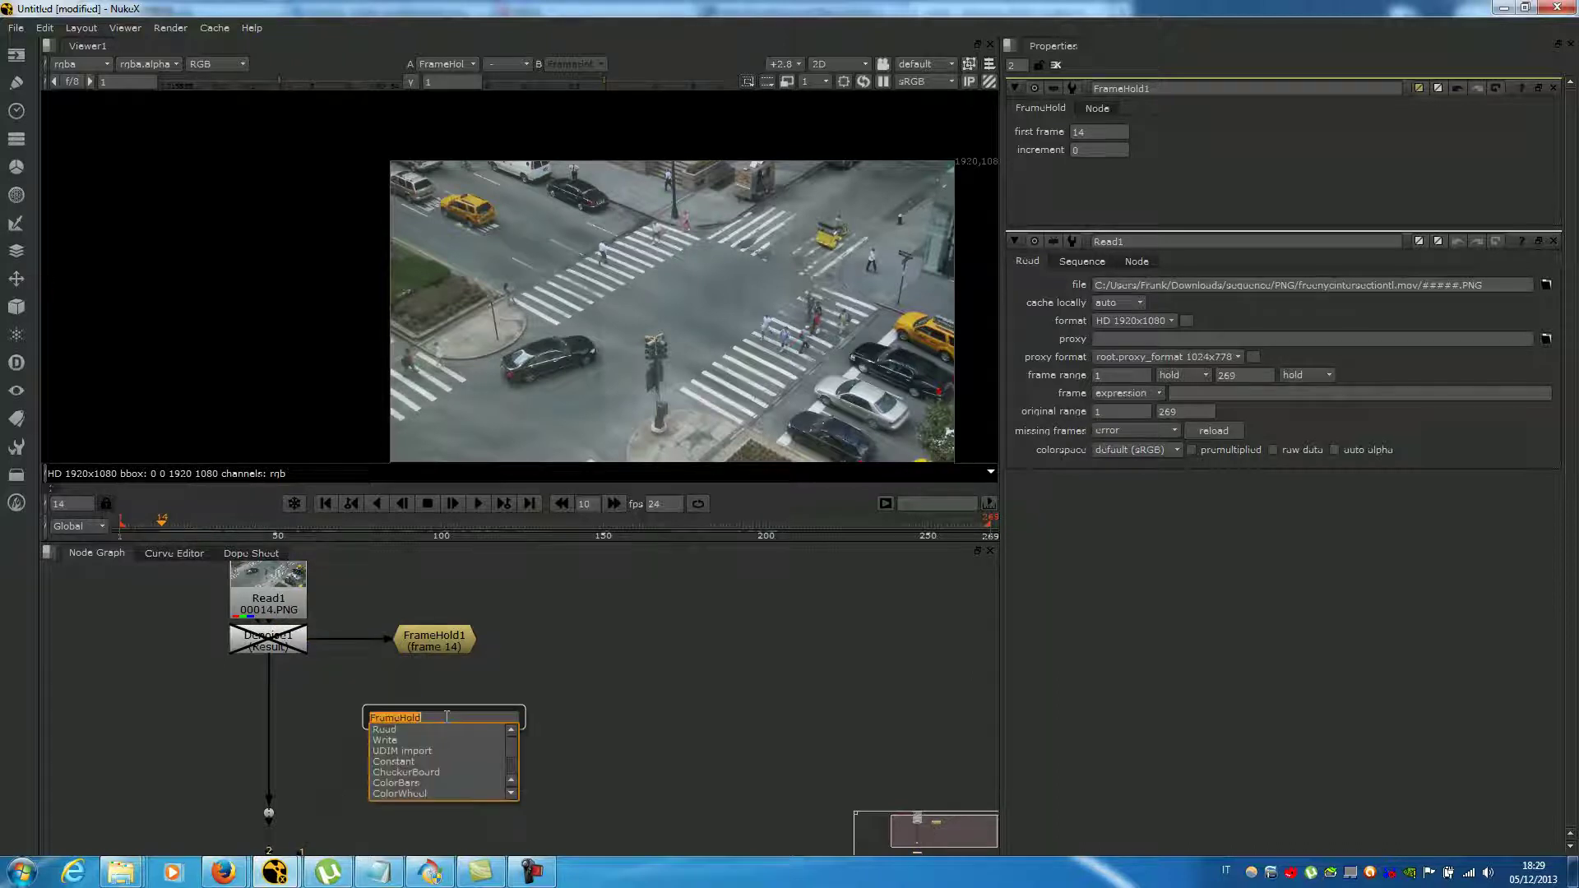
type("roto")
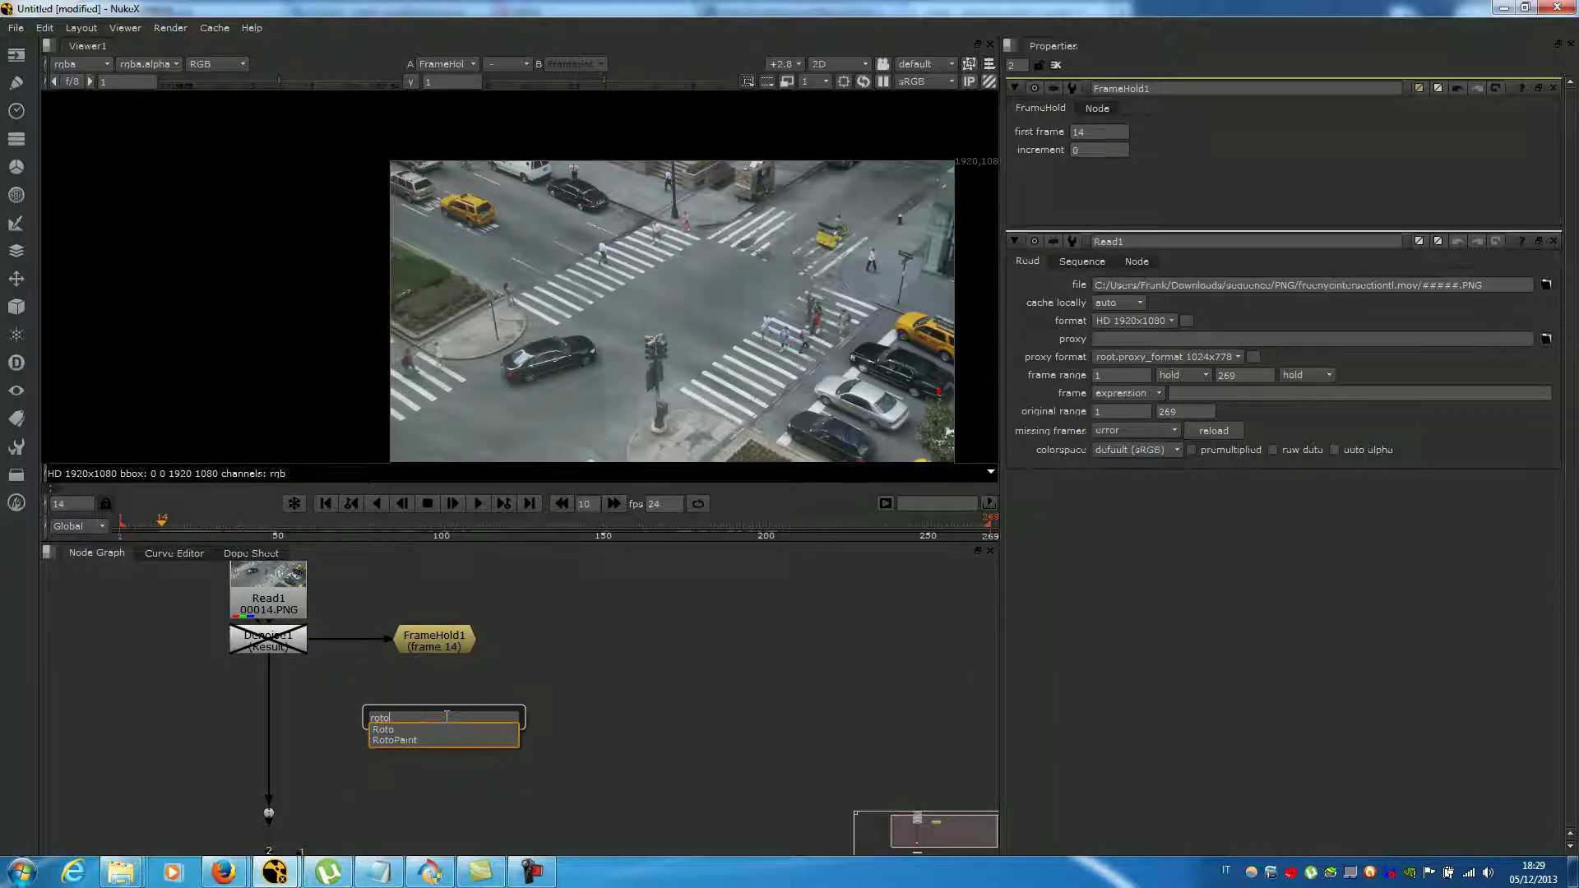
key("Return")
left_click_drag(447, 720, 551, 685)
scroll(648, 365, "up", 5)
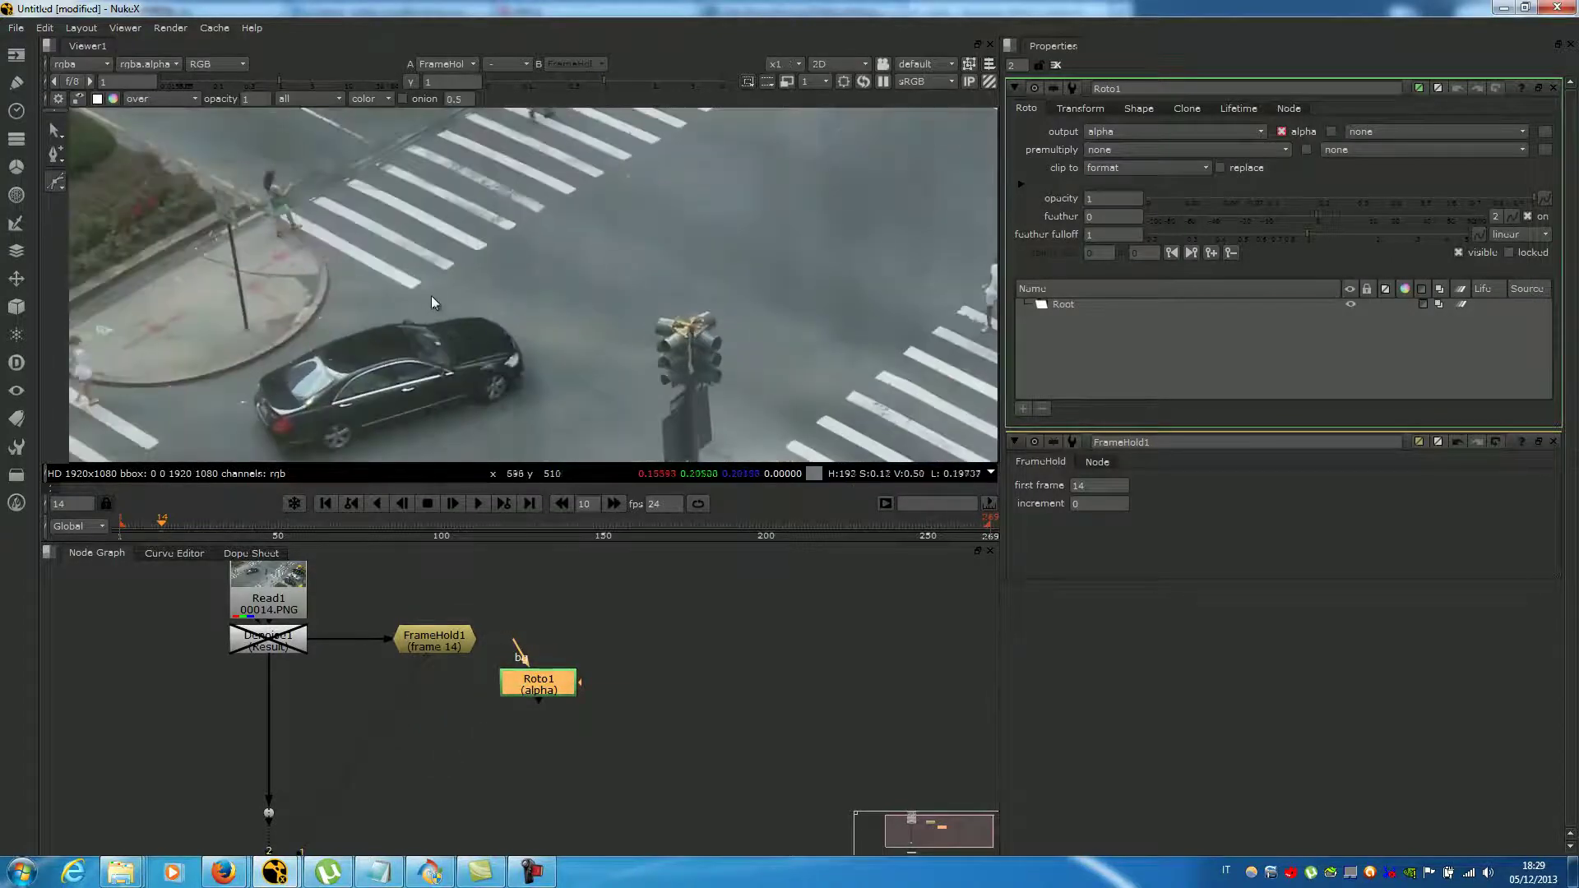
scroll(422, 292, "down", 3)
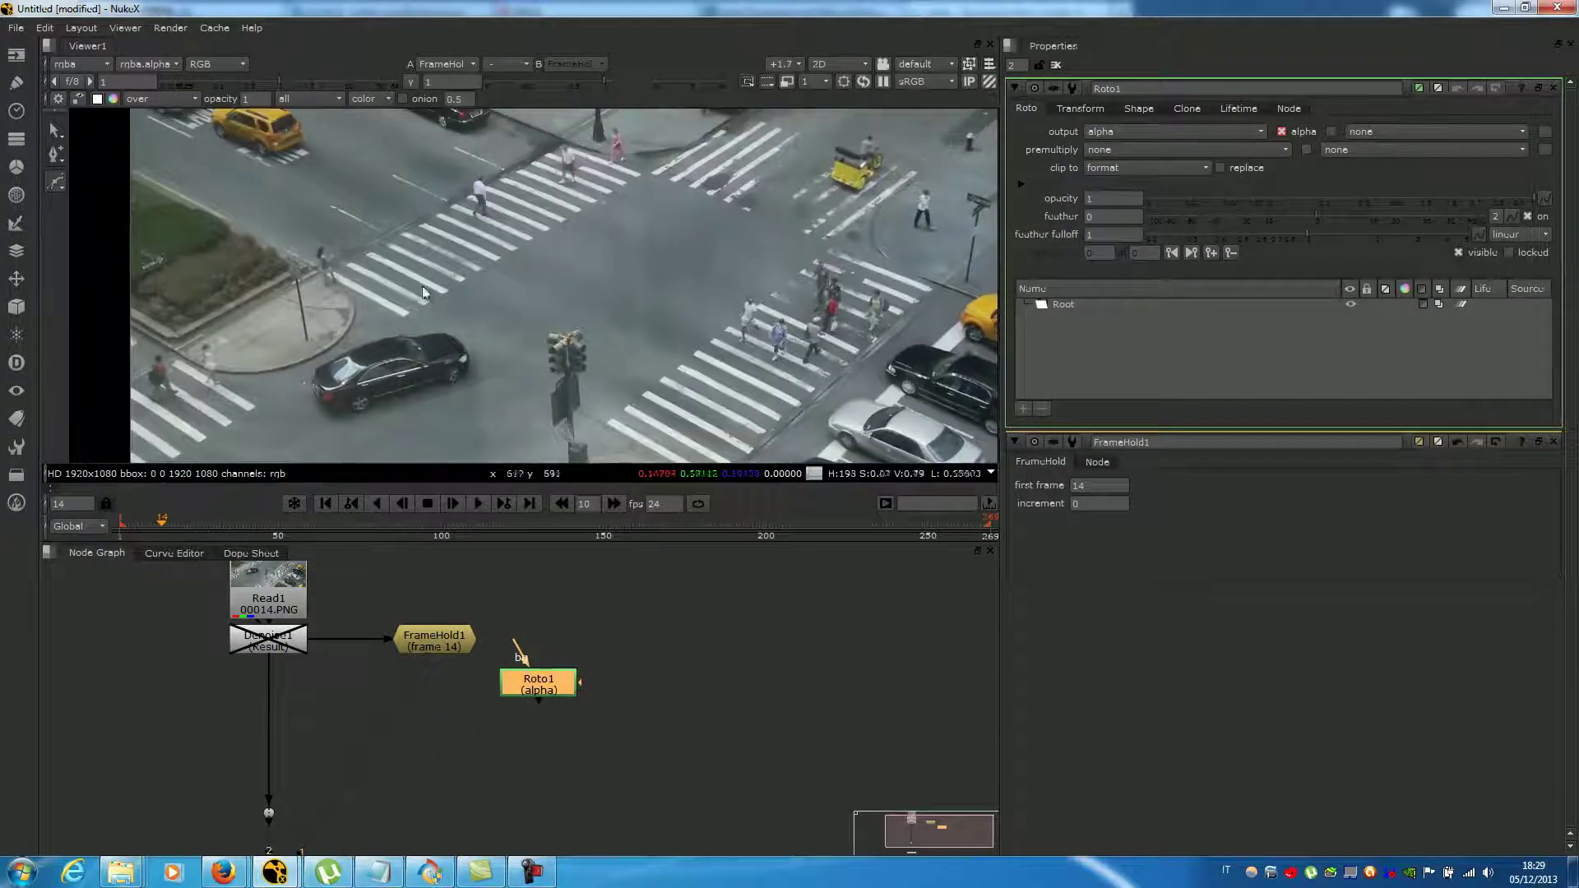
- Draw a closed Bezier shape around the empty road between the crosswalks and behind the black car, and view Roto1's alpha
left_click(365, 299)
left_click(408, 246)
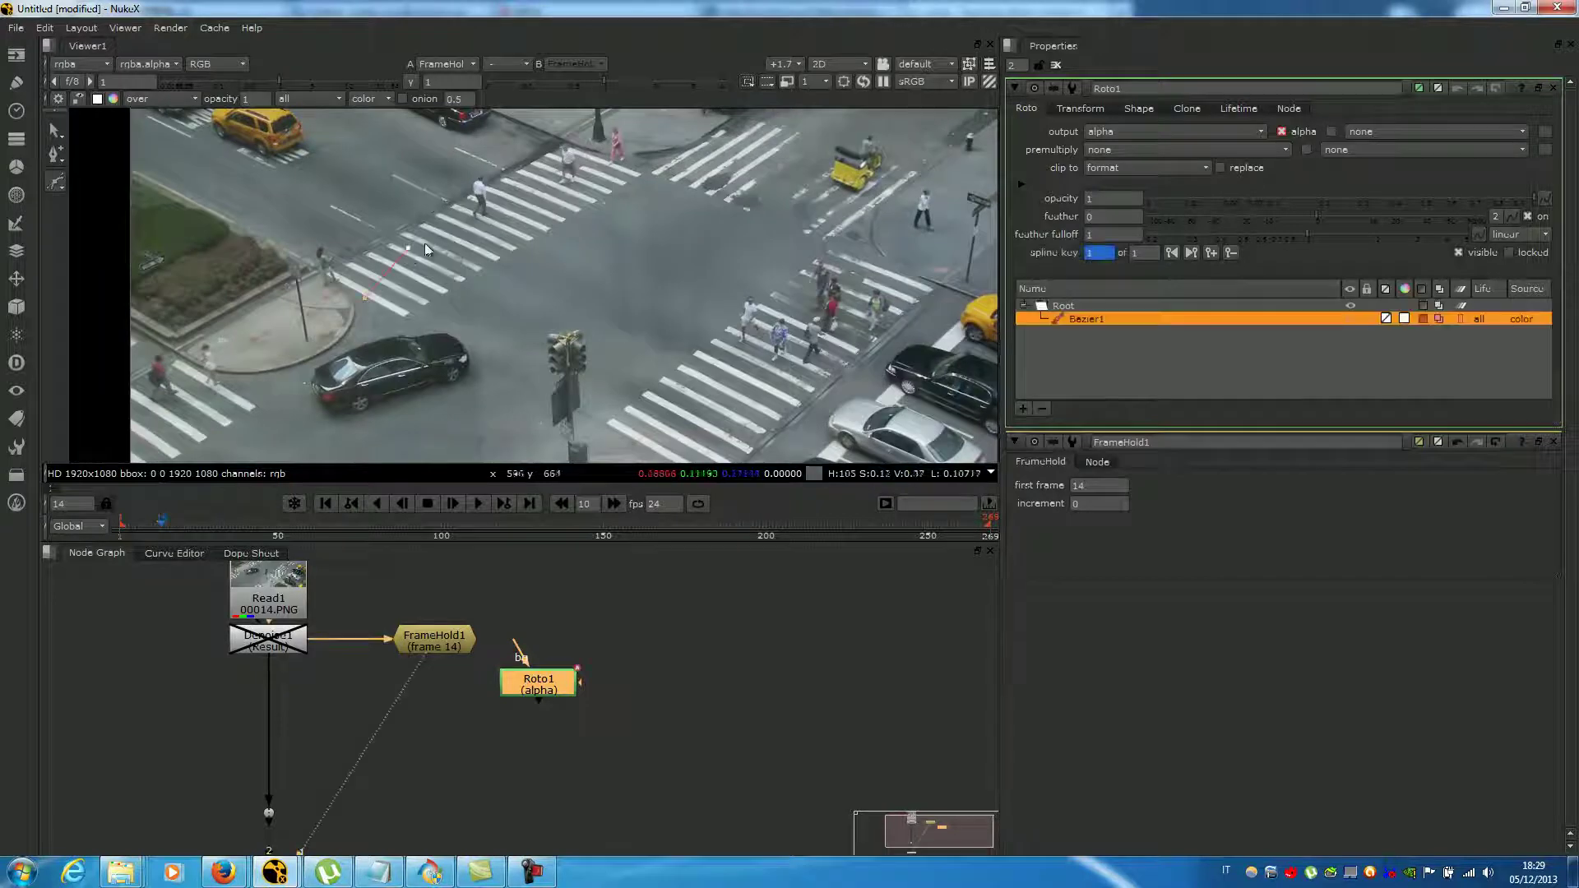
left_click_drag(467, 219, 490, 219)
left_click(590, 185)
left_click(640, 170)
left_click(697, 190)
left_click_drag(805, 235, 822, 247)
left_click(799, 260)
left_click(756, 292)
left_click(741, 293)
left_click(729, 311)
left_click(724, 329)
left_click(605, 417)
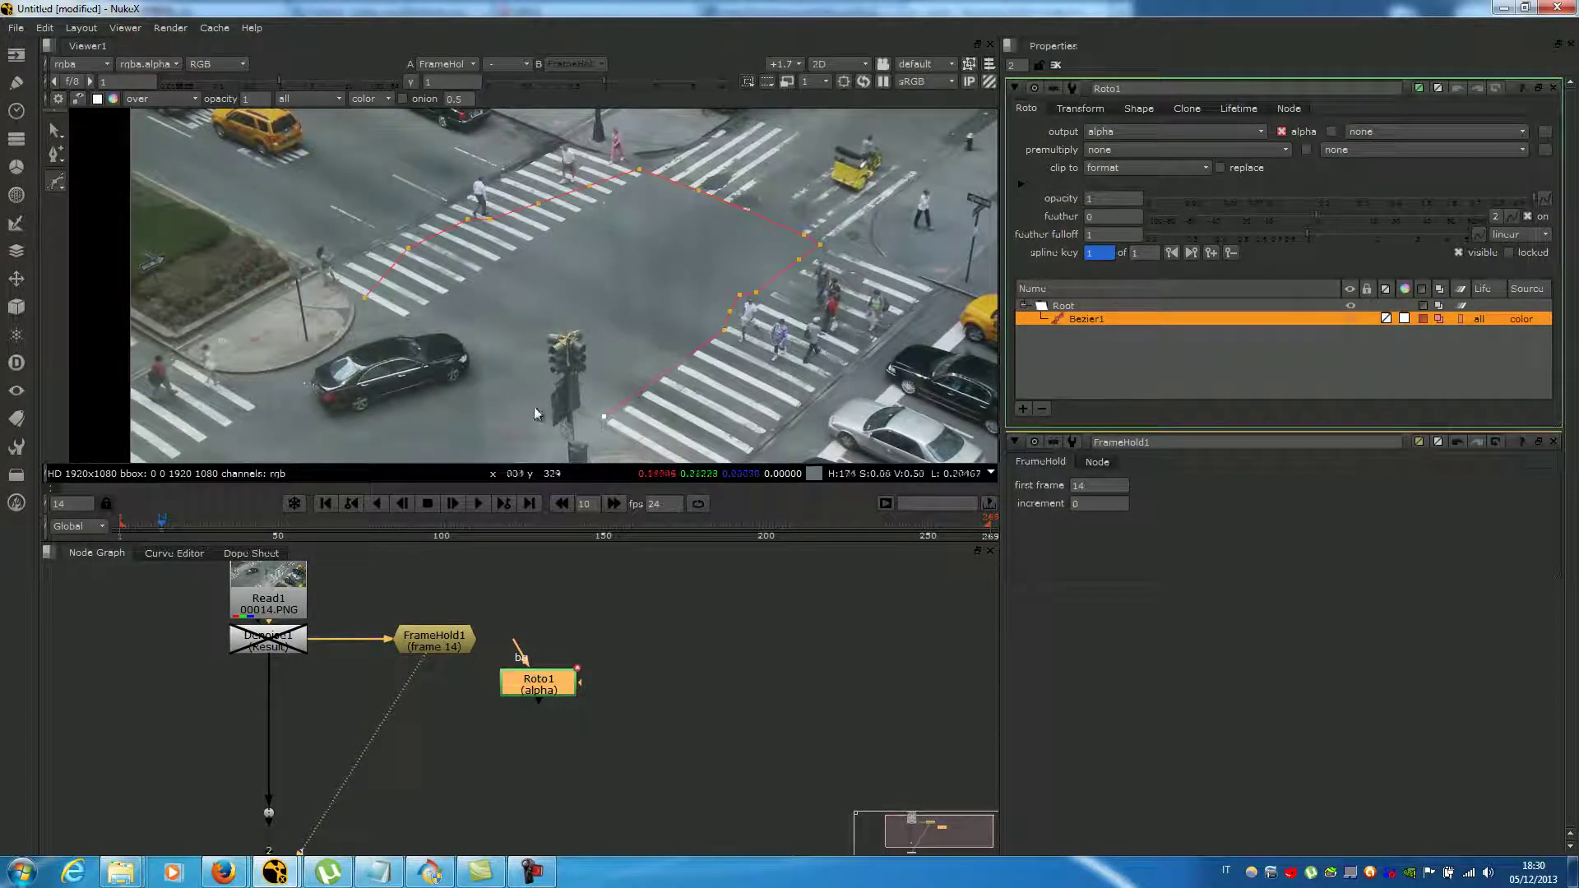
left_click(482, 362)
left_click(471, 339)
left_click(453, 319)
left_click(428, 322)
left_click(383, 316)
left_click(366, 299)
key("1")
key("a")
scroll(599, 332, "down", 2)
- Add a Copy node below FrameHold1, with FrameHold1 feeding its B input and Roto1 its A input
key("Tab")
type("copy")
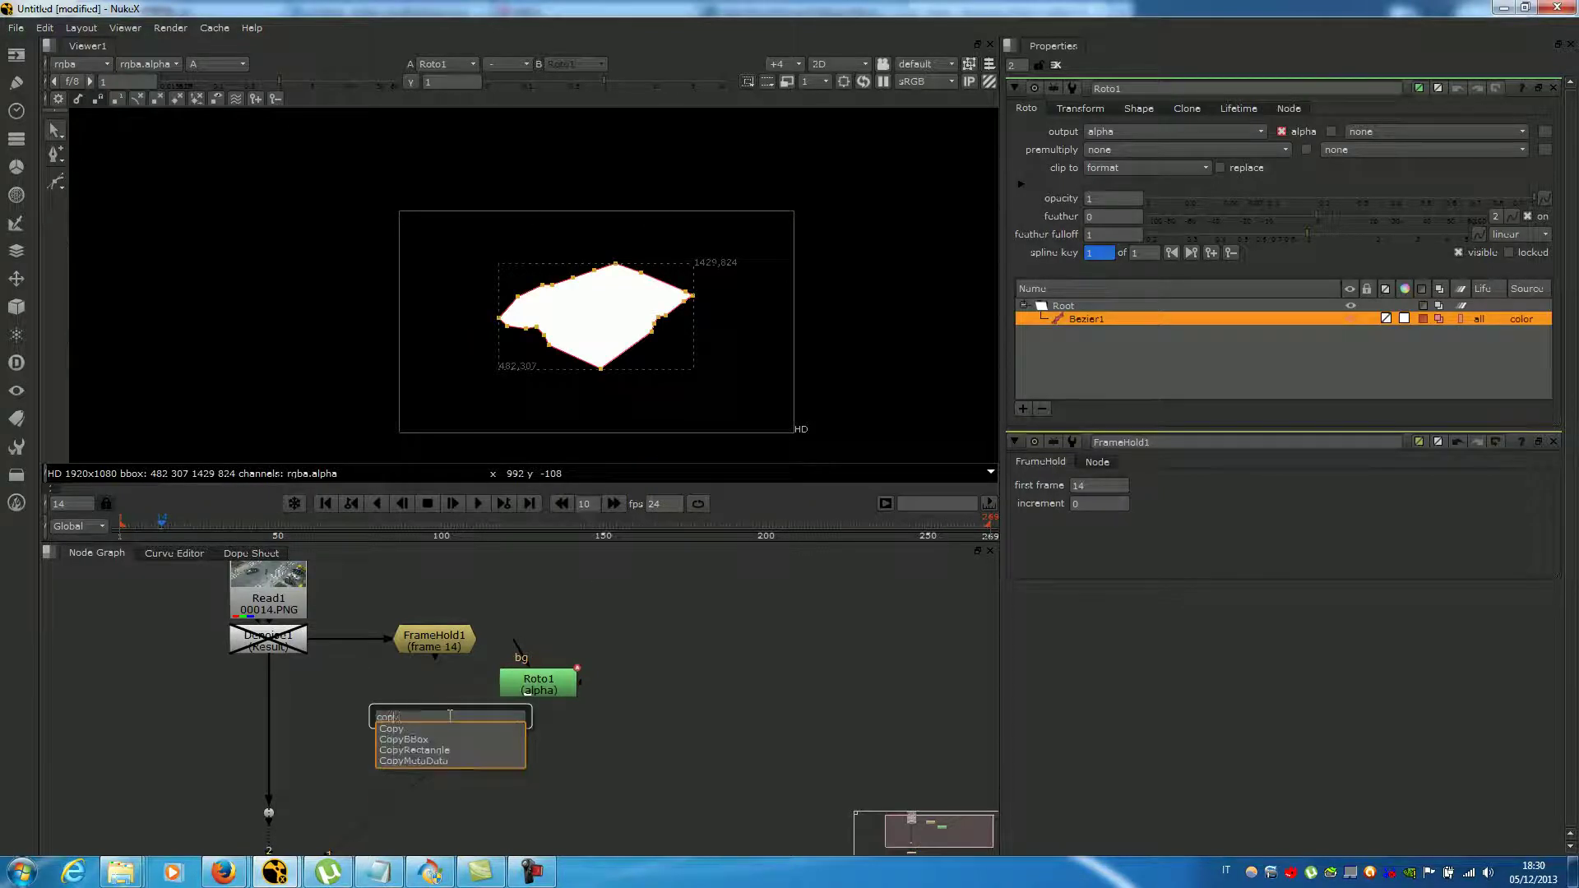
key("Return")
left_click_drag(430, 691, 450, 644)
left_click_drag(459, 723, 444, 685)
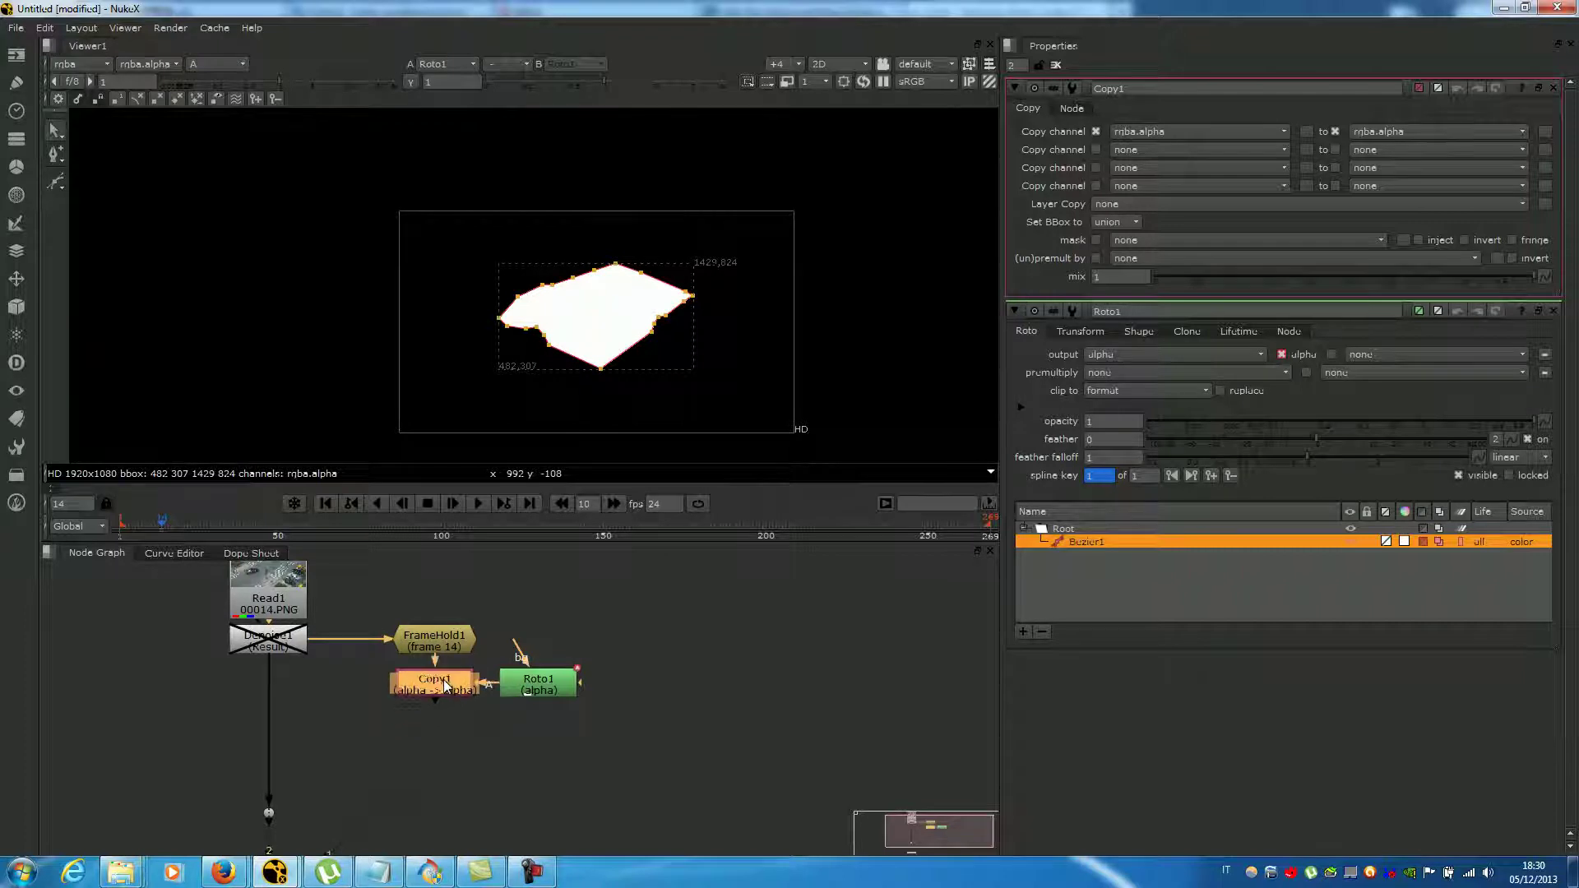
- View the Copy1 output, checking the red channel and returning the viewer to RGB
left_click(377, 621)
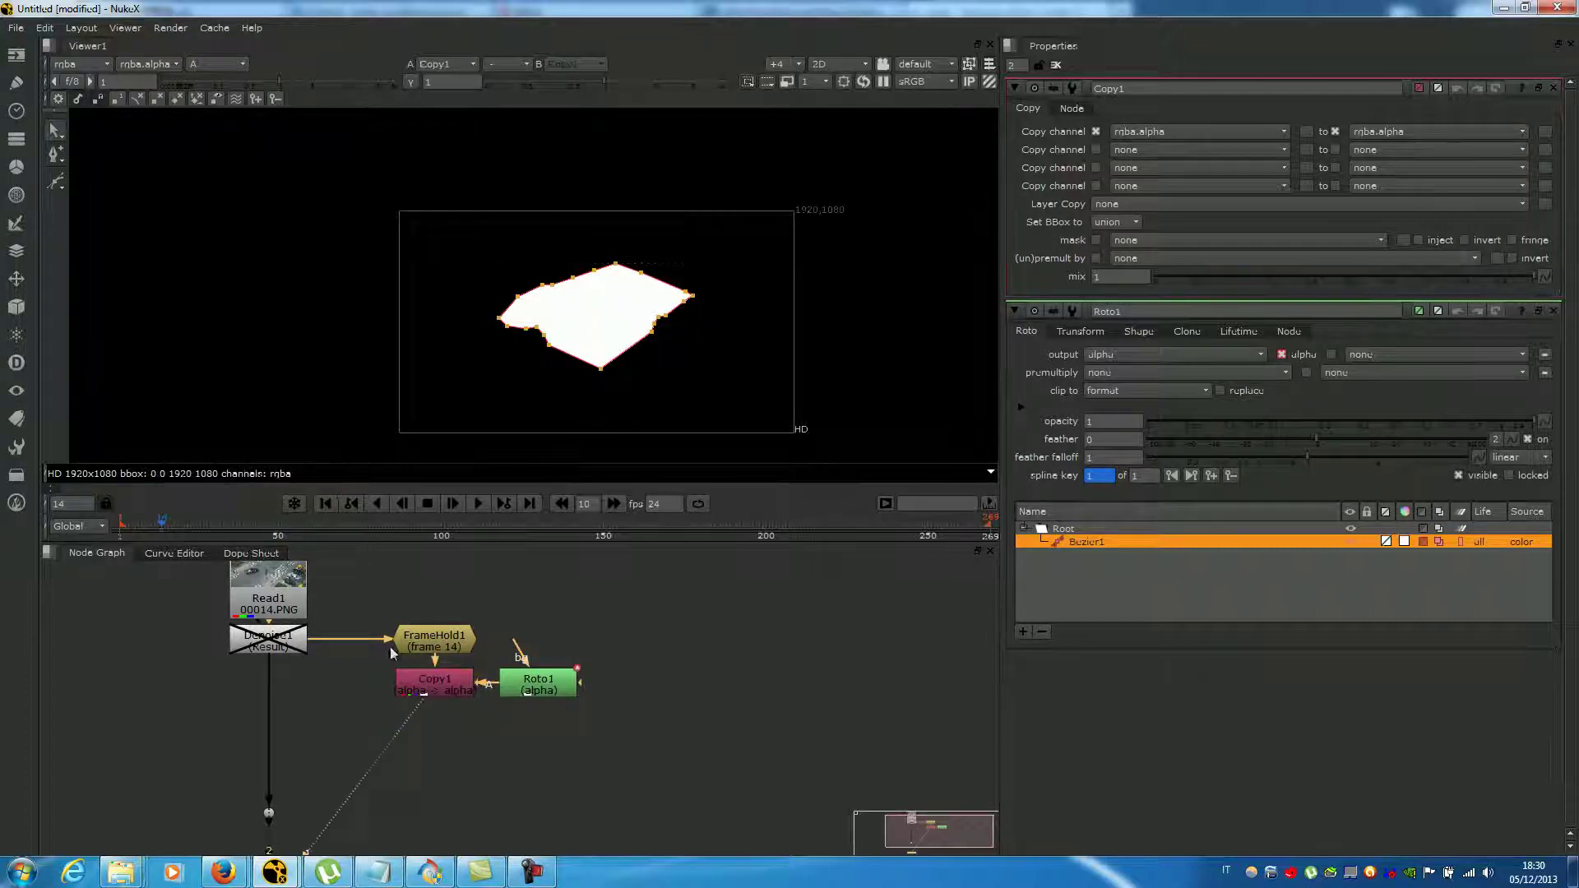
key("1")
key("r")
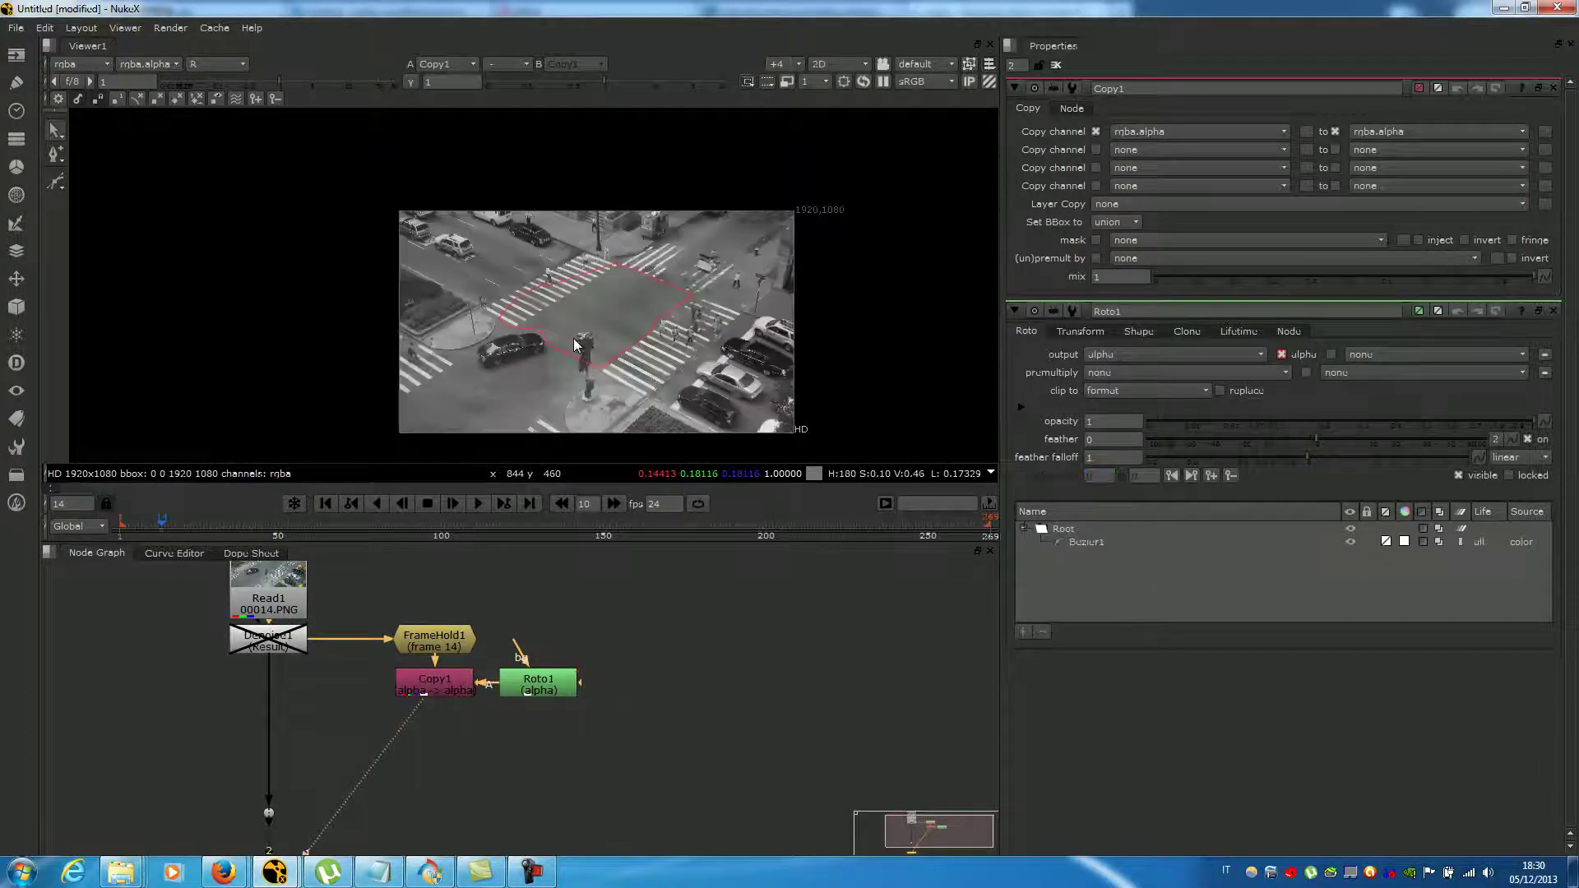
key("r")
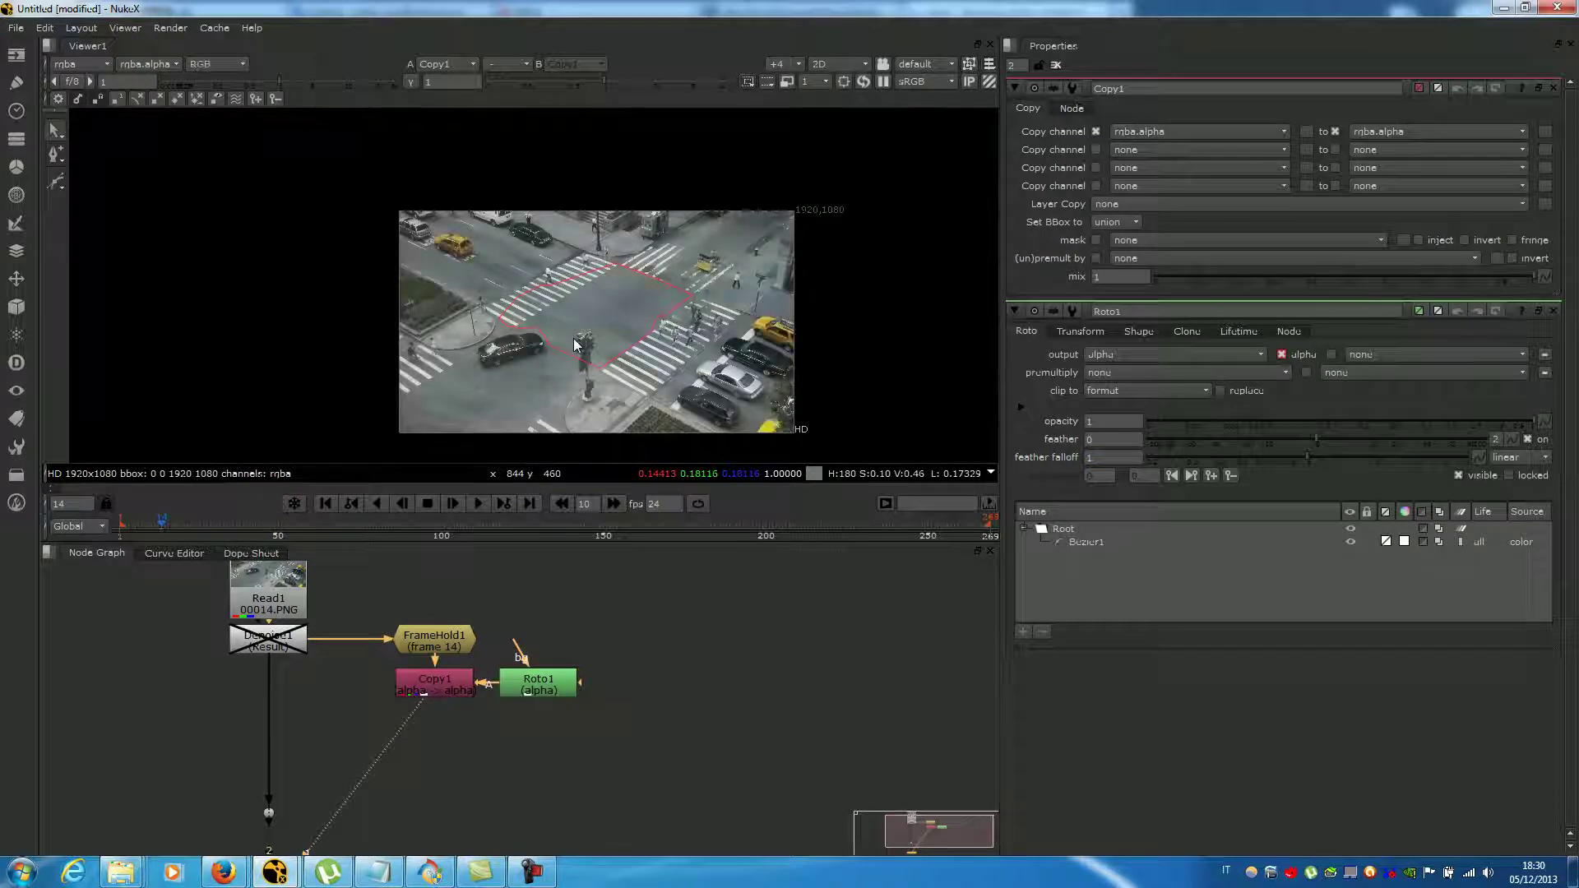
- Add a Premult node after Copy1 and place it a little lower in the branch
left_click(455, 691)
key("Tab")
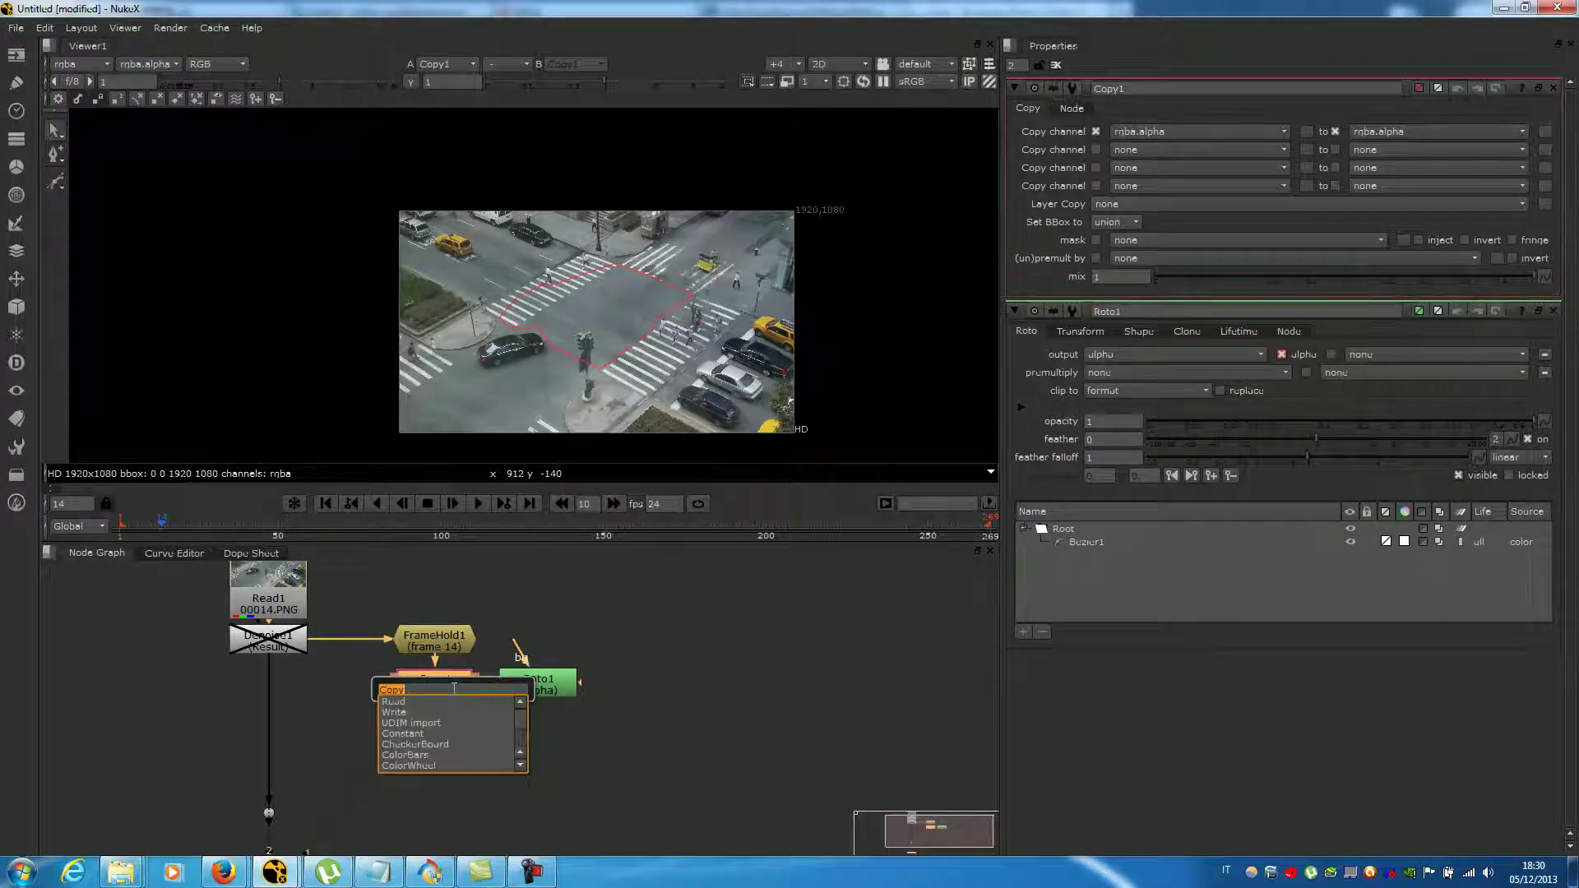
type("pre")
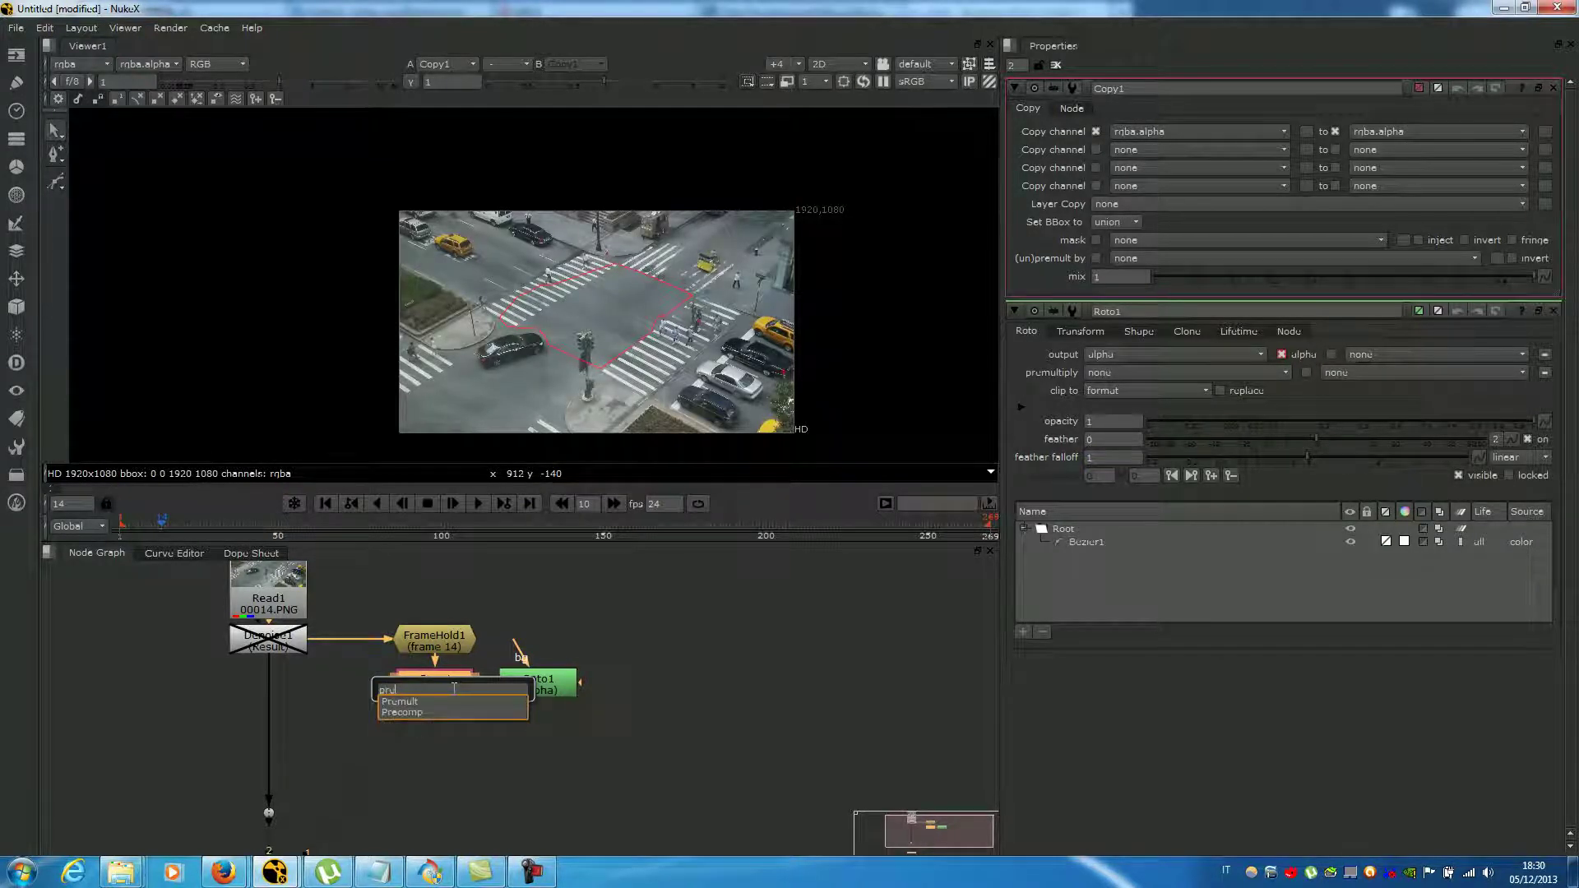
key("Return")
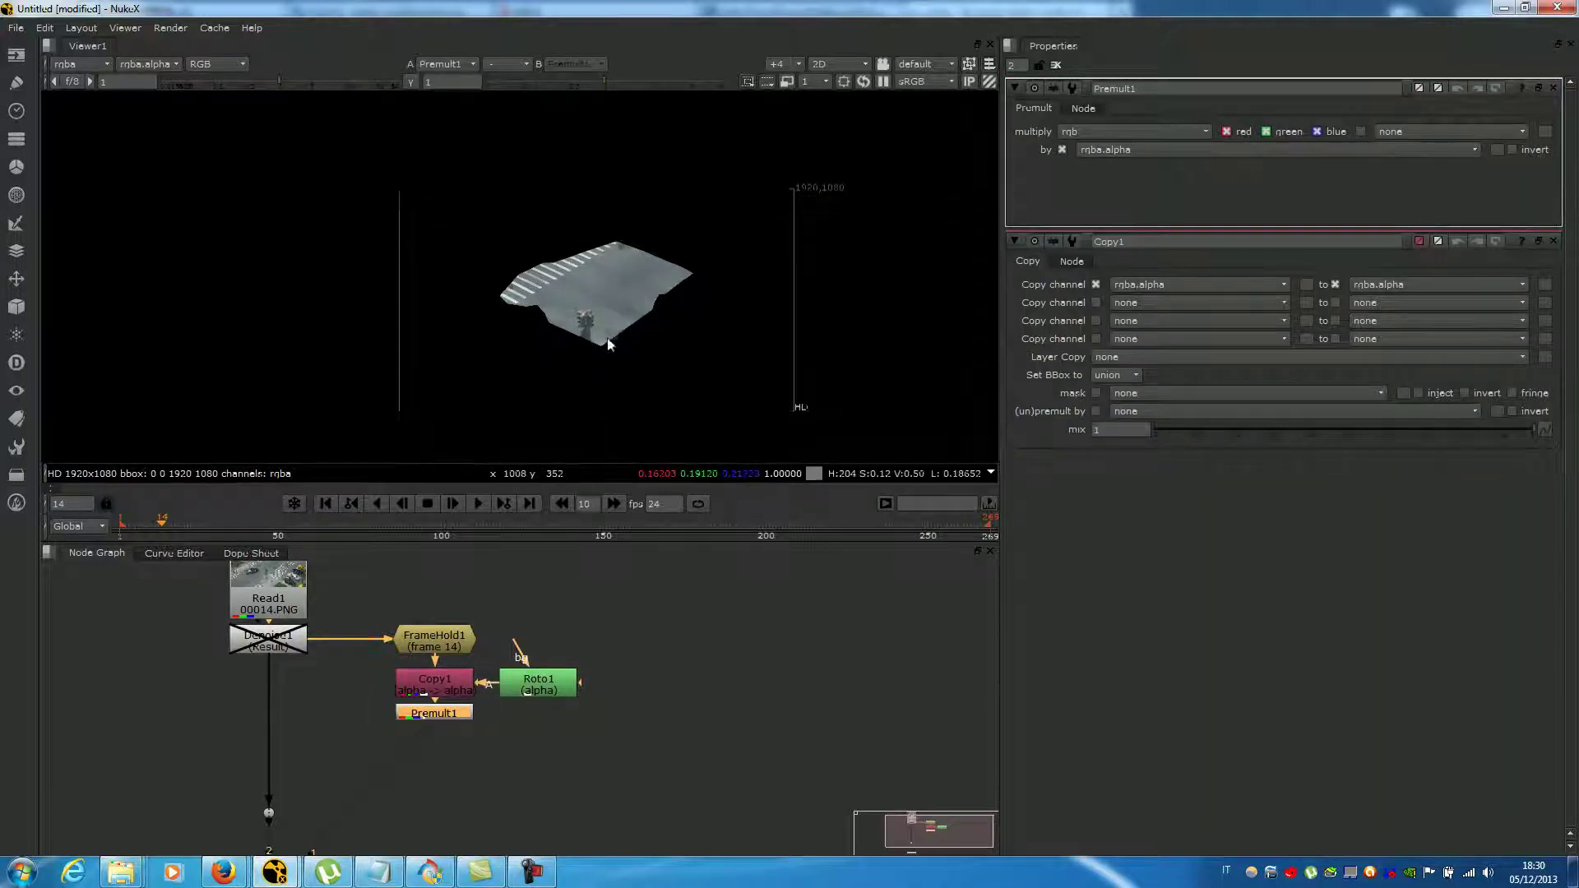
left_click_drag(454, 718, 457, 748)
- Add a Merge node over the original footage, with Premult1 as A and the main branch's dot as B
key("Tab")
type("merge")
key("Return")
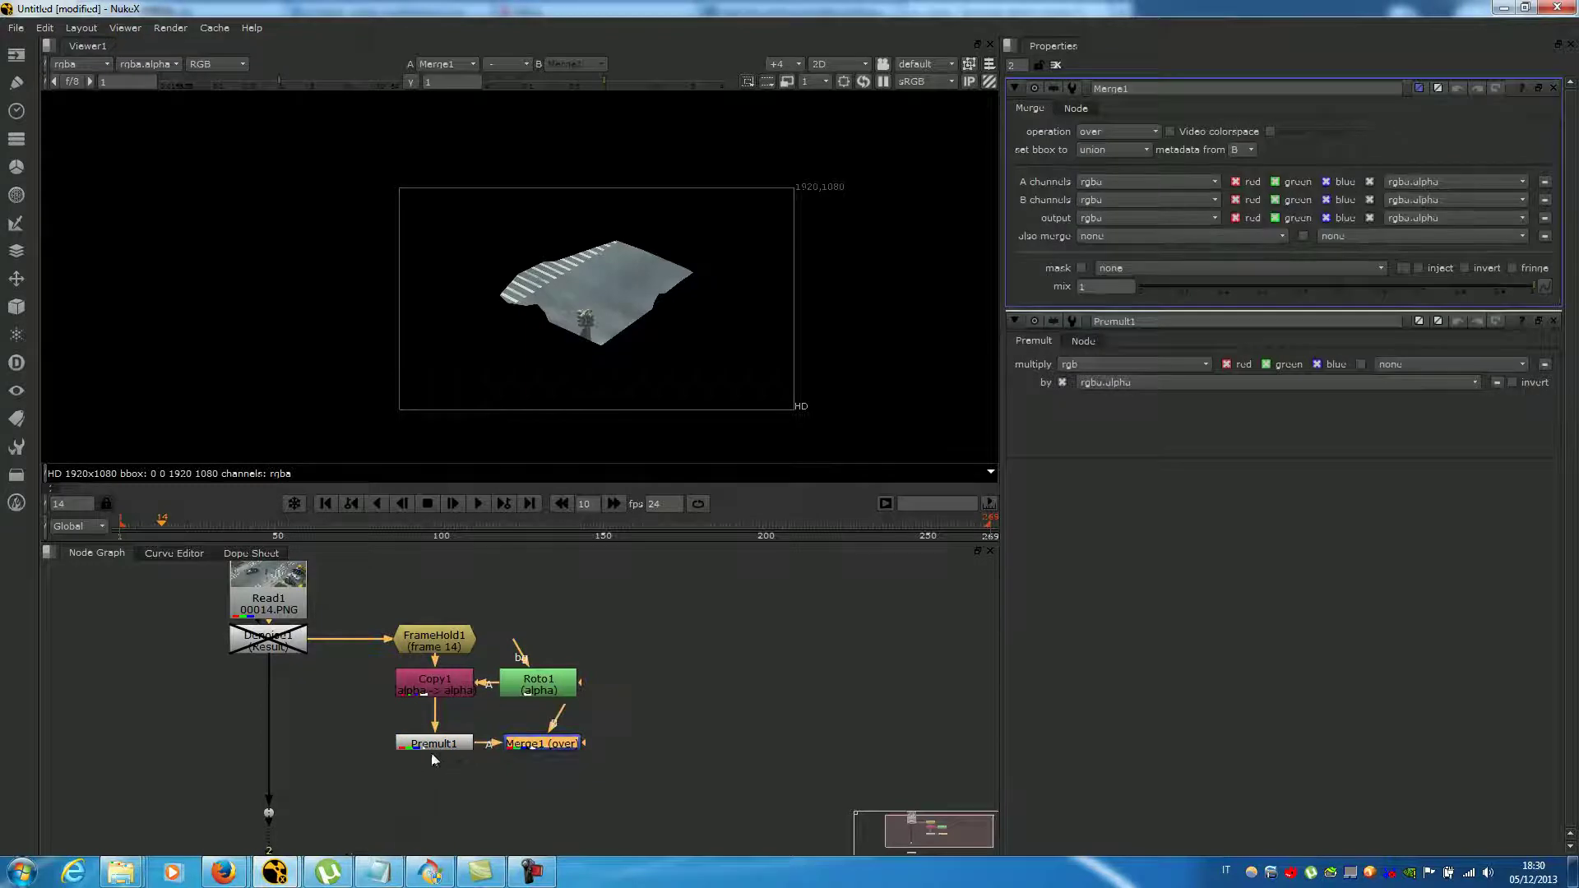
left_click_drag(528, 745, 268, 813)
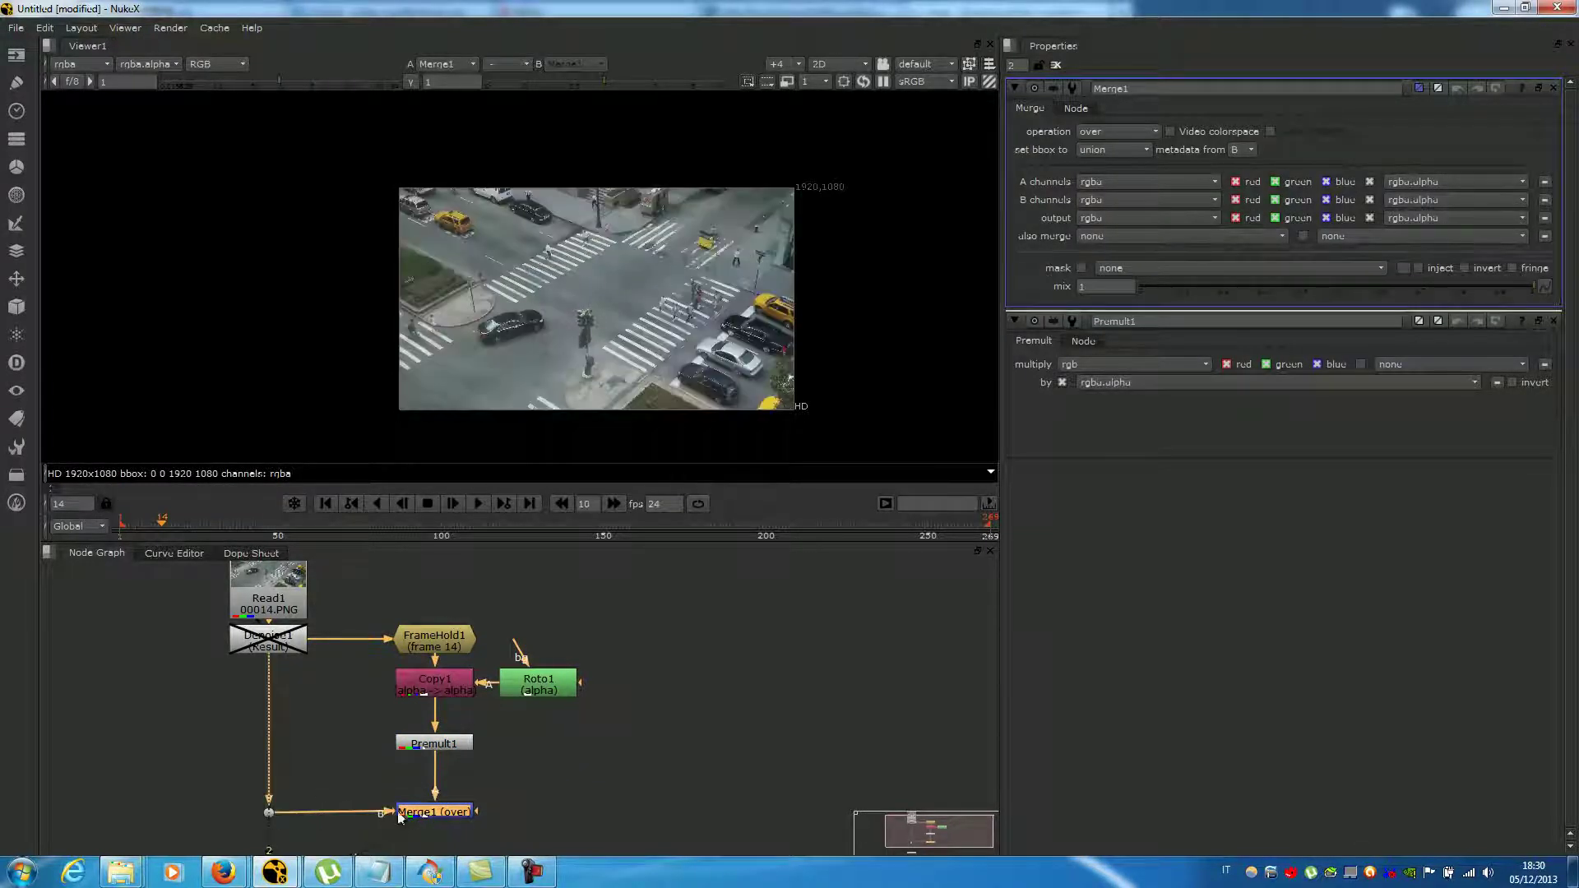
- Play the merged shot to review the road patch, stop near frame 90, and return to frame 1
scroll(638, 284, "up", 2)
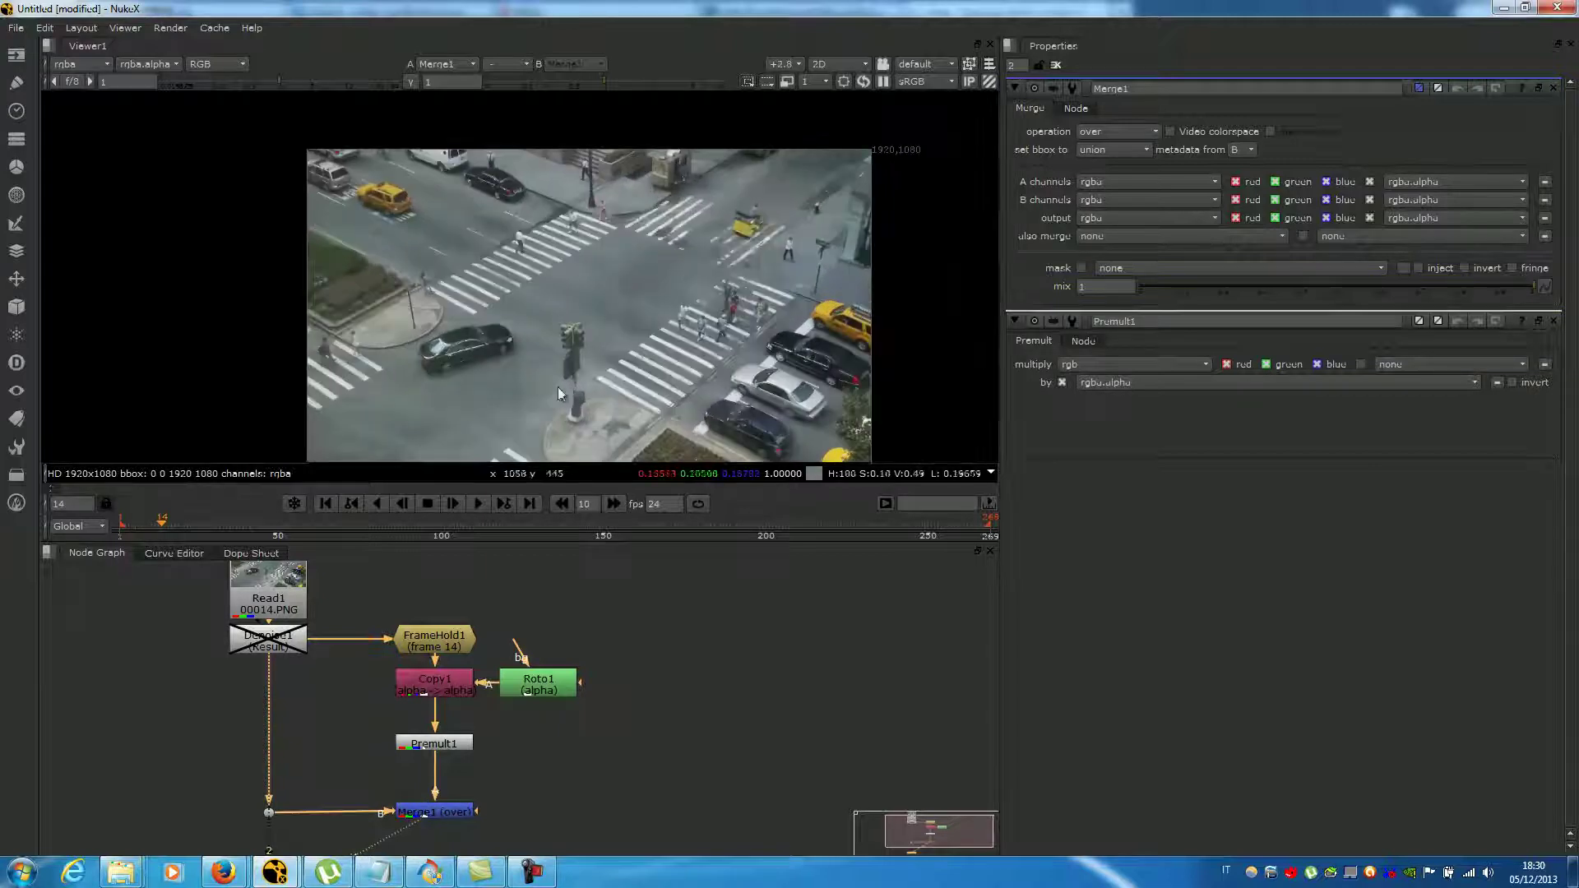
left_click(481, 505)
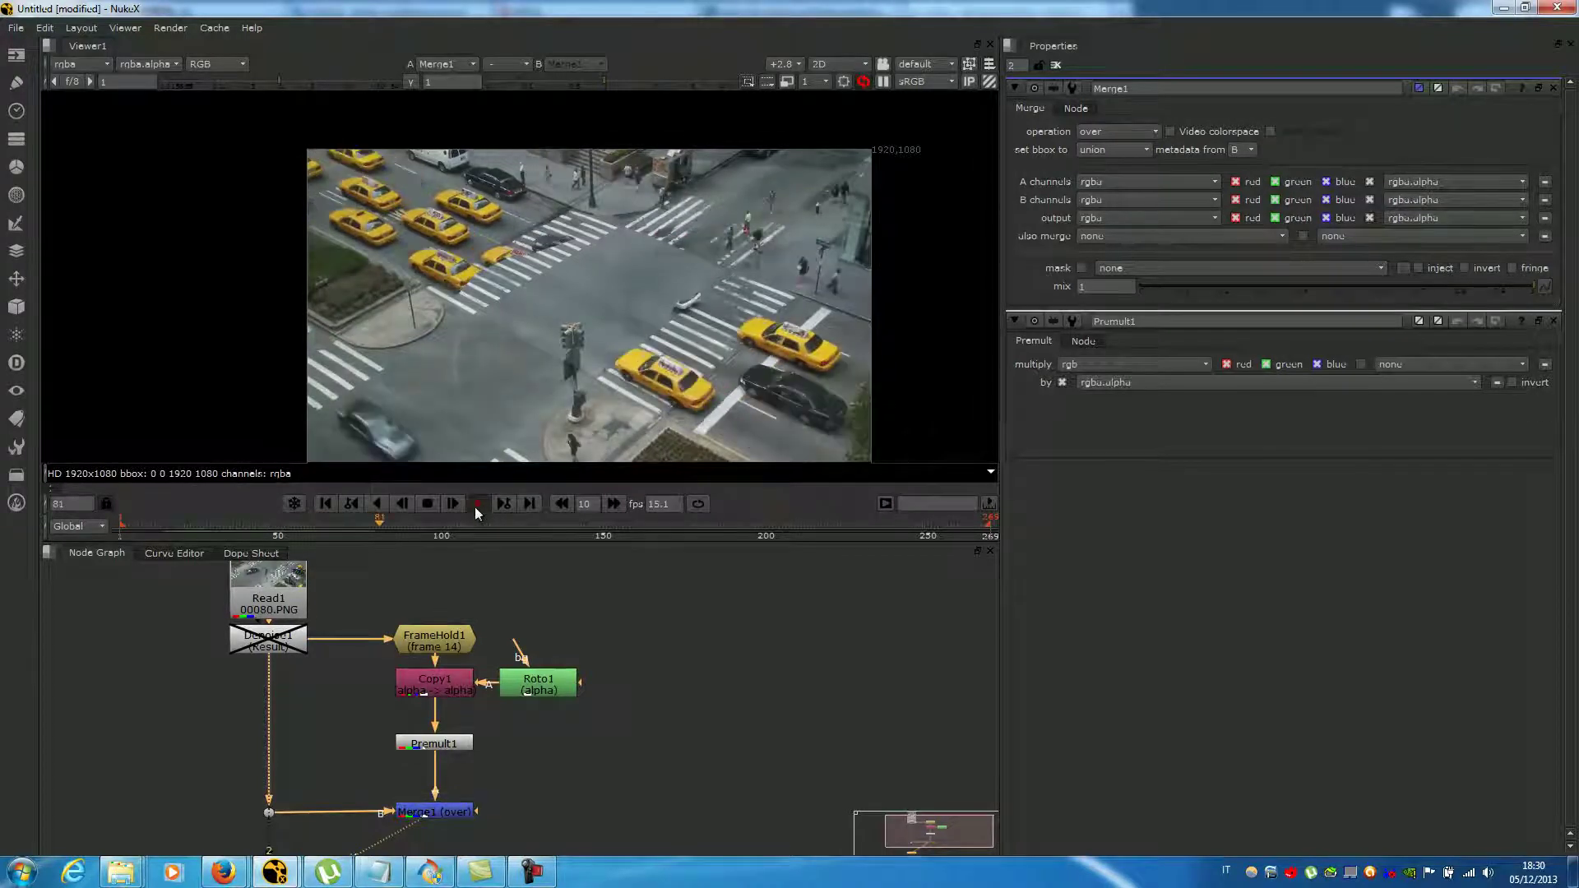
left_click(428, 504)
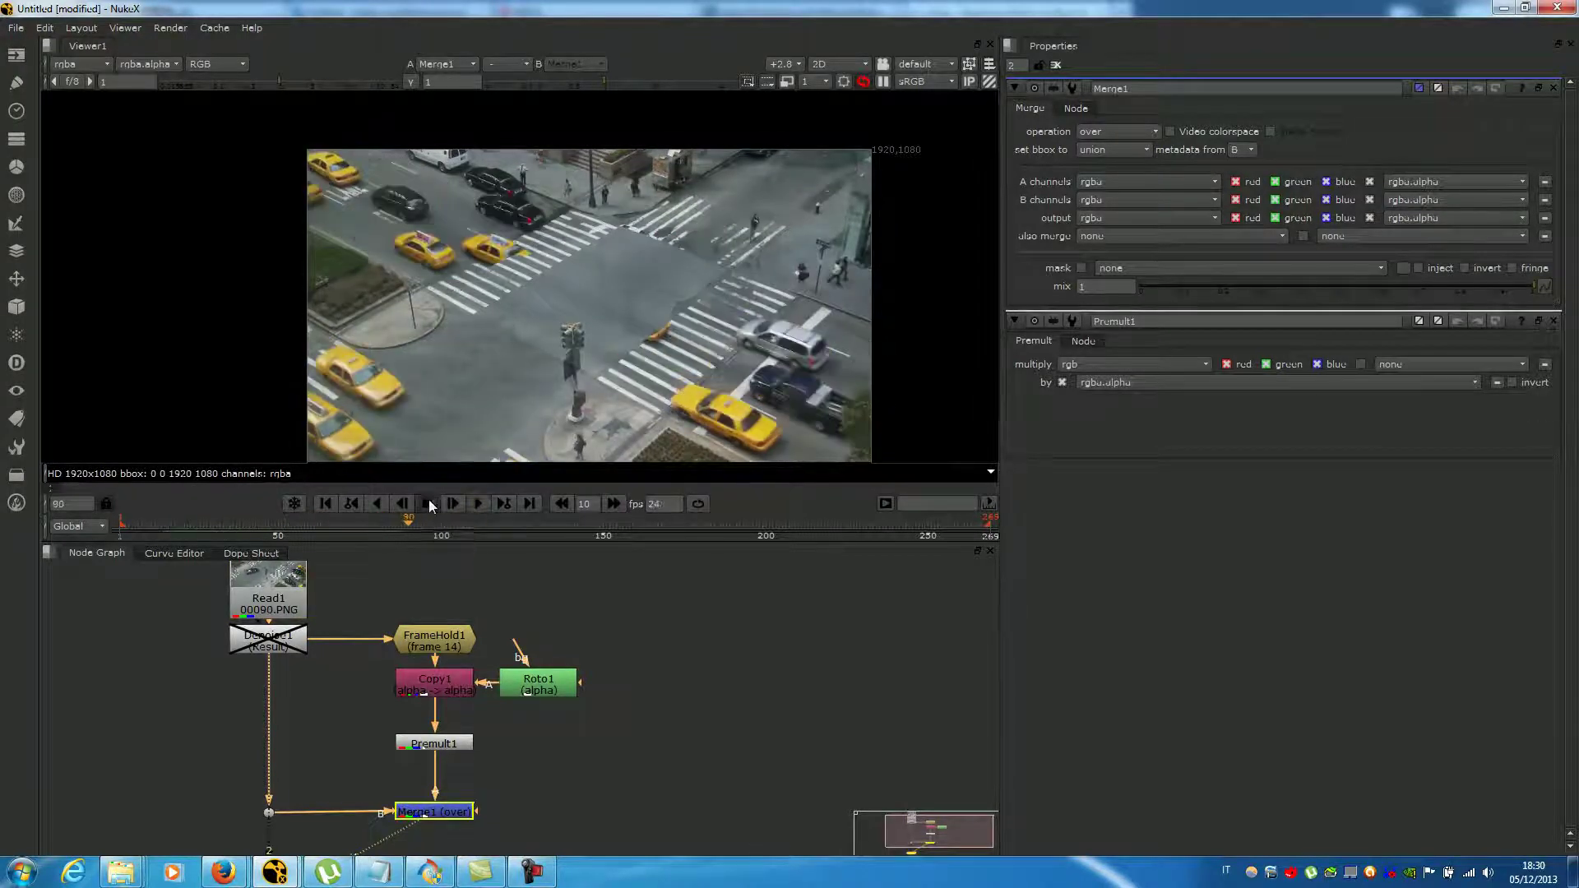
left_click_drag(409, 526, 119, 533)
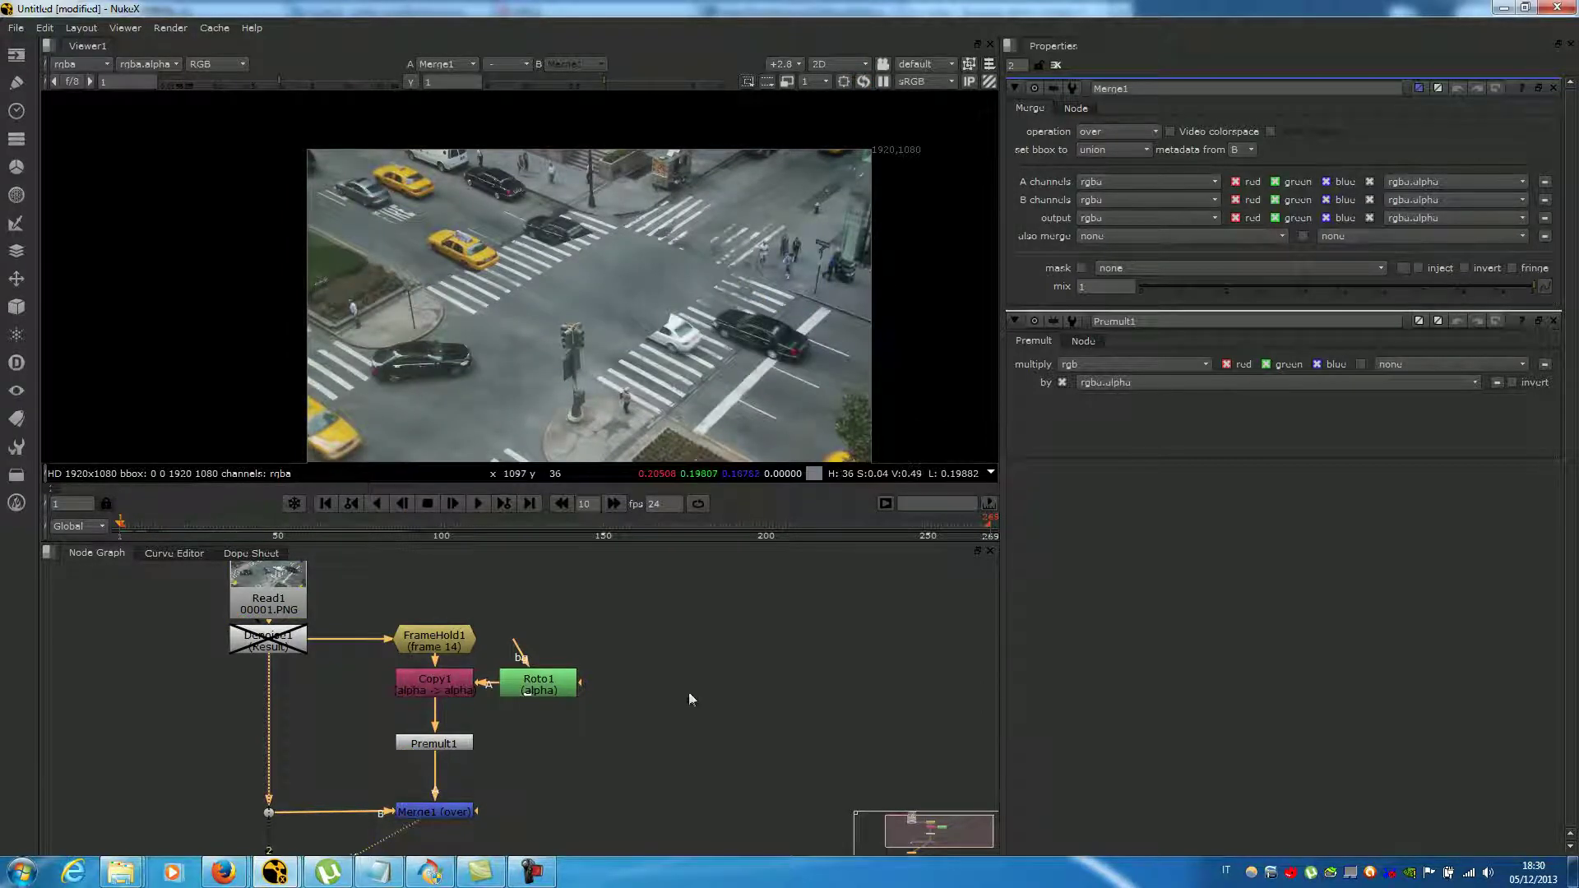
scroll(674, 689, "down", 3)
middle_click_drag(862, 690, 769, 695)
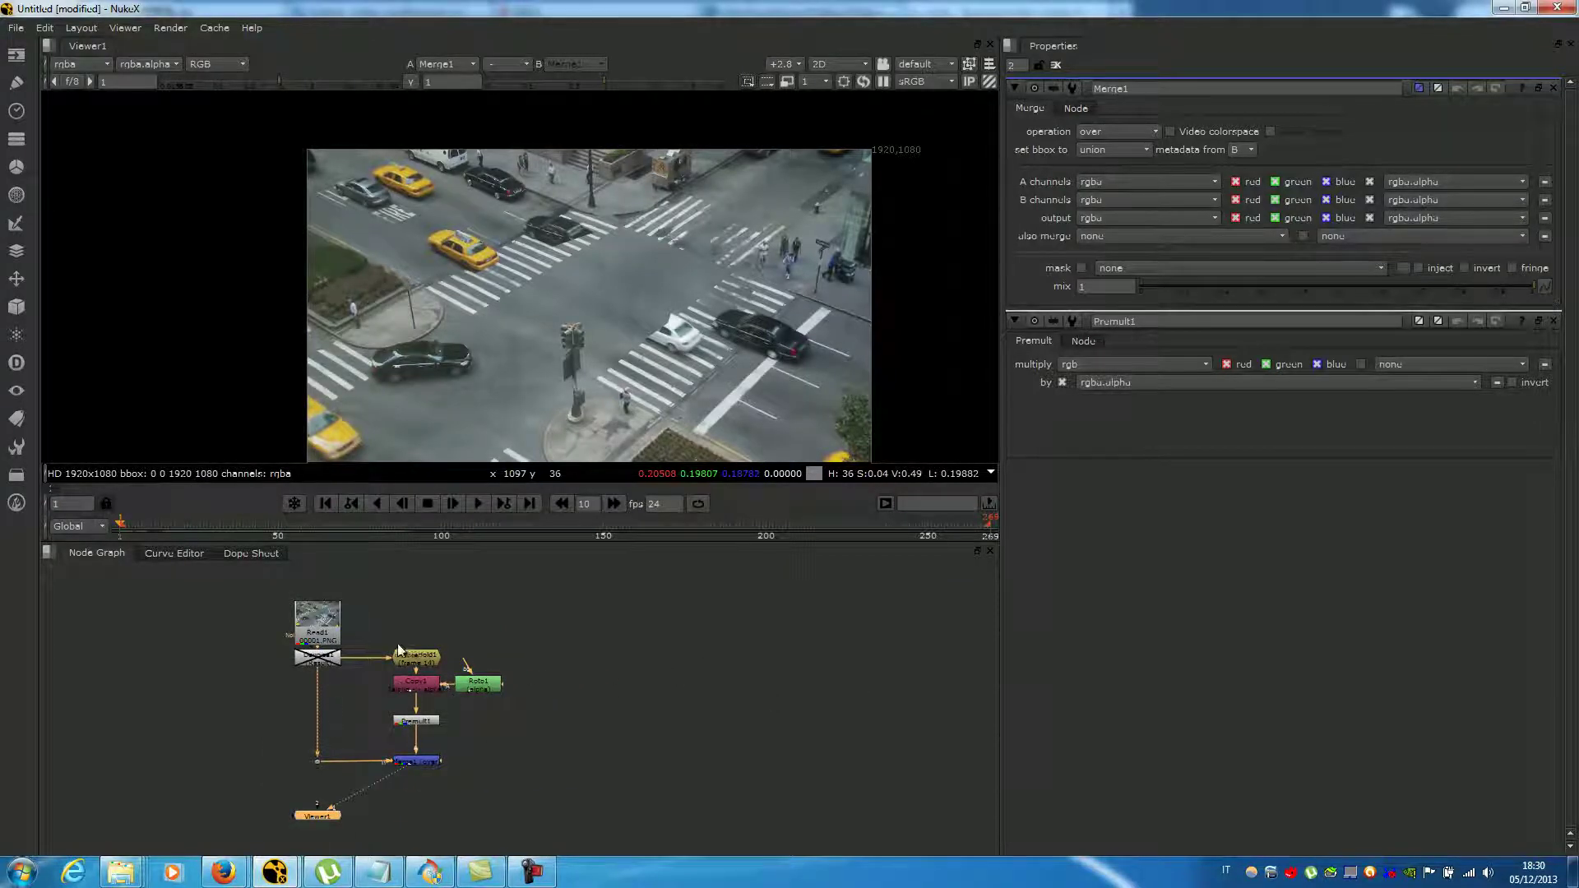
middle_click_drag(618, 691, 518, 696)
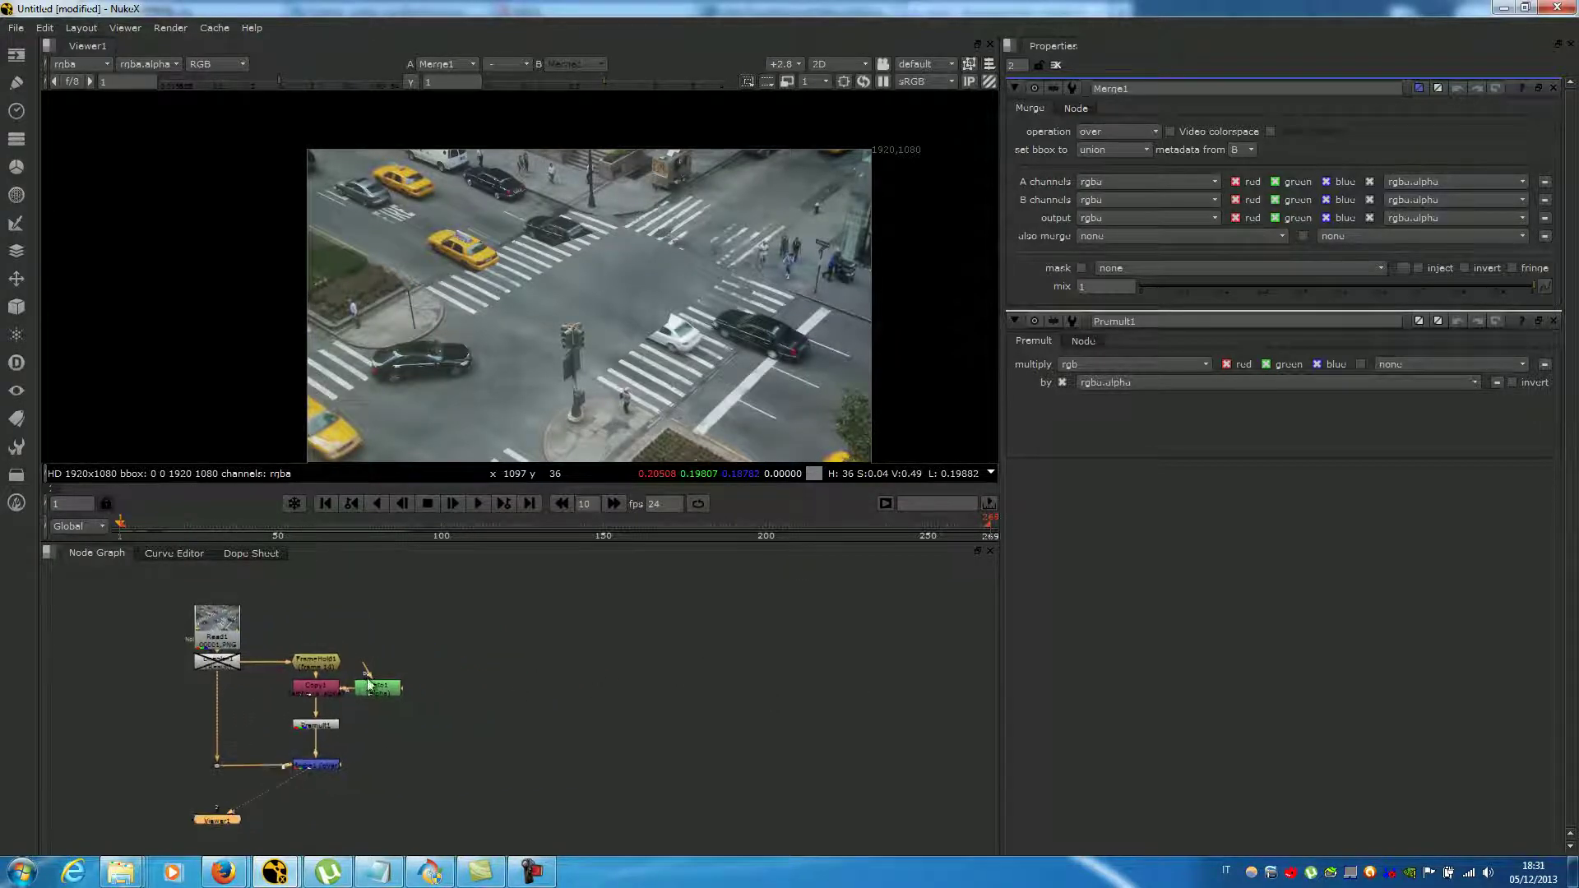
scroll(432, 681, "up", 2)
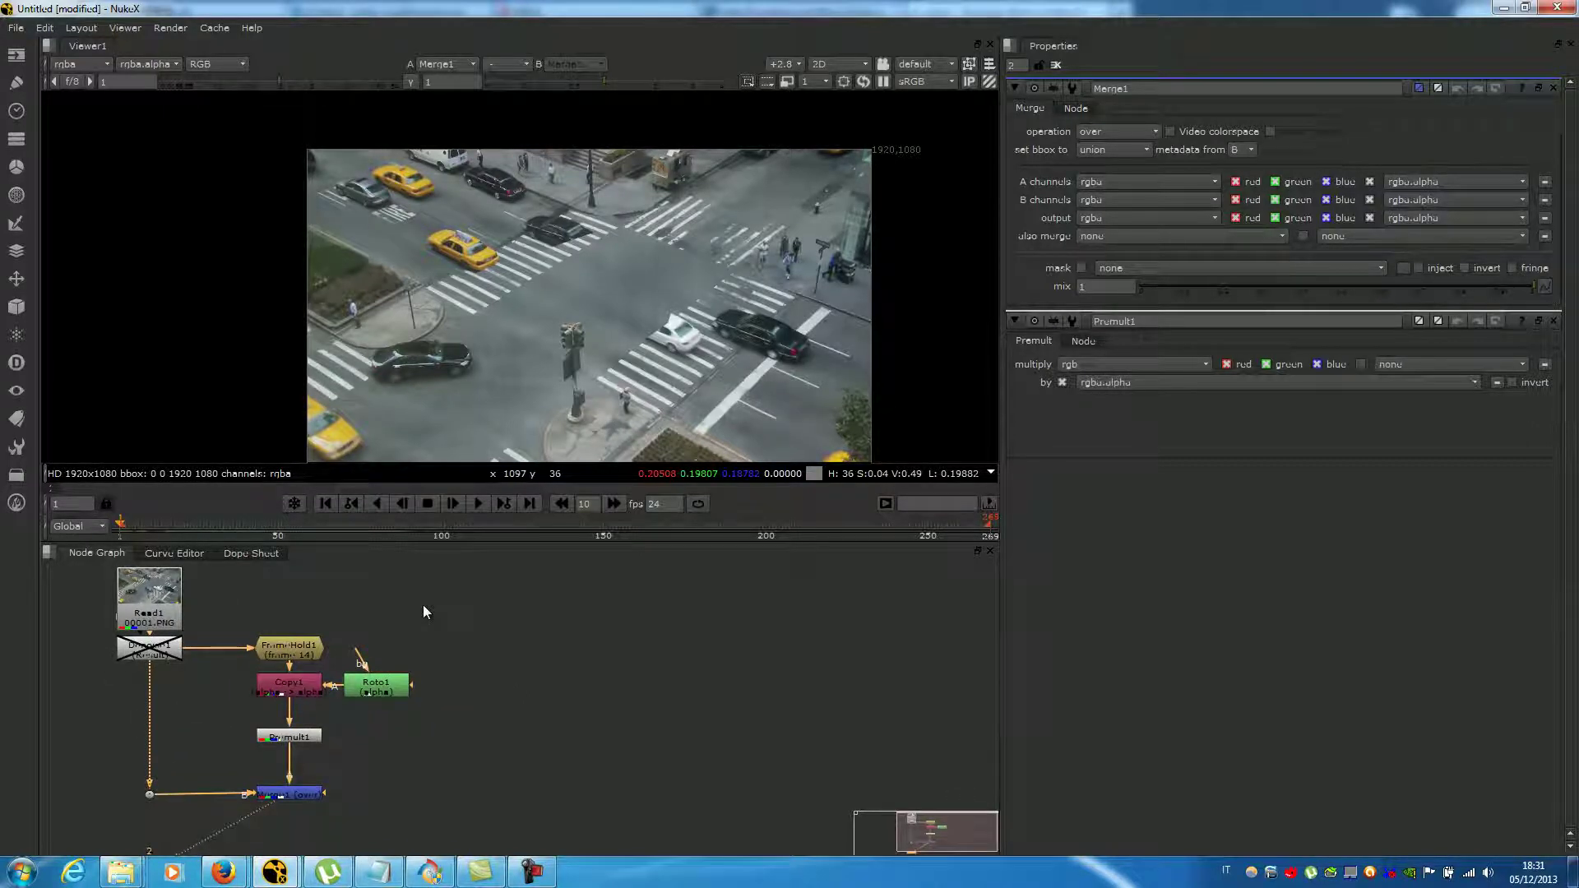
left_click(546, 634)
key("Tab")
type("f")
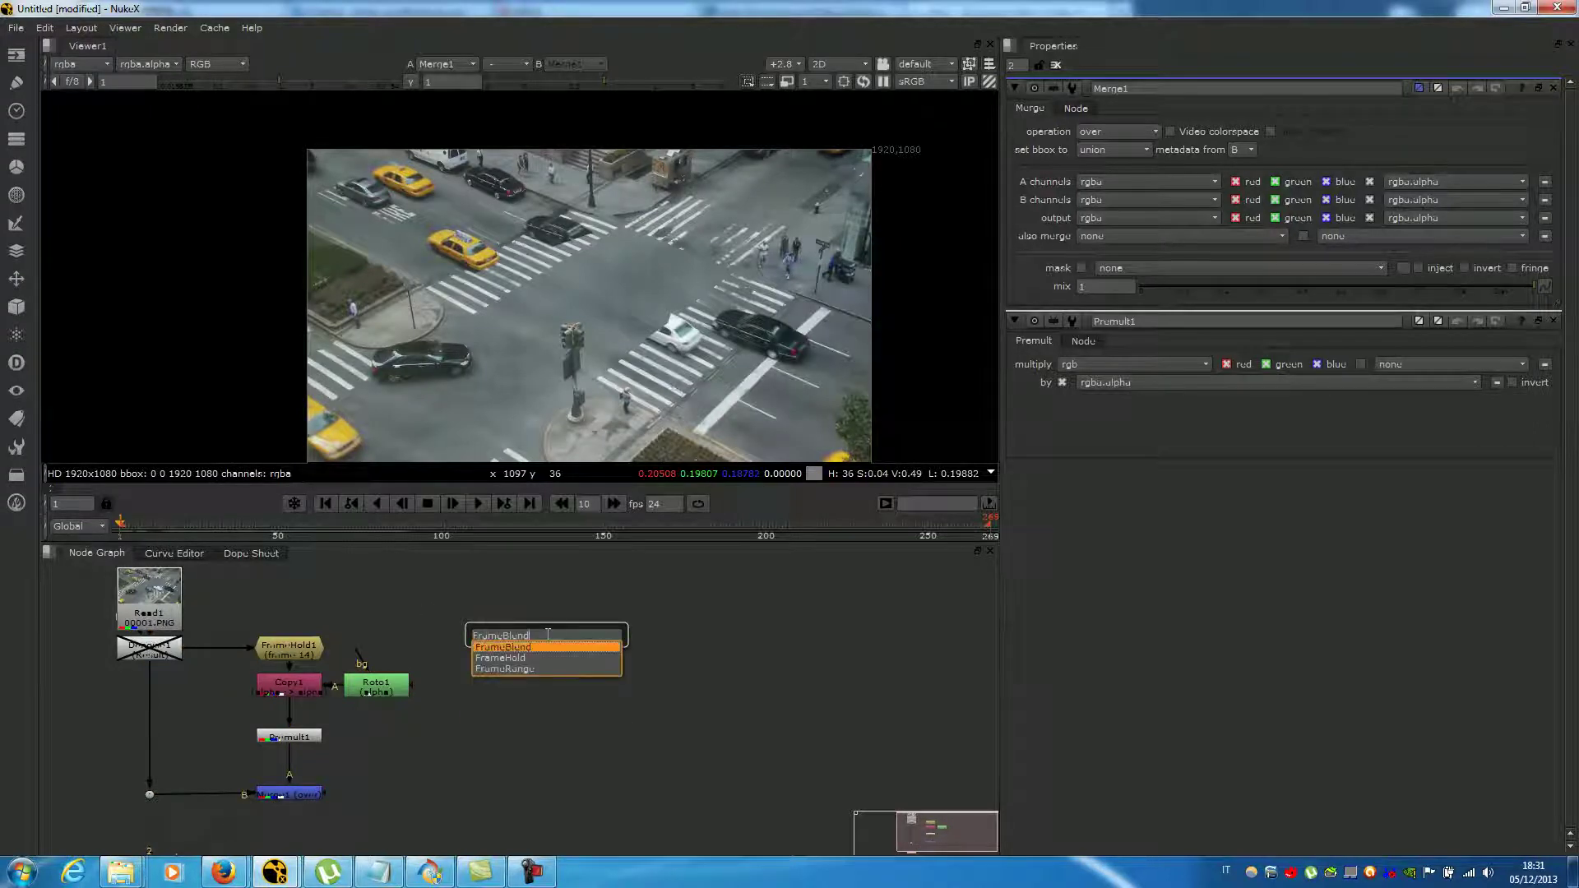
key("Return")
key("Delete")
- Add a second, unconnected FrameHold node in the empty area beside the first patch branch
key("Tab")
type("frameh")
key("Return")
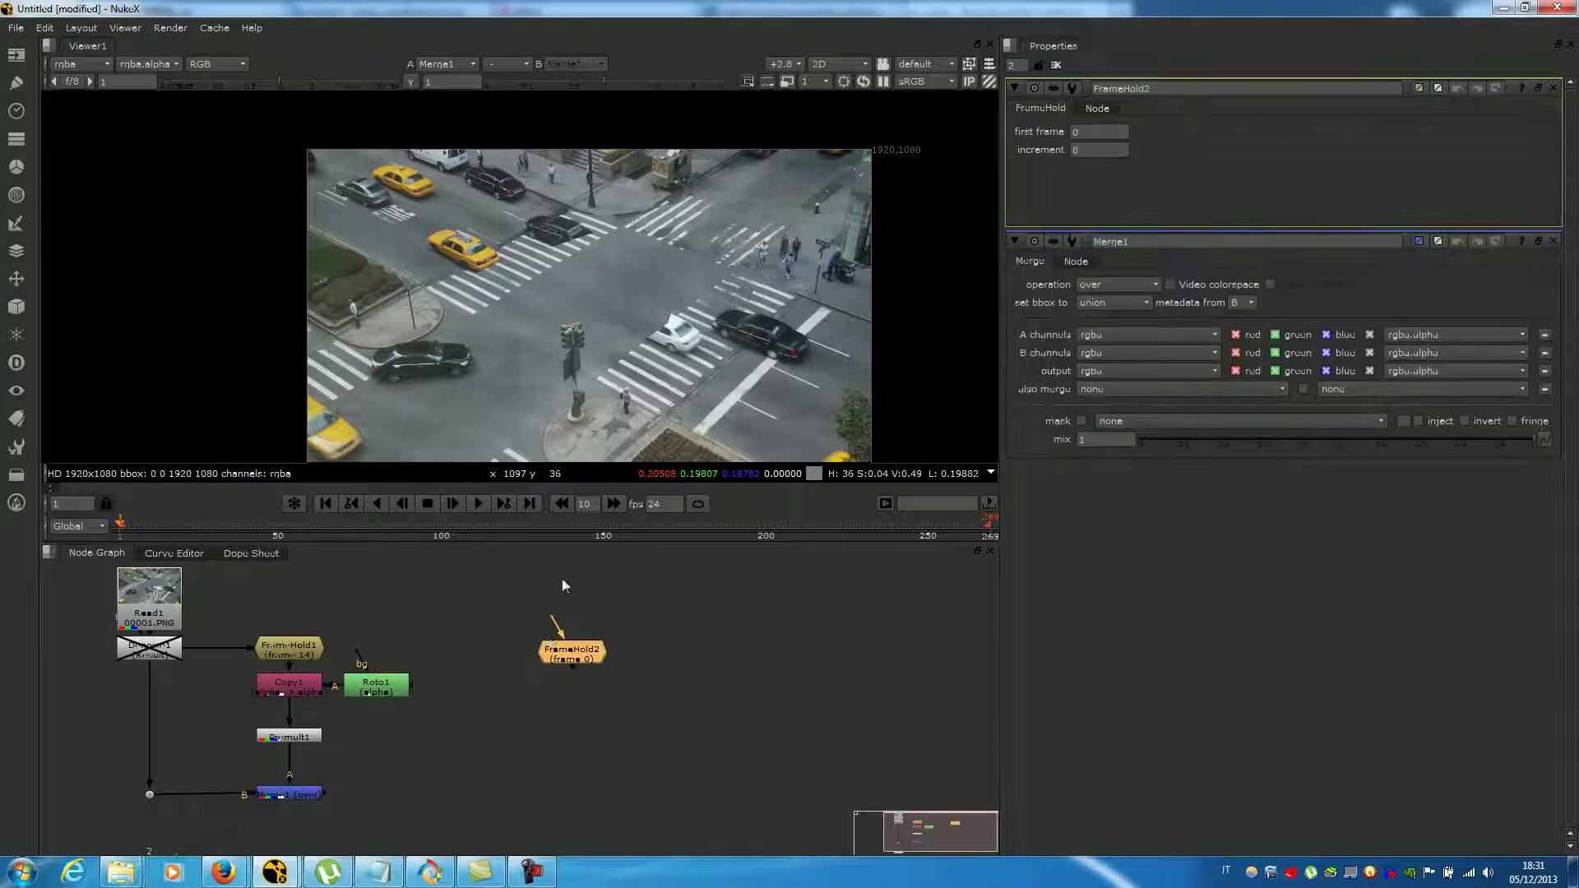
- Compare frames 28 and 29 for a clear crosswalk and set FrameHold2's first frame to 28
left_click_drag(175, 519, 206, 520)
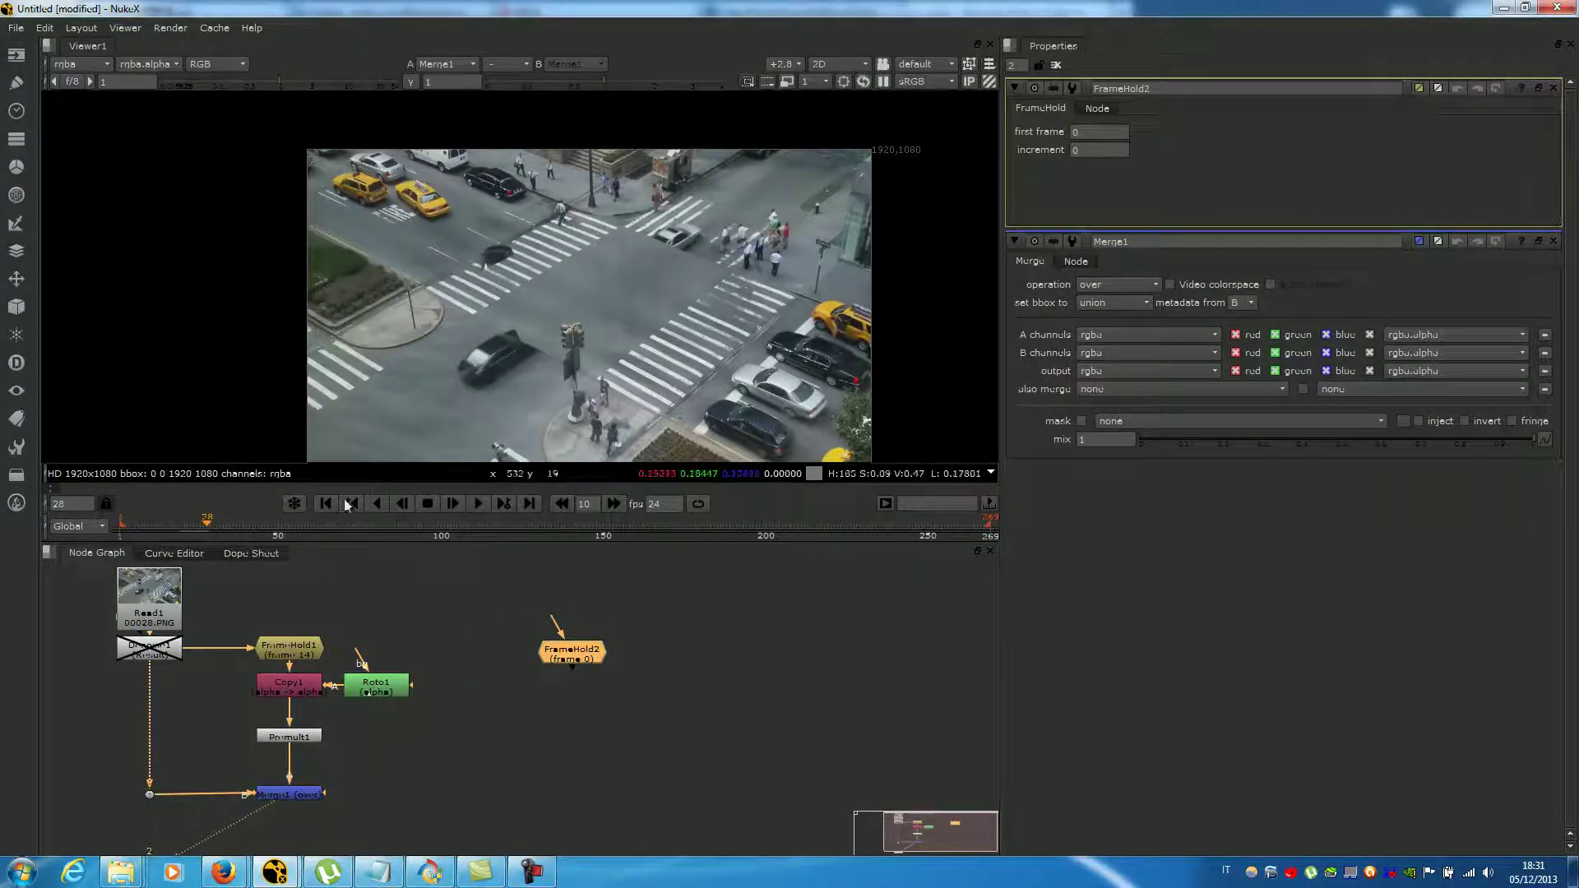
left_click(453, 504)
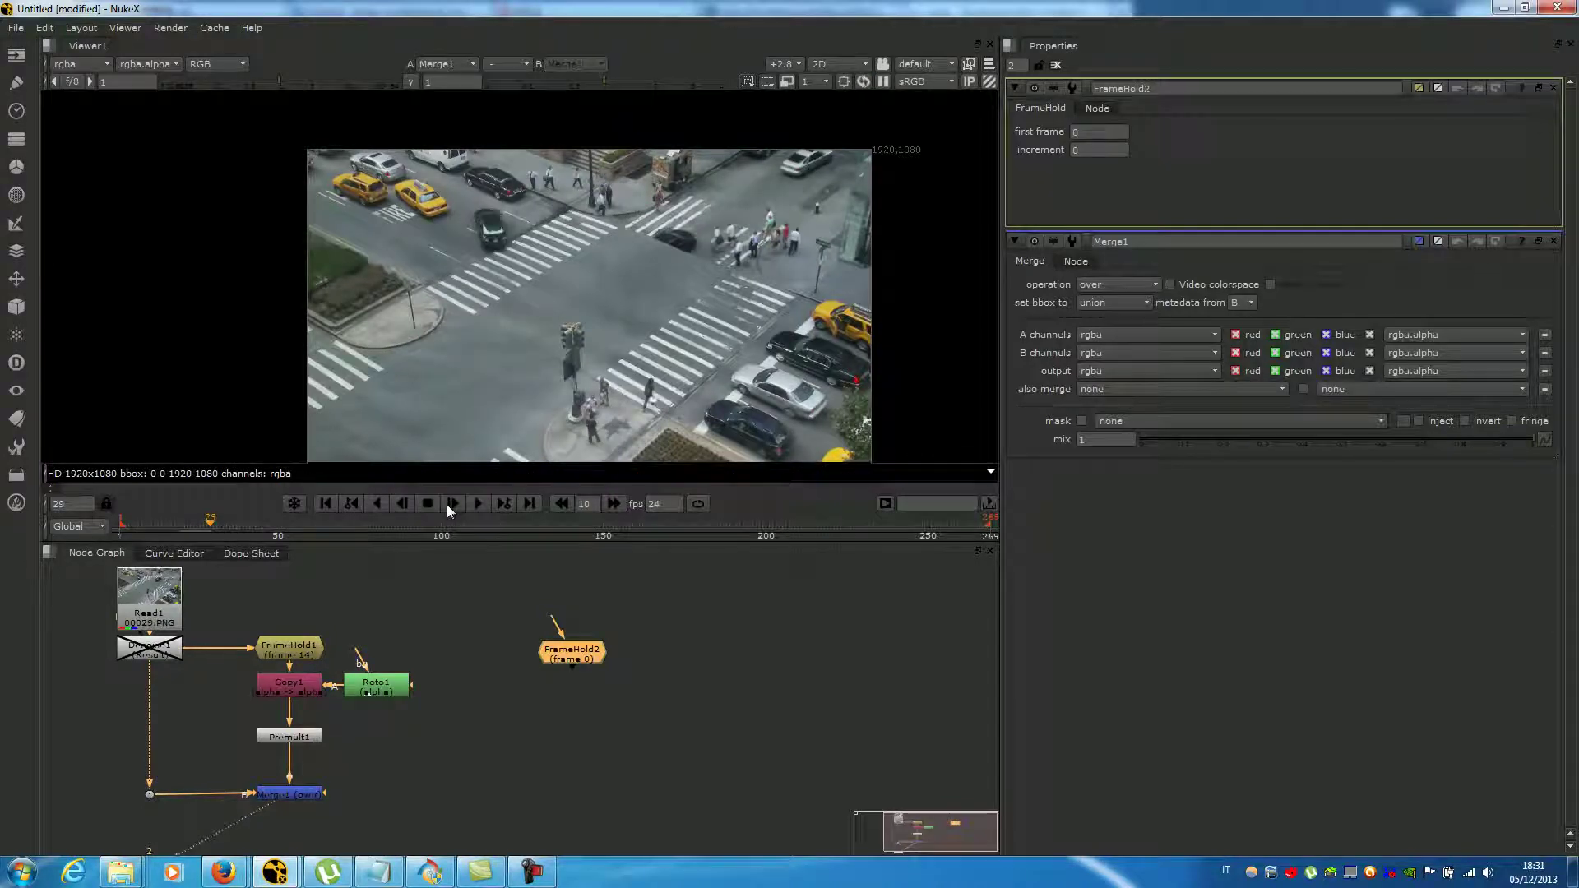
left_click(403, 502)
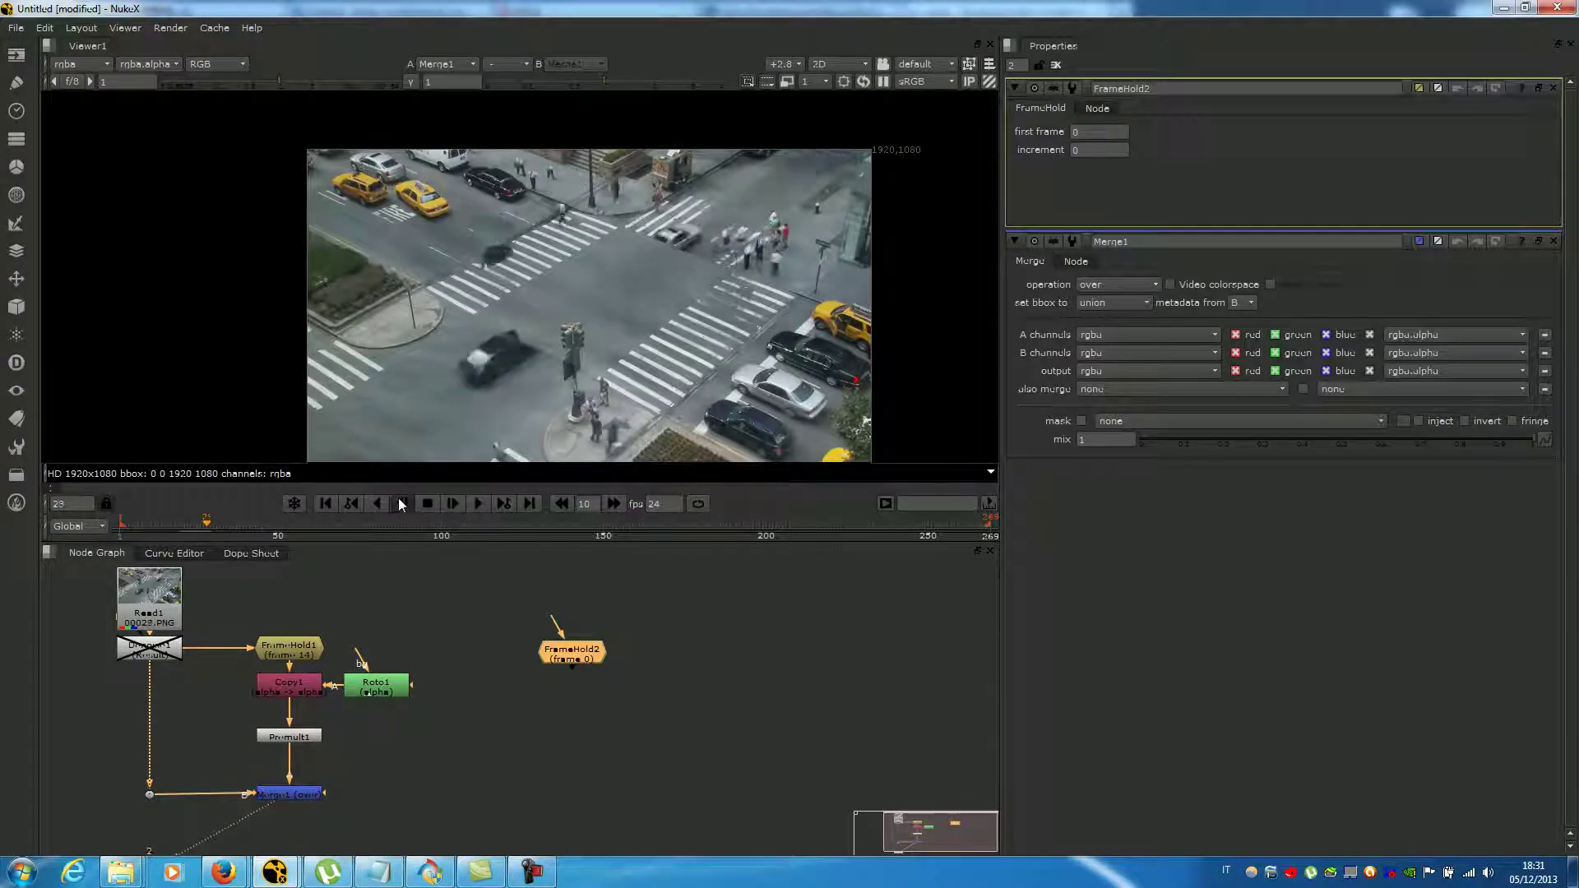
left_click(454, 503)
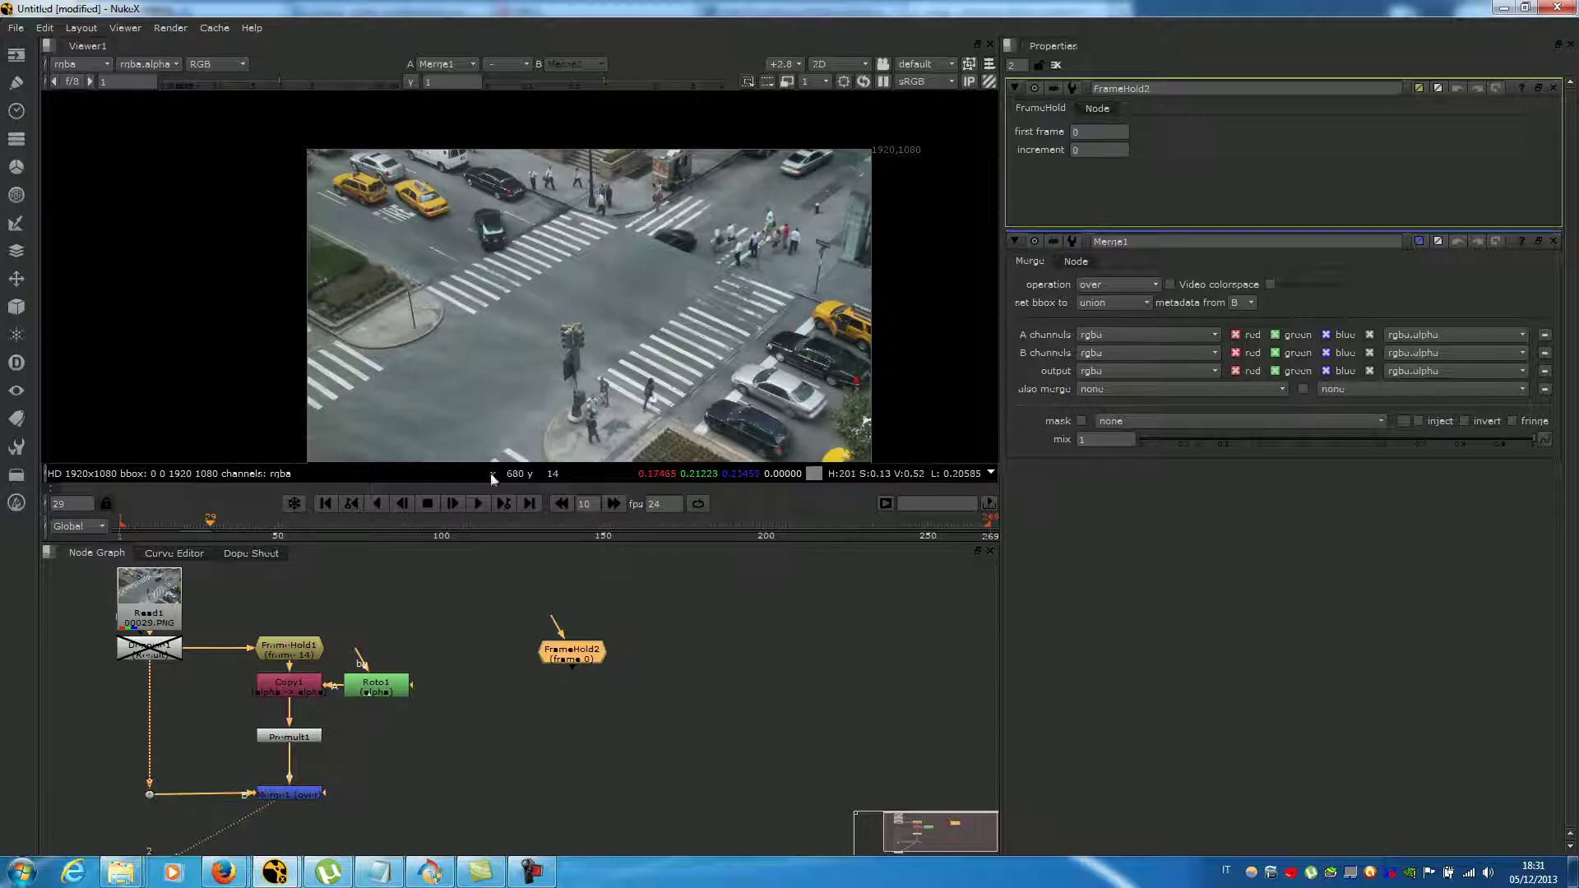
left_click(407, 499)
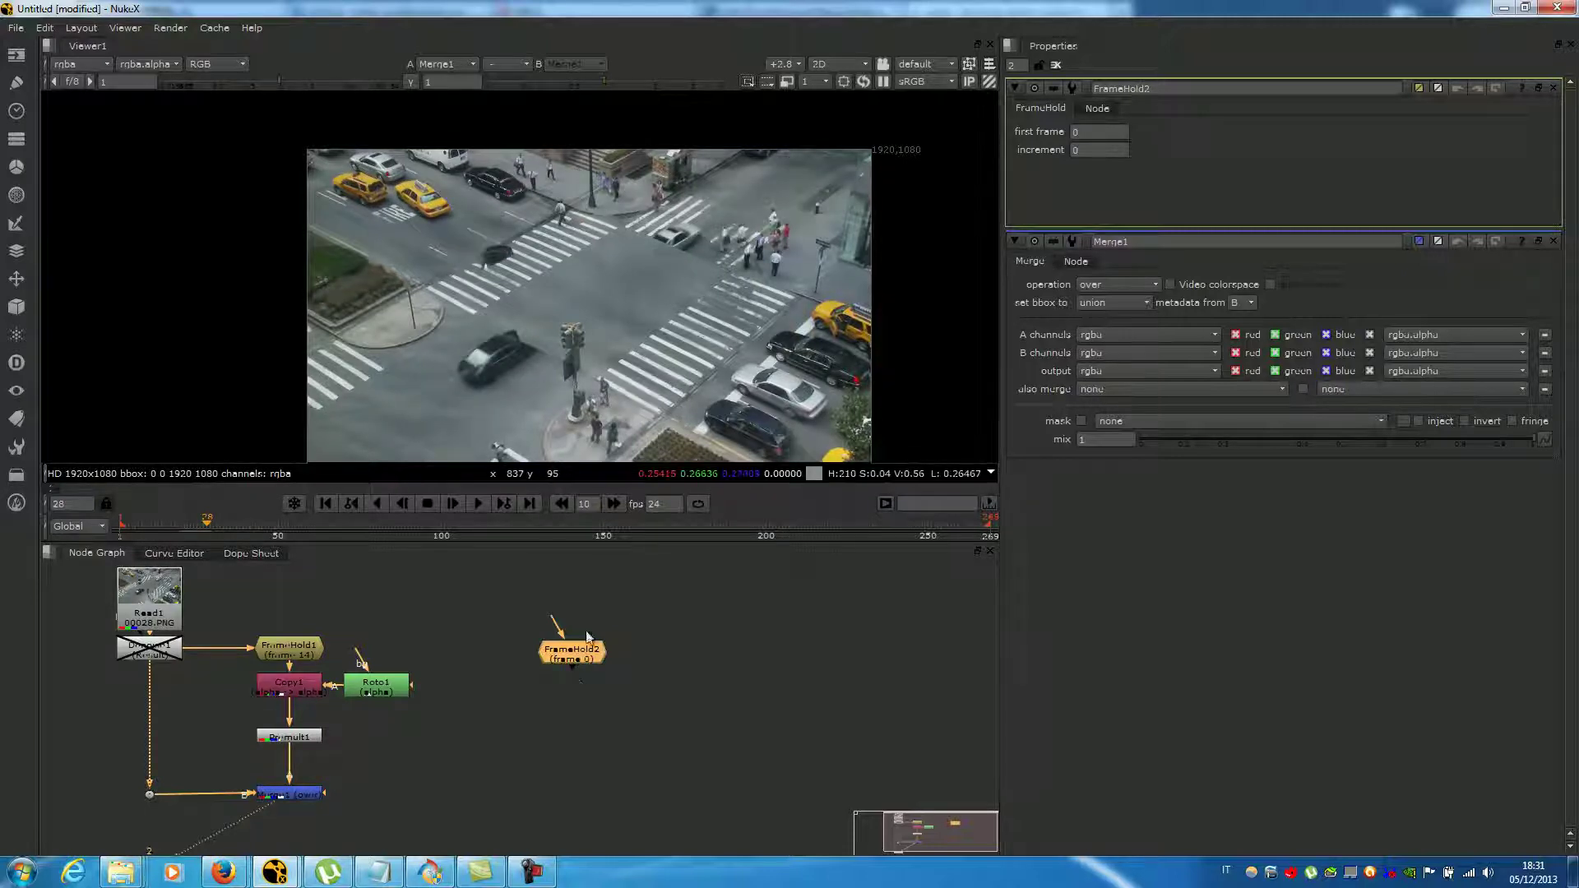
left_click(1074, 132)
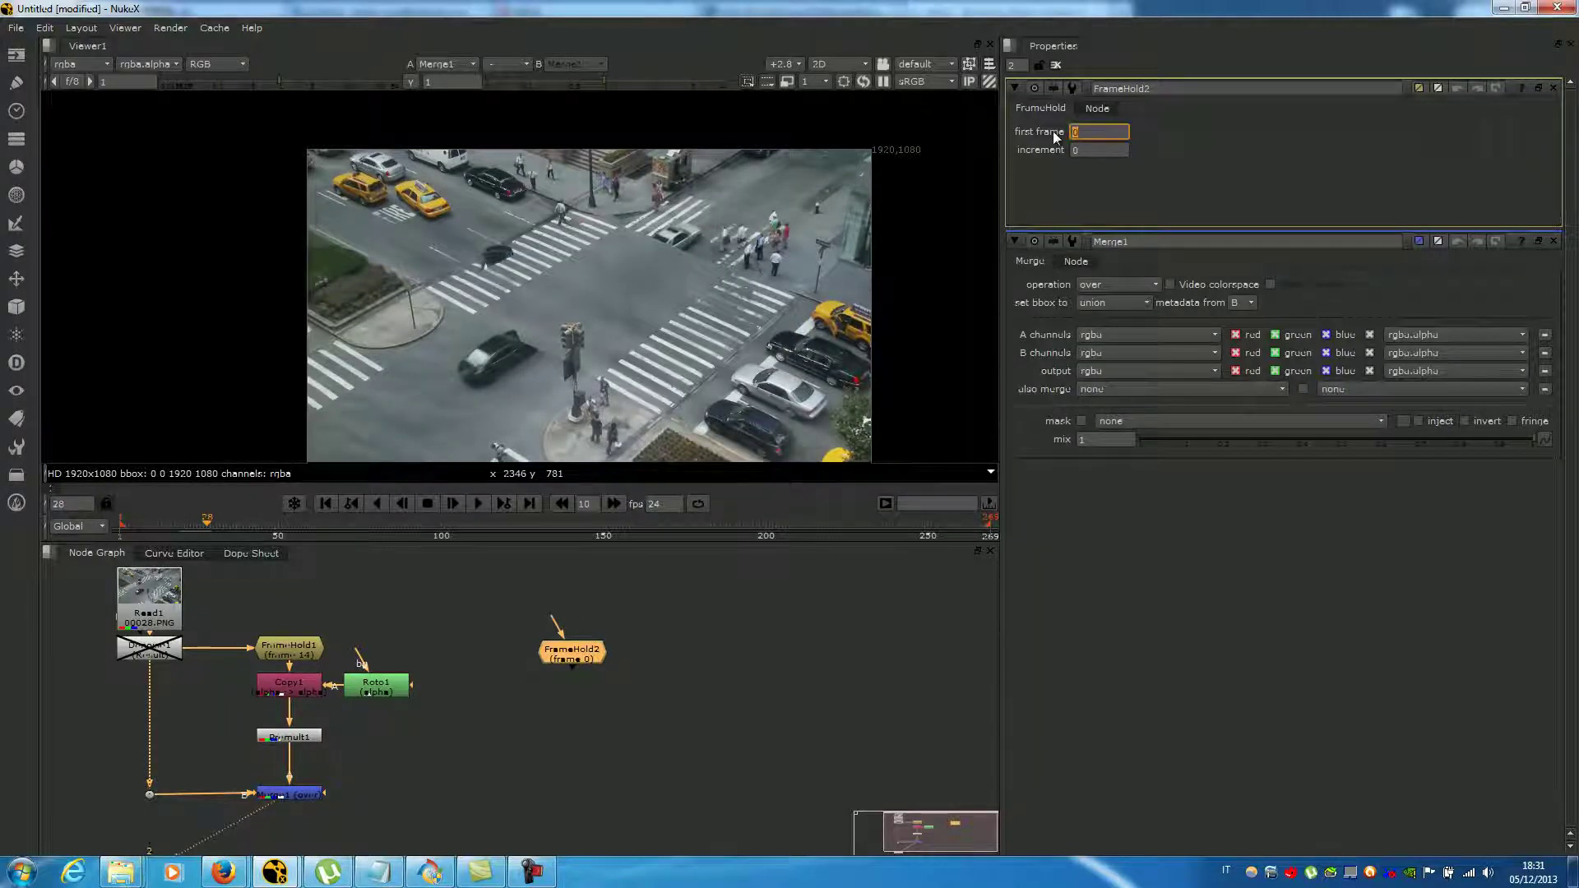
type("28")
left_click(662, 649)
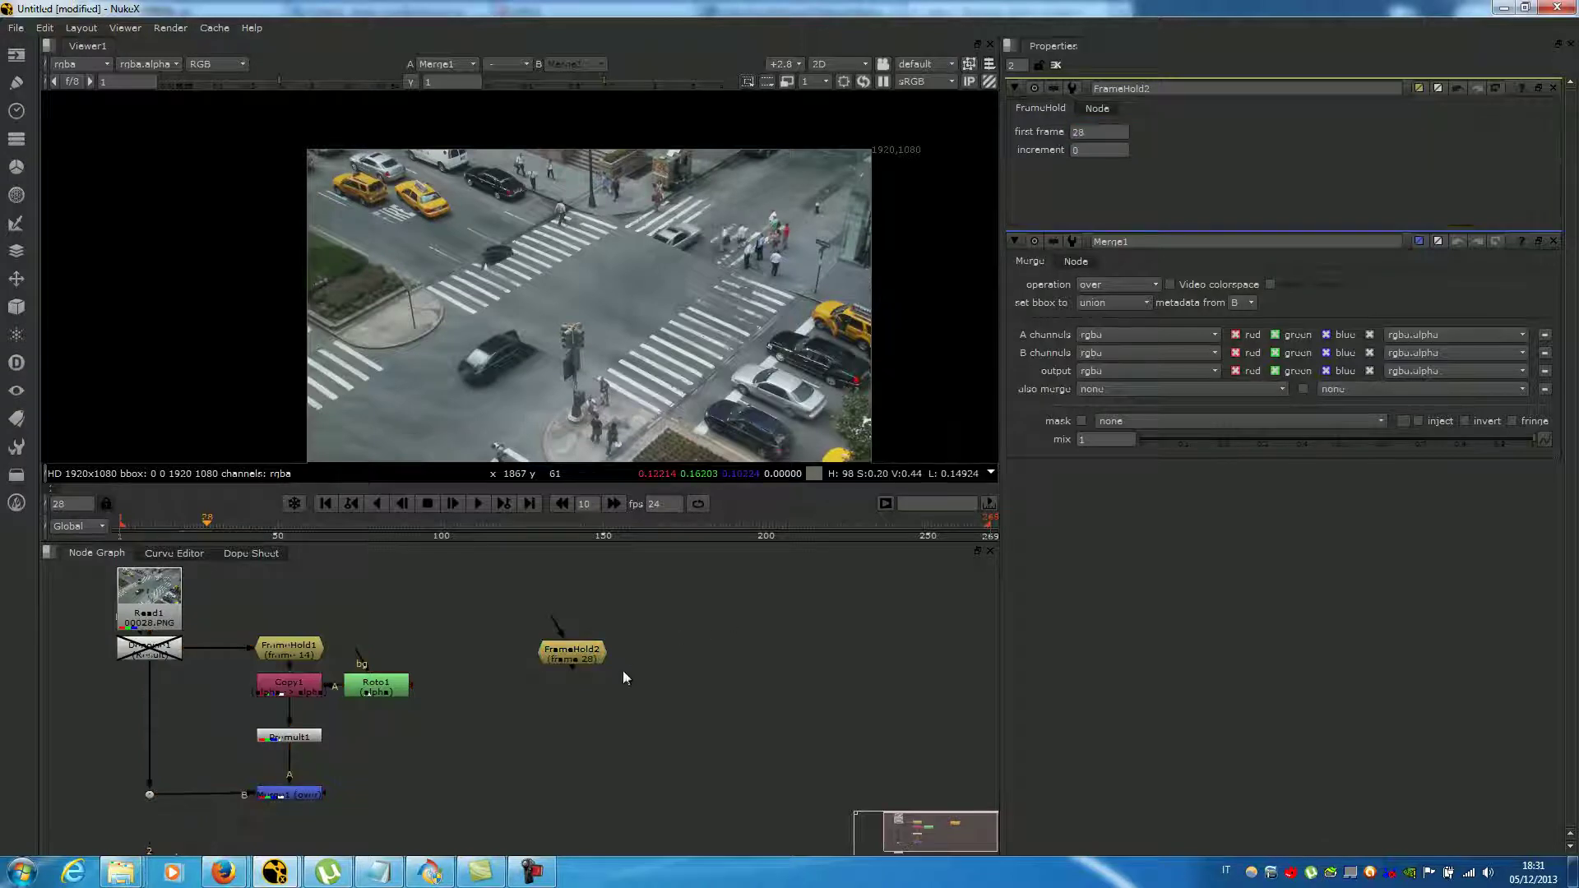
- Connect FrameHold2's input to the disabled Denoise1 node and add an unconnected Roto node just below FrameHold2
left_click_drag(558, 627, 150, 647)
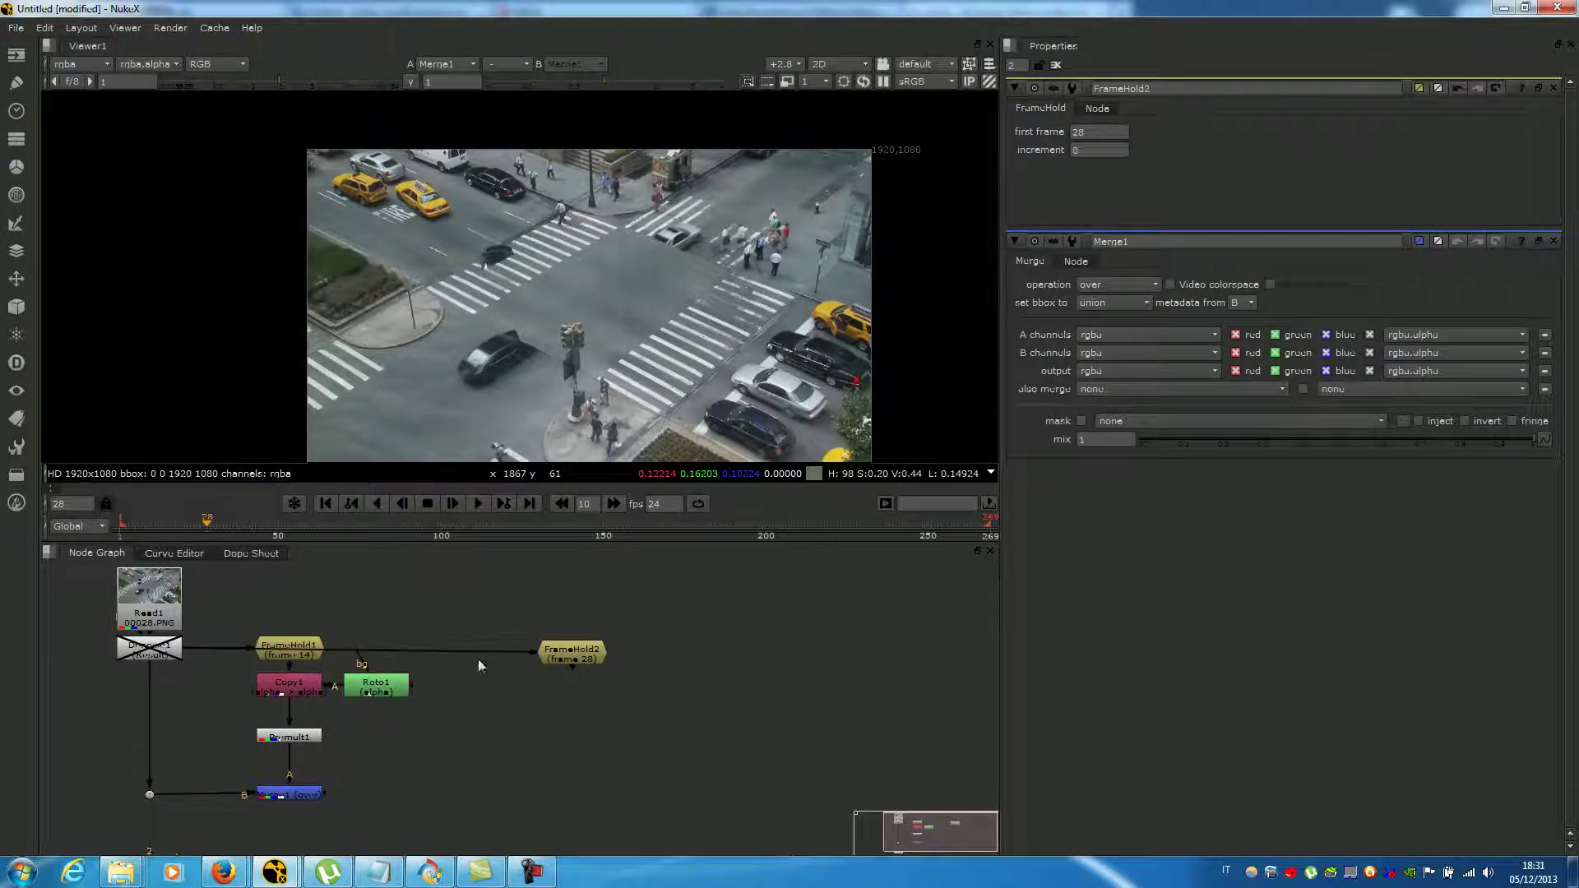
key("Tab")
type("RotoPaint")
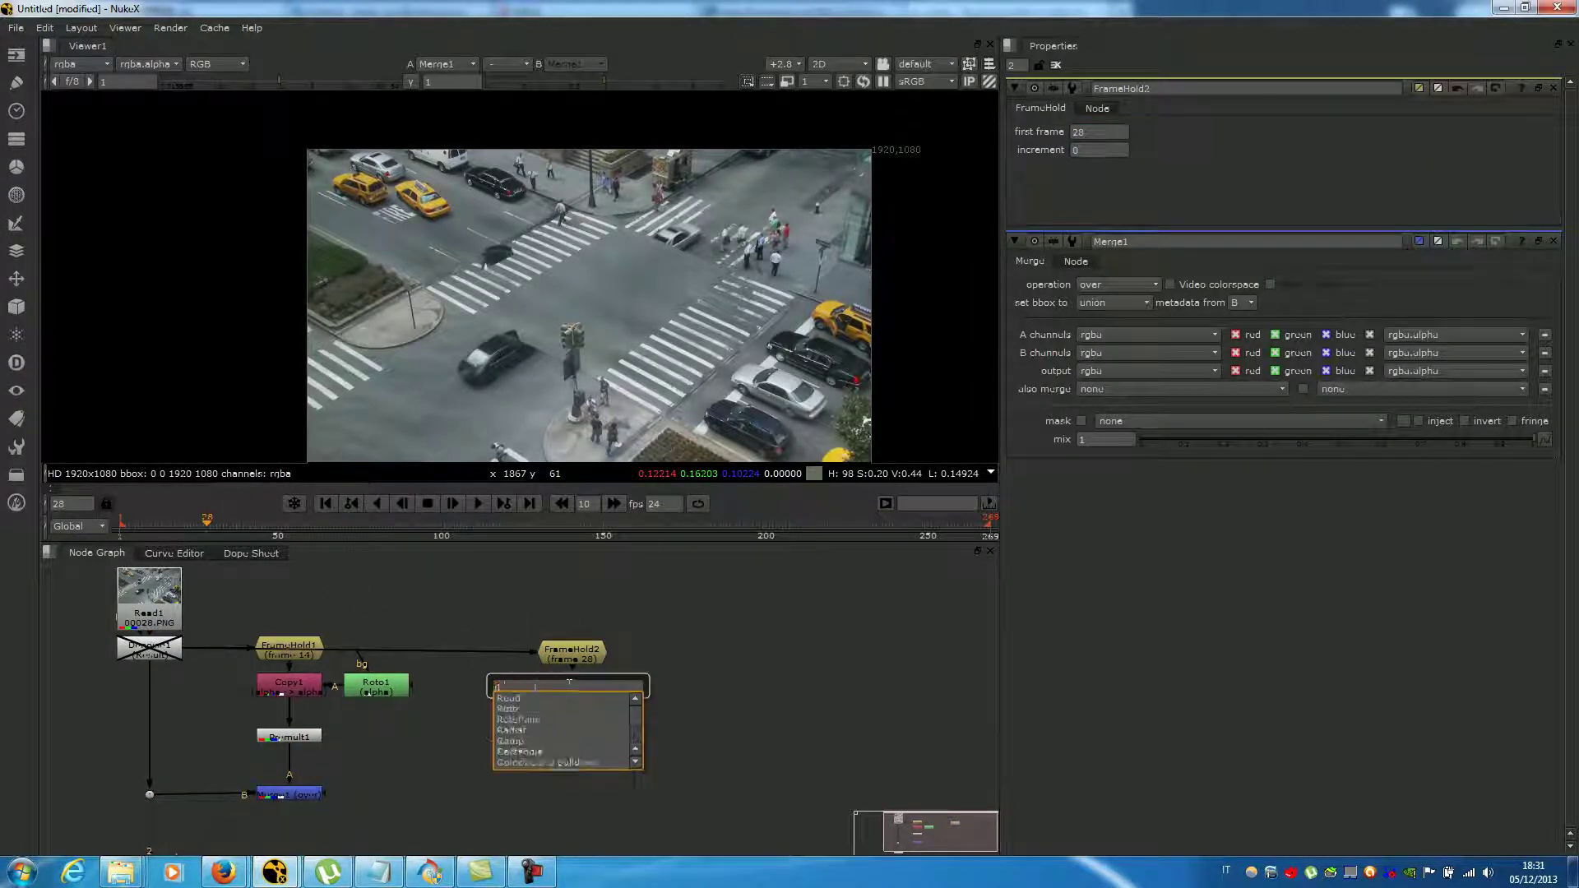
left_click(518, 698)
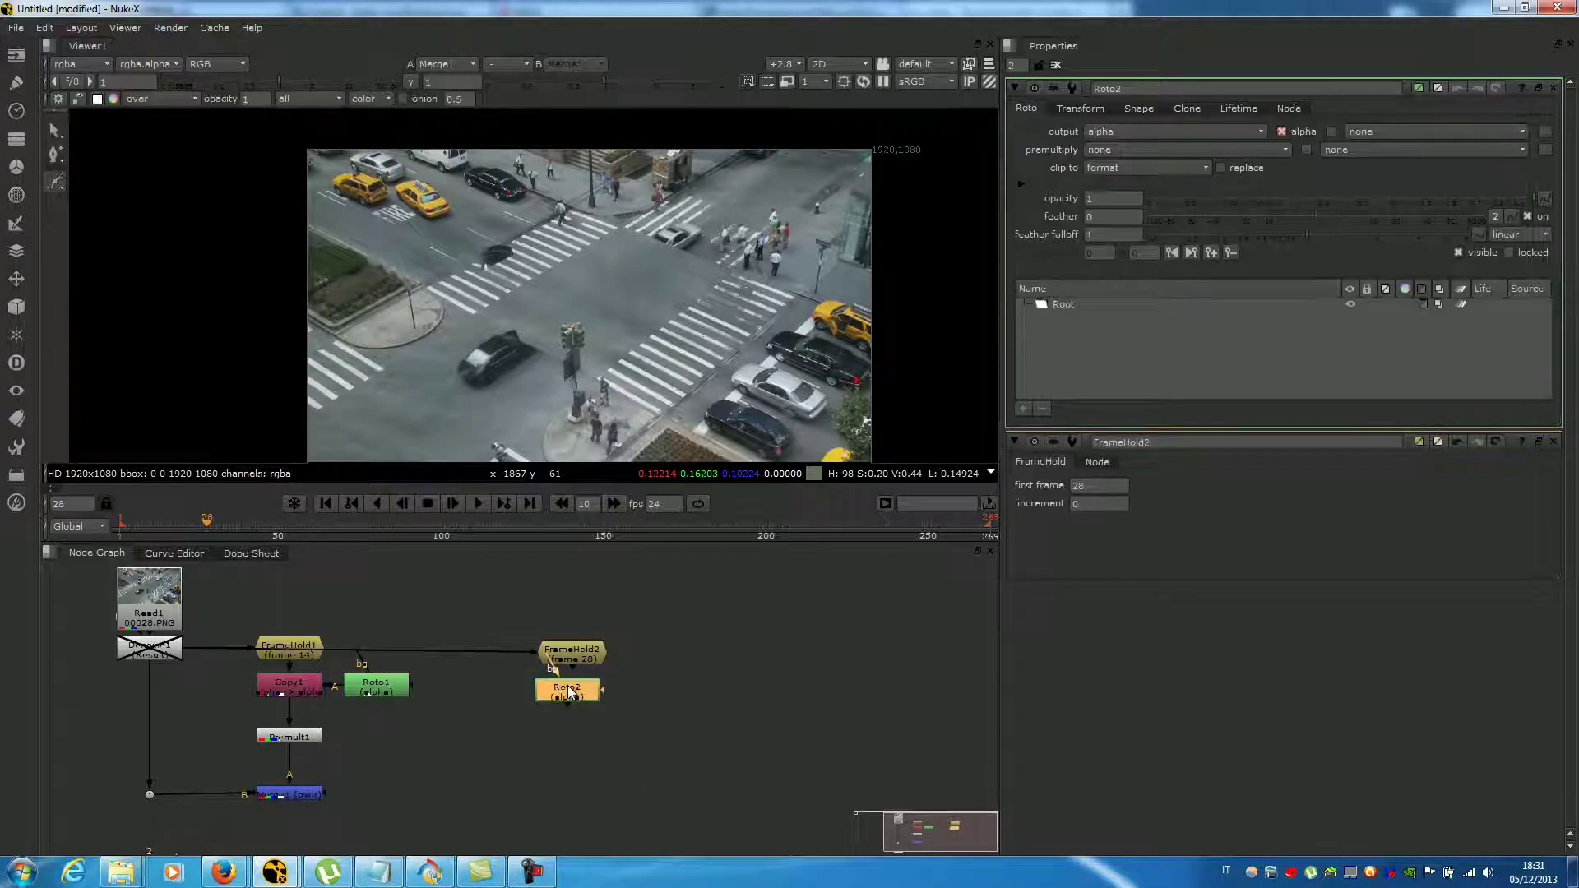
- Draw a closed Bezier roto shape around the crosswalk beside the traffic light, following the curb and the road edge
scroll(737, 294, "up", 3)
scroll(637, 327, "up", 4)
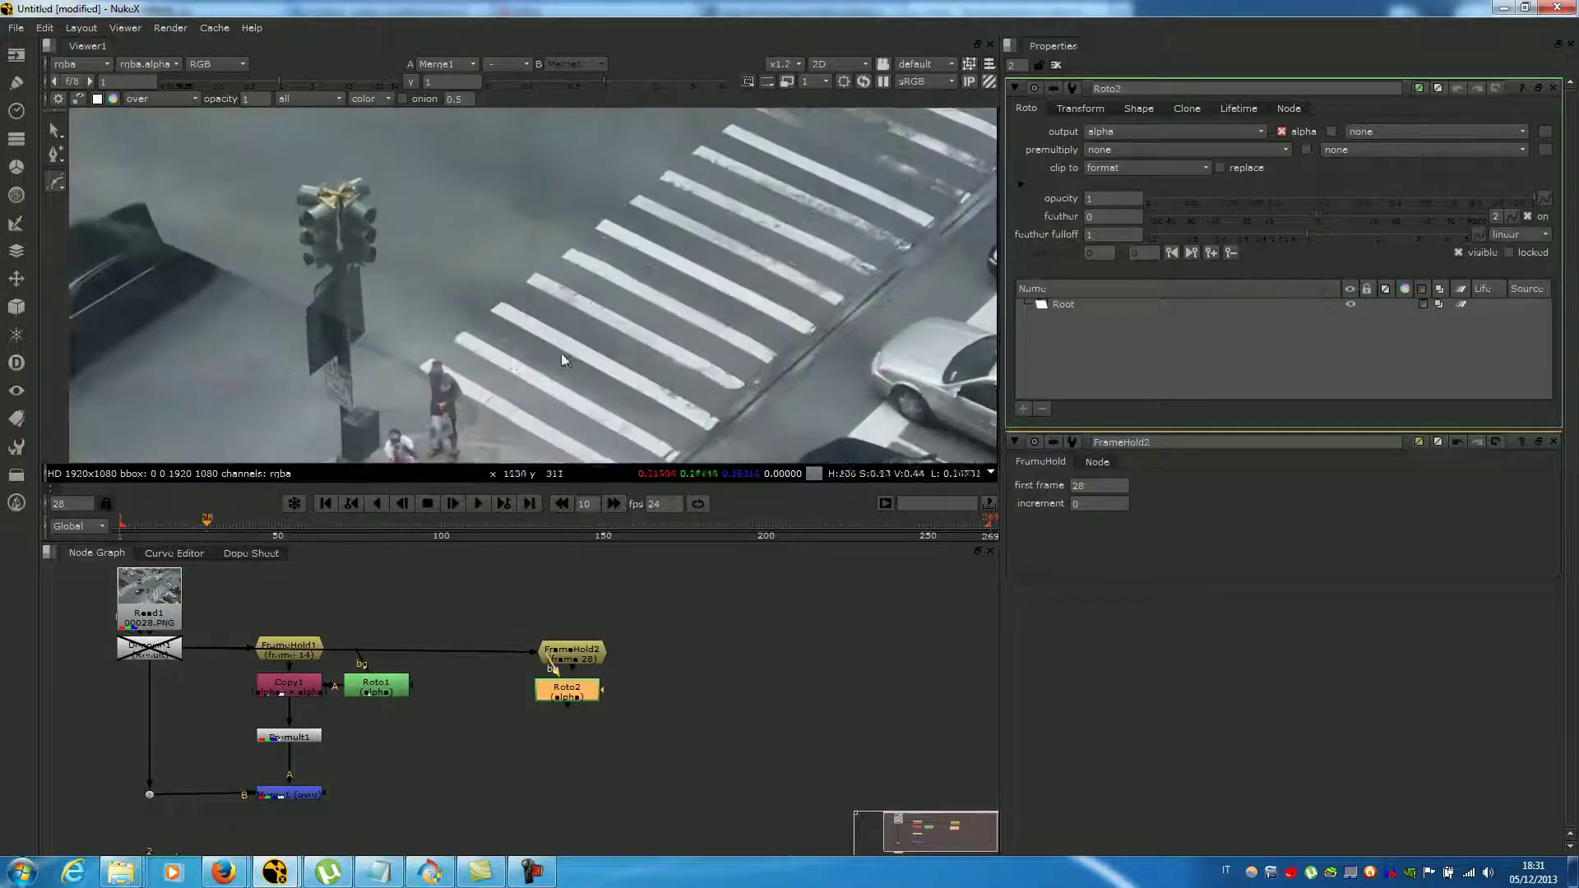
left_click(417, 348)
left_click(448, 361)
left_click(480, 412)
left_click(511, 432)
scroll(588, 411, "down", 3)
left_click(593, 445)
middle_click_drag(703, 377, 703, 334)
left_click(622, 416)
left_click(891, 177)
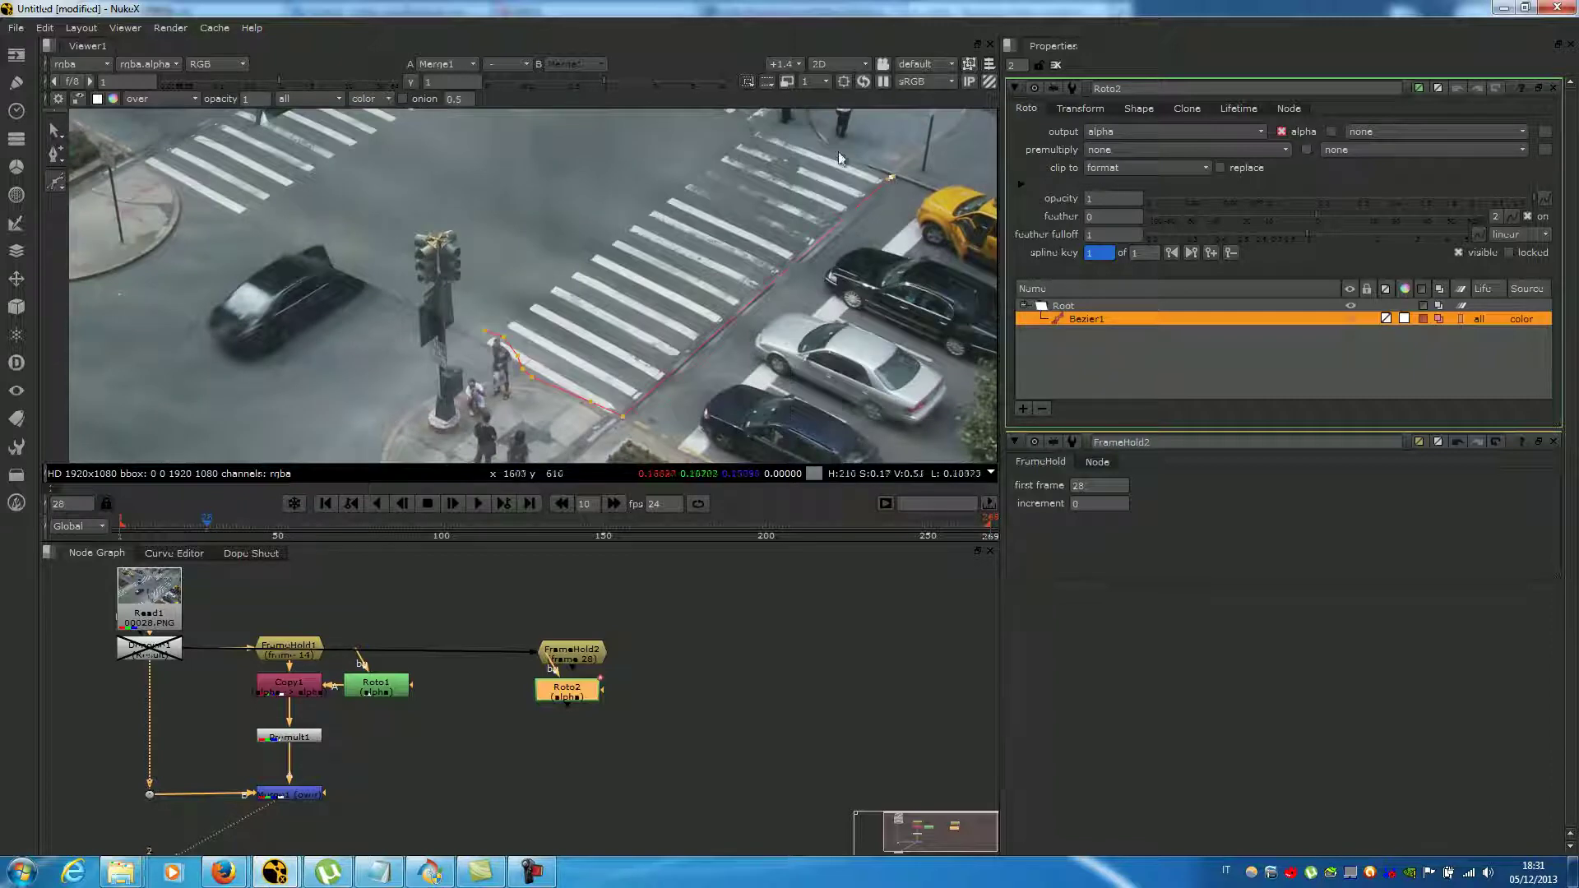
left_click(750, 121)
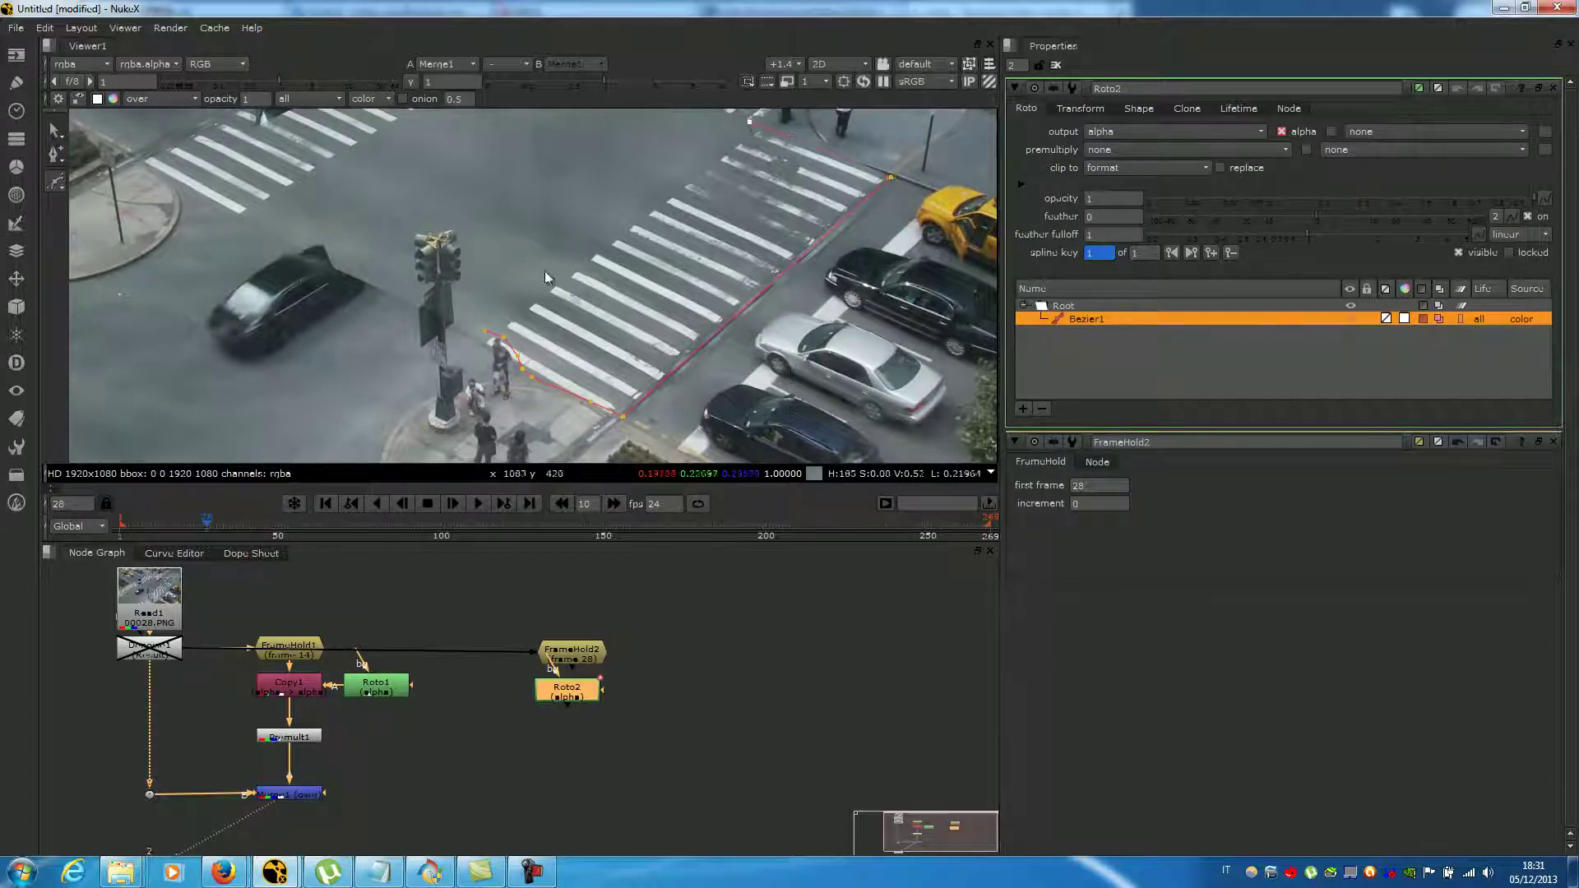
left_click(485, 333)
- Move Roto2 to the side and add a Copy node under FrameHold2
left_click_drag(566, 688, 632, 686)
left_click(564, 707)
key("Tab")
type("copy")
key("Return")
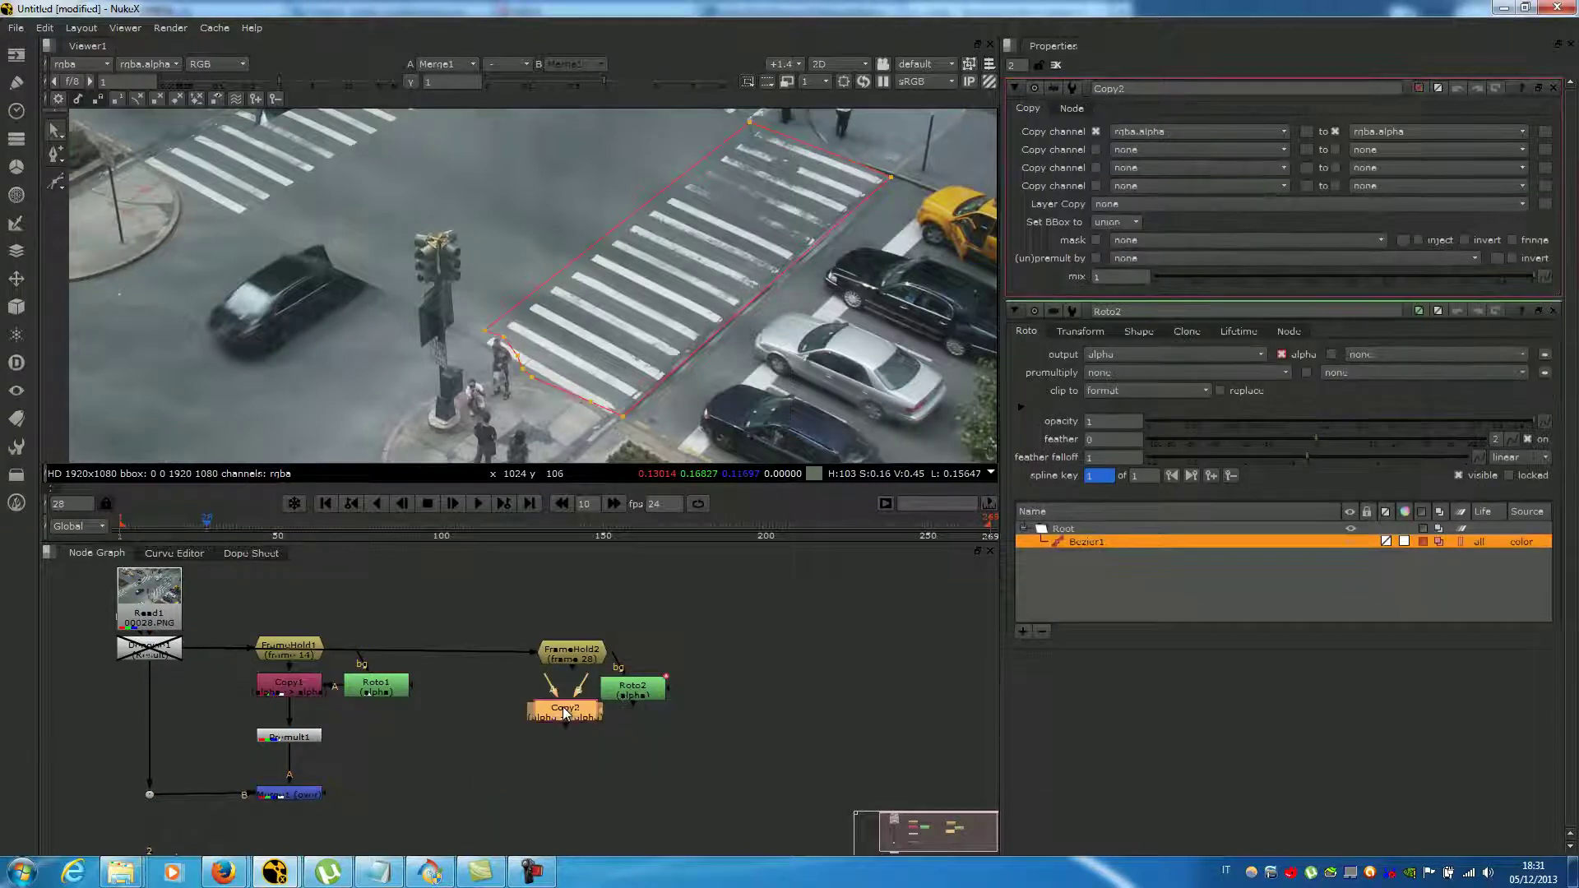
- Wire Copy2 with FrameHold2 as B and Roto2 as A, and align the nodes in the second branch
left_click_drag(550, 691, 565, 650)
left_click(633, 691)
left_click(574, 705)
left_click_drag(574, 706, 656, 686)
left_click(656, 707)
left_click(576, 689)
- Add a Premult node directly after Copy2
key("Tab")
type("prem")
key("Return")
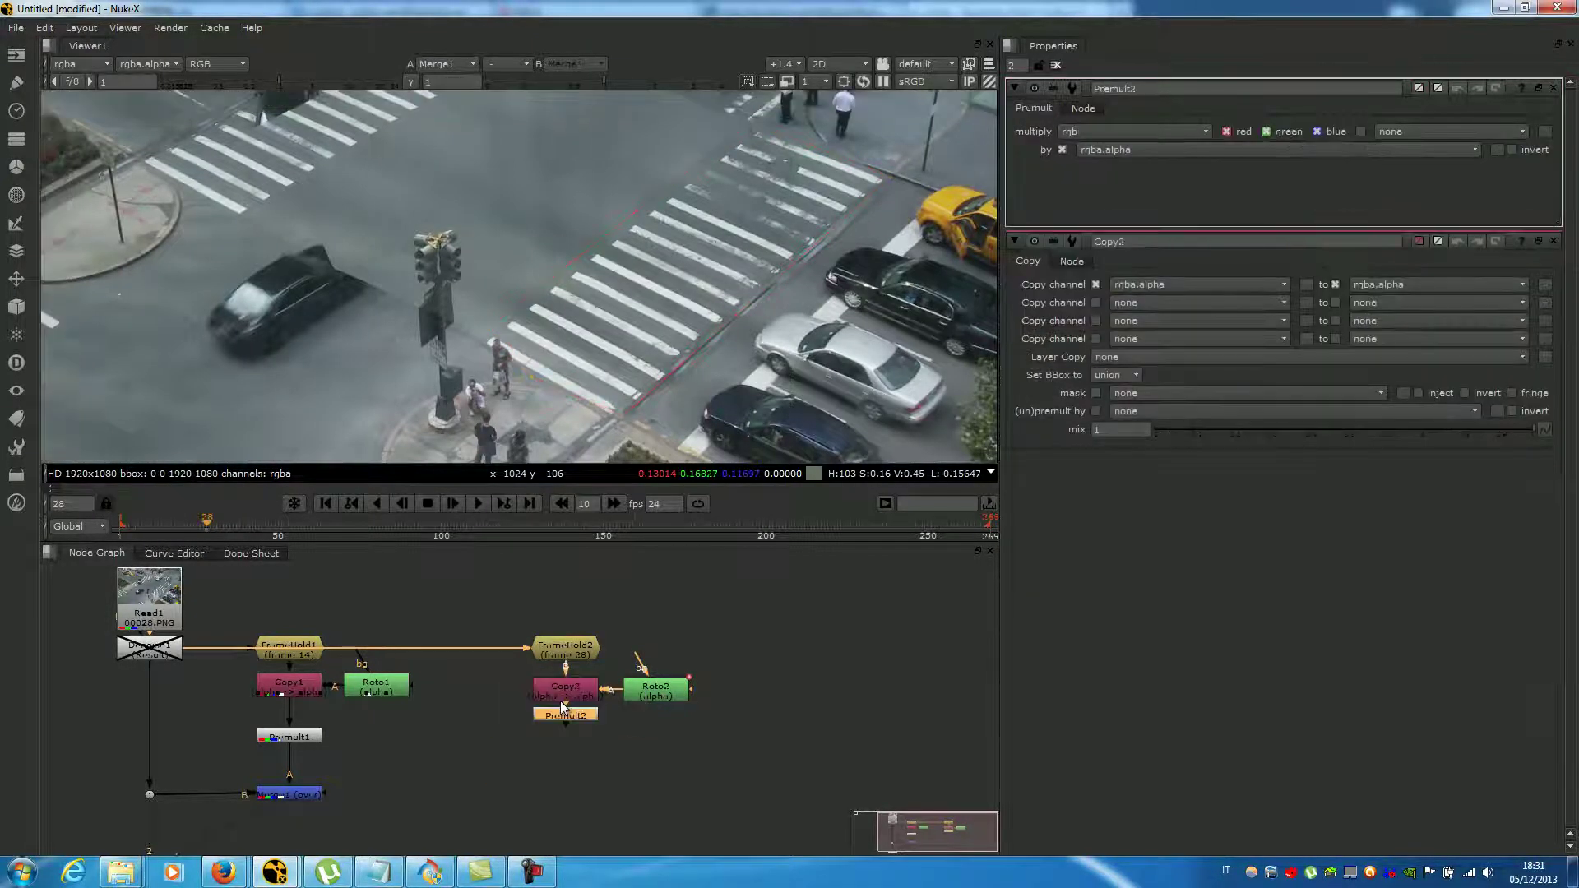
- Add a second Merge node with Premult2 as A and the output of Merge1 as B
key("Tab")
type("merge")
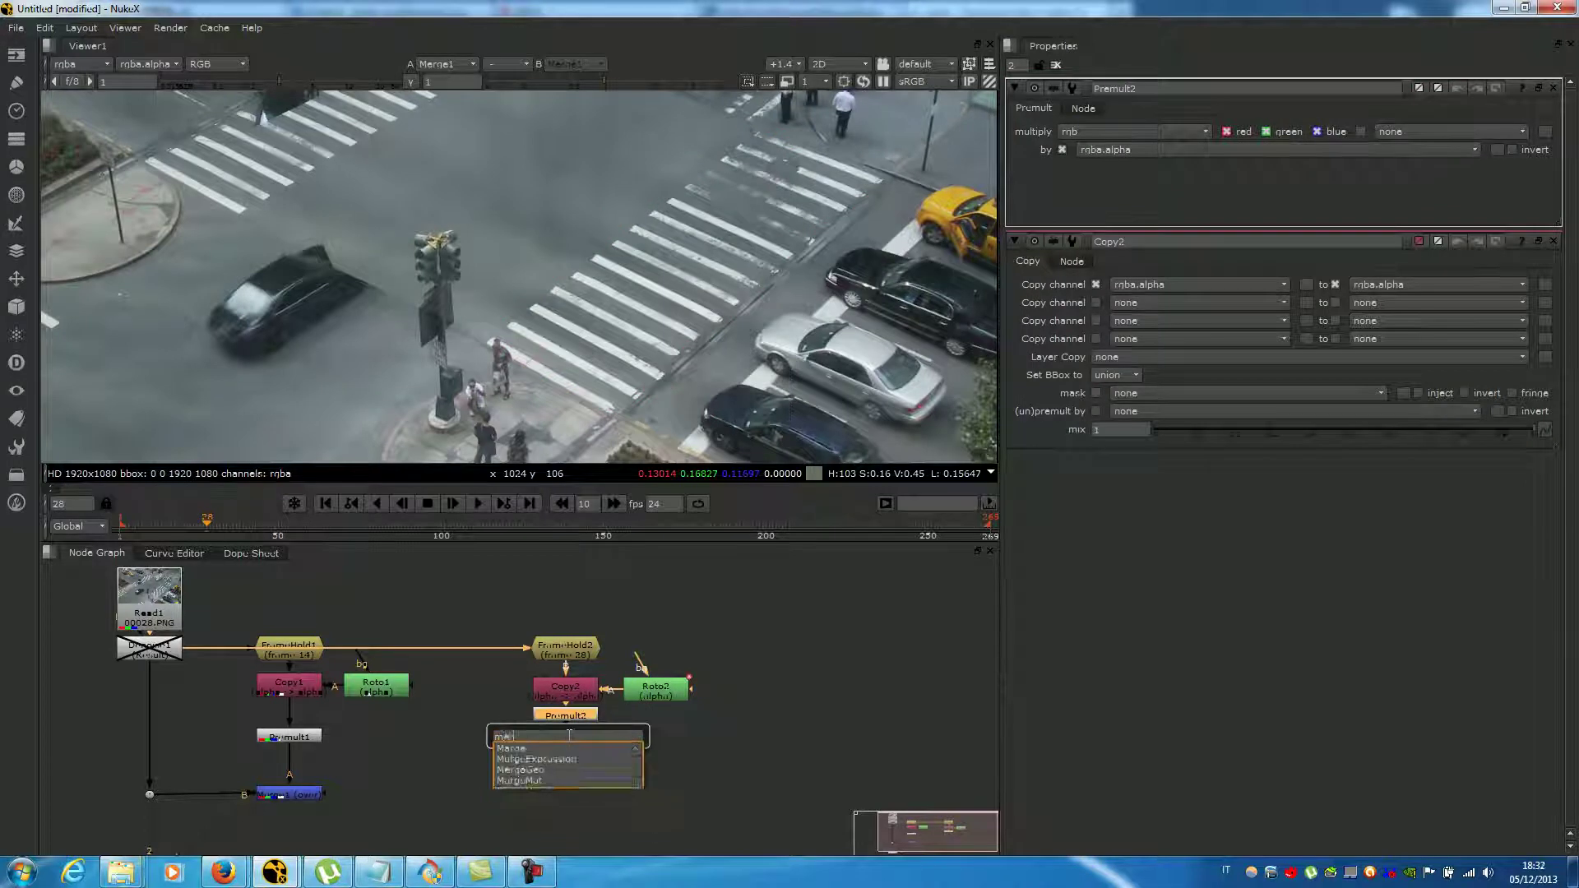
key("Return")
left_click_drag(666, 714, 304, 795)
scroll(585, 773, "down", 2)
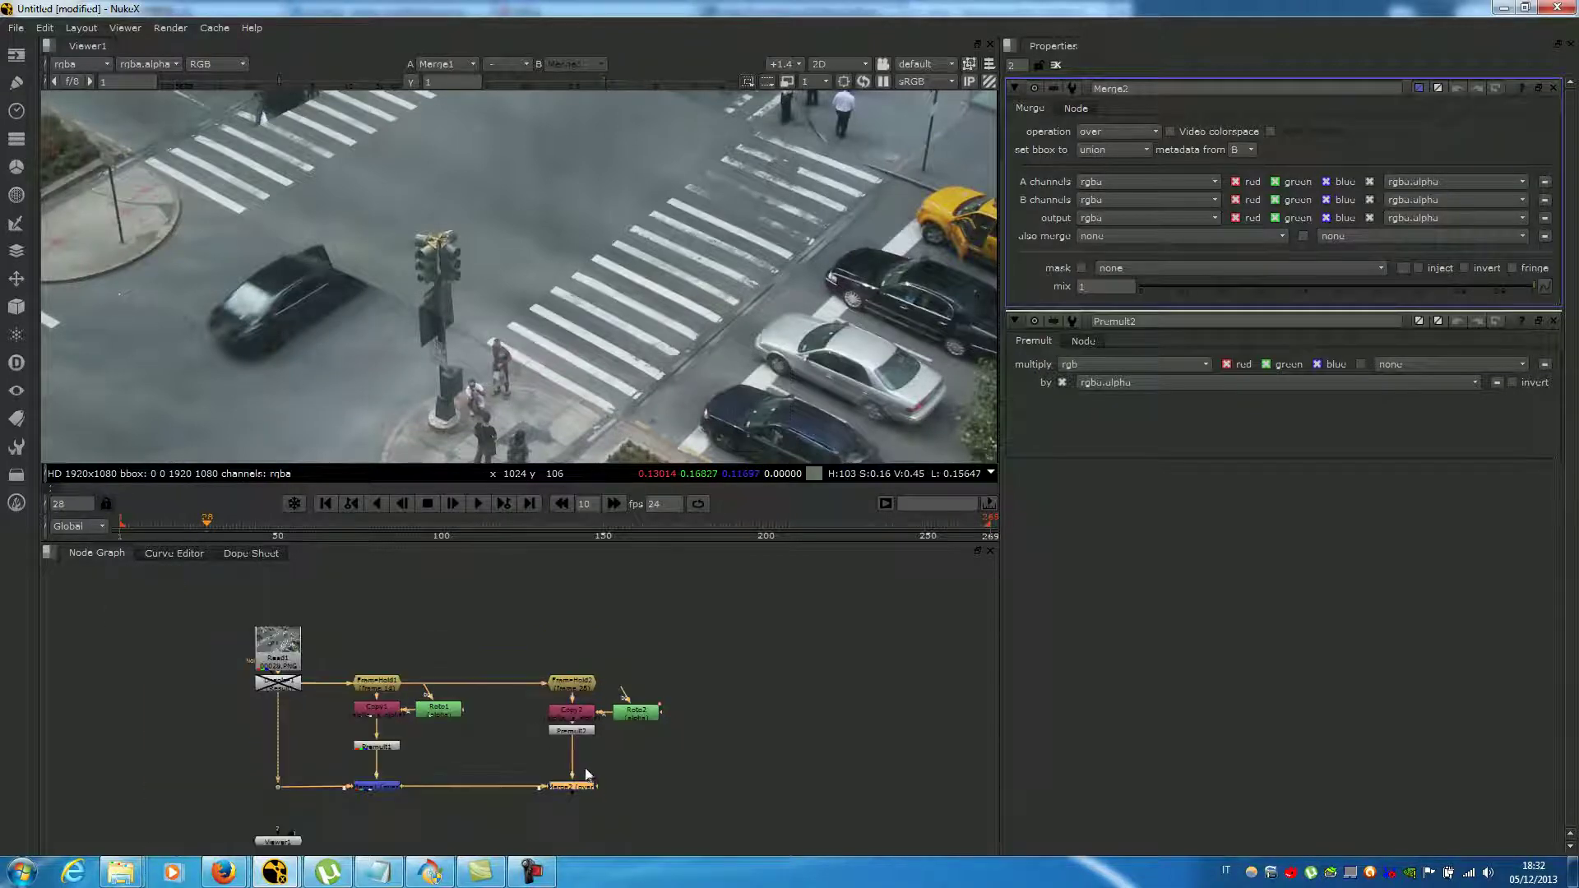
- Move the entire second patch branch, from FrameHold2 down to Merge2, closer to the first branch
middle_click_drag(482, 765, 466, 737)
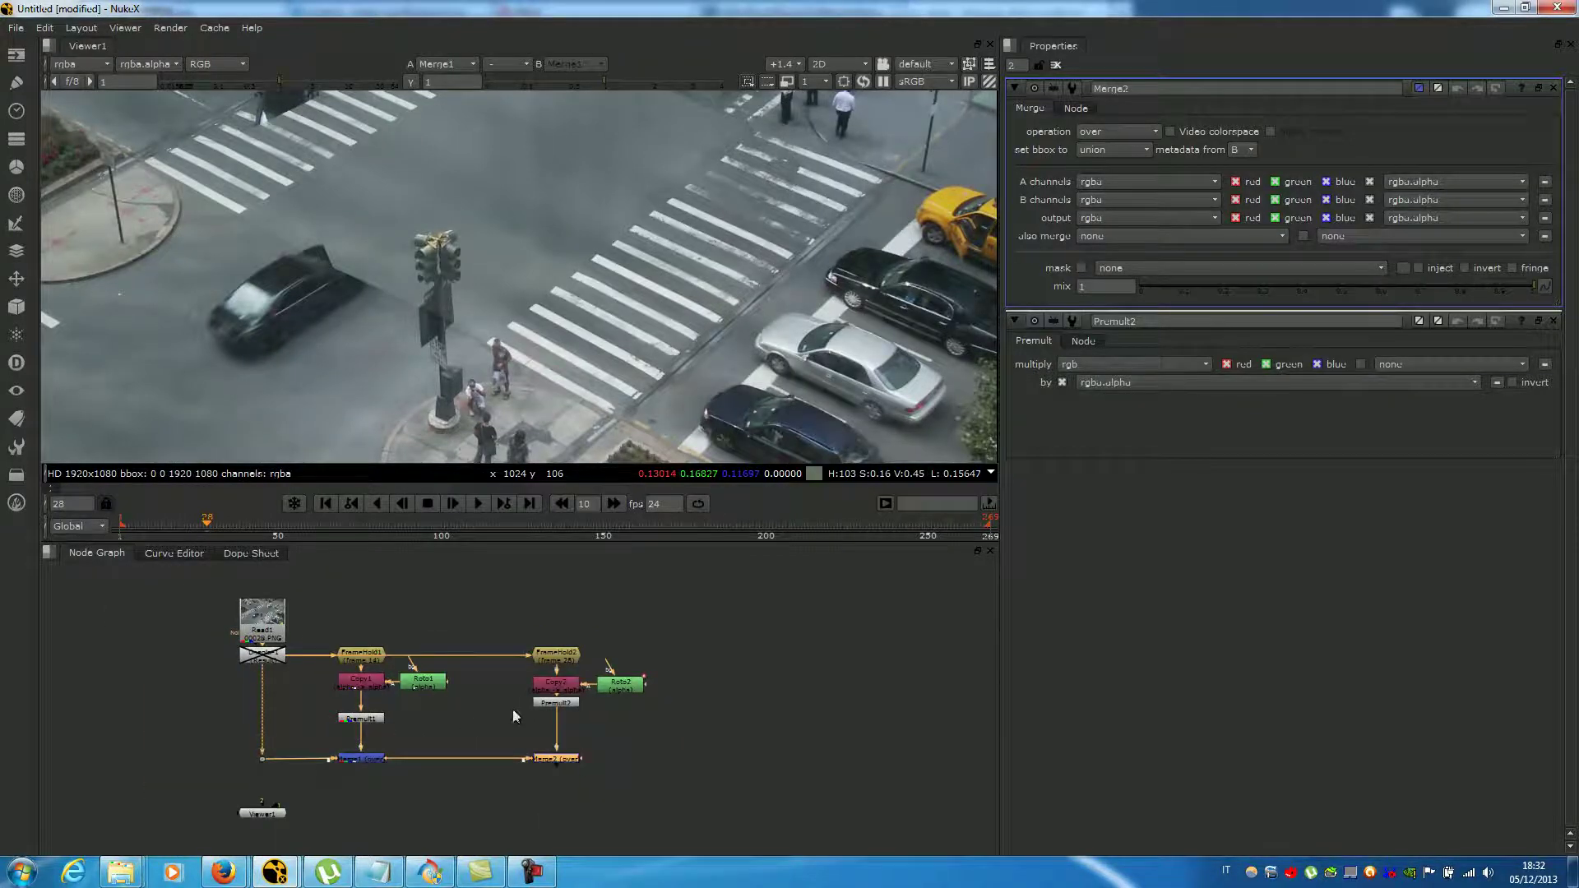
middle_click_drag(690, 694, 439, 721)
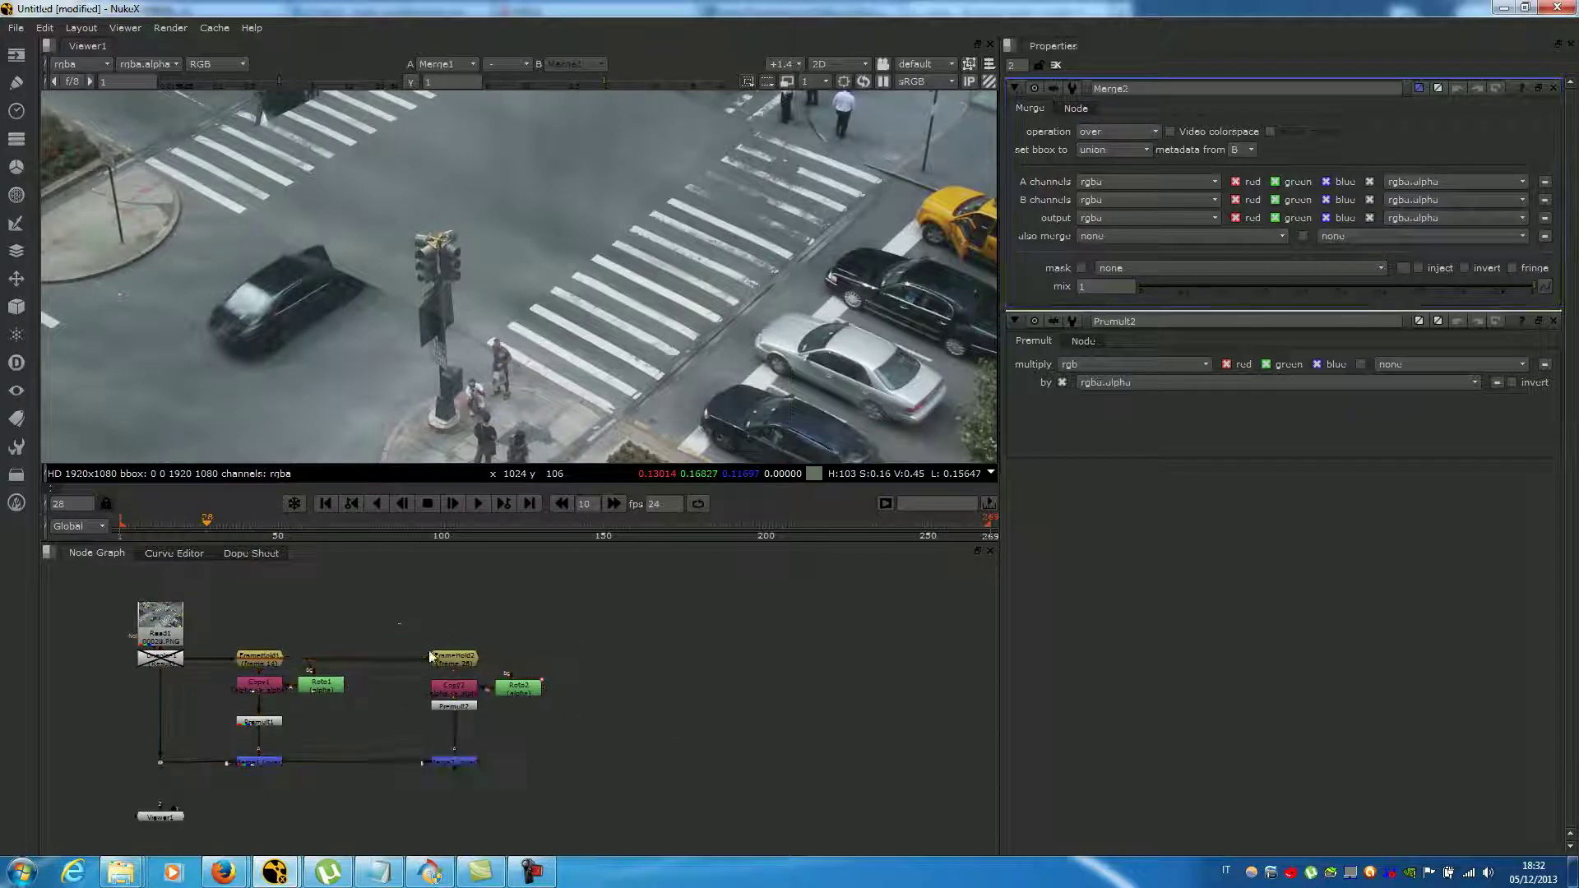
left_click_drag(398, 622, 565, 784)
left_click_drag(457, 764, 427, 767)
left_click(427, 767)
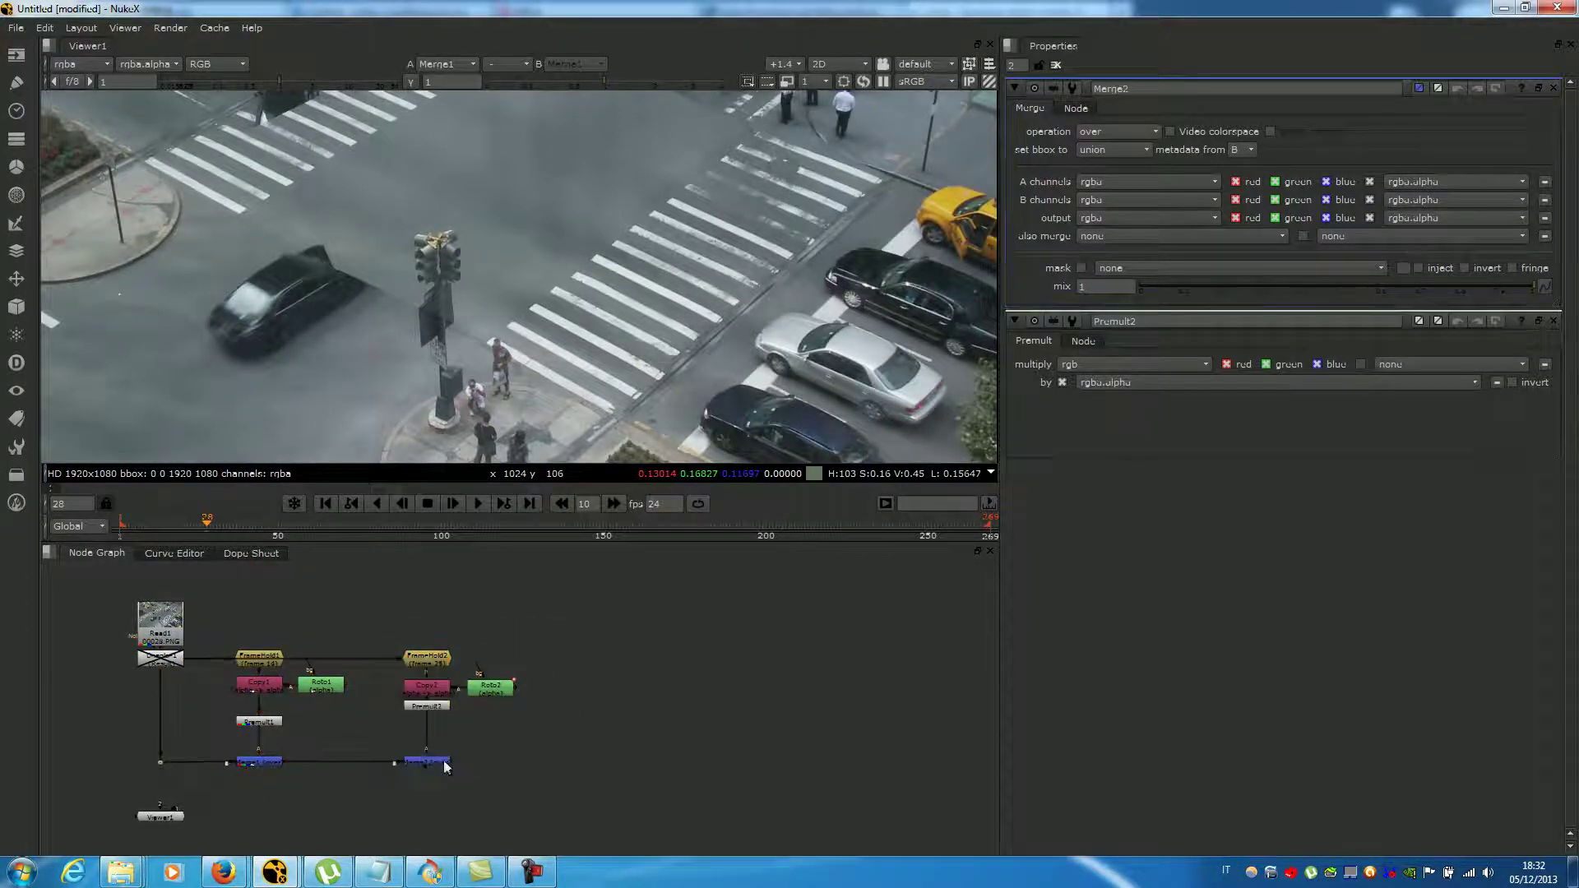
- View Merge2, play the shot to review the crosswalk patch, and return to frame 1
key("1")
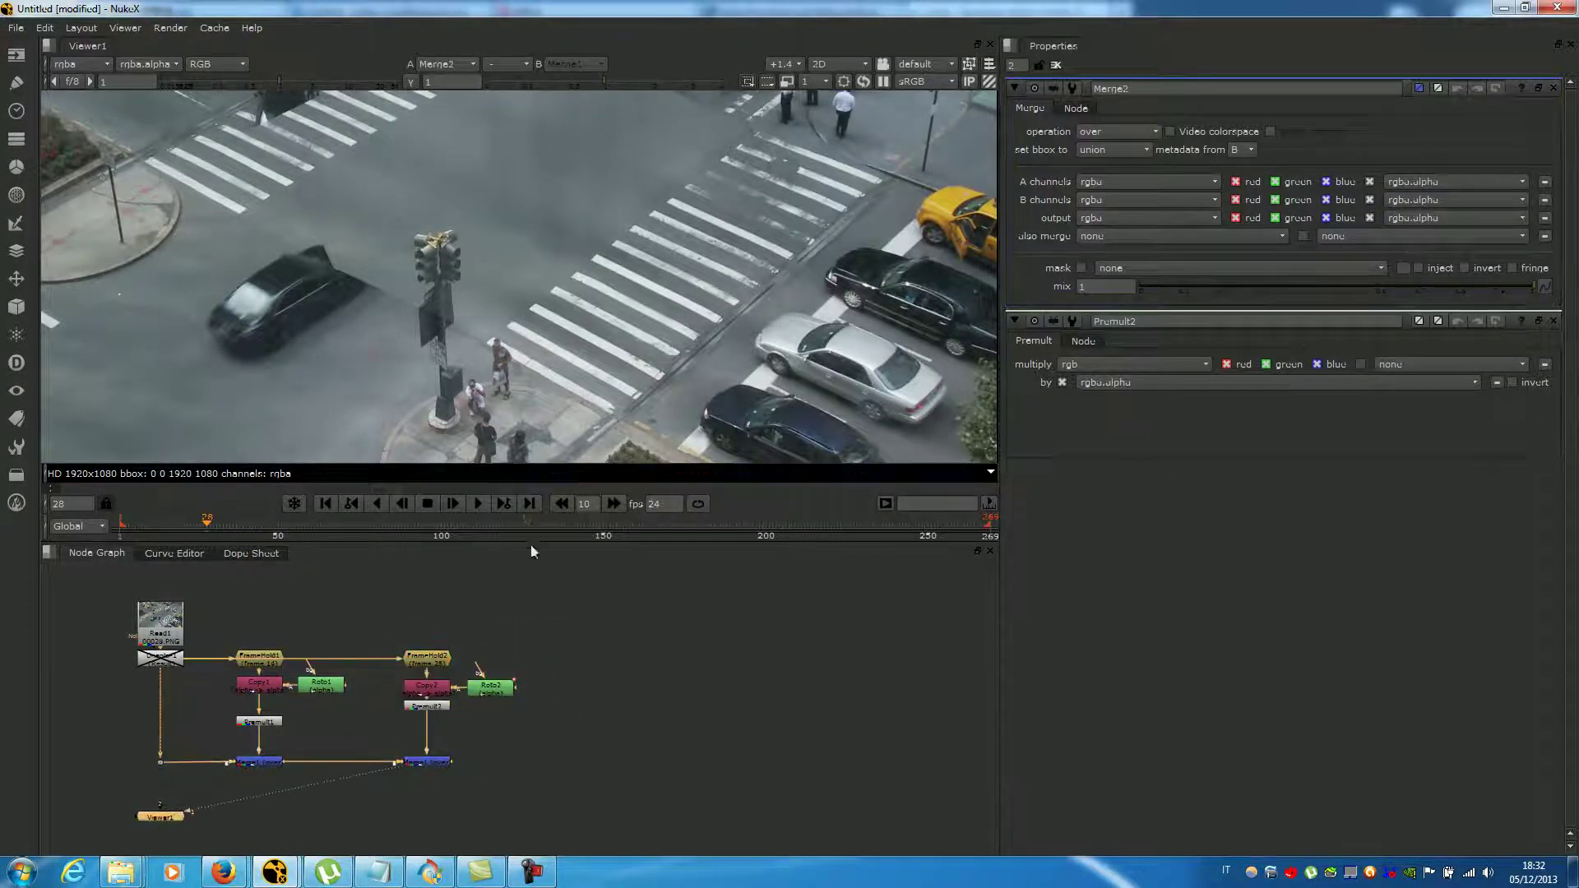
left_click(480, 504)
scroll(510, 299, "down", 2)
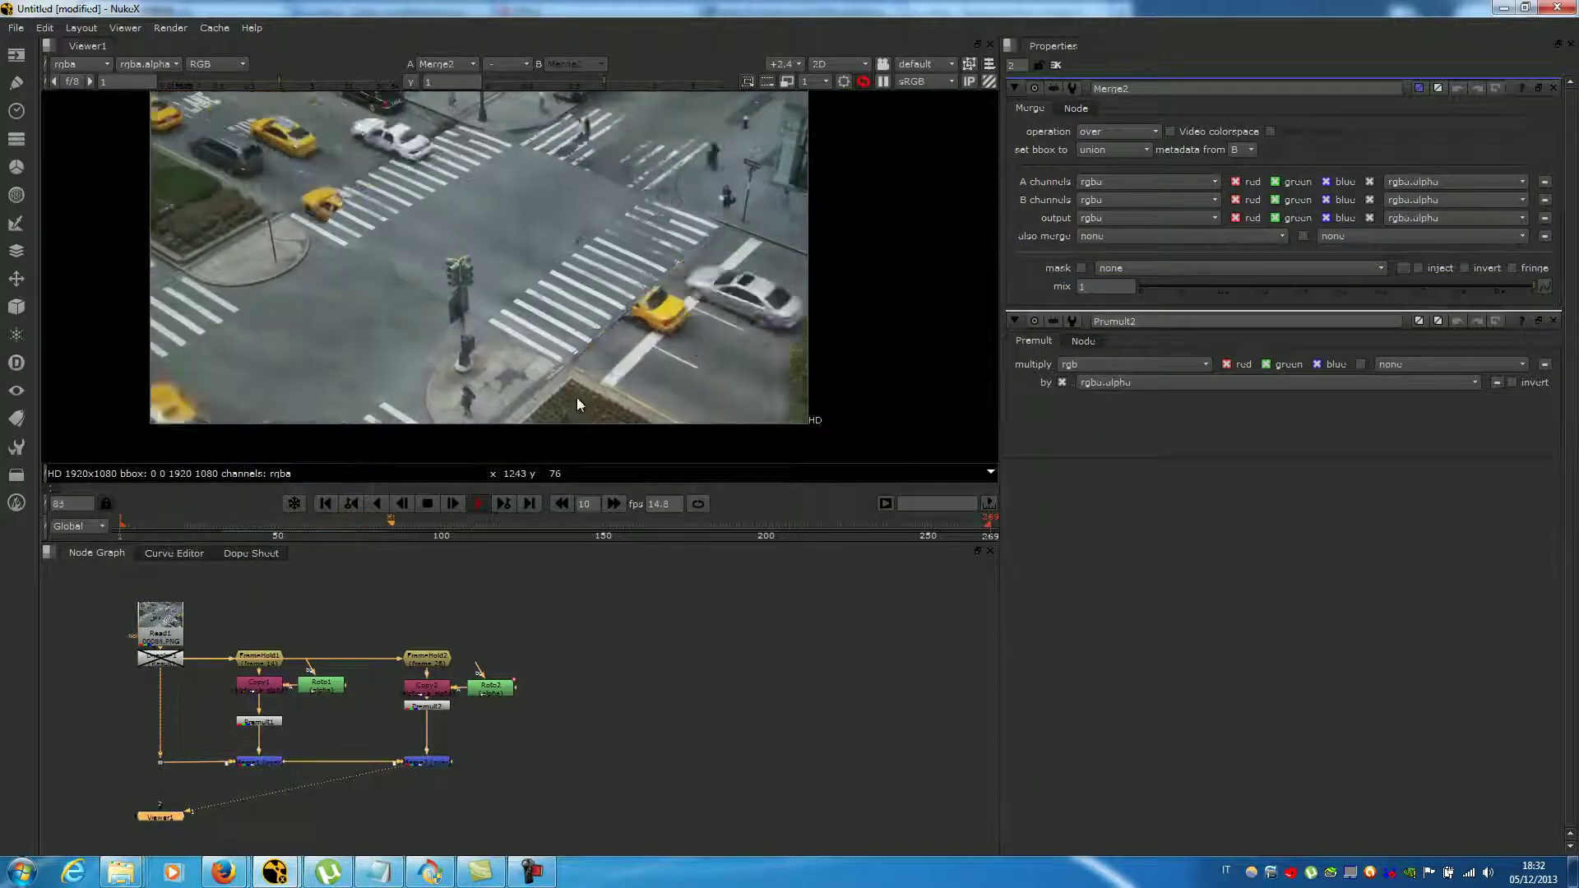
left_click(428, 503)
left_click_drag(444, 532, 120, 529)
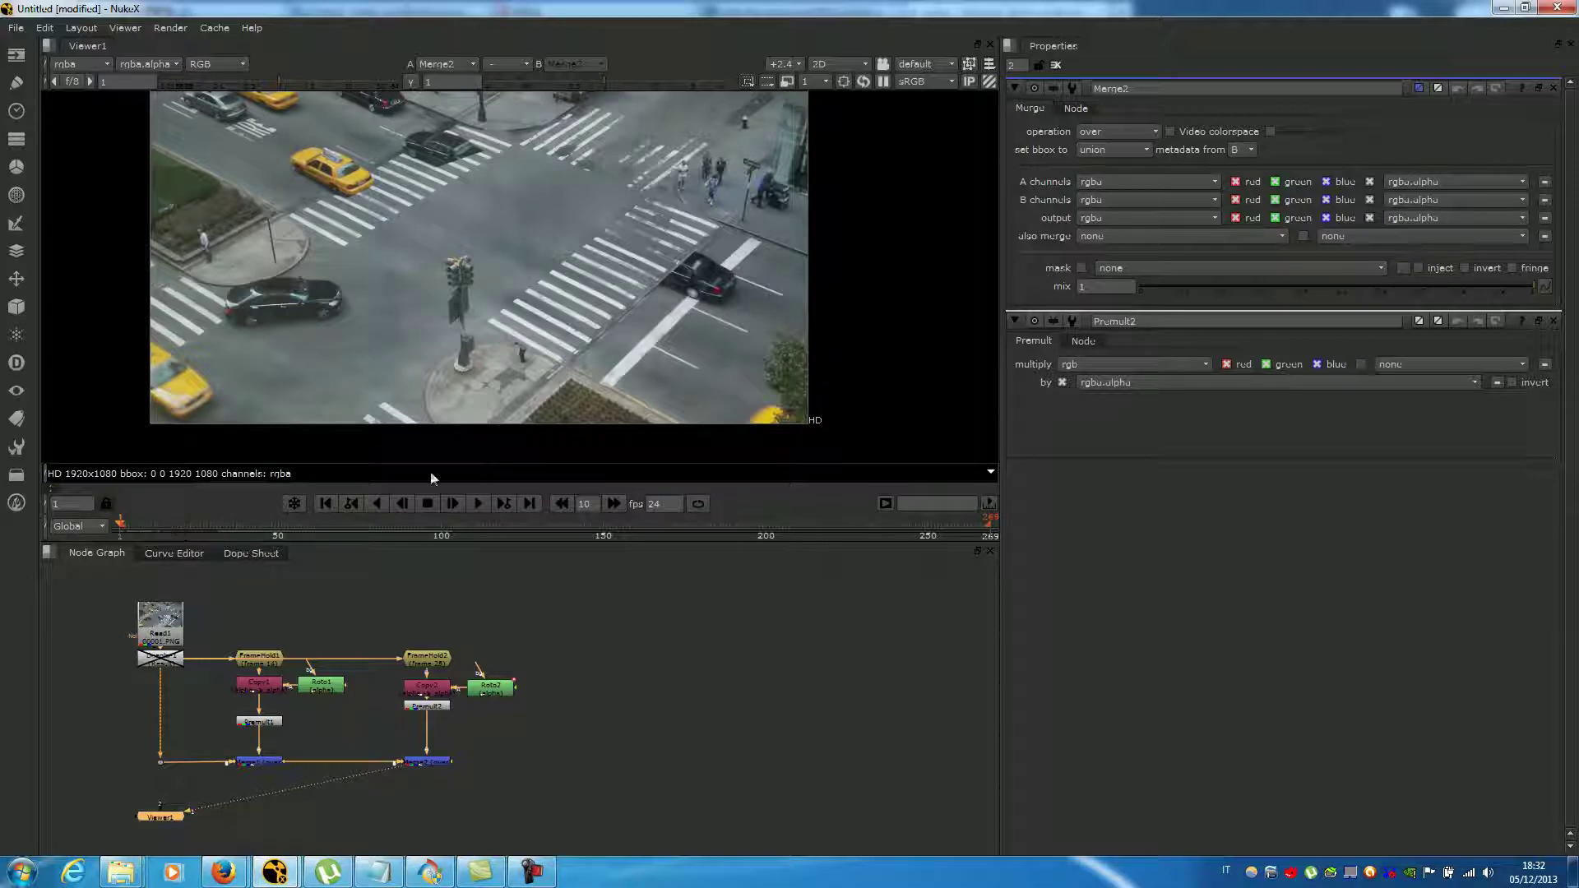
- Examine the far crosswalk and surrounding road up close while playing the shot, looking for further areas to patch
middle_click_drag(412, 227, 575, 334)
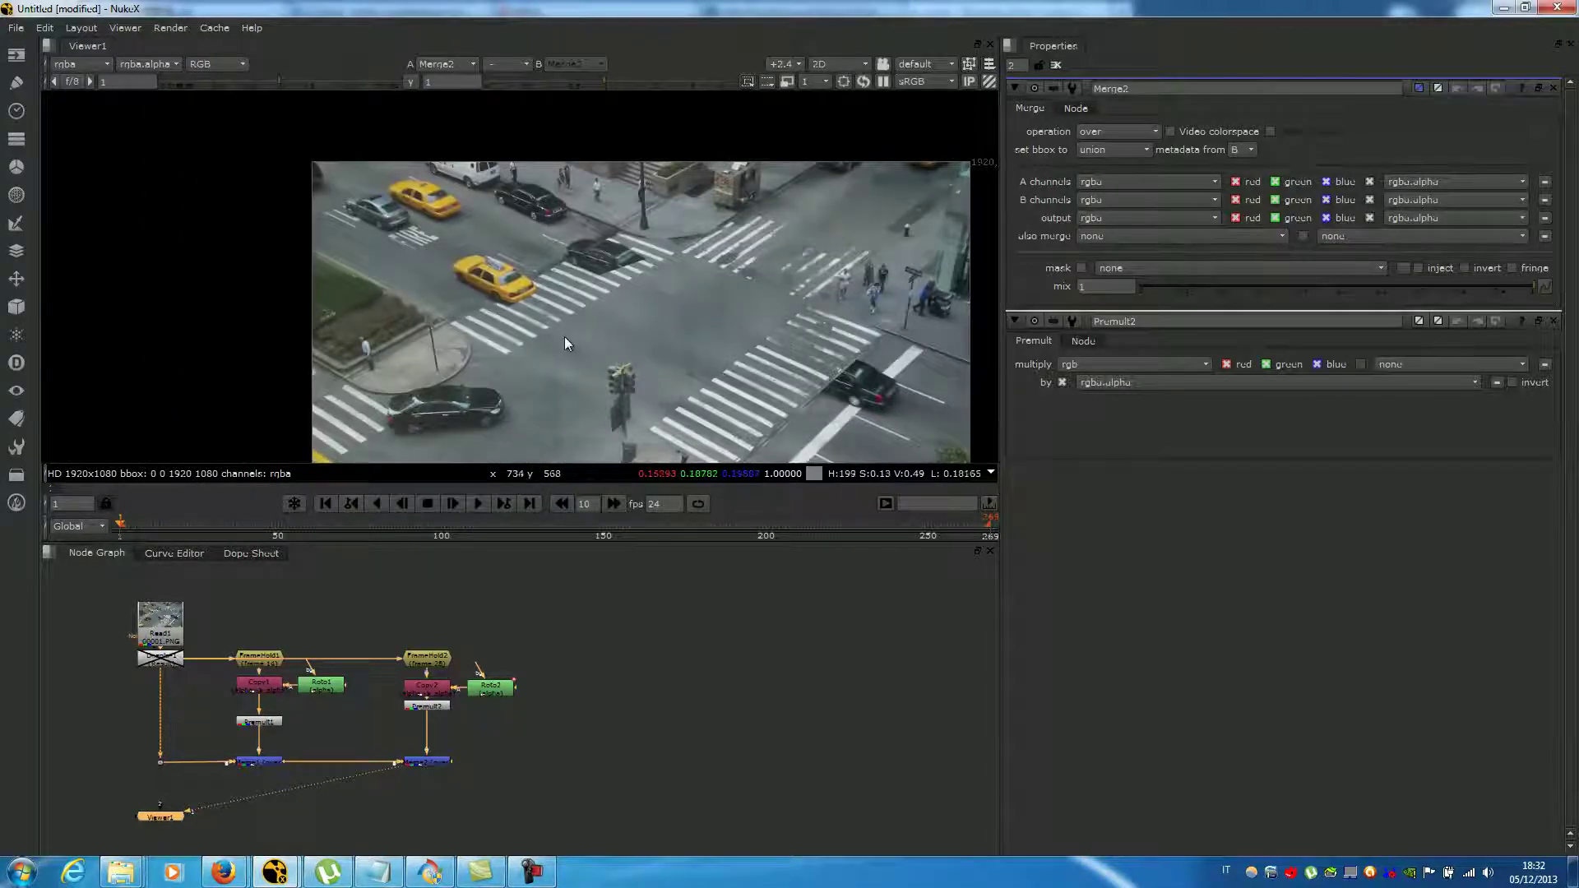
scroll(564, 337, "up", 5)
middle_click_drag(594, 299, 567, 348)
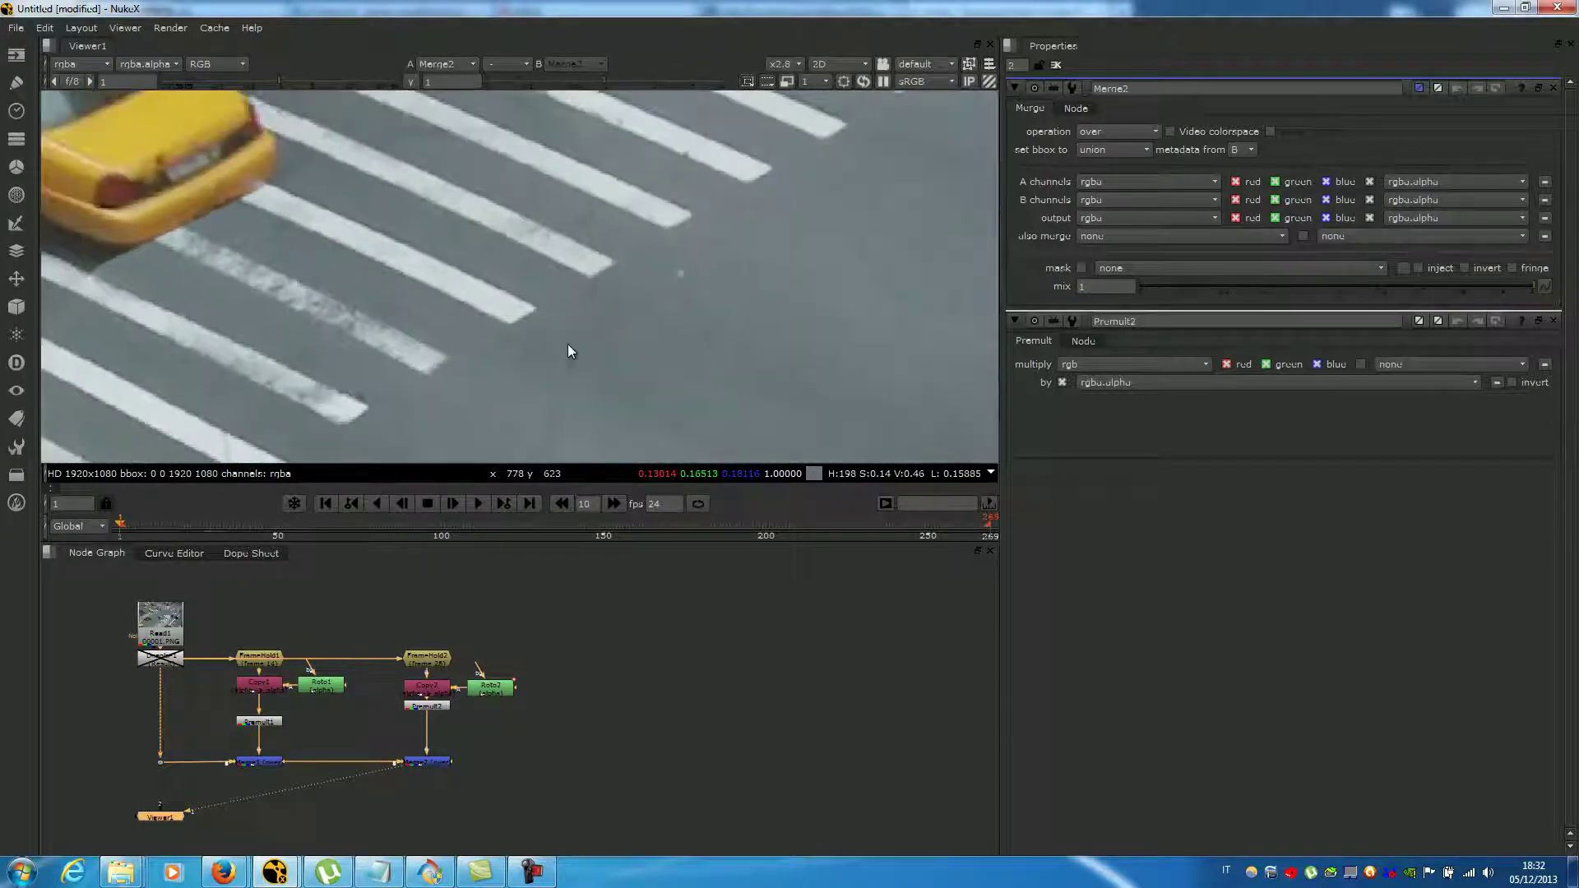
scroll(827, 321, "up", 2)
middle_click_drag(845, 328, 581, 353)
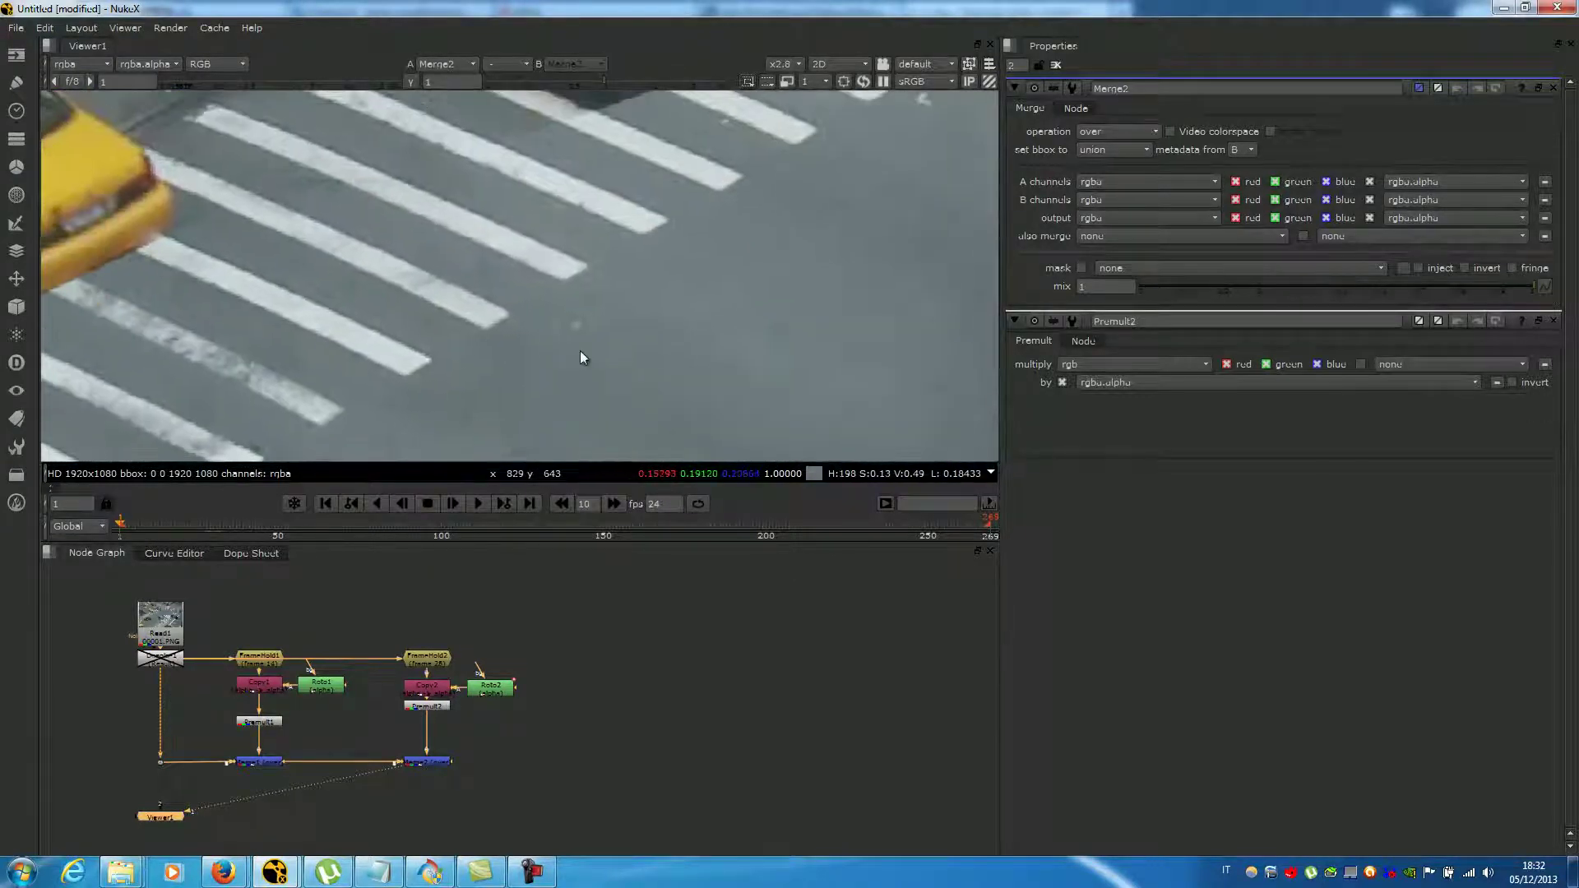
left_click(479, 505)
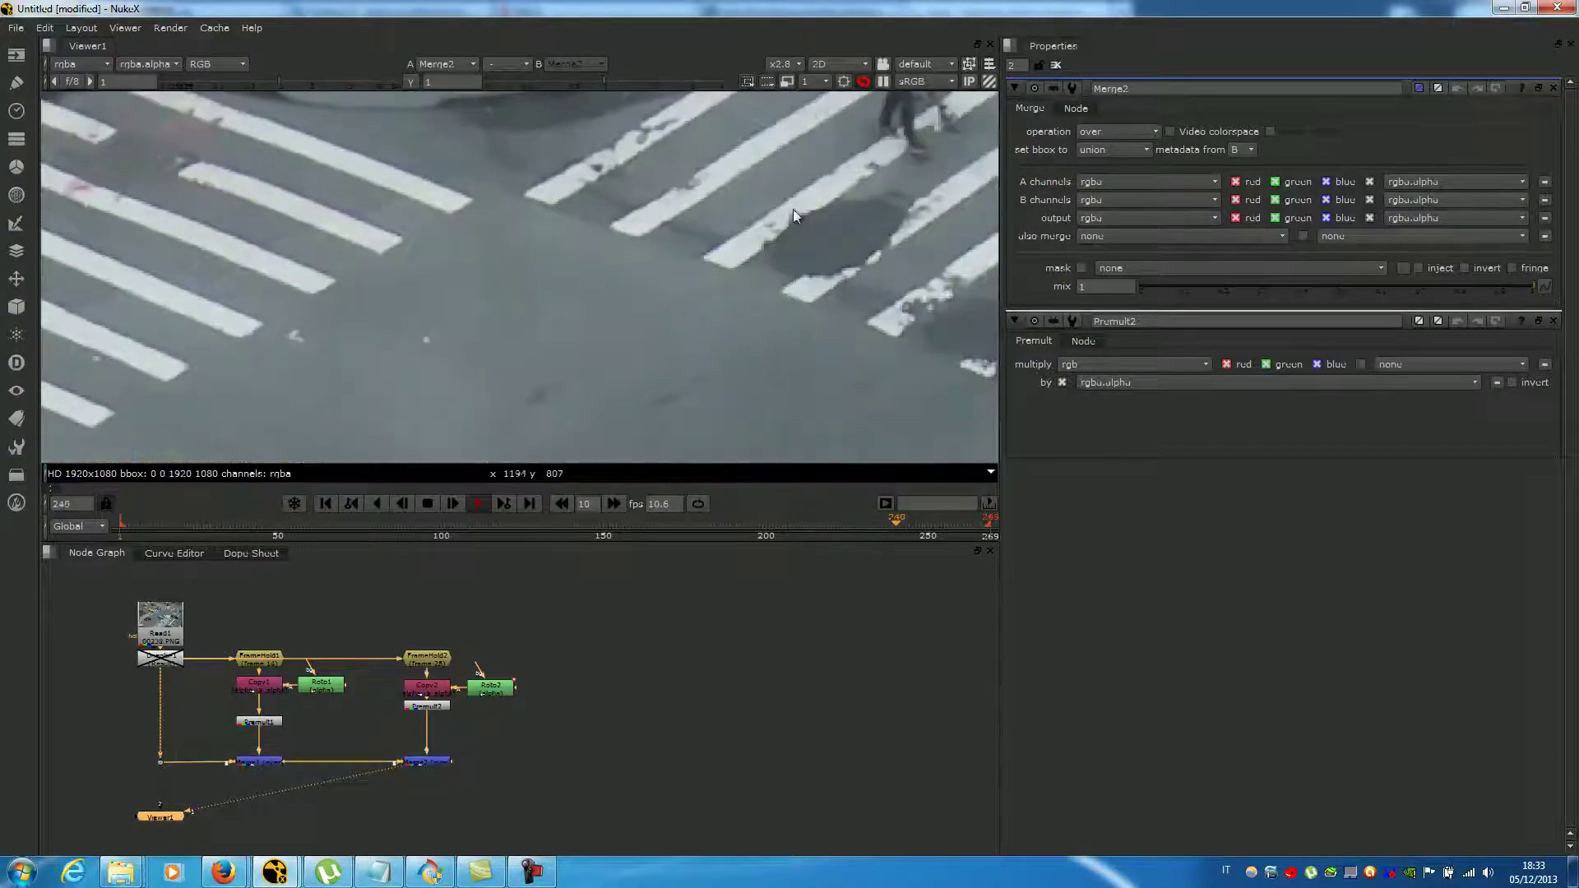
scroll(663, 307, "down", 2)
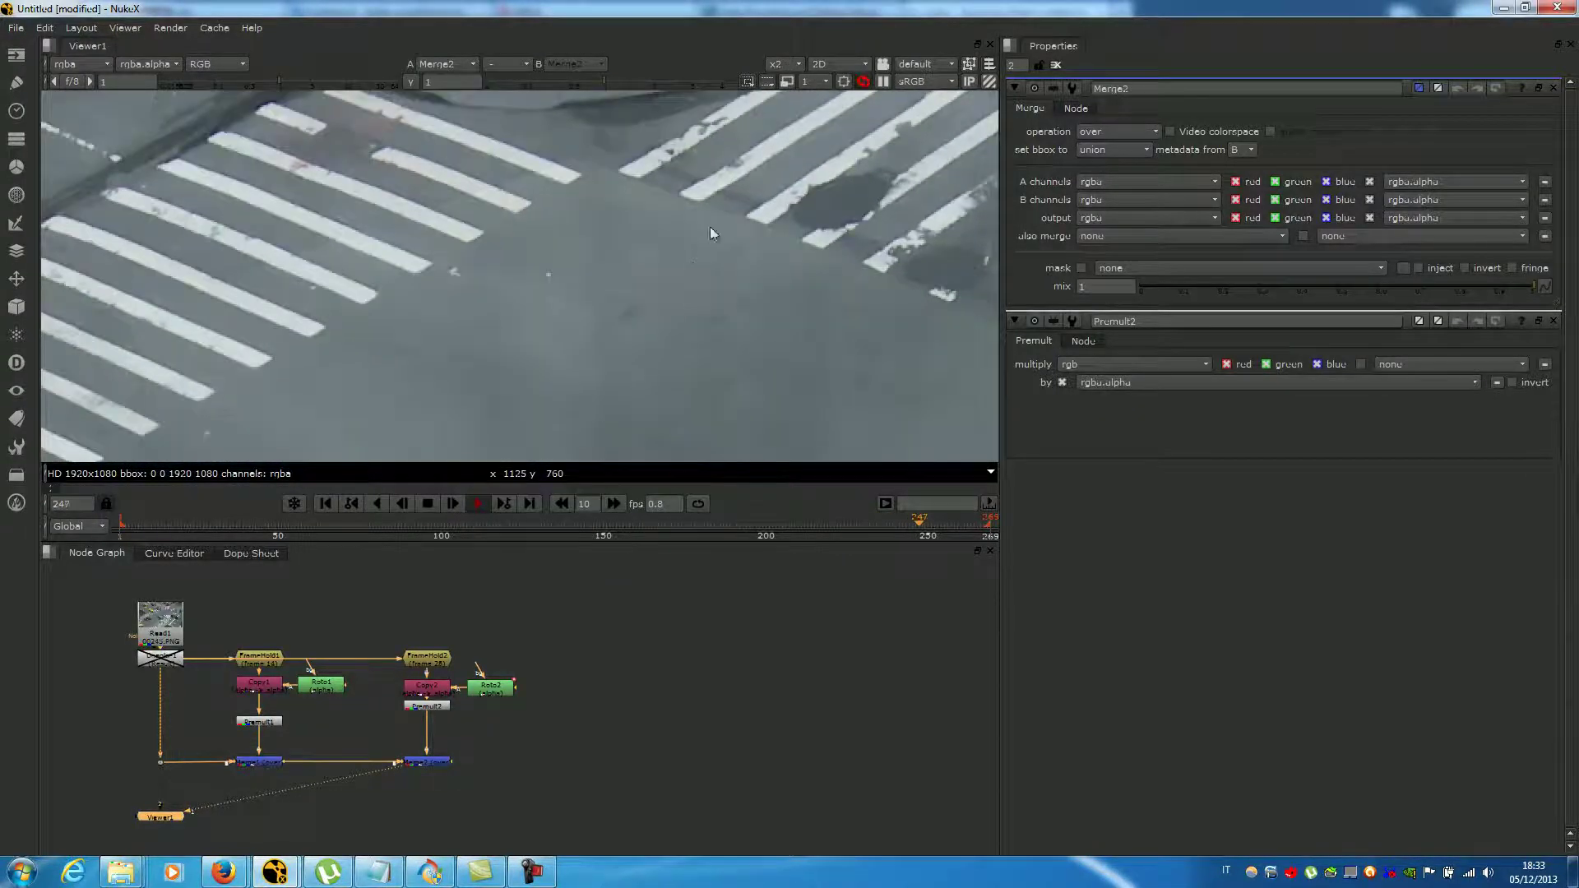
scroll(691, 209, "down", 3)
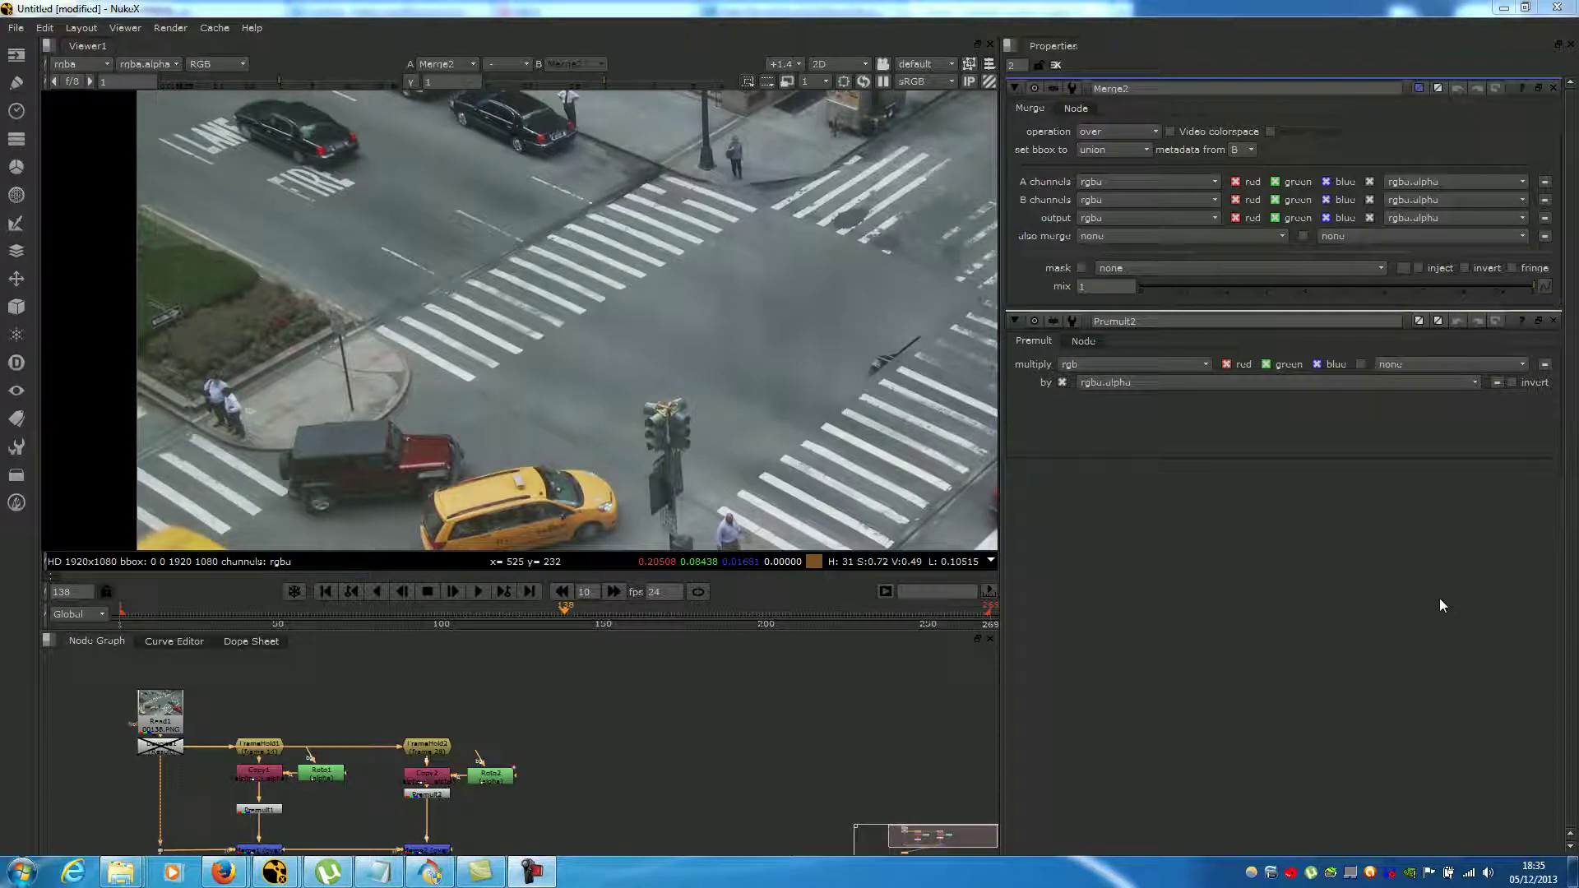
- Add a second, unconnected Denoise node beside the disabled Denoise1
middle_click_drag(232, 727, 494, 740)
scroll(431, 759, "up", 5)
left_click(428, 750)
middle_click_drag(383, 734, 429, 757)
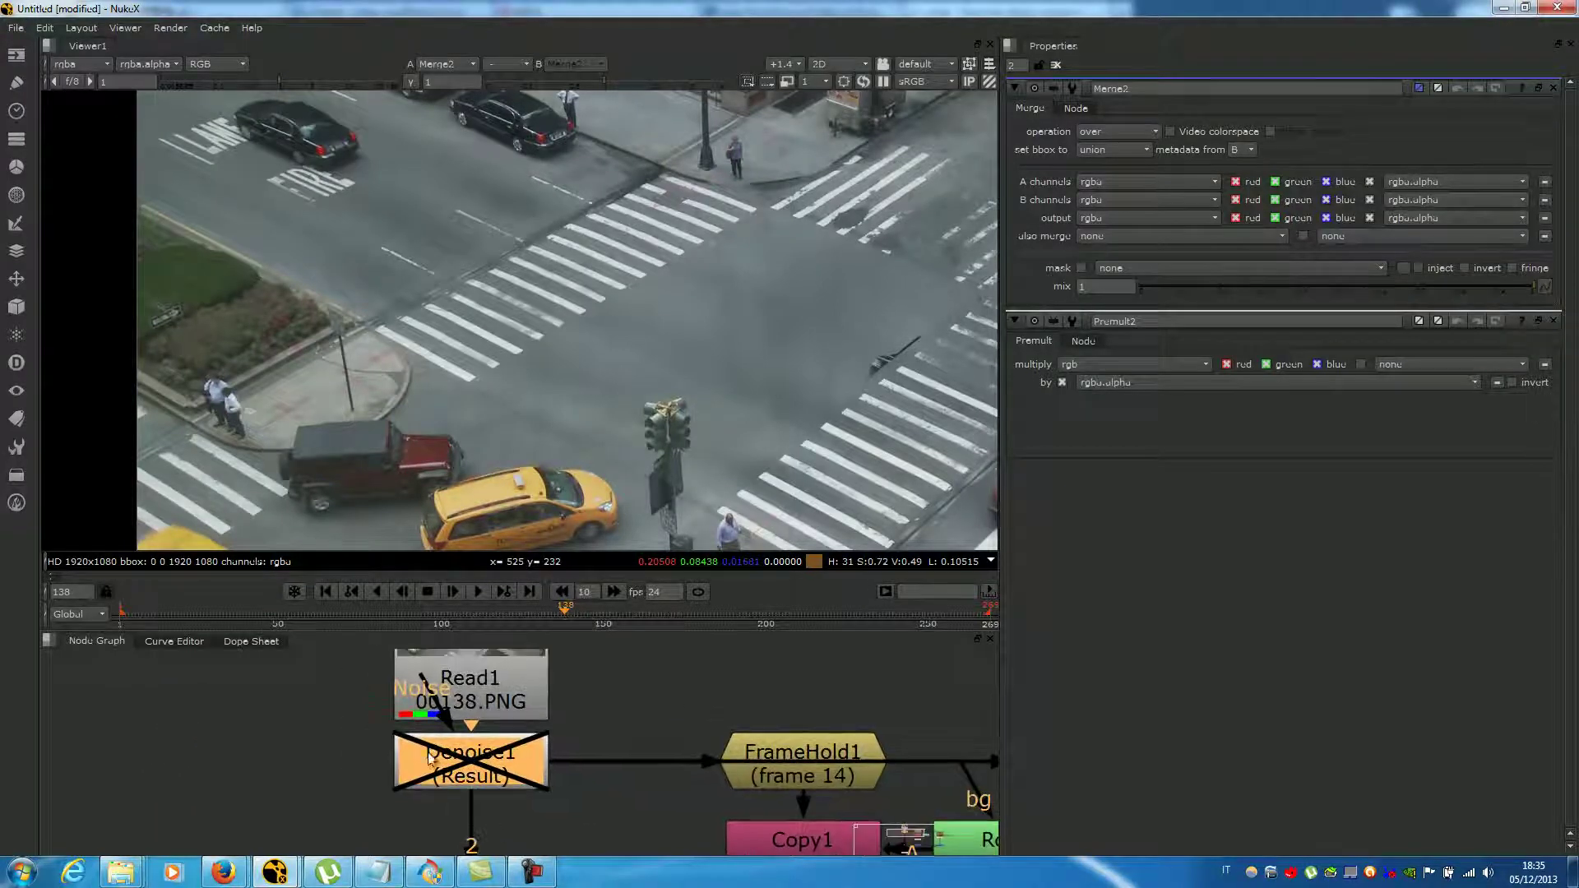
left_click(258, 736)
key("Tab")
type("denoi")
key("Return")
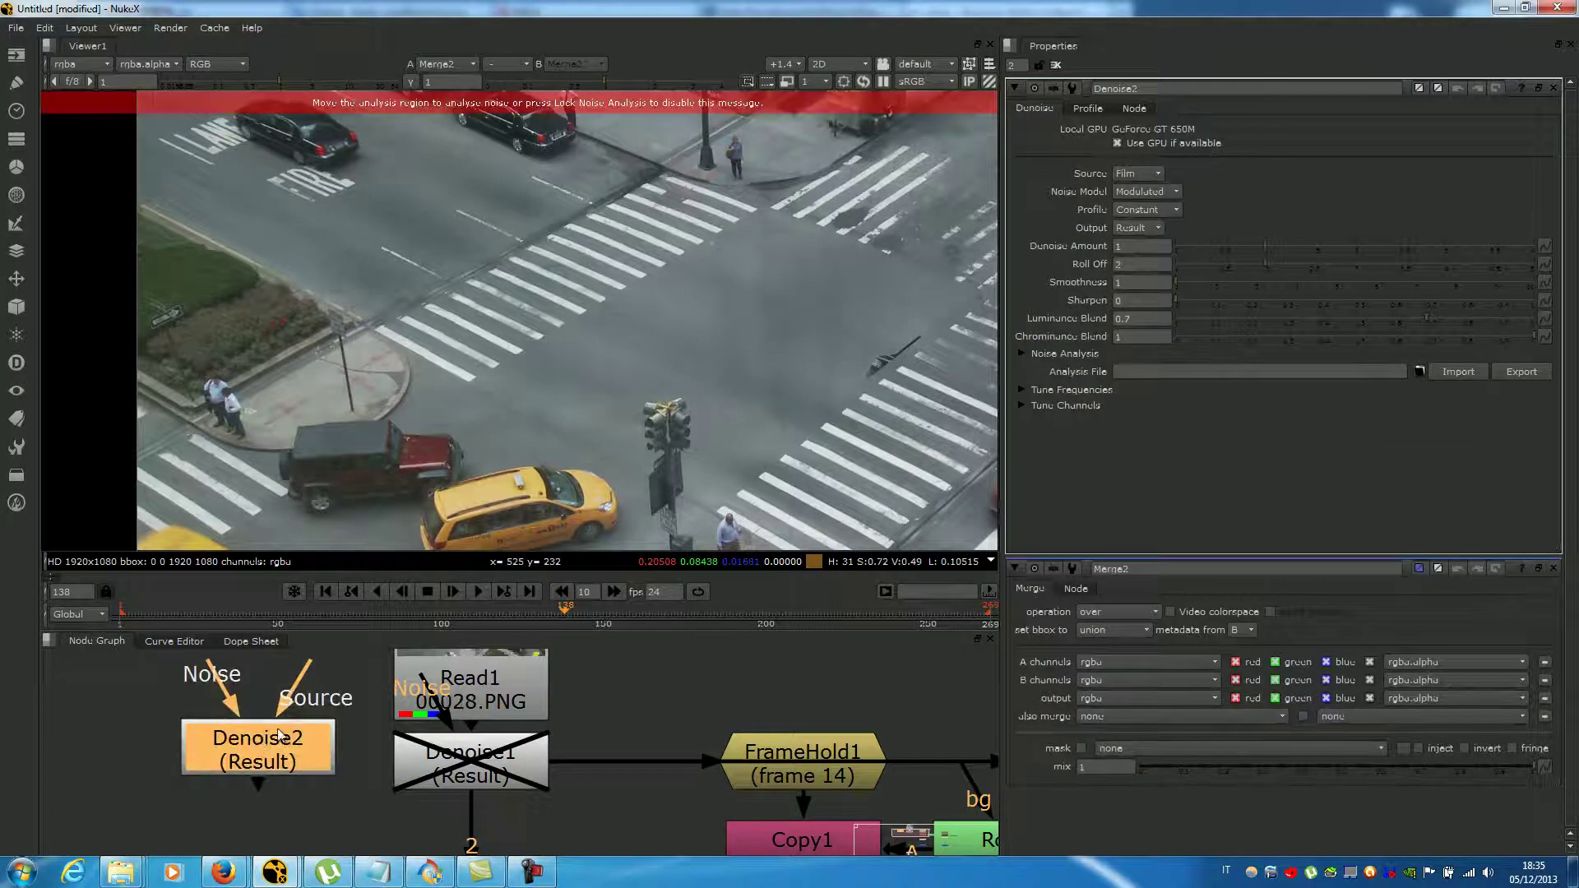
- Connect Denoise2's Source input to Read1 and position the node beside Read1
middle_click_drag(225, 677, 262, 679)
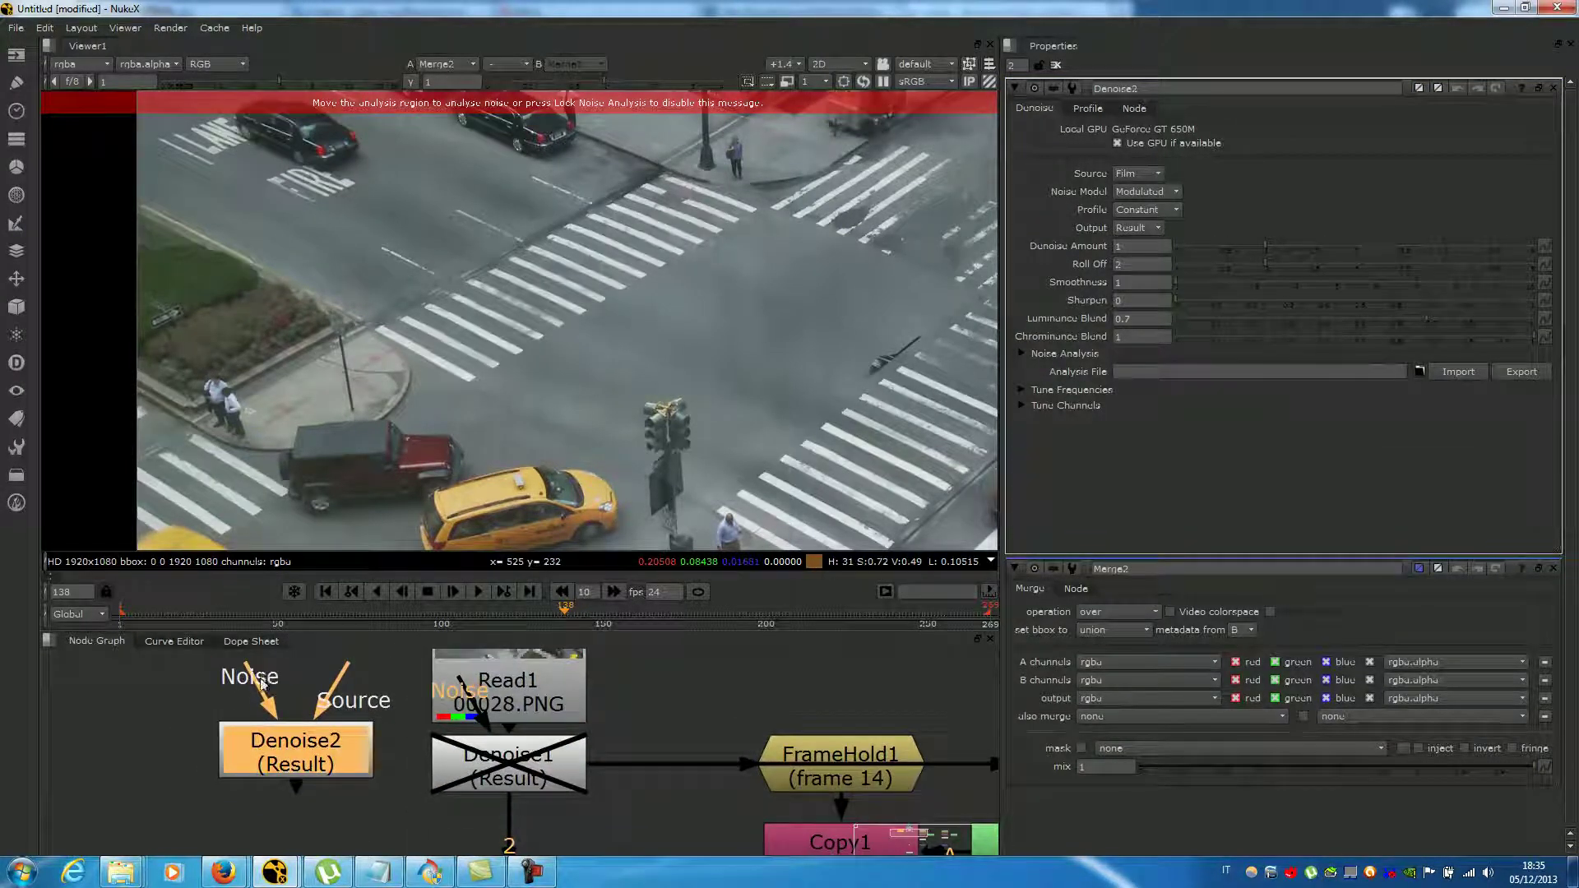
left_click_drag(347, 722, 457, 676)
left_click_drag(308, 751, 279, 685)
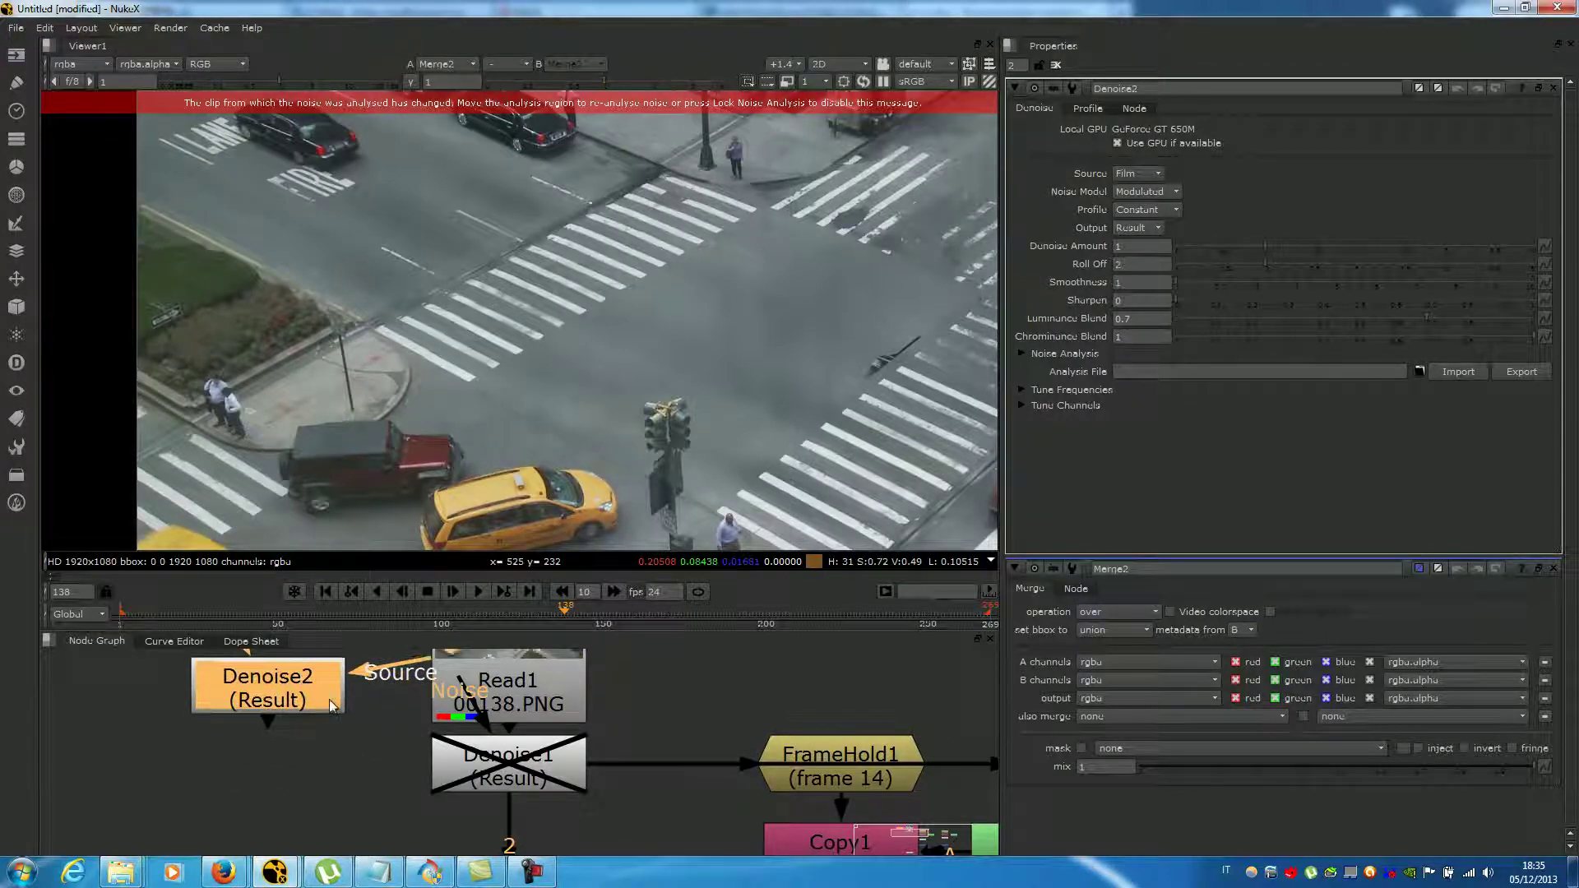
middle_click_drag(368, 726, 413, 765)
left_click_drag(398, 763, 378, 732)
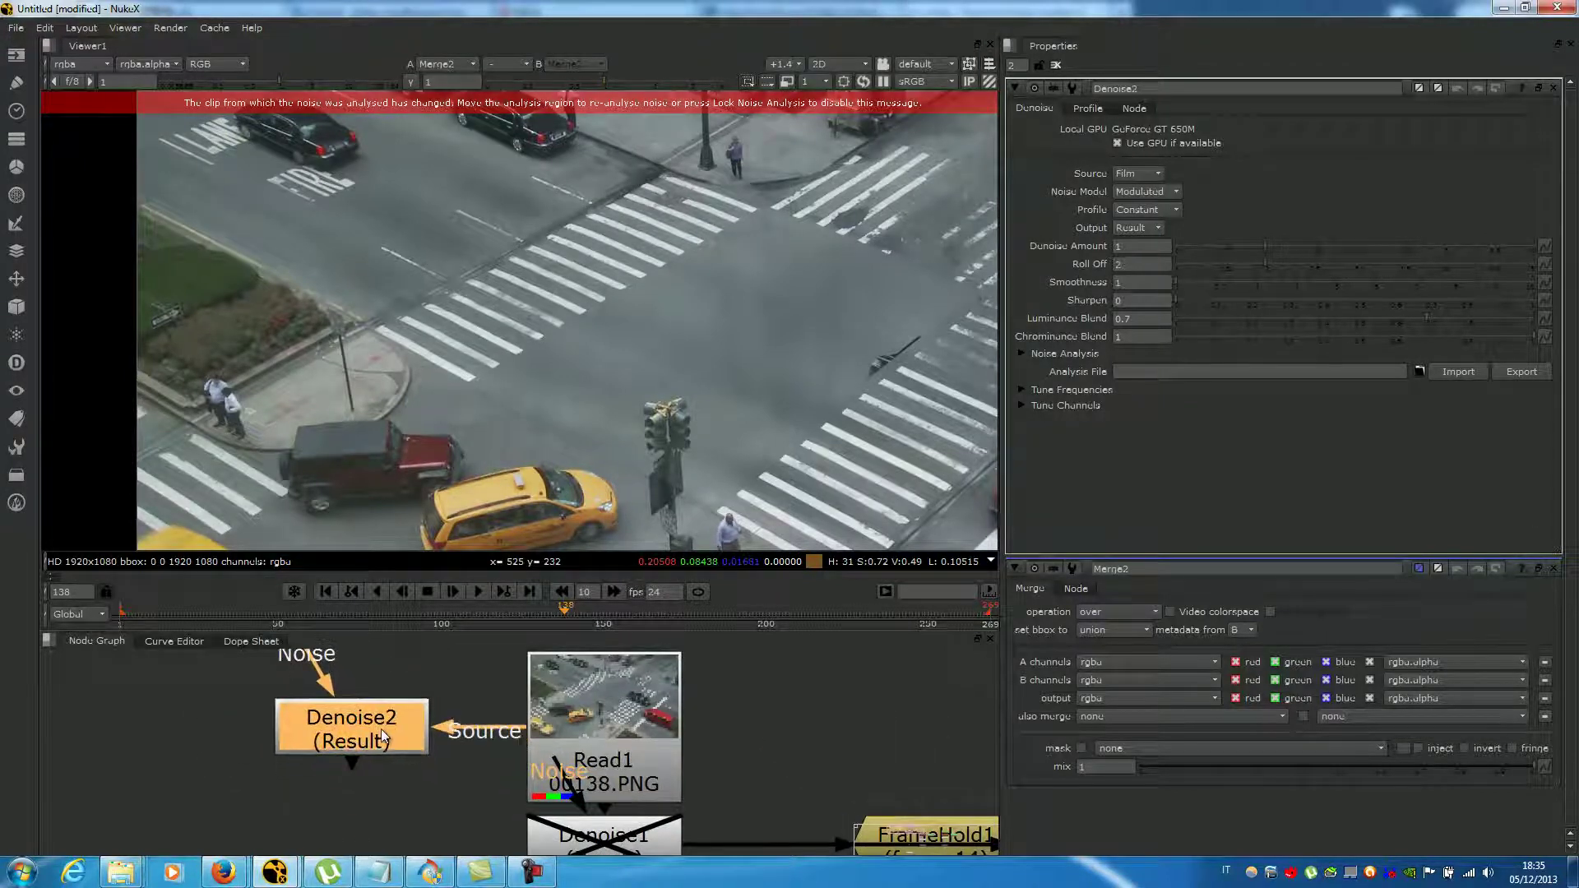
middle_click_drag(377, 728, 401, 791)
left_click_drag(333, 719, 375, 682)
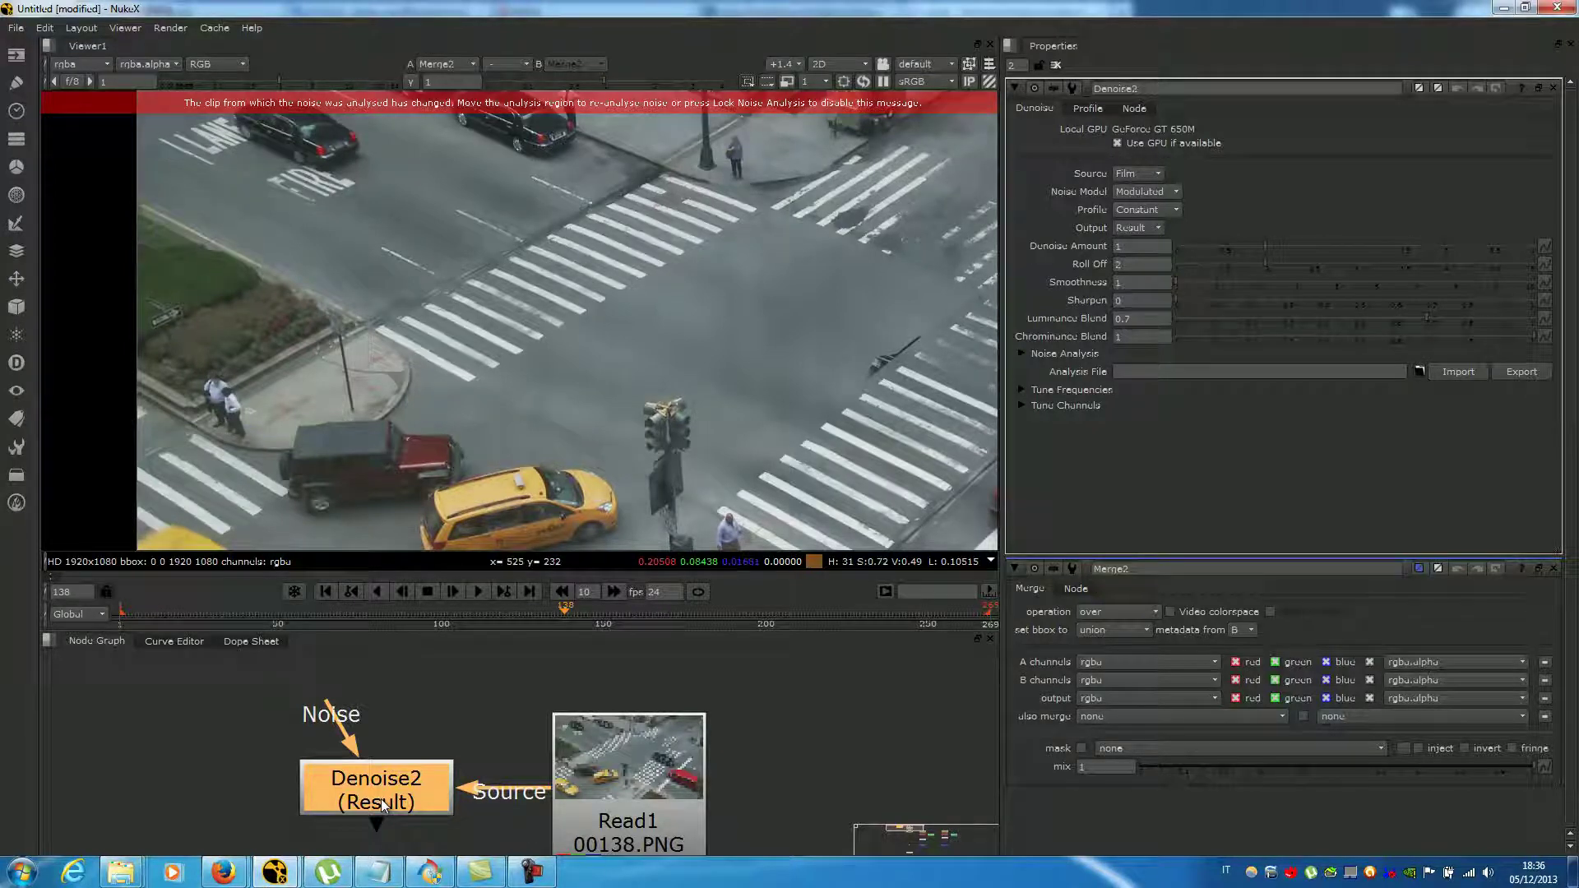
- View Denoise2 and move its noise analysis region onto the plain asphalt in the middle of the intersection
key("1")
scroll(589, 446, "down", 2)
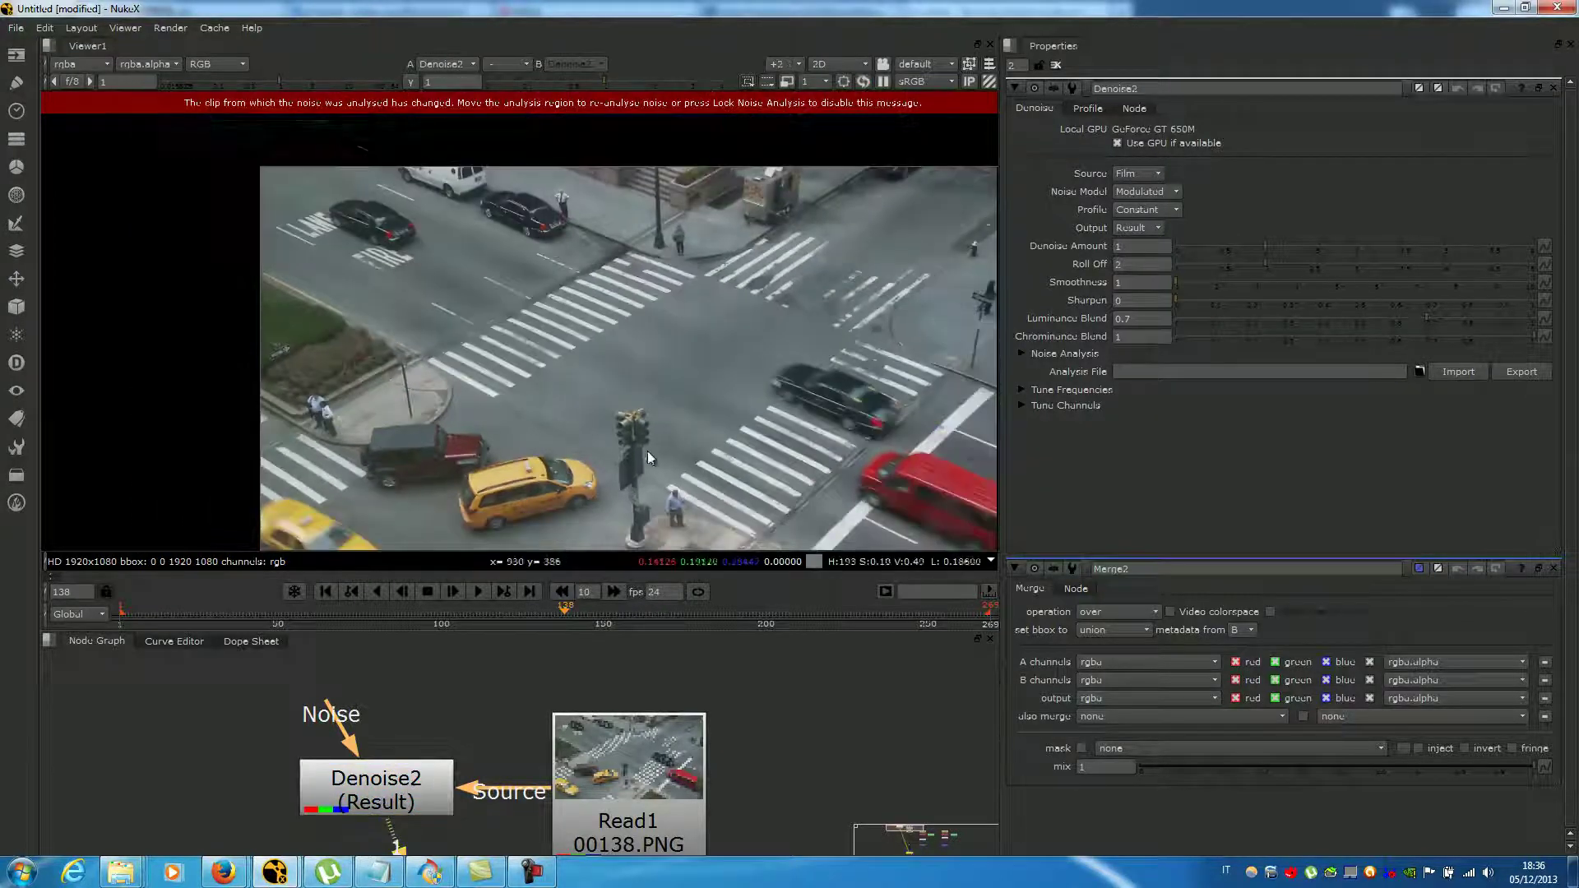
scroll(546, 347, "up", 1)
scroll(546, 348, "down", 2)
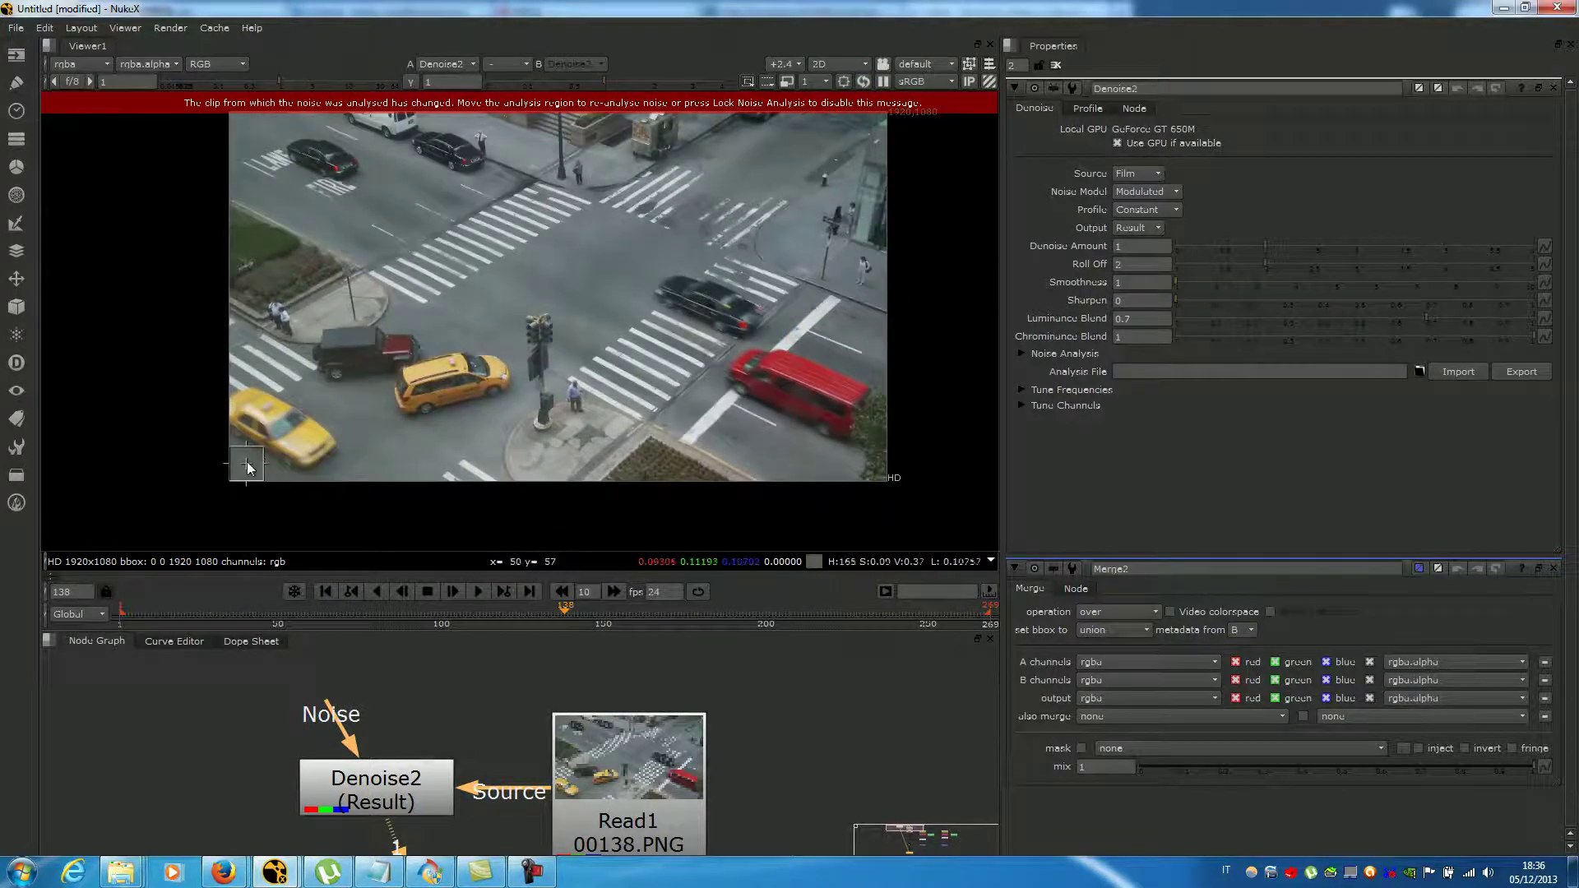
left_click_drag(259, 457, 477, 299)
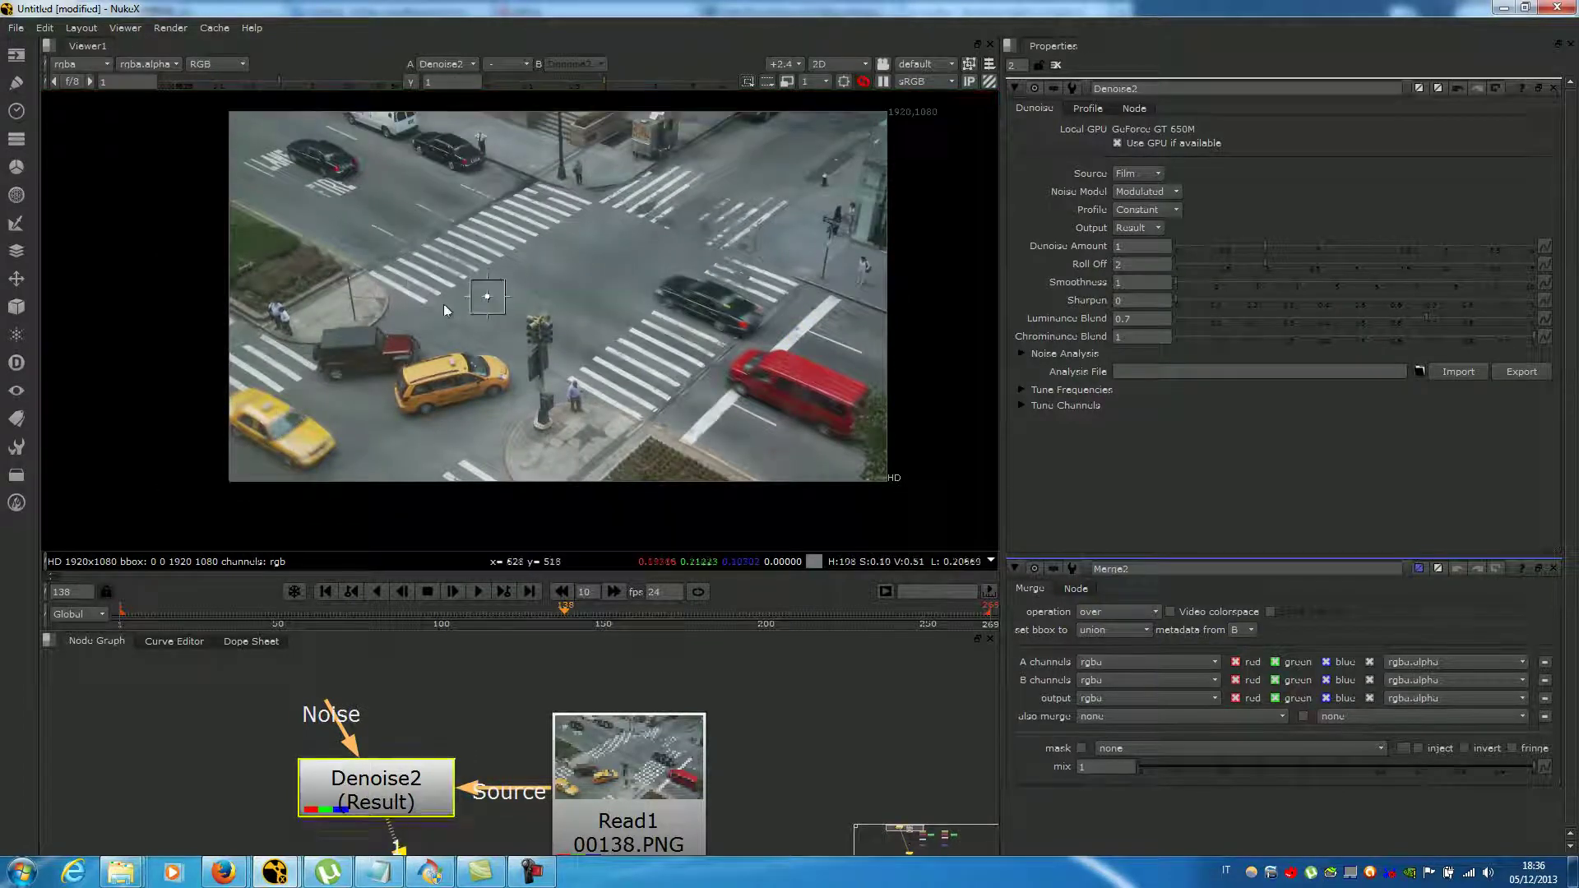
middle_click_drag(477, 298, 481, 354)
scroll(480, 353, "up", 6)
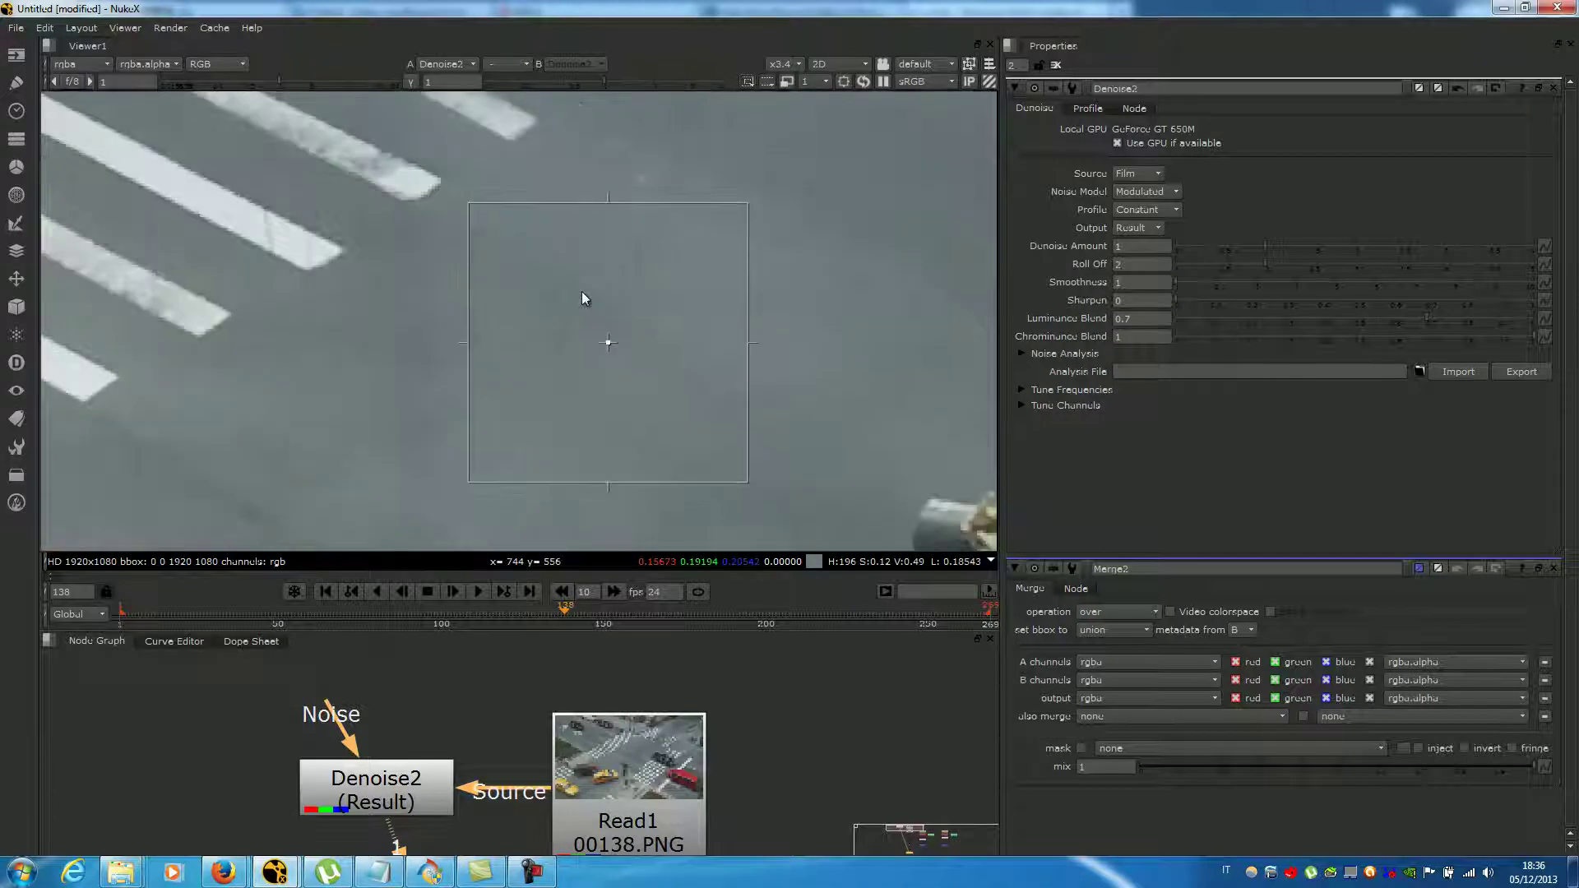
- View Read1 and move the noise analysis region onto the crosswalk stripes beside the left curb corner
left_click(620, 771)
key("1")
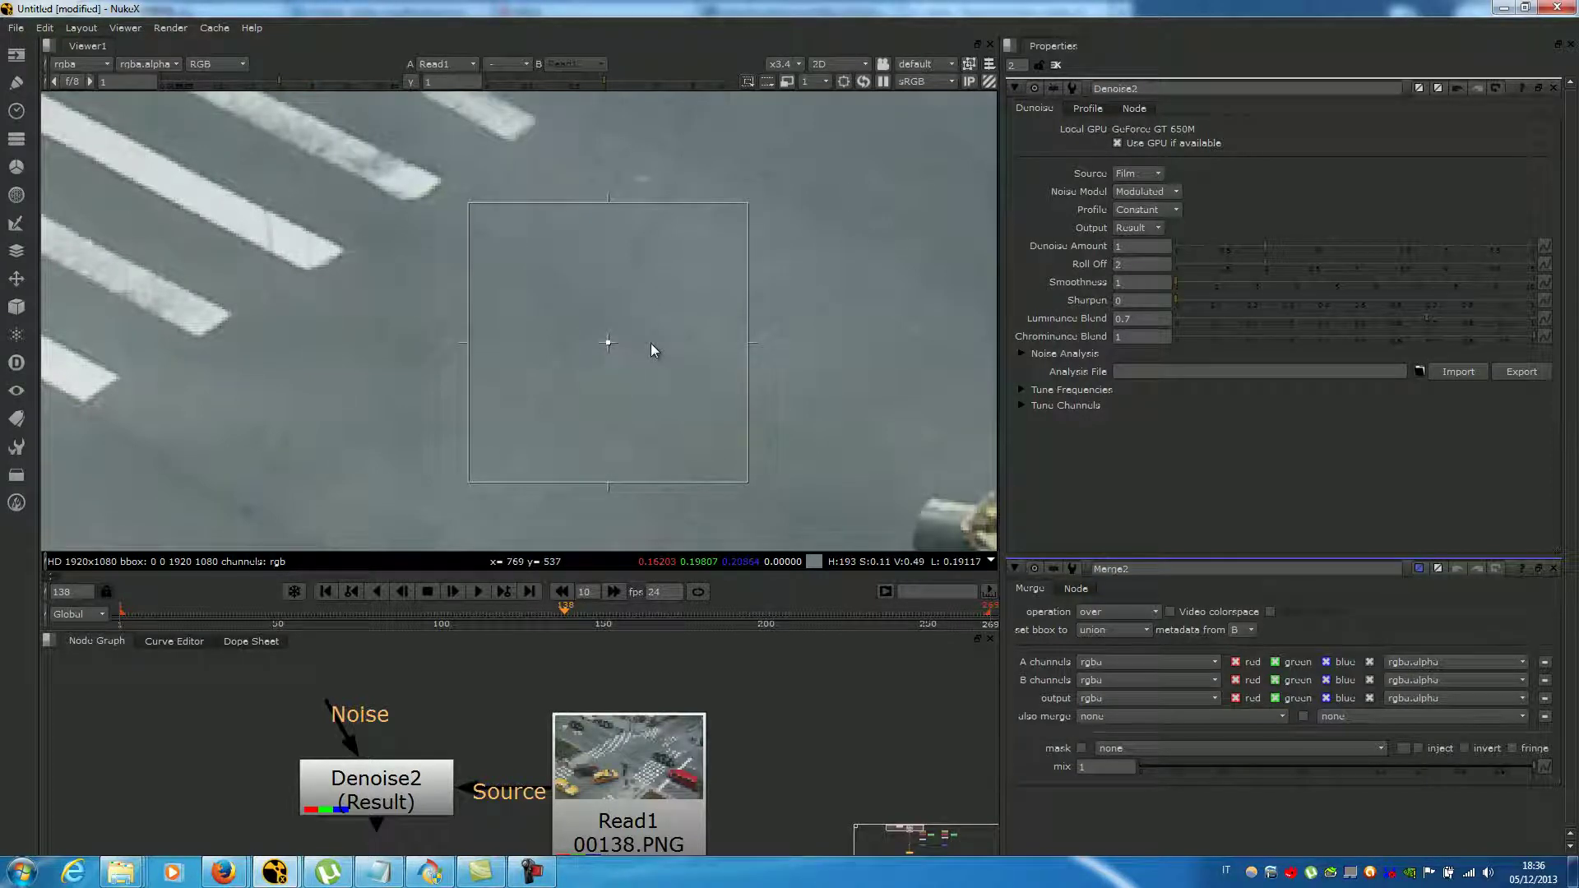
scroll(649, 343, "down", 5)
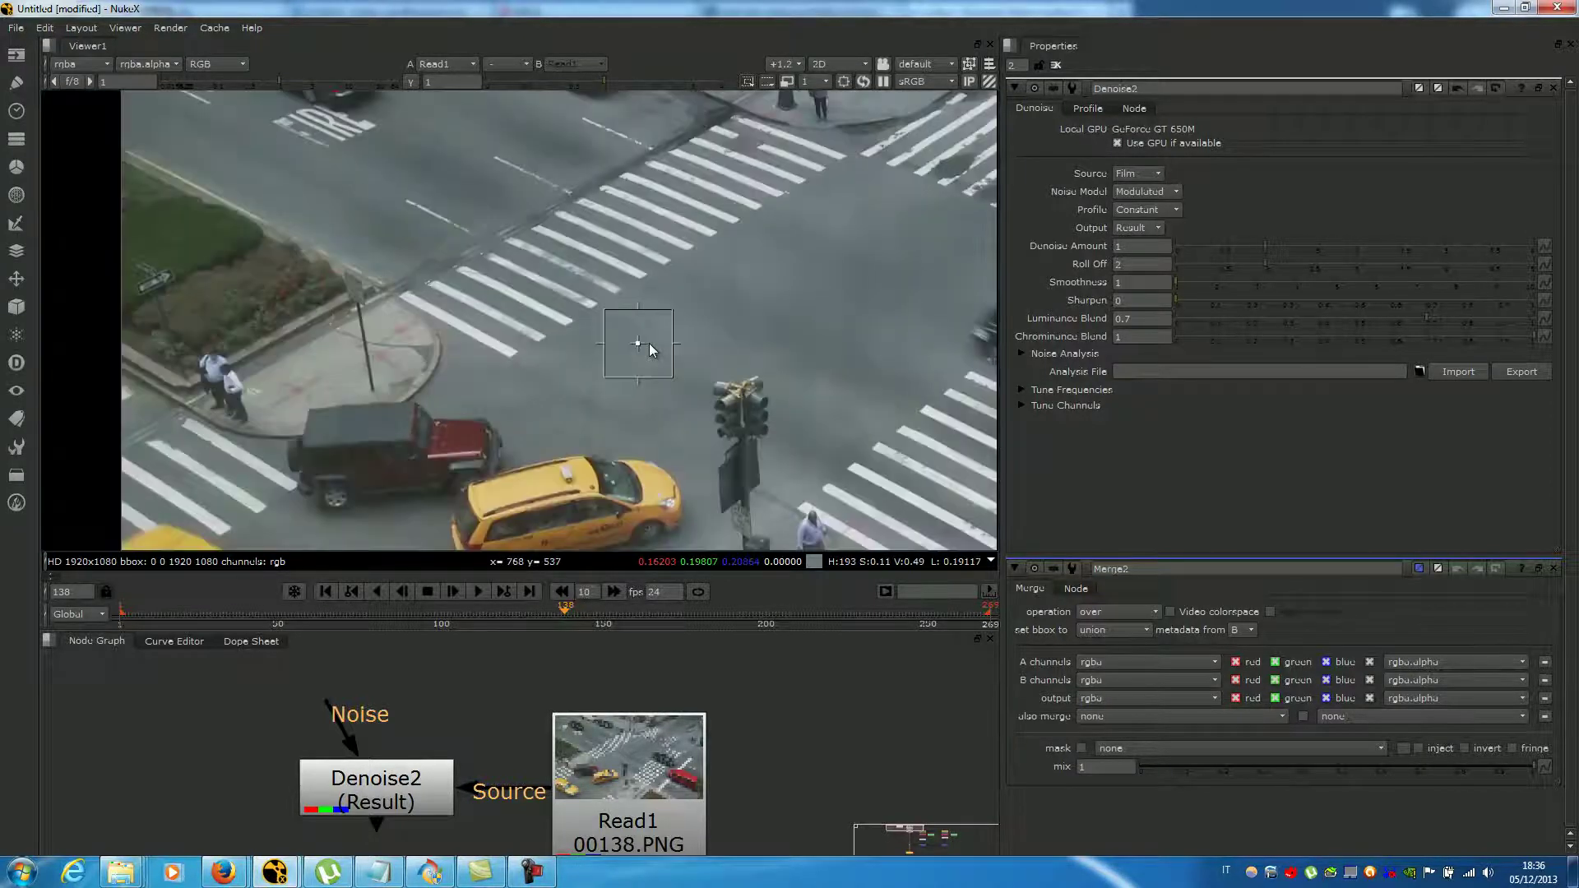
scroll(657, 353, "down", 3)
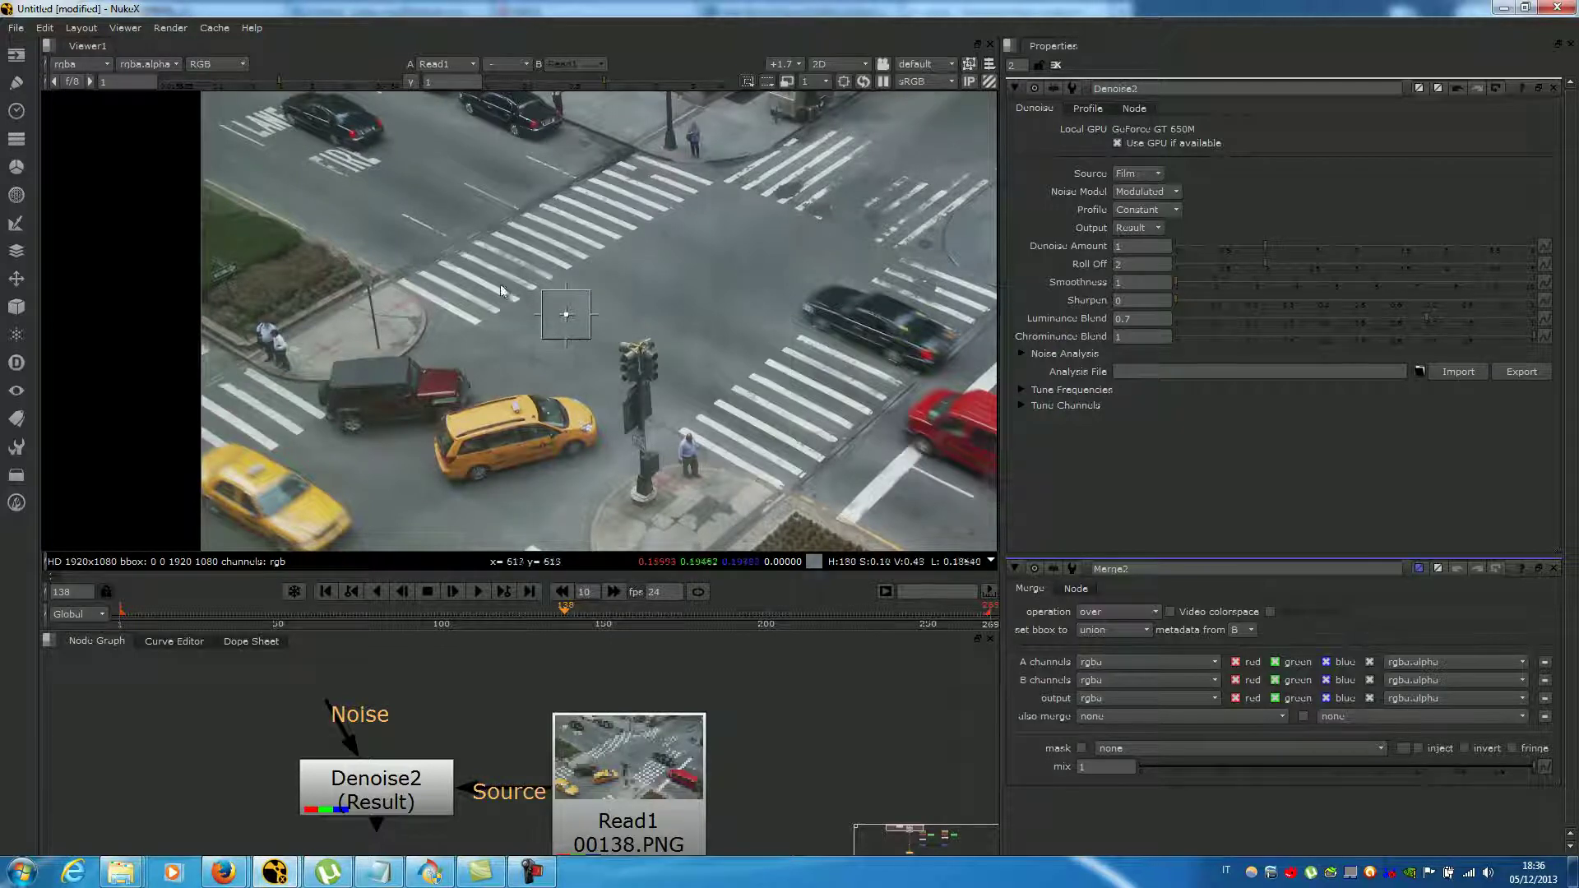
scroll(560, 329, "up", 3)
left_click_drag(588, 308, 359, 311)
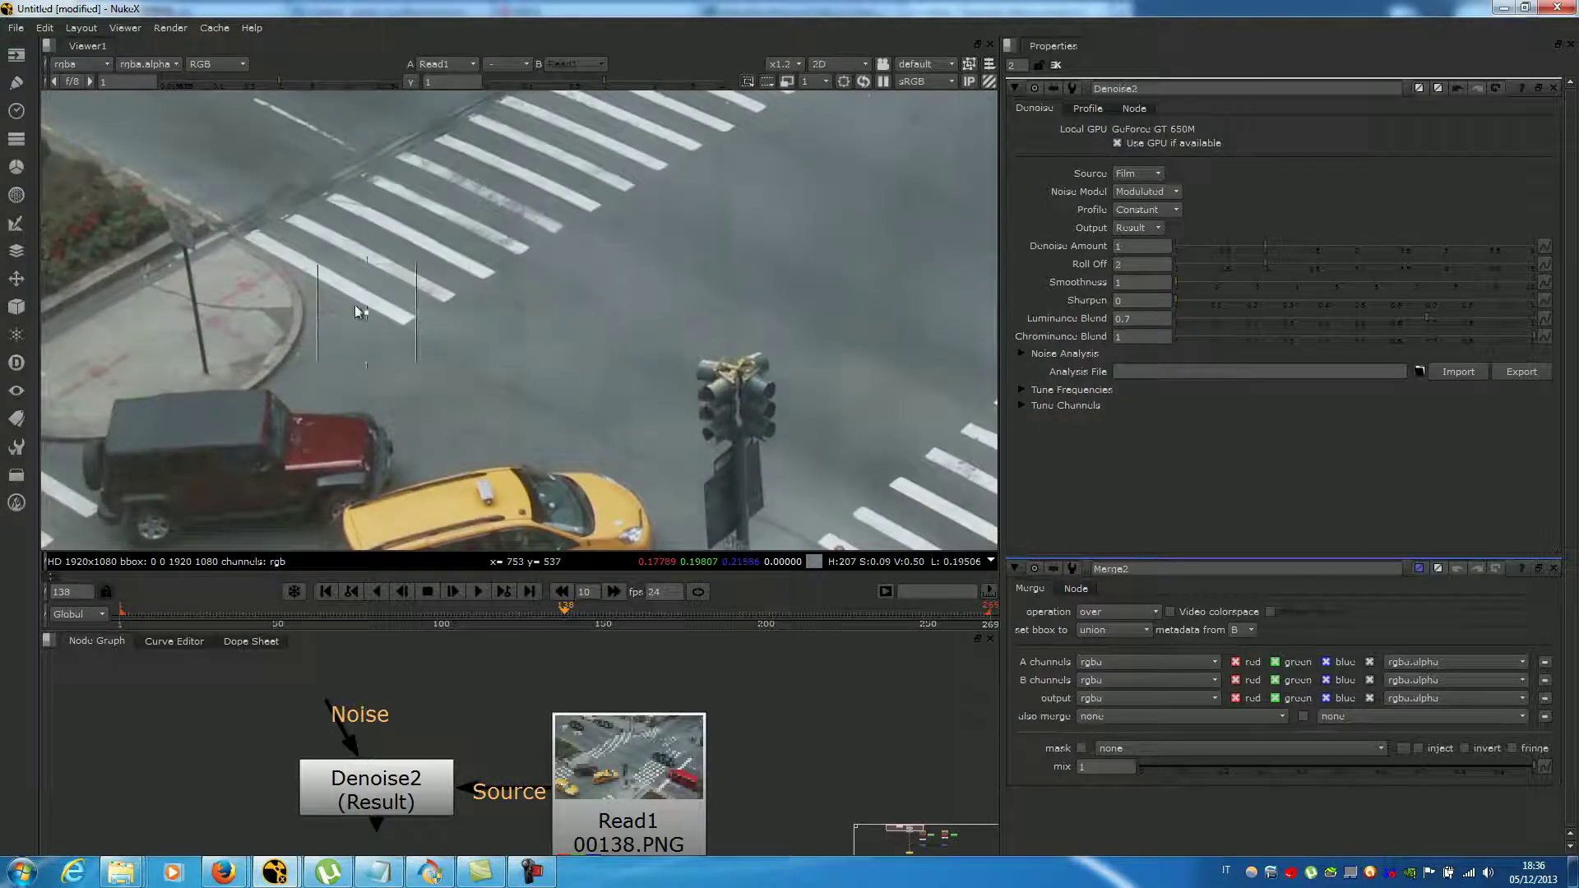
middle_click_drag(355, 355, 628, 426)
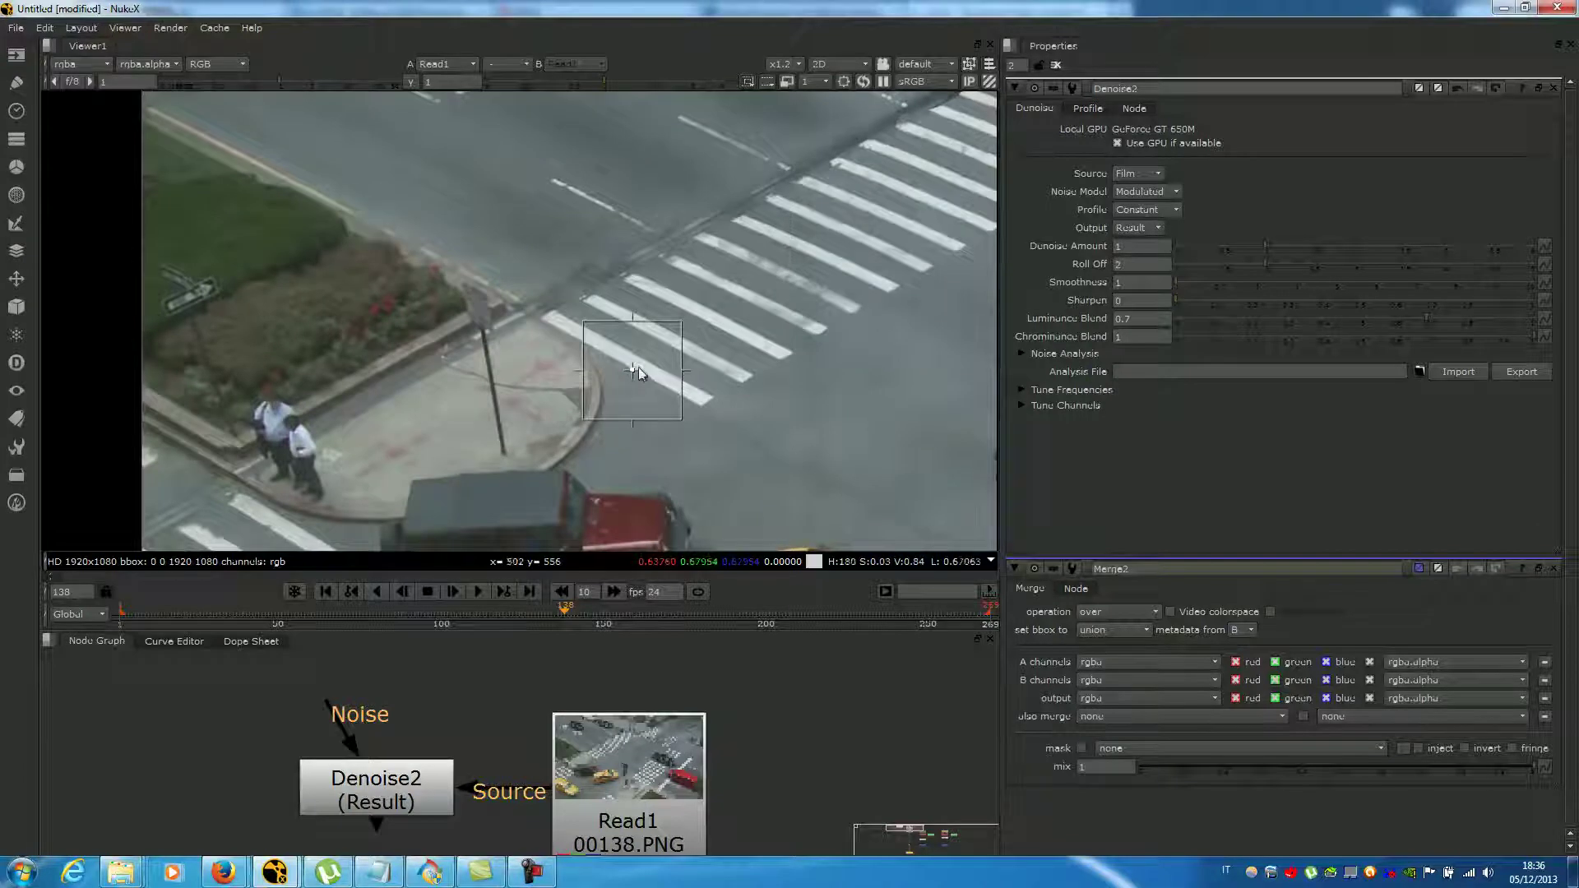
- Reposition the noise analysis region over the border between the grass and the flowerbed
left_click_drag(632, 374, 239, 246)
middle_click_drag(239, 246, 410, 378)
scroll(254, 264, "up", 3)
scroll(411, 379, "up", 1)
left_click_drag(416, 374, 487, 422)
- Examine the detailed flowerbed under the analysis region and the plain road of the far street as noise sampling areas
scroll(487, 422, "down", 3)
middle_click_drag(555, 448, 525, 403)
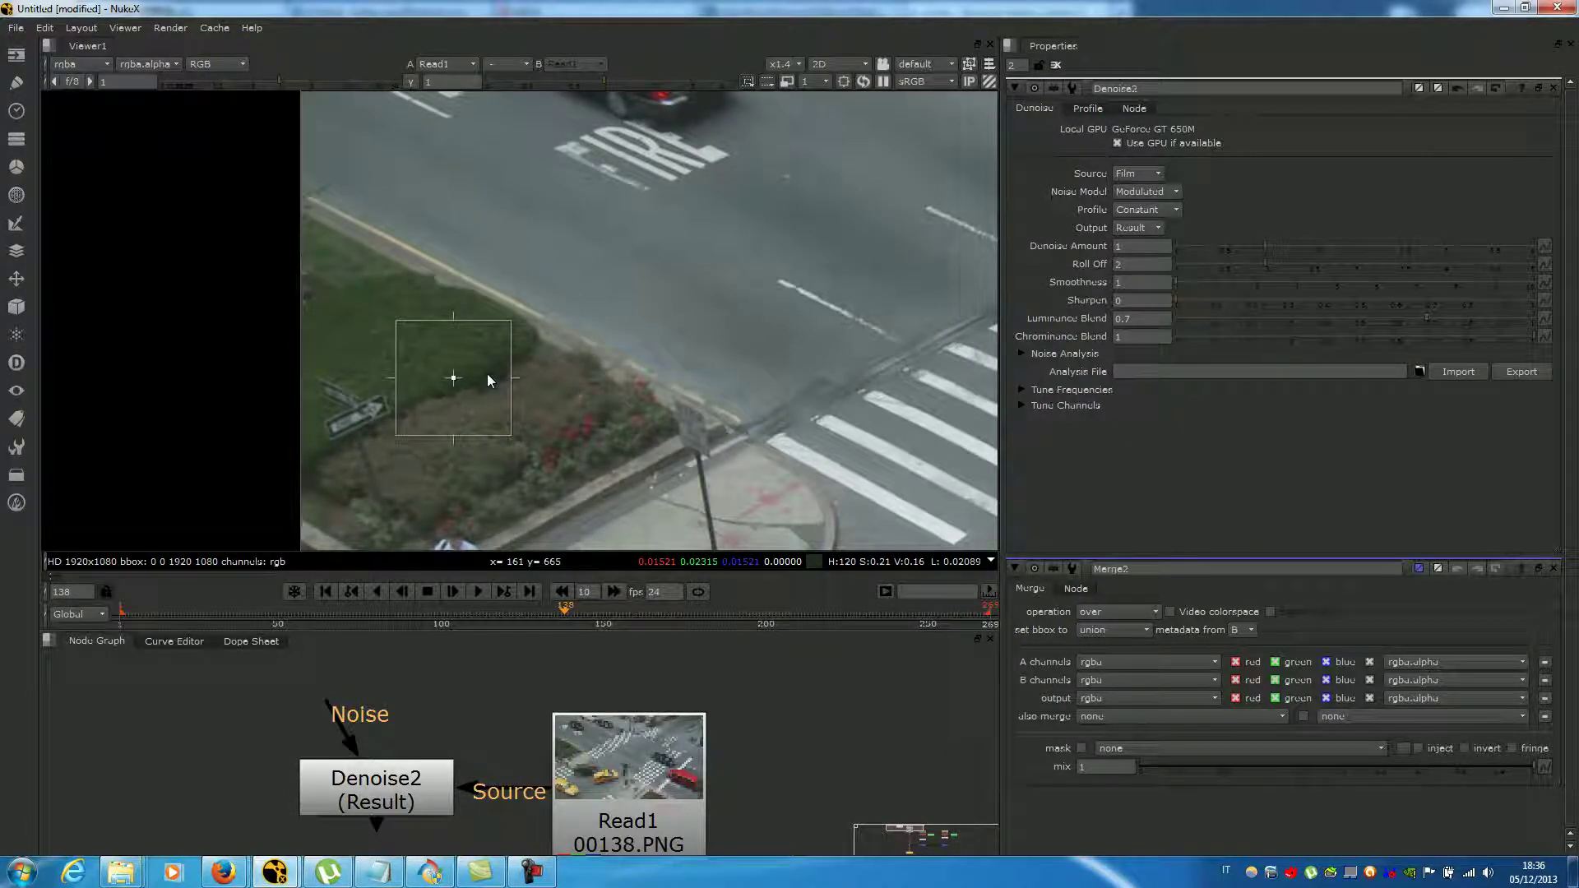
scroll(487, 380, "down", 2)
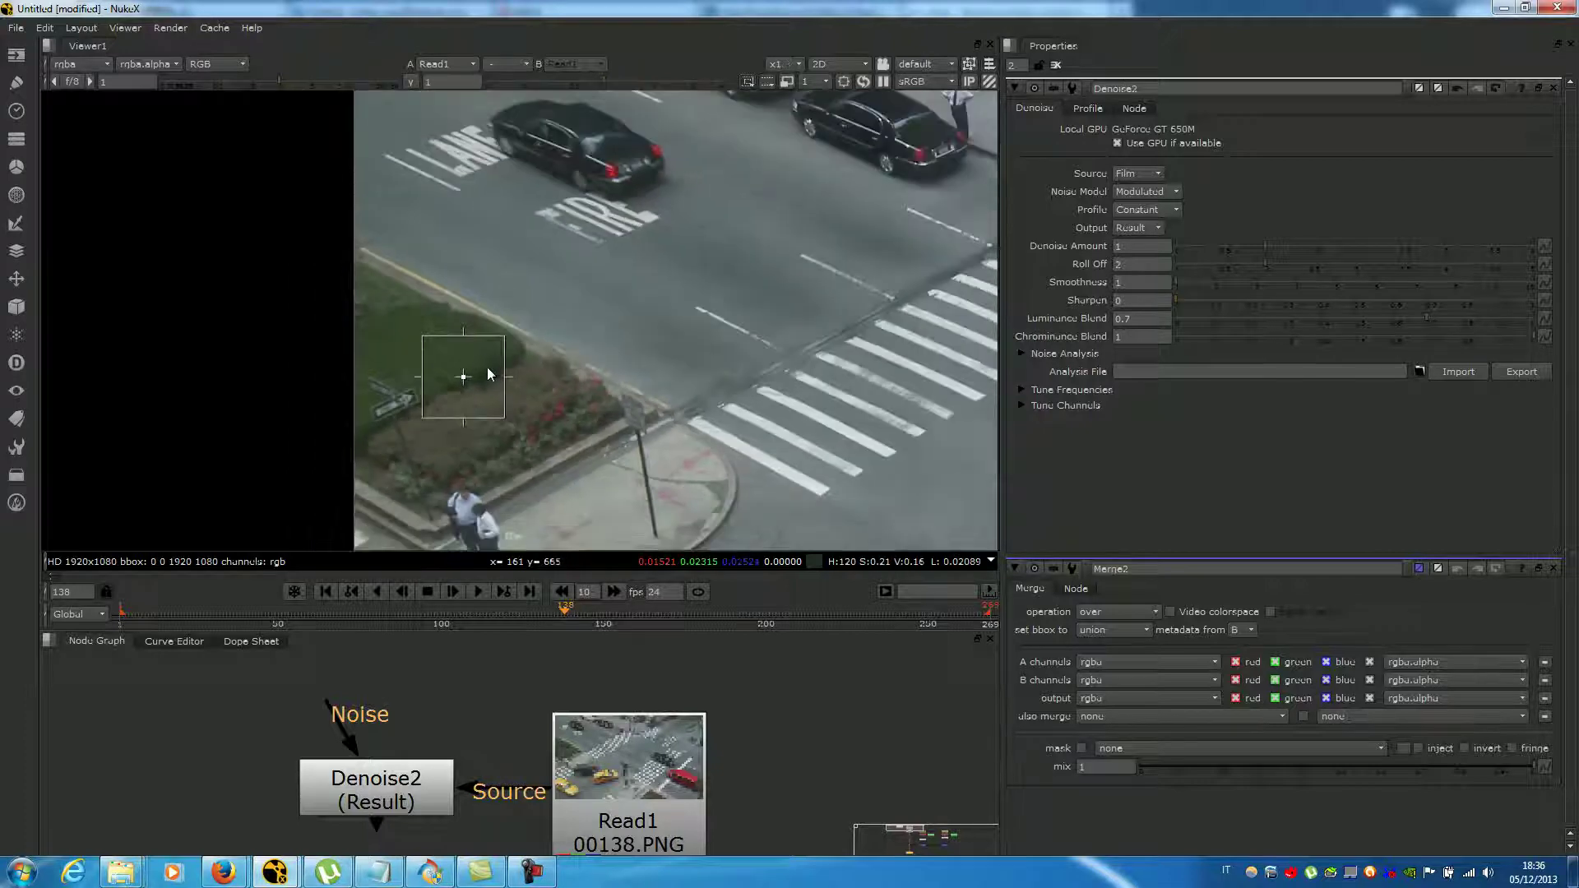
scroll(469, 383, "up", 3)
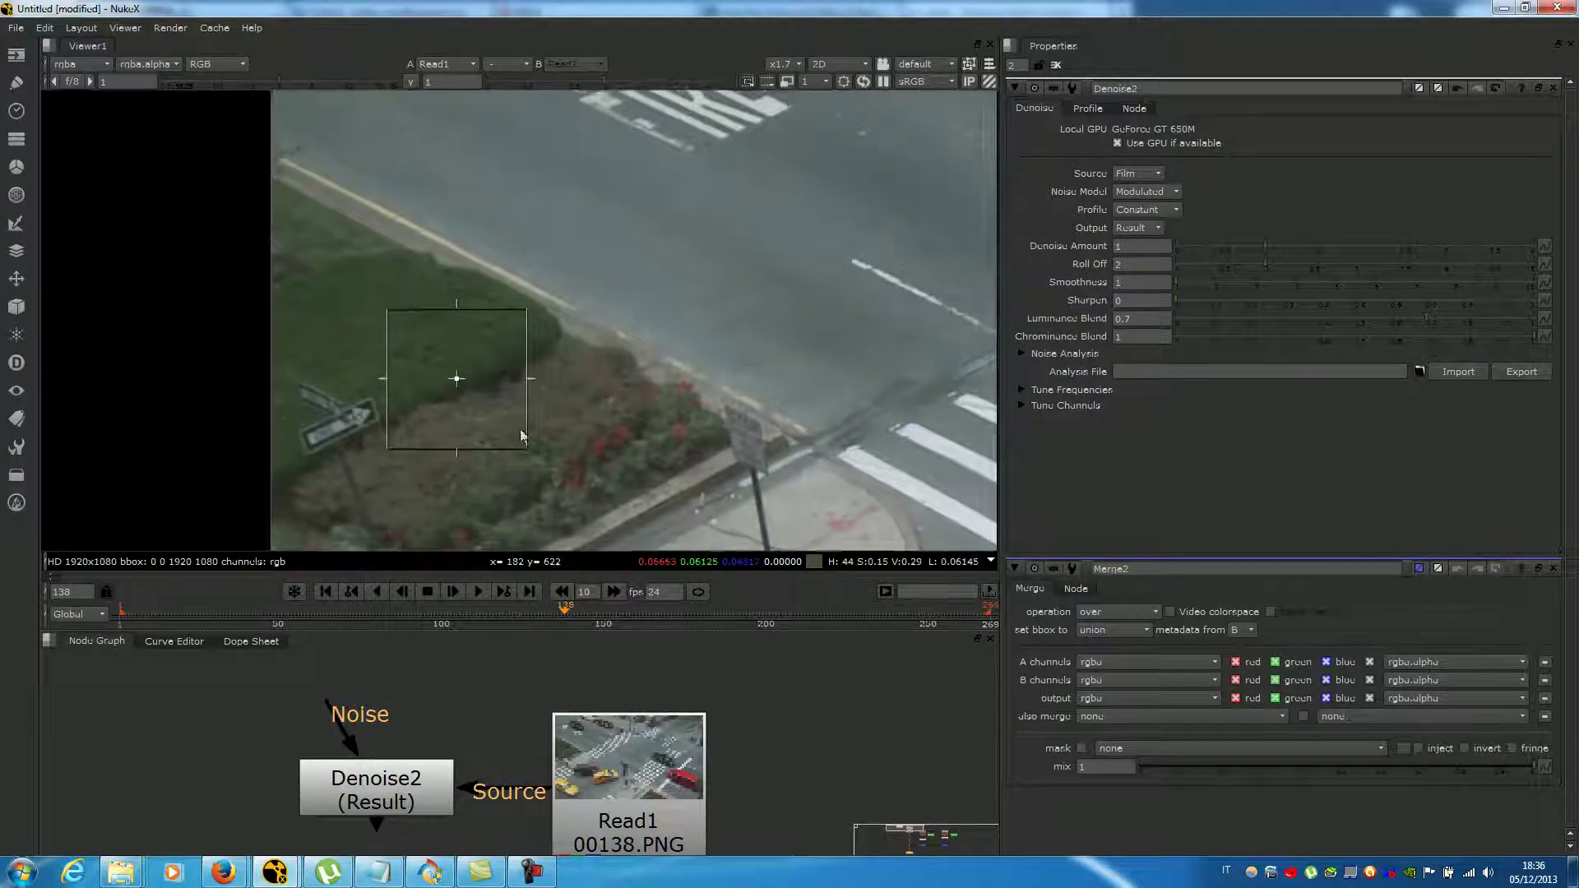
scroll(411, 362, "down", 3)
middle_click_drag(747, 299, 337, 291)
scroll(571, 361, "down", 2)
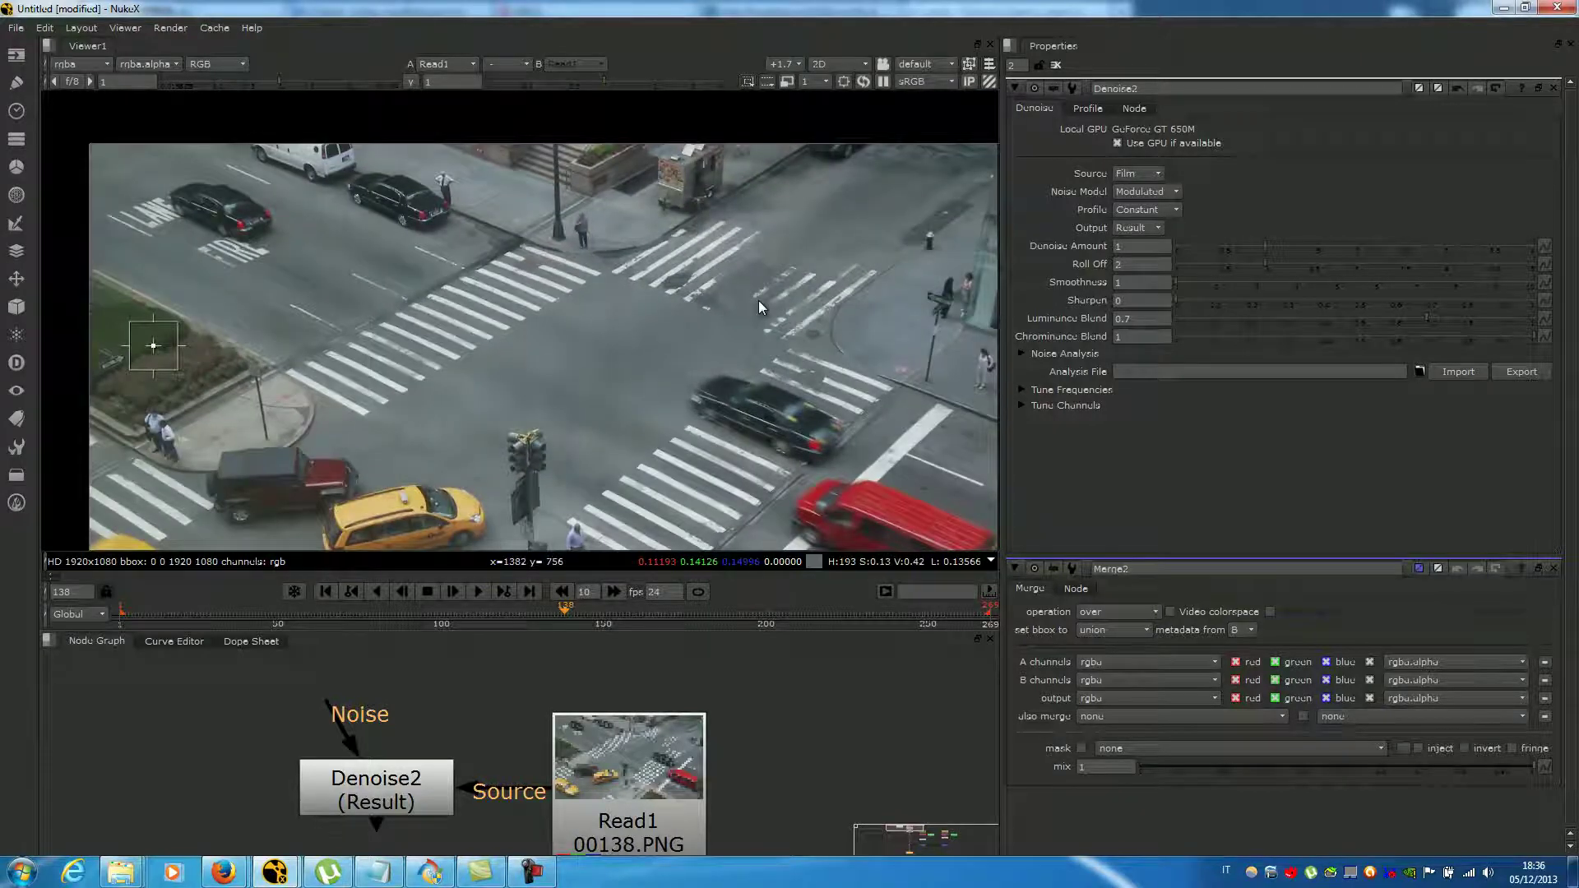
scroll(826, 195, "up", 5)
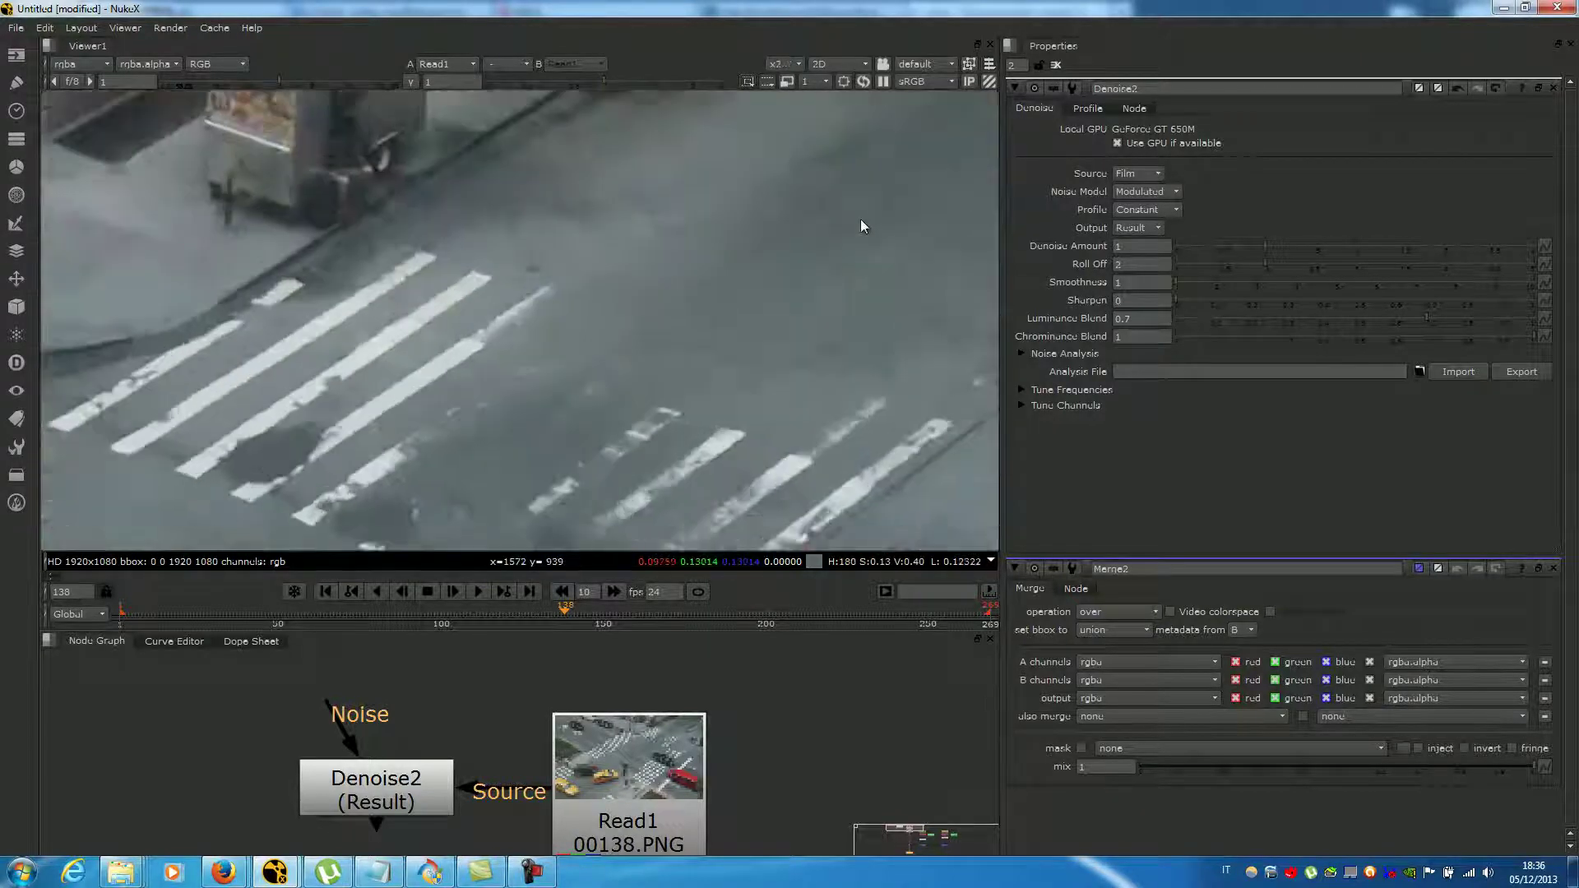
middle_click_drag(851, 227, 825, 264)
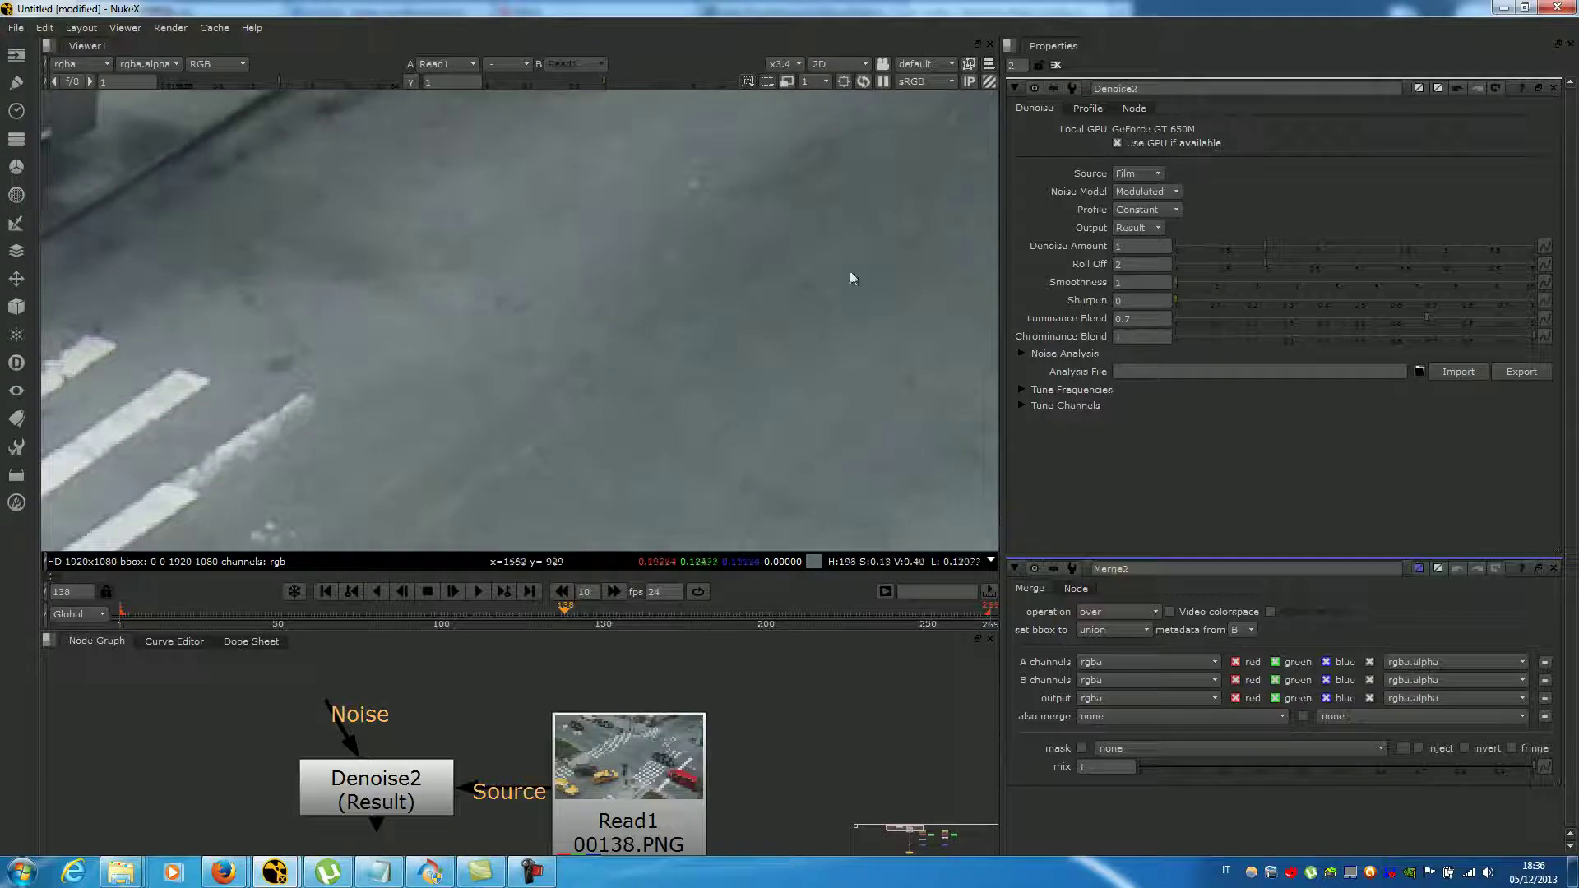
scroll(808, 260, "down", 4)
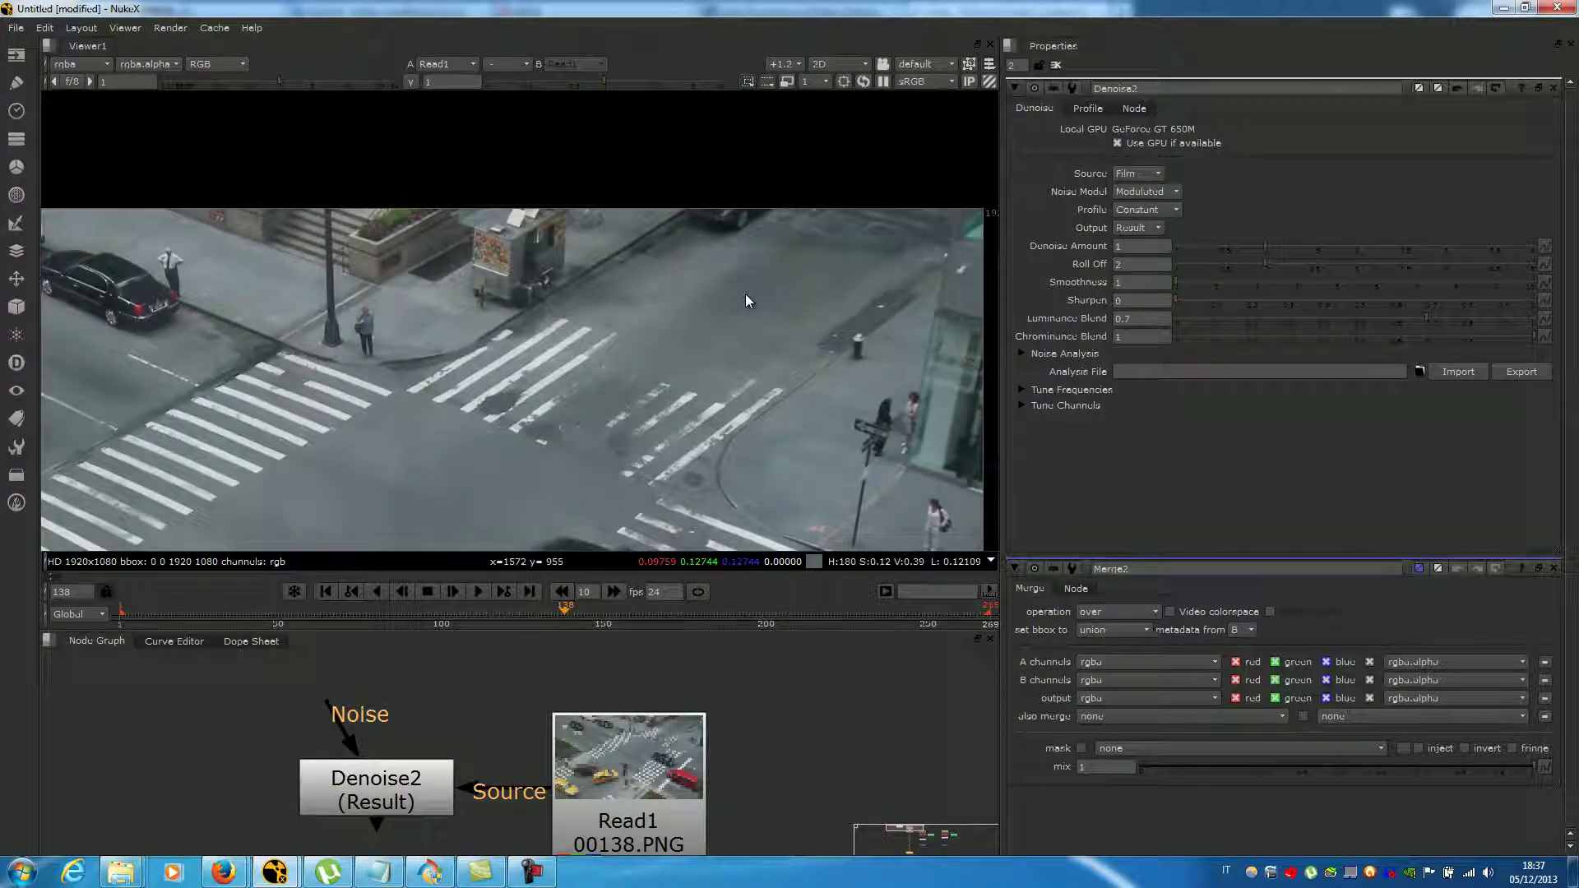
middle_click_drag(745, 301, 463, 276)
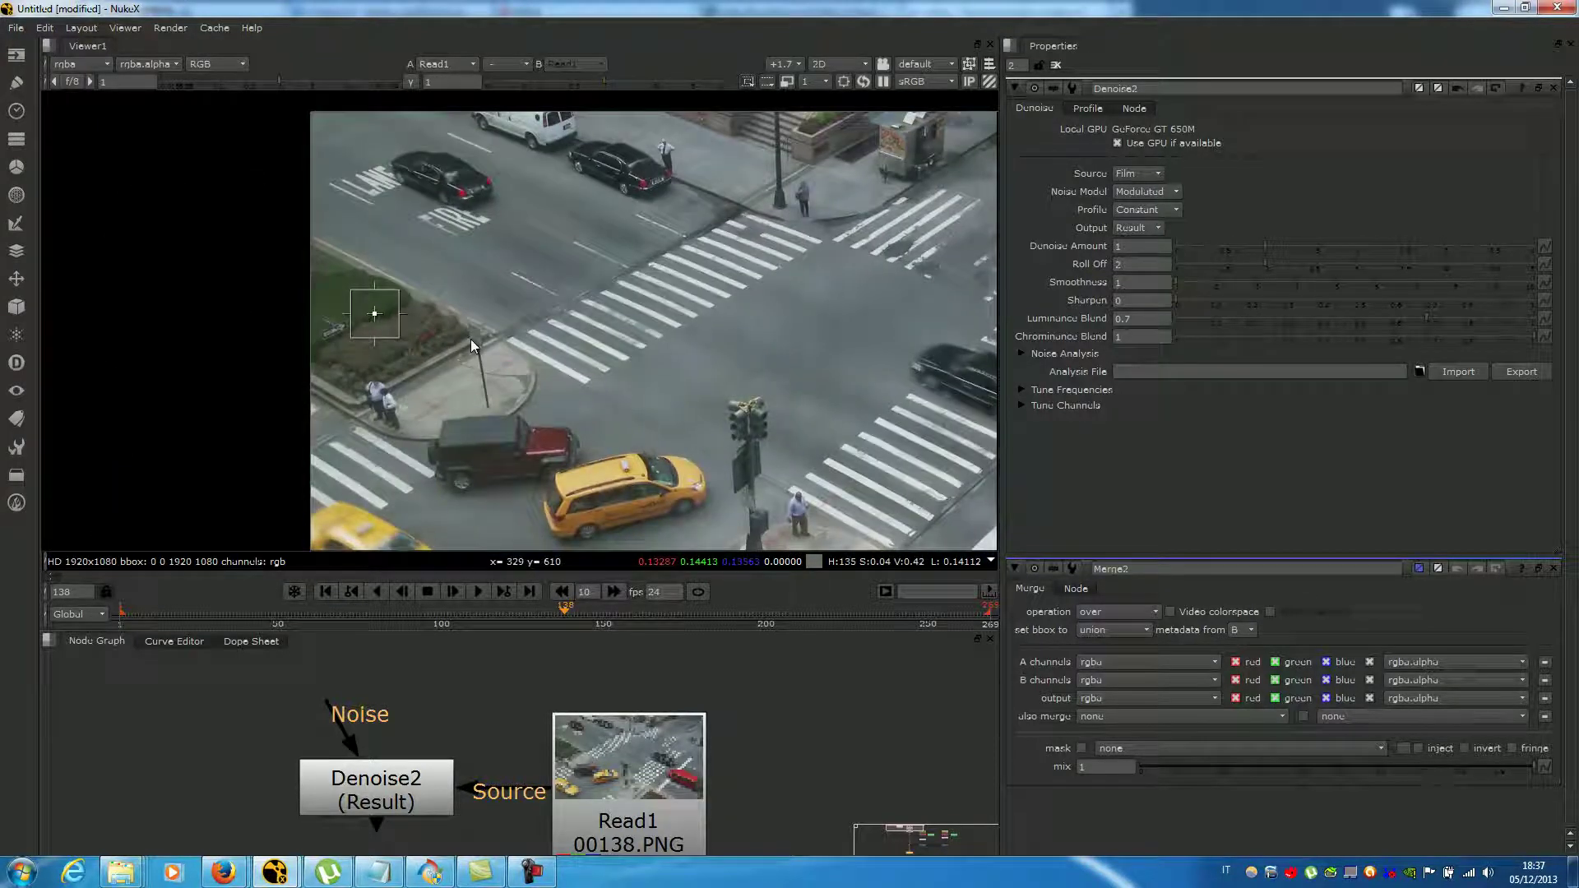
- Compare the Denoise2 result with the Read1 source up close on the road, traffic light and yellow taxi van
key("1")
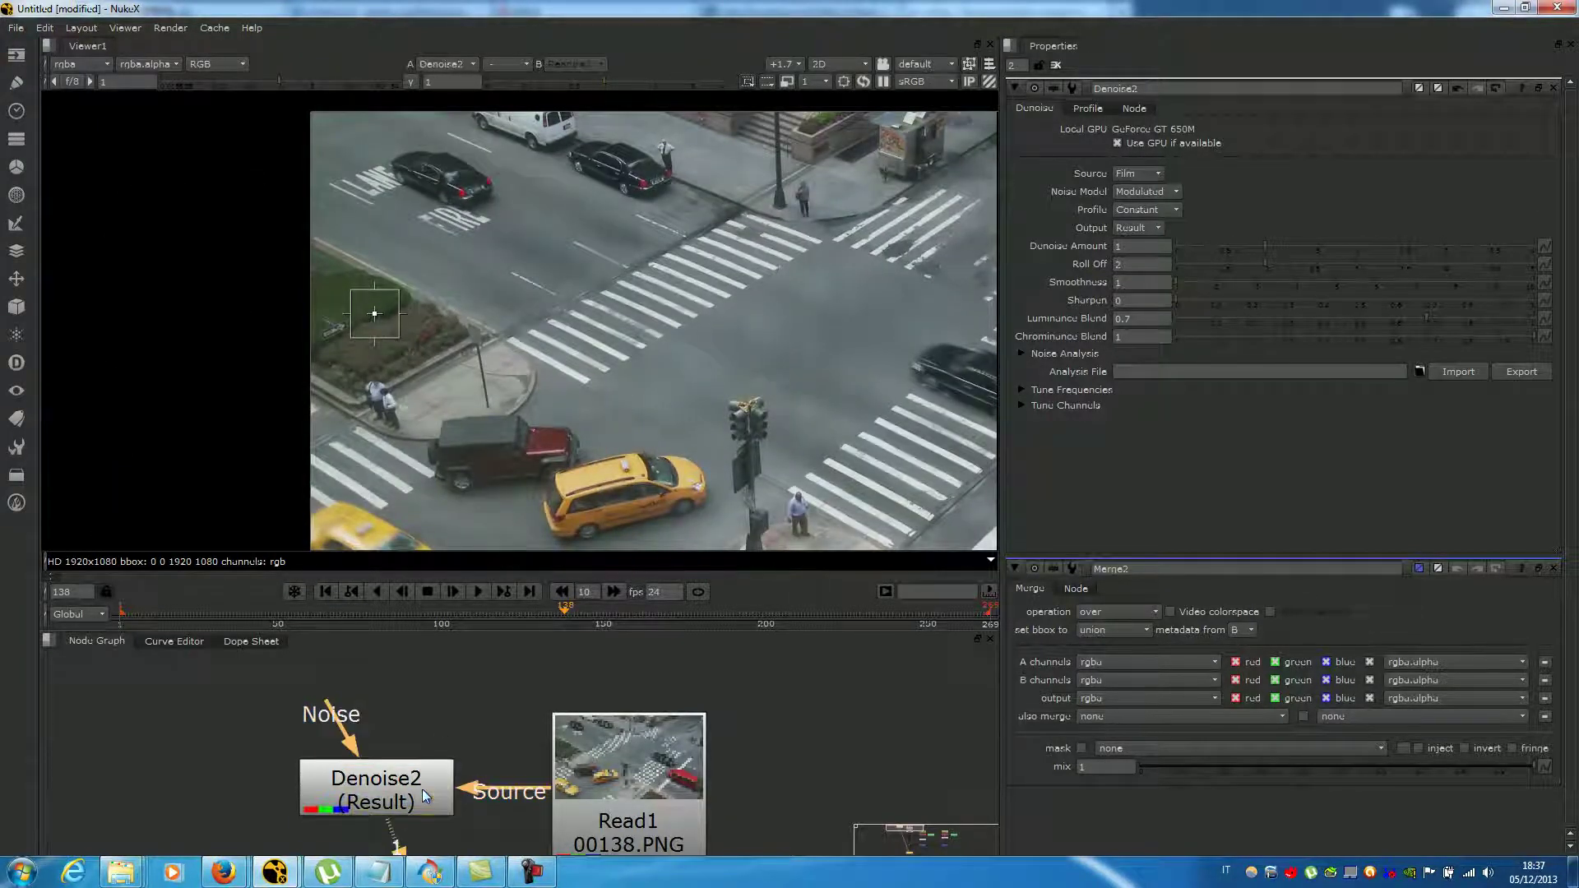
scroll(658, 370, "up", 5)
scroll(629, 318, "up", 2)
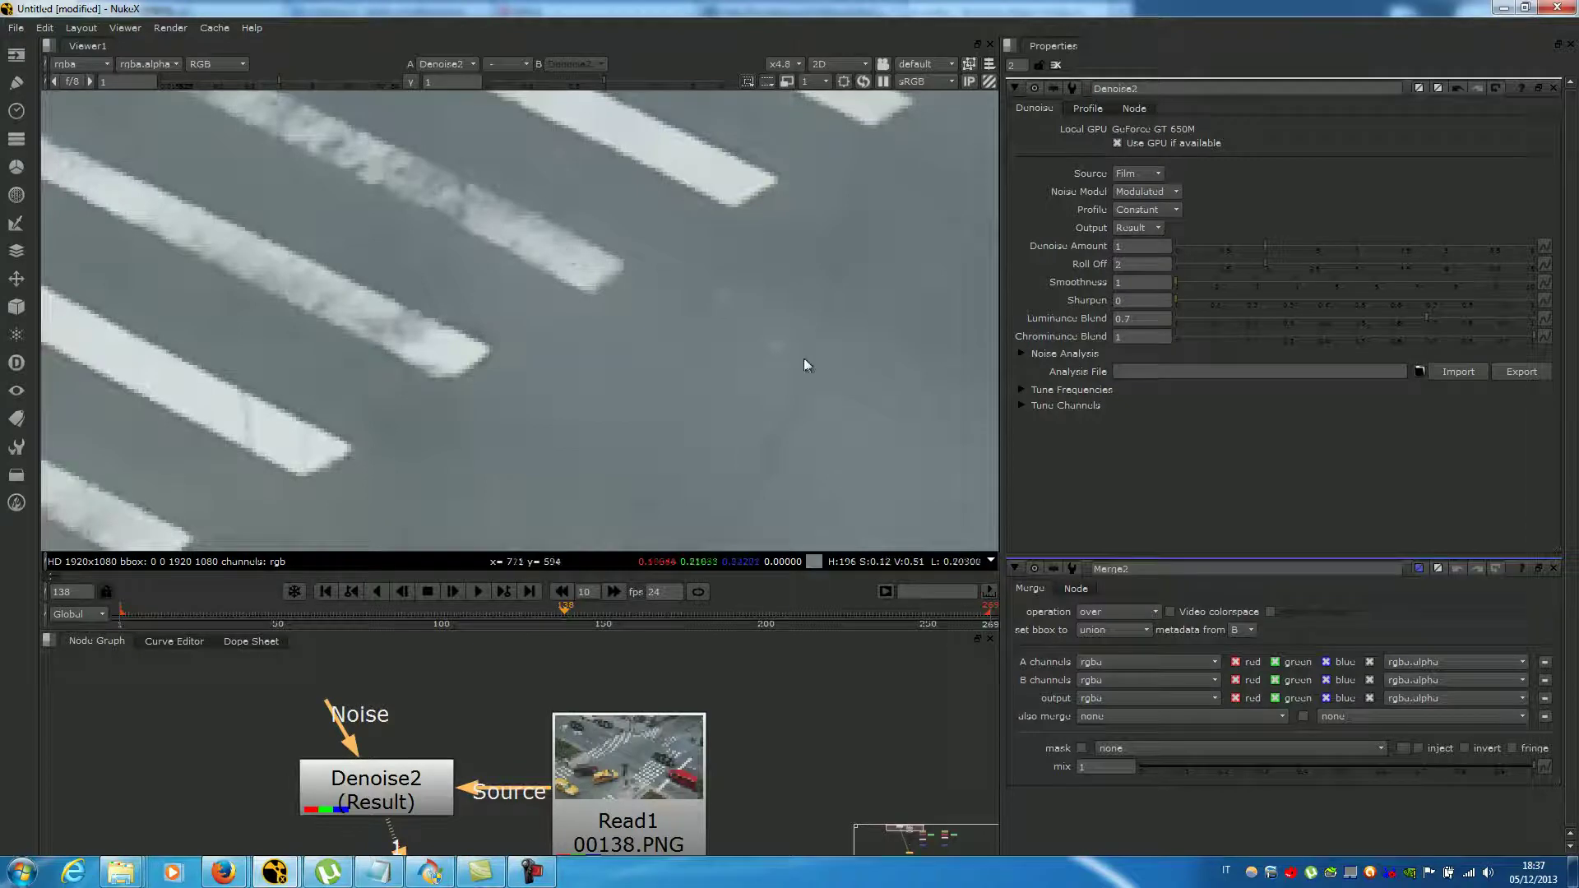
scroll(534, 223, "down", 5)
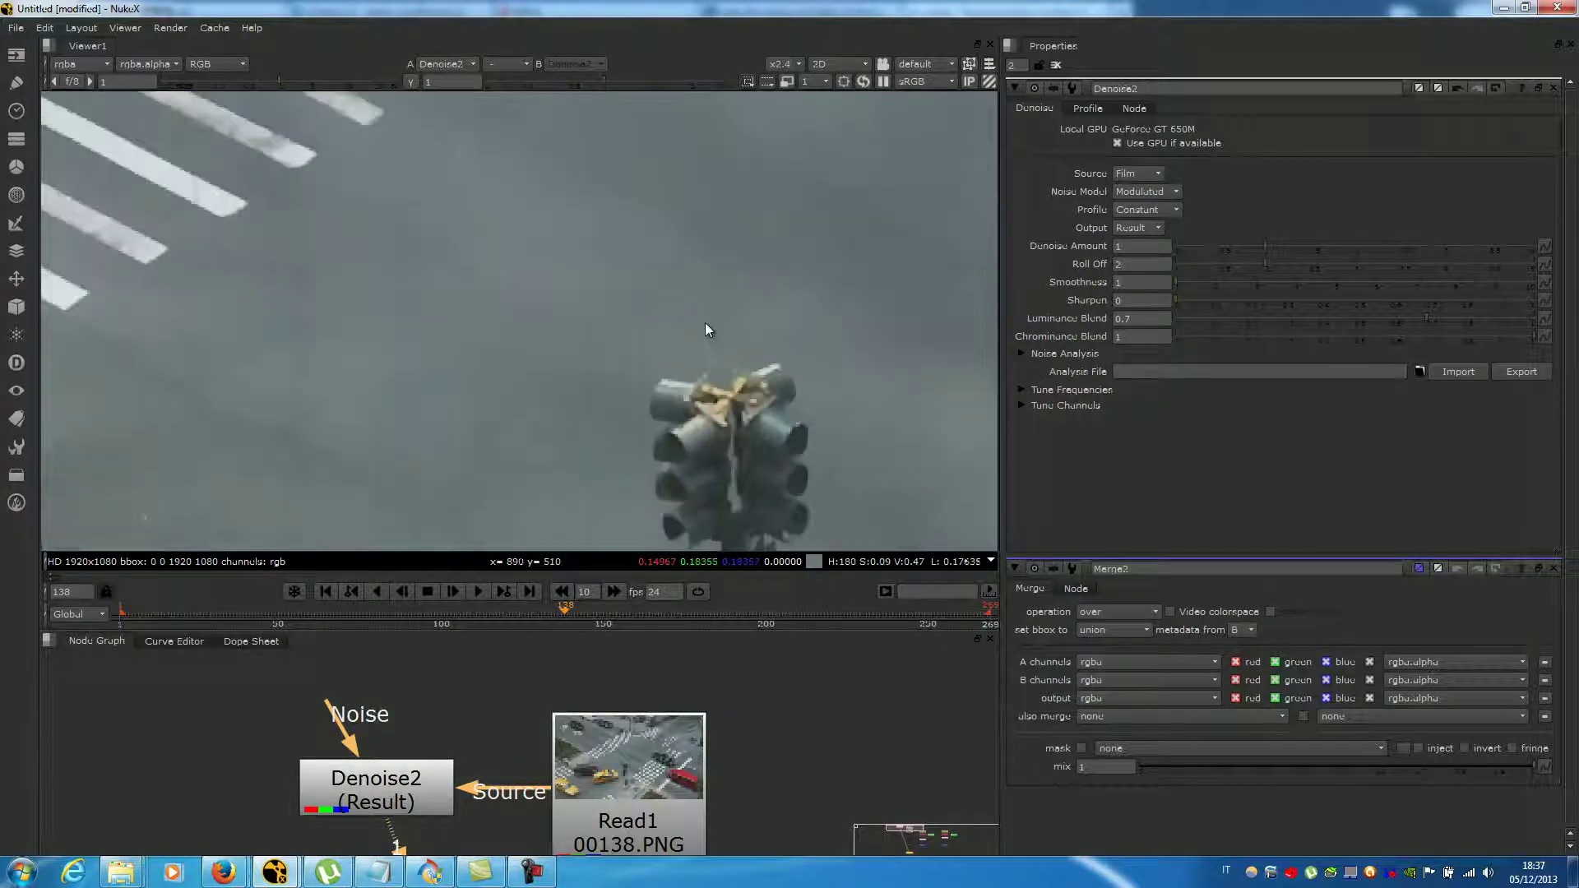
scroll(706, 330, "down", 2)
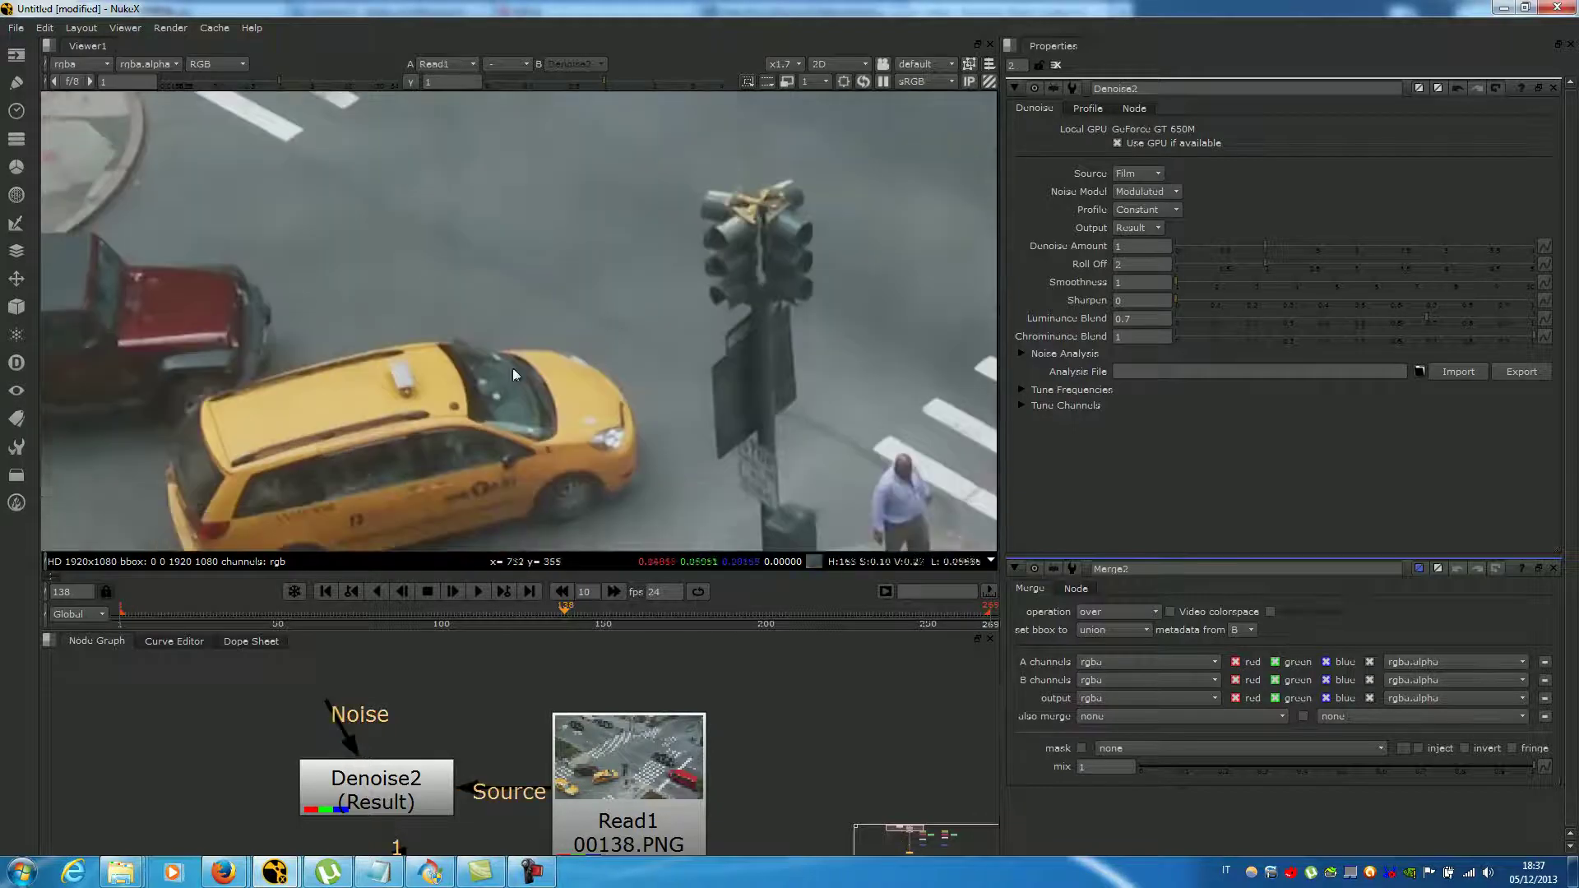
middle_click_drag(406, 384, 589, 247)
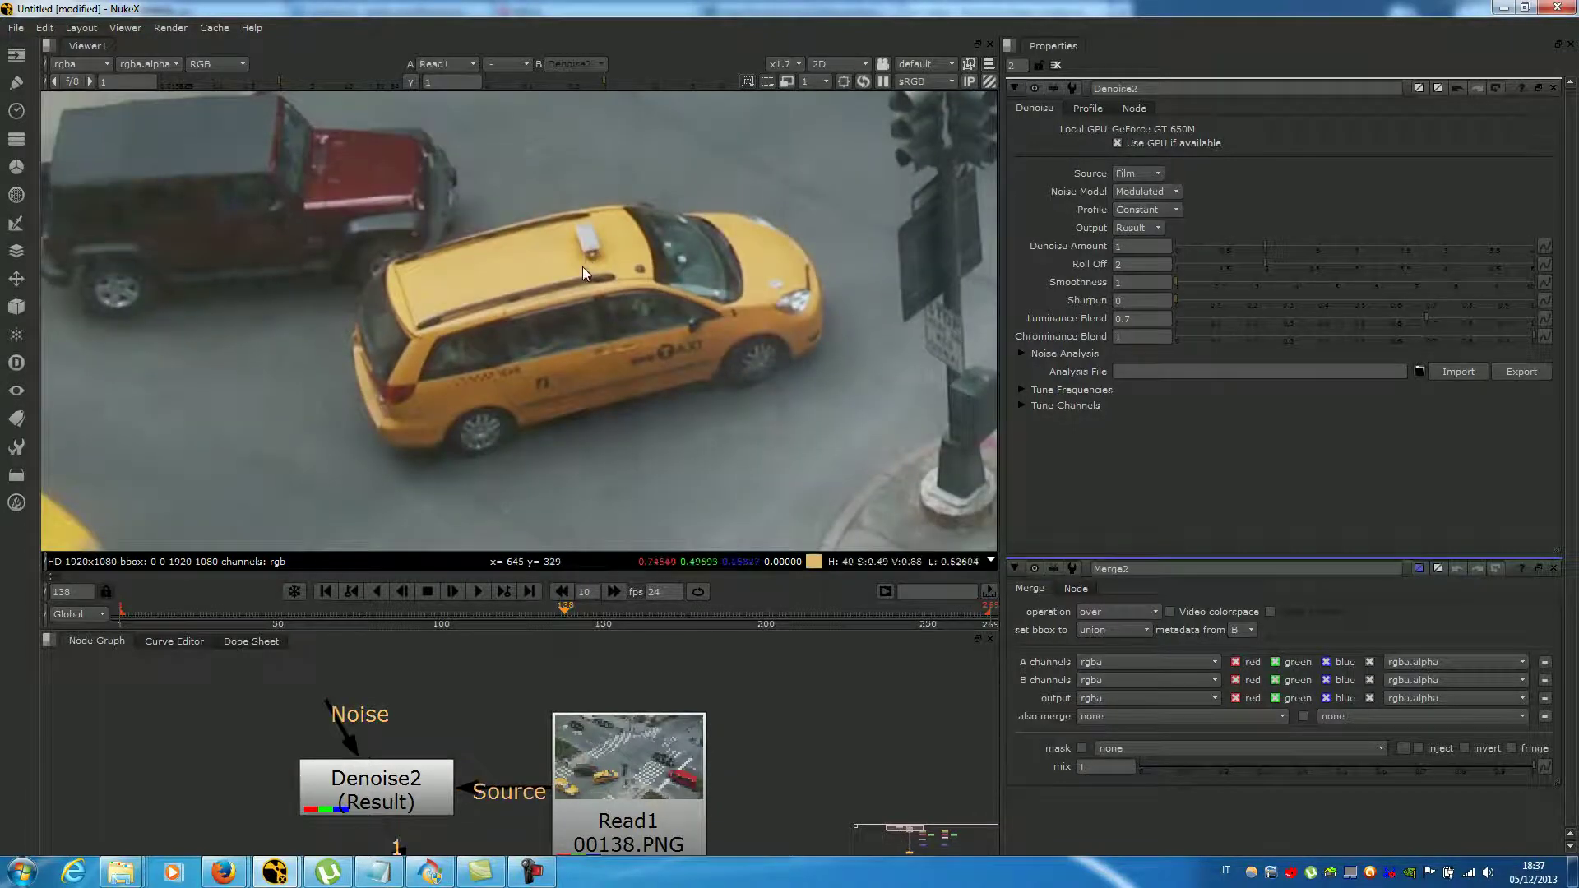
scroll(500, 383, "up", 2)
key("1")
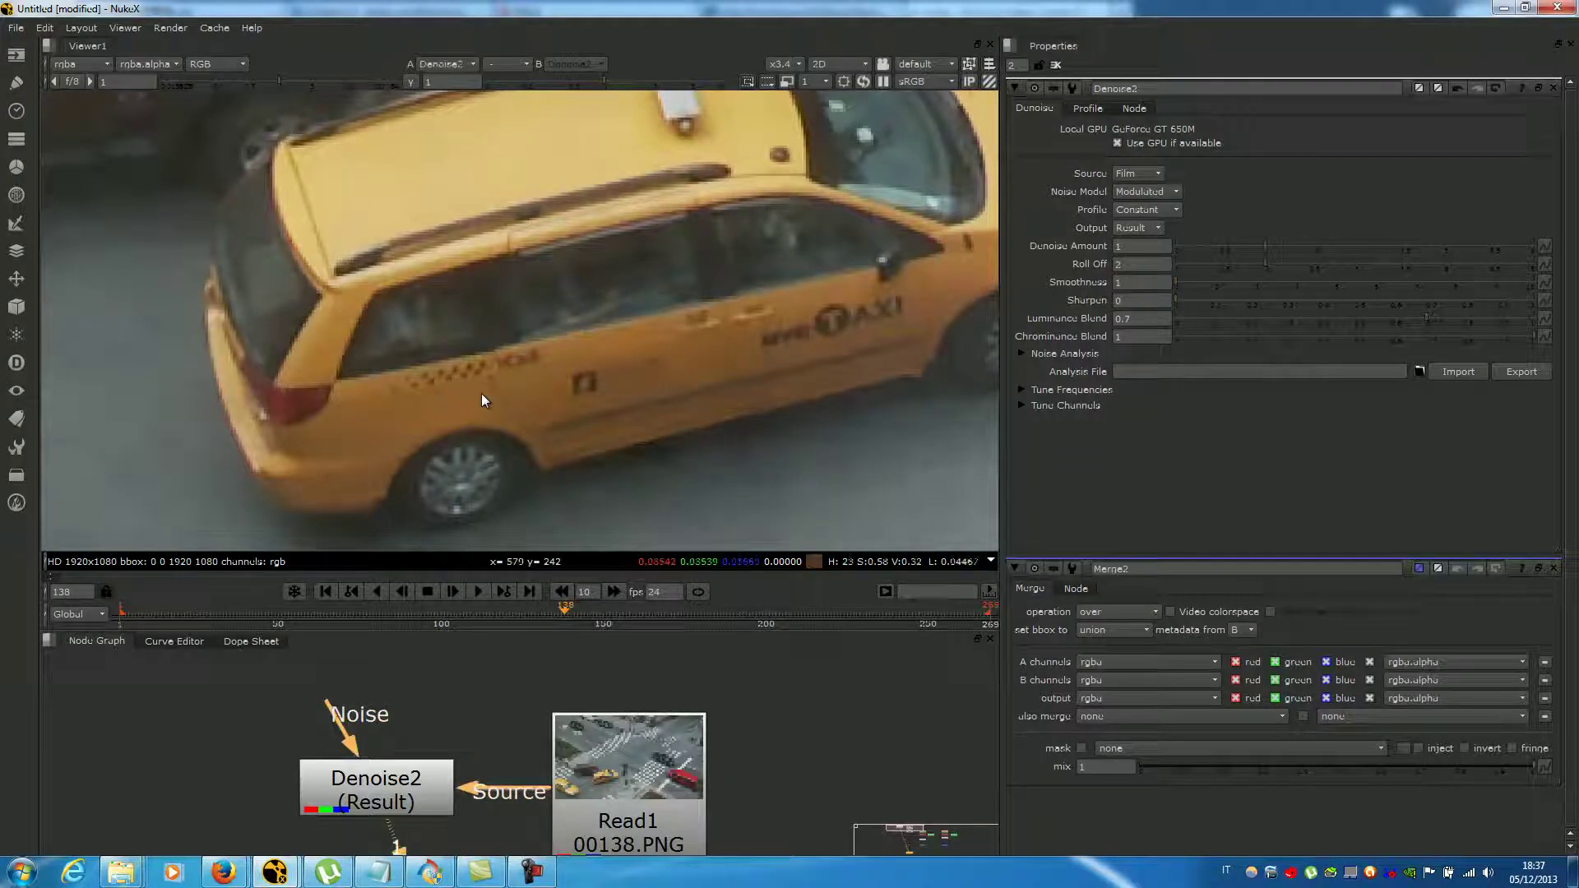
key("2")
scroll(481, 393, "down", 5)
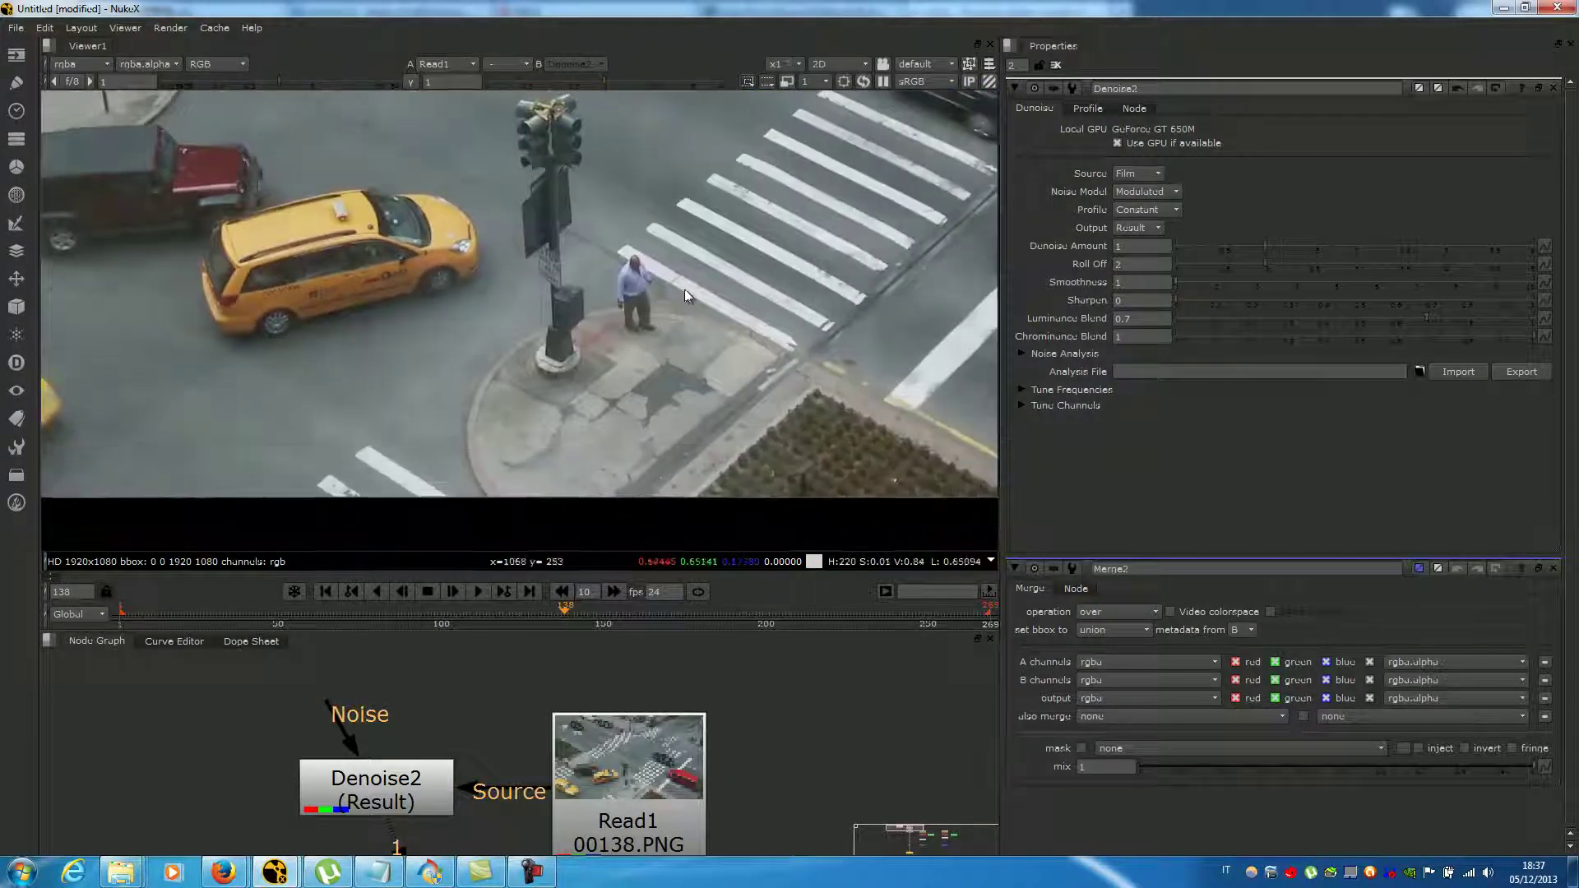
- Alternate the viewer between Denoise2 and Read1 to compare the noise on the near crosswalk stripes up close
scroll(837, 324, "up", 5)
key("1")
key("2")
key("1")
scroll(832, 329, "up", 3)
key("2")
key("1")
key("2")
key("1")
key("2")
key("1")
scroll(835, 299, "down", 5)
key("2")
scroll(849, 273, "up", 3)
key("1")
key("2")
key("1")
key("2")
key("1")
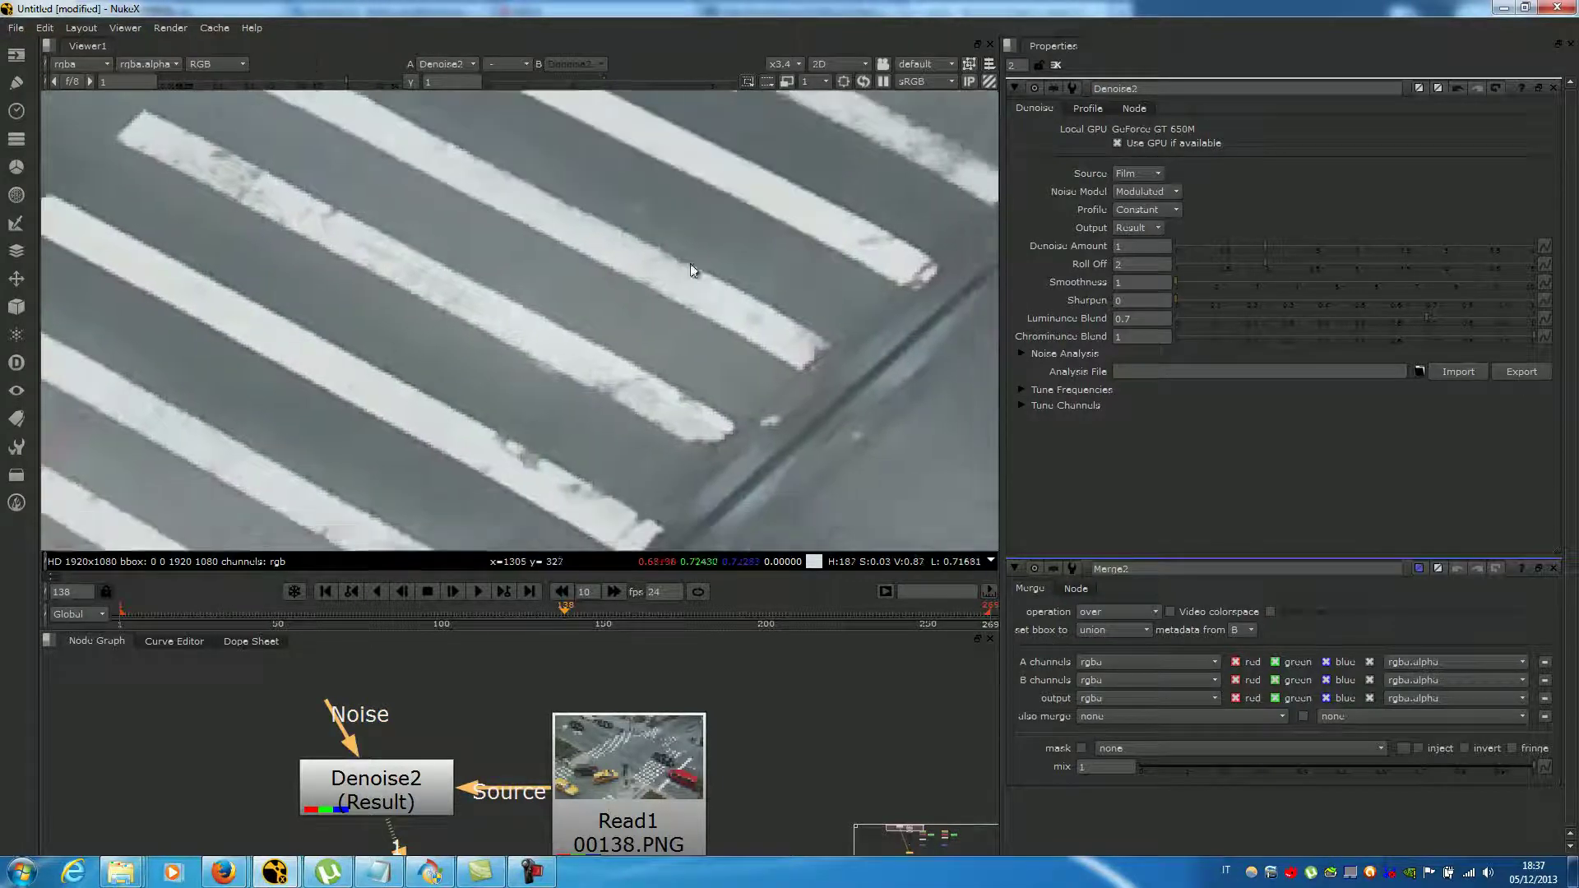
key("1")
key("2")
- Remove the Denoise2 node and select the Denoise1 node below Read1
scroll(576, 370, "down", 5)
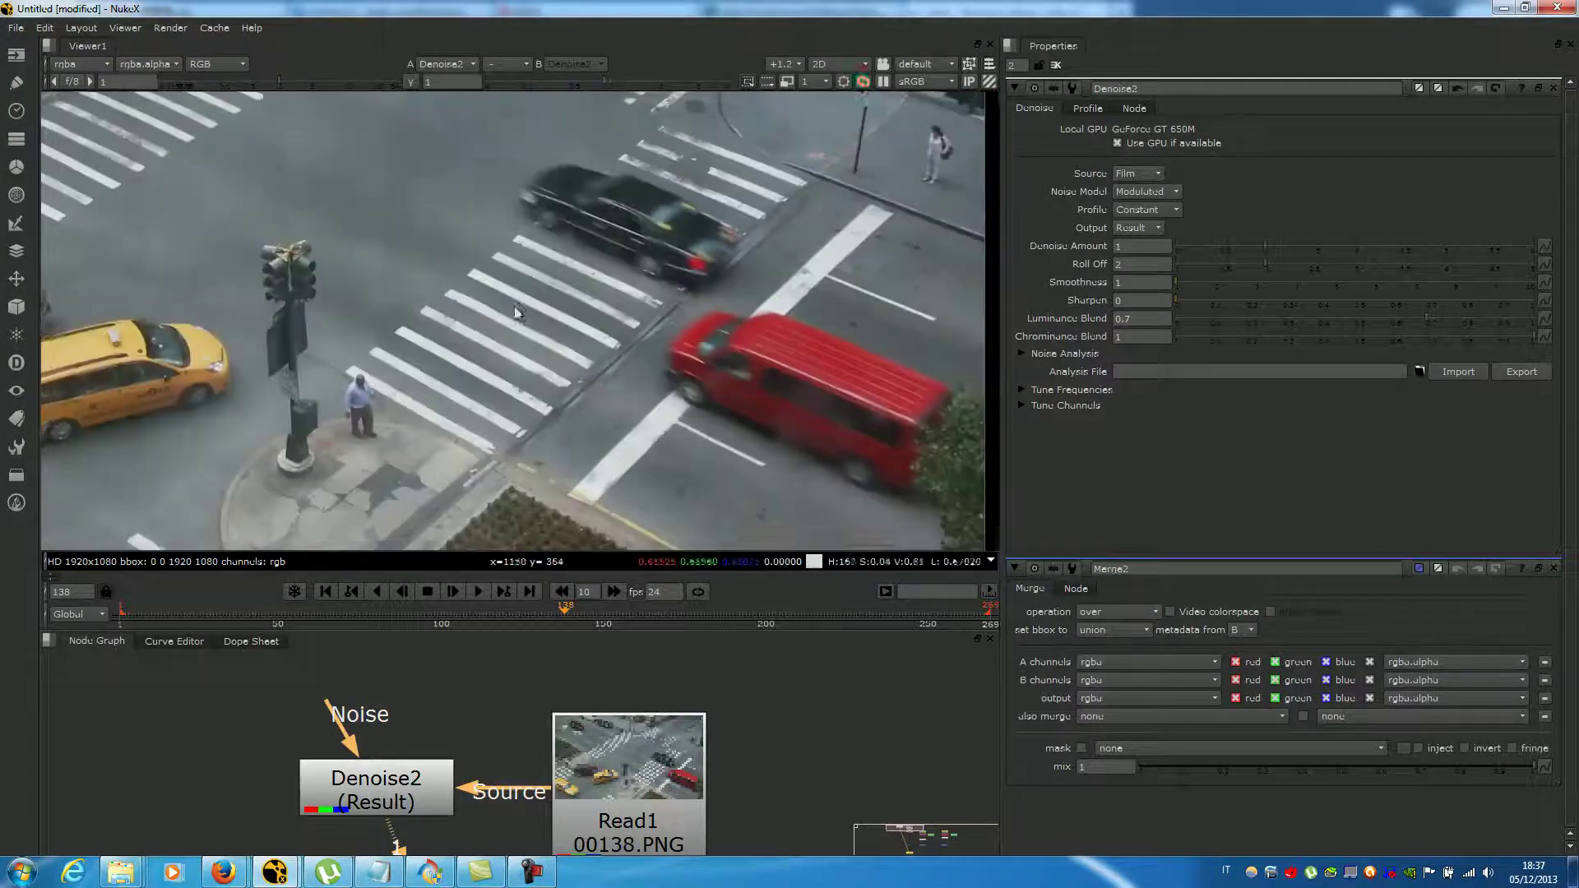
scroll(518, 310, "down", 3)
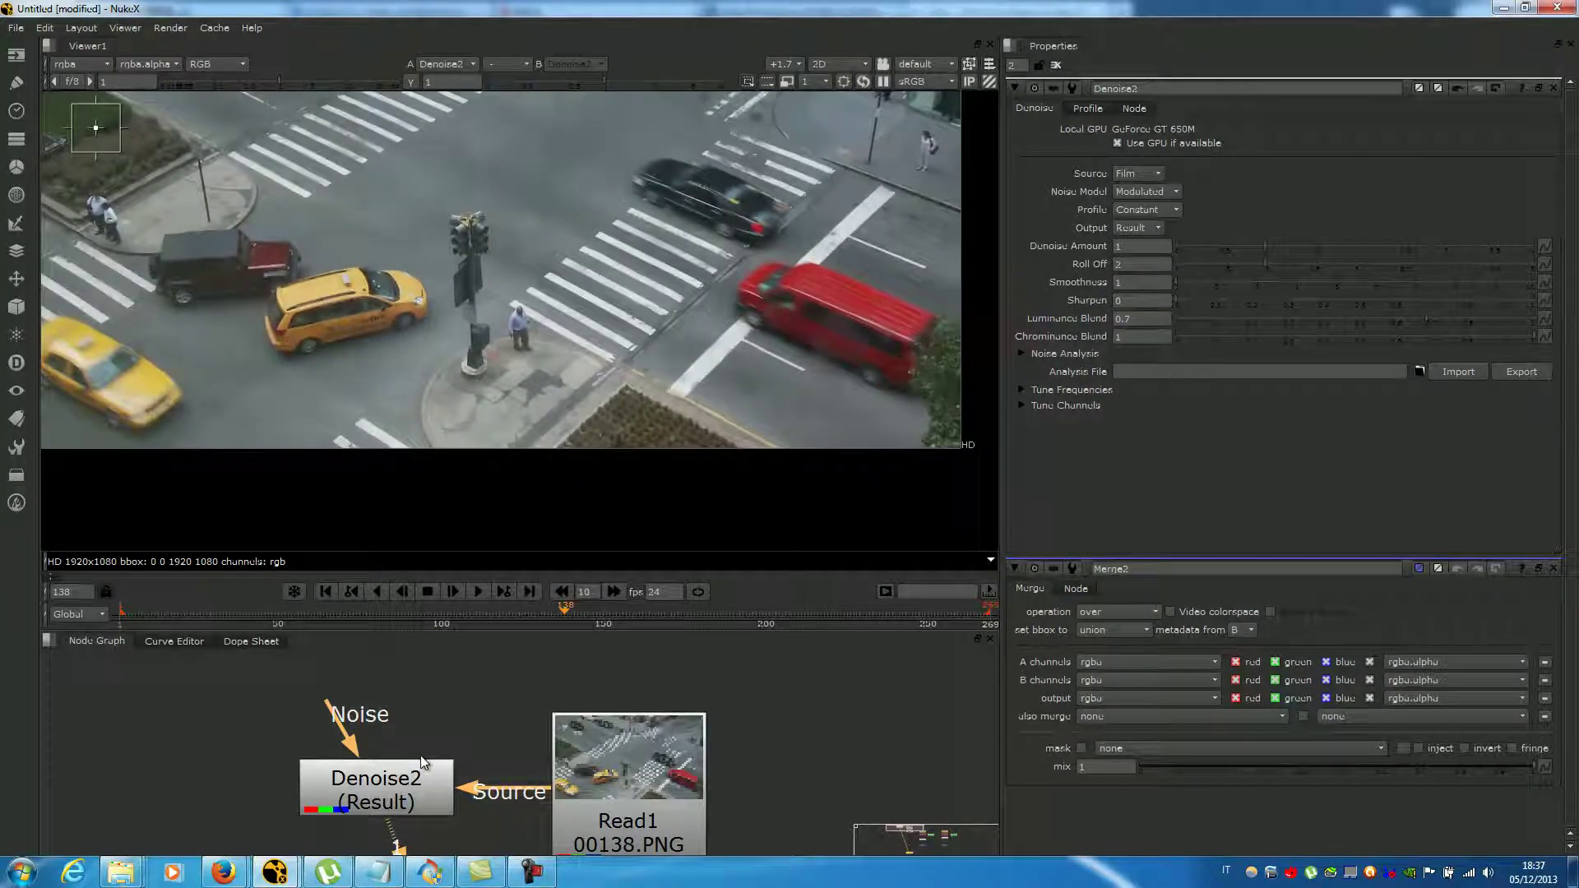
left_click(421, 781)
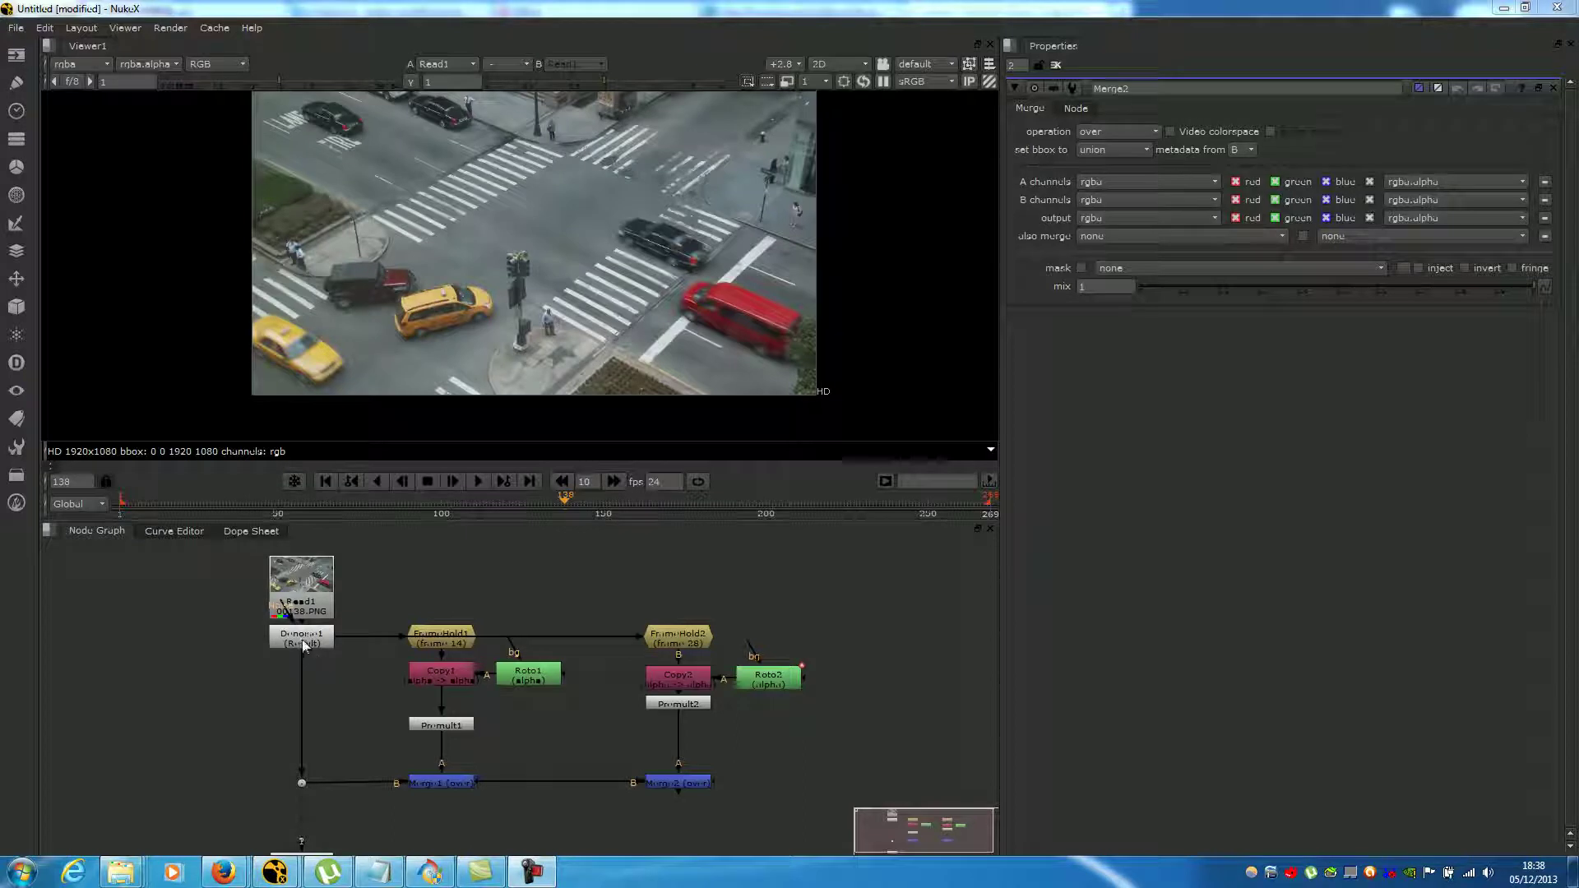
left_click(302, 645)
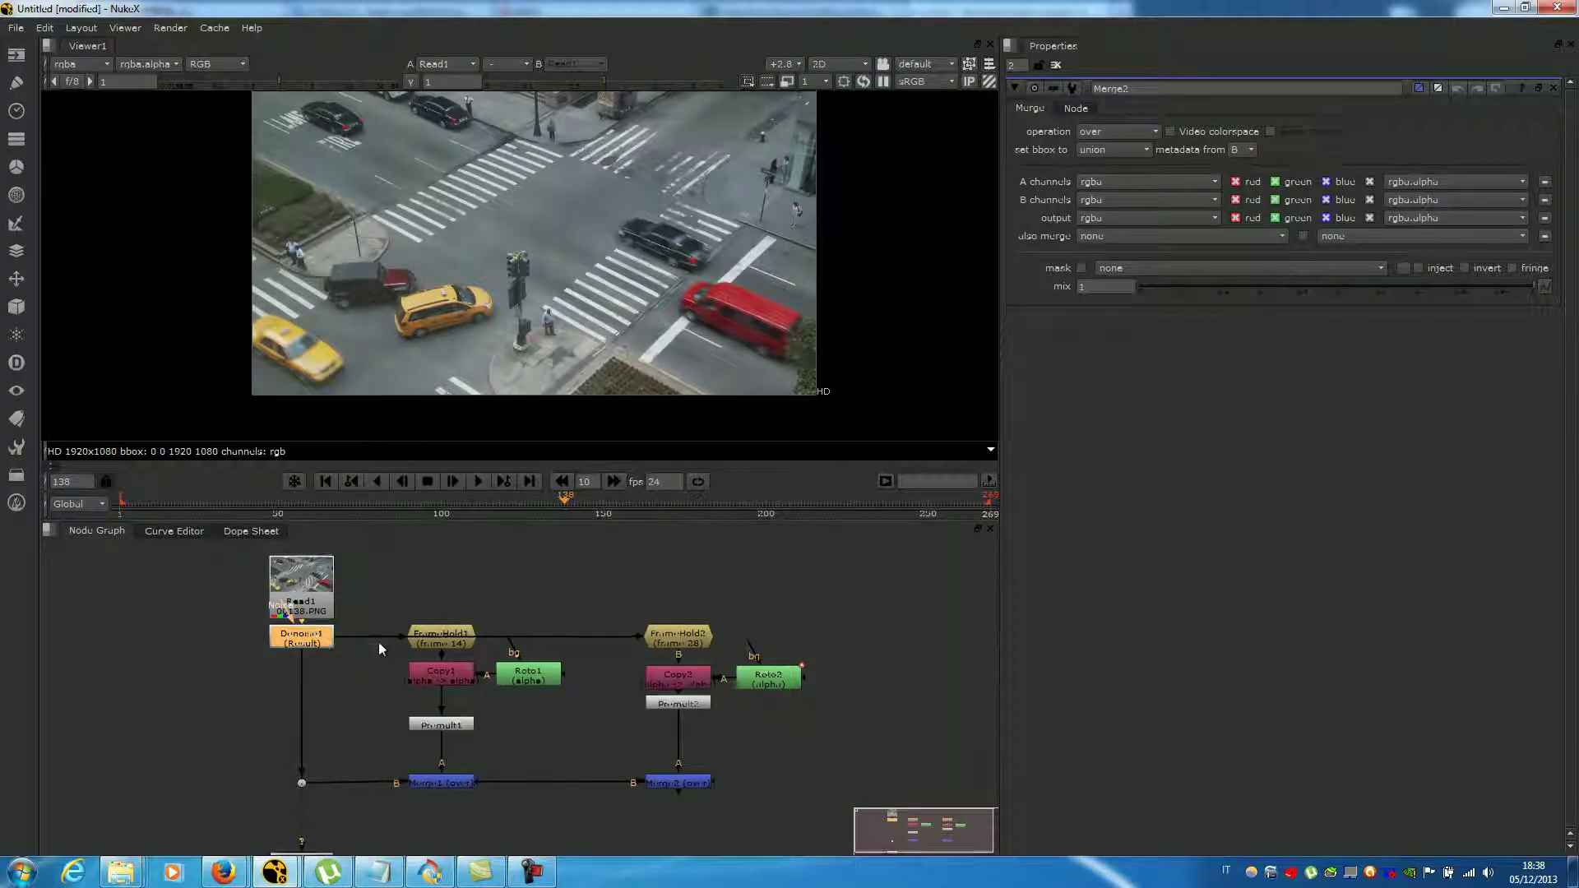
scroll(378, 648, "up", 2)
- Move FrameHold1 above its row and back in line with Denoise1 to show their connection
left_click(471, 610)
left_click_drag(470, 611, 464, 612)
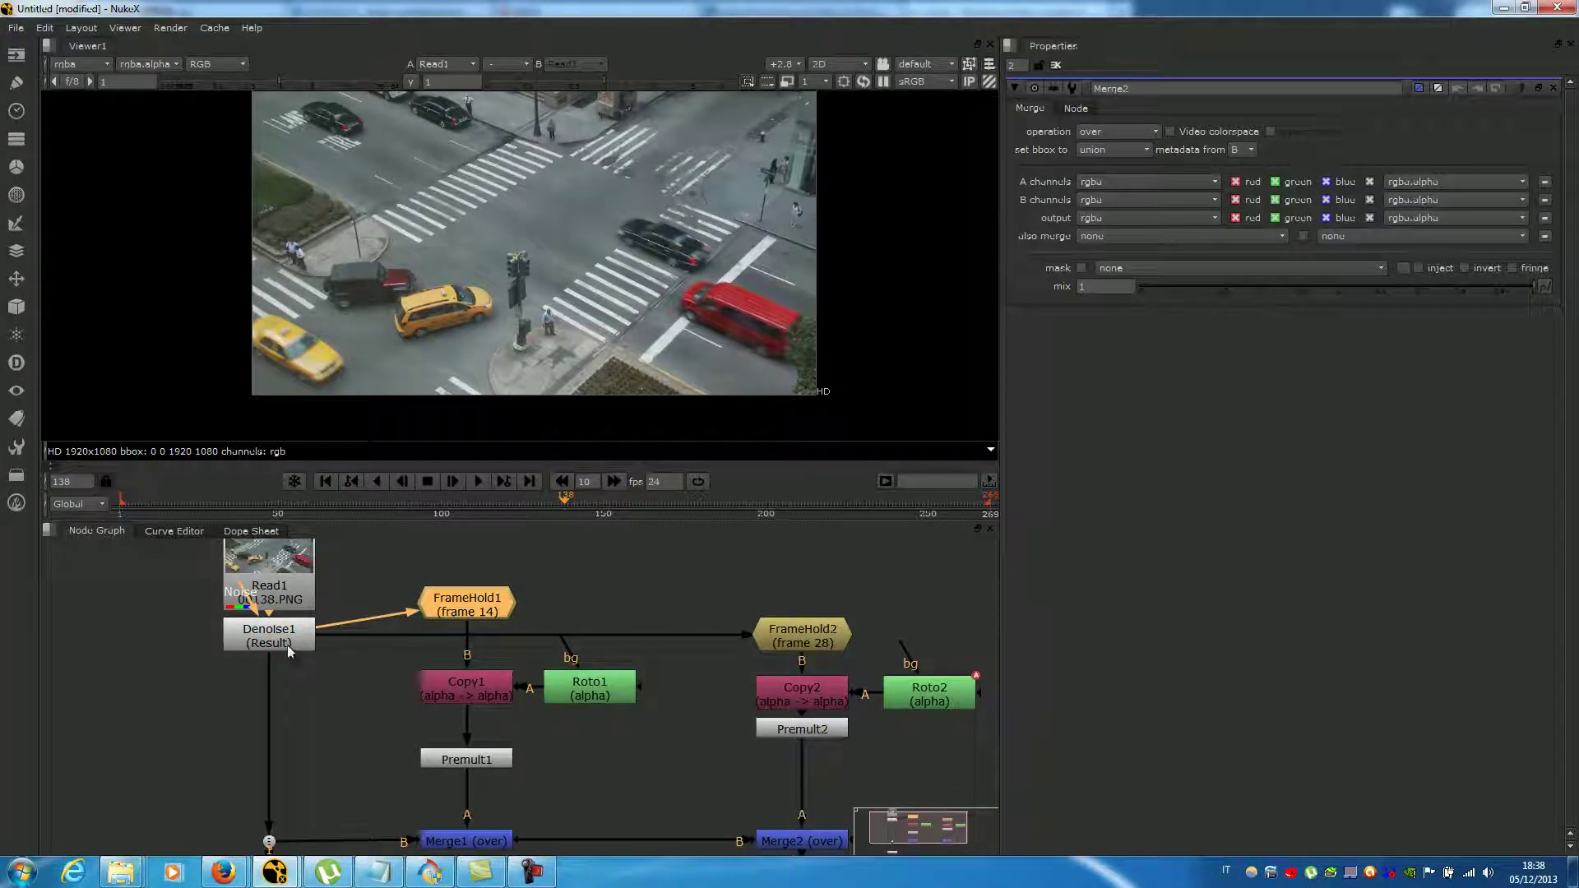
left_click_drag(451, 598, 482, 645)
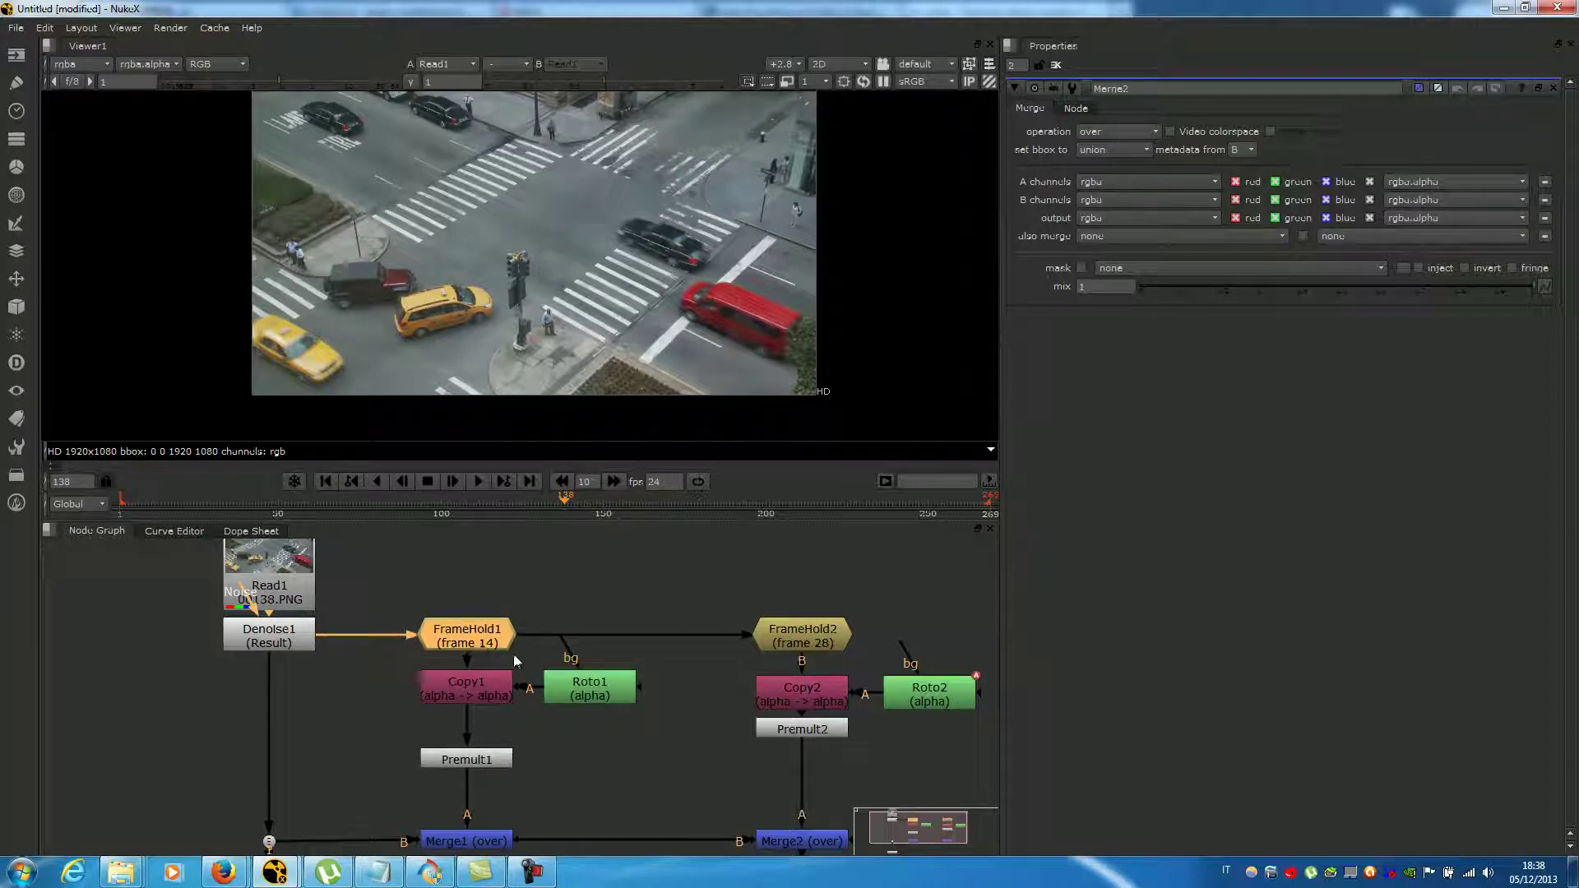
middle_click_drag(502, 731, 515, 676)
- View Merge2 and play the shot from frame 138 to review the patched intersection up close
left_click(495, 786)
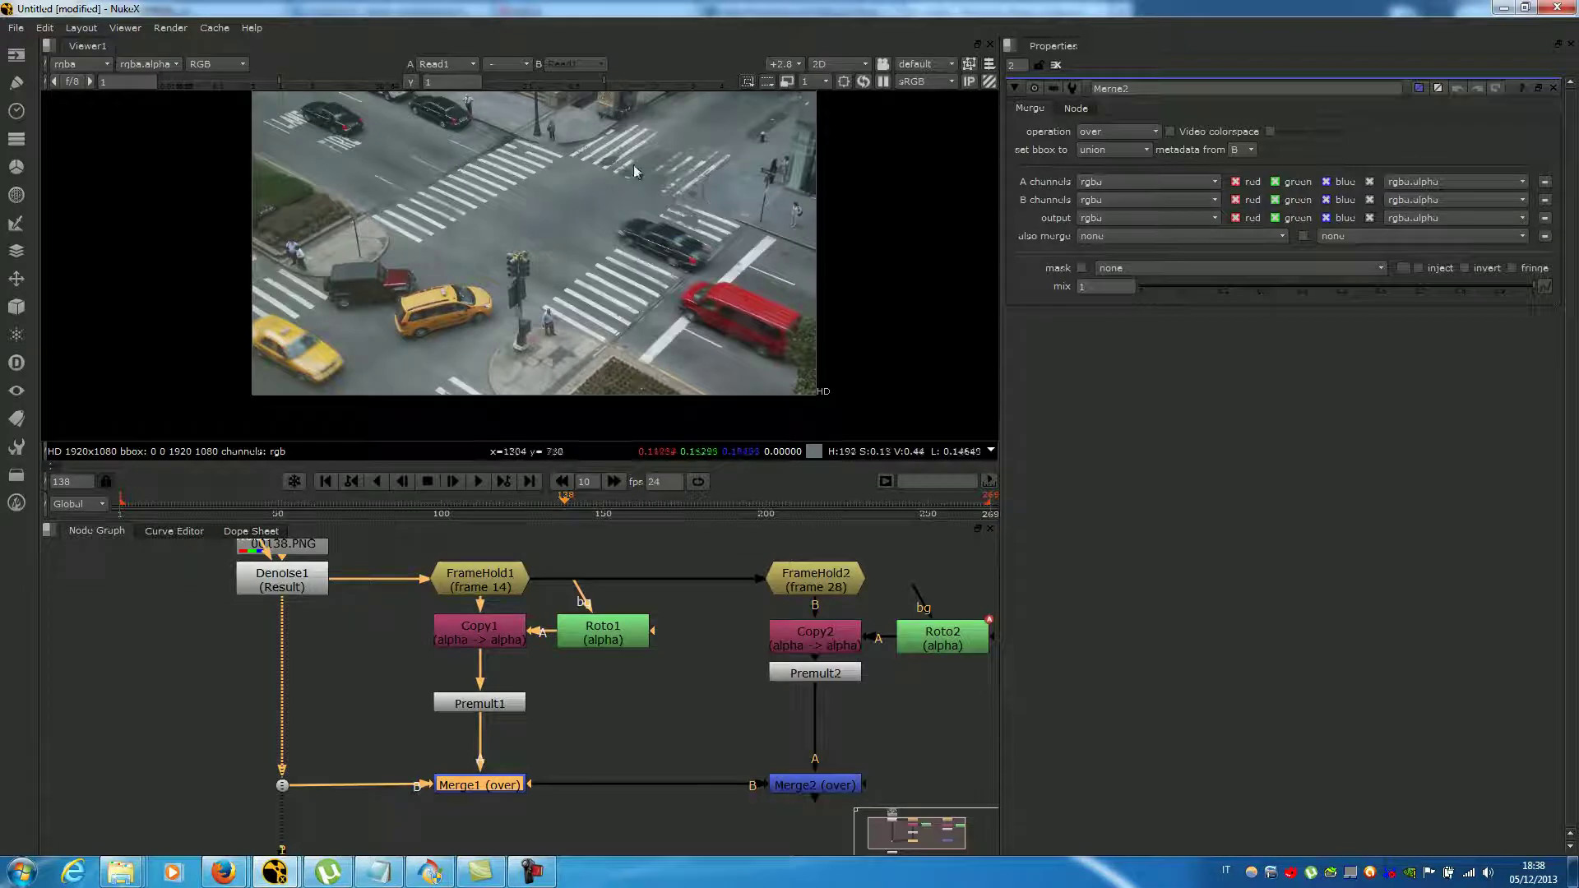
middle_click_drag(694, 366, 669, 344)
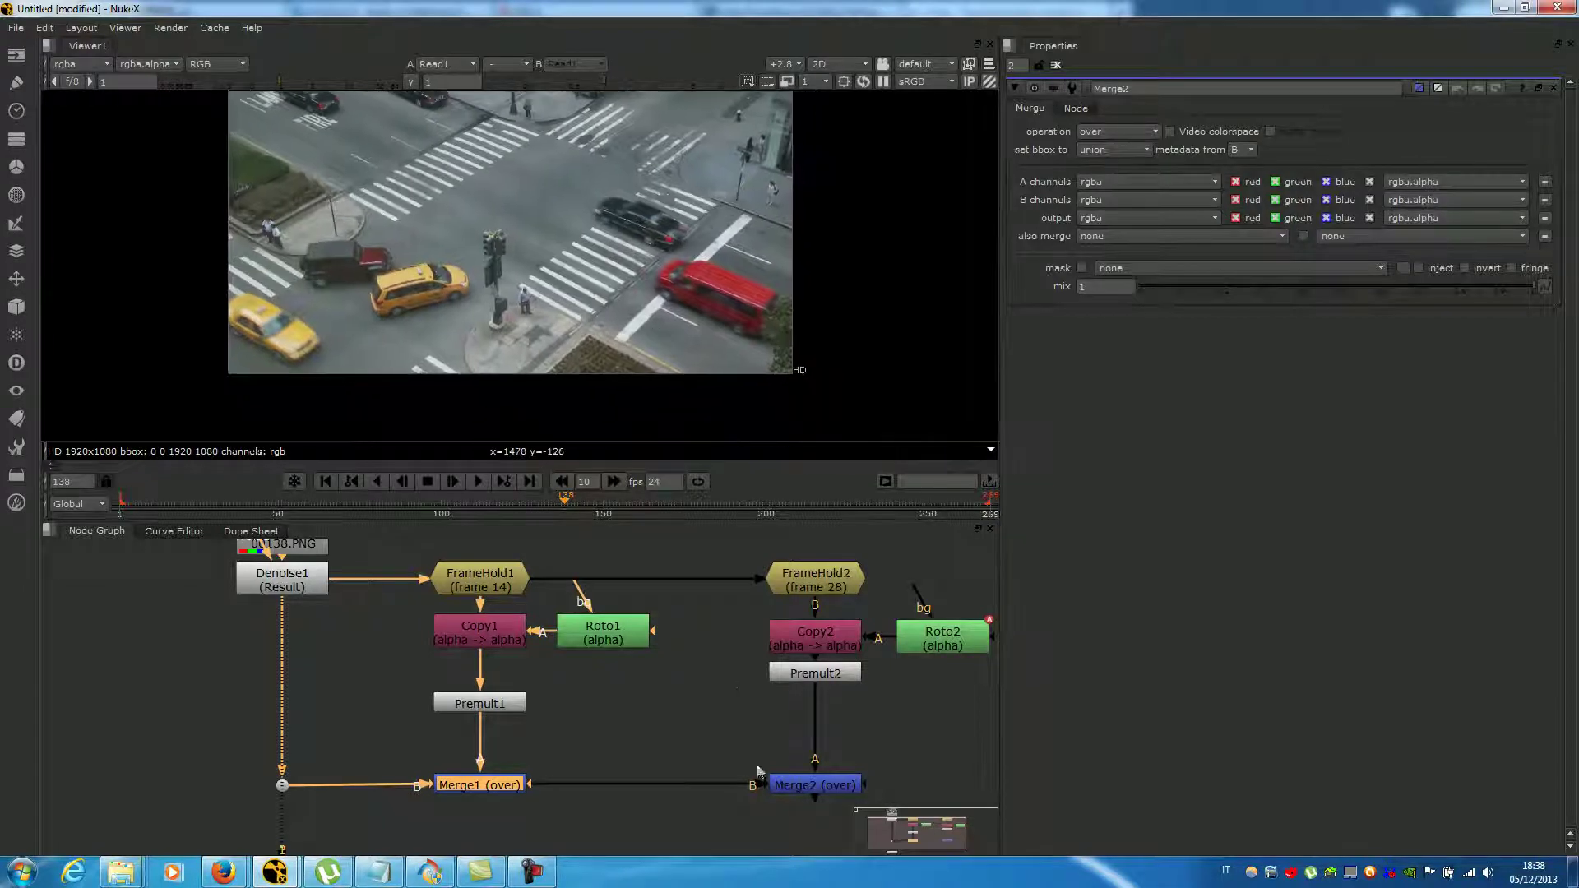
left_click(792, 784)
key("1")
left_click(478, 481)
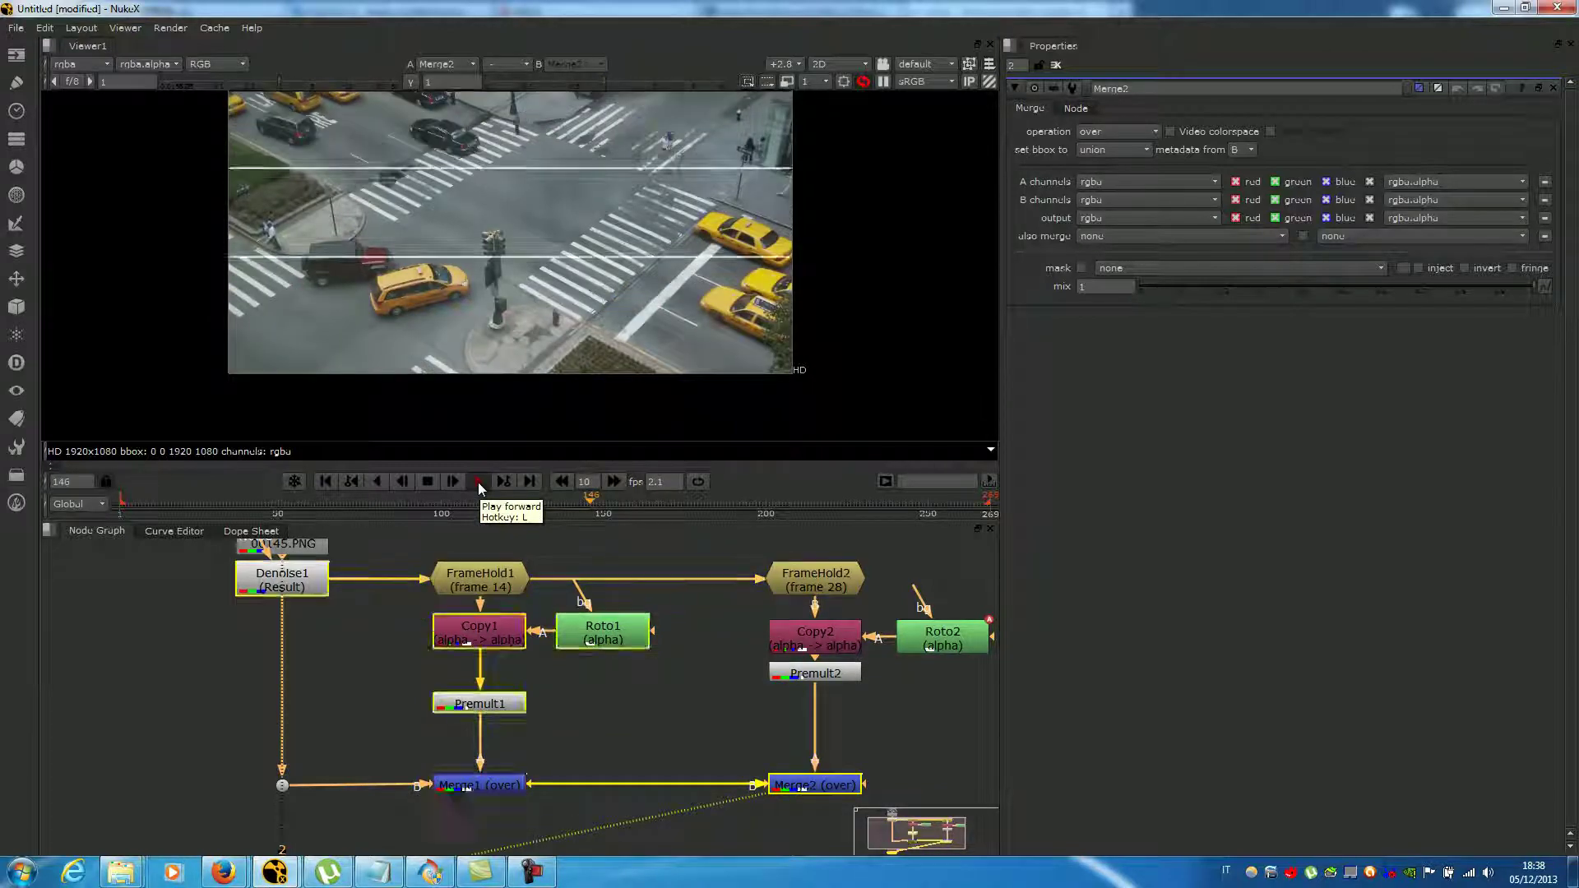
scroll(448, 244, "up", 3)
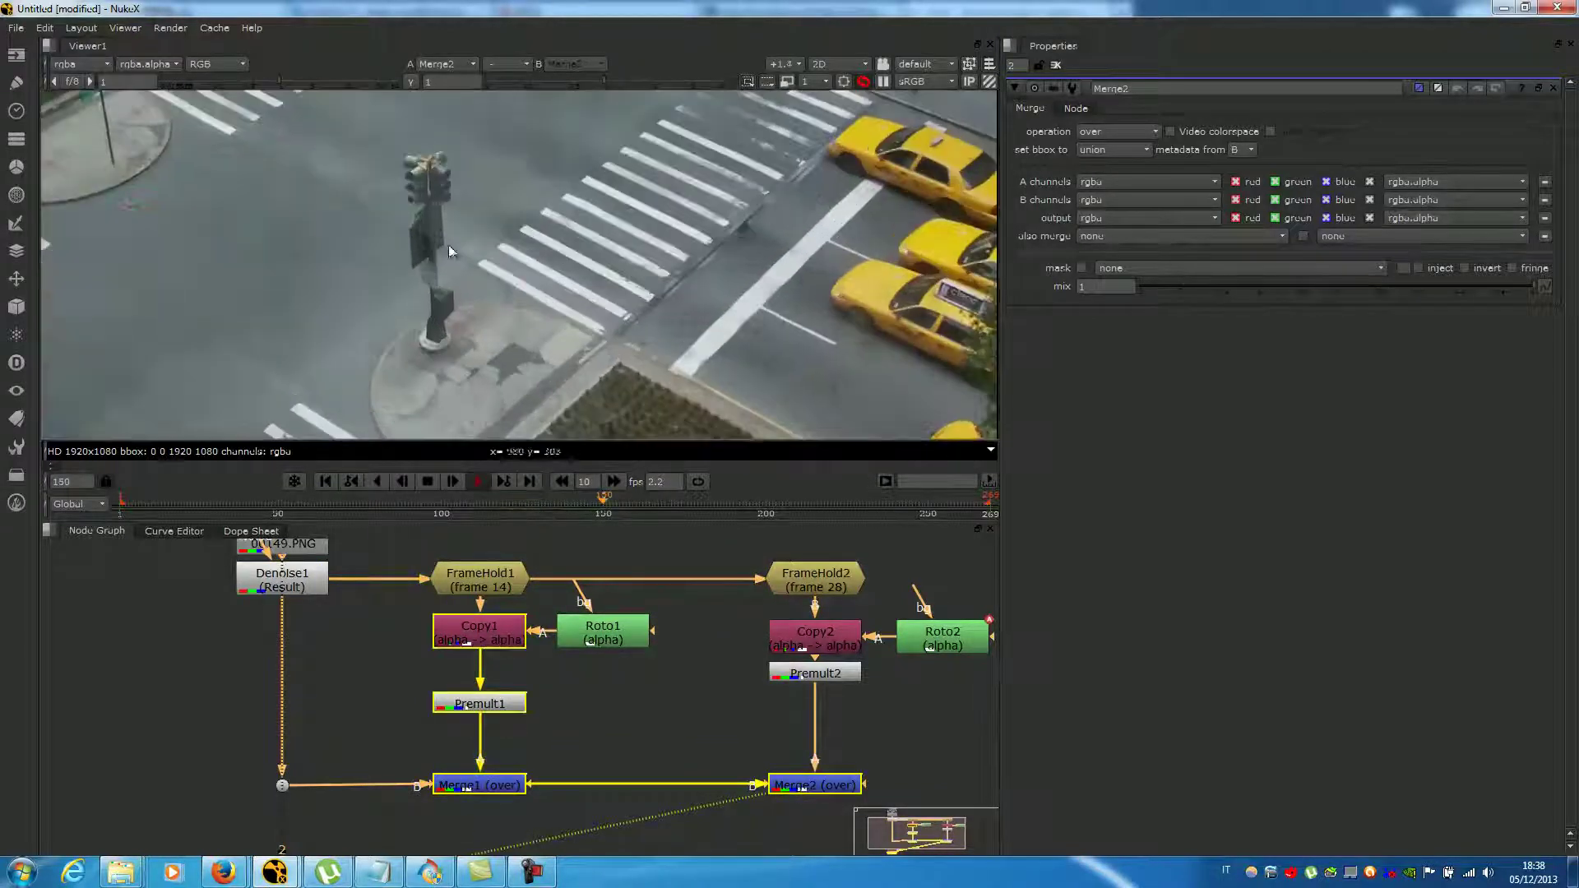
- Examine the patched crosswalk stripes up close while the shot plays through Merge2
scroll(463, 178, "up", 3)
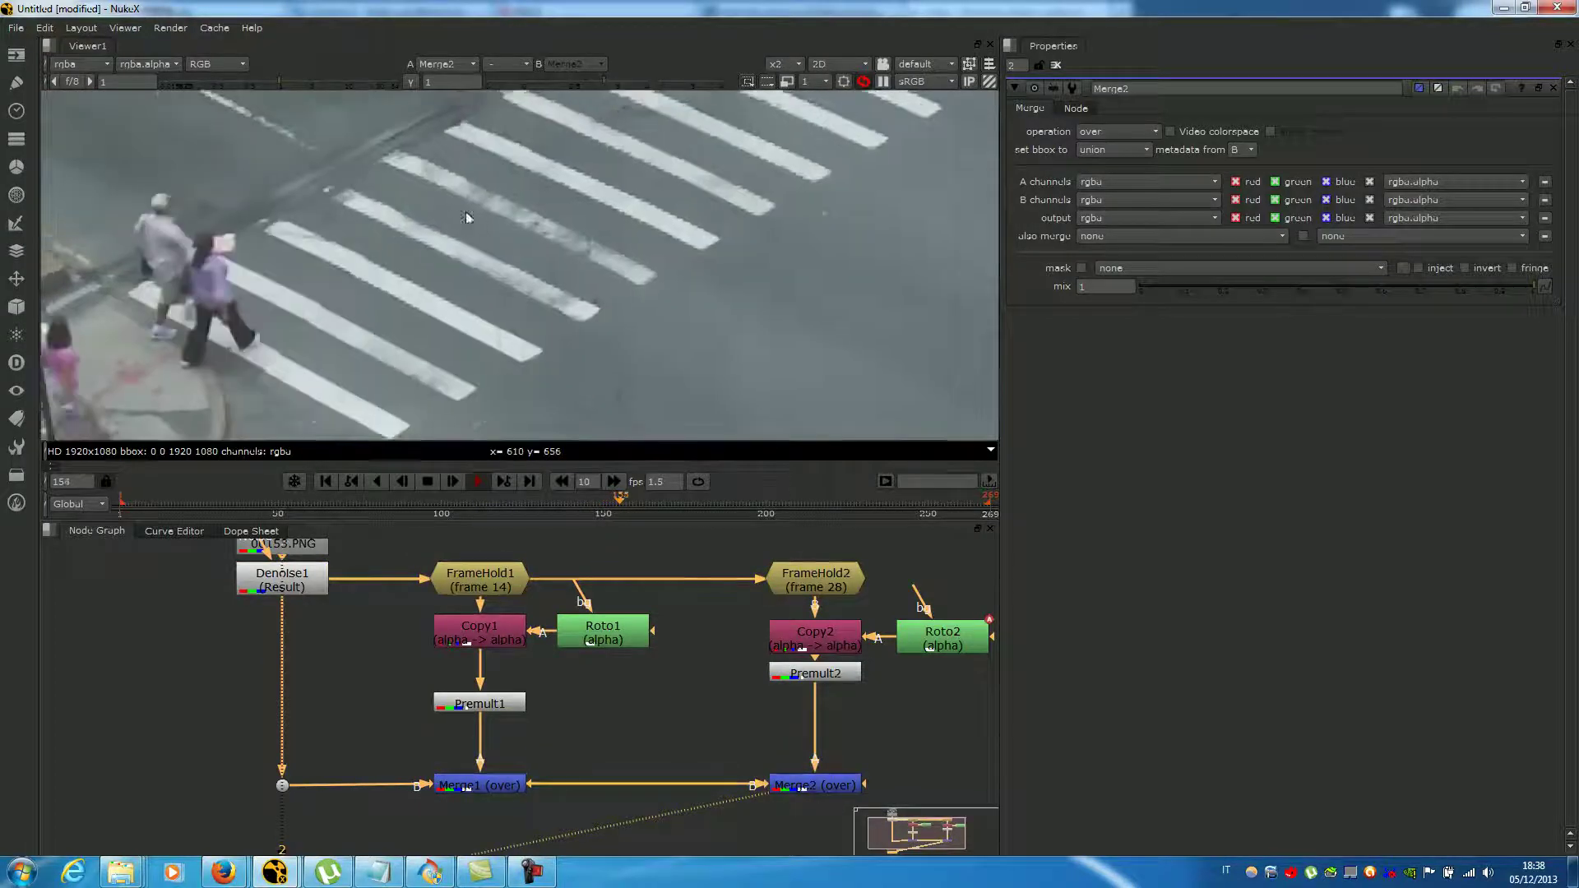
scroll(649, 243, "up", 4)
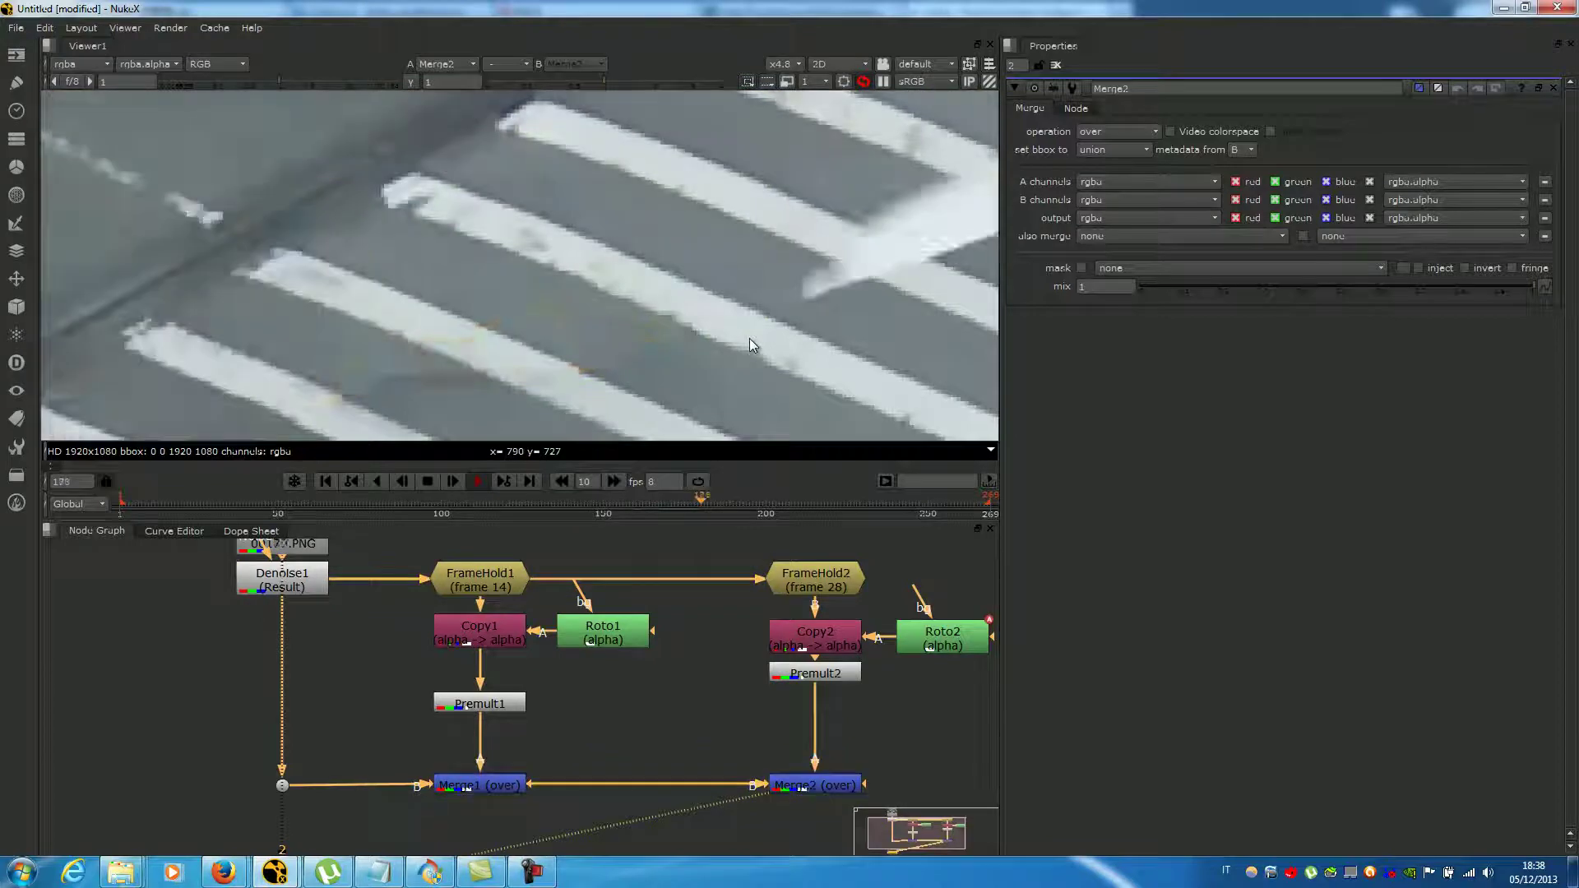
scroll(748, 335, "down", 1)
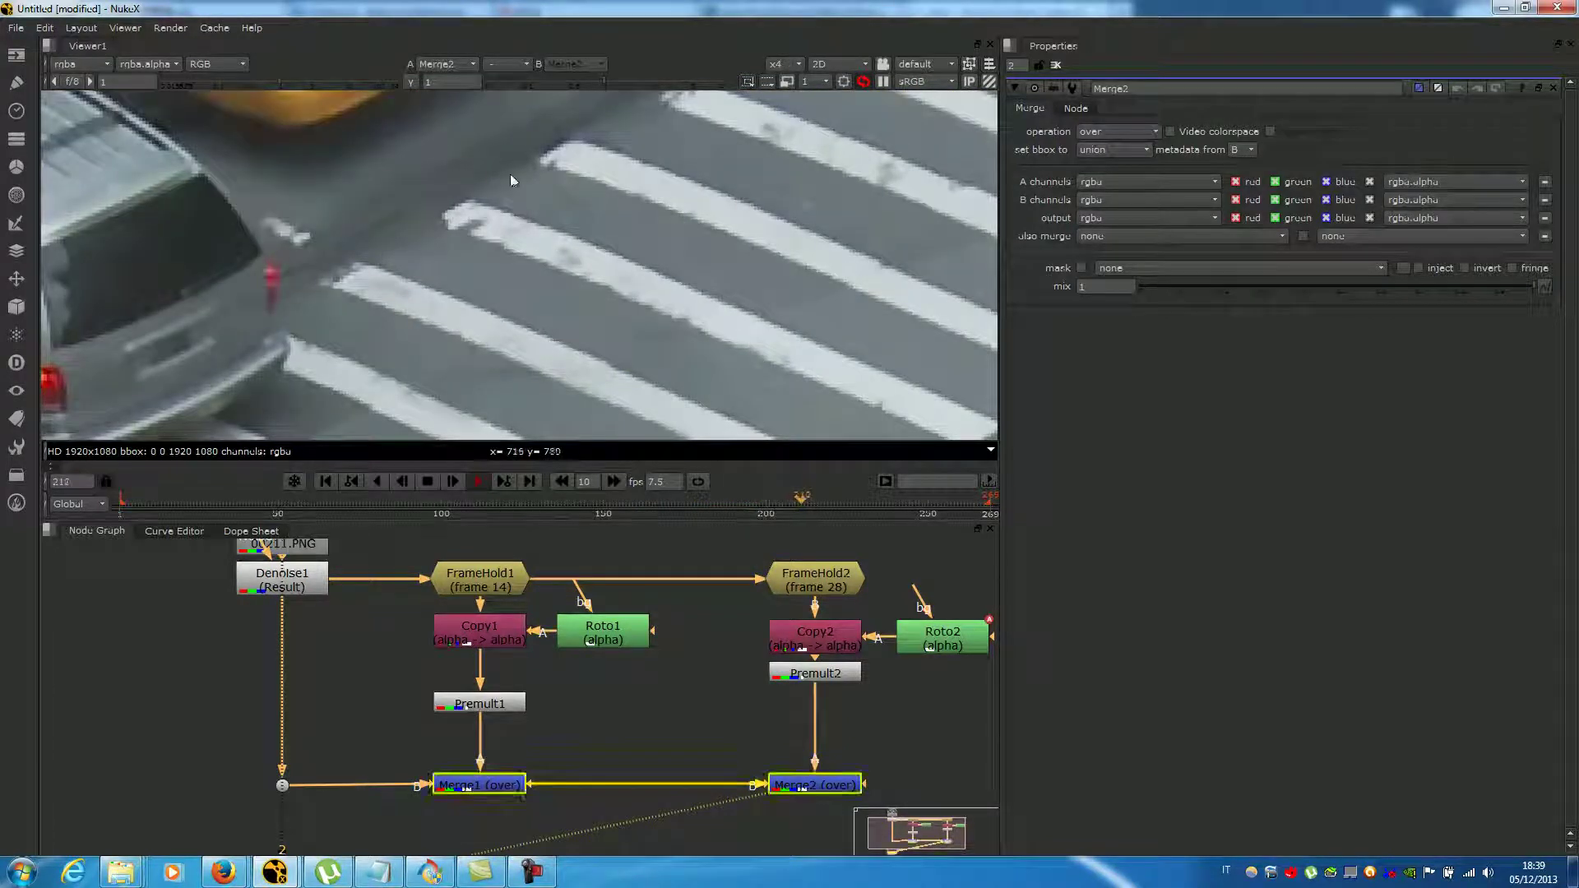
scroll(654, 255, "down", 2)
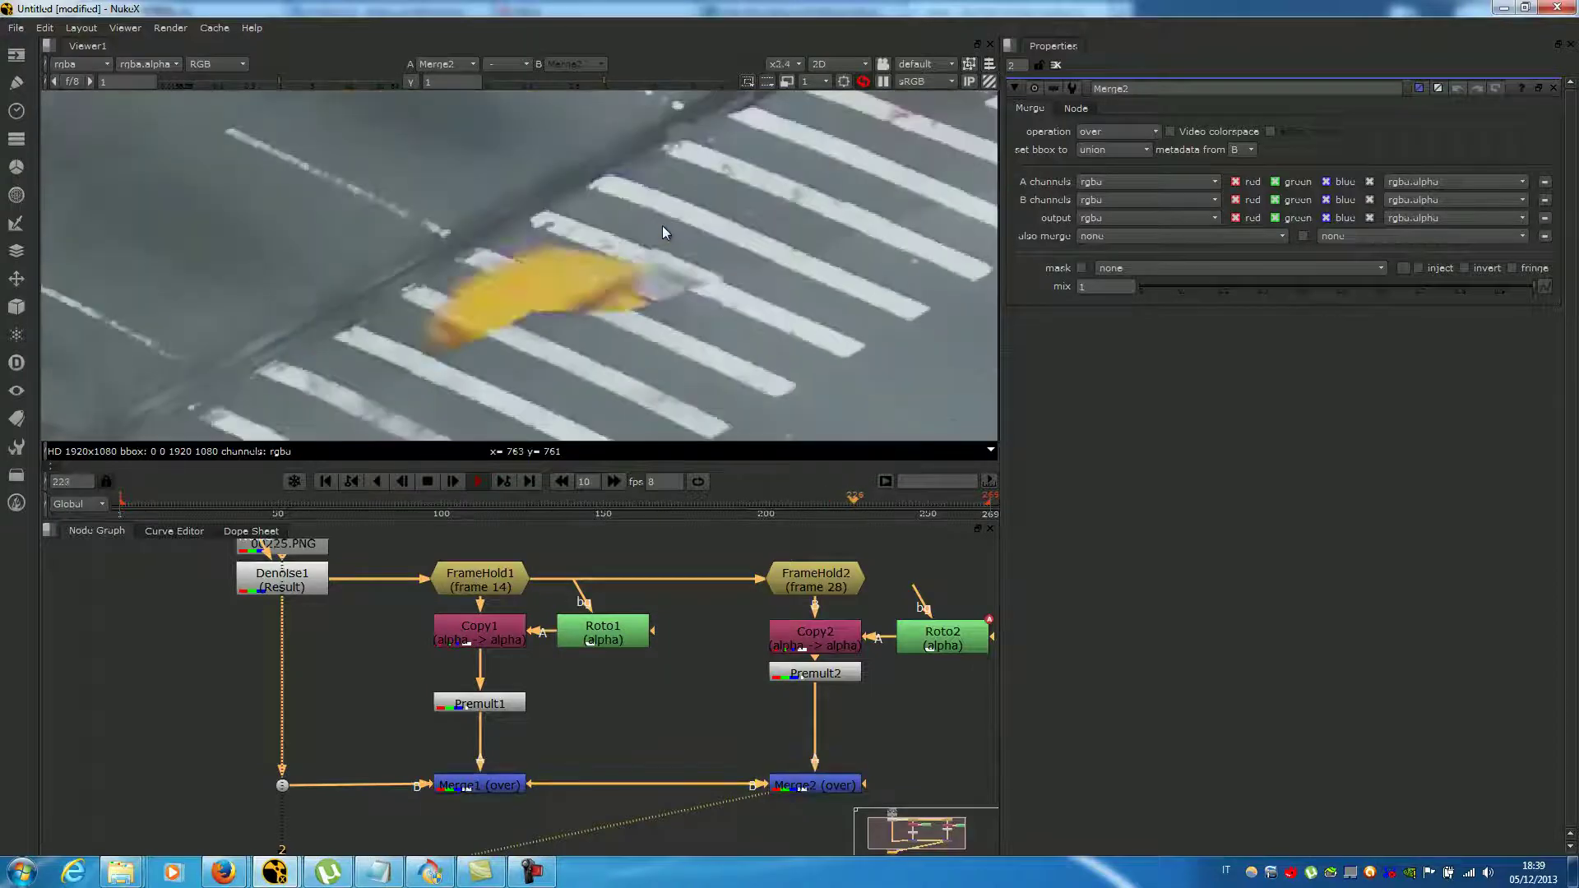
scroll(773, 226, "up", 2)
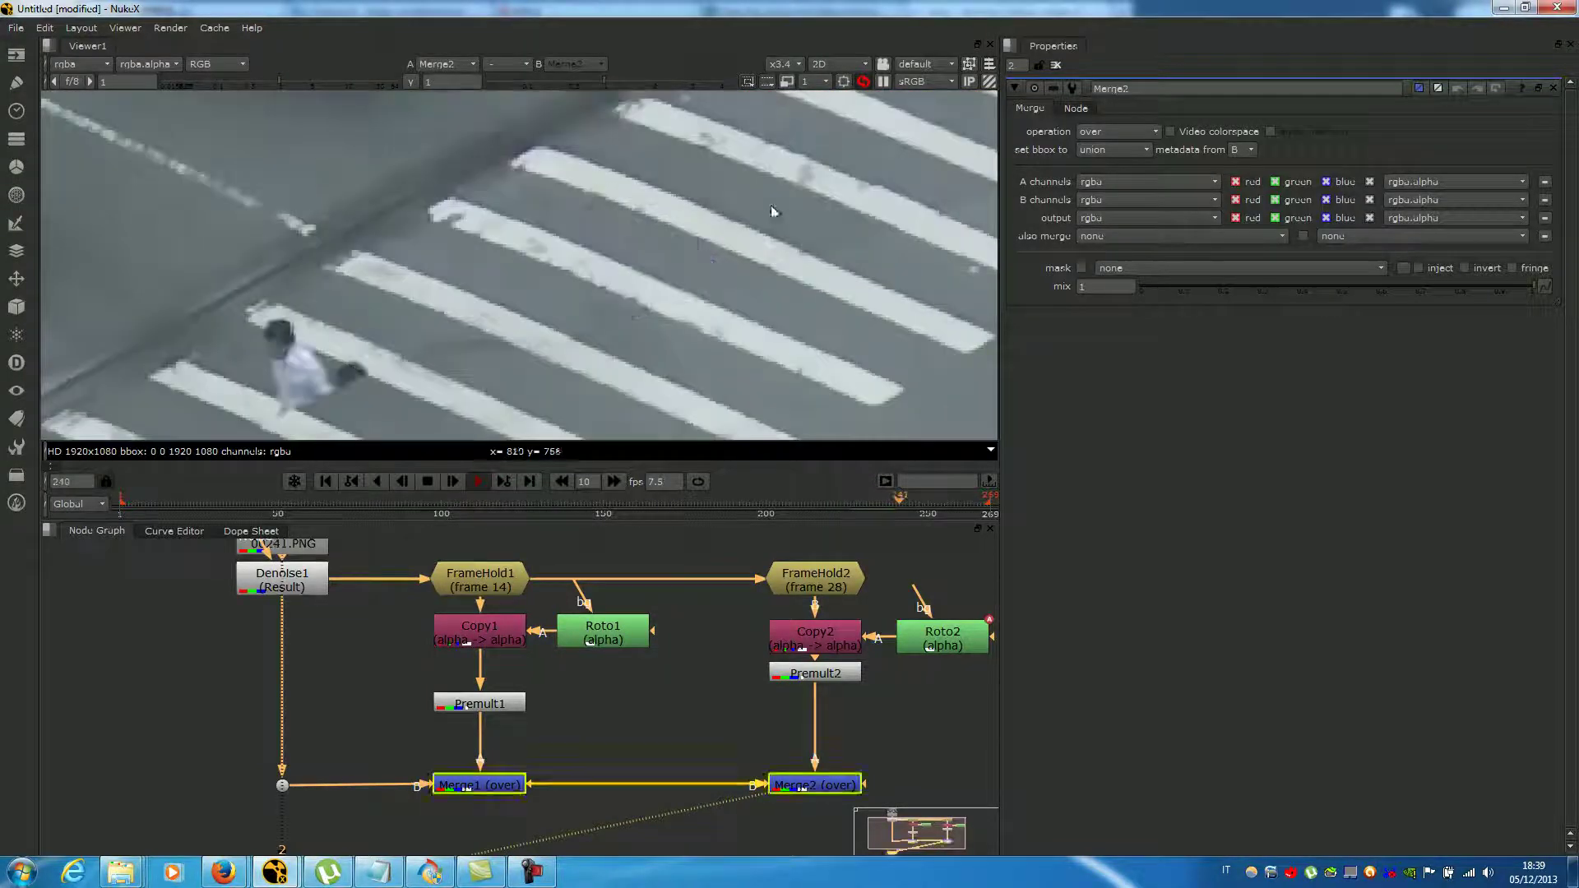
scroll(771, 214, "down", 2)
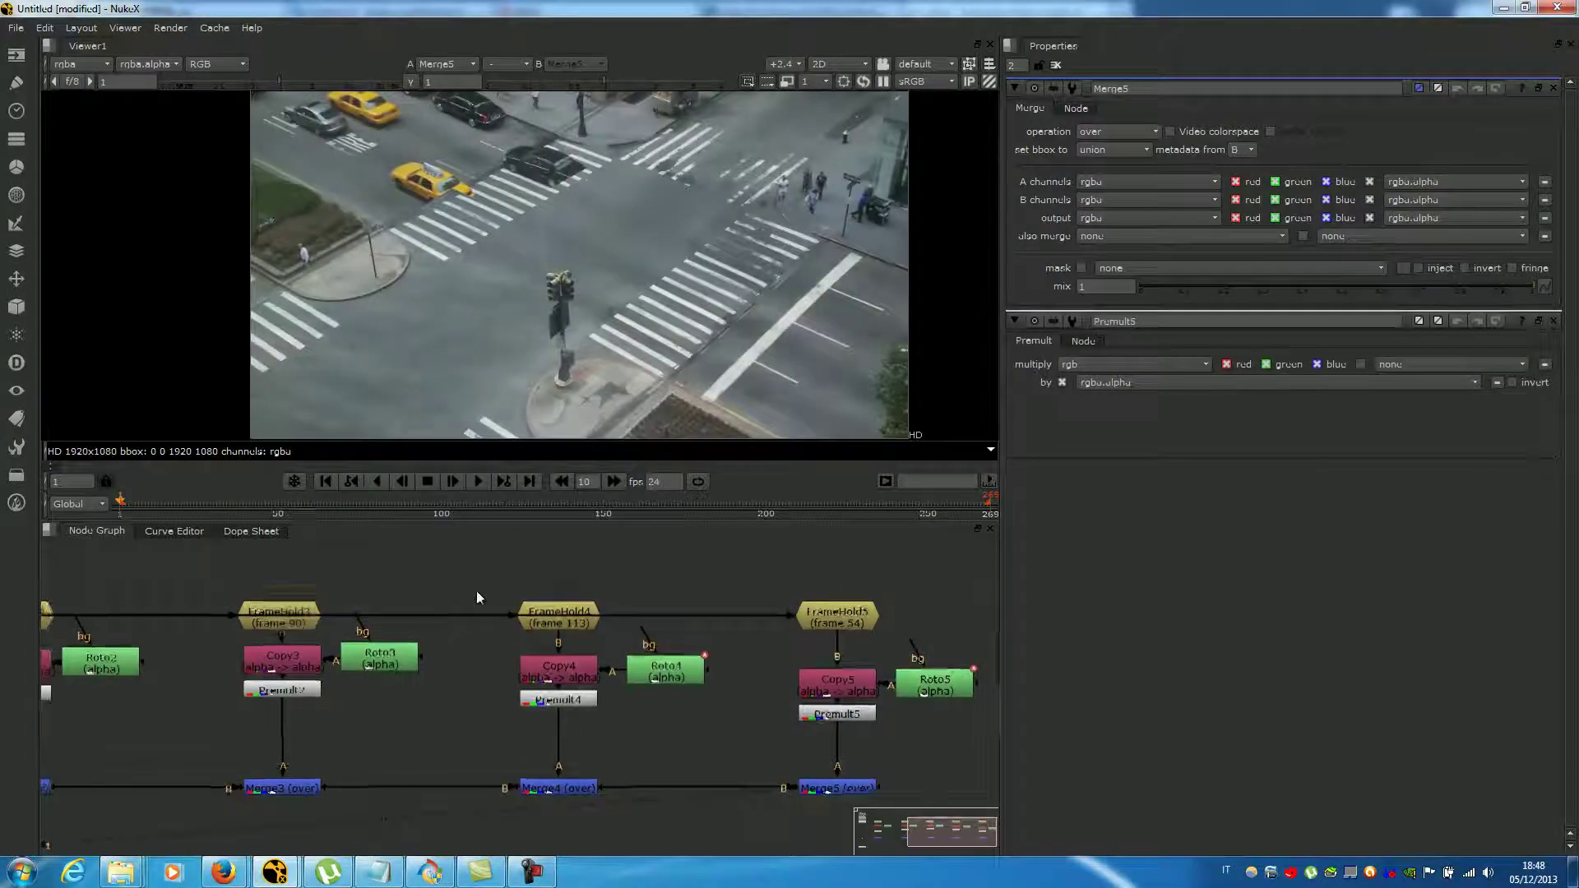
- Review the full node graph with its five frame-hold patches, and open Roto1 to see its shapes over the intersection
scroll(477, 592, "down", 6)
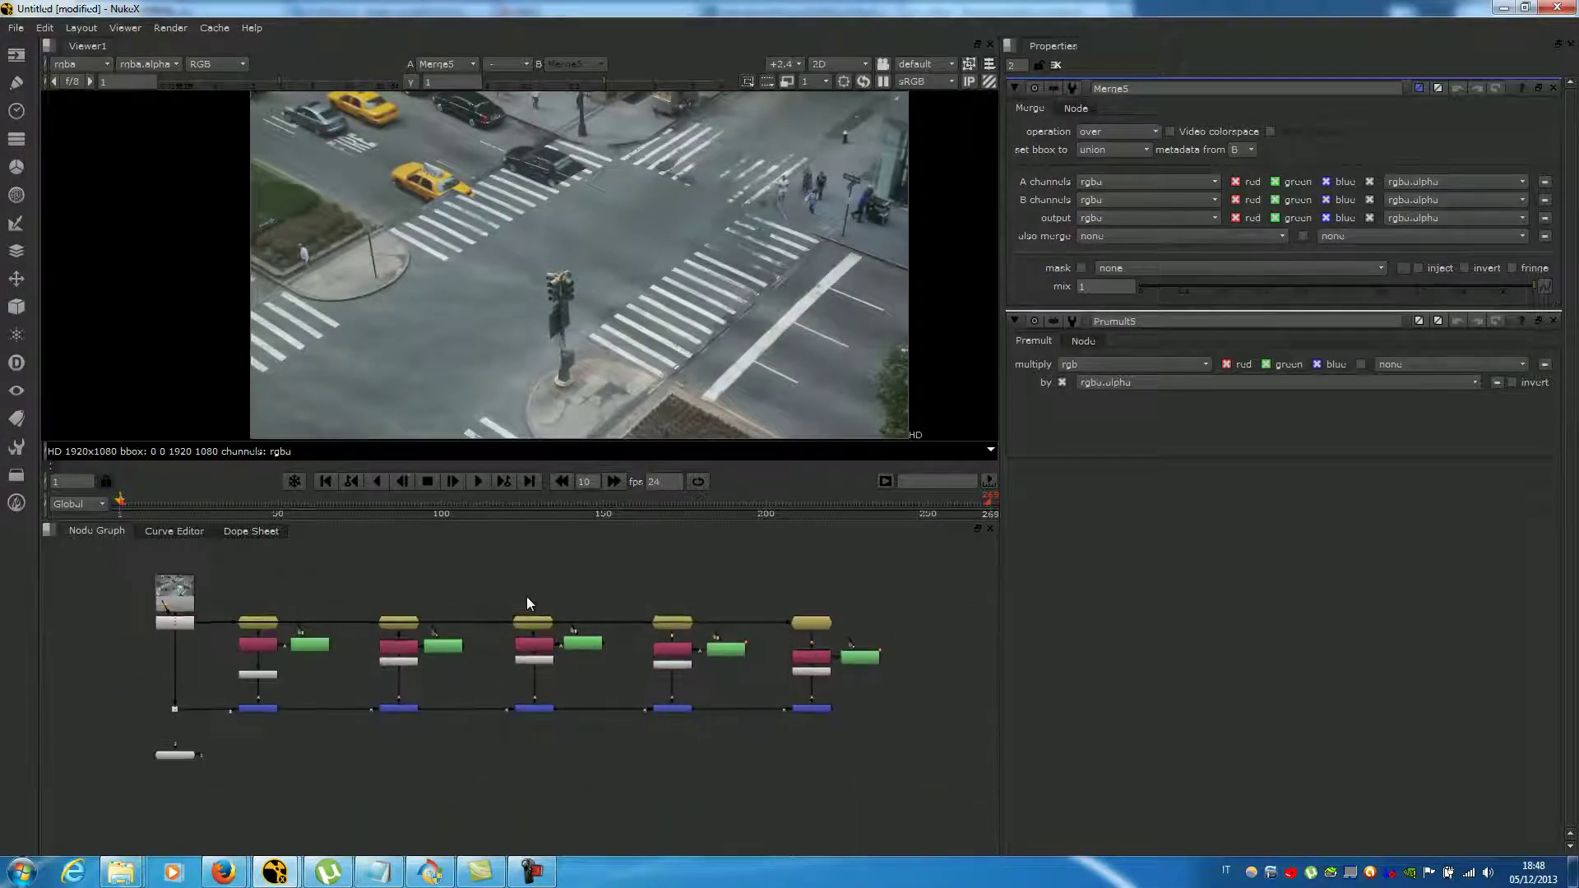
scroll(527, 595, "up", 1)
middle_click_drag(422, 609, 458, 610)
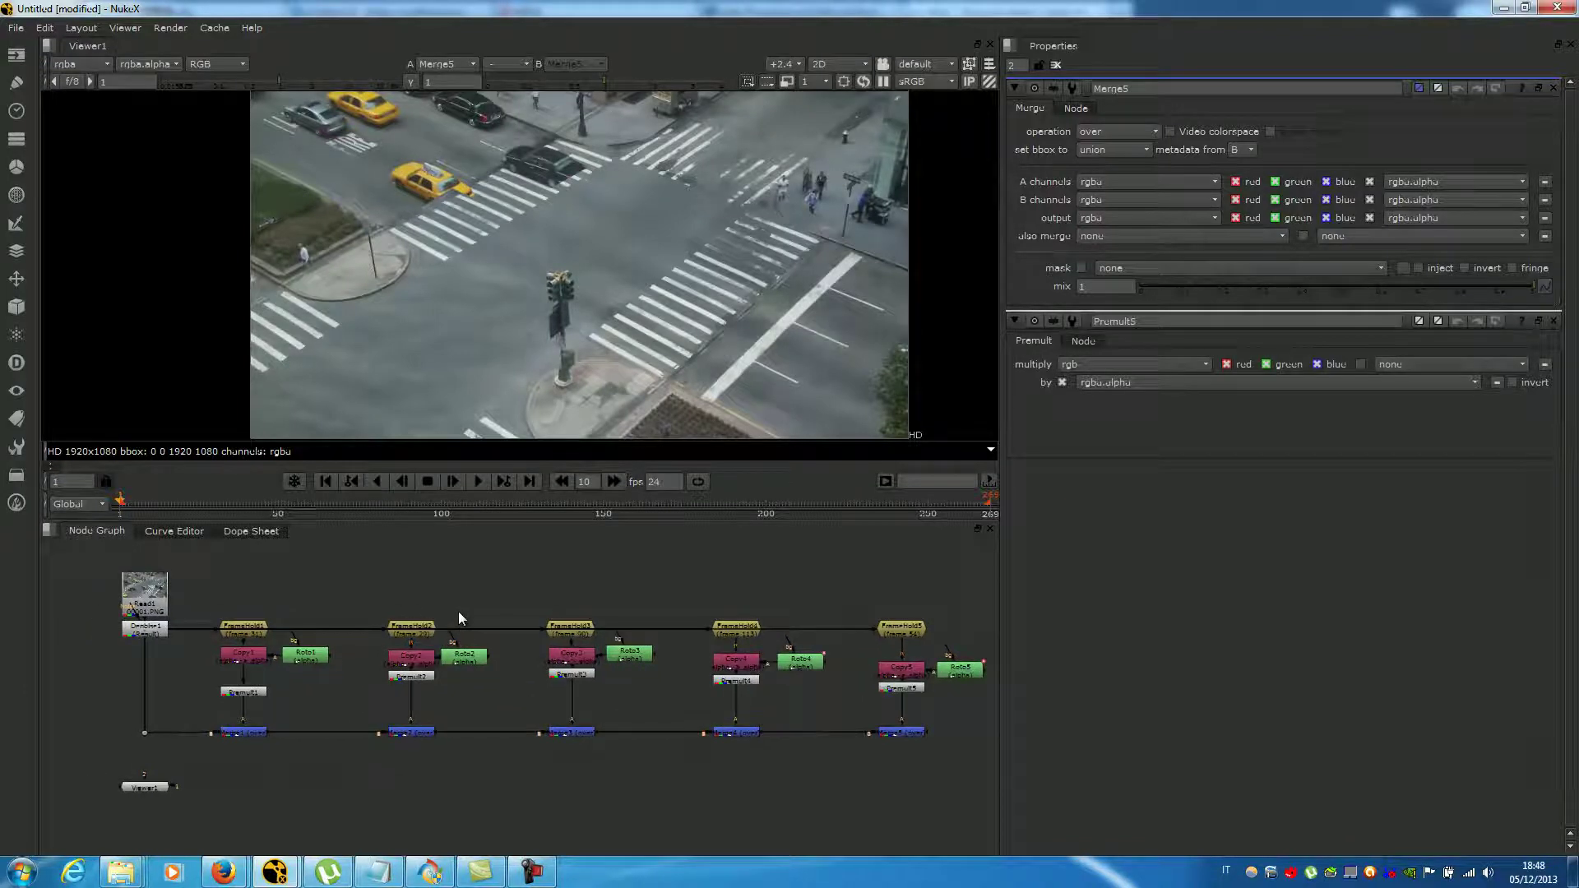
scroll(369, 616, "up", 1)
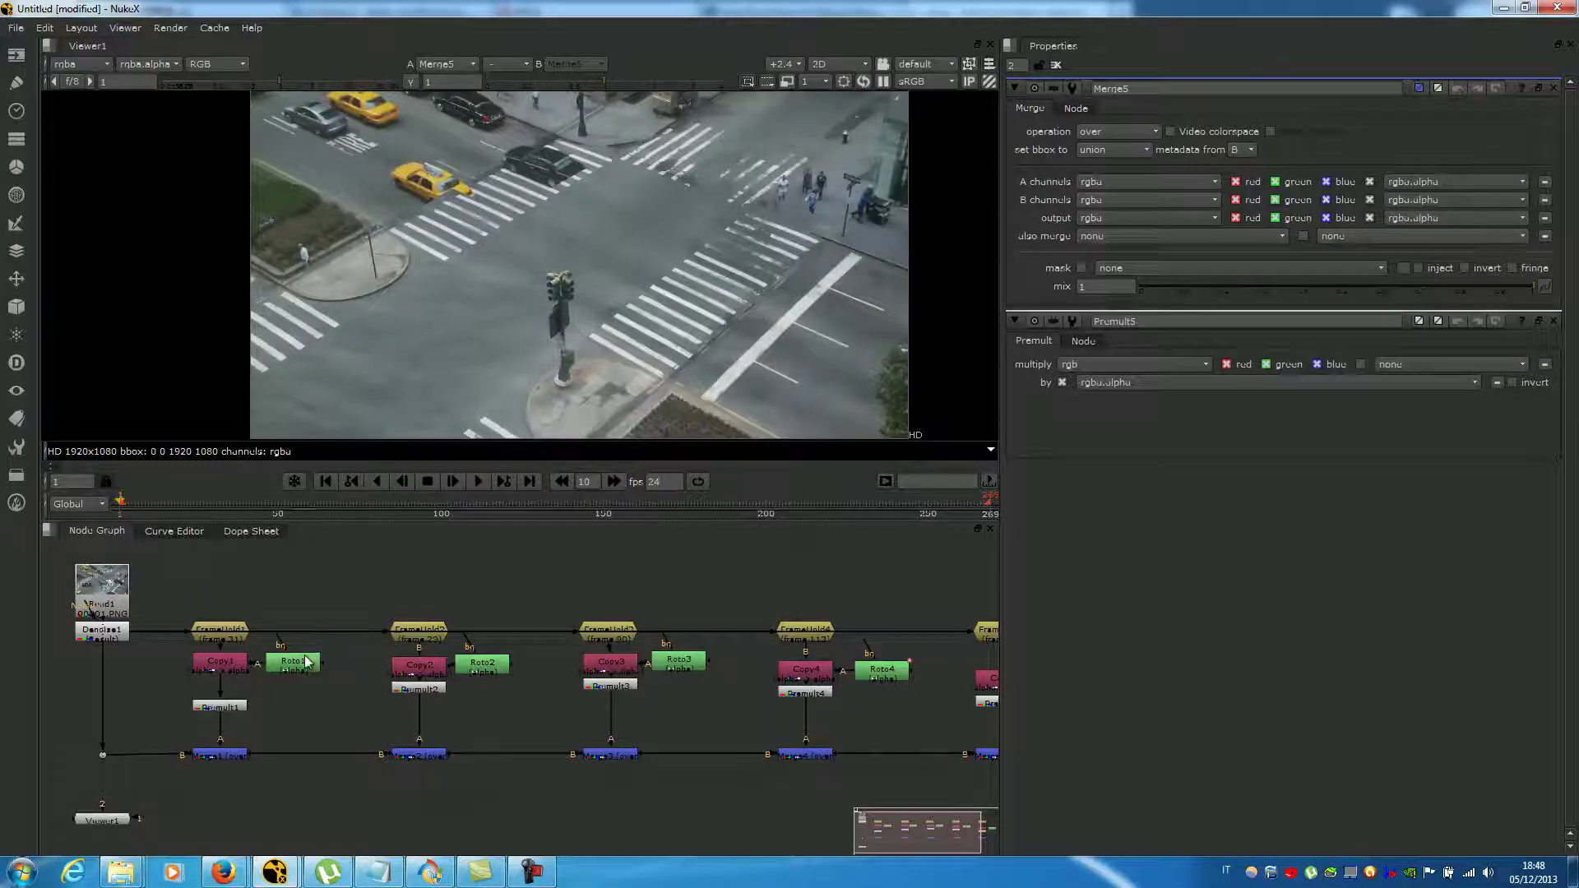
double_click(305, 656)
mouse_move(453, 345)
middle_mouse_down()
mouse_move(472, 344)
mouse_move(474, 298)
mouse_move(433, 362)
middle_mouse_up()
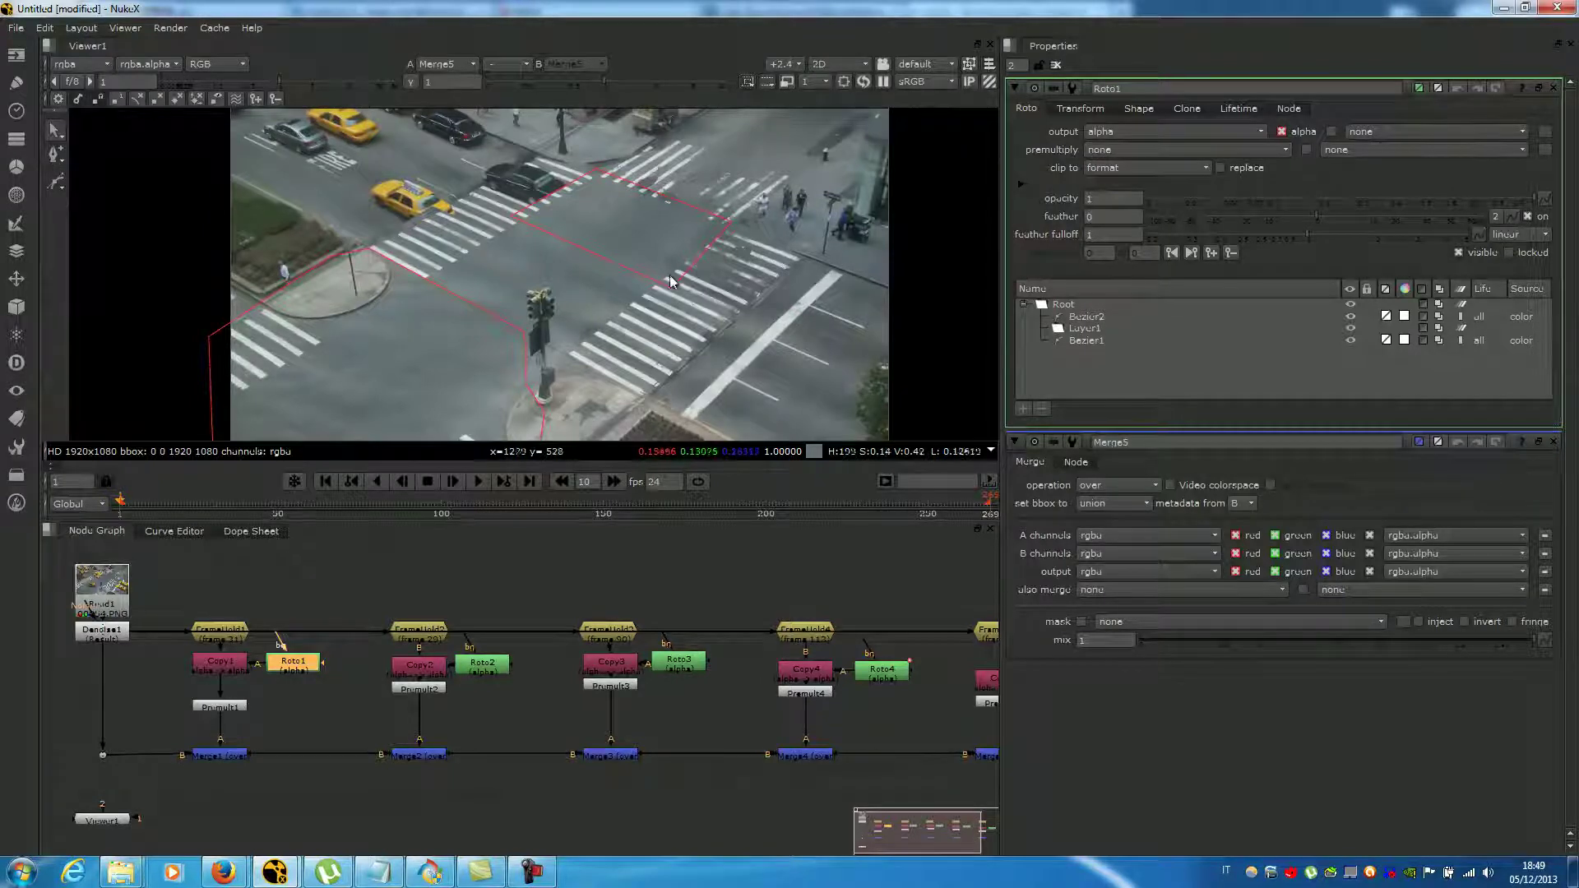
middle_click_drag(431, 323, 458, 265)
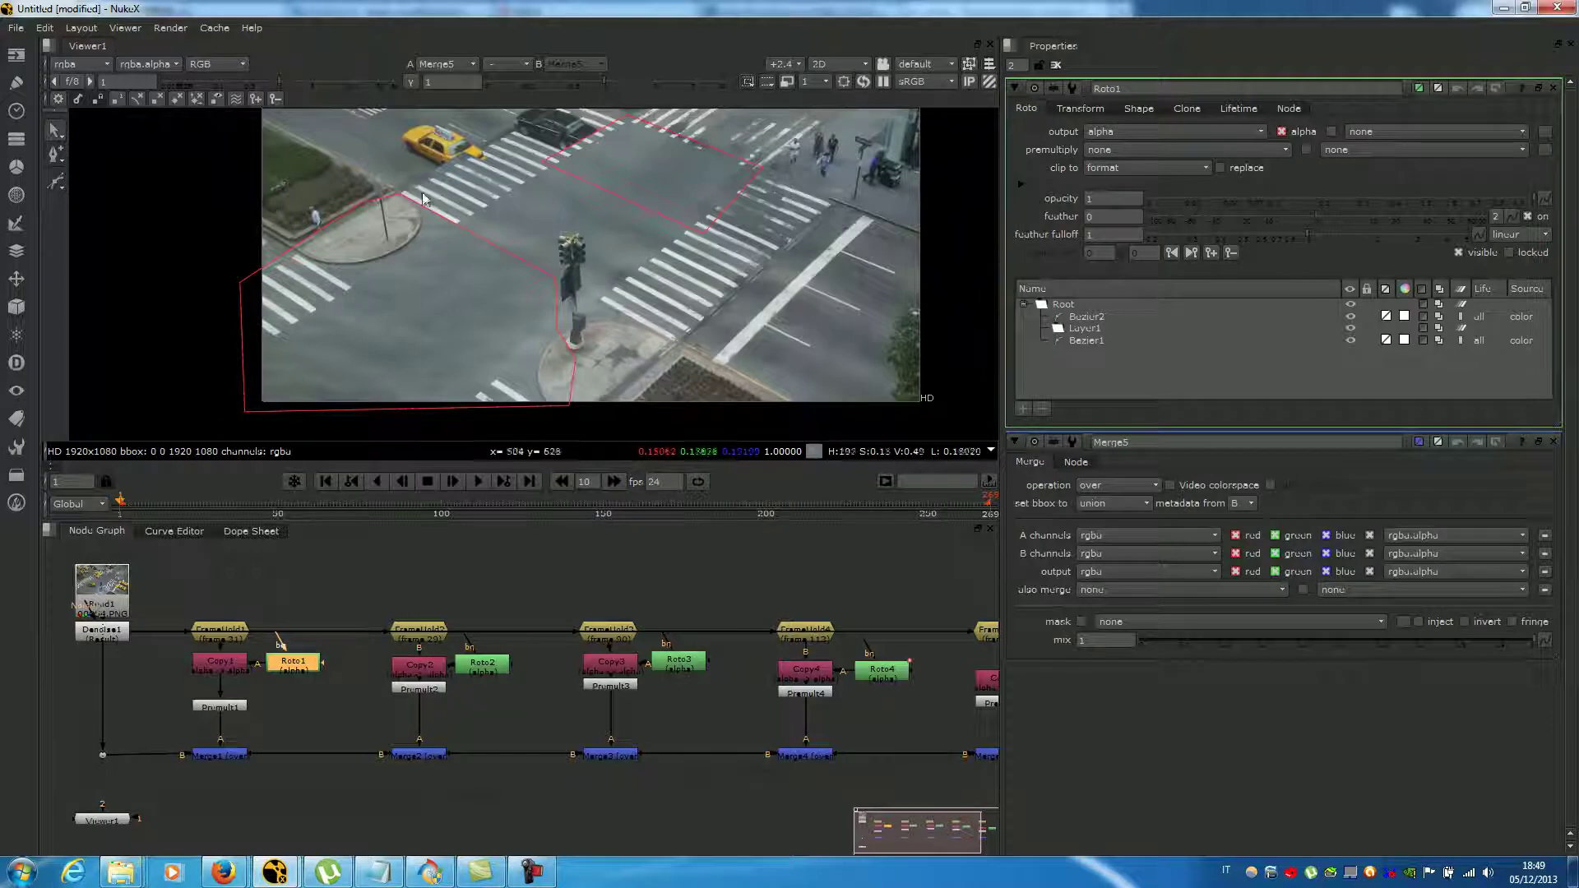
- Raise Bezier1's off-frame corner point slightly in Roto1, and nudge its point at the curb island's tip toward the crosswalk edge
scroll(245, 259, "up", 6)
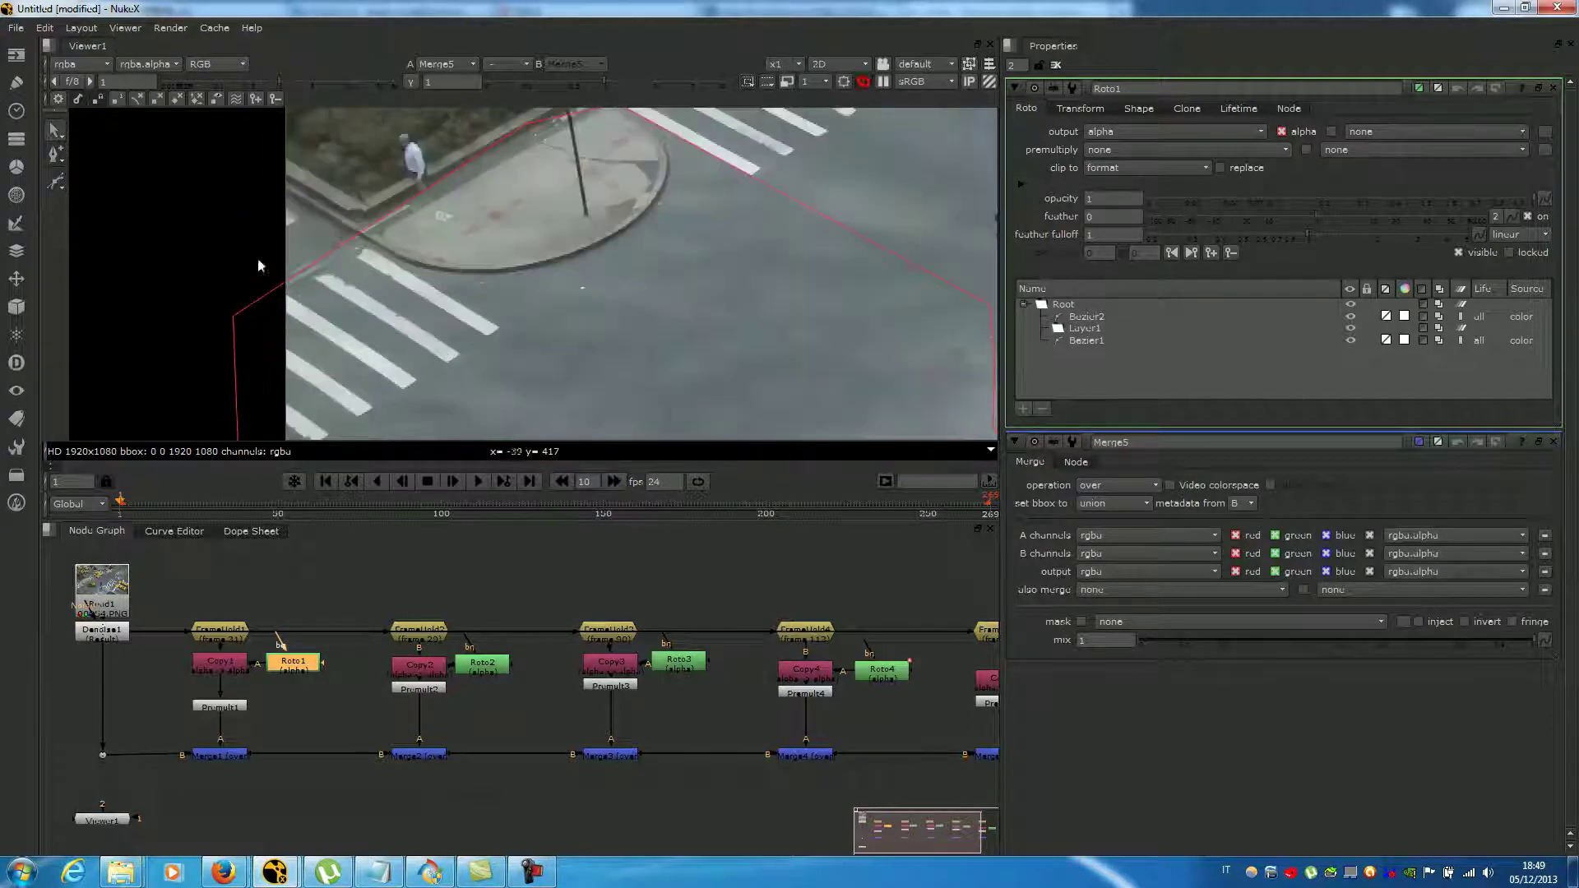
middle_click_drag(470, 201, 447, 257)
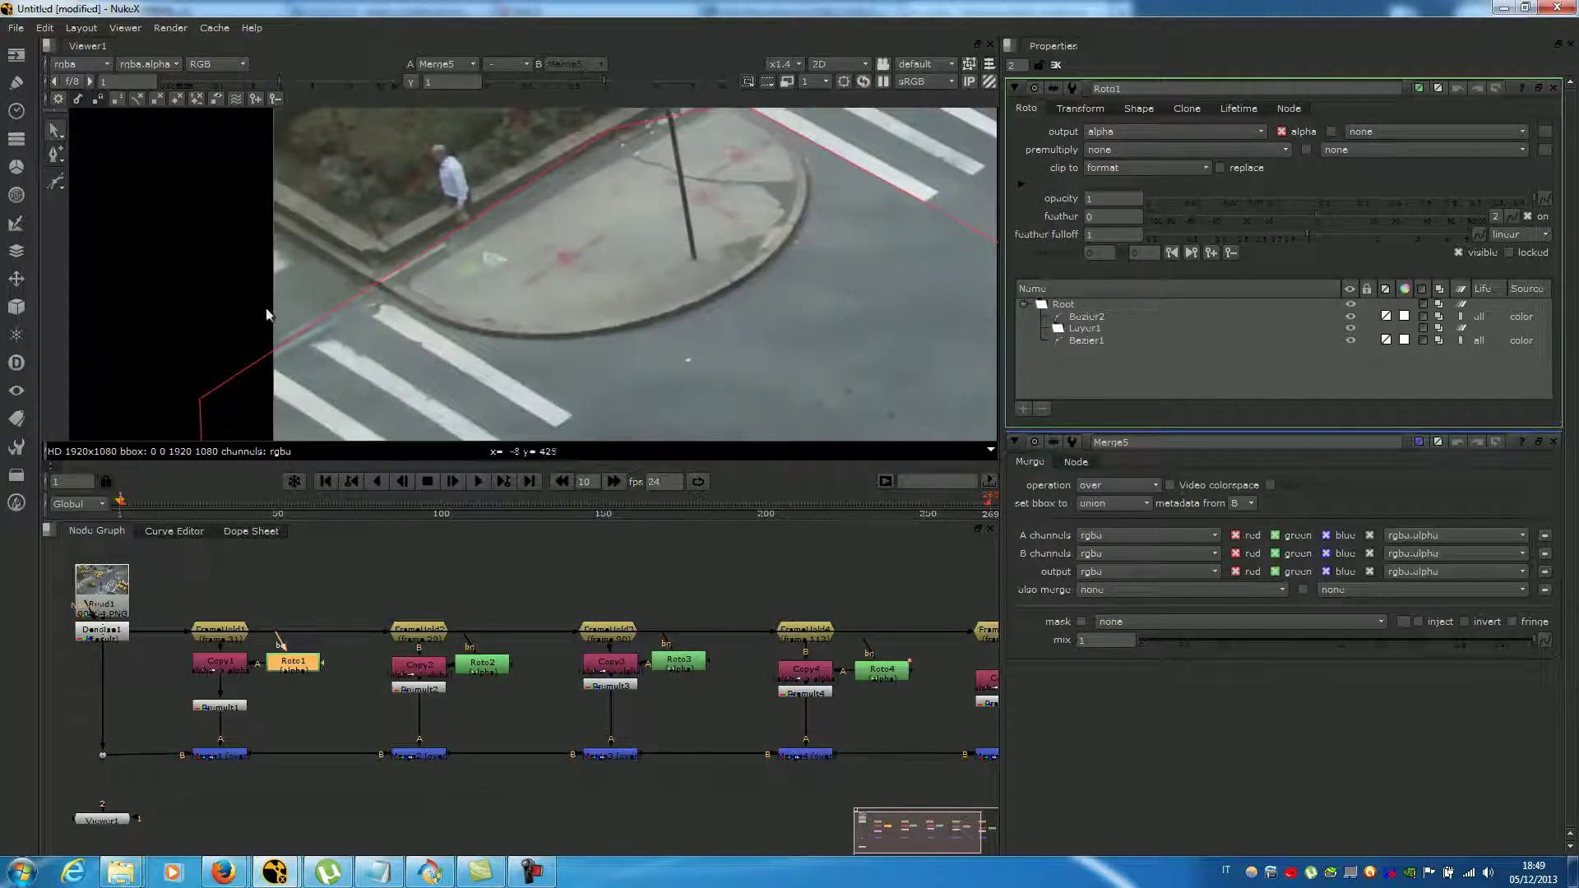
left_click(201, 401)
left_click_drag(200, 402, 196, 374)
middle_click_drag(639, 130, 644, 202)
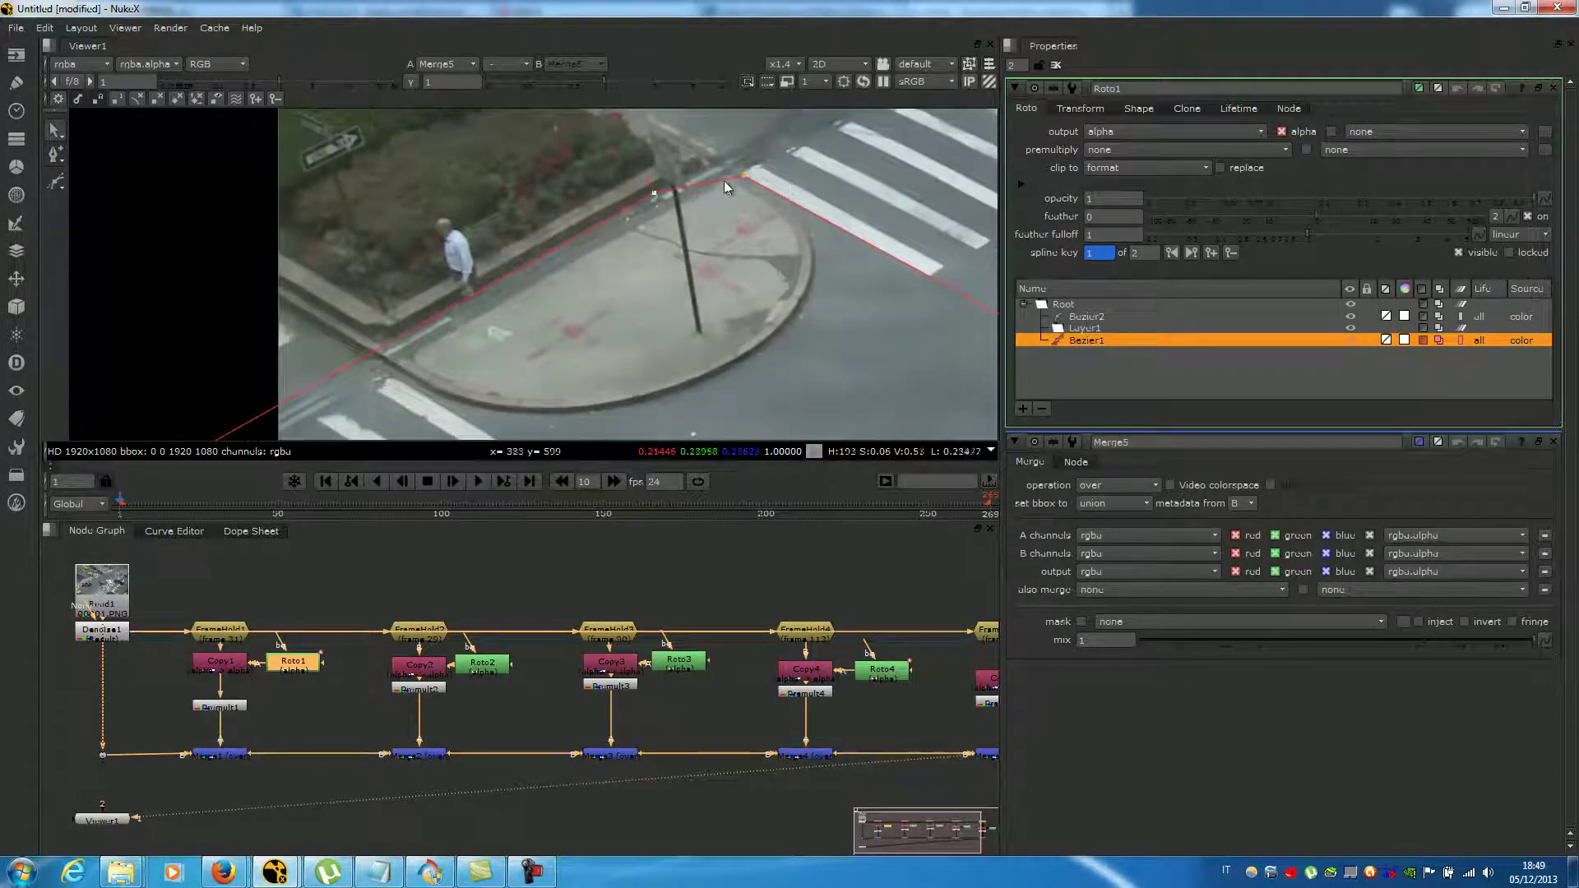
scroll(757, 202, "down", 2)
scroll(782, 213, "up", 3)
left_click_drag(696, 150, 699, 140)
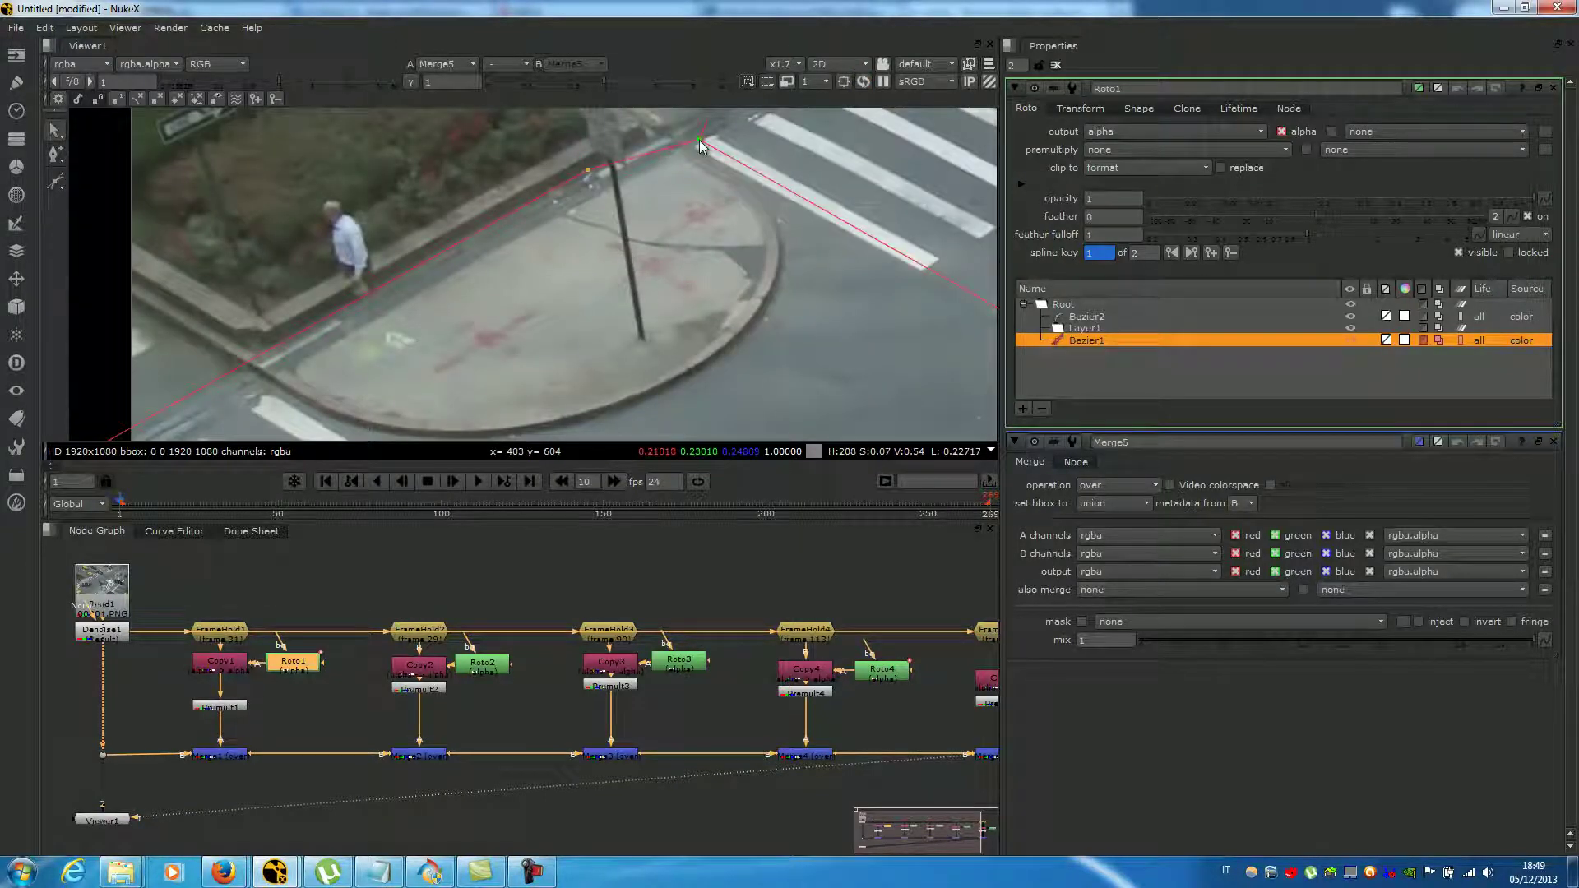
scroll(724, 206, "down", 2)
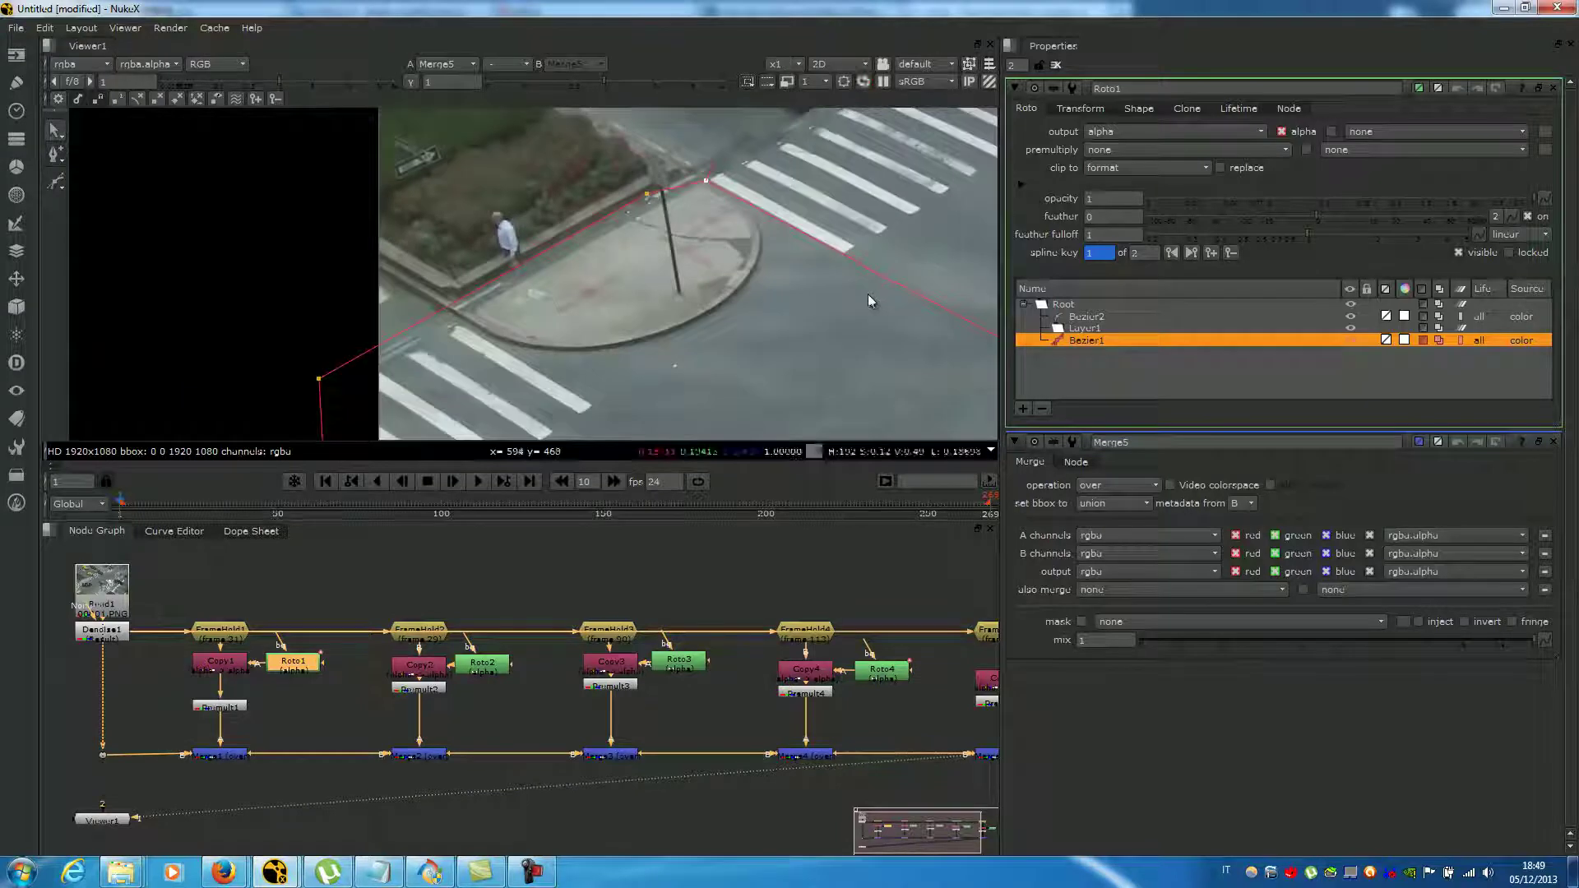
- Inspect Roto1's outlines beside the traffic light and across the middle of the intersection
middle_click_drag(866, 294, 832, 270)
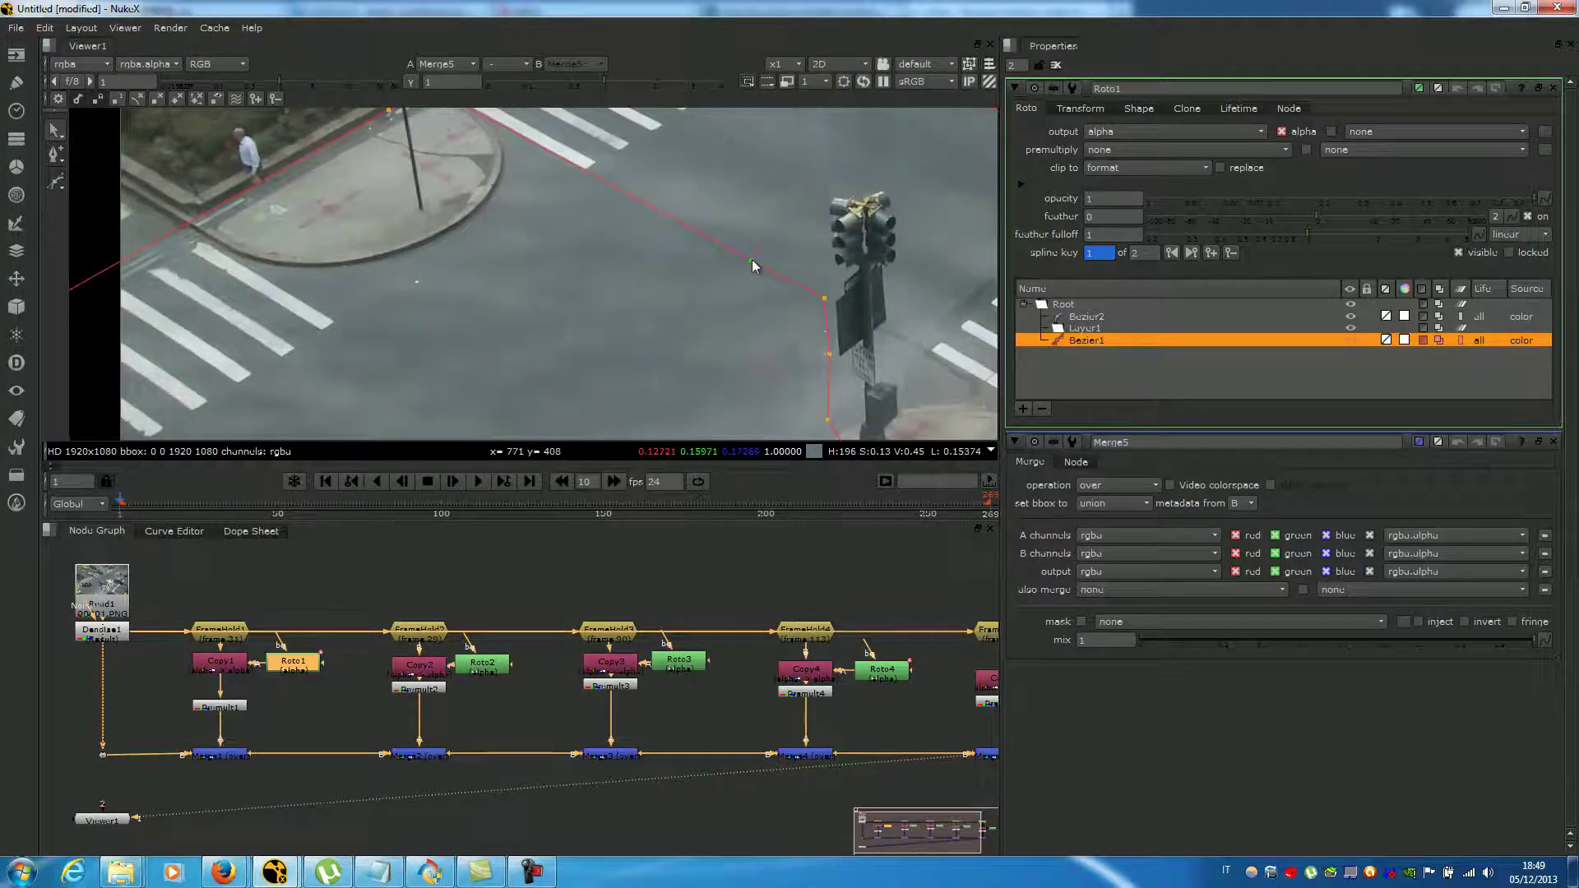
scroll(754, 265, "down", 3)
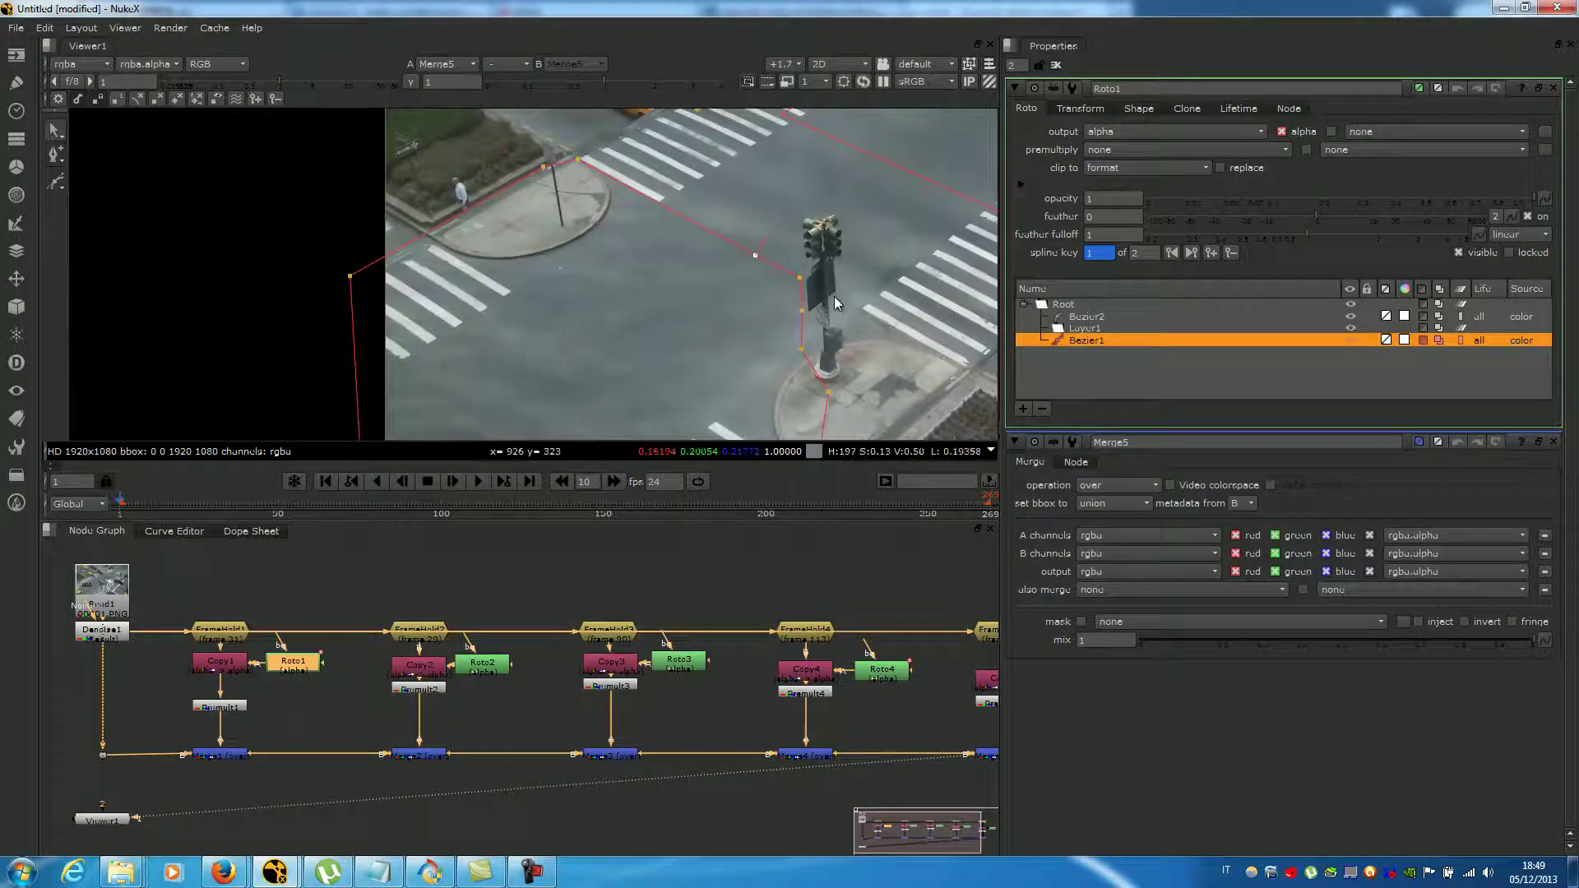
scroll(758, 229, "up", 2)
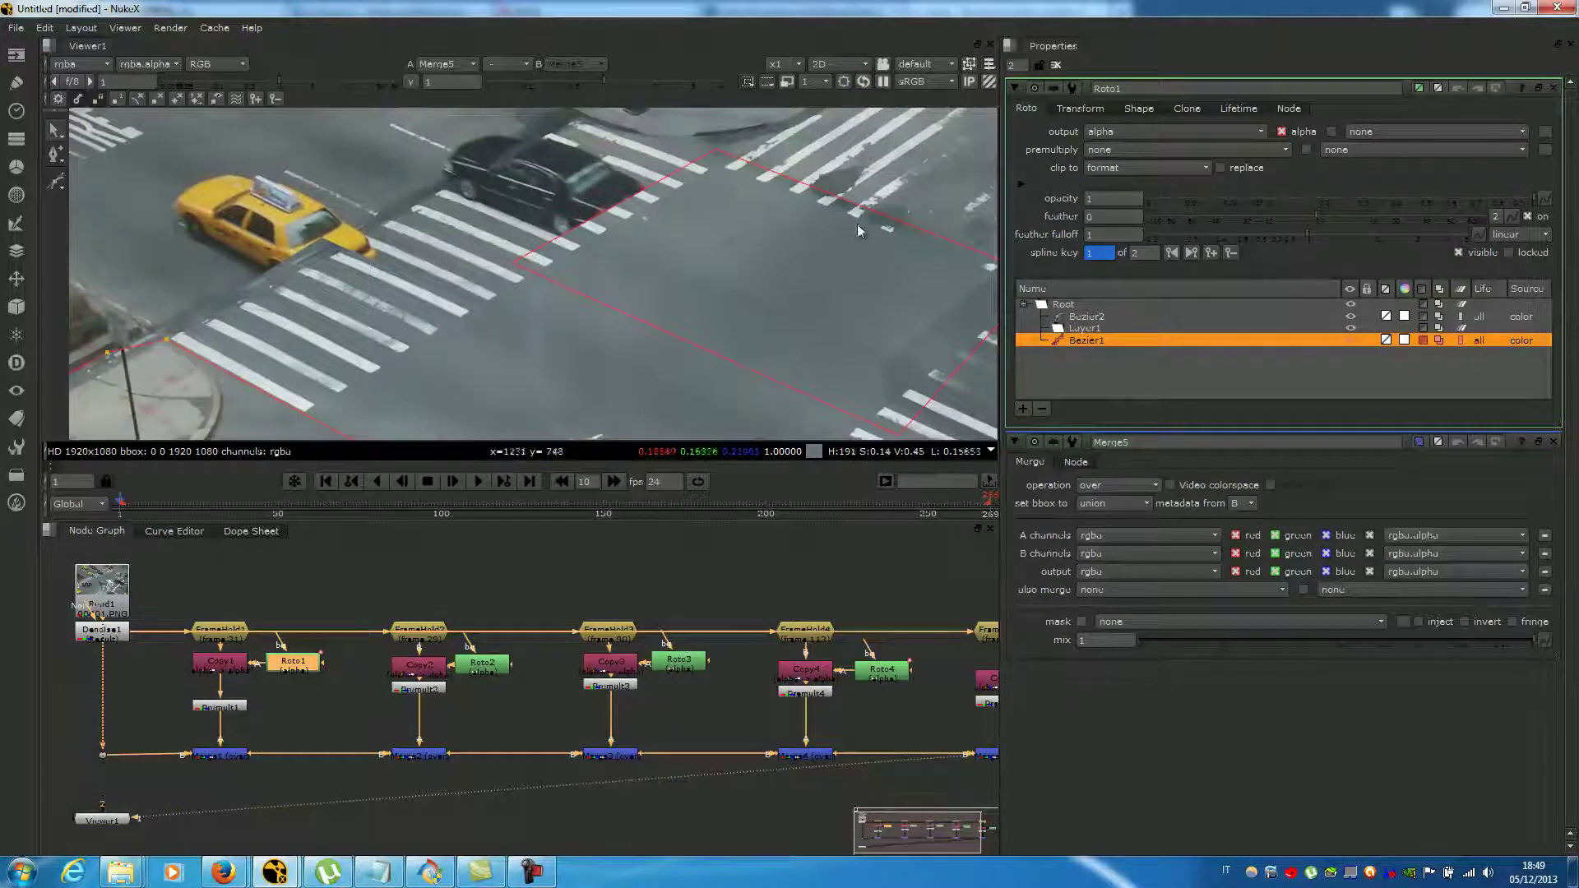
middle_click_drag(935, 270, 824, 221)
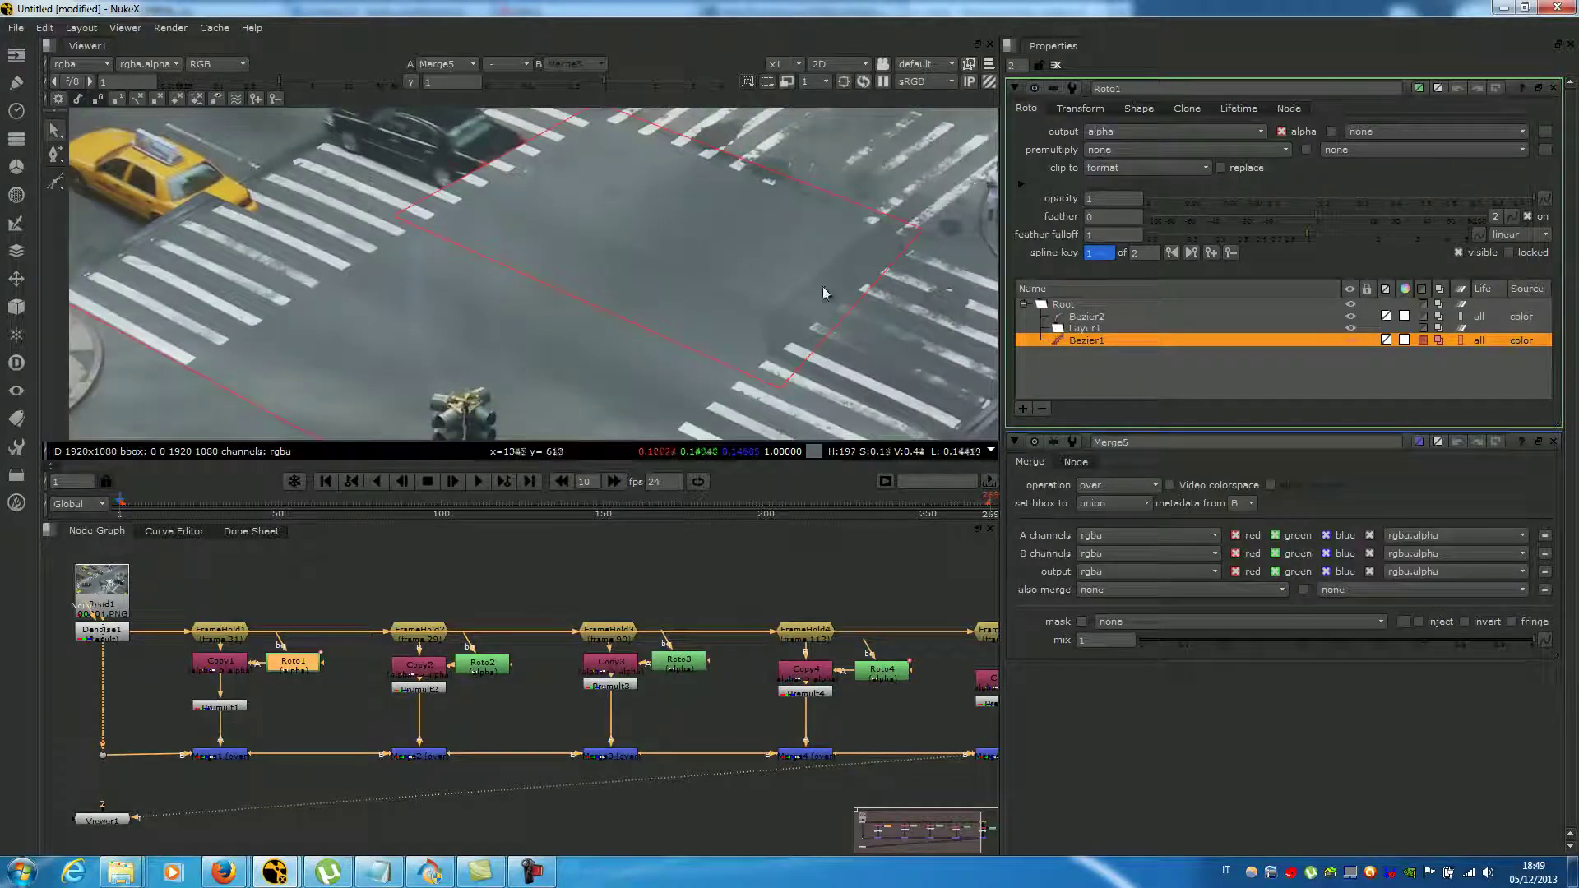
scroll(816, 383, "up", 2)
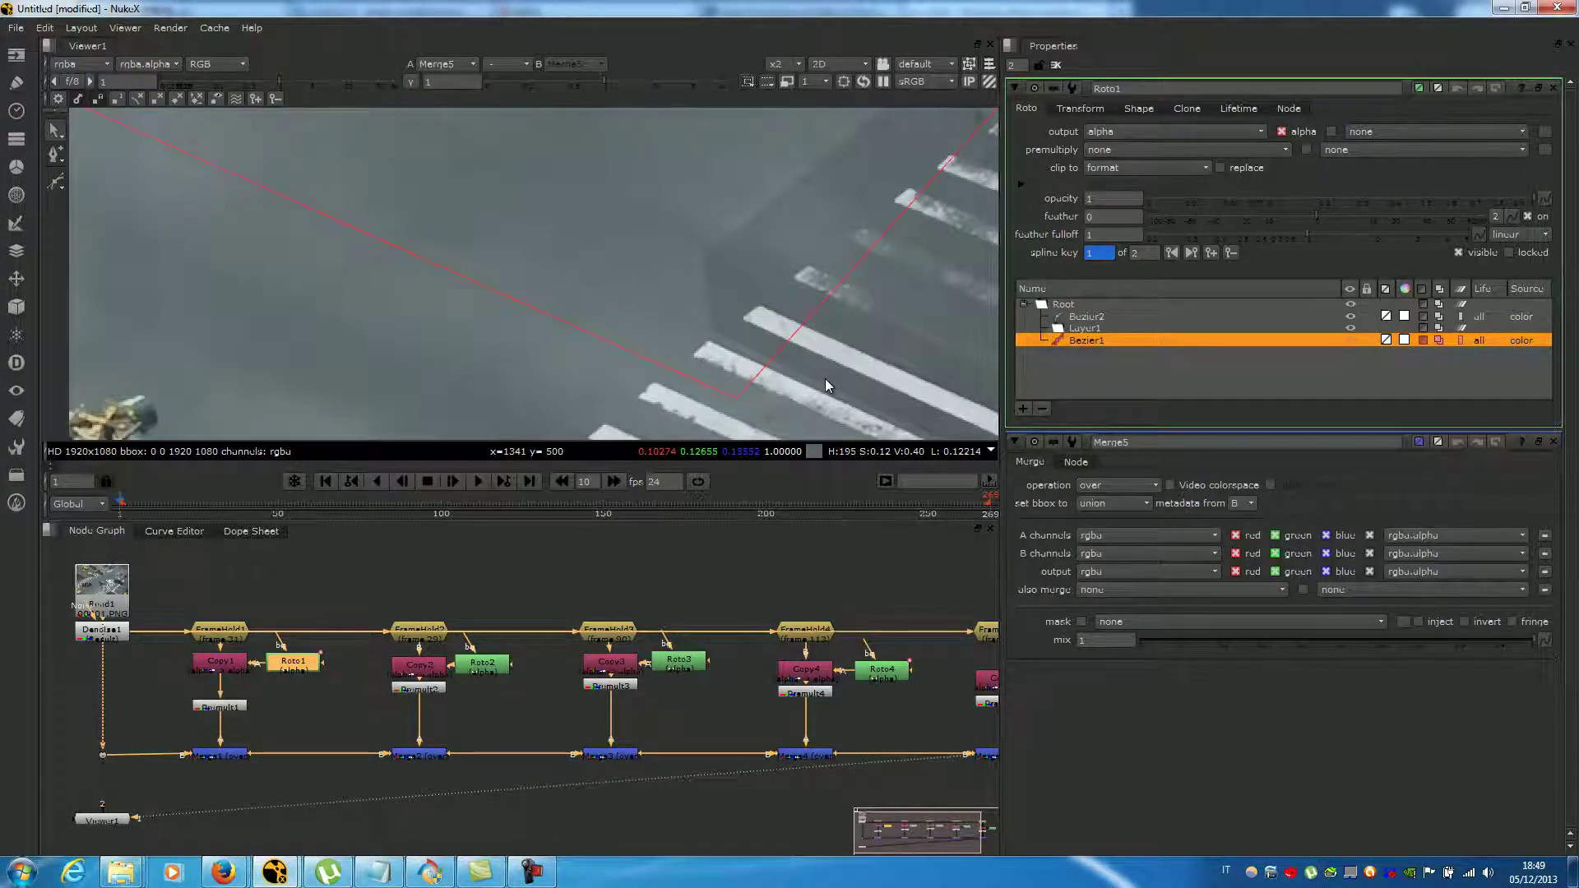
key("minus")
key("minus")
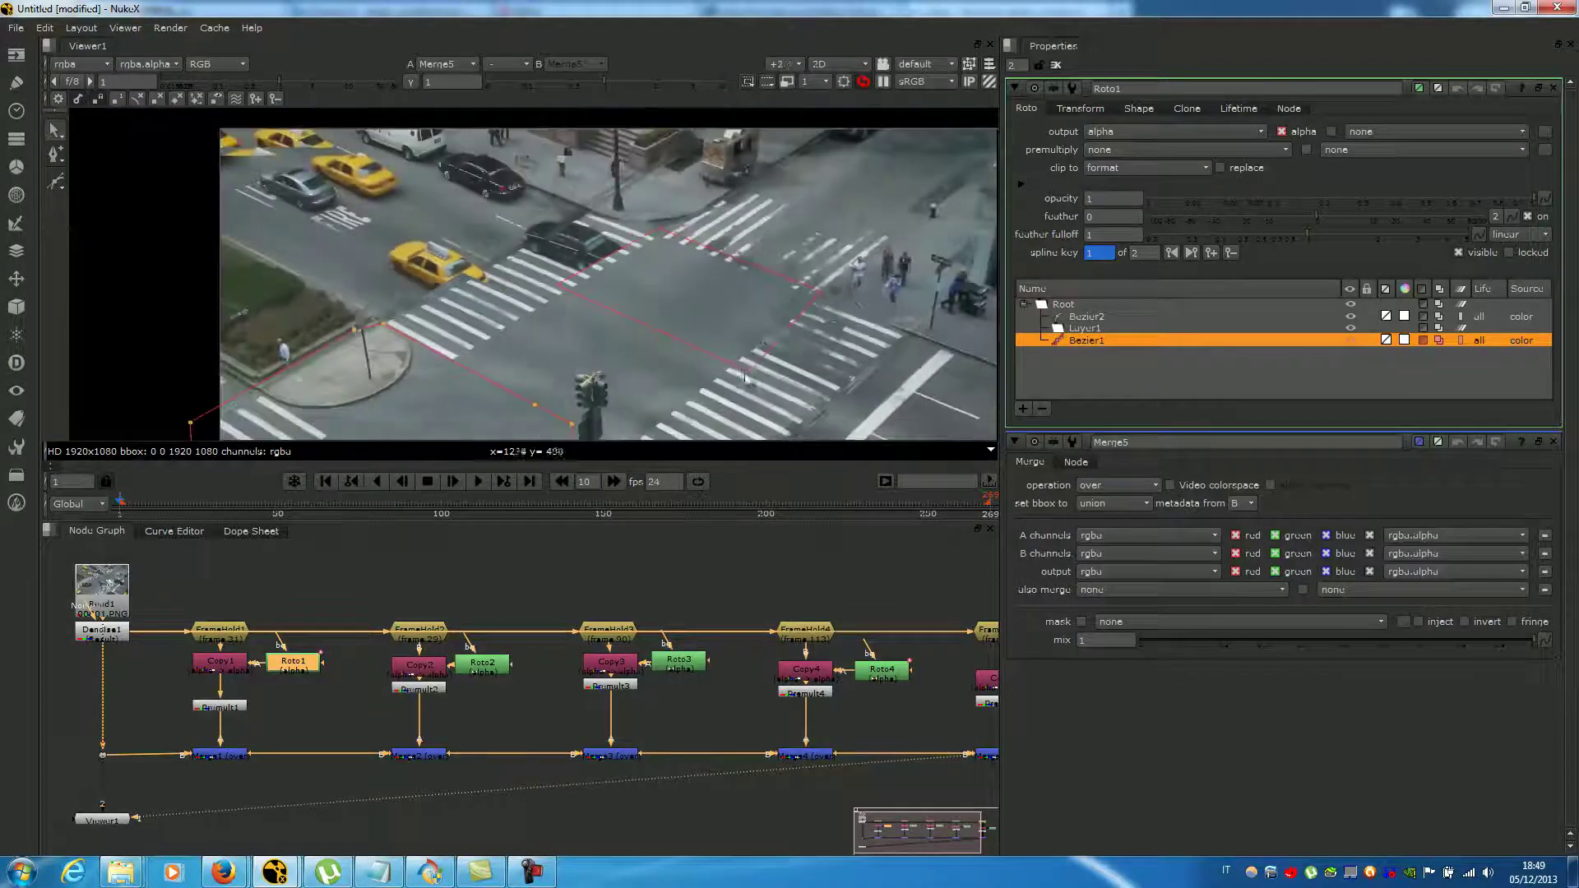
- Open Roto2 and Roto3 to inspect their shapes over the central crosswalks and the near road with its stop line
double_click(483, 663)
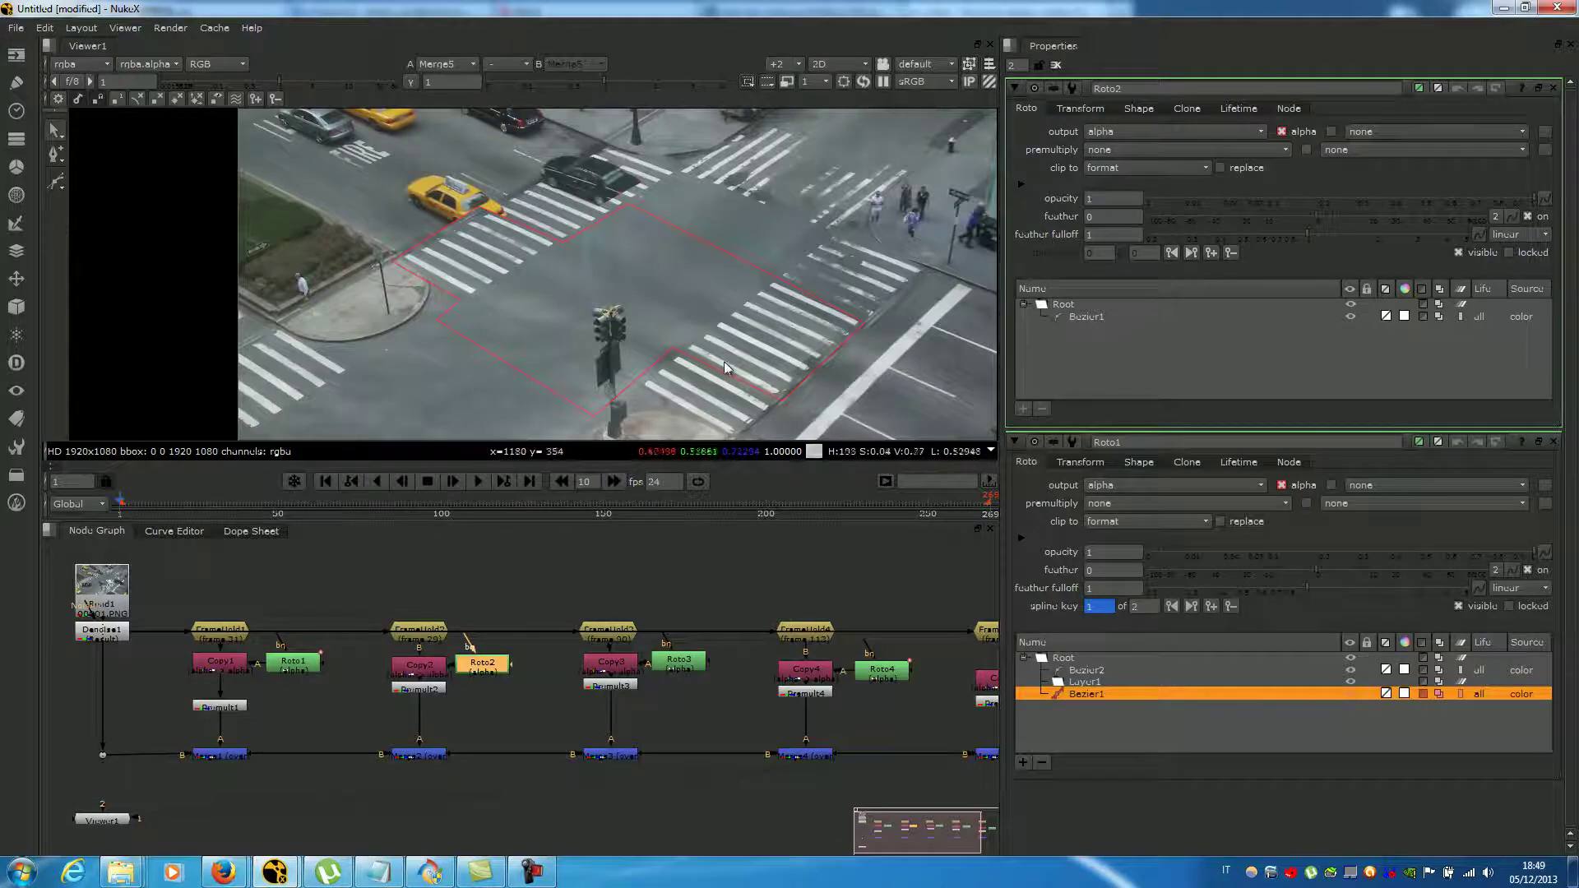
scroll(724, 362, "up", 1)
double_click(683, 666)
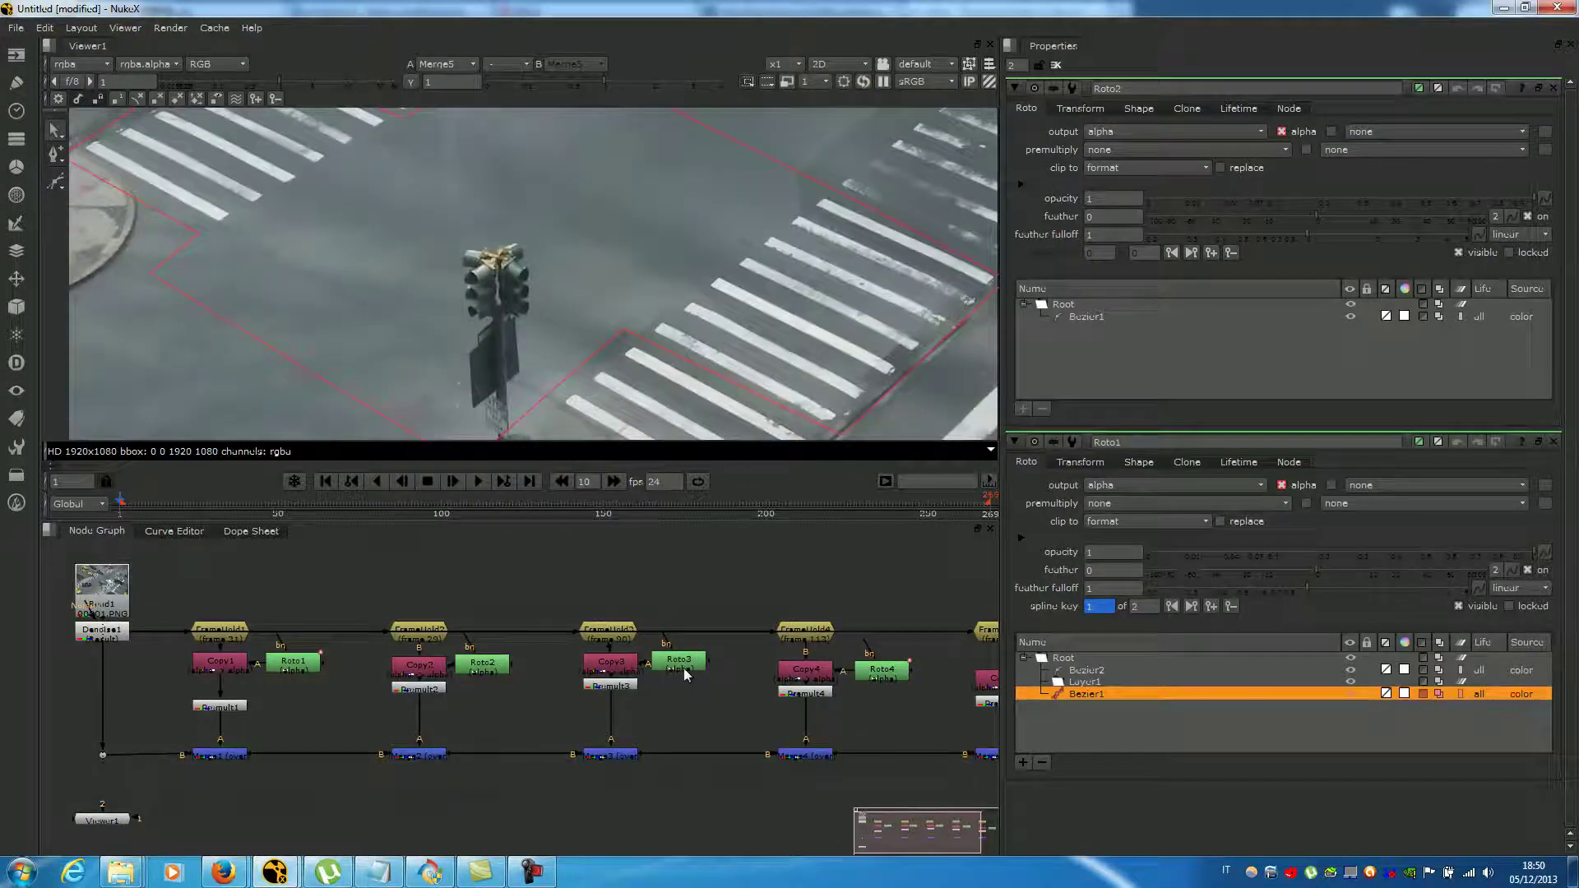
scroll(696, 327, "down", 2)
scroll(696, 322, "down", 1)
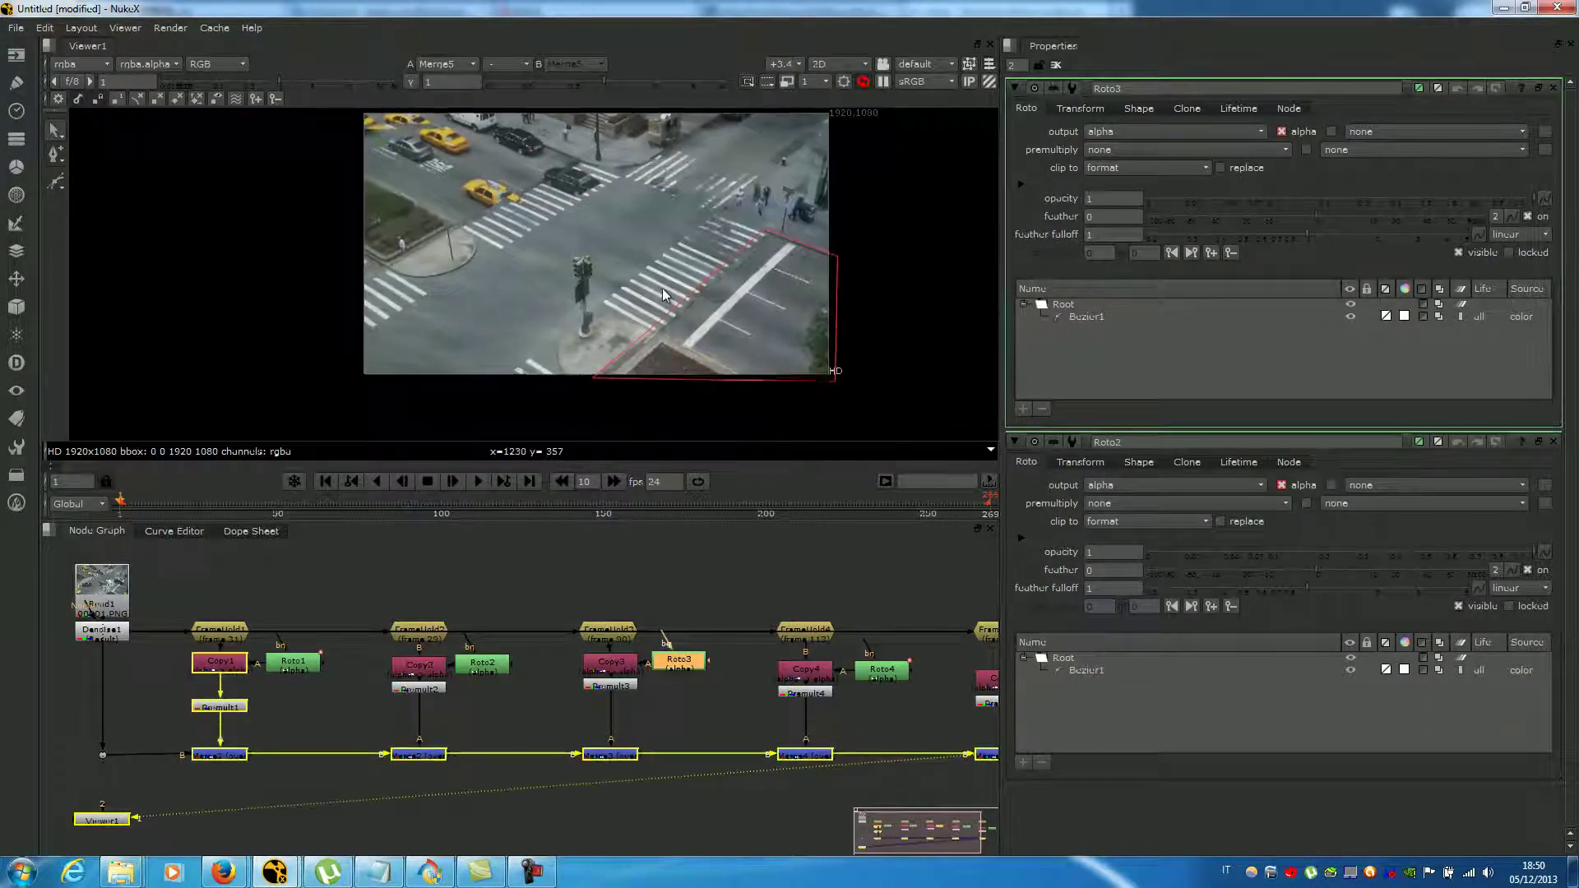
scroll(663, 288, "up", 3)
middle_click_drag(769, 239, 704, 216)
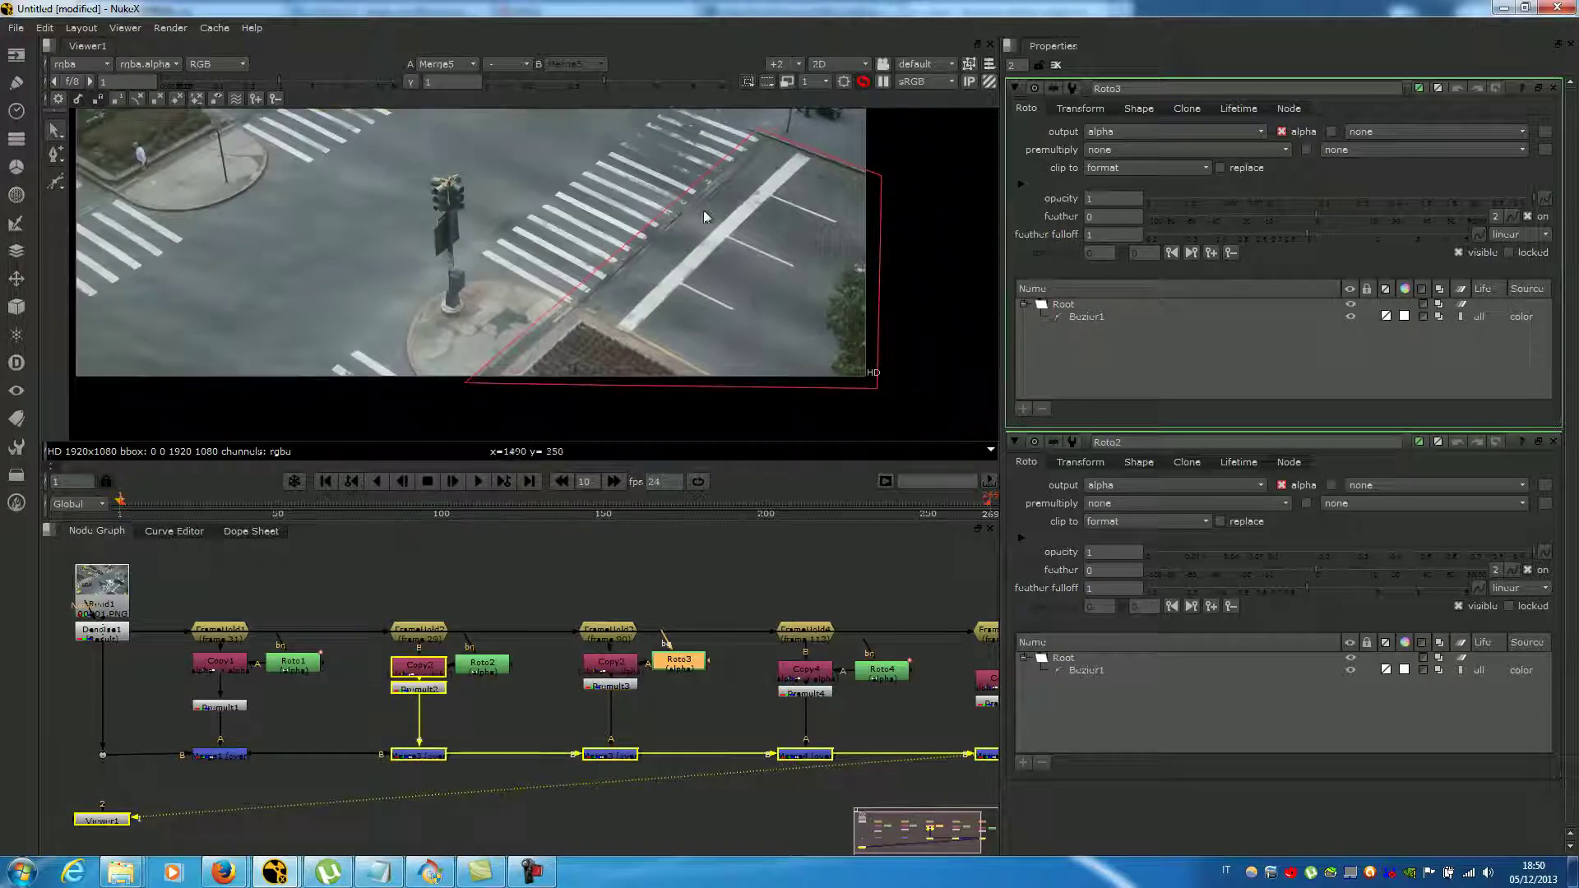
- Open Roto4 and Roto5 to inspect their shapes over the near and far parts of the crosswalk beside the traffic light
double_click(882, 668)
scroll(587, 240, "down", 1)
middle_click_drag(846, 653, 695, 644)
double_click(914, 673)
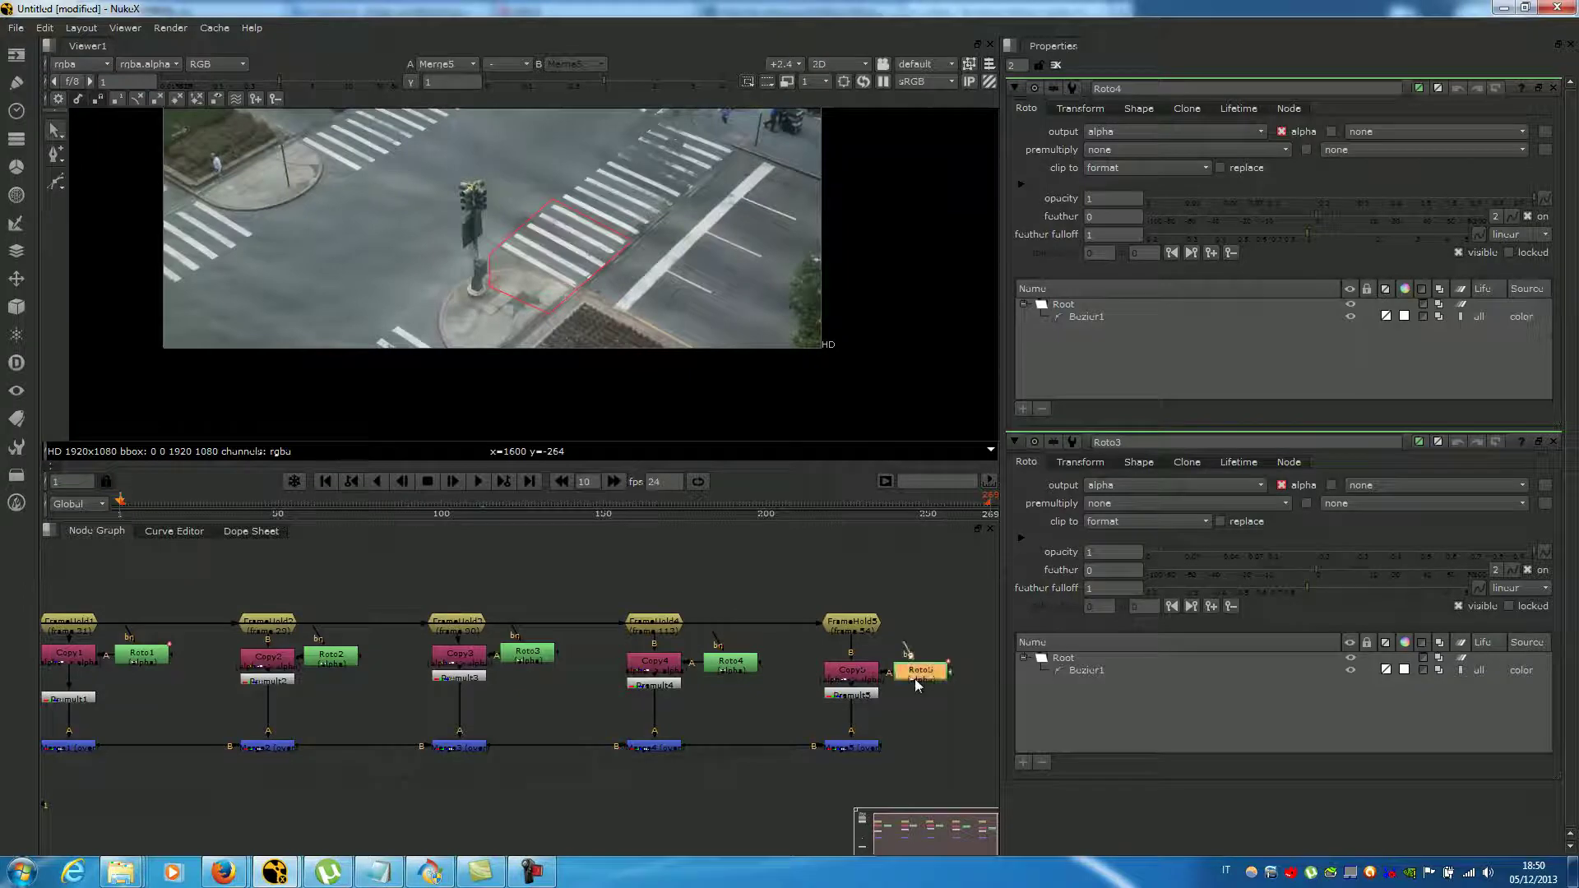
scroll(642, 313, "up", 2)
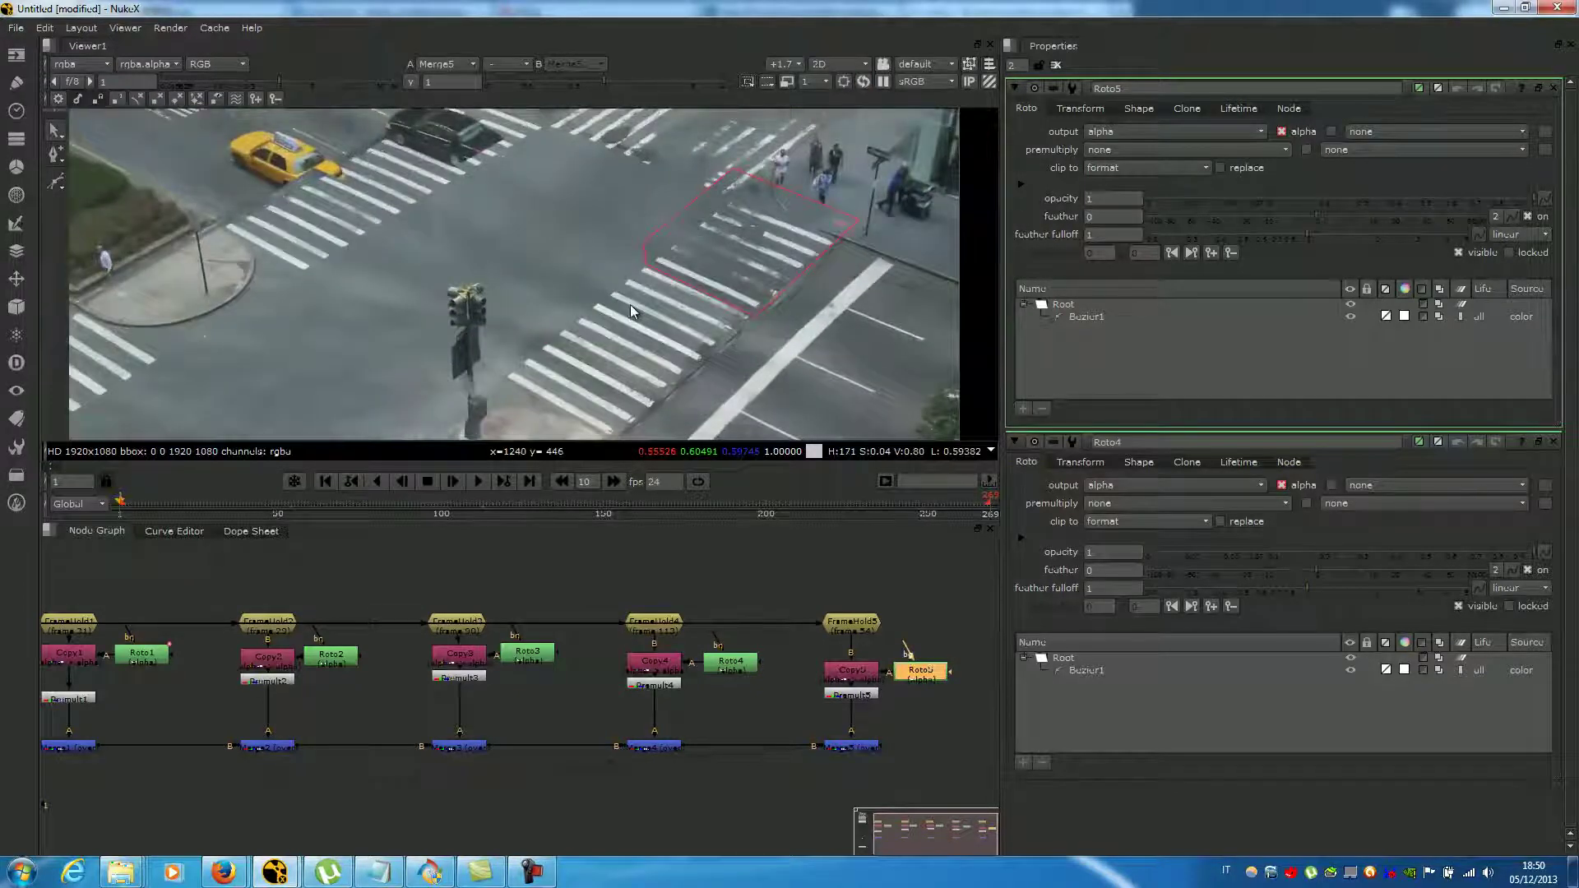
scroll(633, 264, "up", 2)
left_click(749, 625)
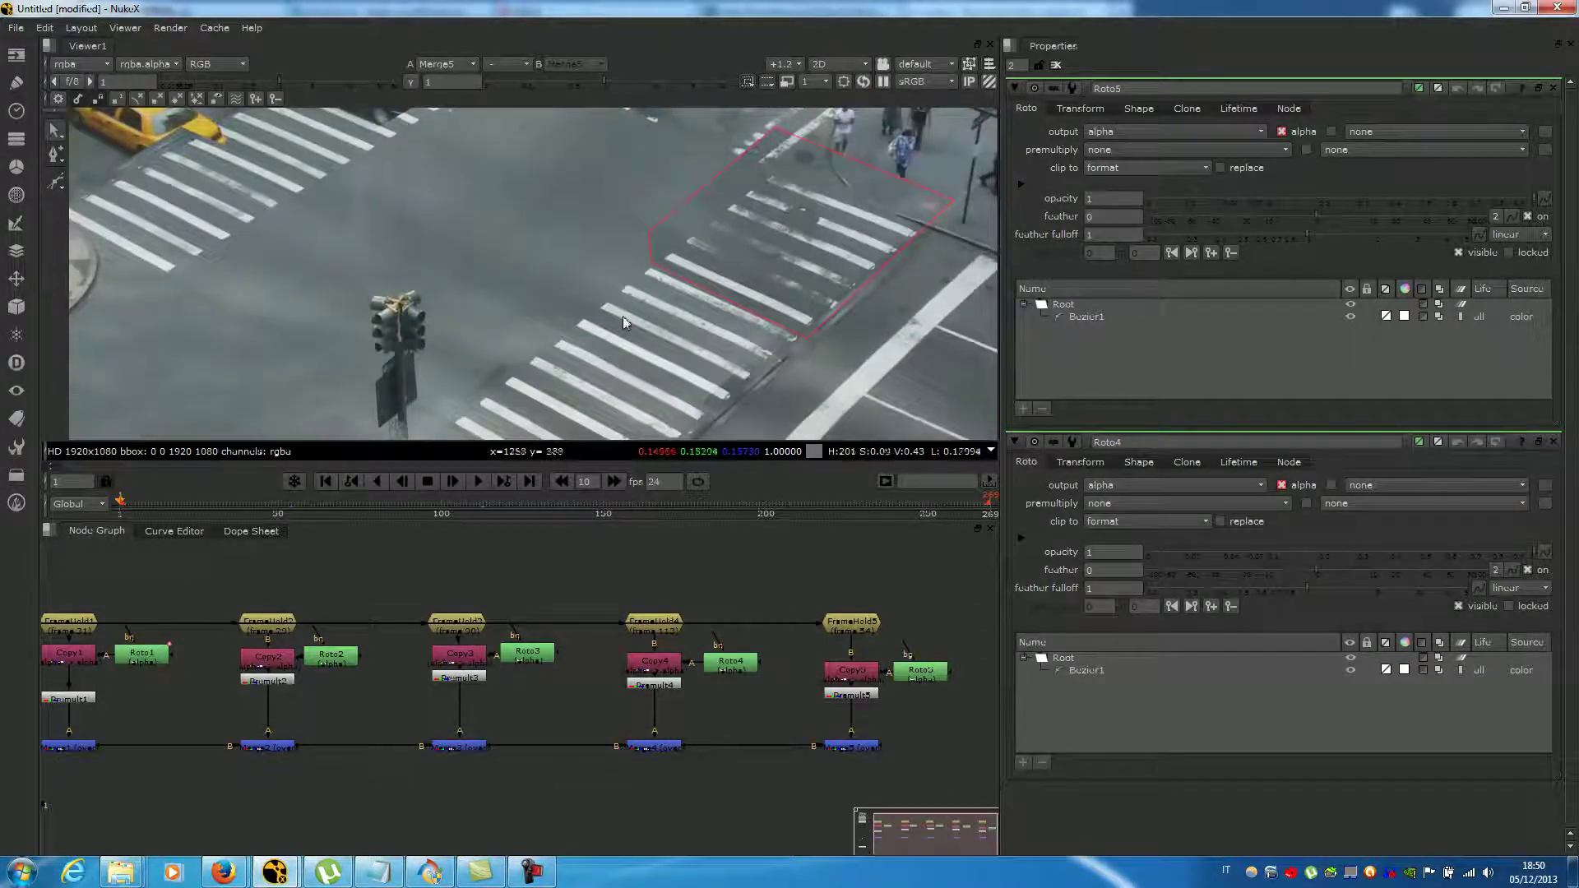
- Examine the patched crosswalk stripes in the Merge5 result up close with the roto shapes hidden
scroll(591, 357, "down", 3)
scroll(591, 357, "down", 3)
middle_click_drag(591, 355, 605, 324)
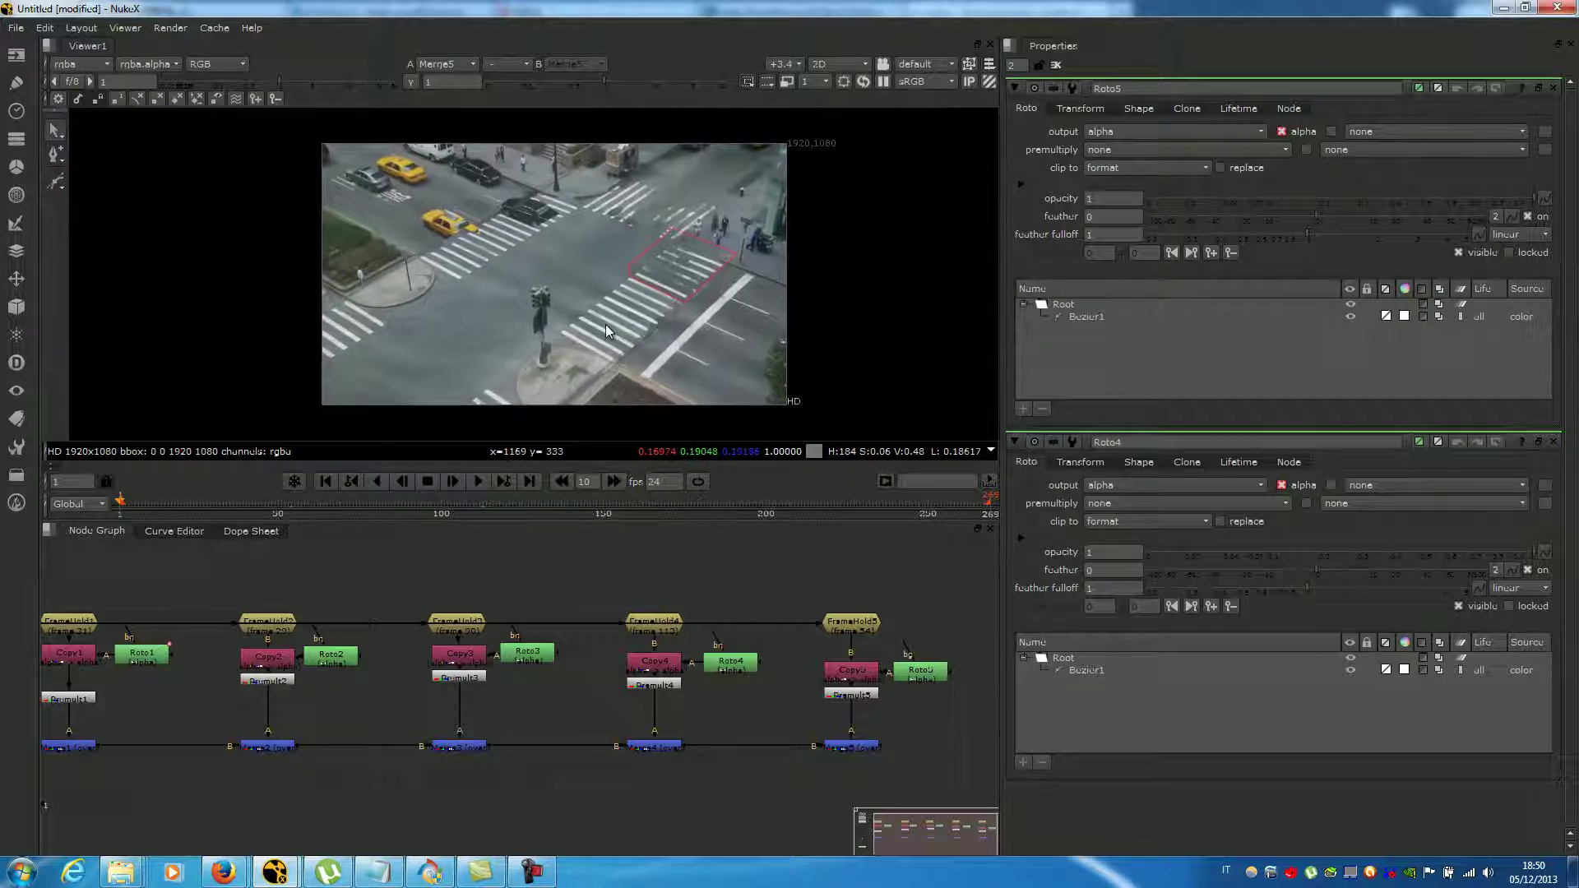
scroll(605, 324, "up", 2)
scroll(654, 248, "up", 6)
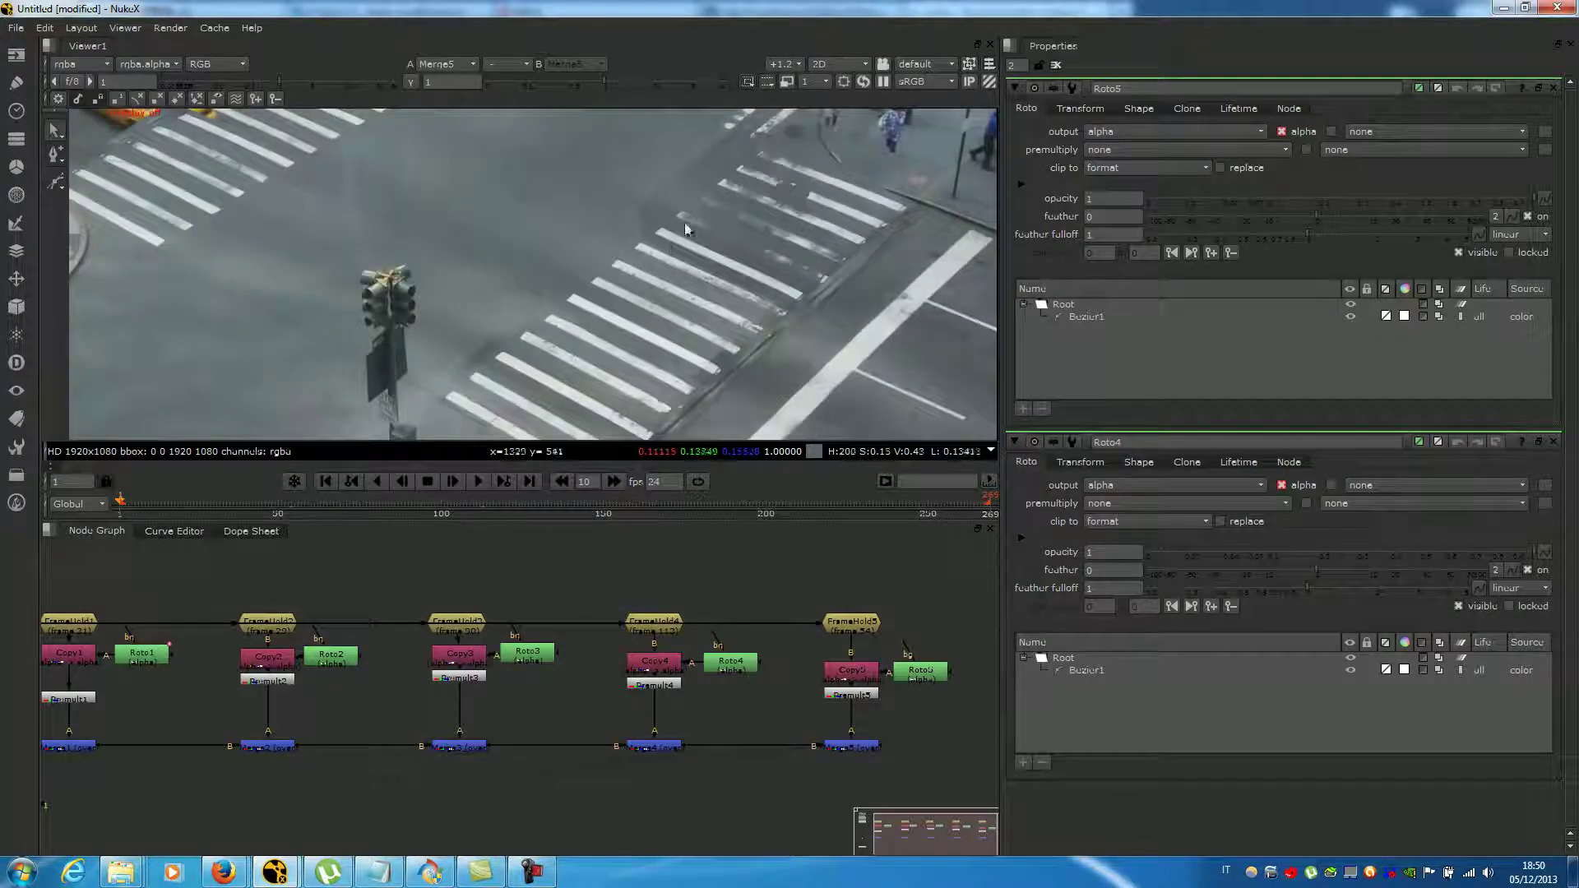
scroll(654, 212, "down", 7)
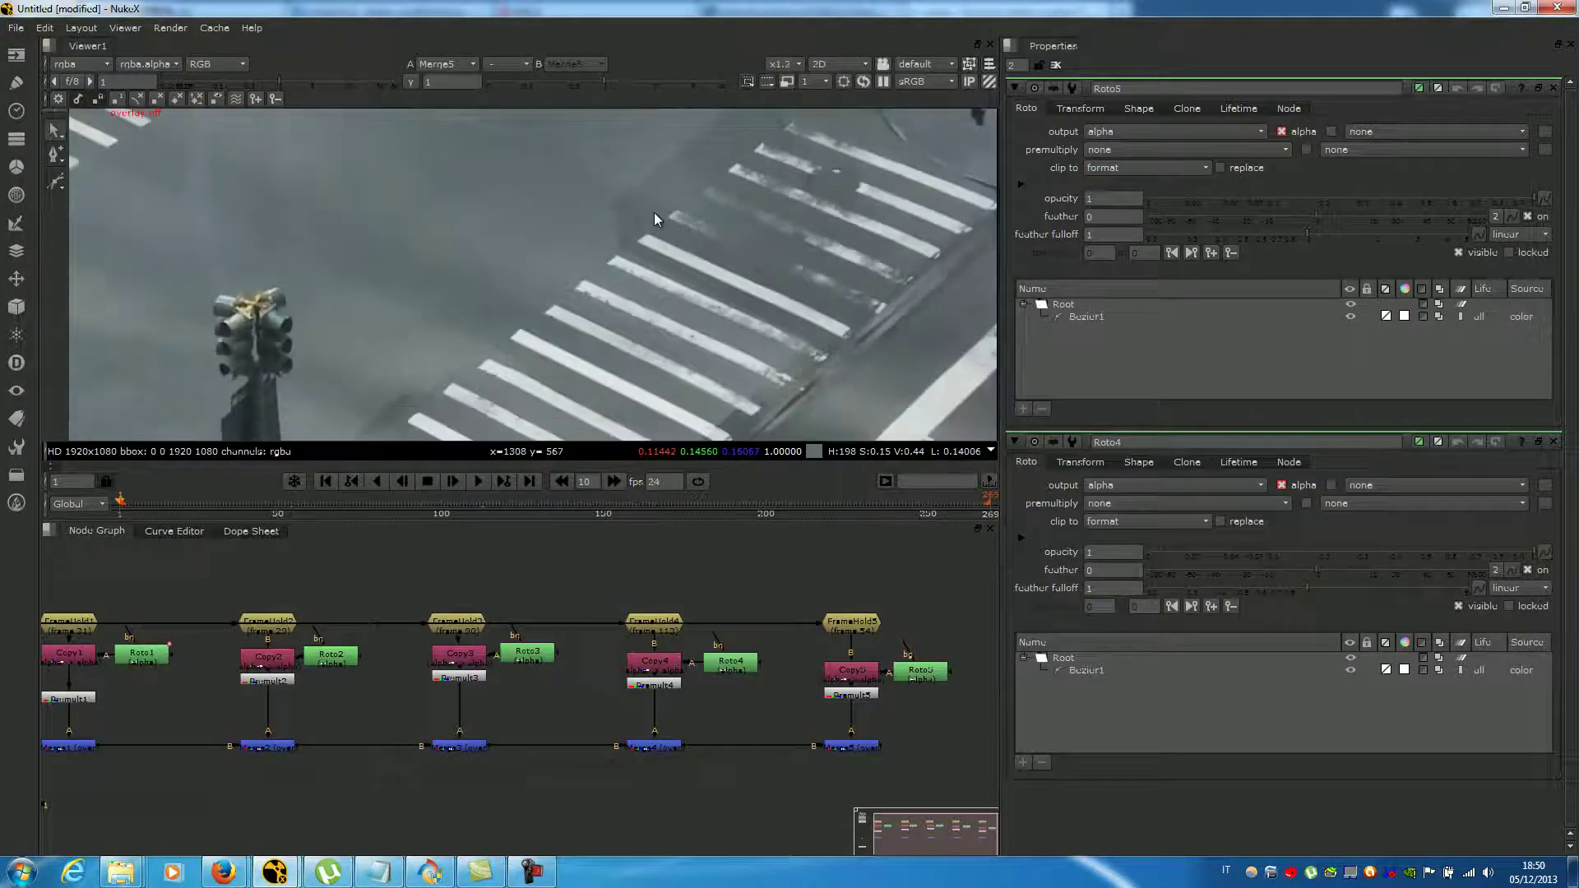
- Enlarge the viewer pane and play the Merge5 composite from frame 1
left_click(579, 517)
left_click_drag(579, 523, 576, 601)
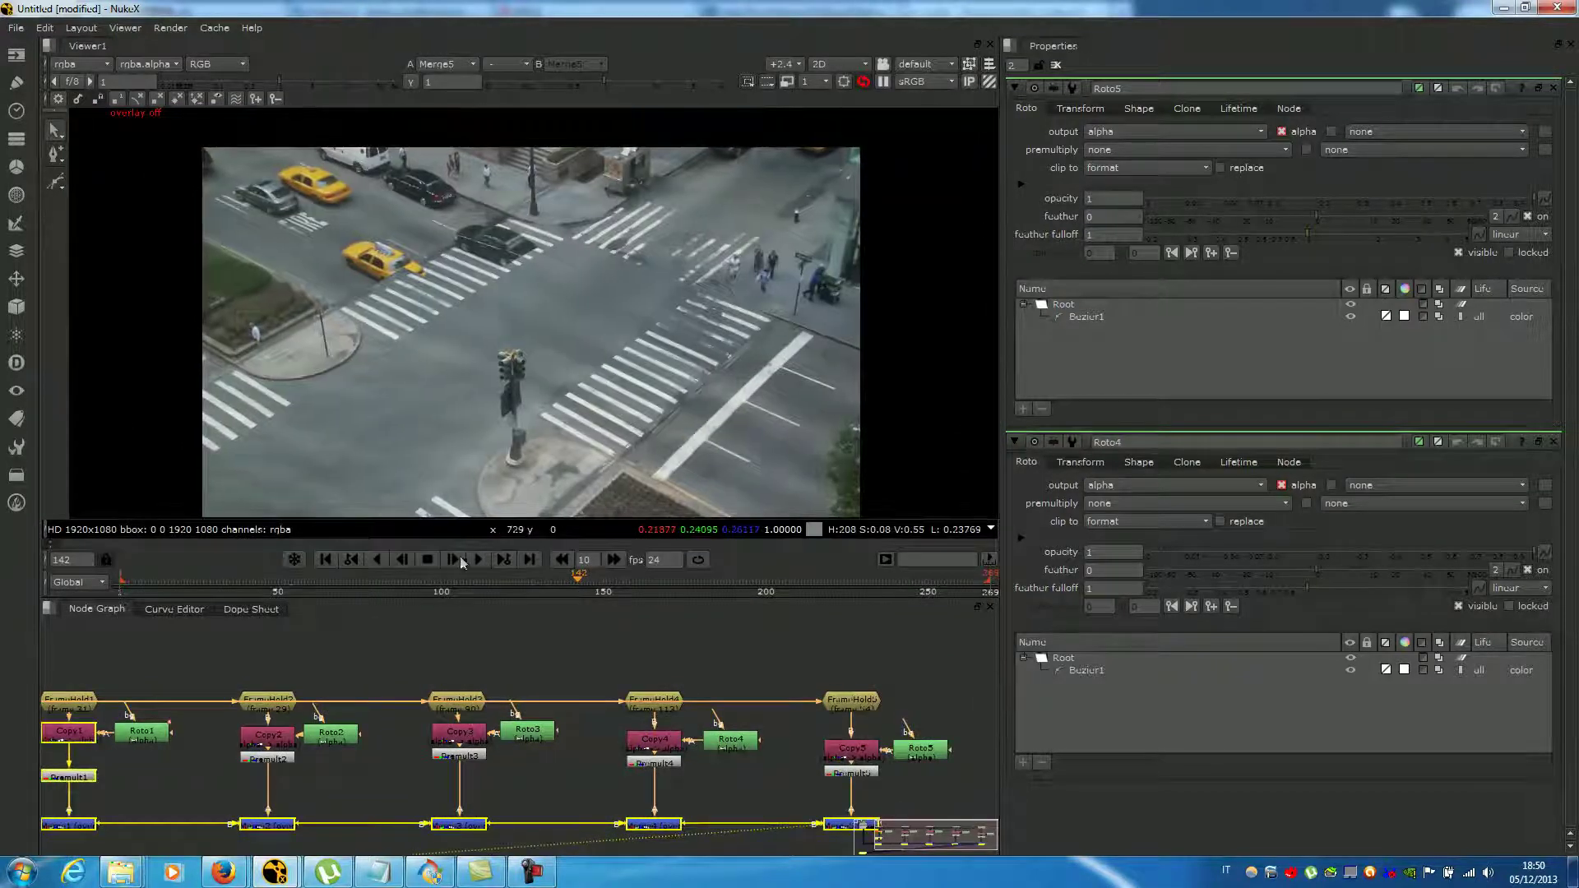
left_click_drag(137, 585, 119, 587)
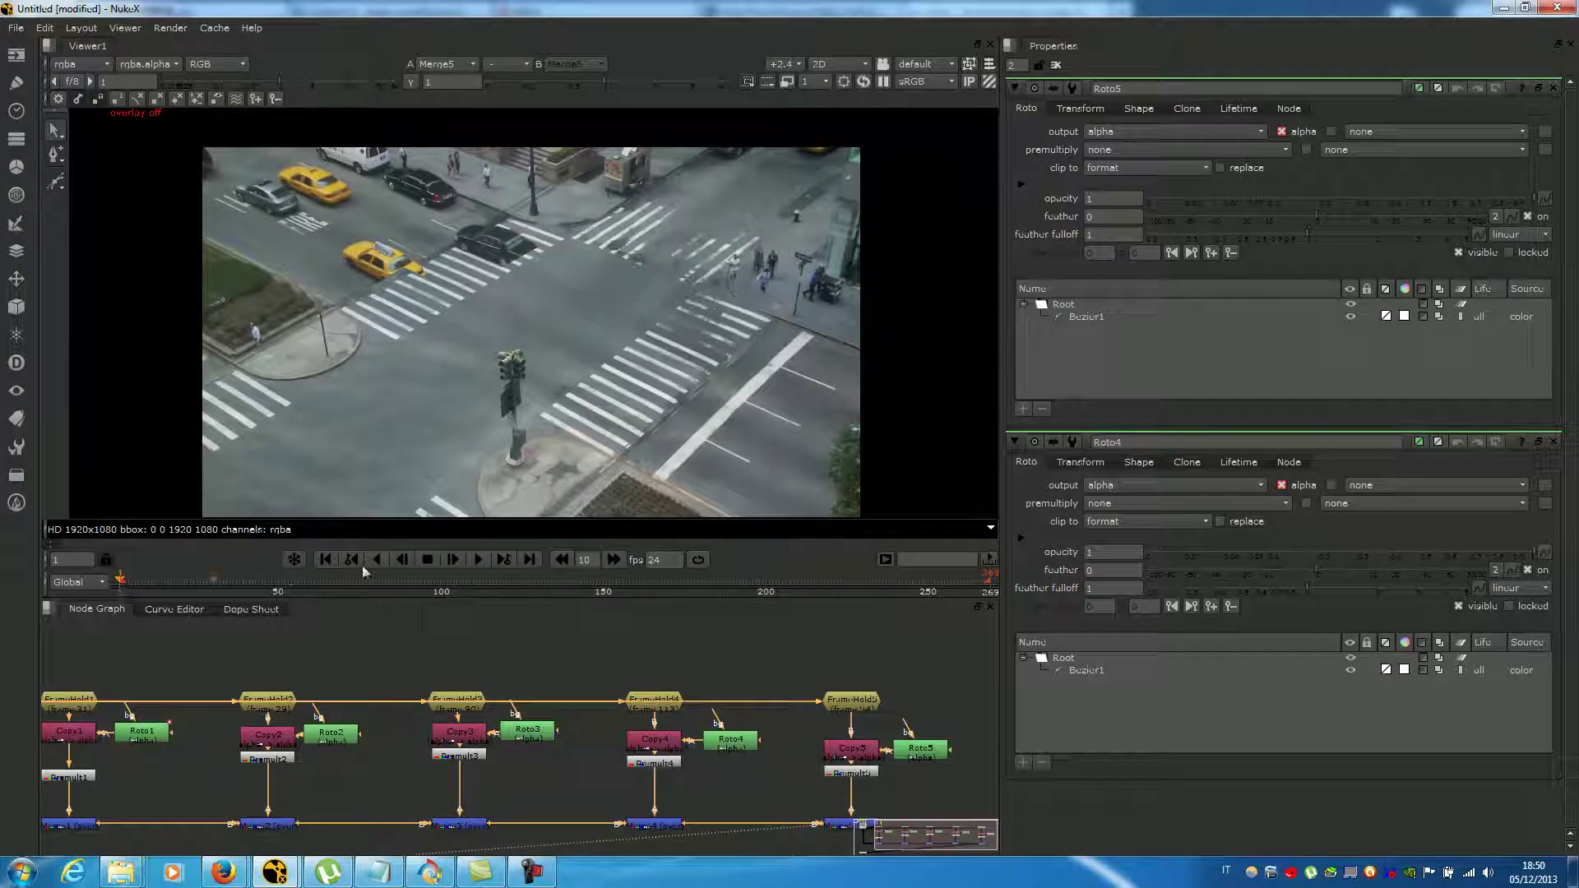
left_click(477, 559)
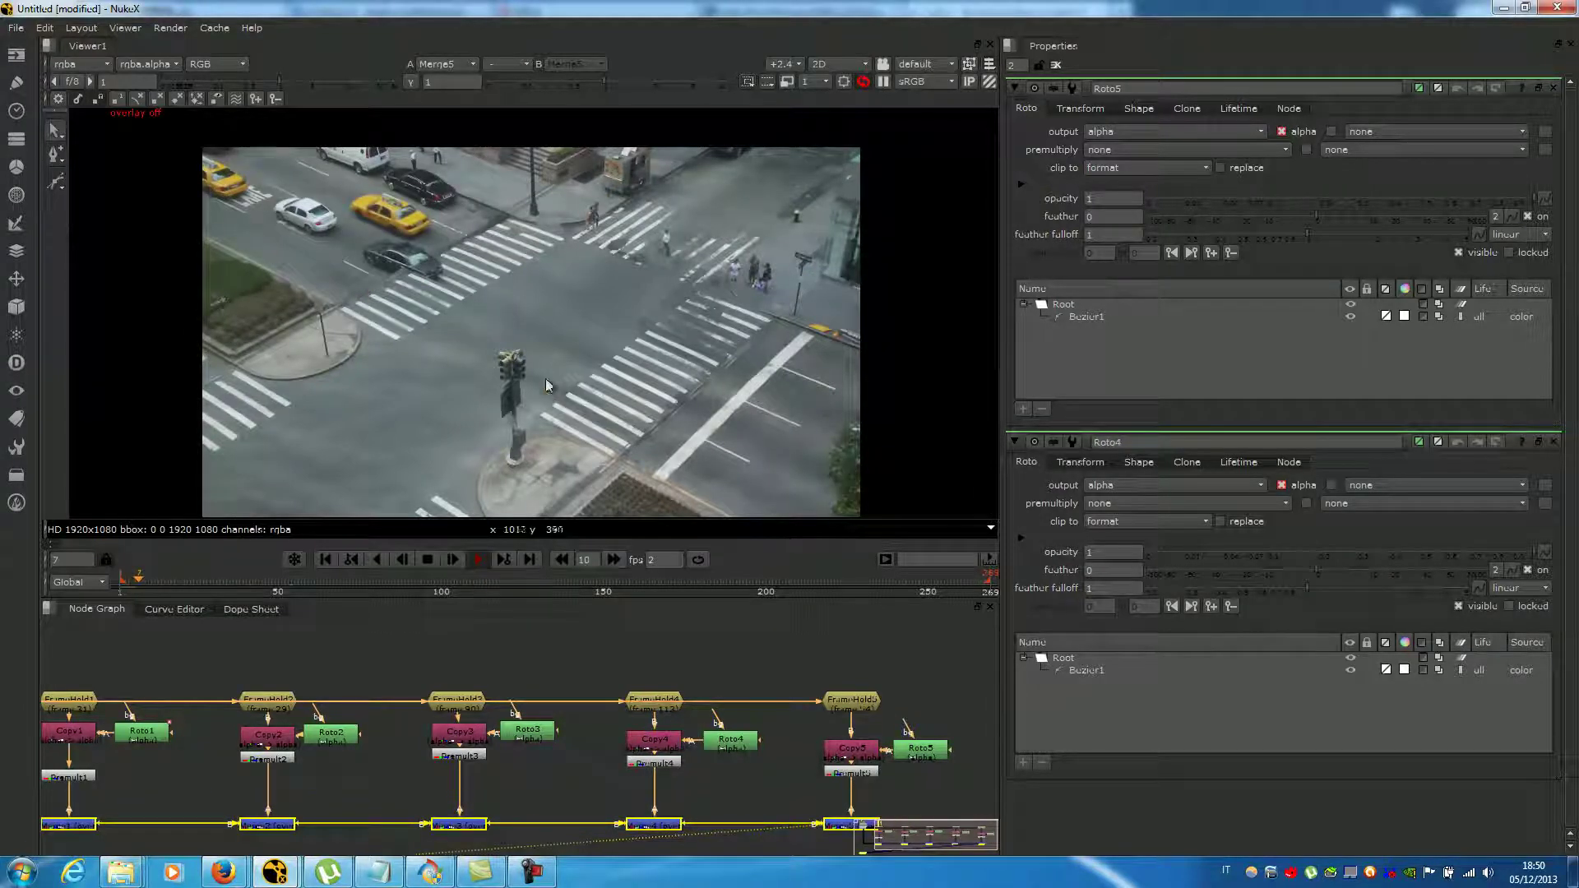
- Stop the playback of the Merge5 composite and return to frame 1
scroll(541, 416, "up", 1)
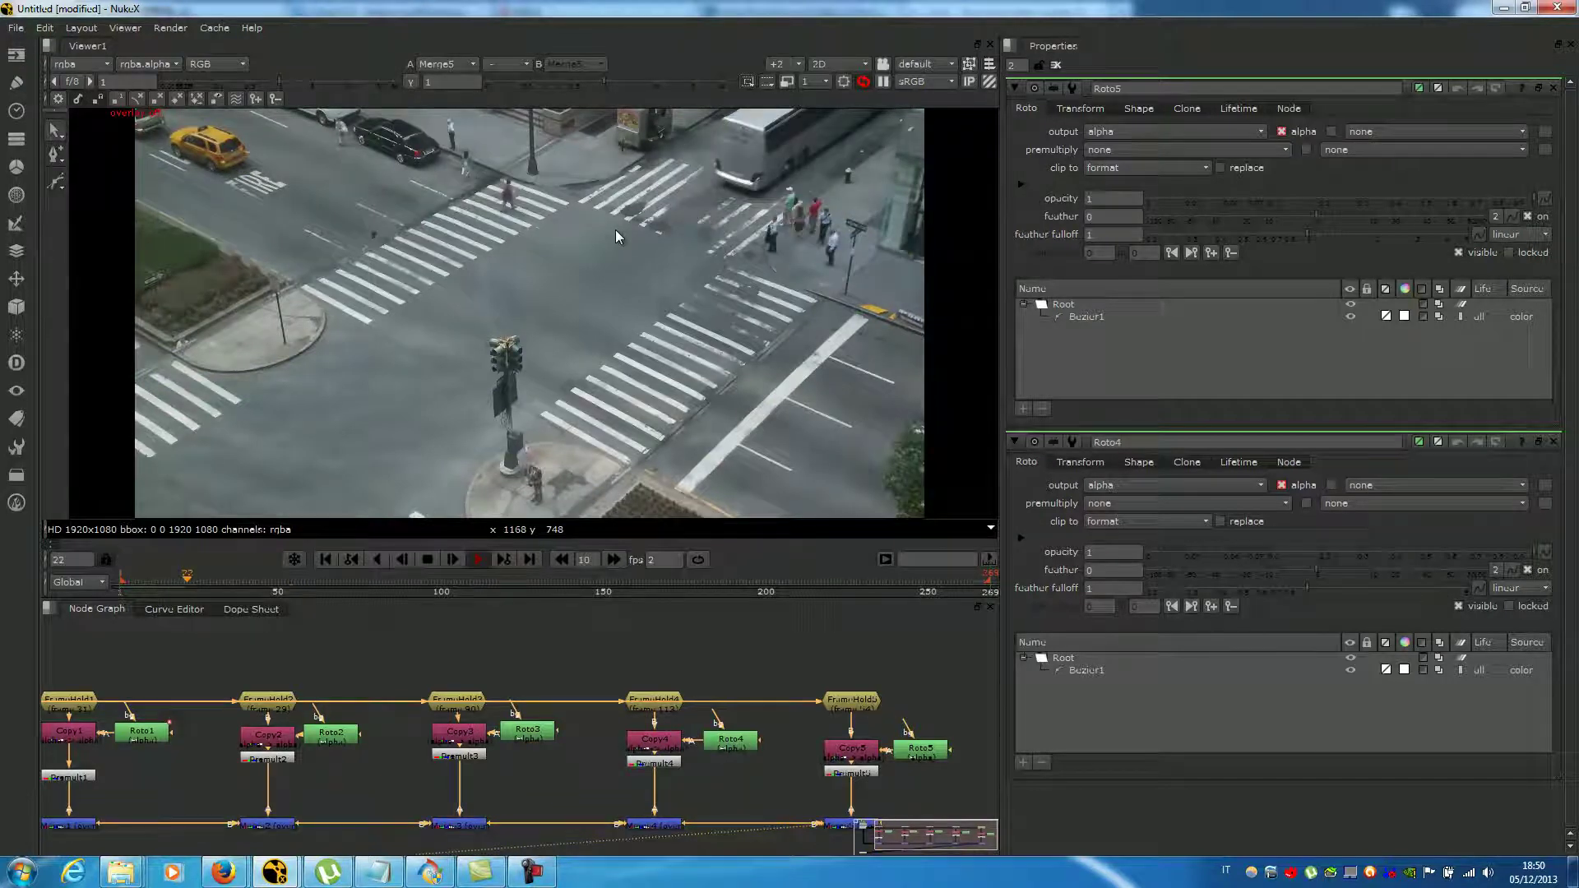
left_click(428, 560)
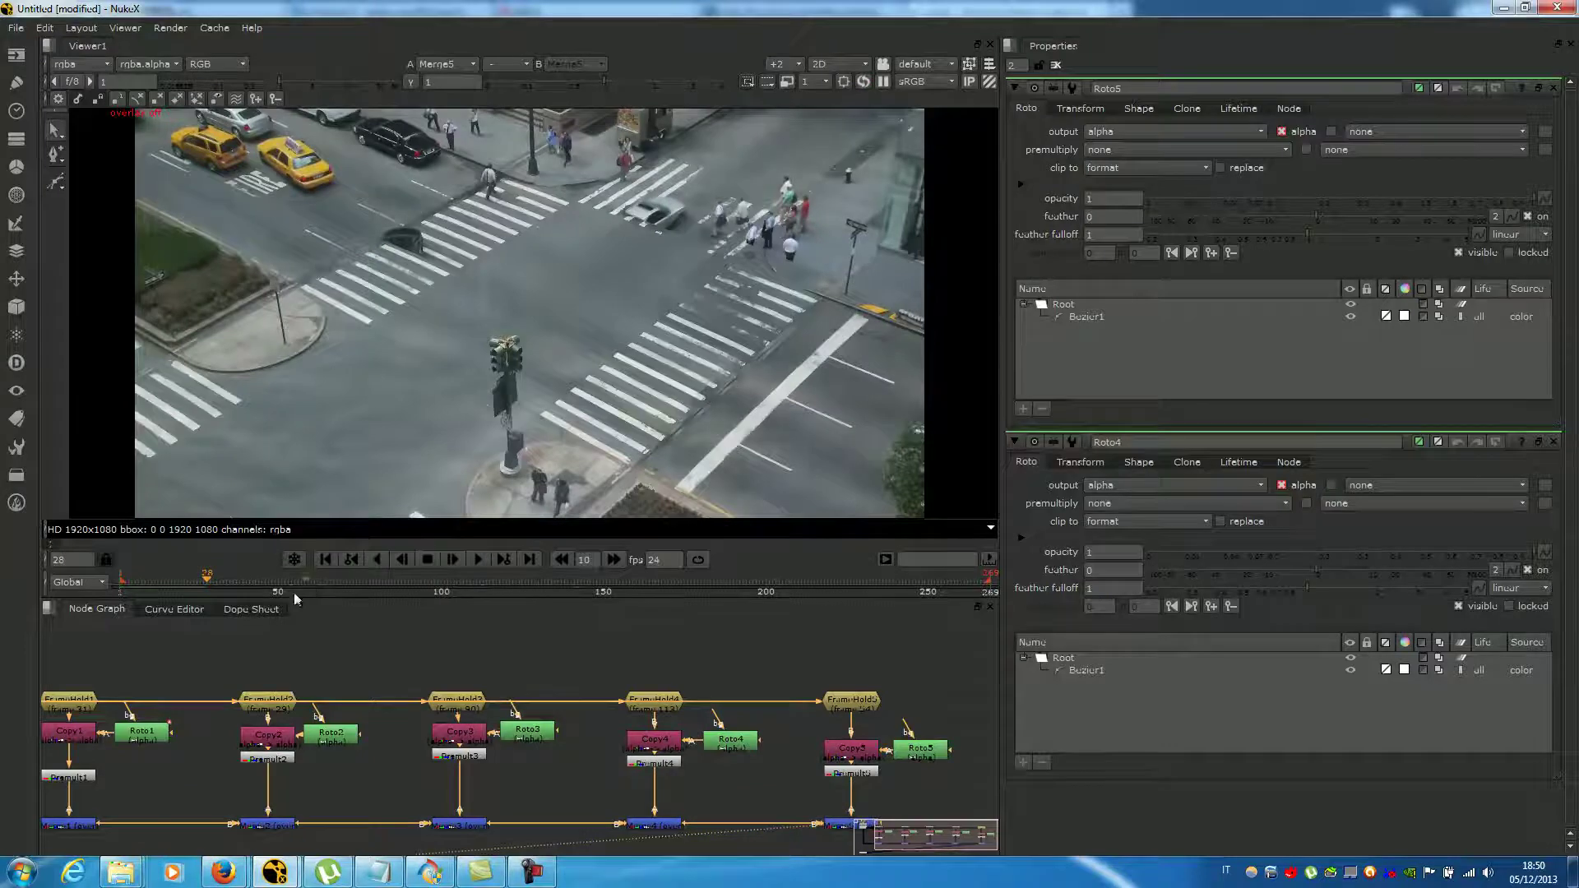
left_click_drag(208, 584, 120, 583)
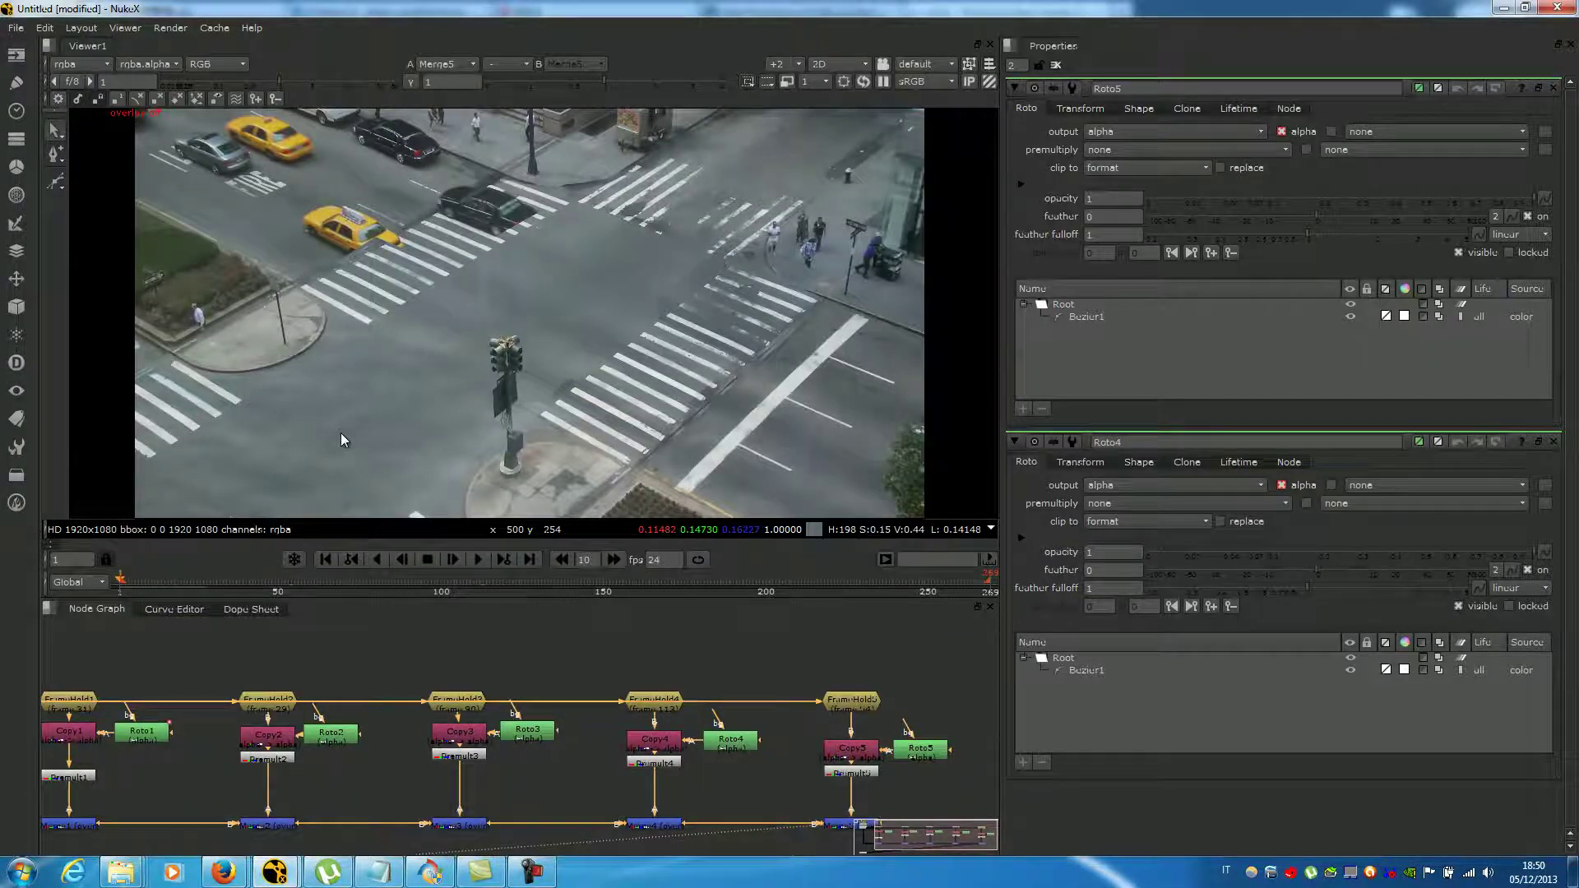
- Examine the patch seams on the road between the crosswalks up close on frame 1
scroll(560, 280, "up", 2)
scroll(704, 237, "up", 2)
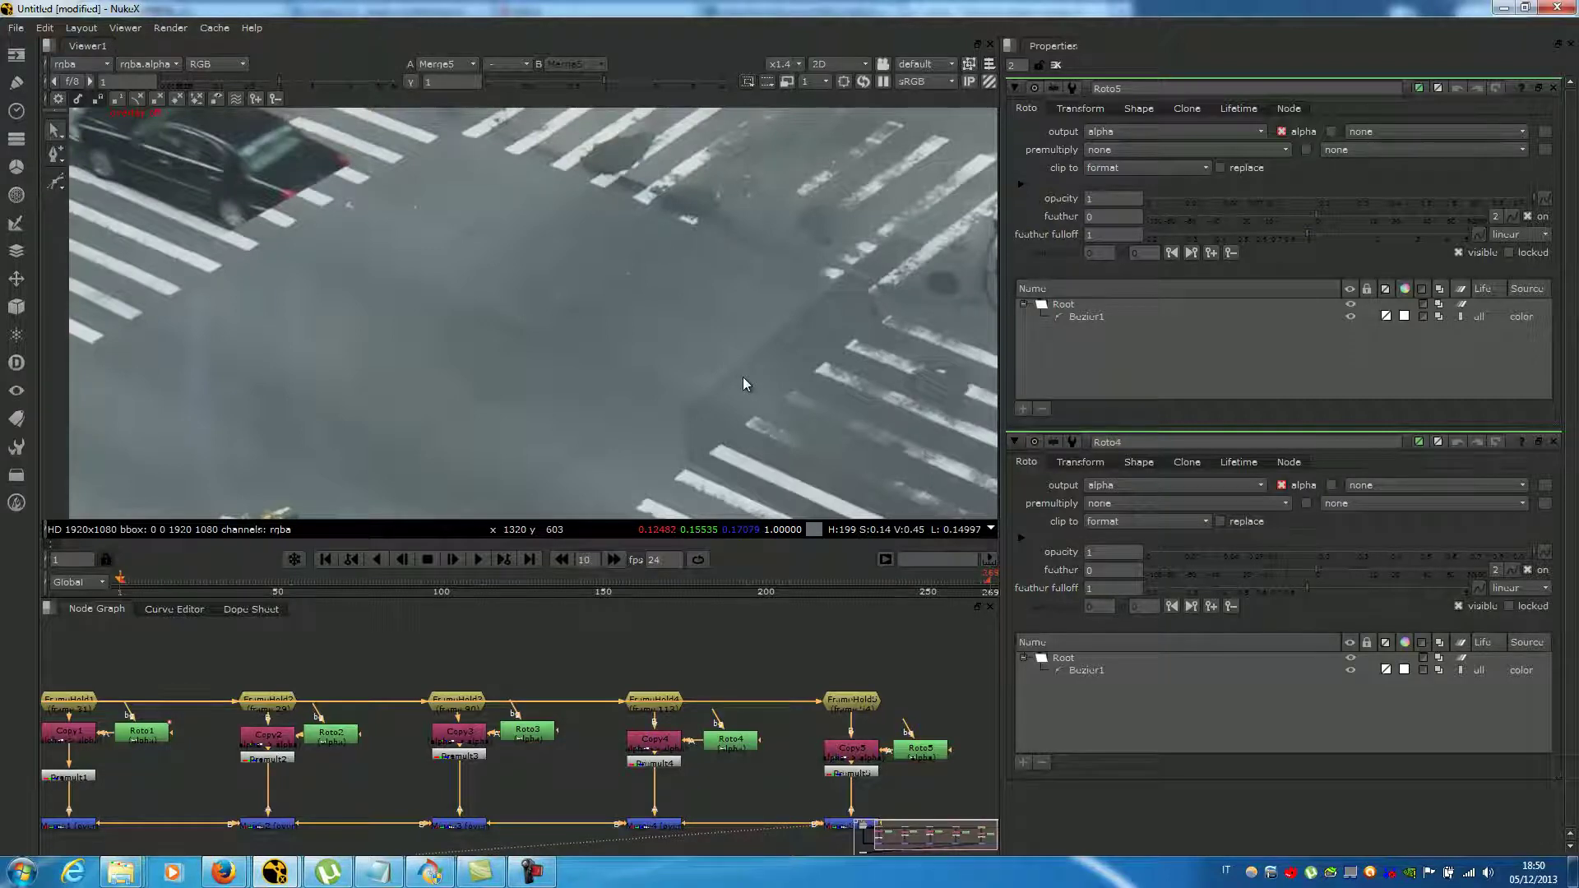
scroll(743, 384, "down", 4)
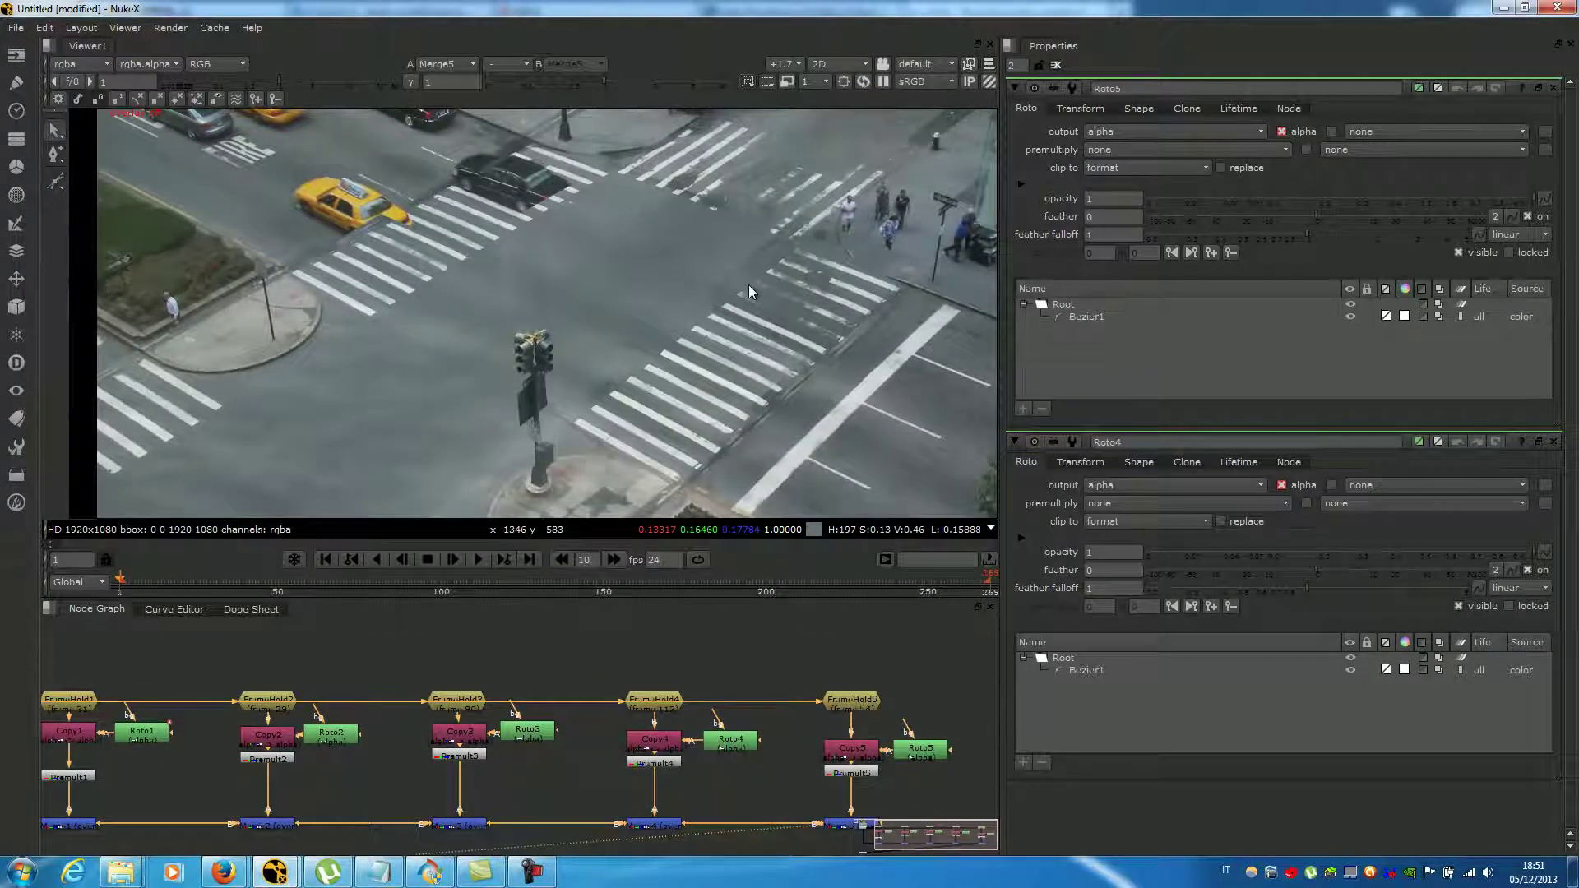
scroll(749, 286, "up", 4)
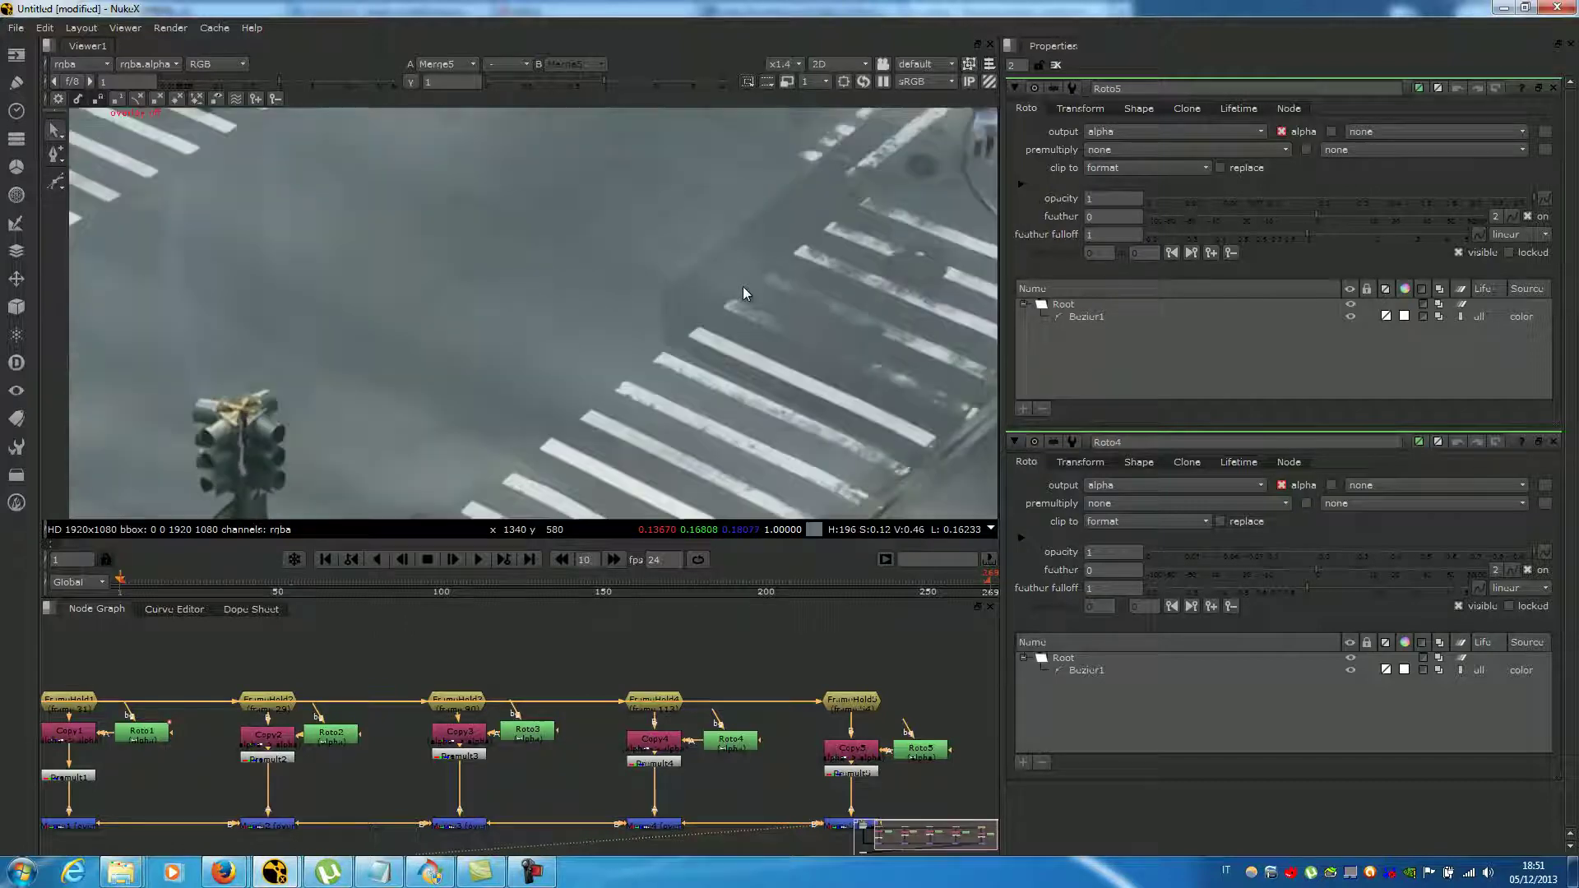
middle_click_drag(781, 277, 712, 309)
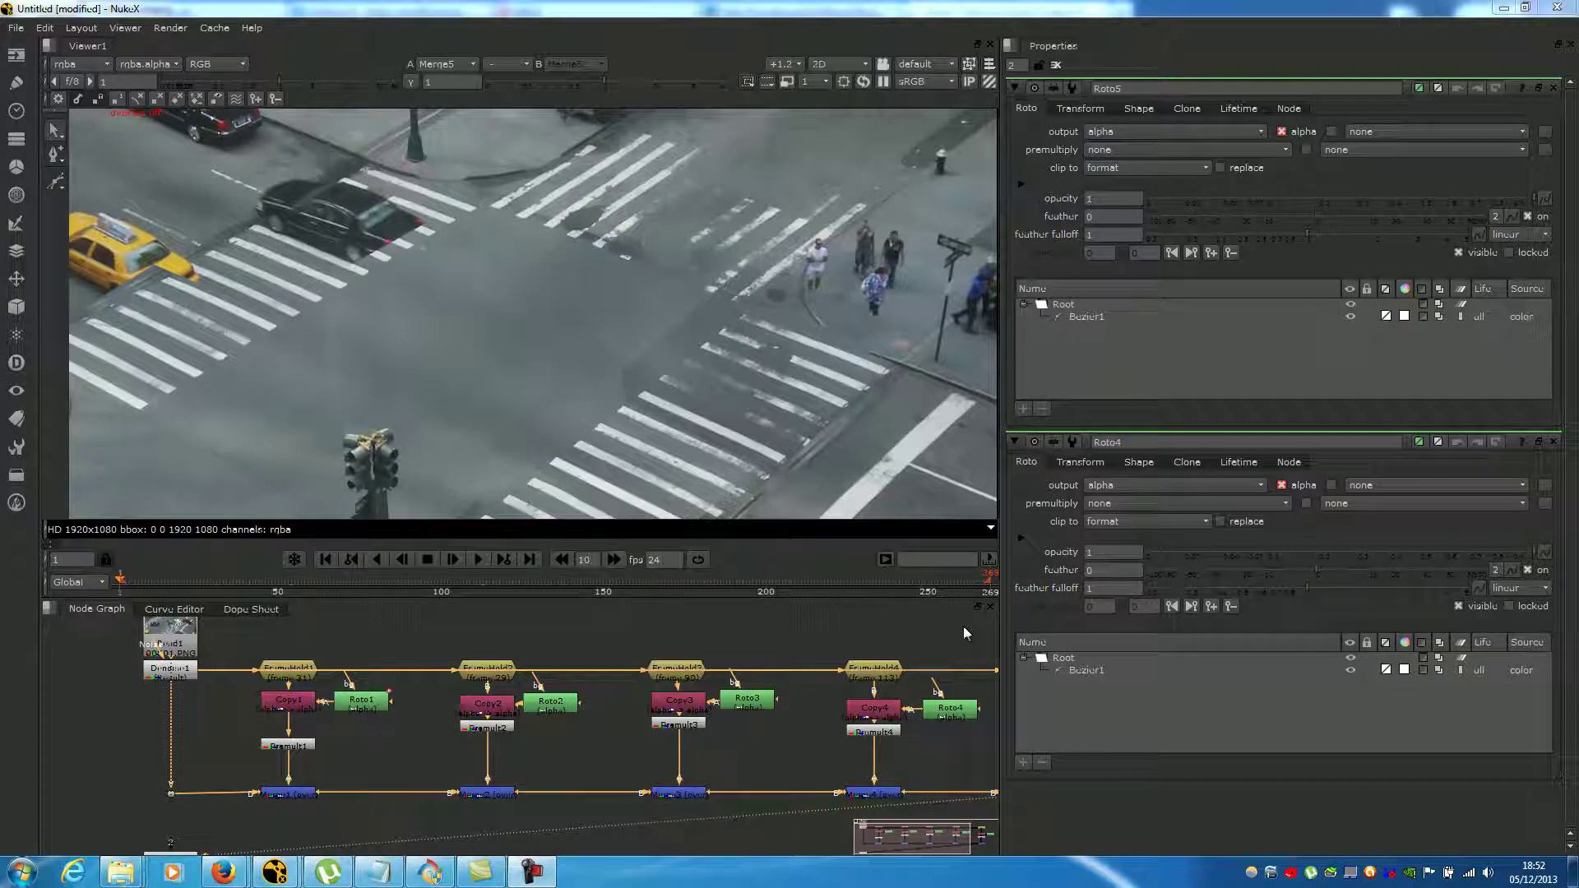
middle_click_drag(559, 447, 570, 386)
scroll(575, 378, "up", 1)
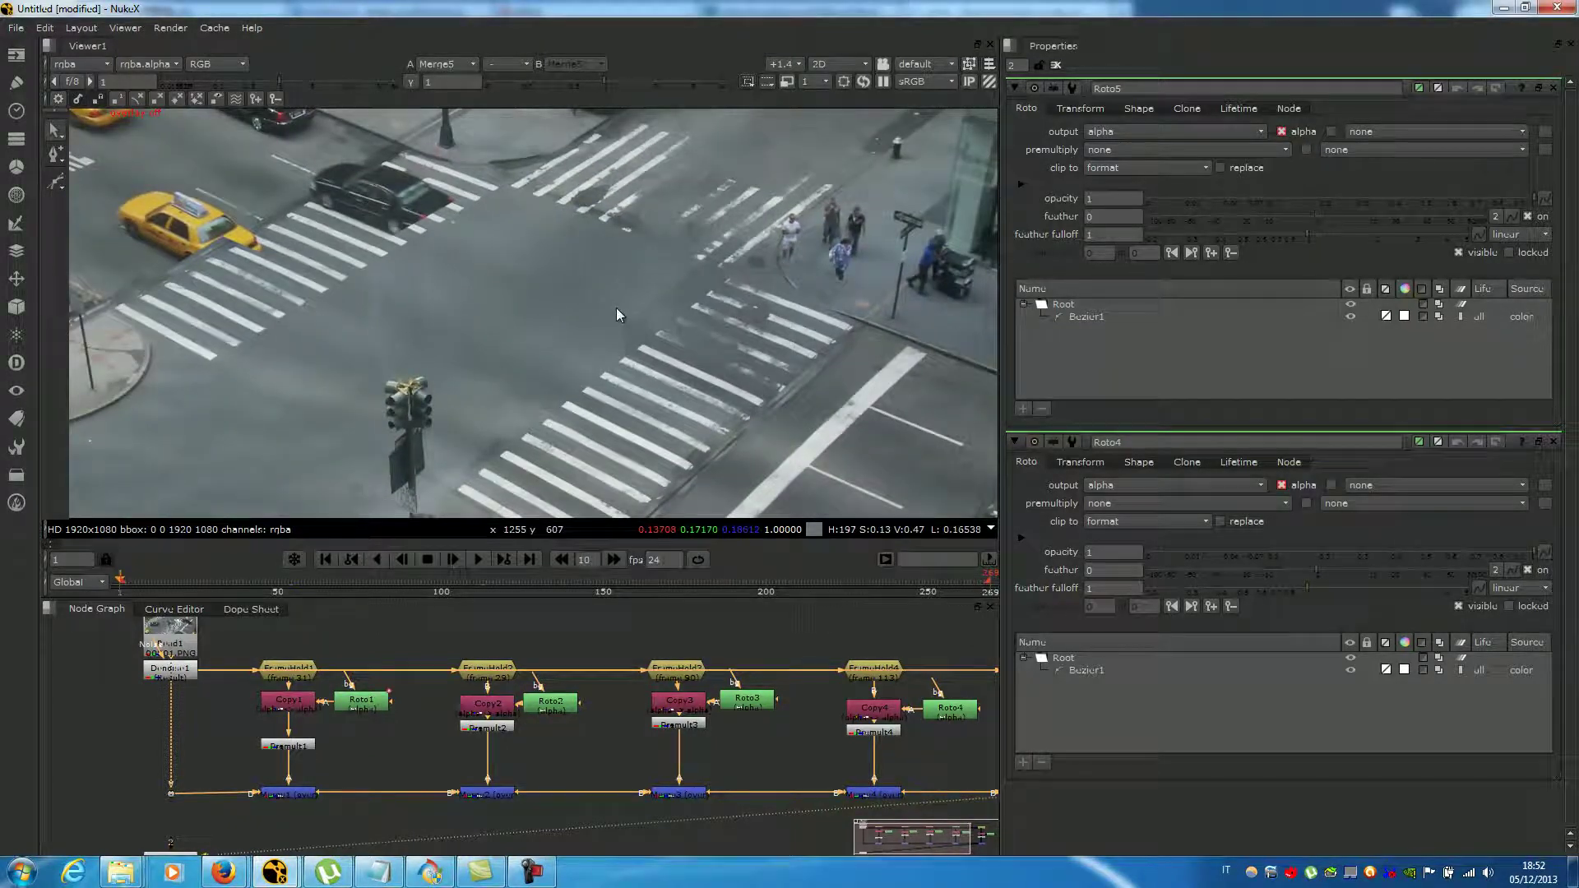
scroll(617, 311, "up", 1)
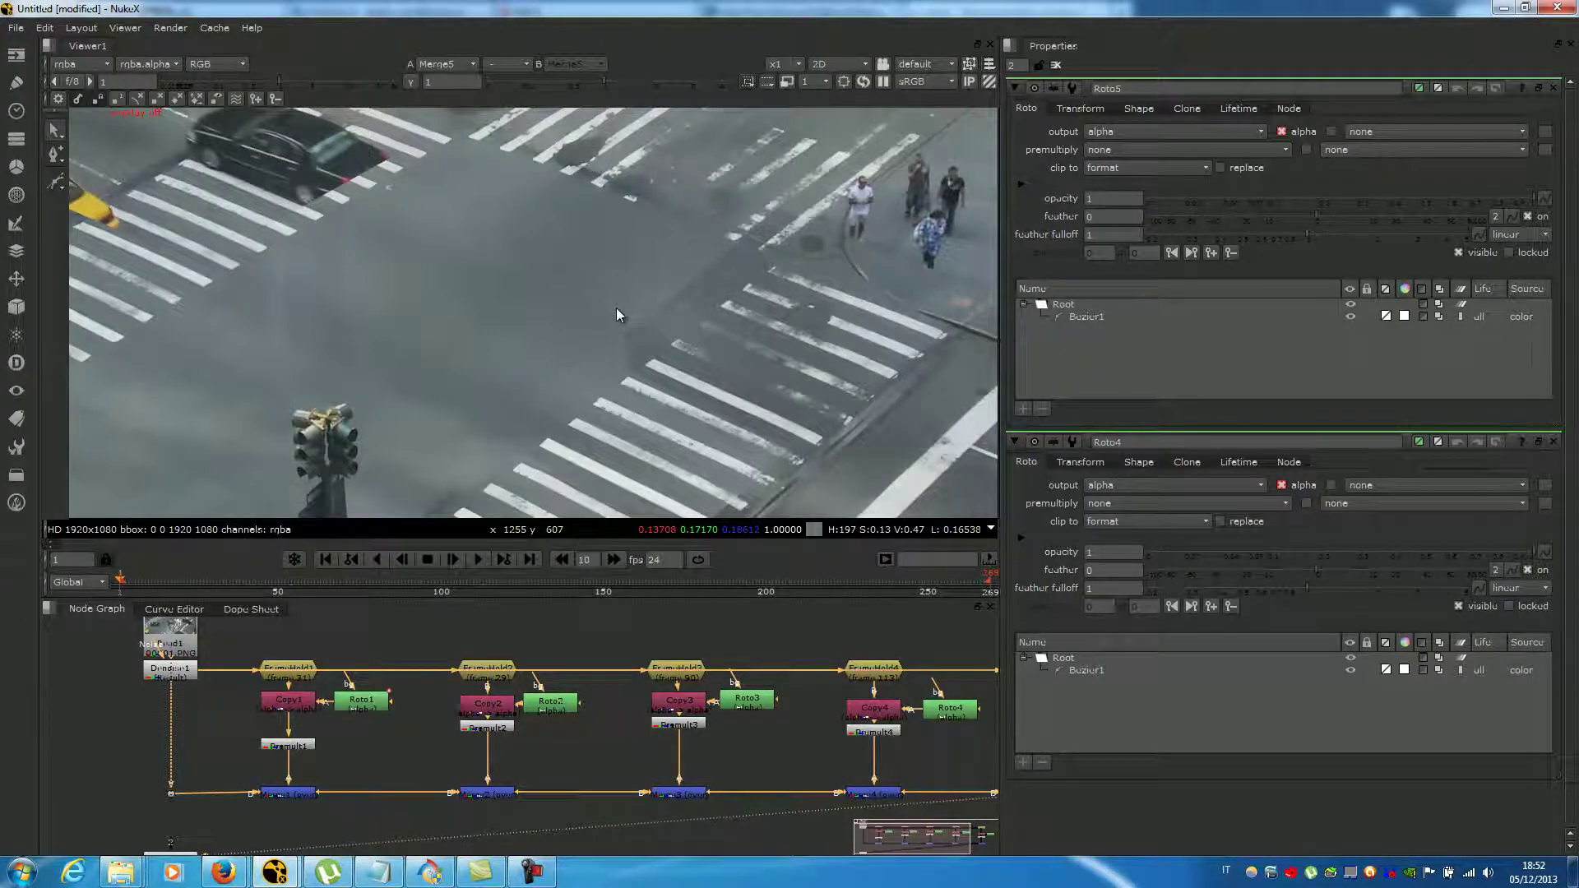
scroll(615, 311, "down", 3)
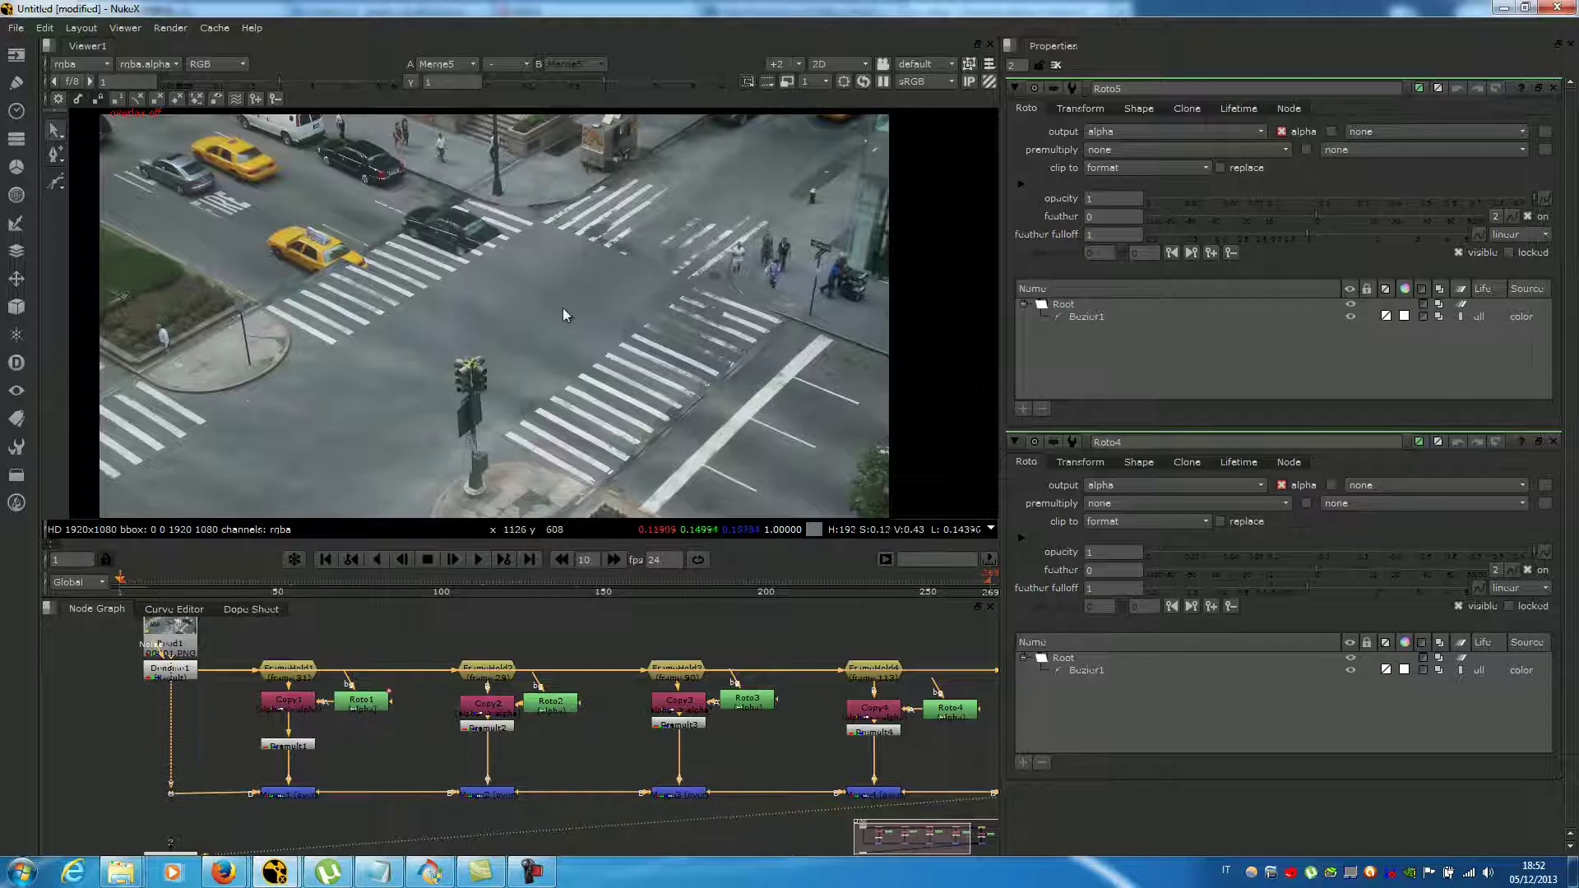
- Show the Roto1 and Roto2 shapes over the intersection and check the held frames of FrameHold1 and FrameHold2
double_click(362, 706)
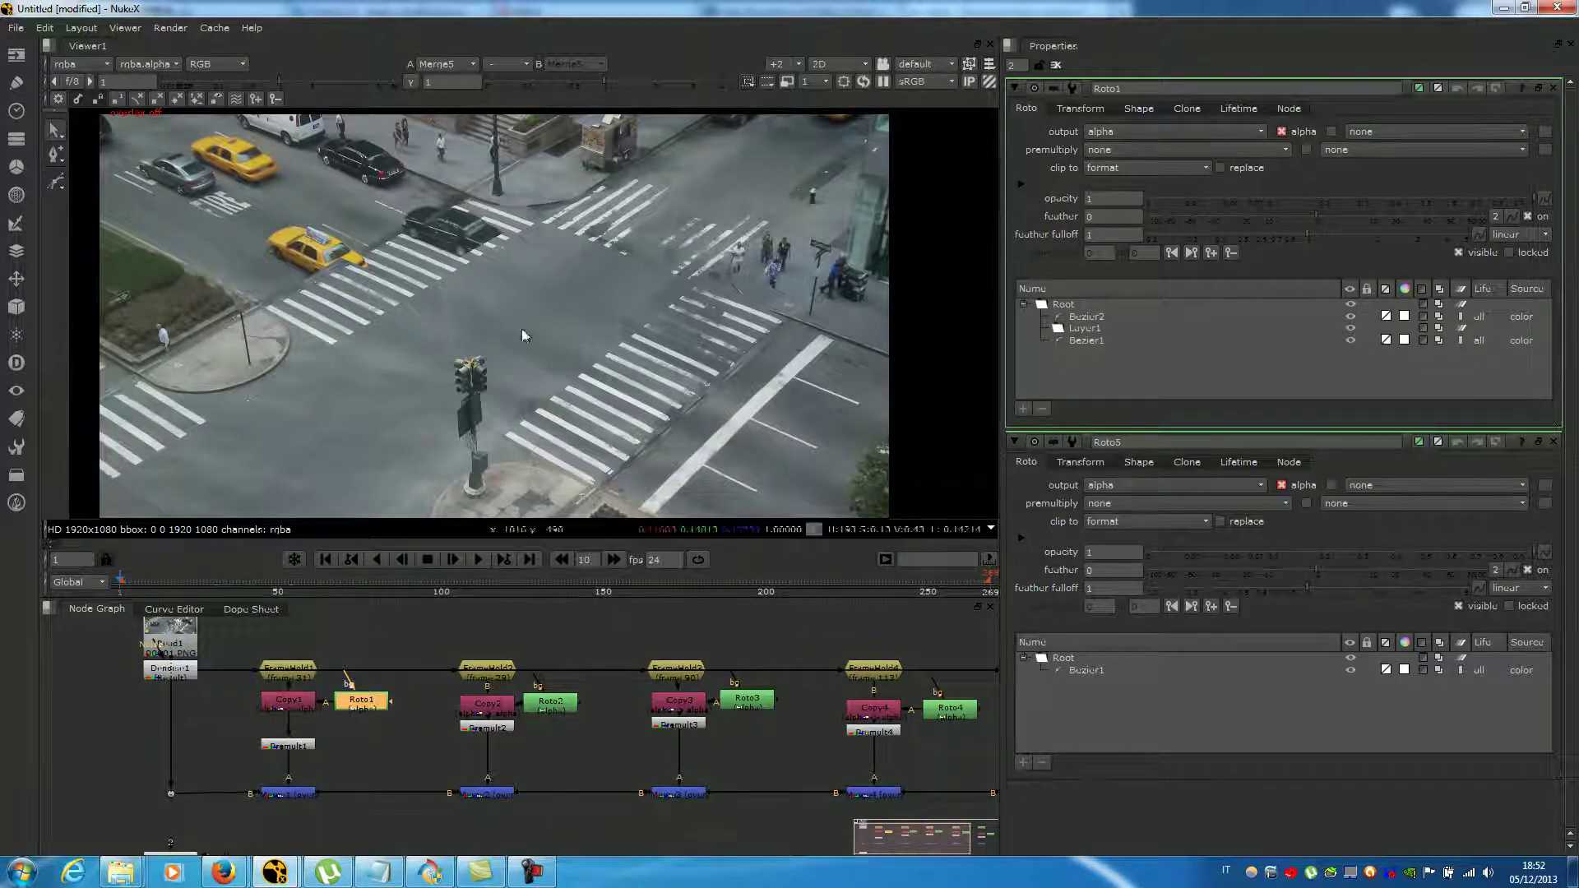
key("o")
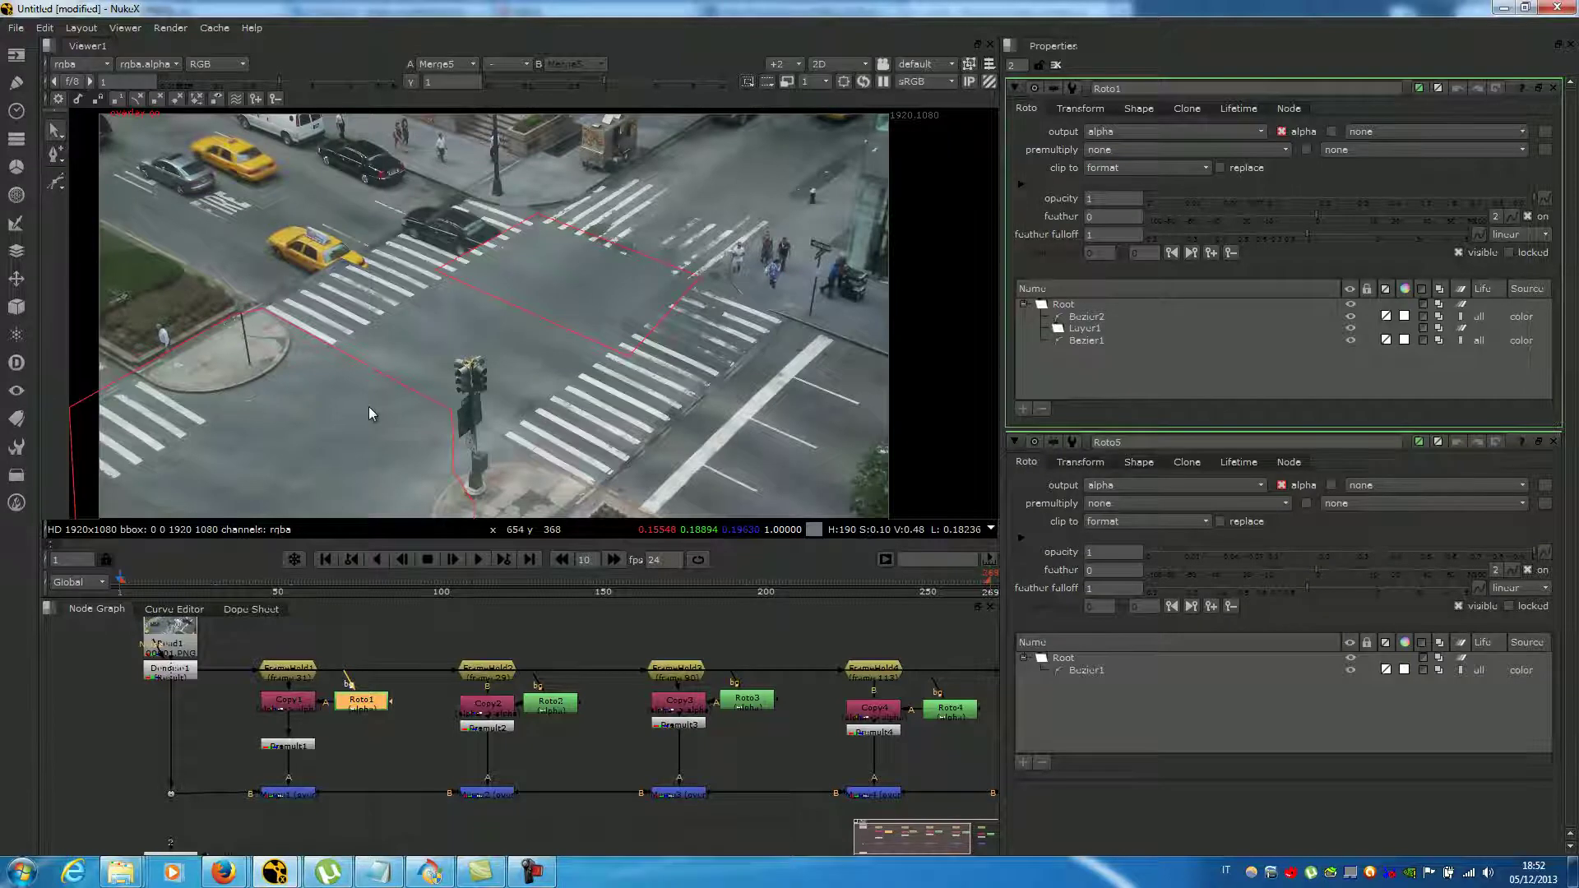
double_click(552, 703)
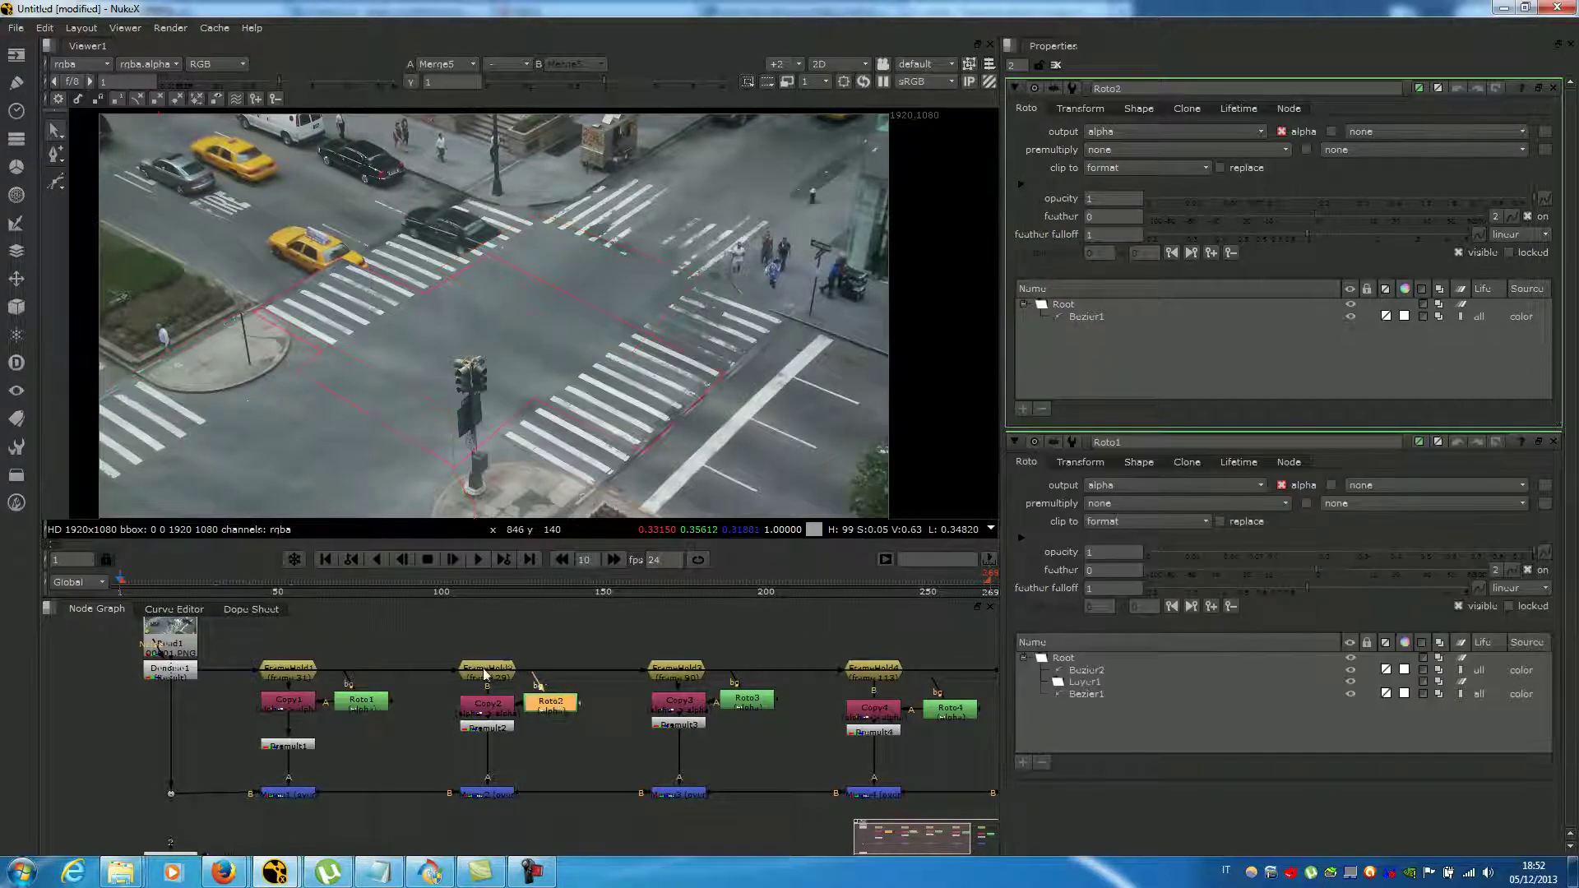
double_click(290, 676)
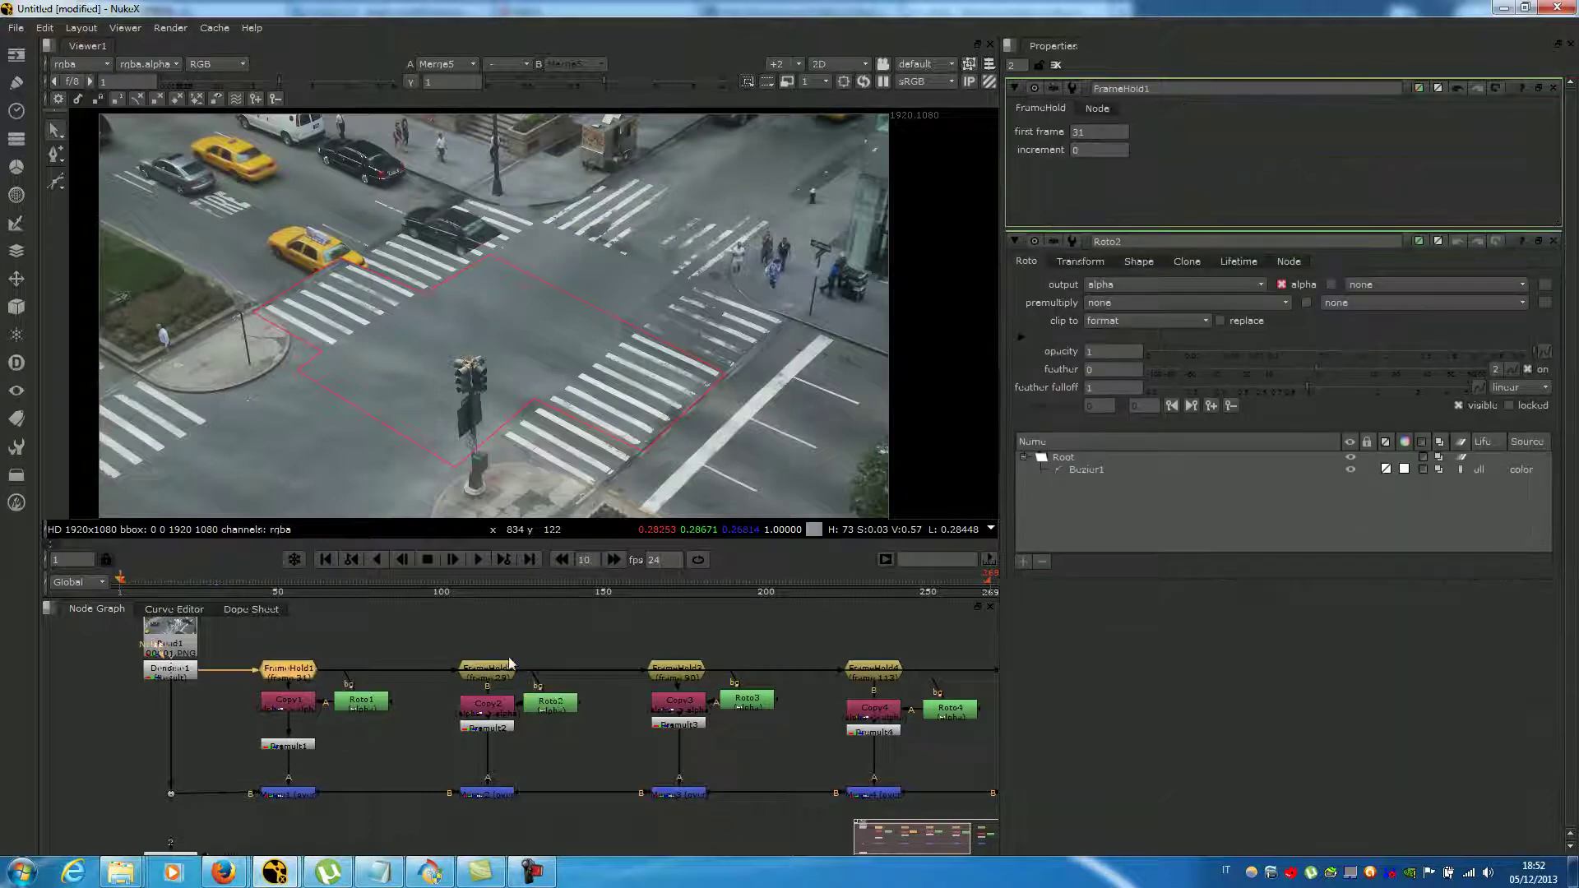
left_click(503, 679)
double_click(504, 679)
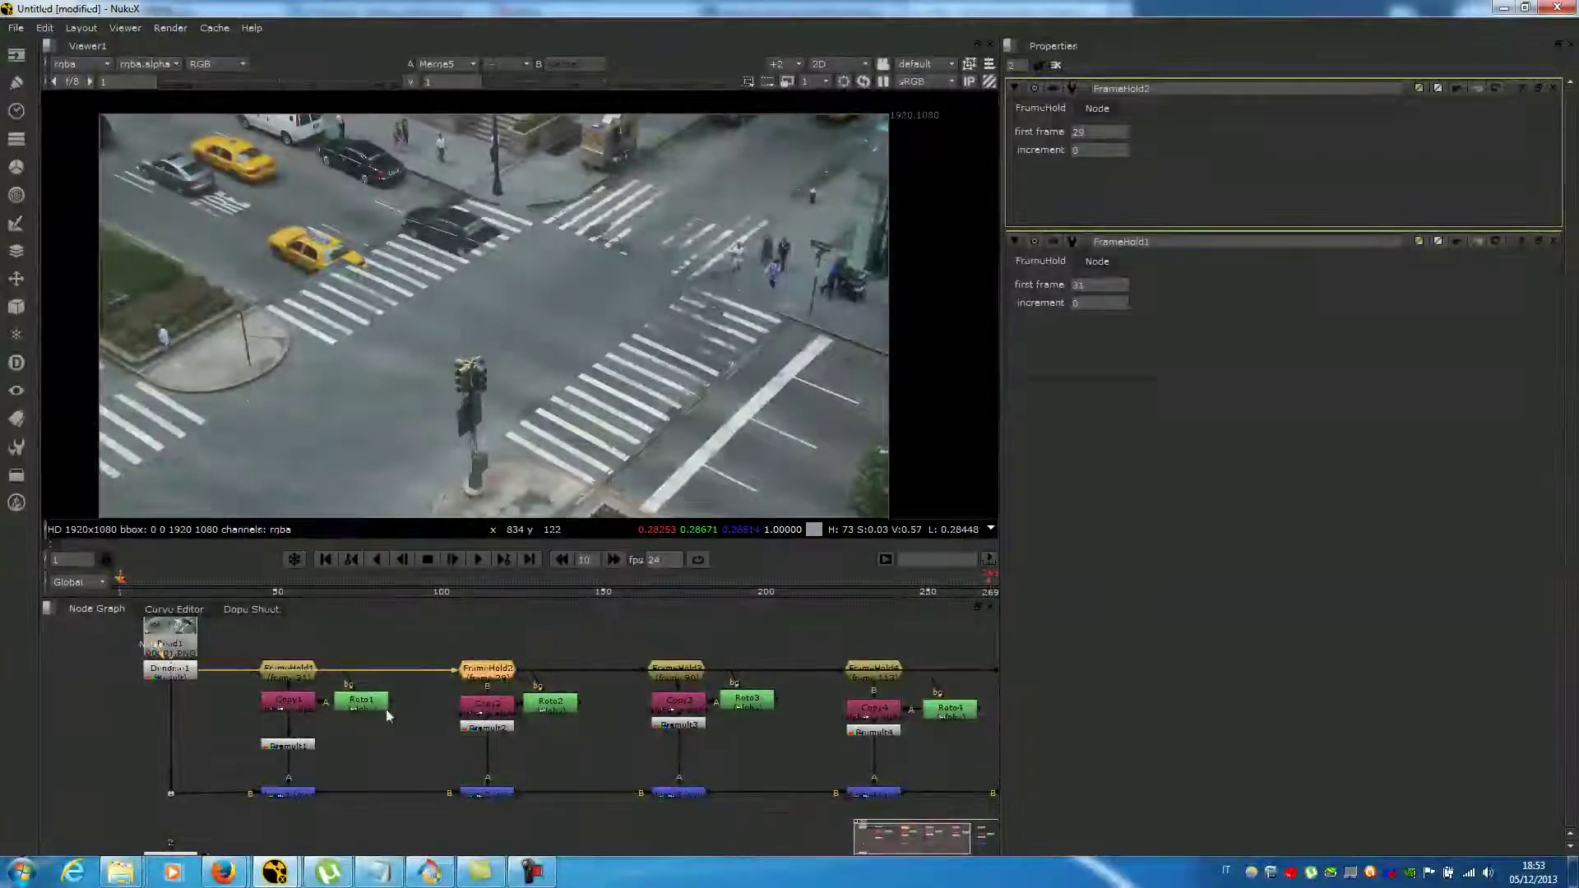
- Compare the Roto1 and Roto2 shapes again and examine the asphalt along Roto2's edge with the overlay hidden and shown
left_click(360, 702)
double_click(359, 703)
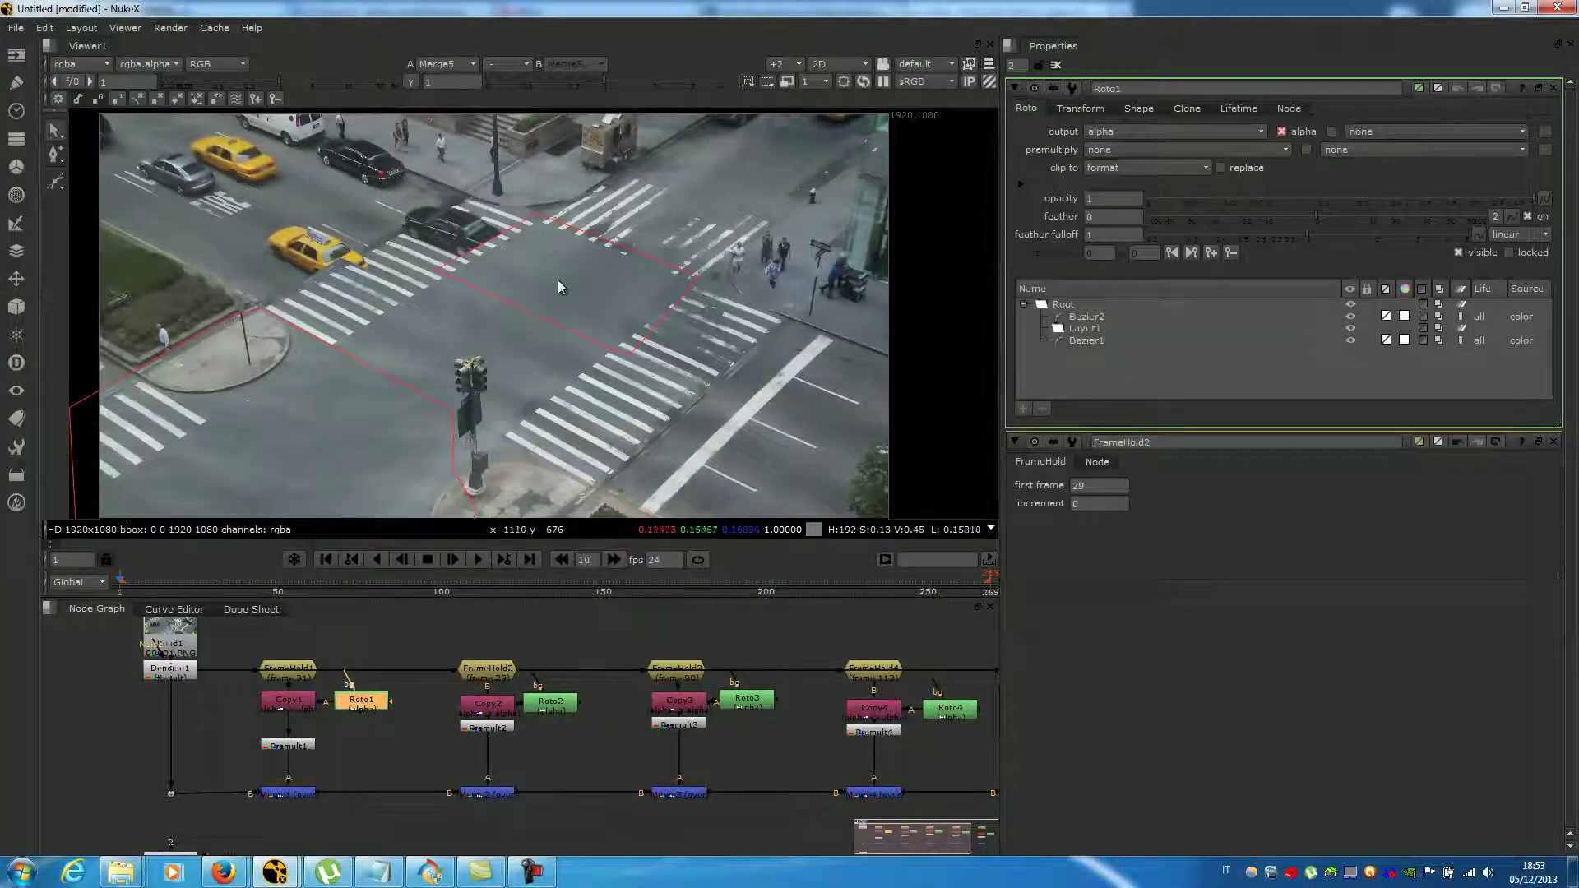
double_click(551, 705)
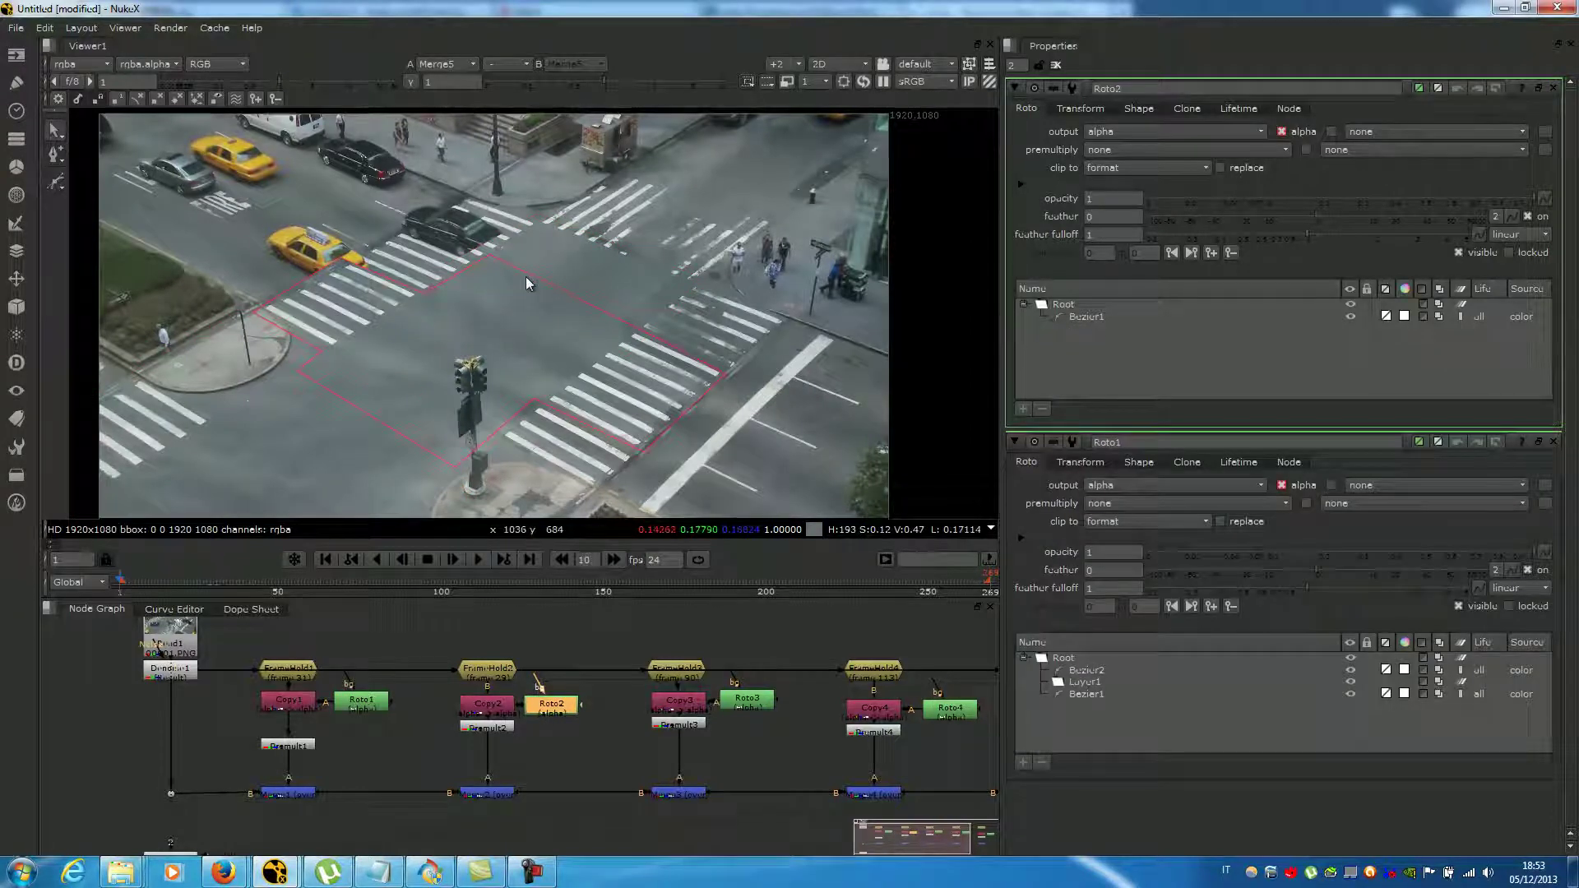
scroll(535, 279, "up", 3)
scroll(541, 292, "up", 3)
left_click(604, 701)
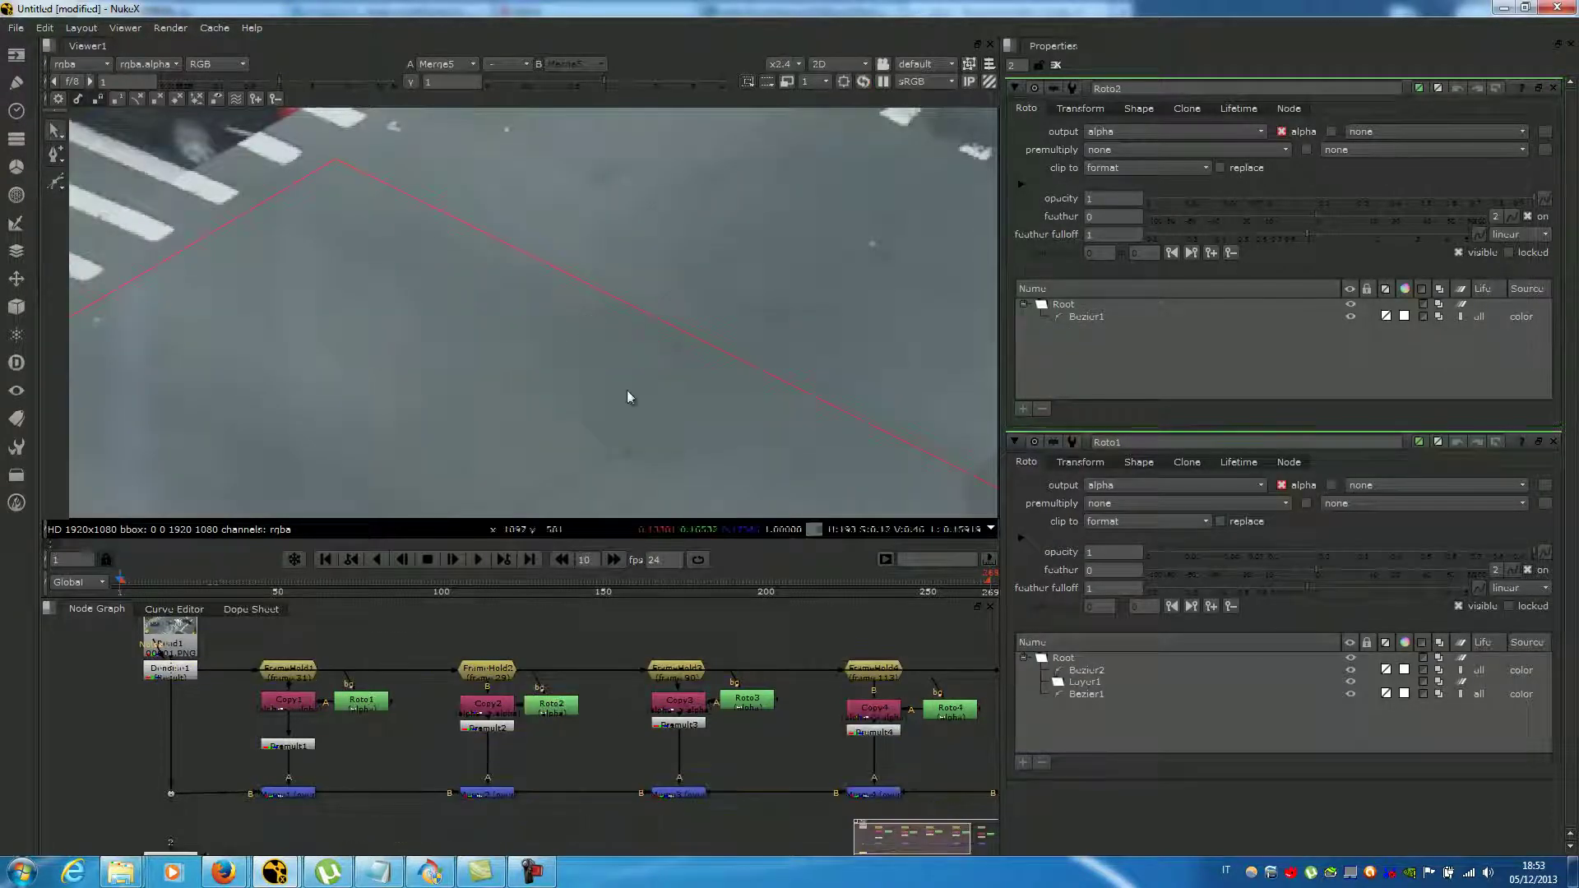
key("o")
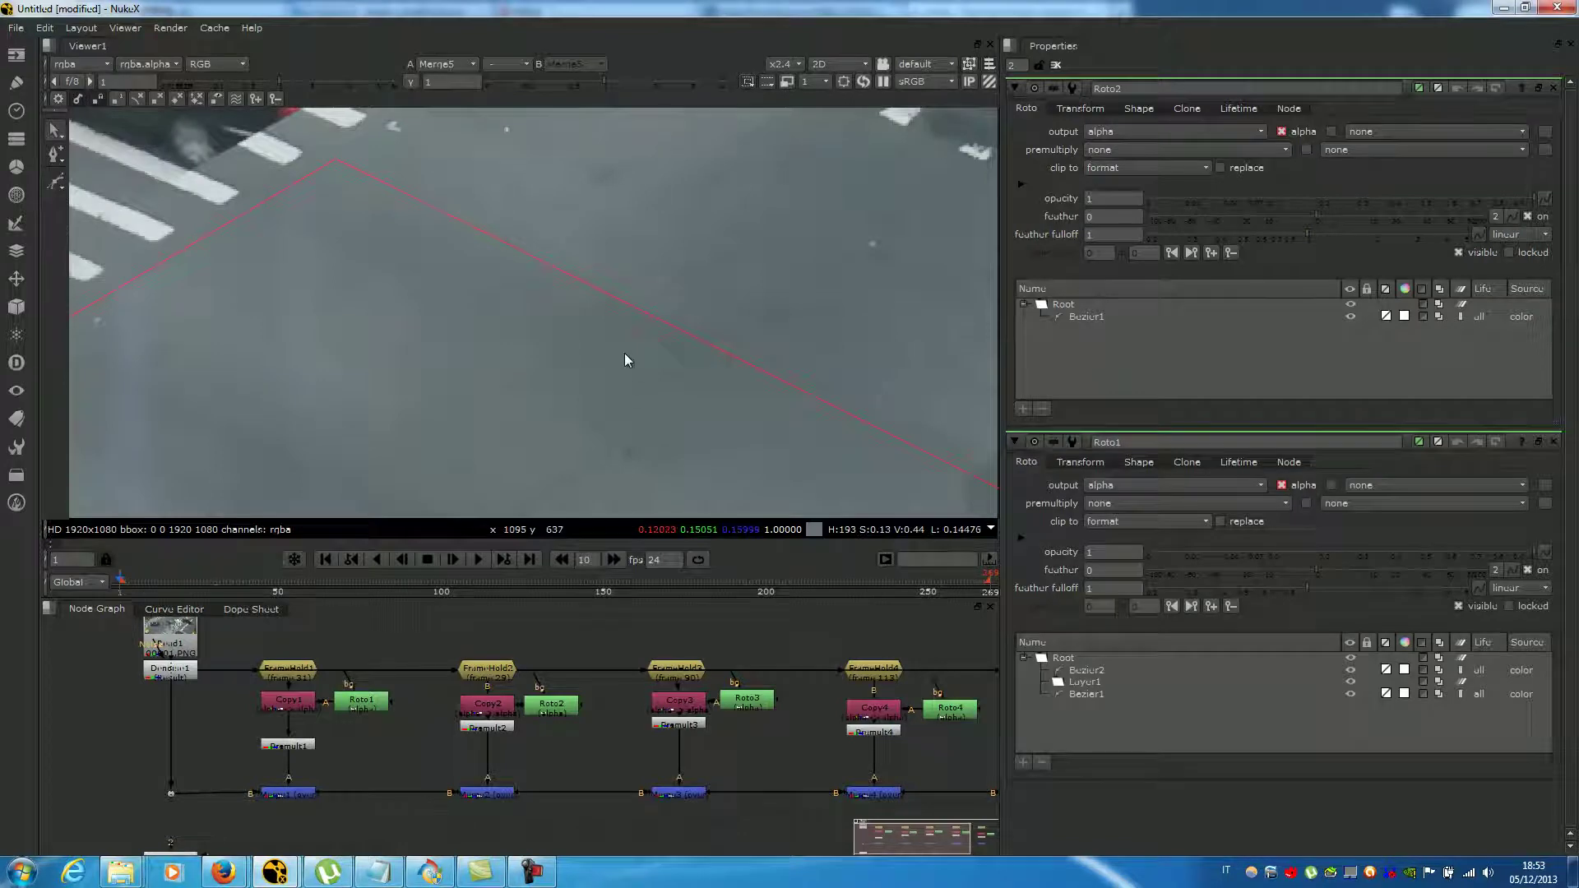
scroll(656, 328, "up", 2)
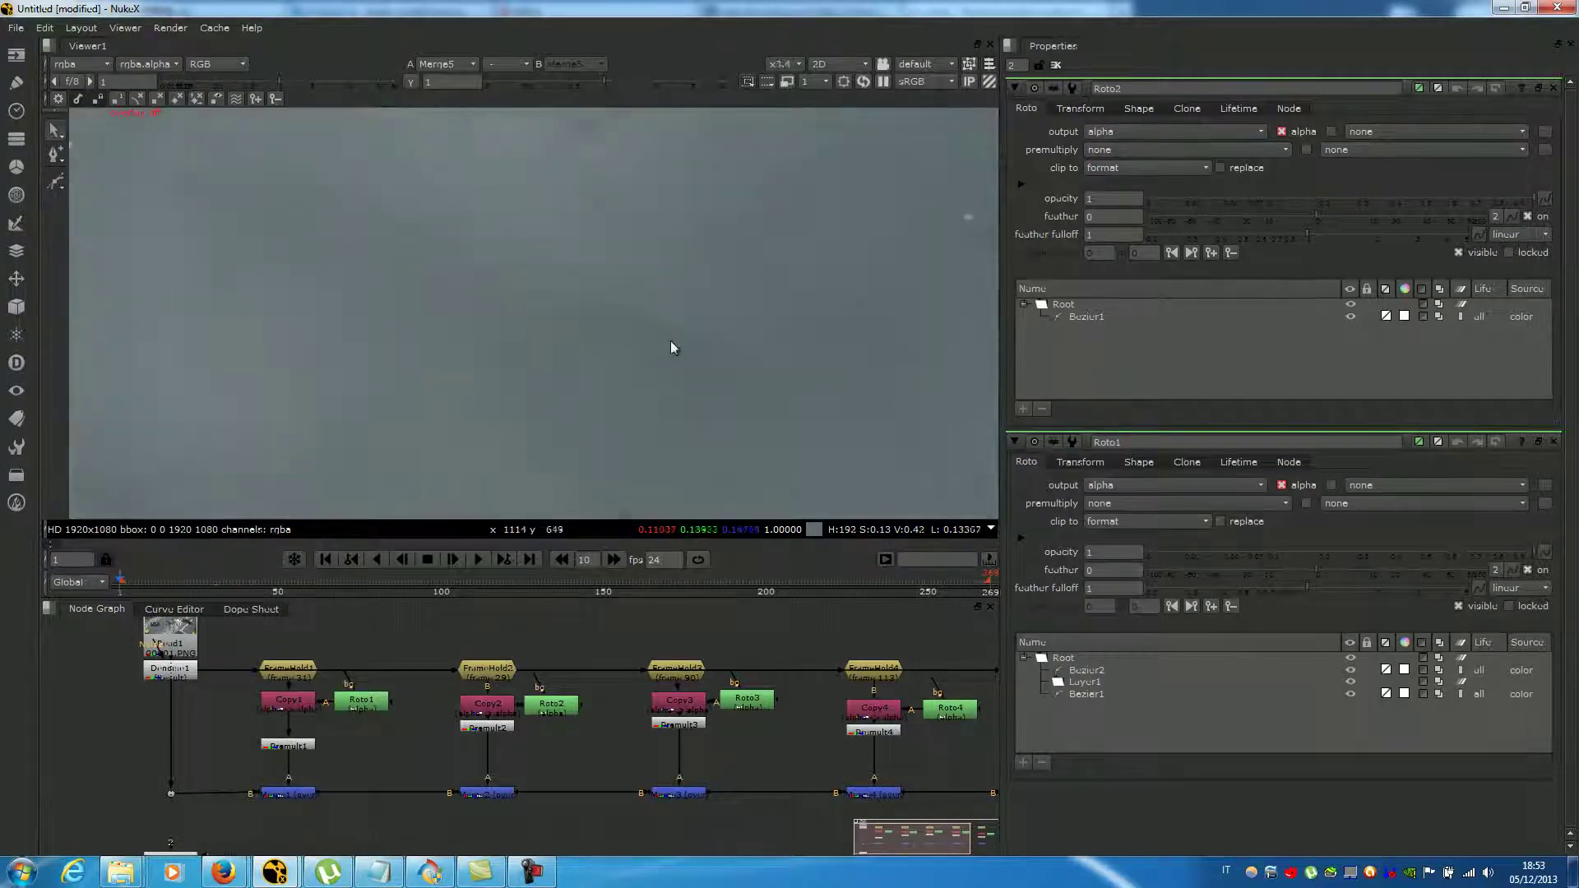
scroll(701, 358, "down", 6)
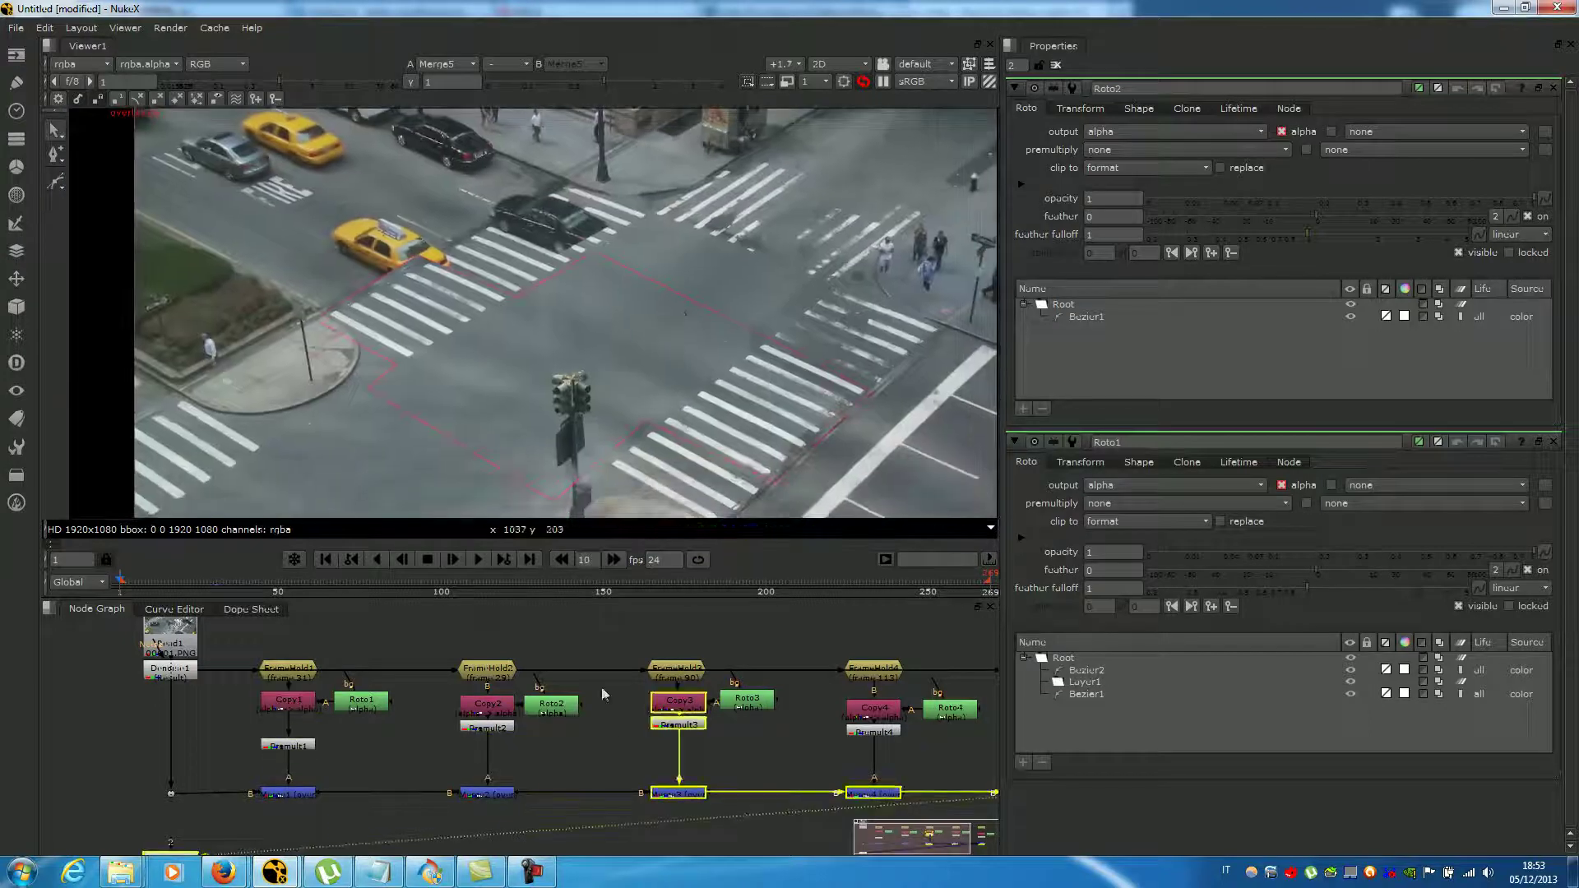
- Examine the road along Roto2's edge up to the crosswalk stripes, both in the whole frame and up close
left_click(610, 732)
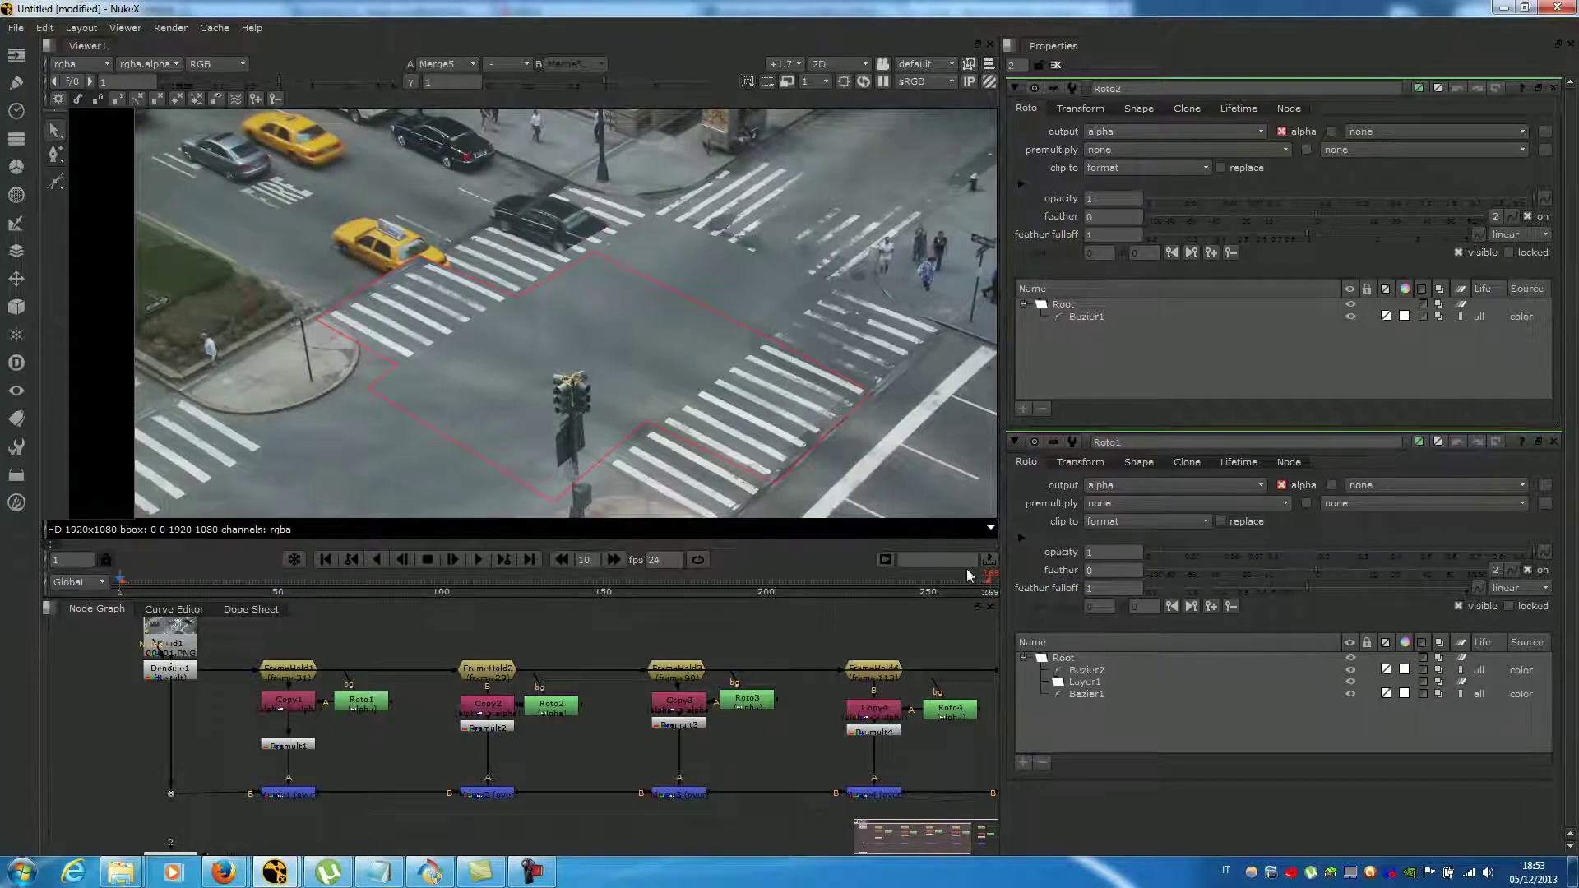
scroll(773, 376, "down", 3)
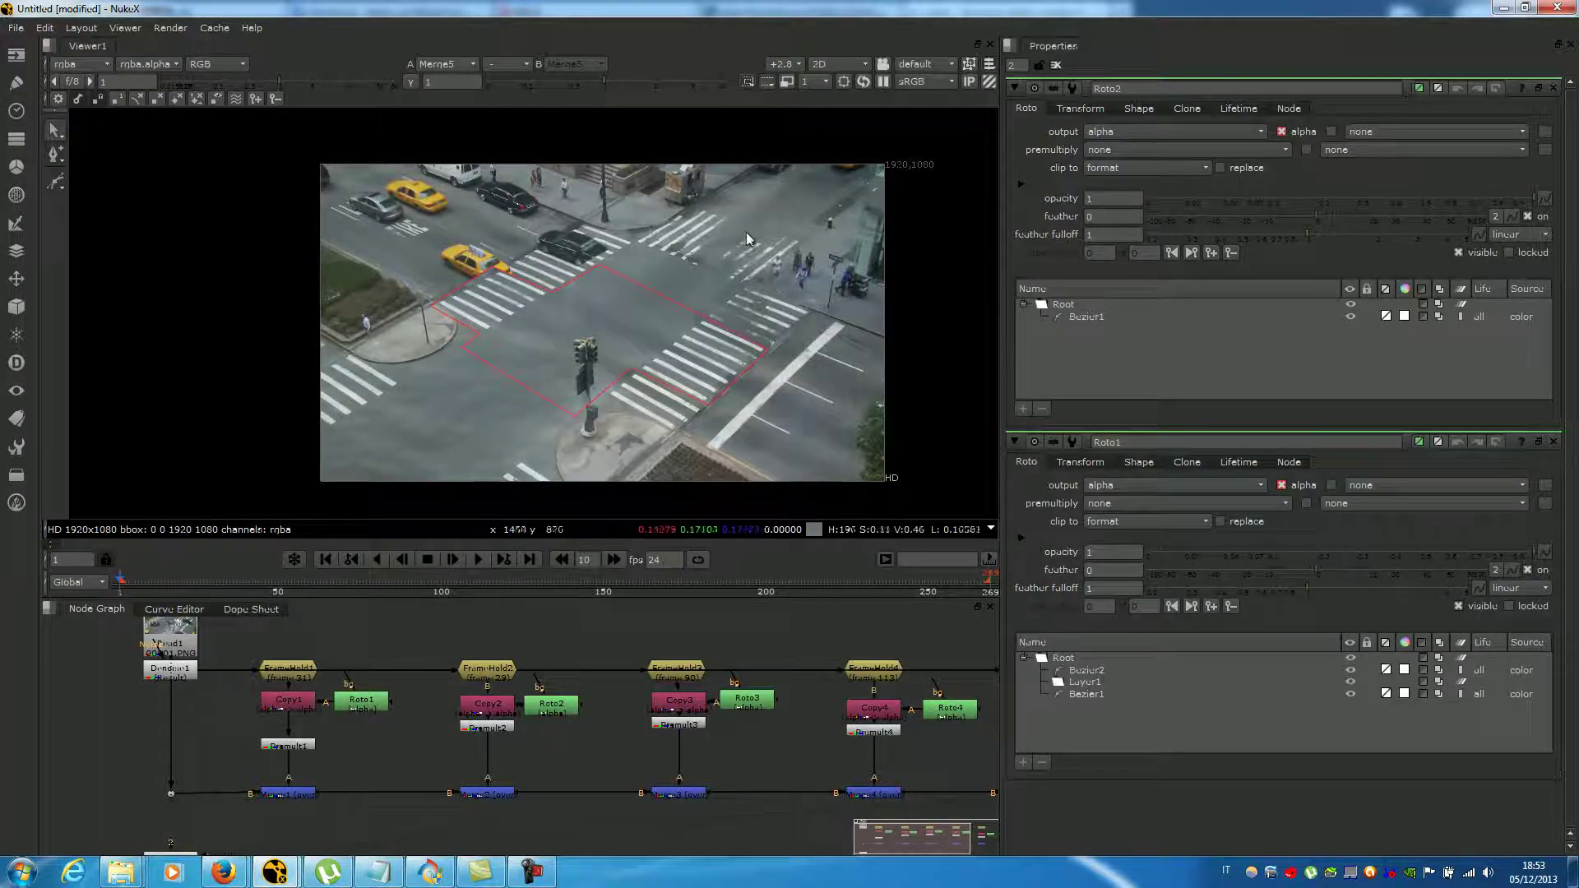
scroll(753, 263, "up", 5)
left_click(551, 705)
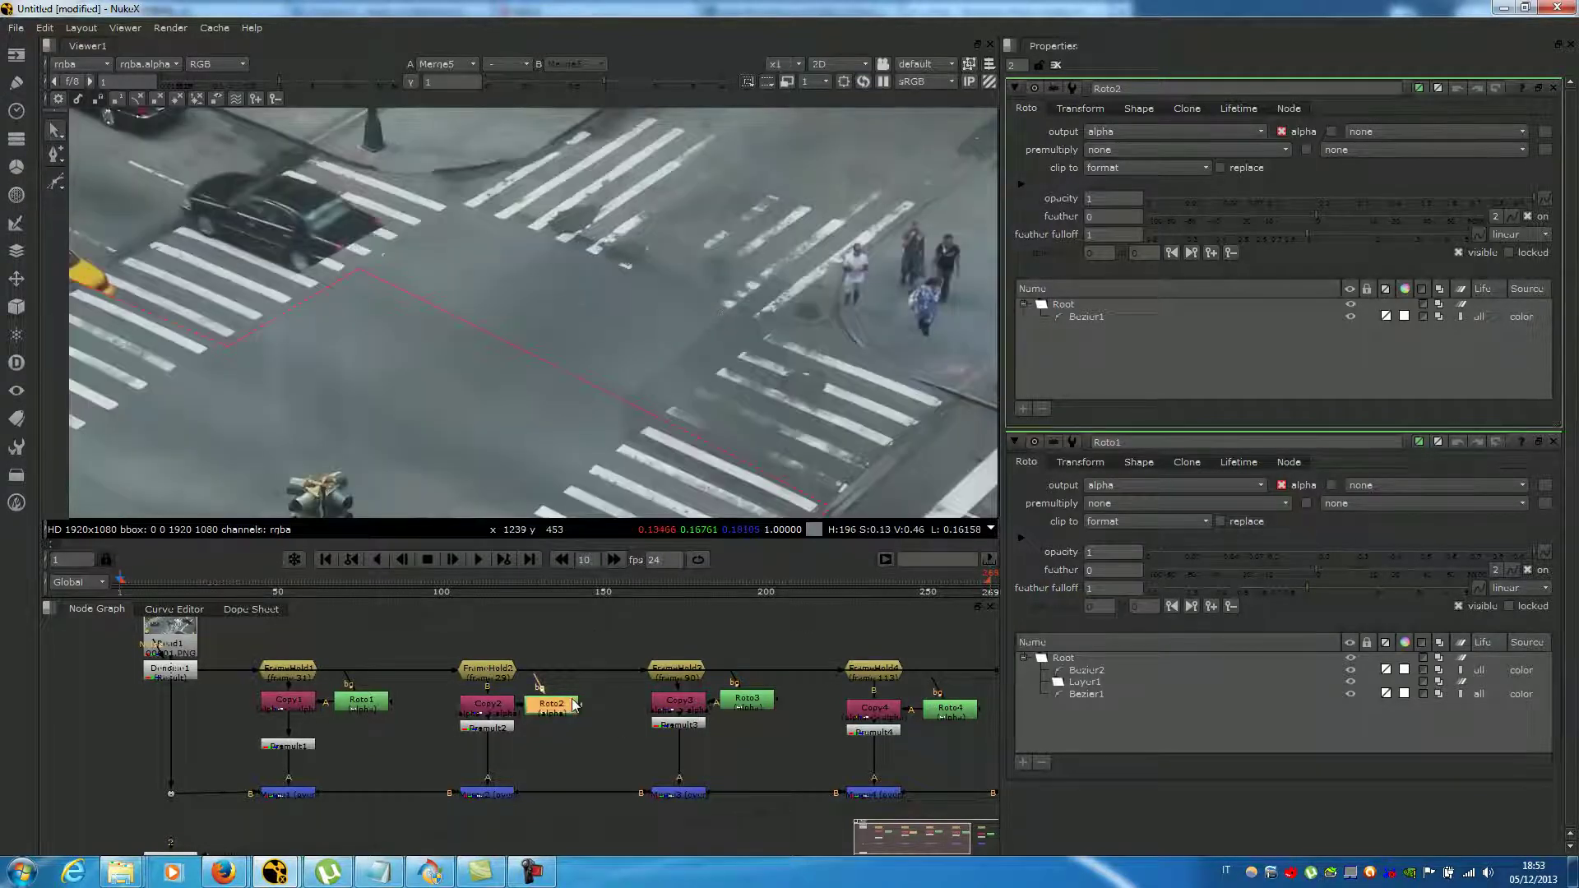
middle_click_drag(786, 689, 658, 706)
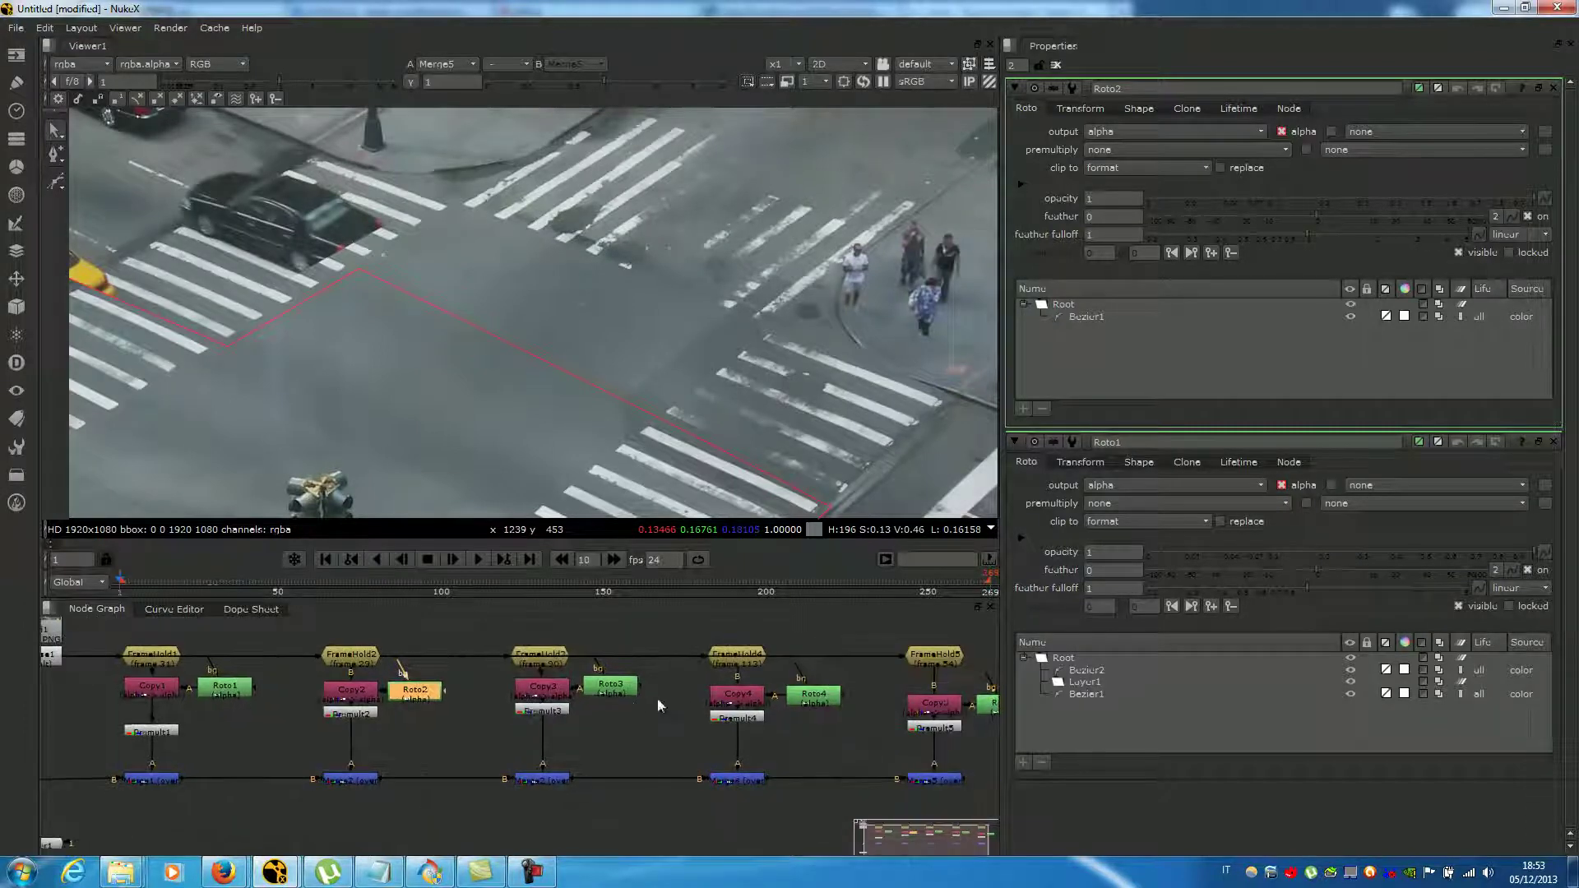
scroll(525, 370, "down", 3)
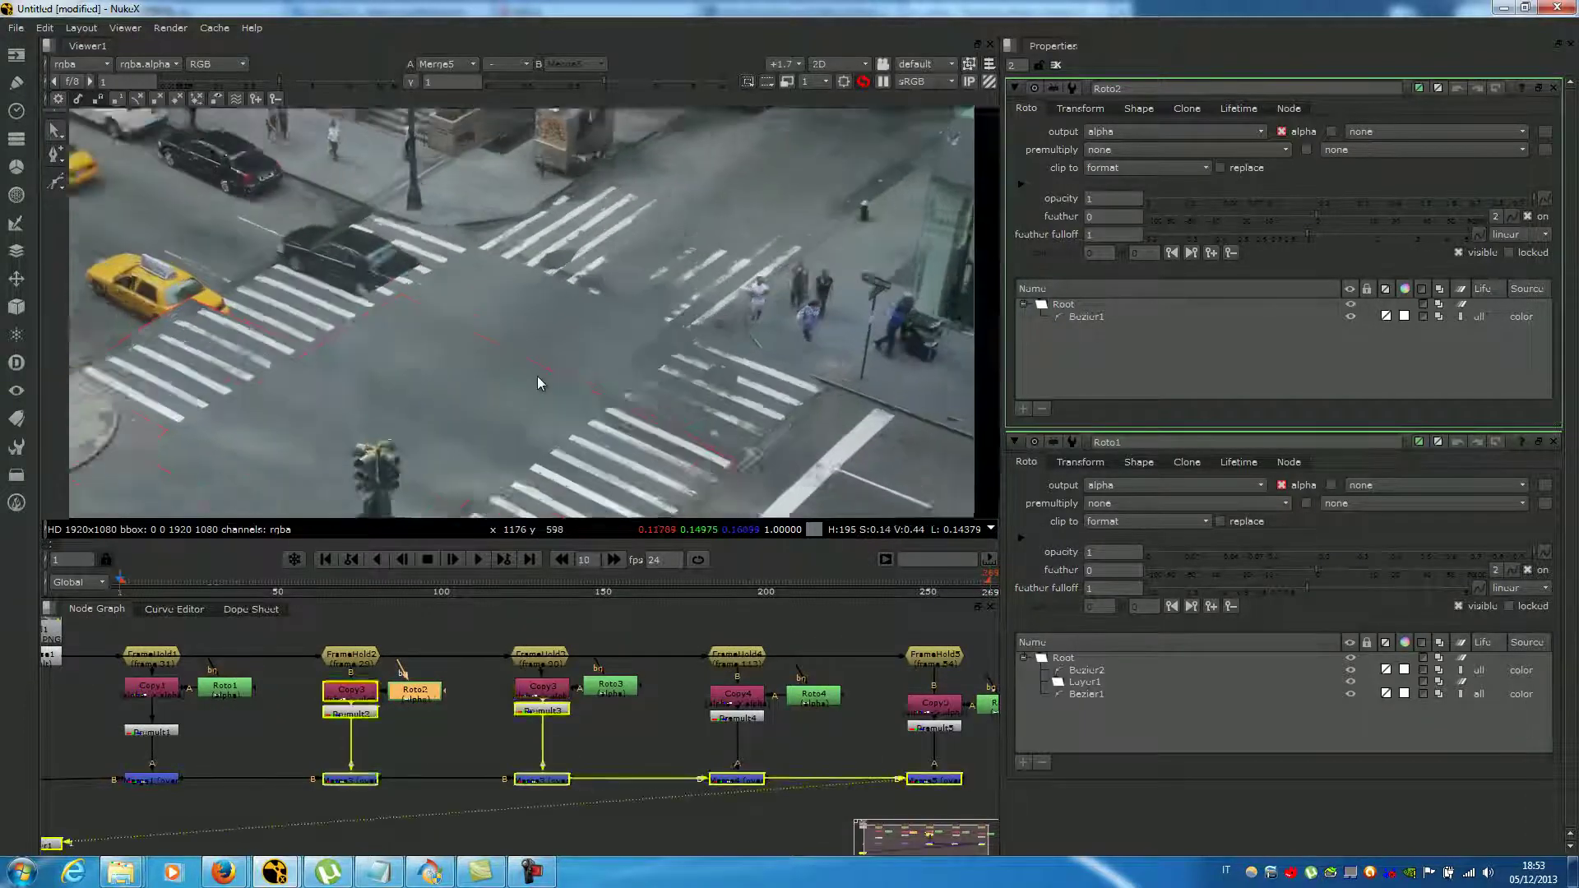
middle_click_drag(537, 377, 564, 365)
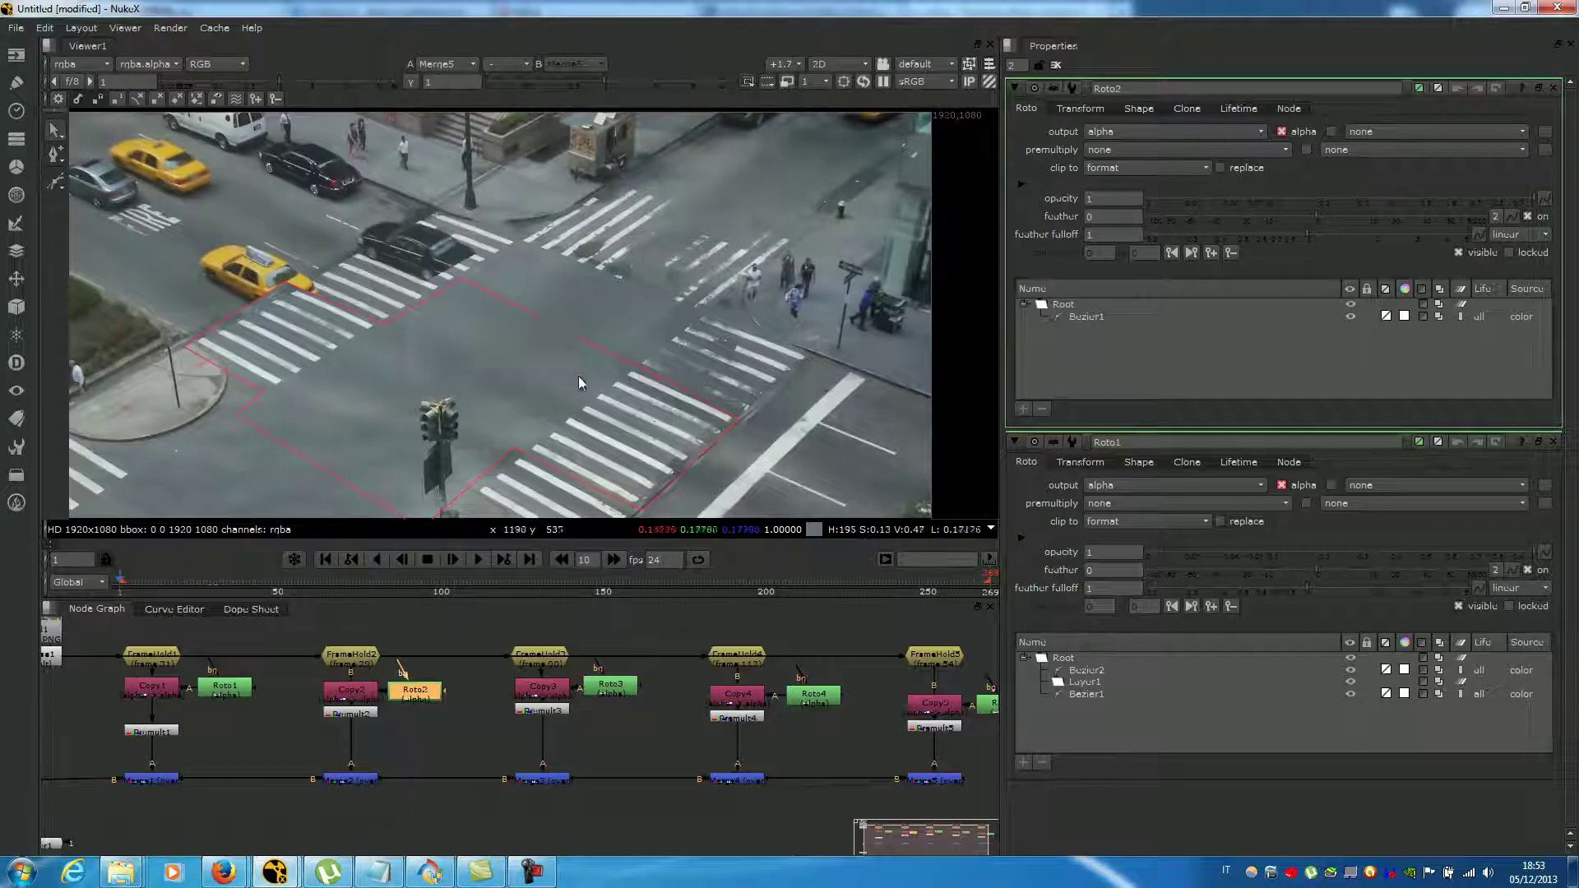
scroll(562, 340, "up", 4)
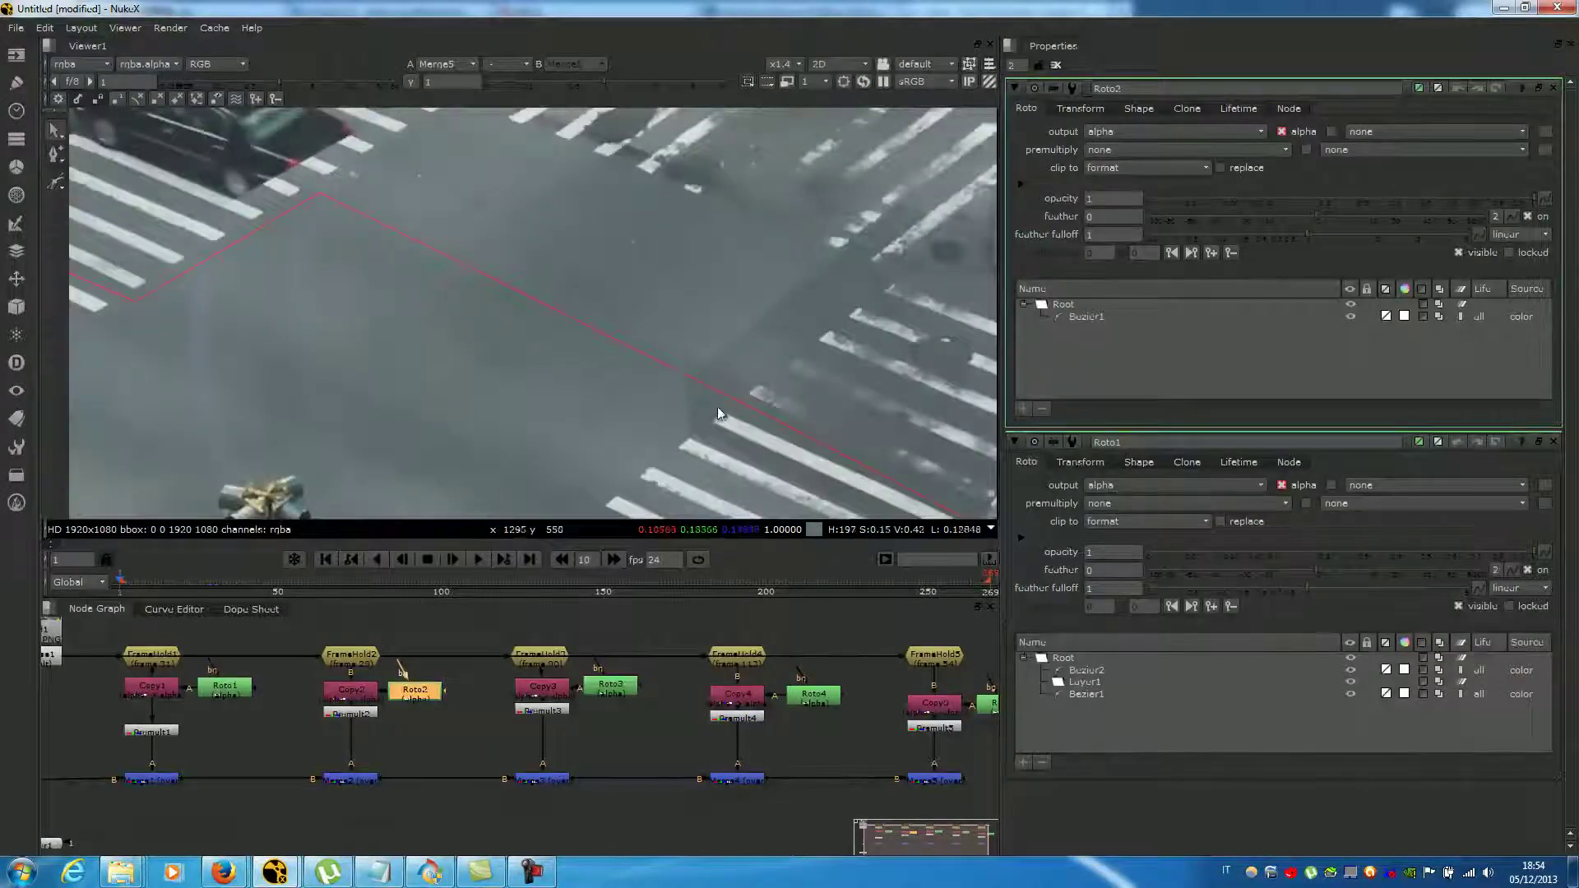
- Open Roto5 to inspect its edge against the seam between the road and the crosswalk patch
middle_click_drag(821, 704, 652, 708)
scroll(699, 333, "up", 1)
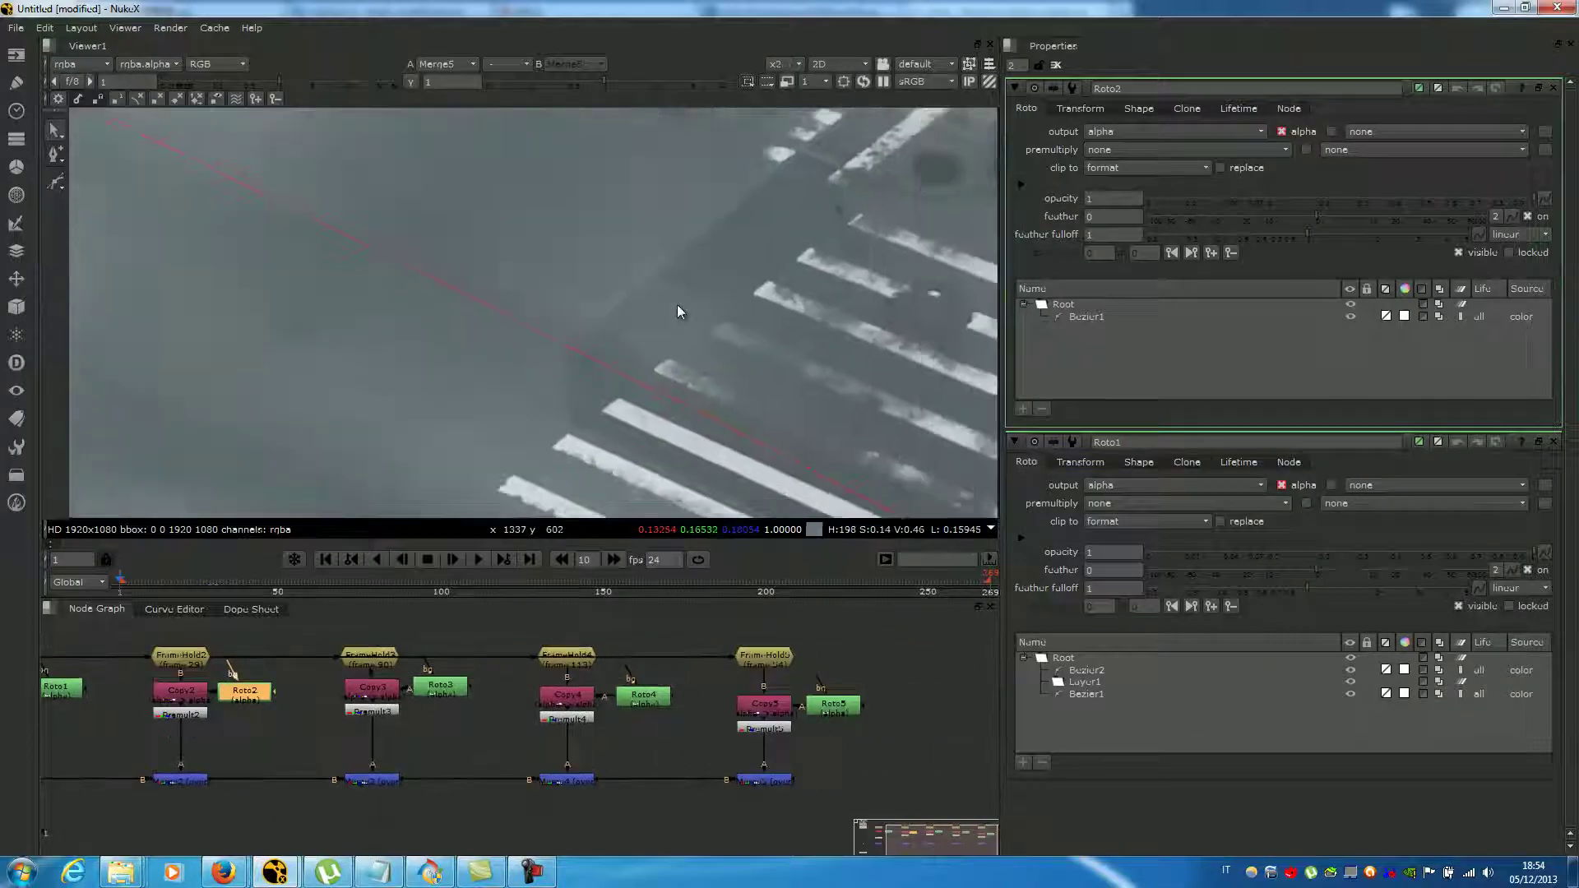
double_click(833, 705)
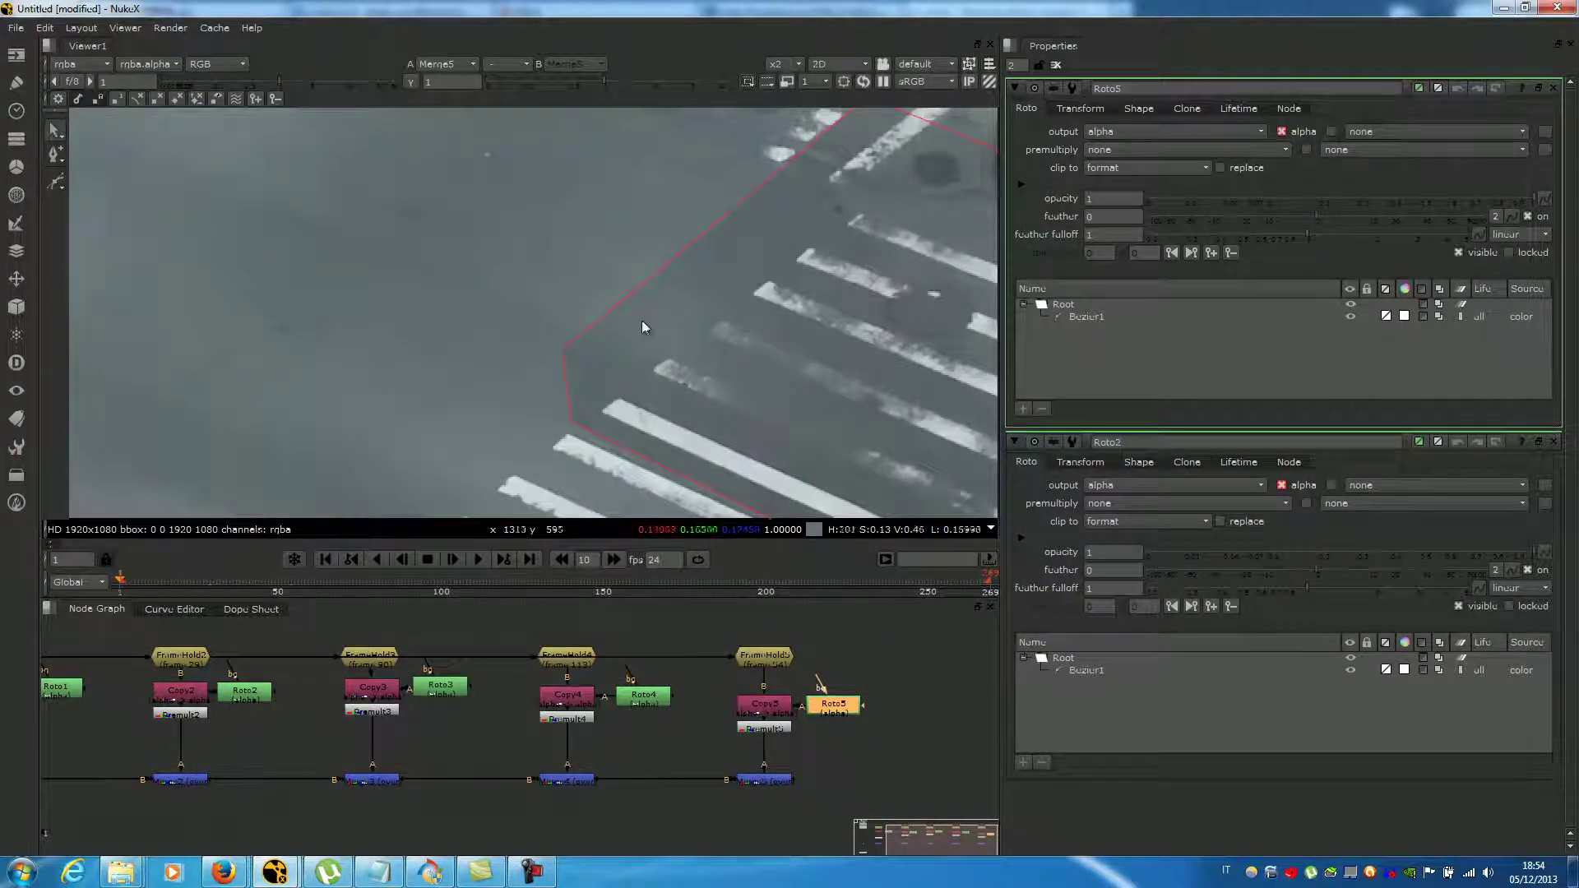
- Space out Copy5, Roto5 and the Premult below them, and insert a Grade node between Copy5 and that Premult
left_click(880, 774)
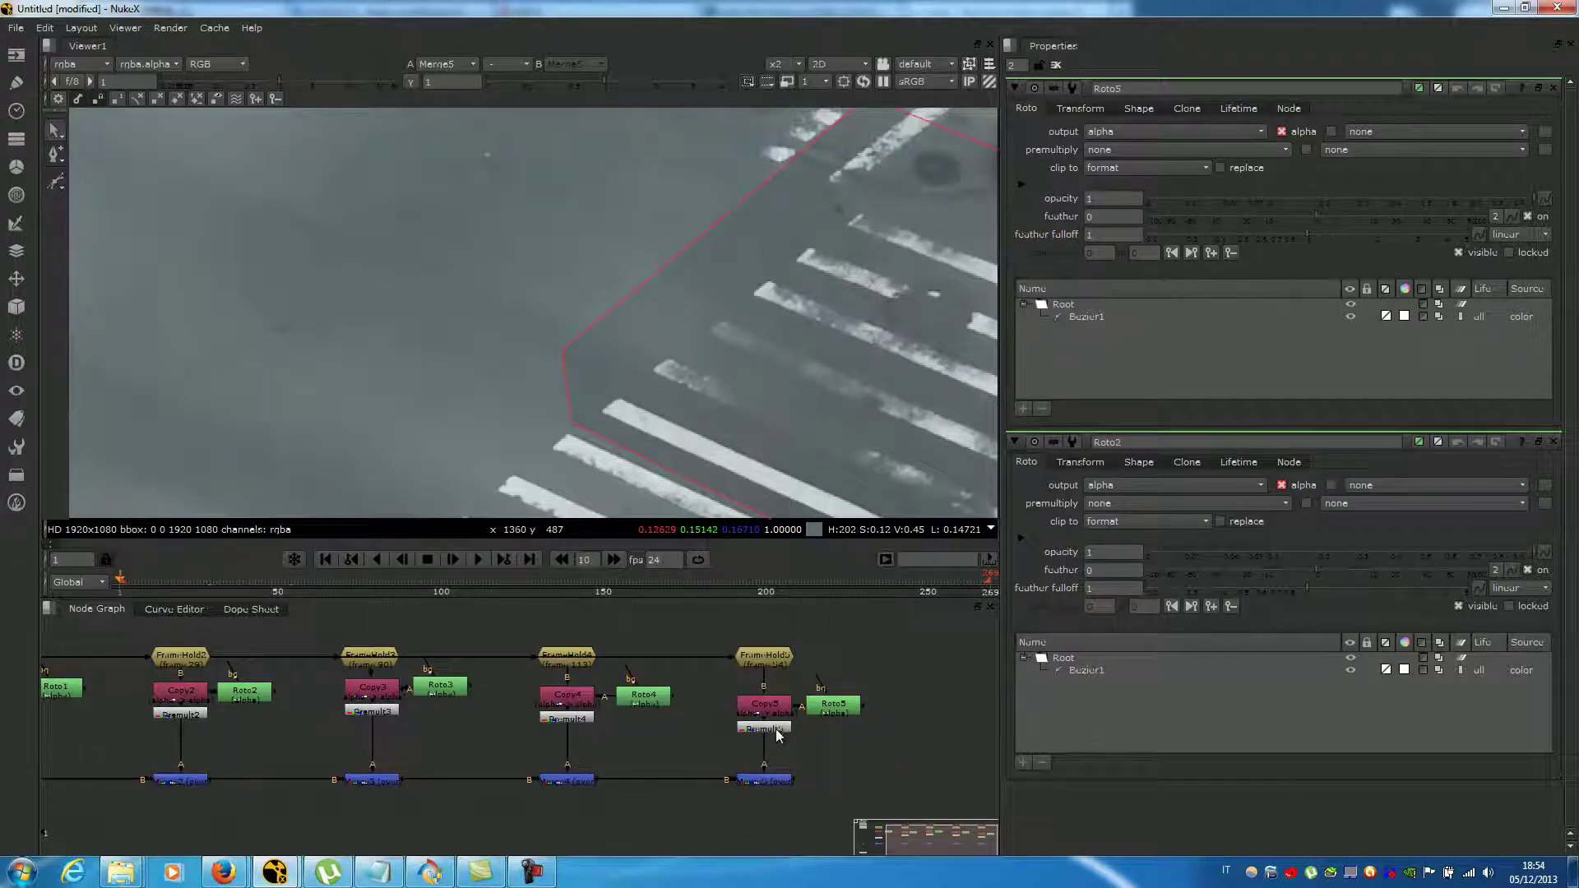
left_click_drag(777, 735, 777, 755)
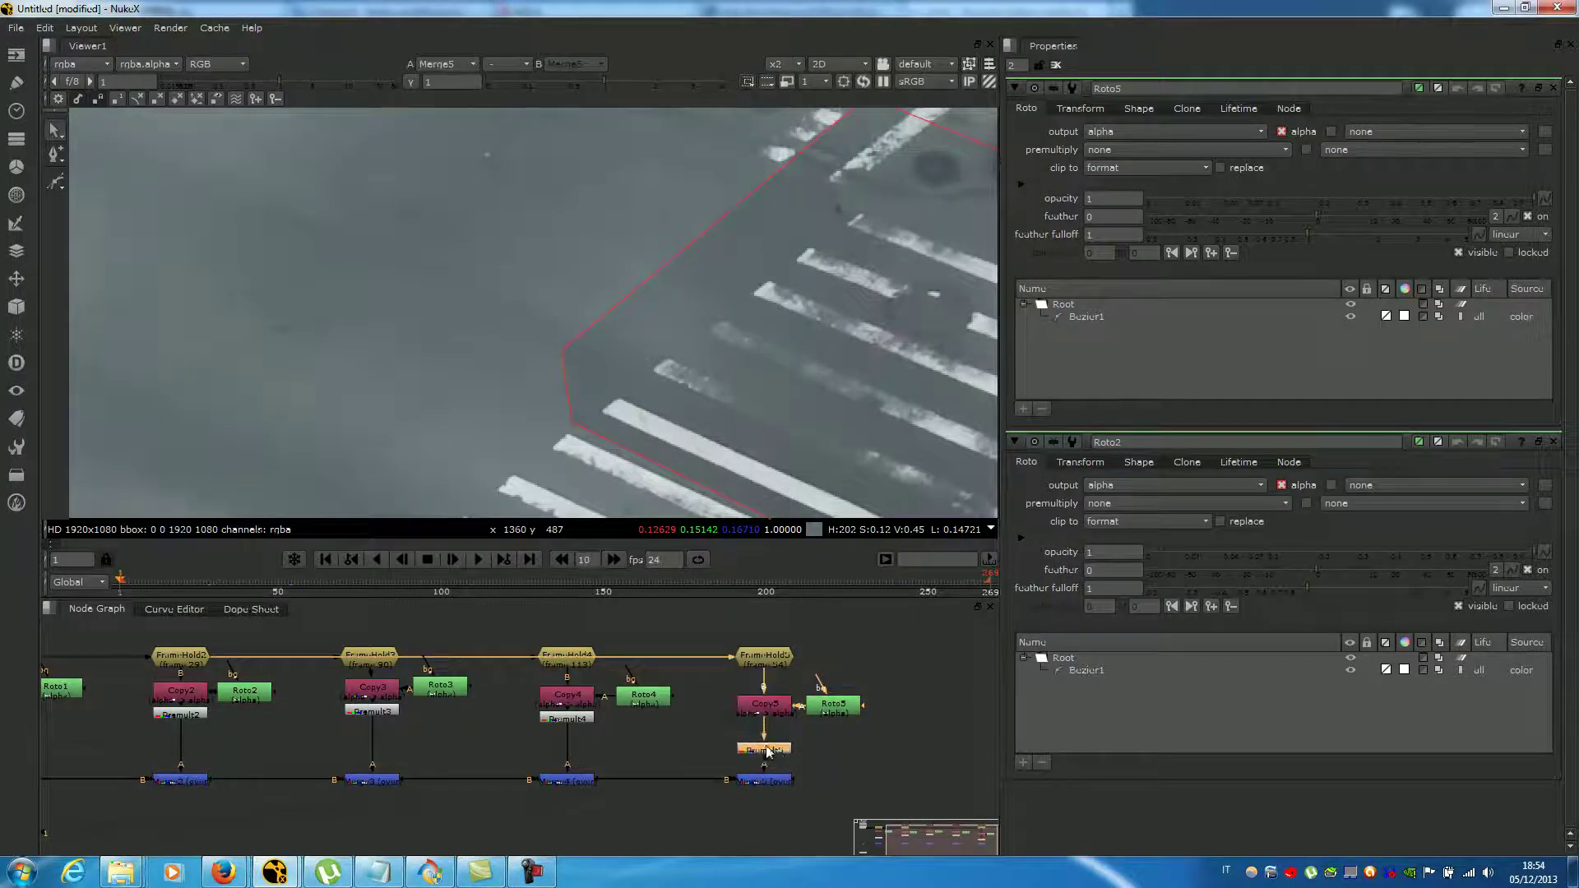
left_click_drag(715, 681, 873, 736)
left_click_drag(788, 713, 781, 696)
left_click(769, 695)
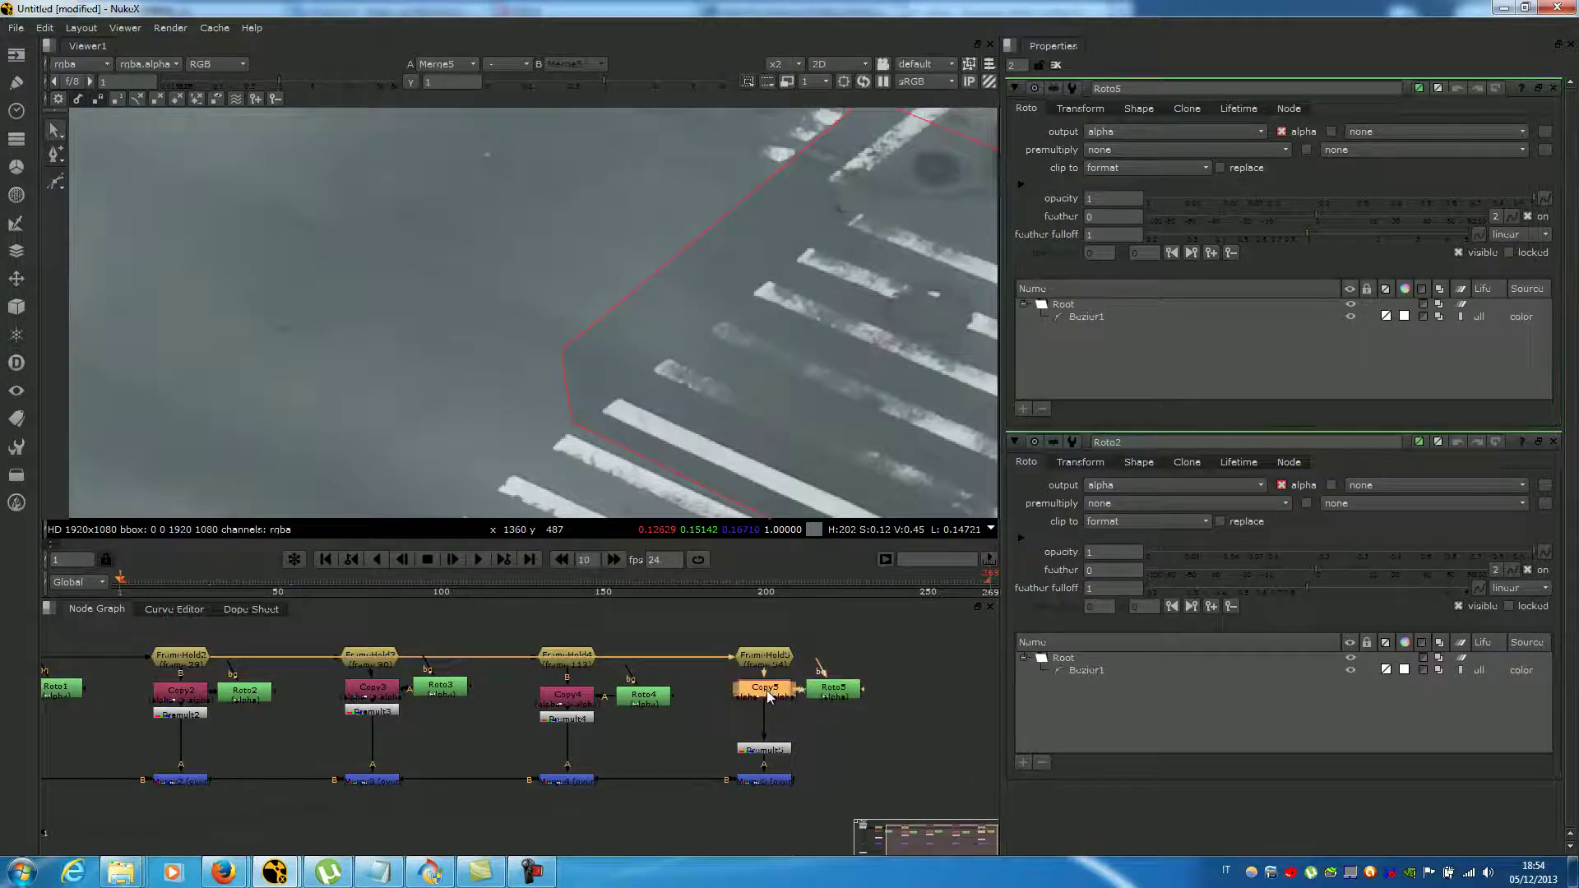
key("g")
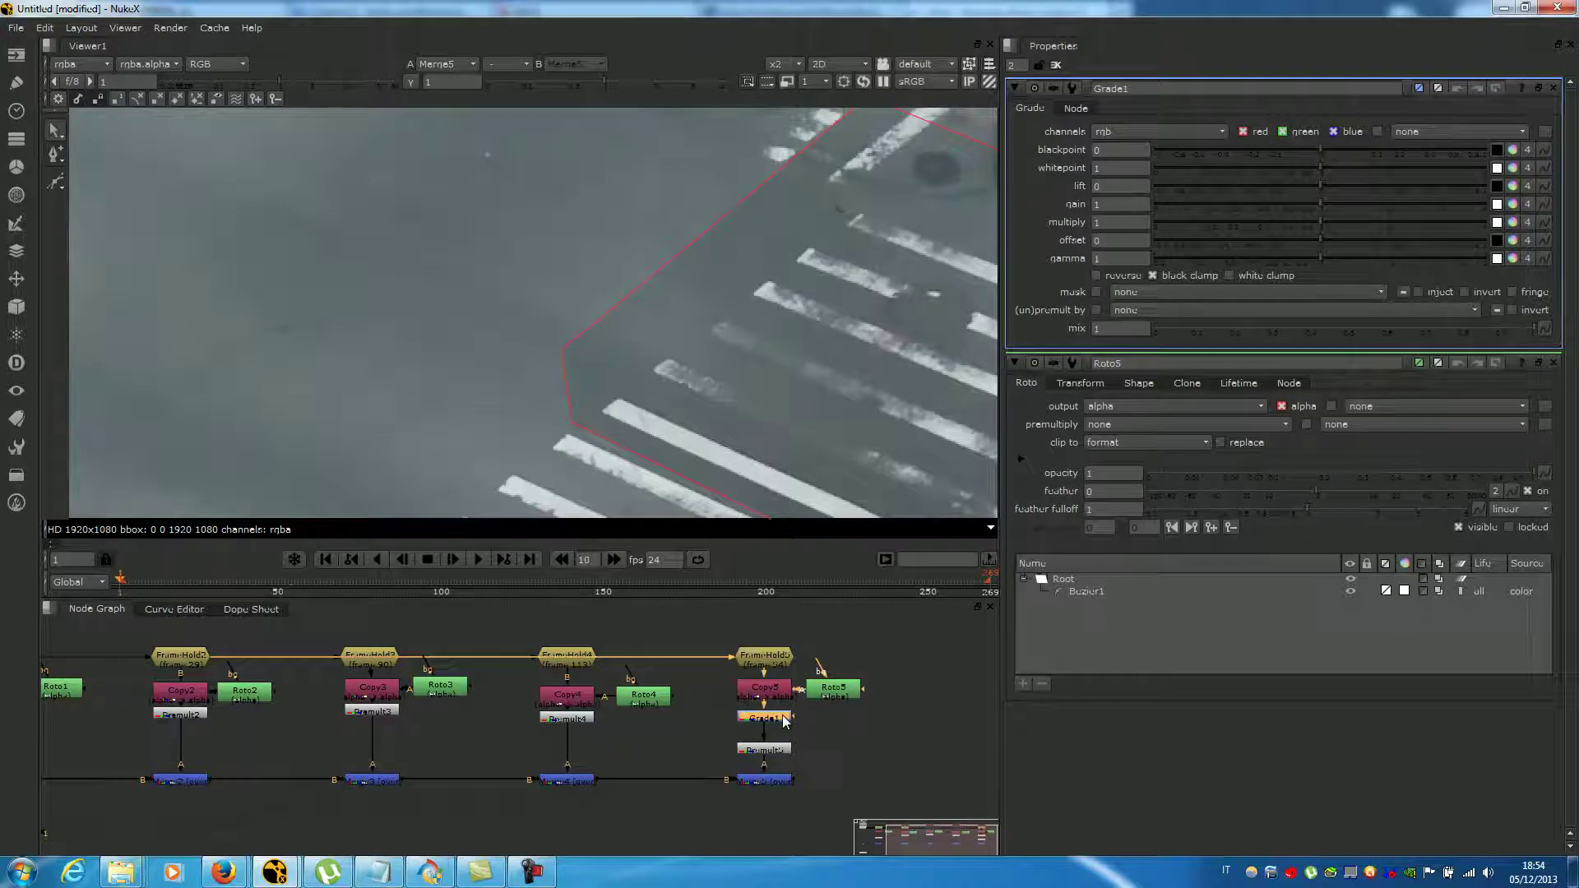
left_click(856, 746)
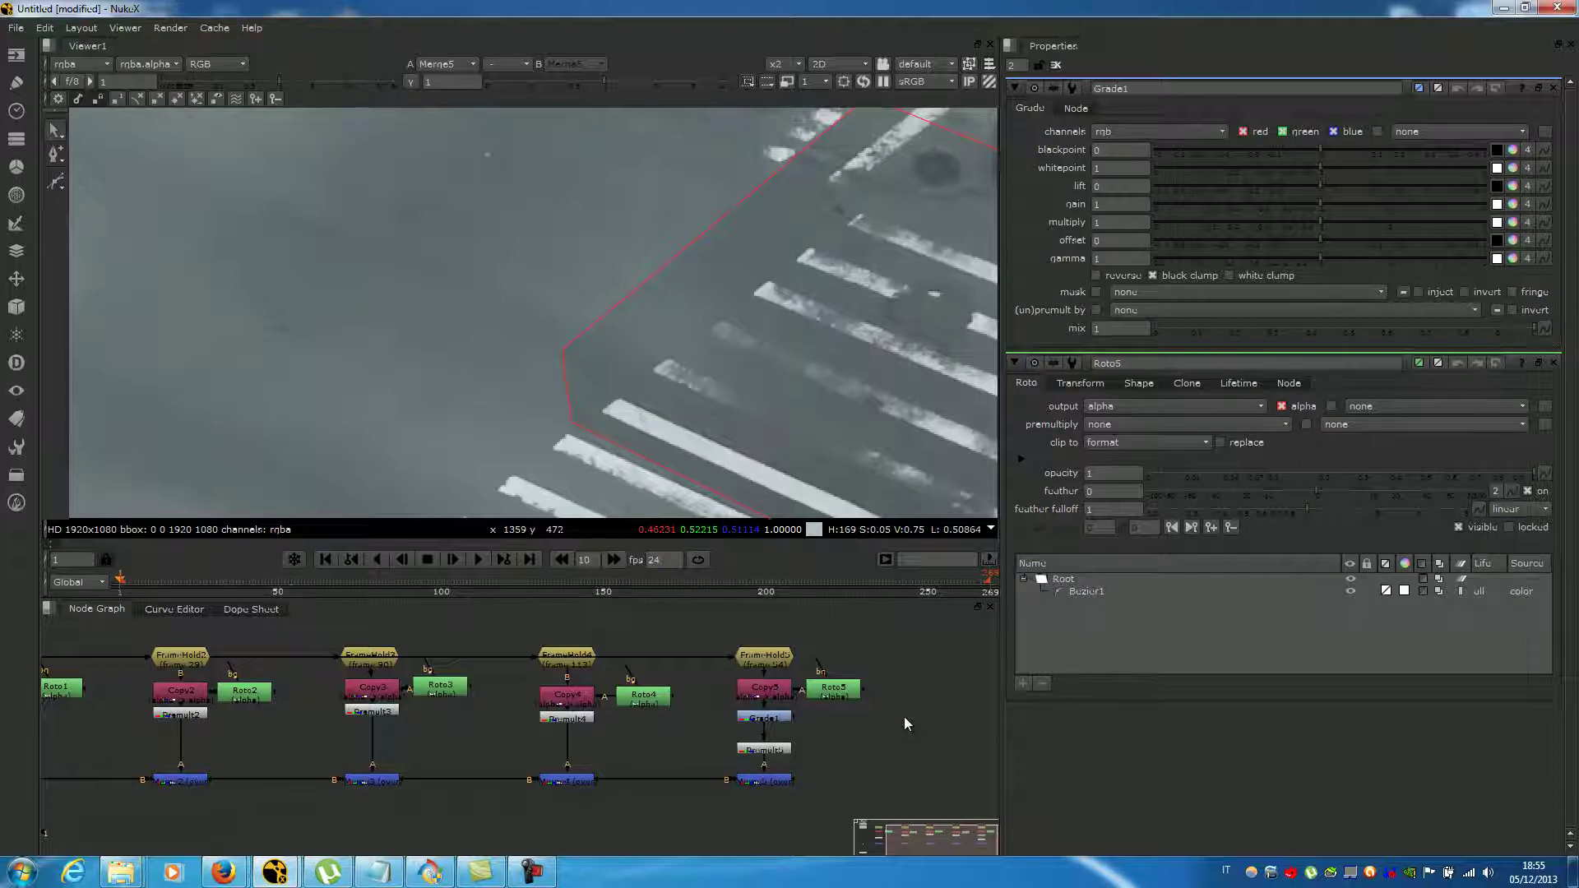
- Open Grade1, view only the red channel up close, and split its blackpoint and whitepoint into separate channel values
double_click(772, 749)
double_click(773, 720)
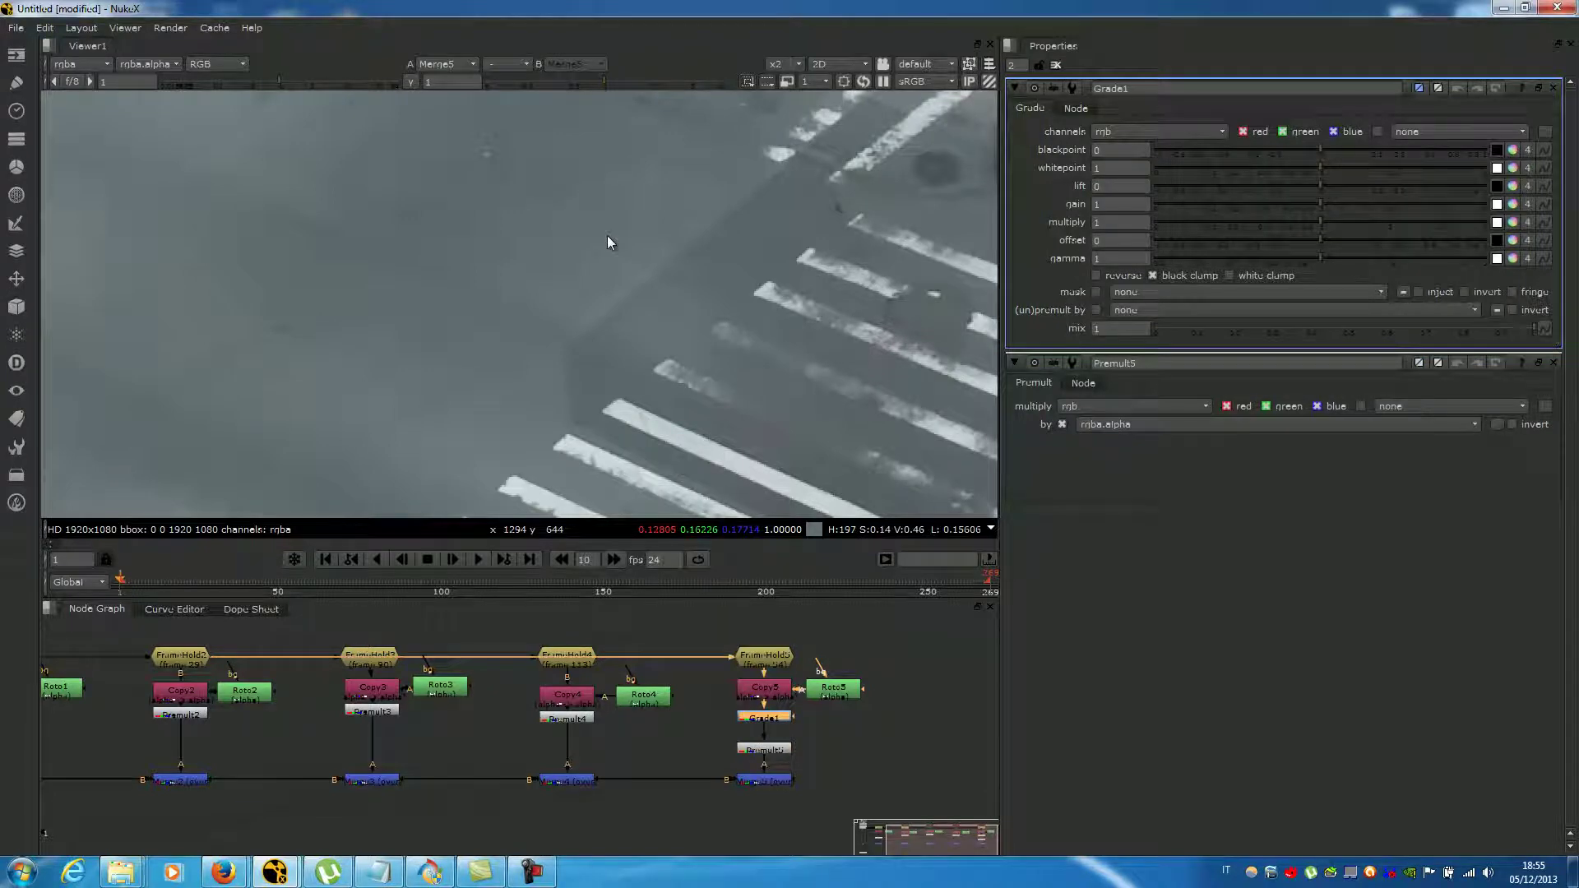
key("r")
scroll(560, 250, "up", 2)
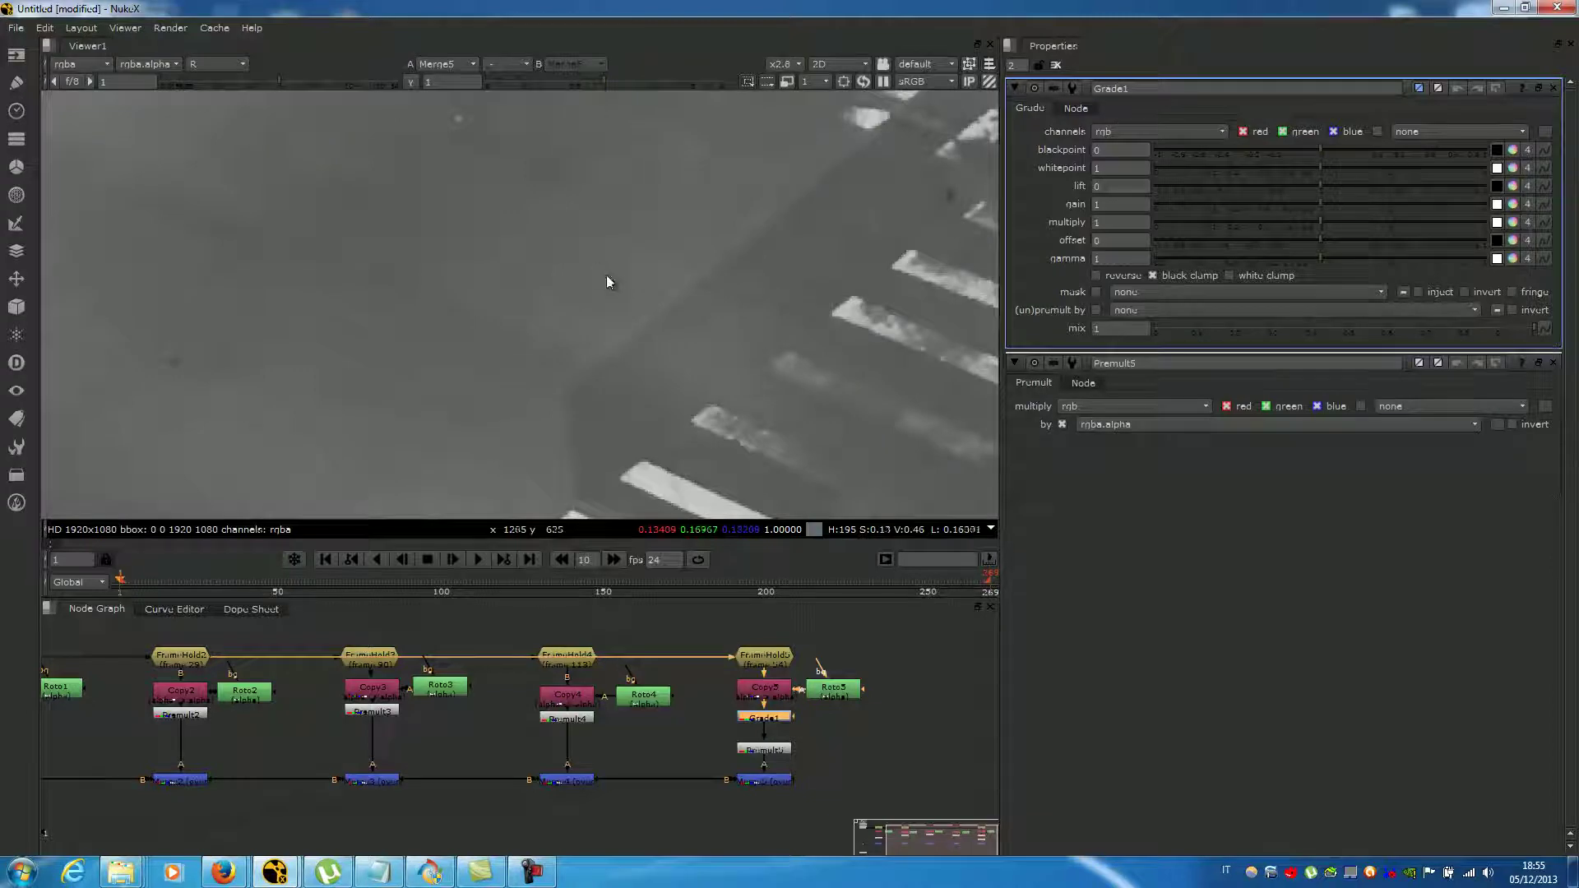
scroll(592, 259, "up", 1)
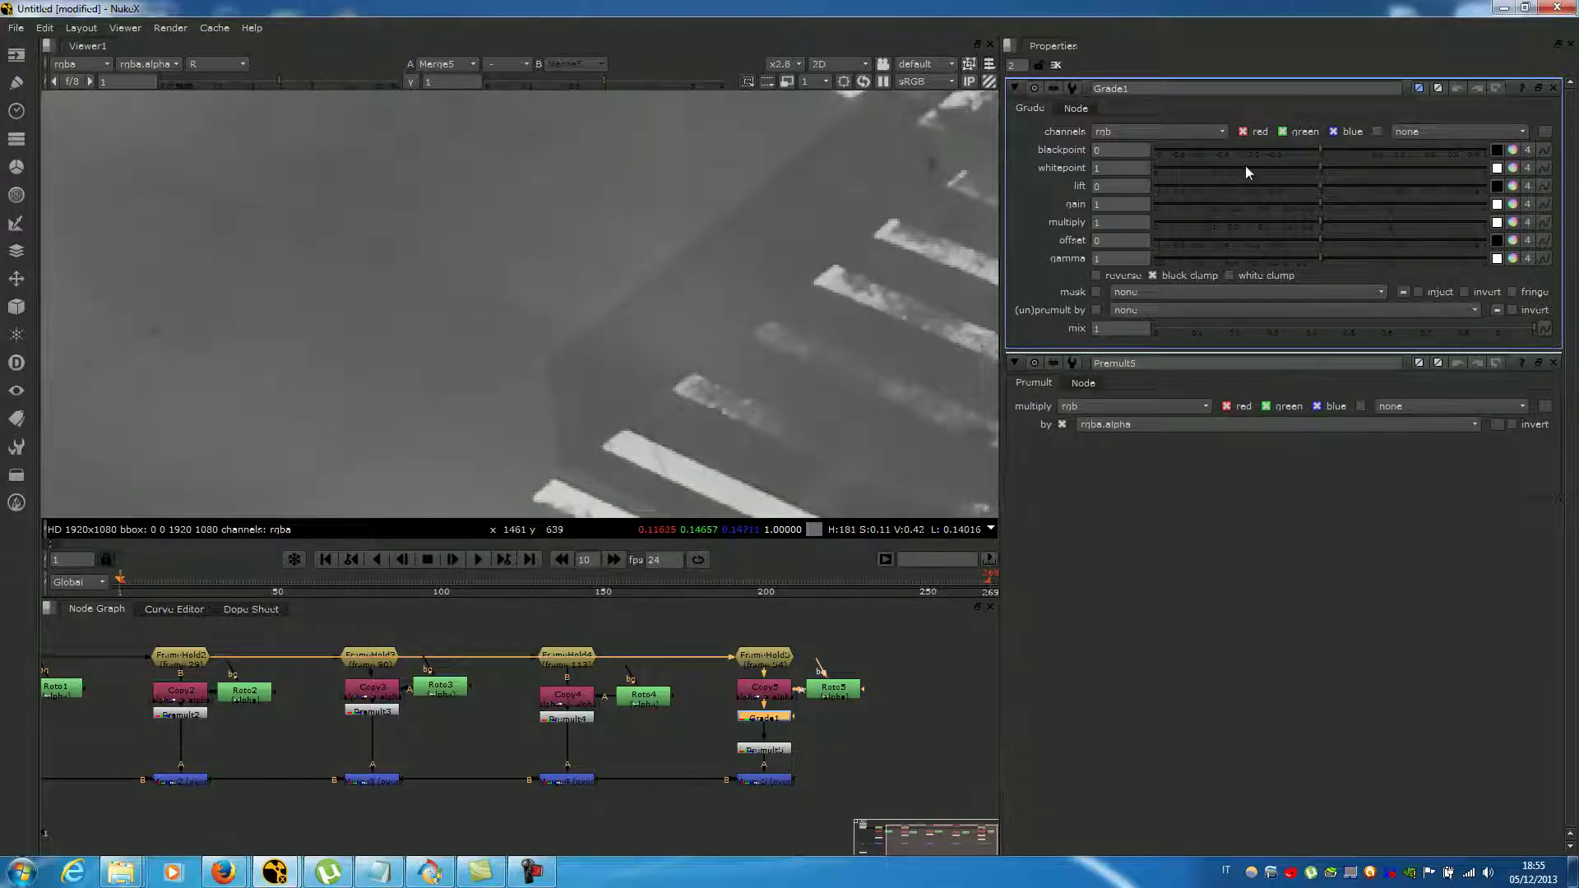
left_click(1528, 148)
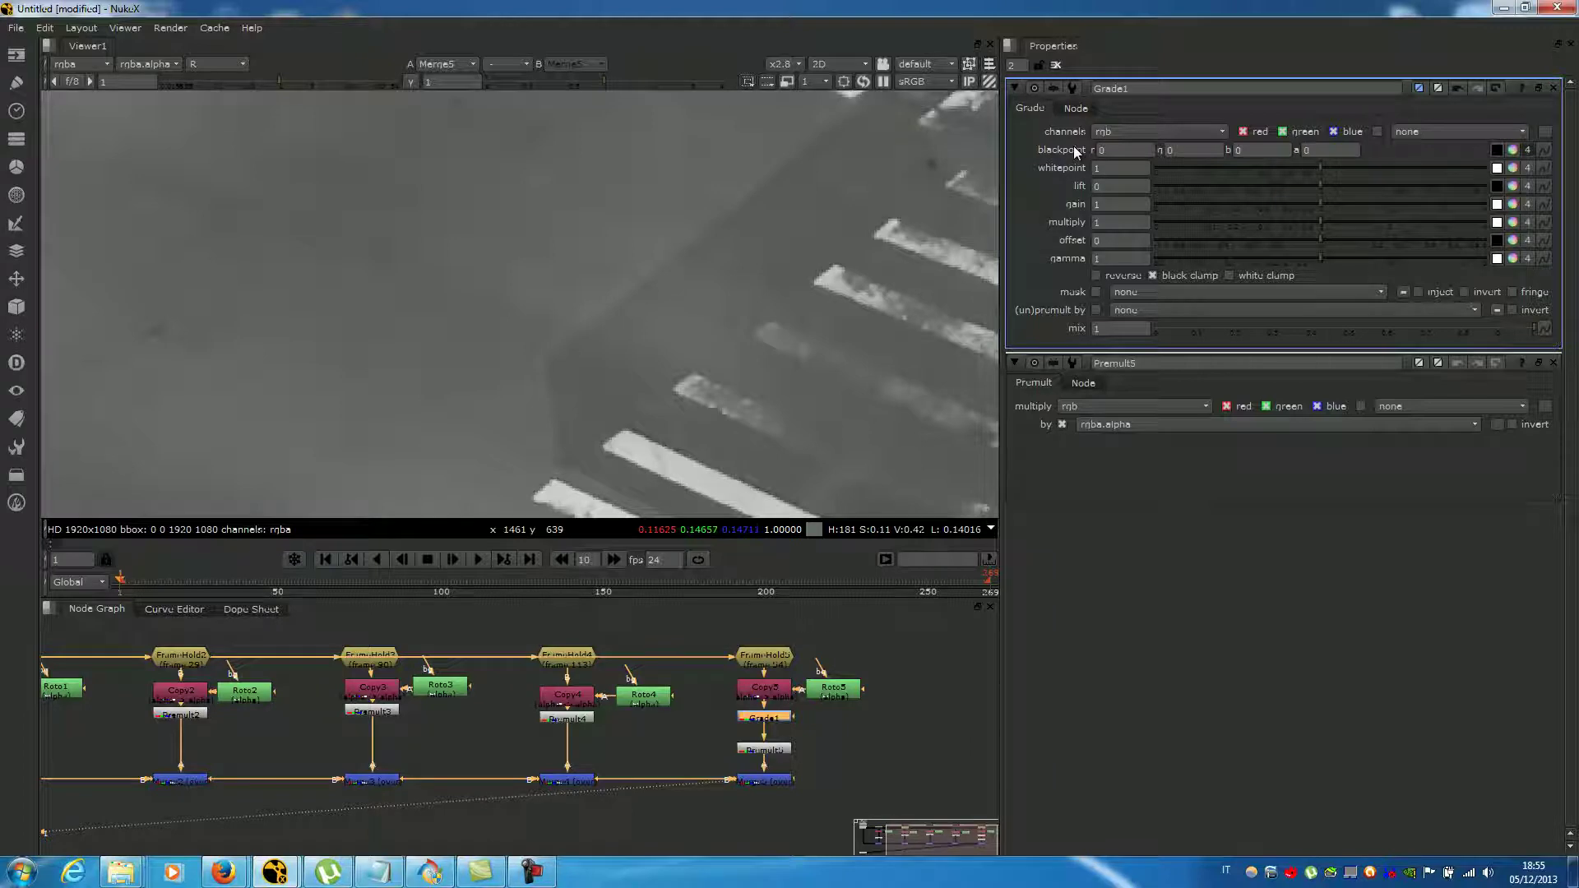
left_click(1528, 168)
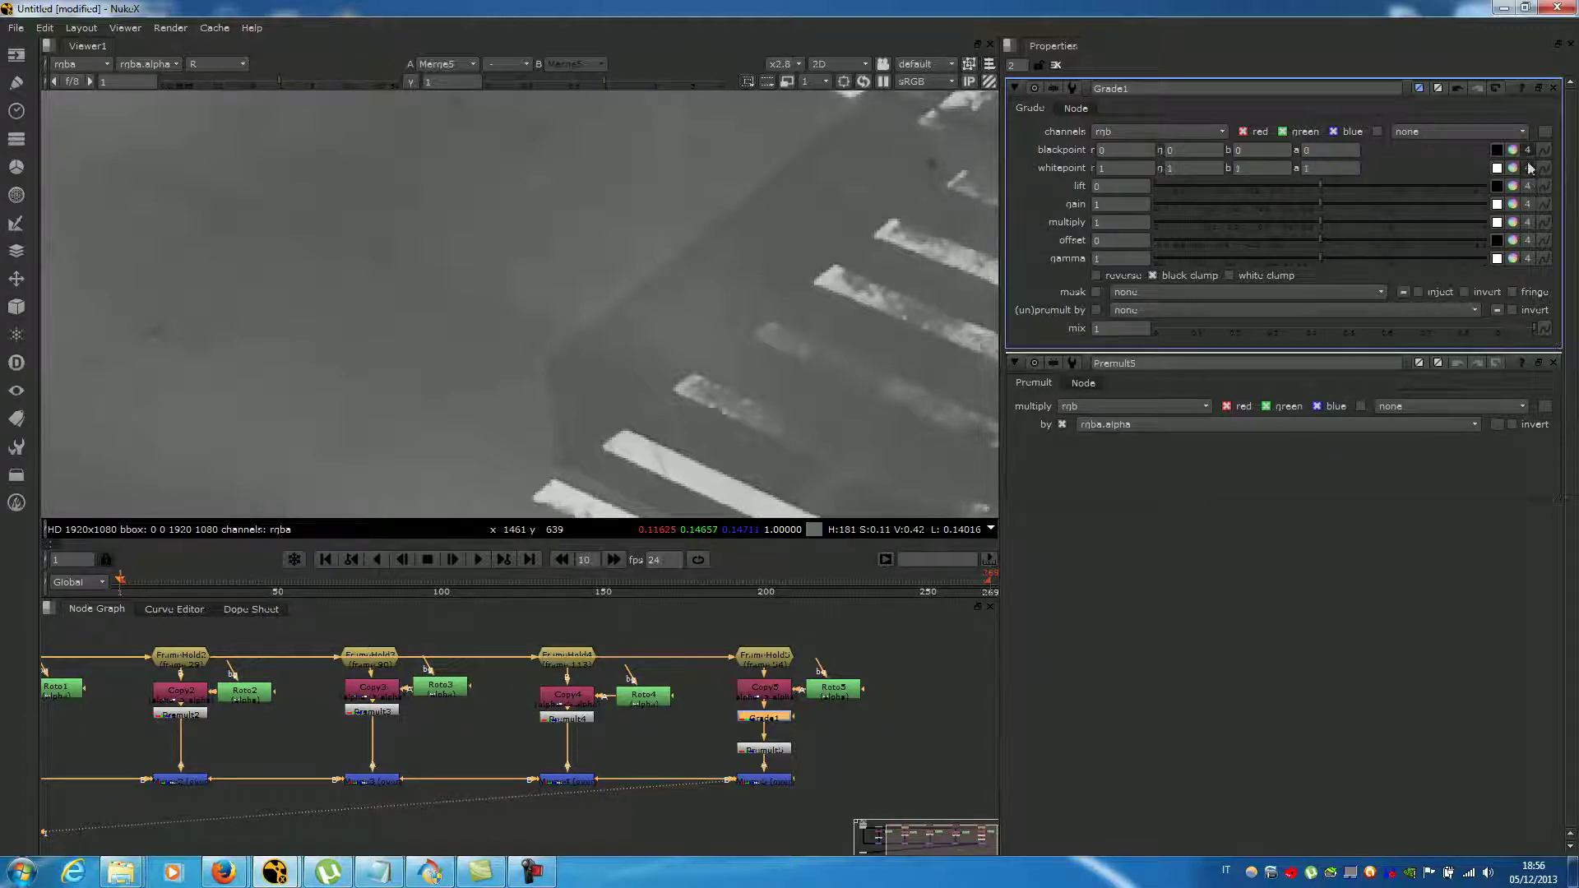
- Set Grade1's red blackpoint to -0.03 to match the crosswalk patch to the surrounding road
left_click(1118, 149)
type(".2")
key("Down")
key("Down")
key("Down")
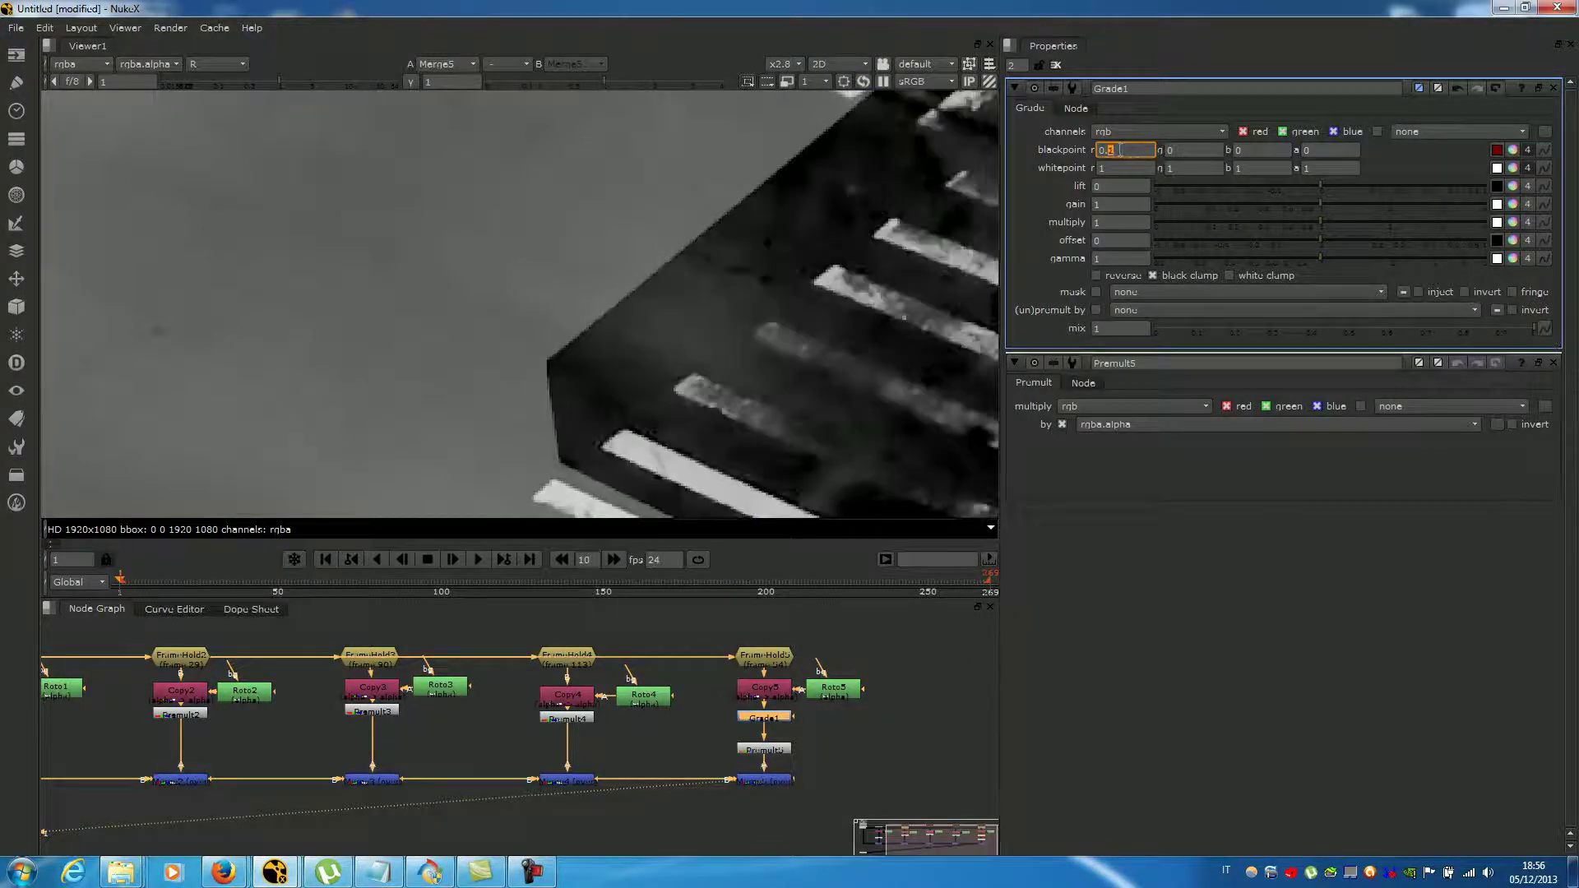
key("Down")
key("Up")
key("Up")
key("Up")
key("Up")
key("Down")
key("Down")
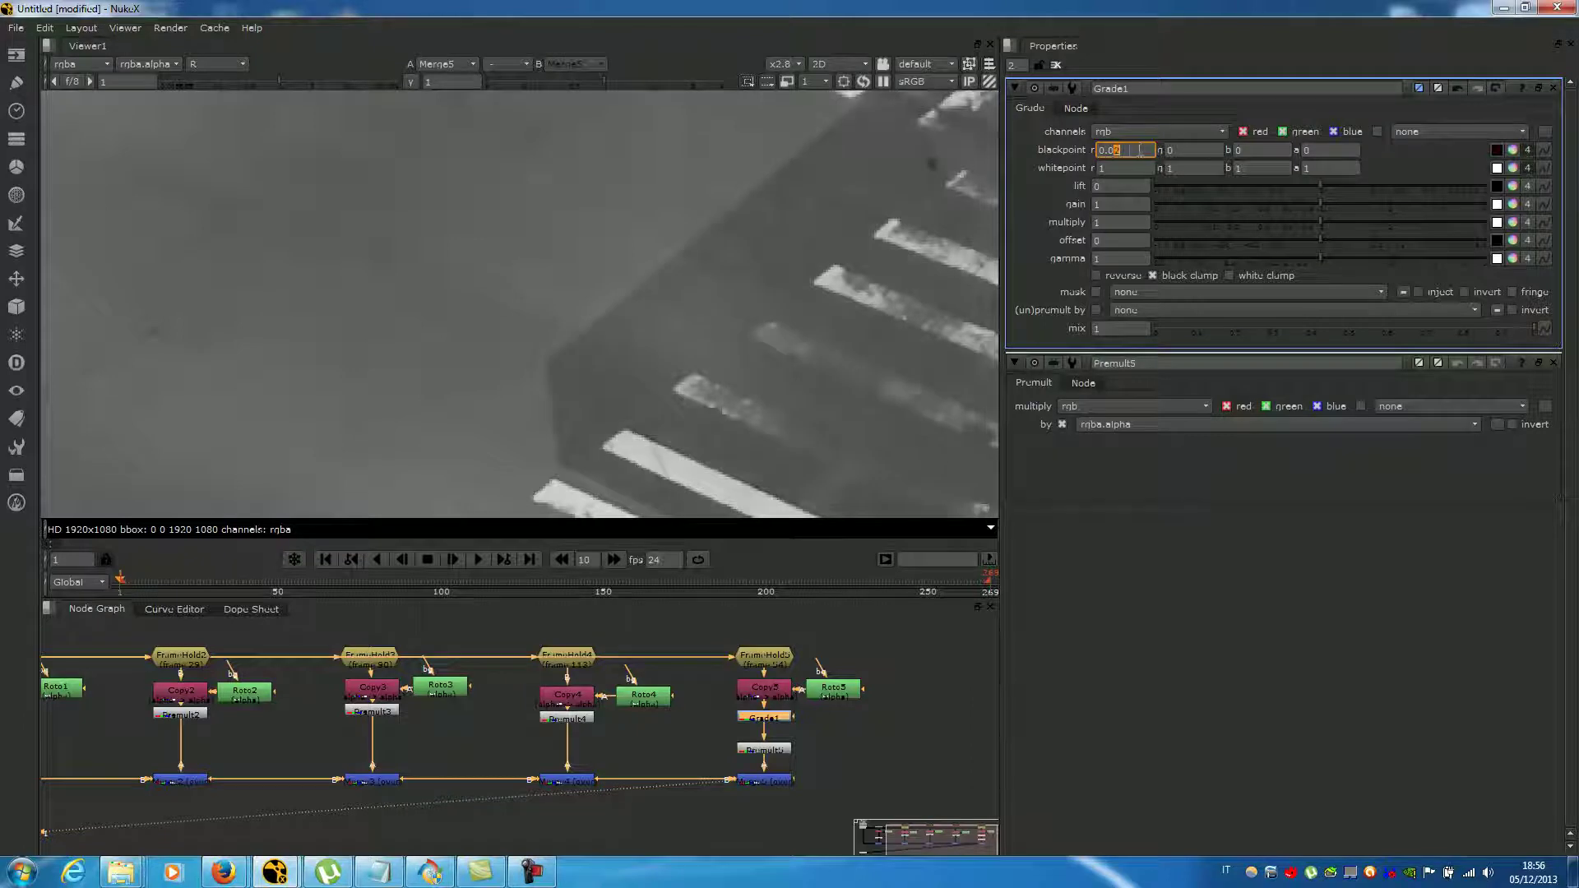
key("Down")
key("Down")
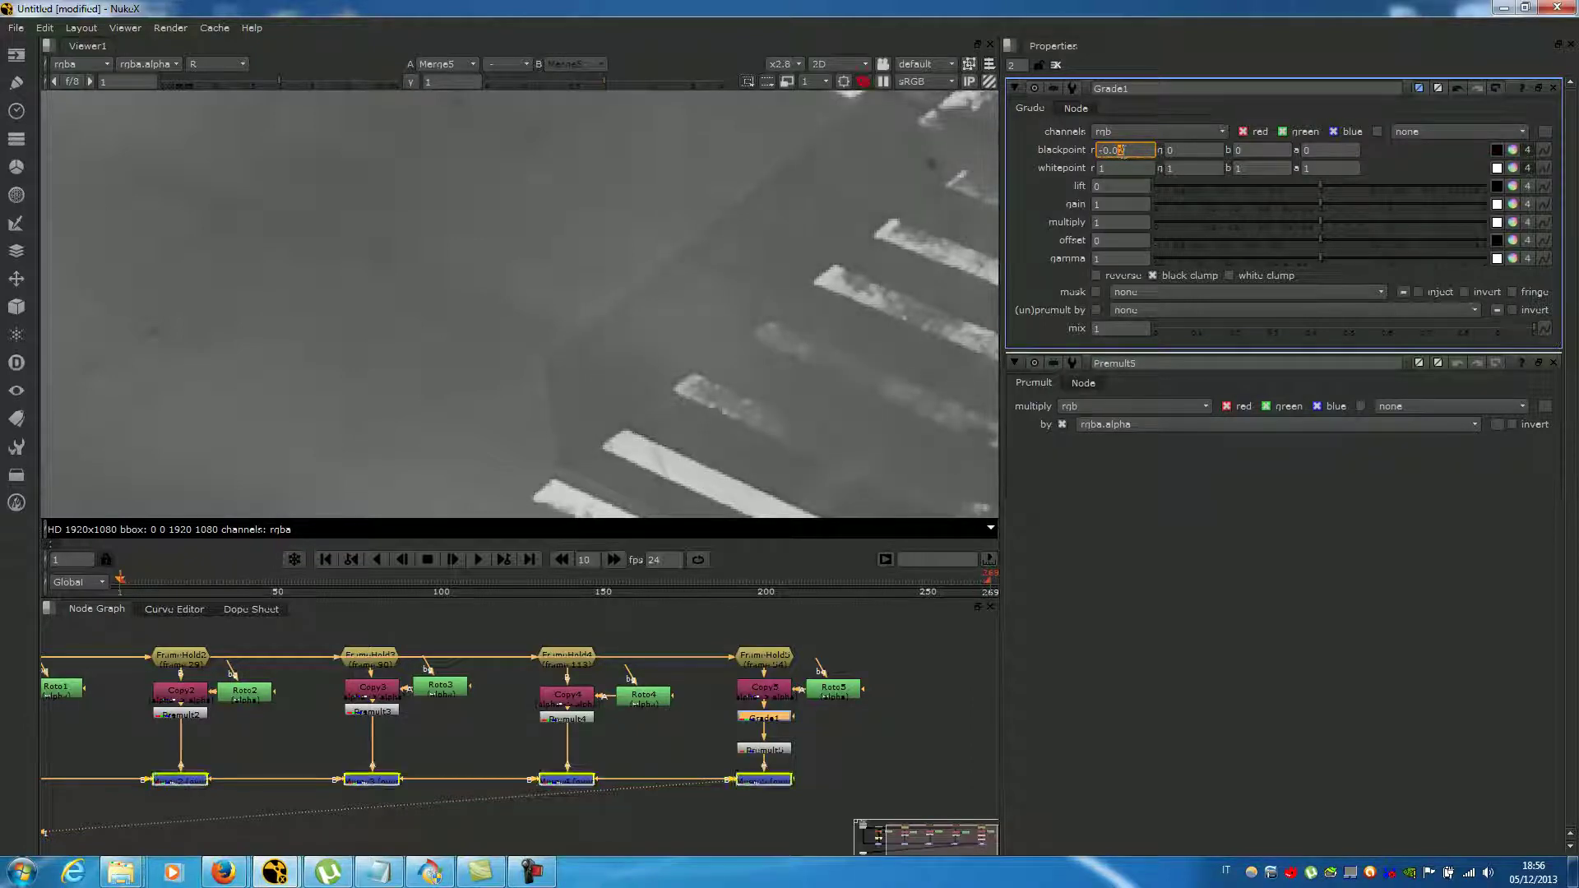
key("Down")
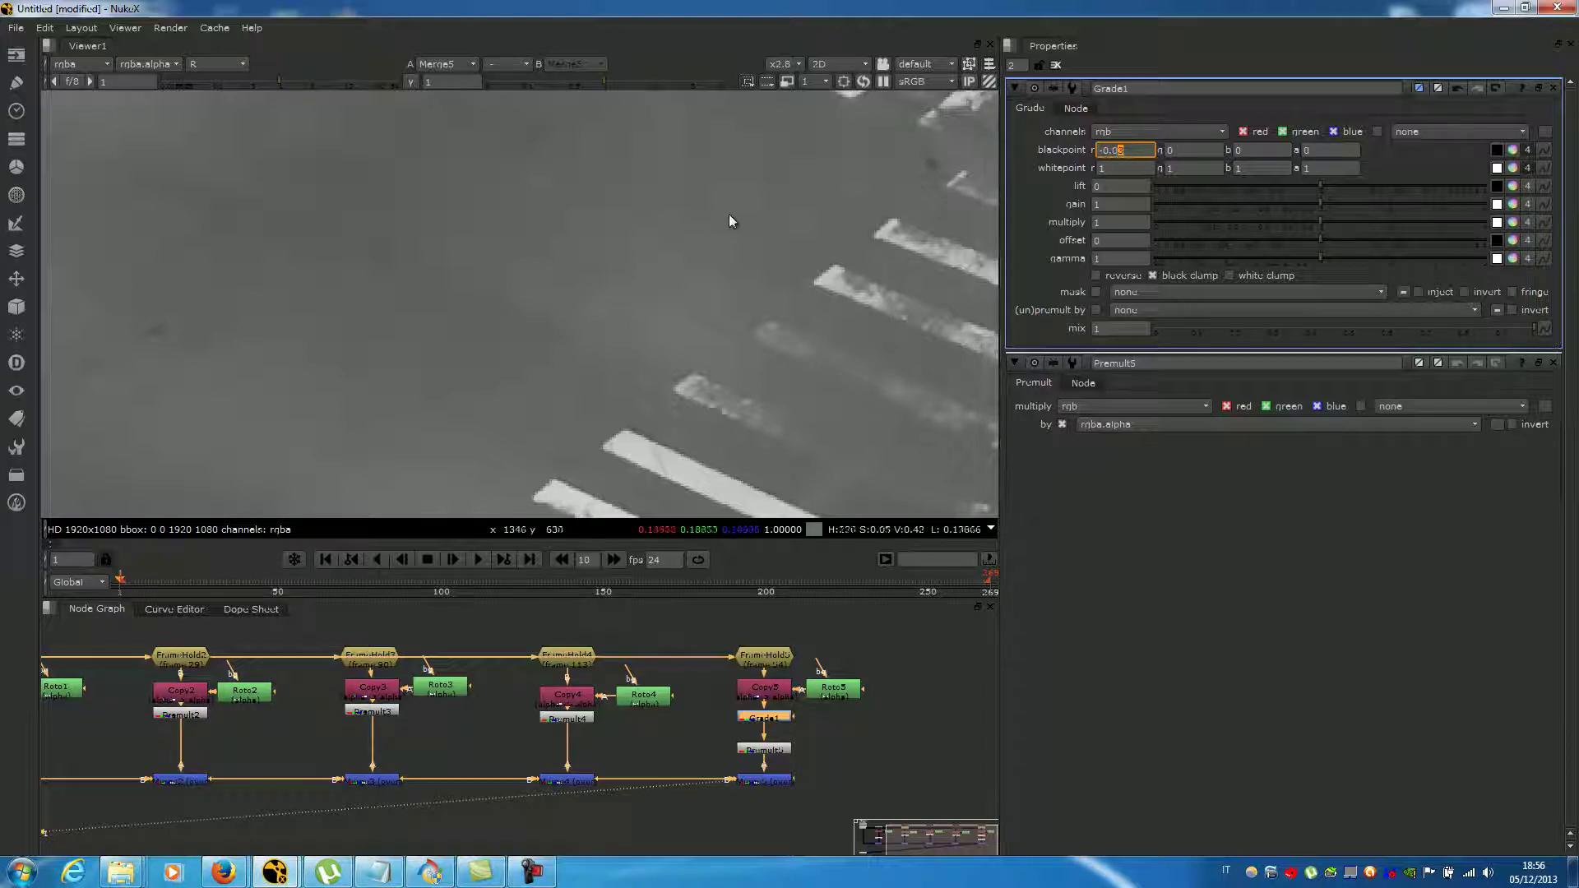
- View the green channel alone and set Grade1's green blackpoint to -0.04
left_click(724, 260)
key("g")
left_click(1190, 152)
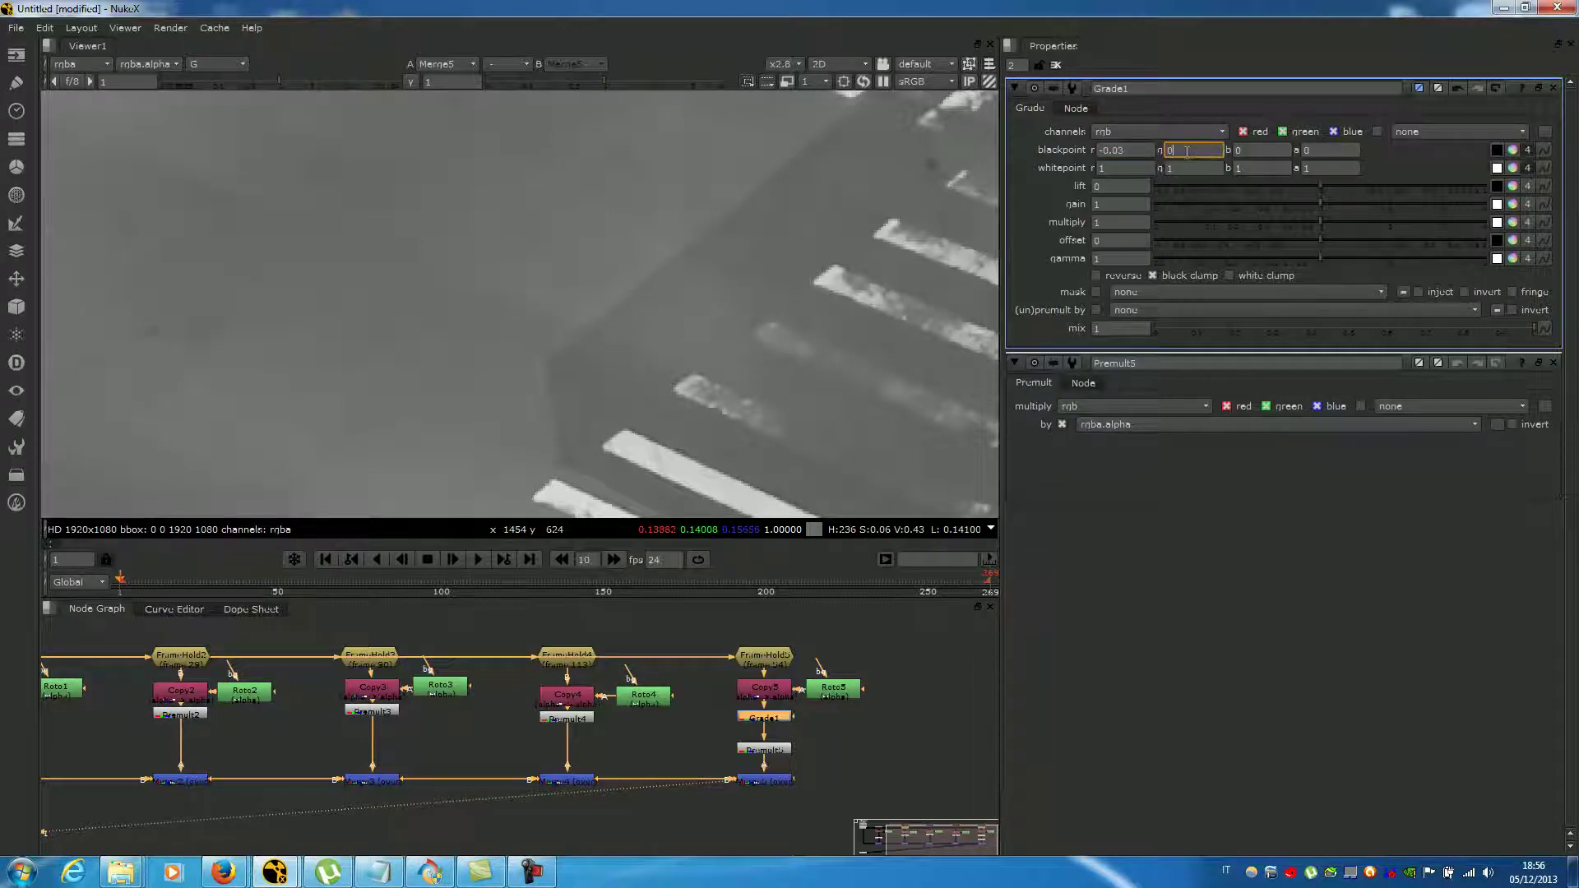
type("-0.03")
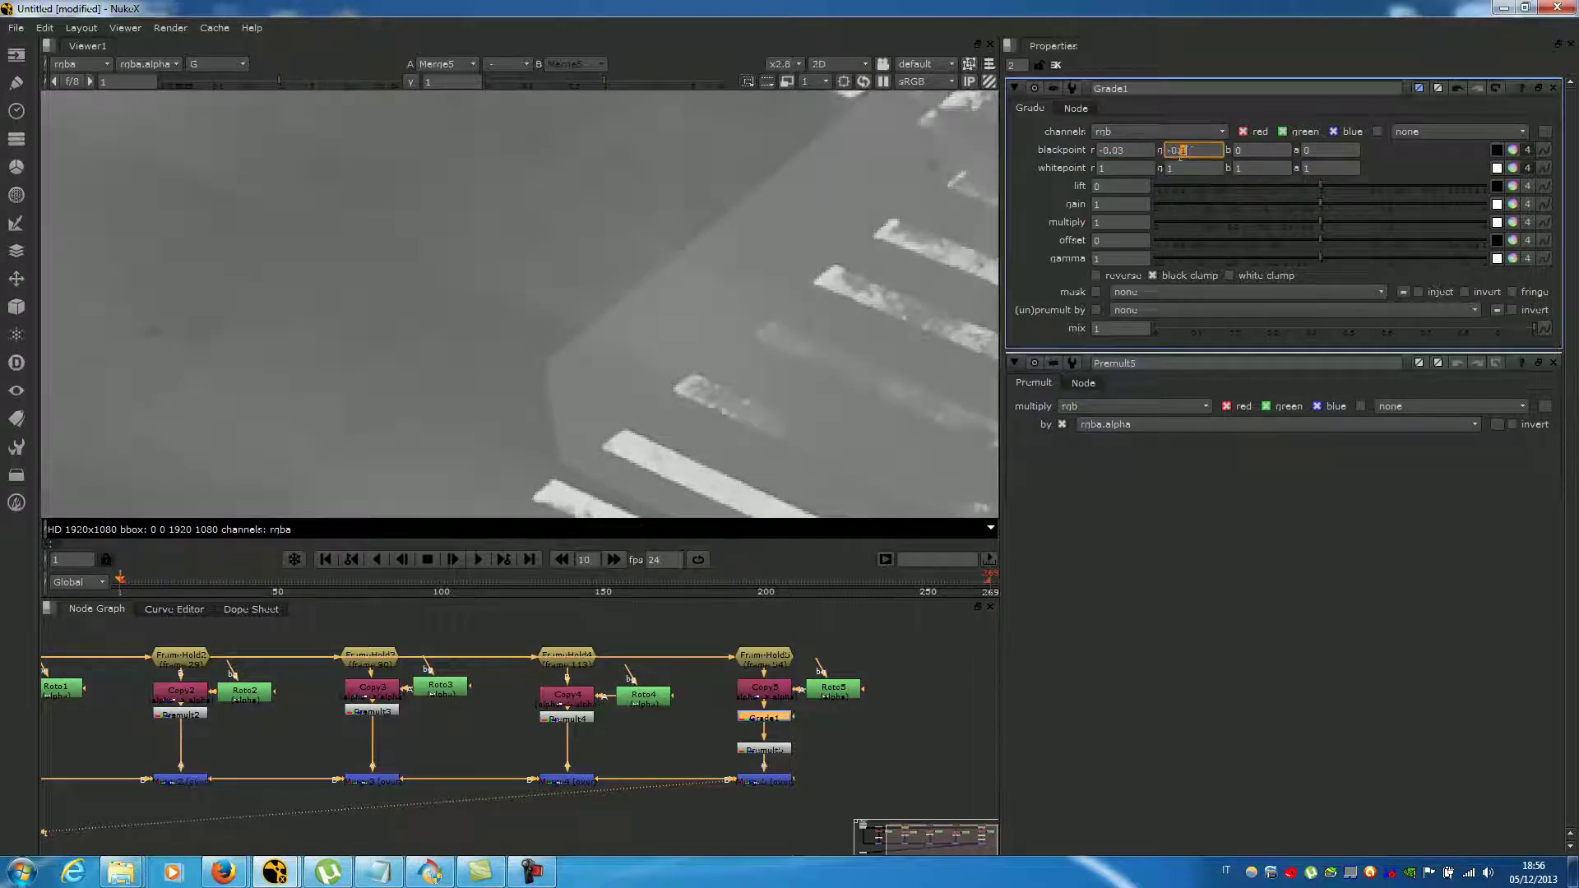
key("Down")
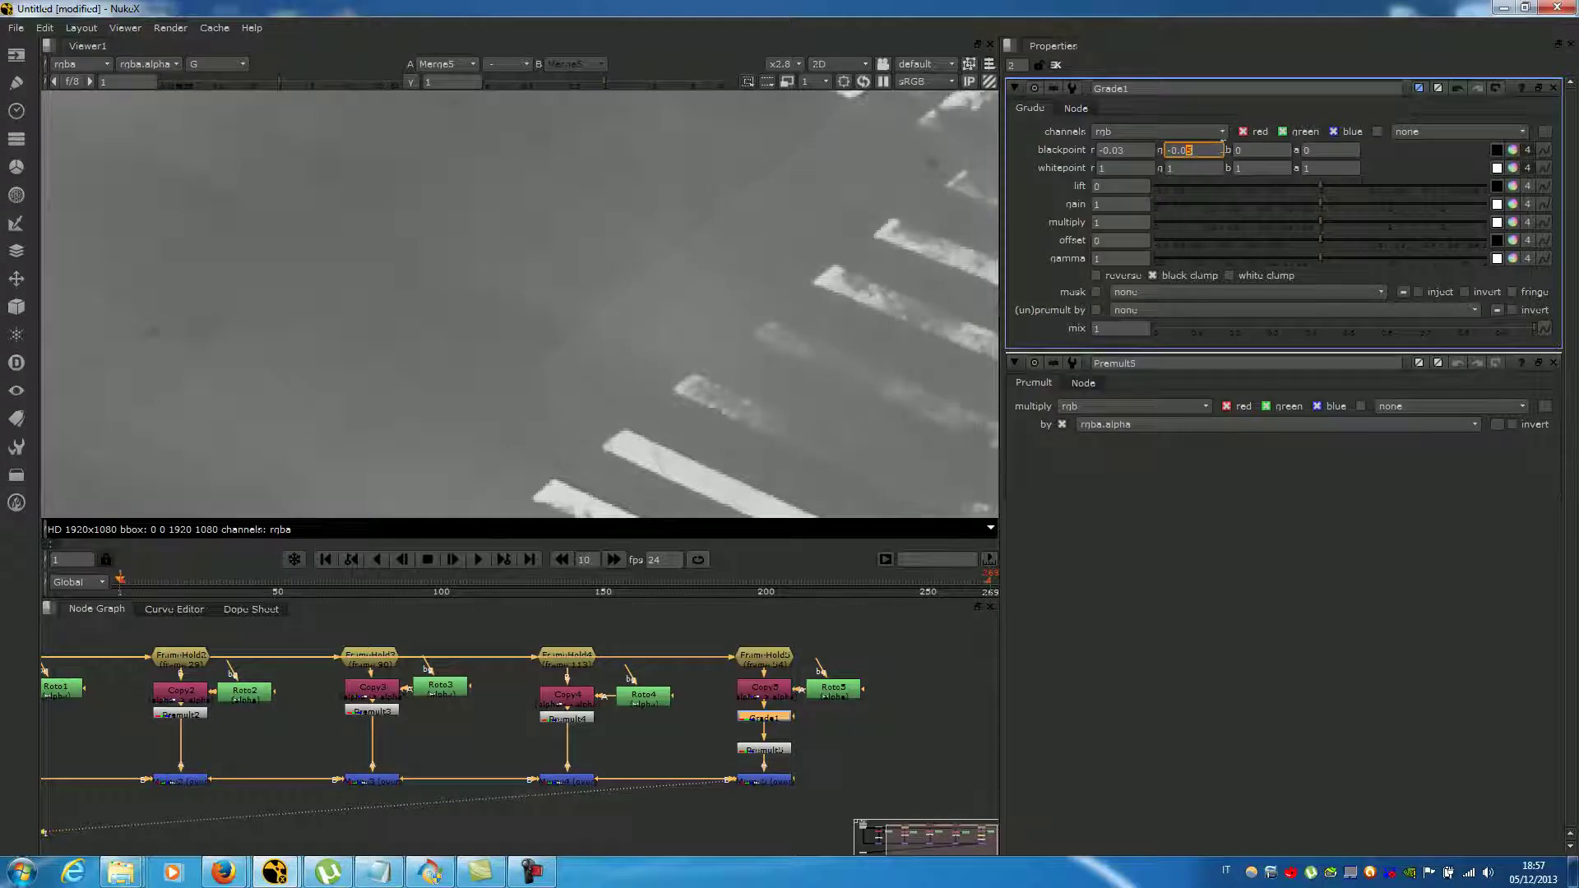
key("Up")
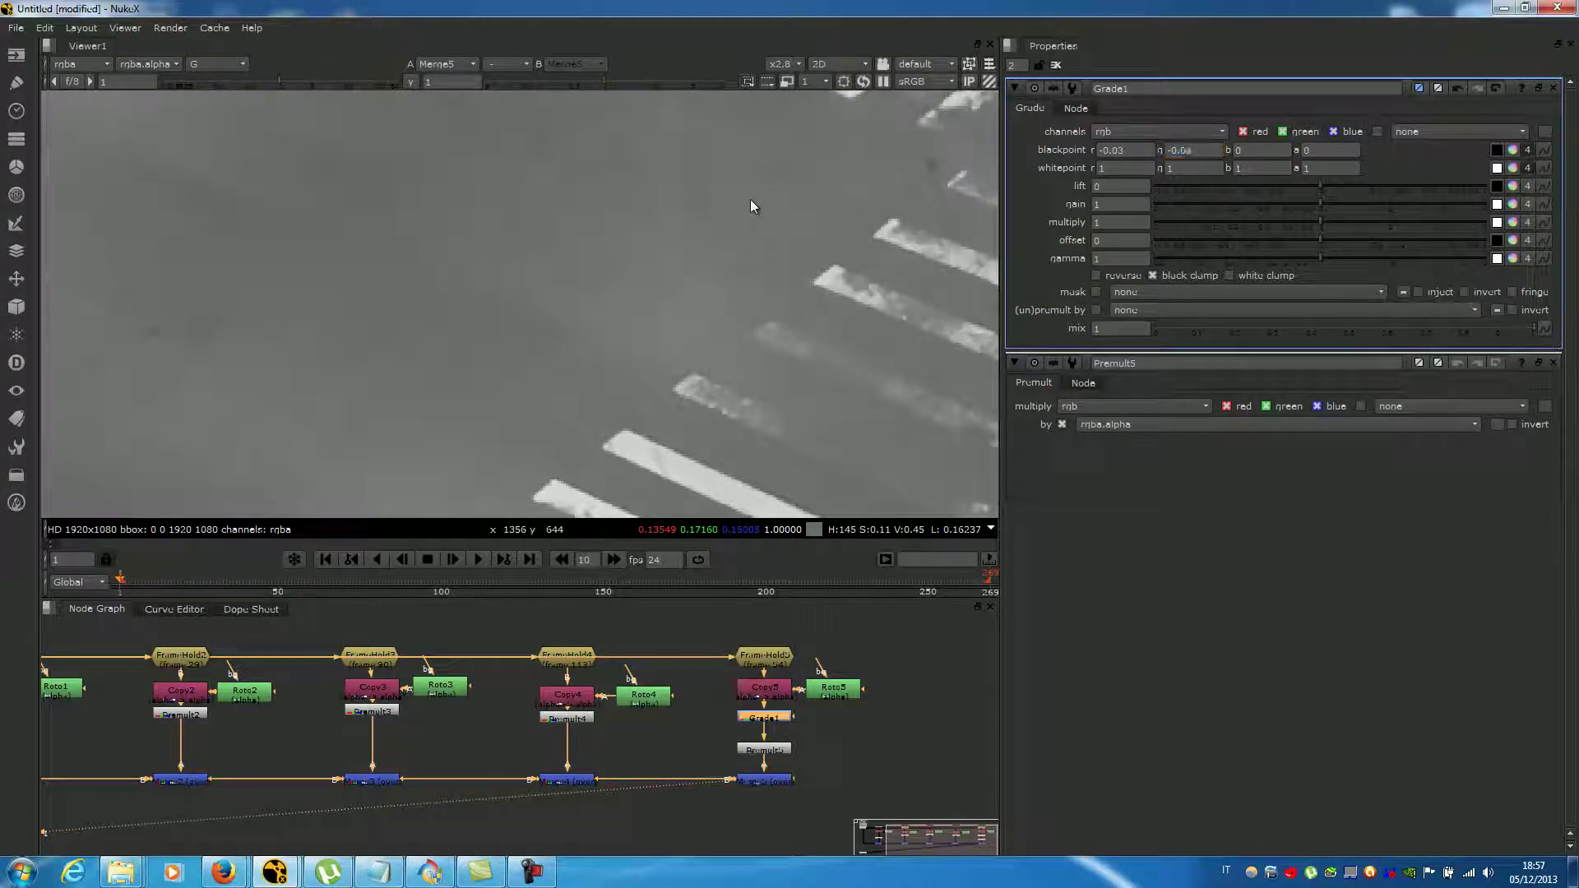
- View the blue channel alone, set Grade1's blue blackpoint to -0.04, and return the viewer to full RGB
key("b")
left_click(1193, 150)
key("Down")
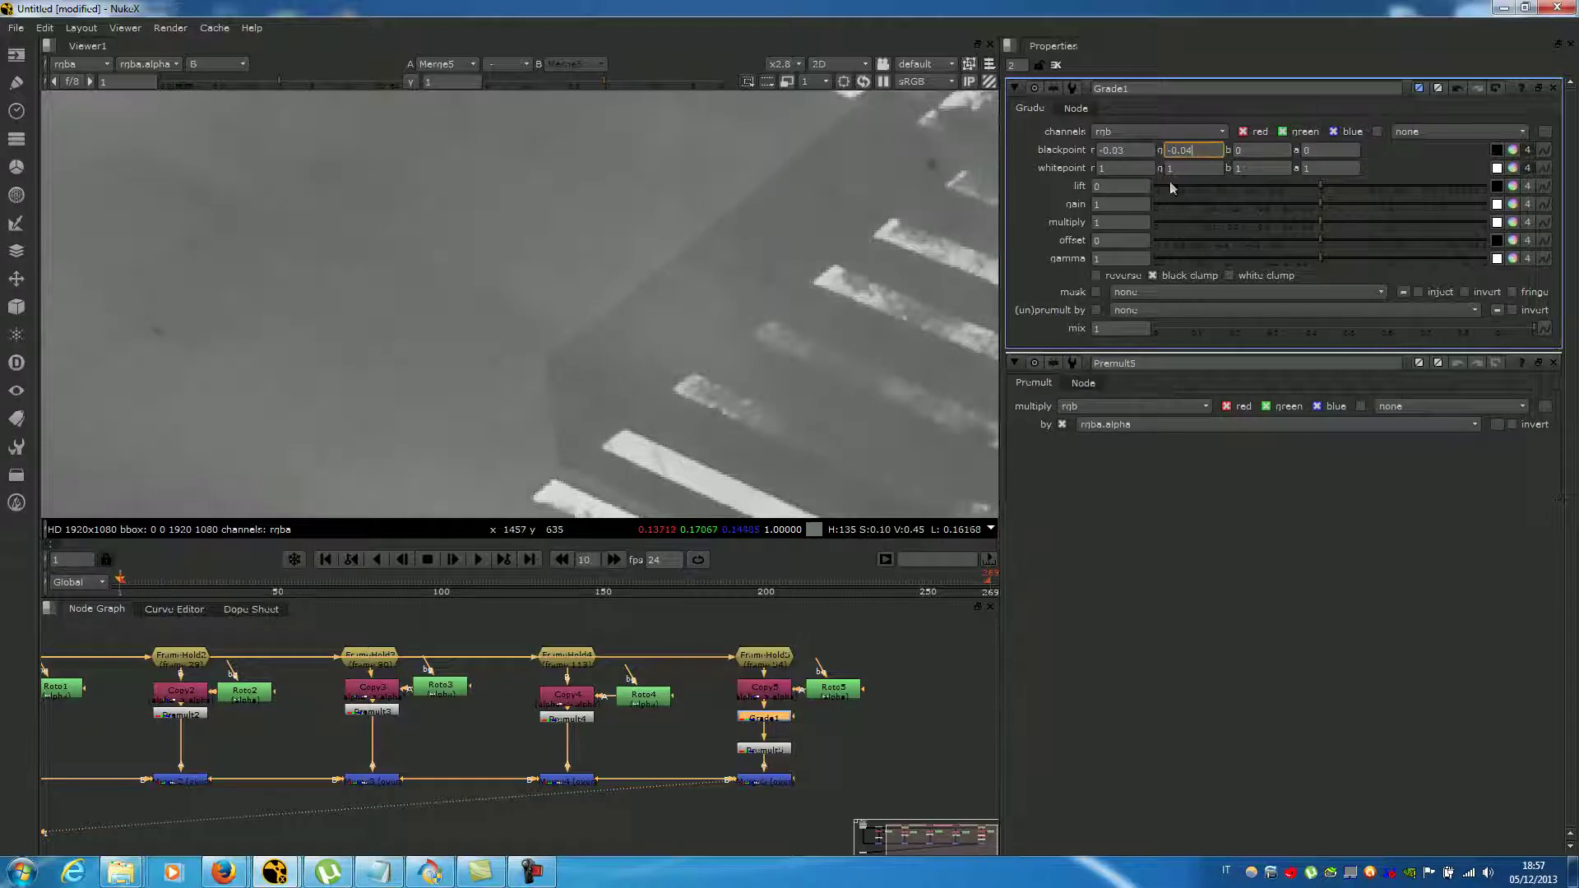
left_click(1255, 150)
type(".1")
key("Return")
key("BackSpace")
type("06")
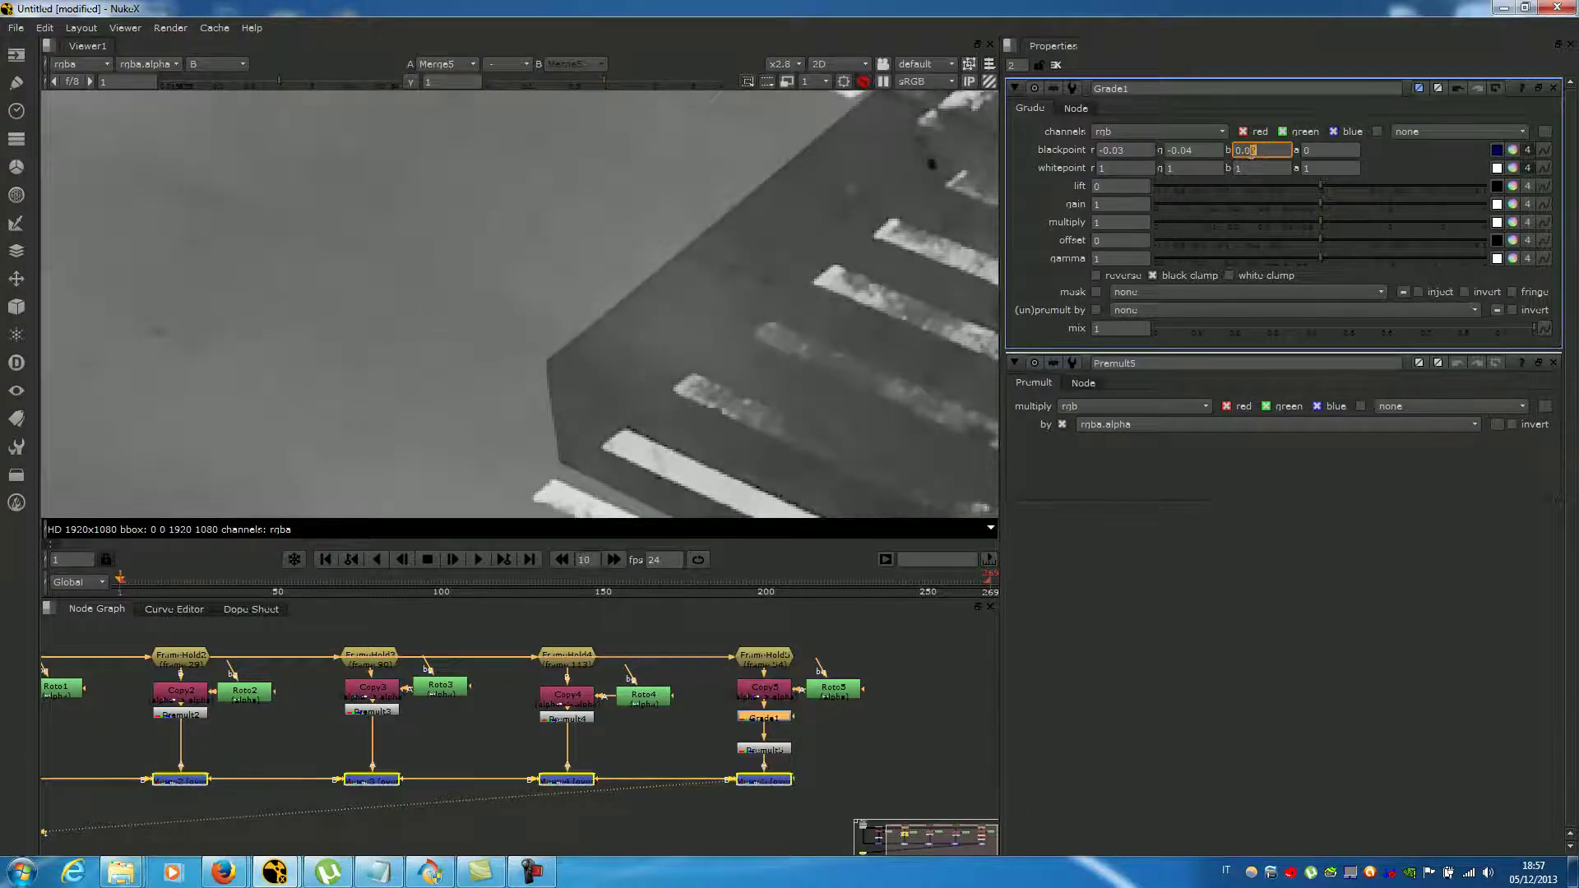
key("Return")
key("Down")
key("Down")
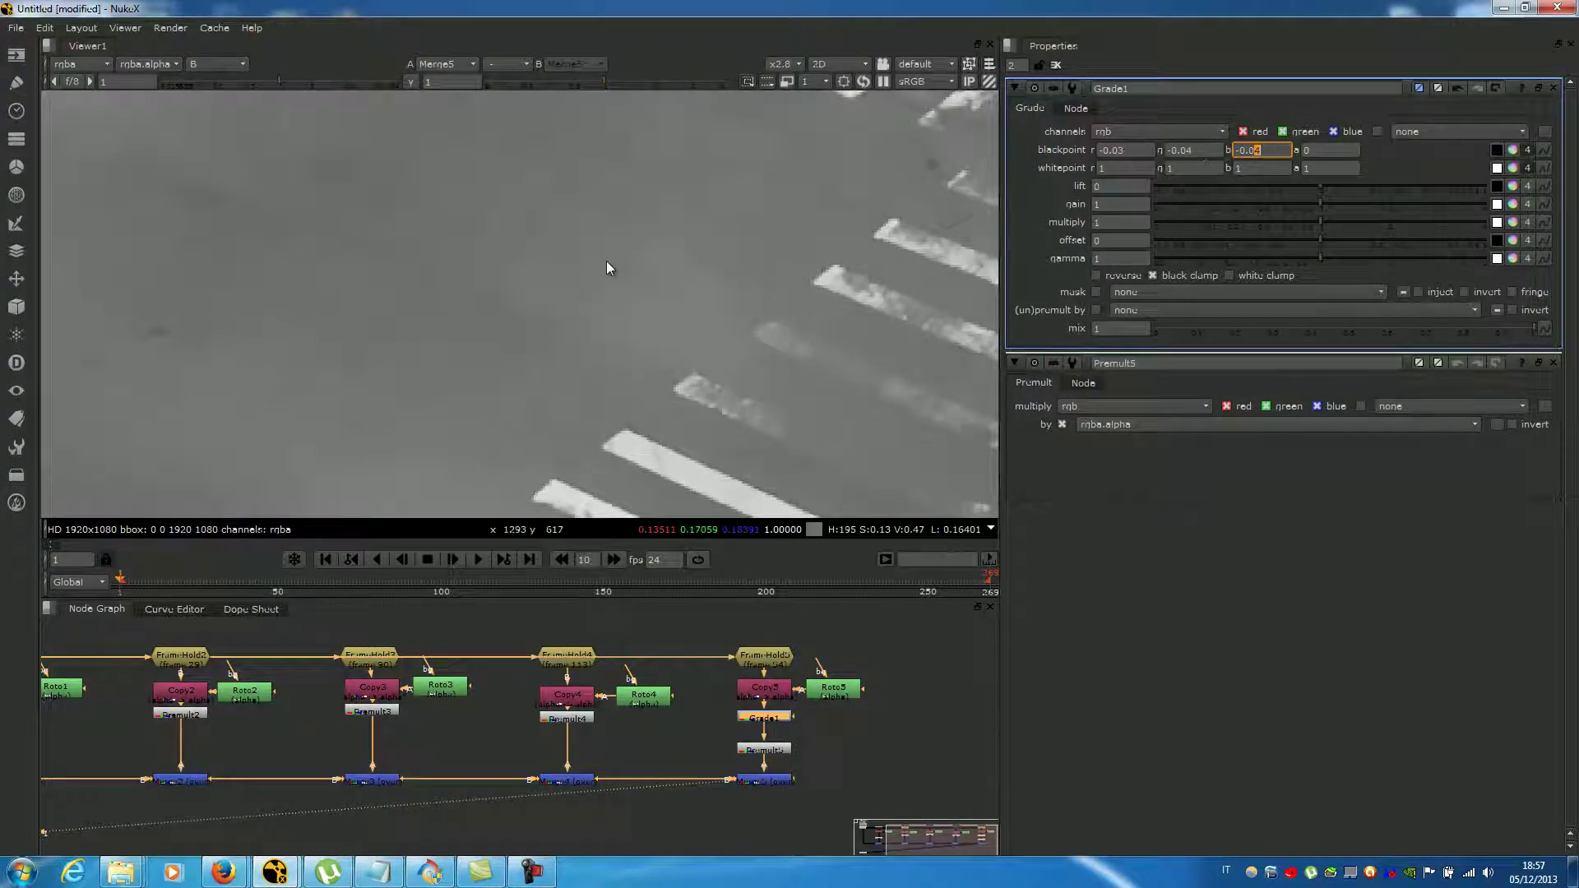
key("b")
scroll(607, 267, "down", 2)
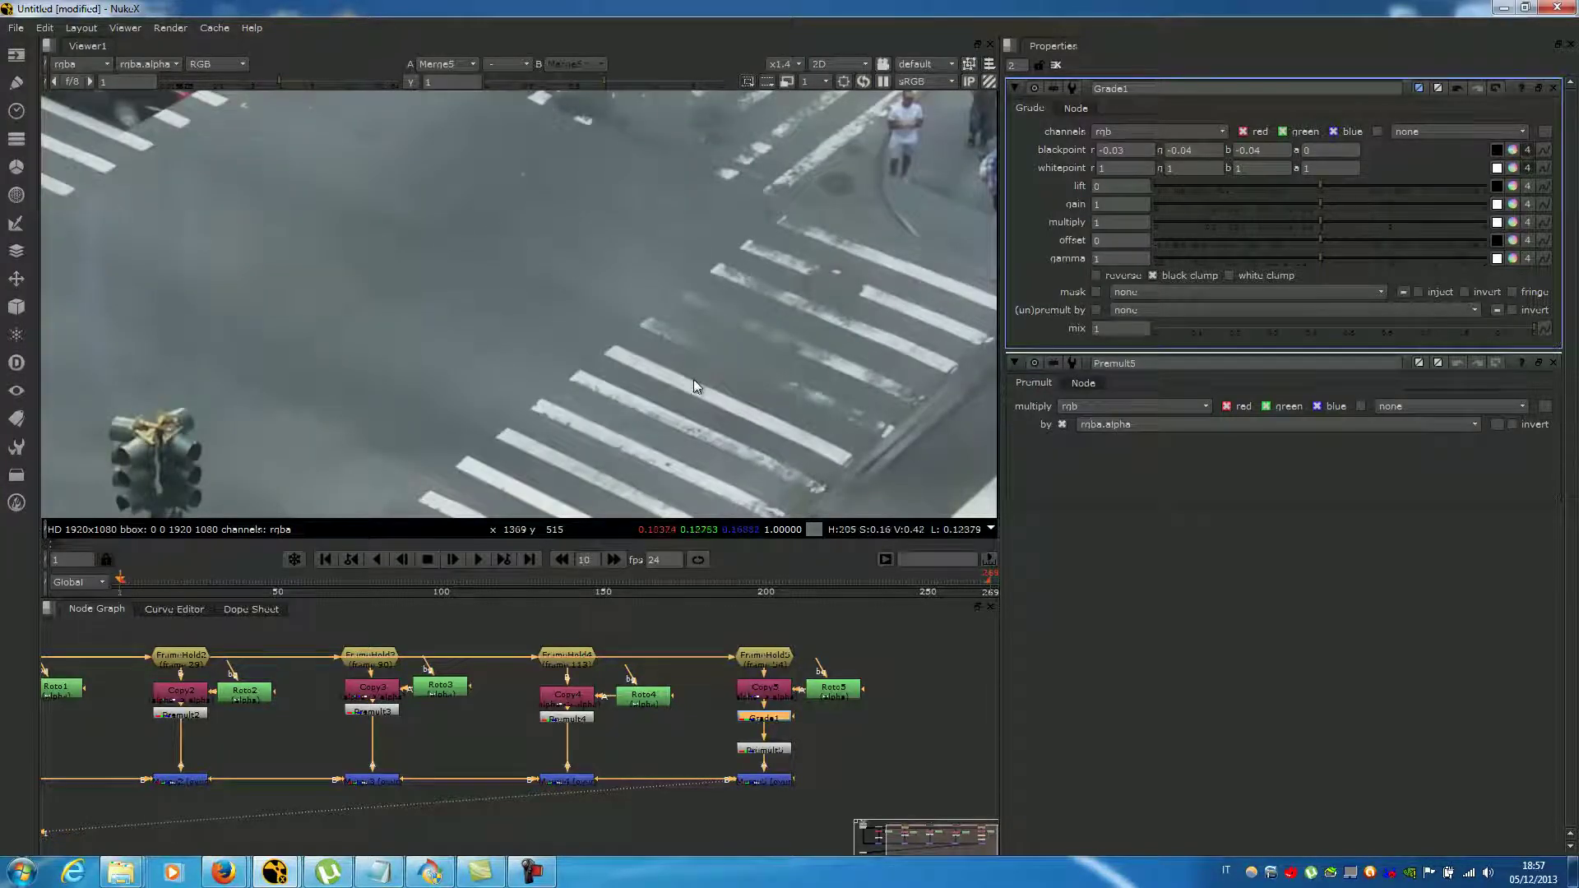
- Toggle Grade1 off and on several times to compare the crosswalk patch with and without the correction
left_click(783, 720)
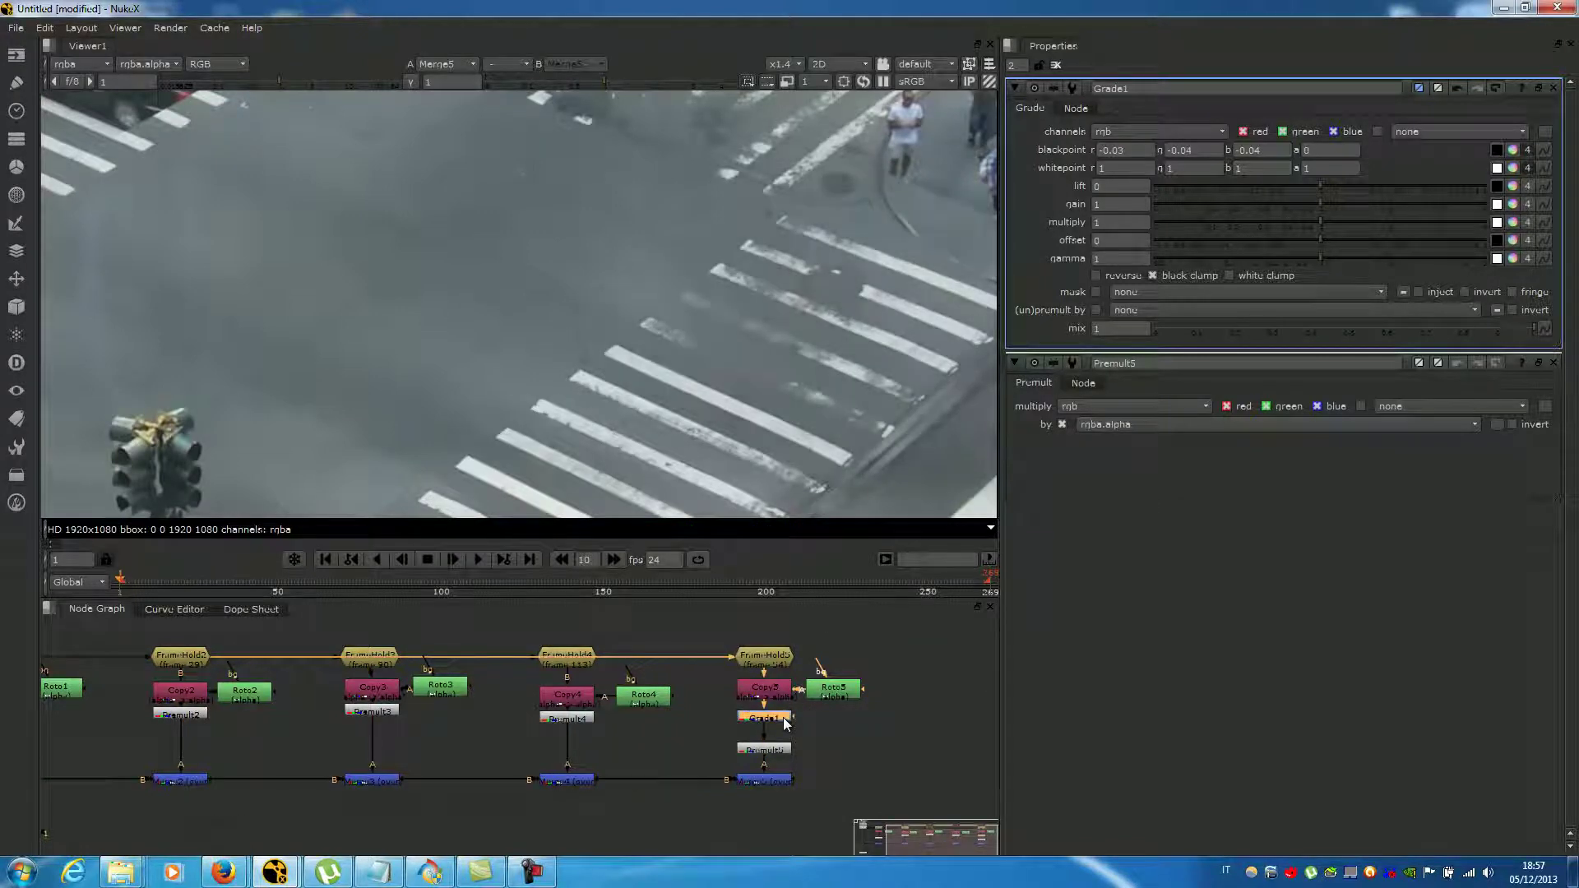
key("d")
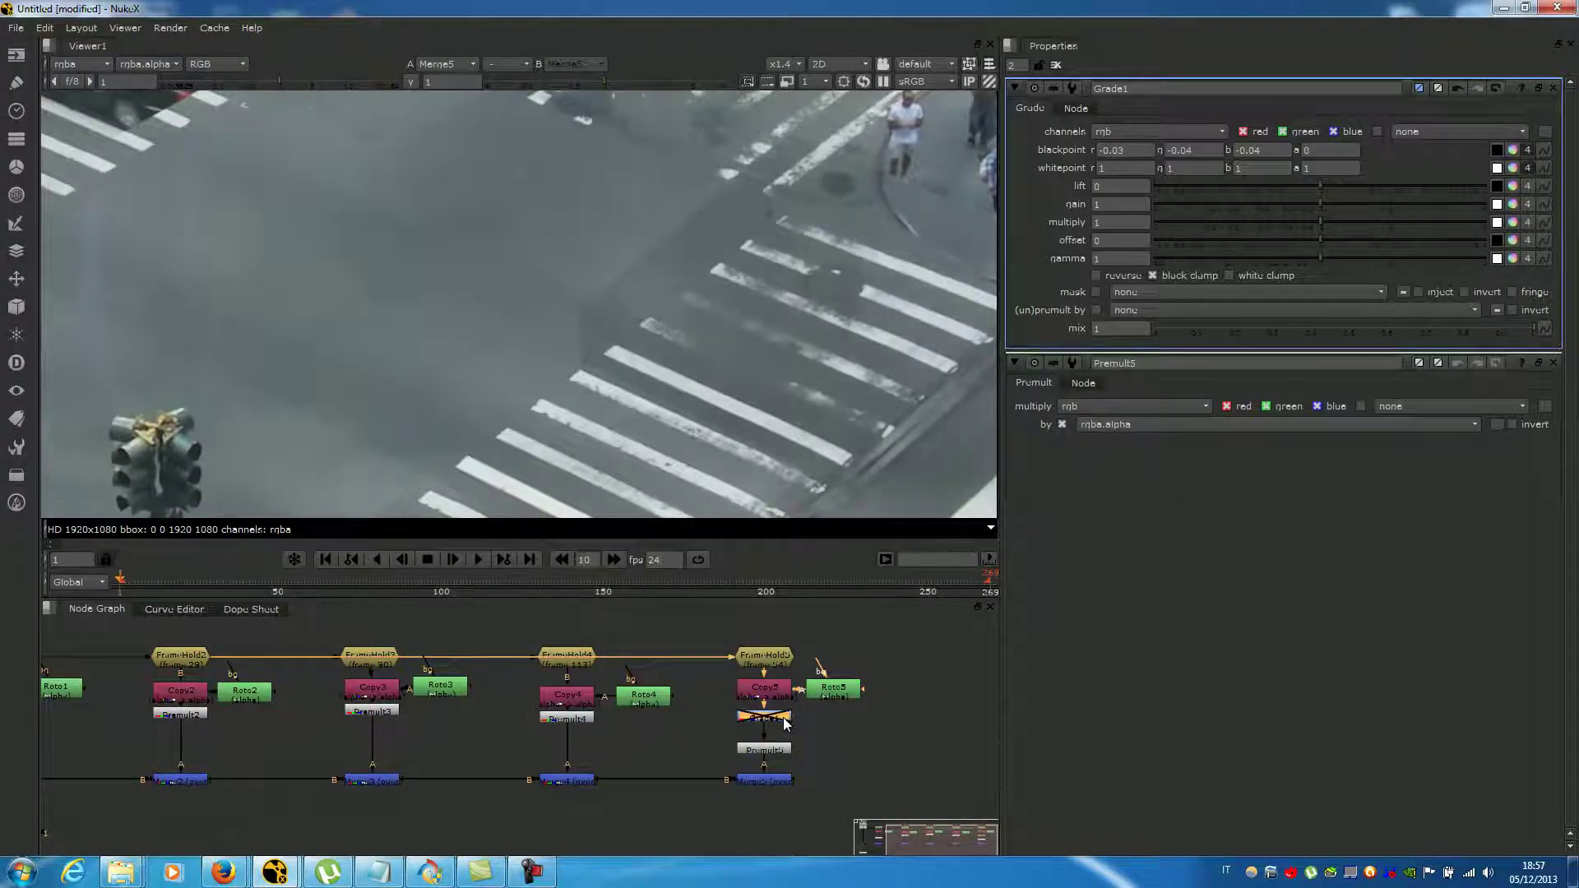
key("d")
key("d")
key("d")
key("d")
key("d")
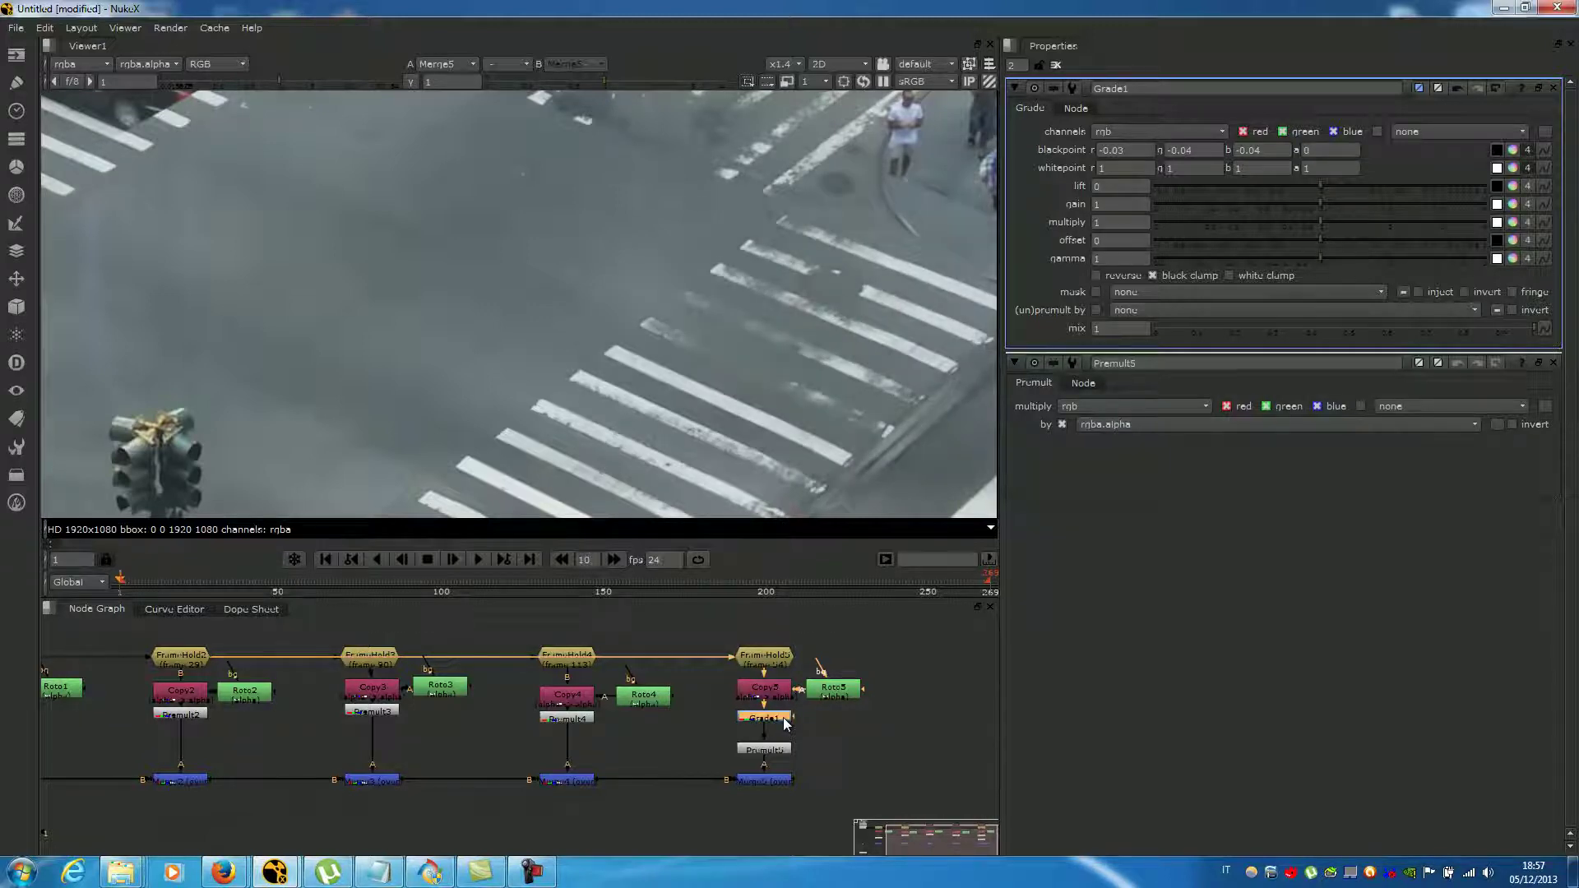
- Examine the graded crosswalk patch in wide and close views, and compare its blend with Roto5's outline
scroll(609, 418, "down", 2)
middle_click_drag(610, 418, 709, 344)
middle_click_drag(665, 392, 723, 338)
middle_click_drag(822, 264, 778, 326)
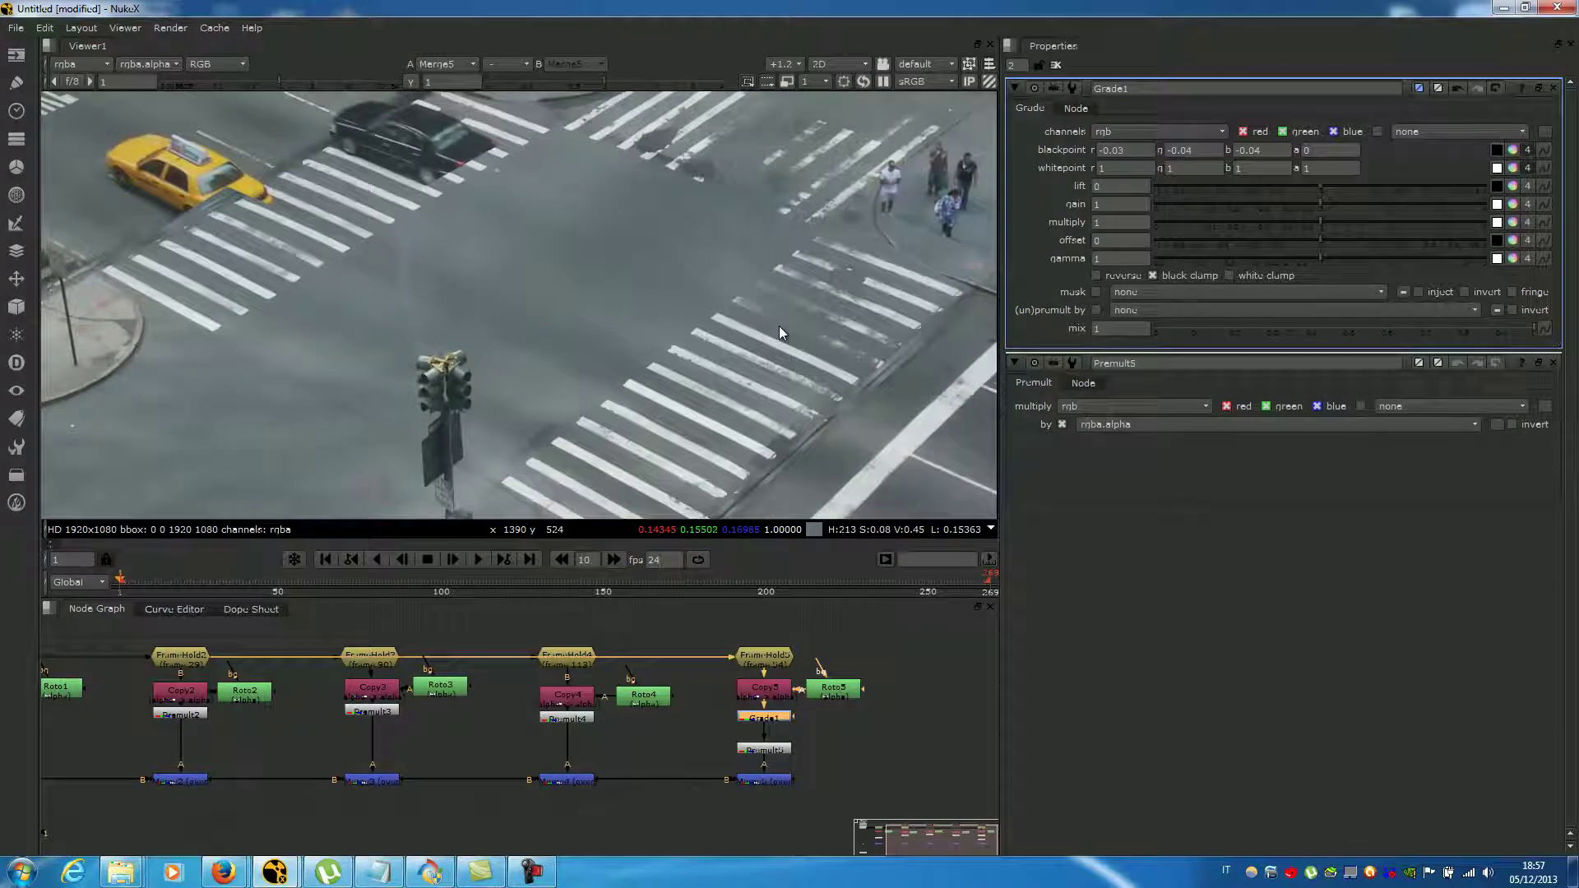
scroll(778, 325, "up", 4)
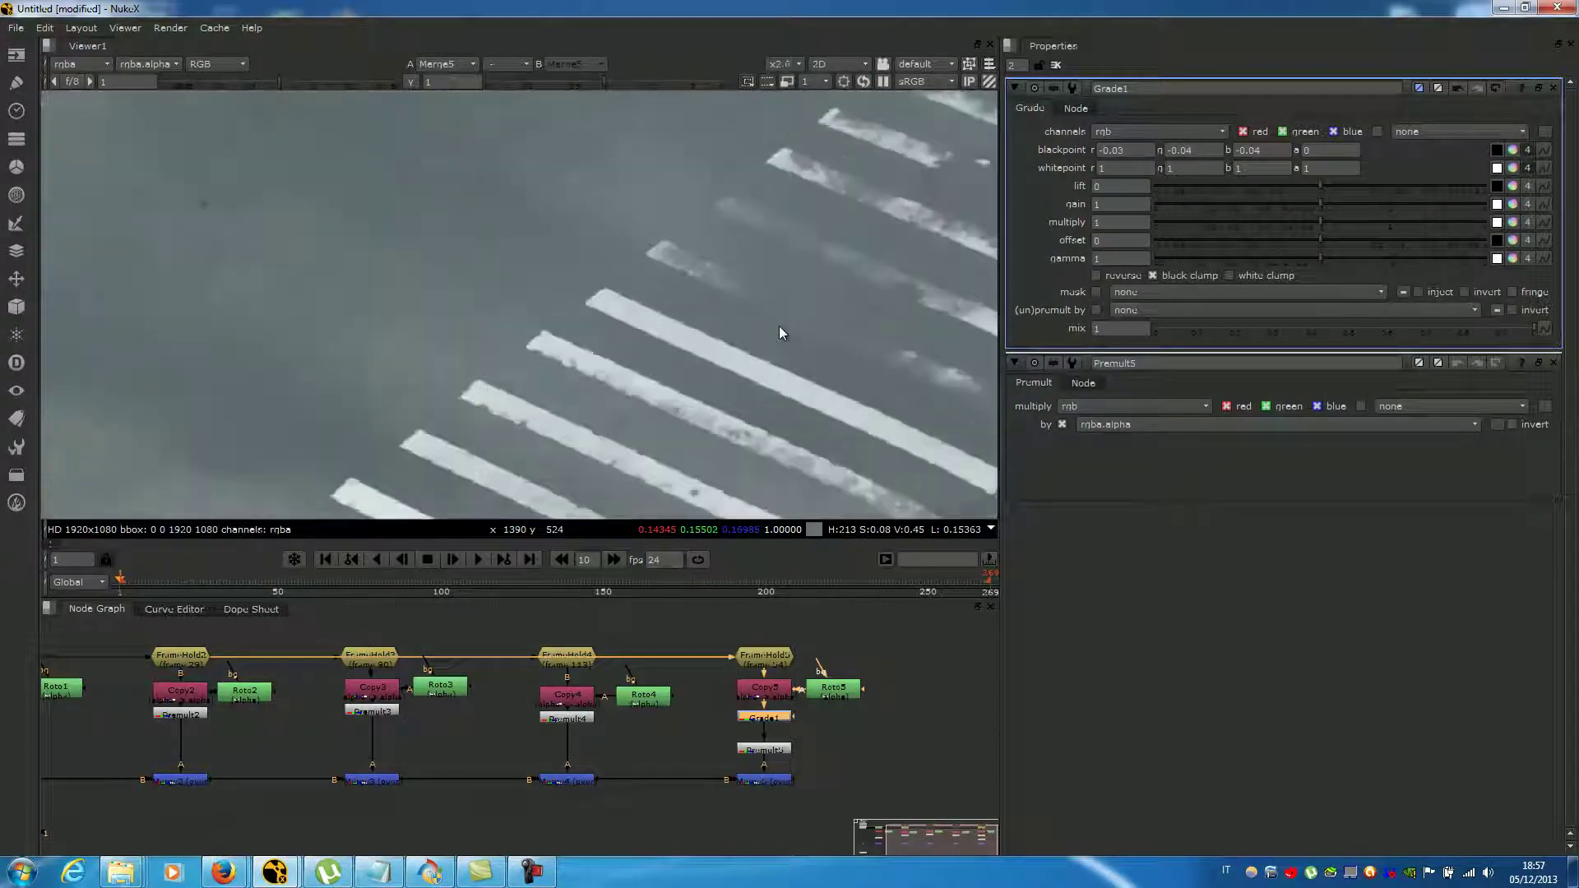
middle_click_drag(712, 290, 723, 316)
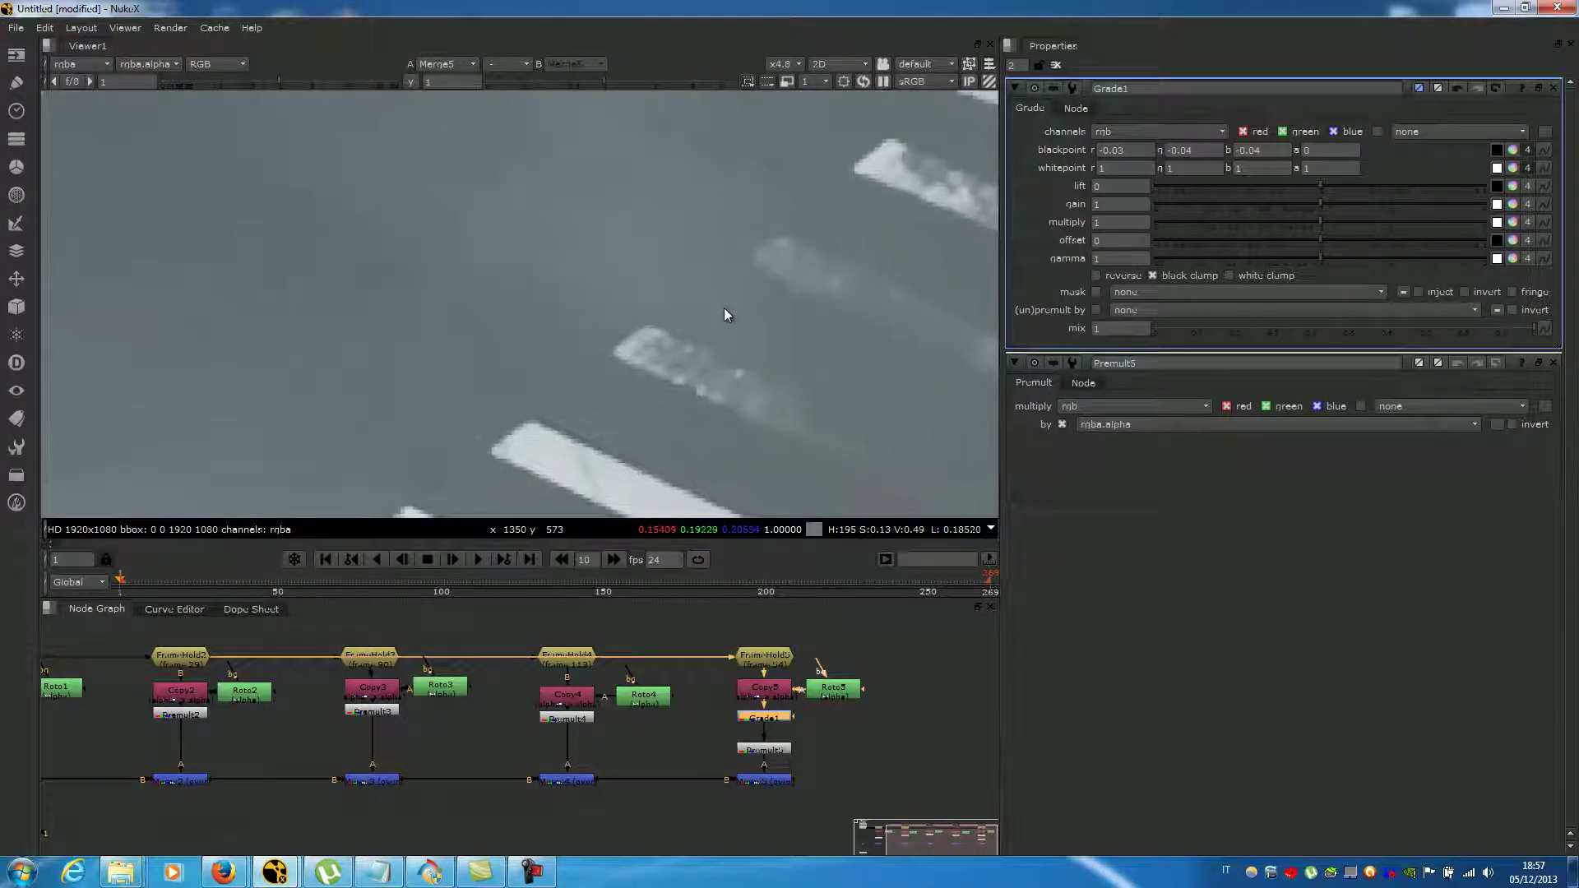
scroll(720, 308, "down", 1)
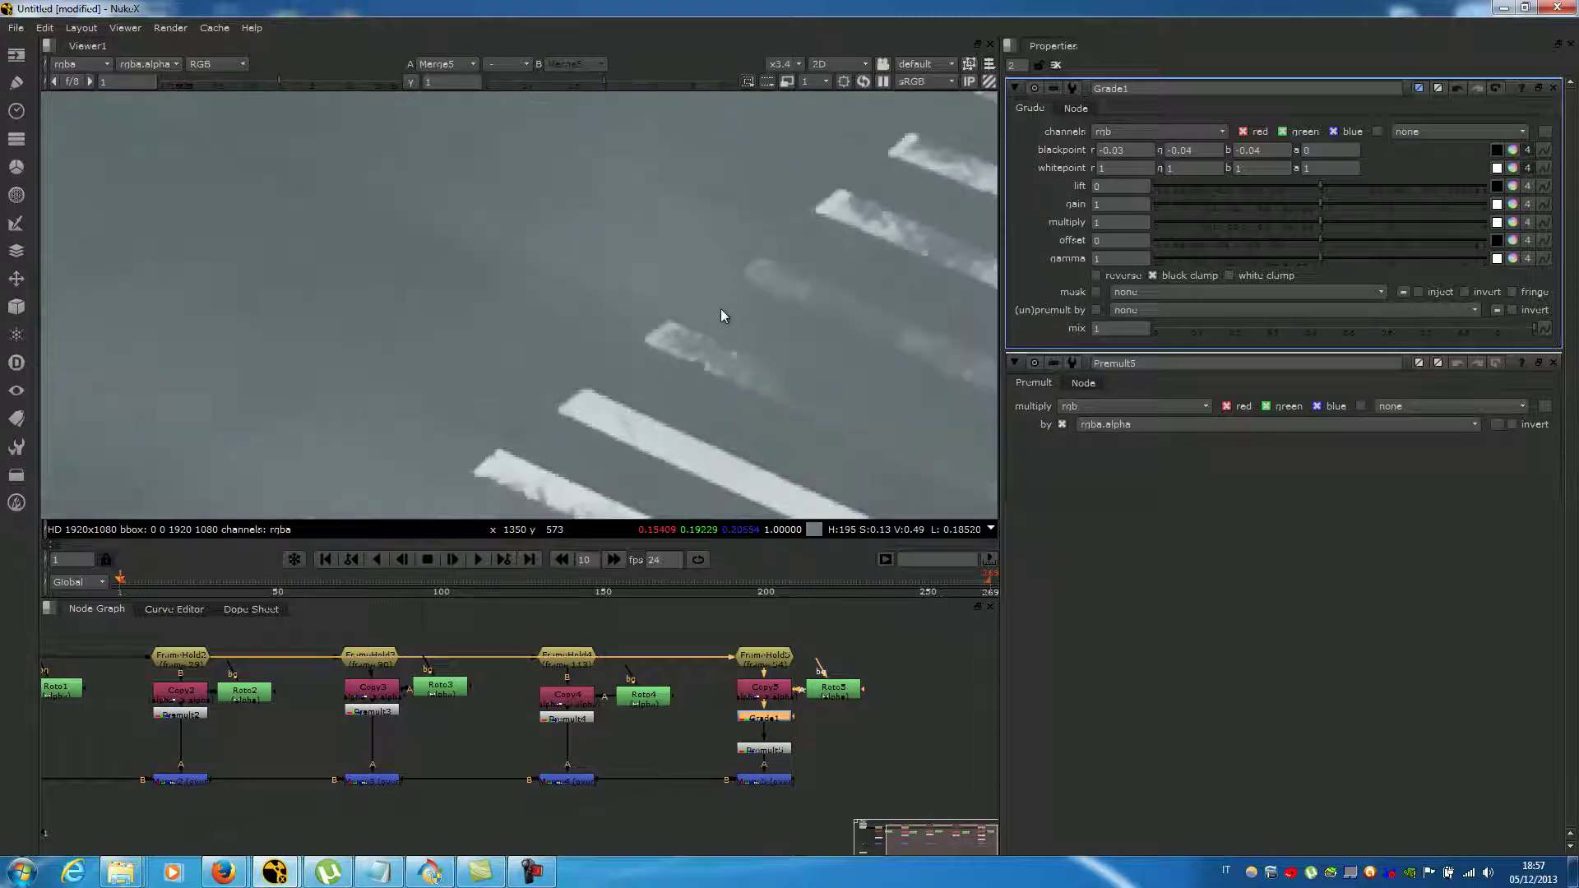
double_click(830, 698)
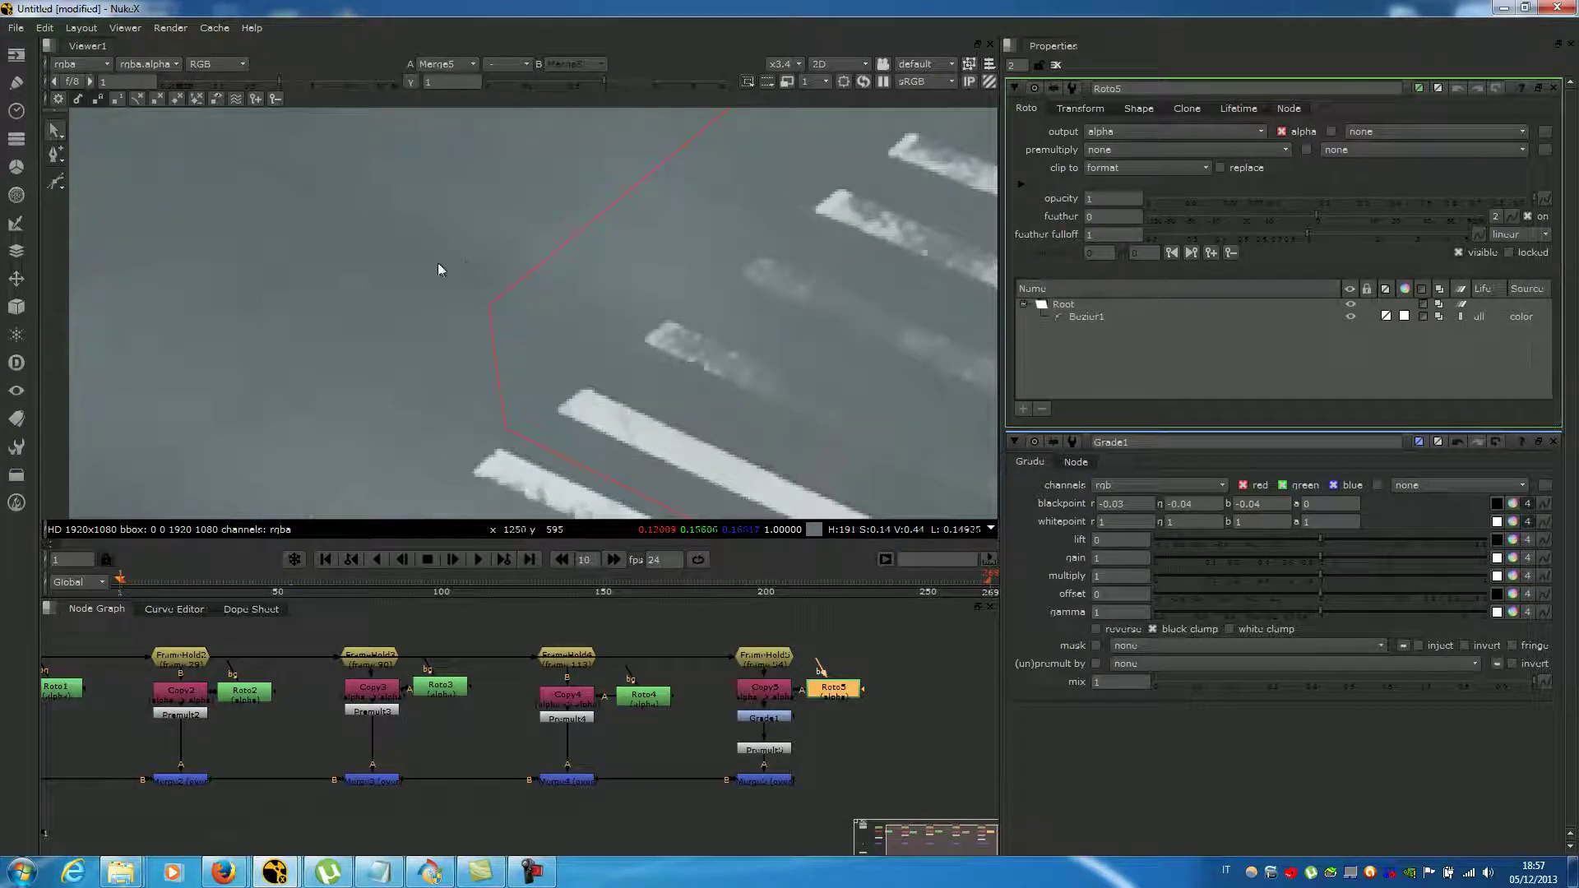
scroll(692, 397, "down", 5)
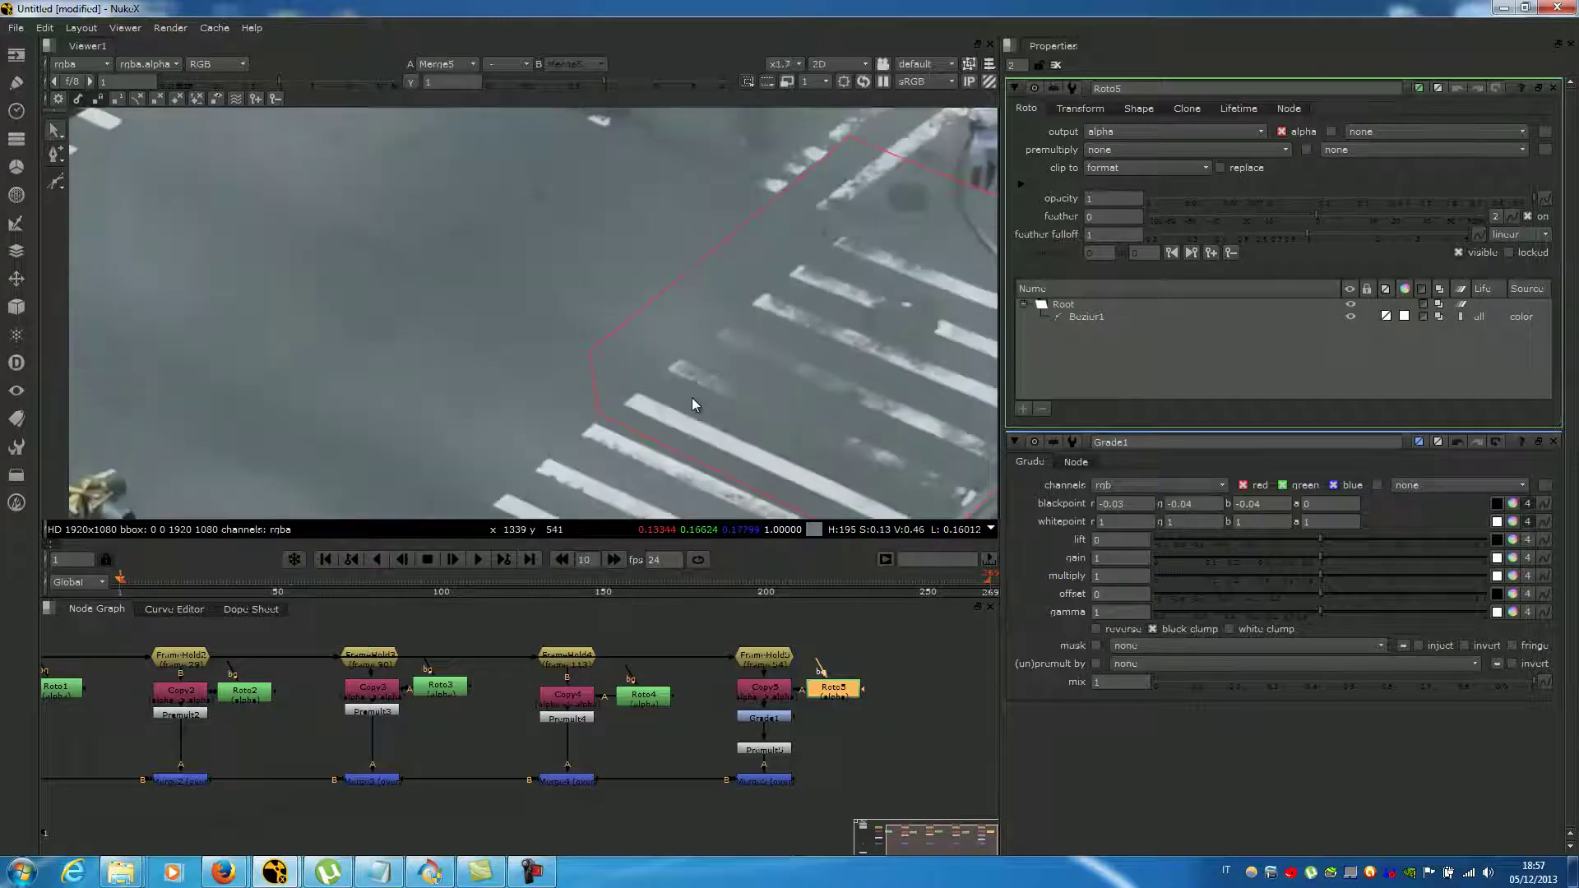
middle_click_drag(585, 398, 676, 313)
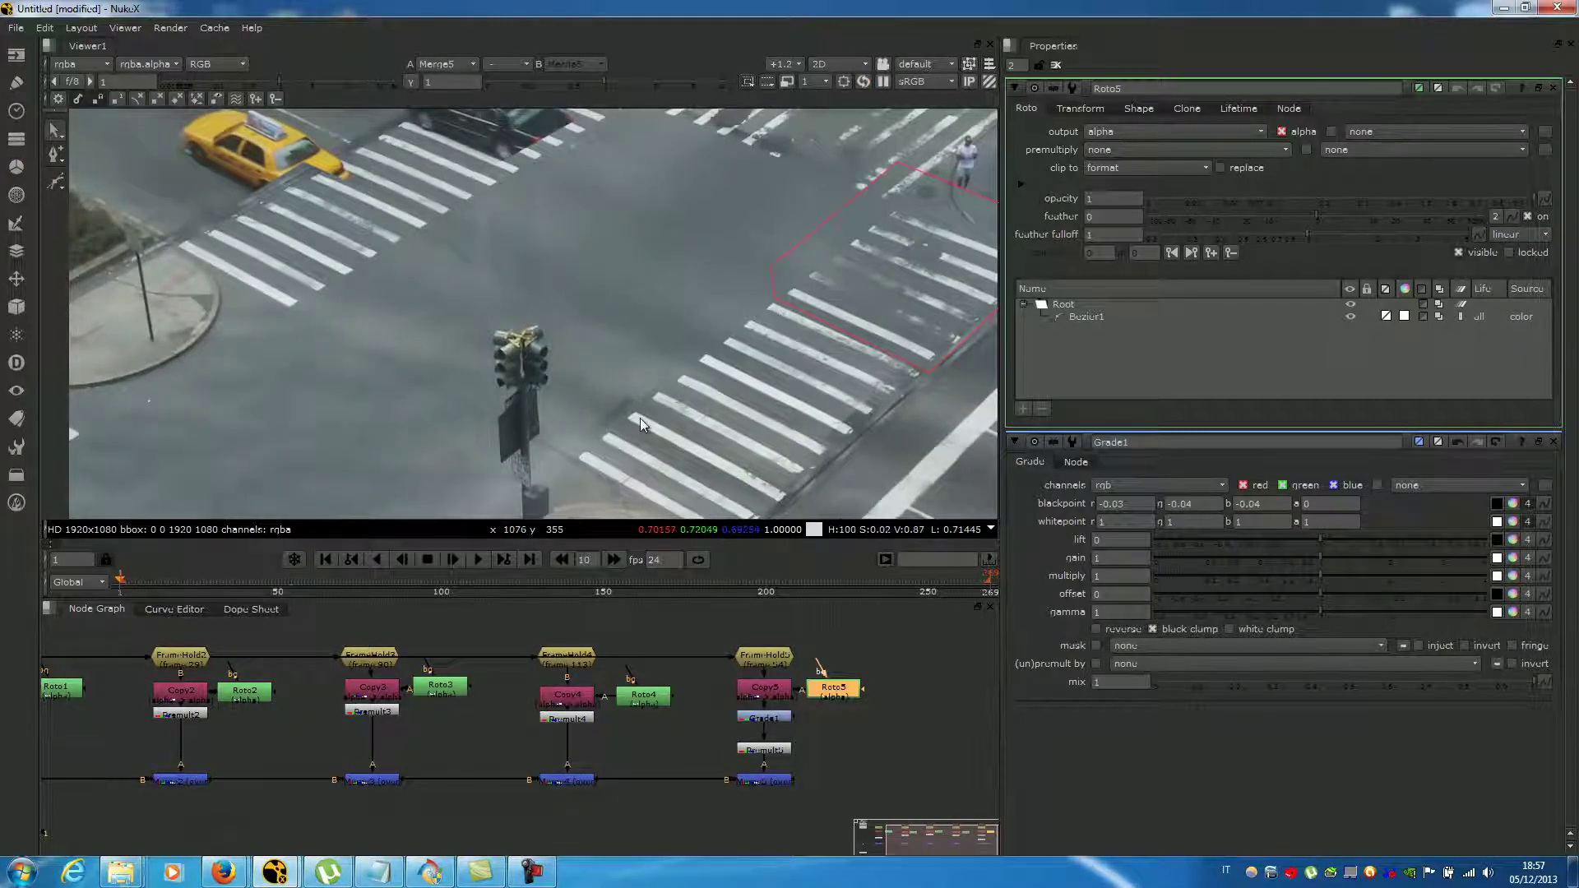
- Open Roto2 for the seam beside the traffic light, insert a Blur node between Roto2 and Copy2, and place Roto2 above it
scroll(640, 417, "up", 2)
scroll(594, 433, "up", 3)
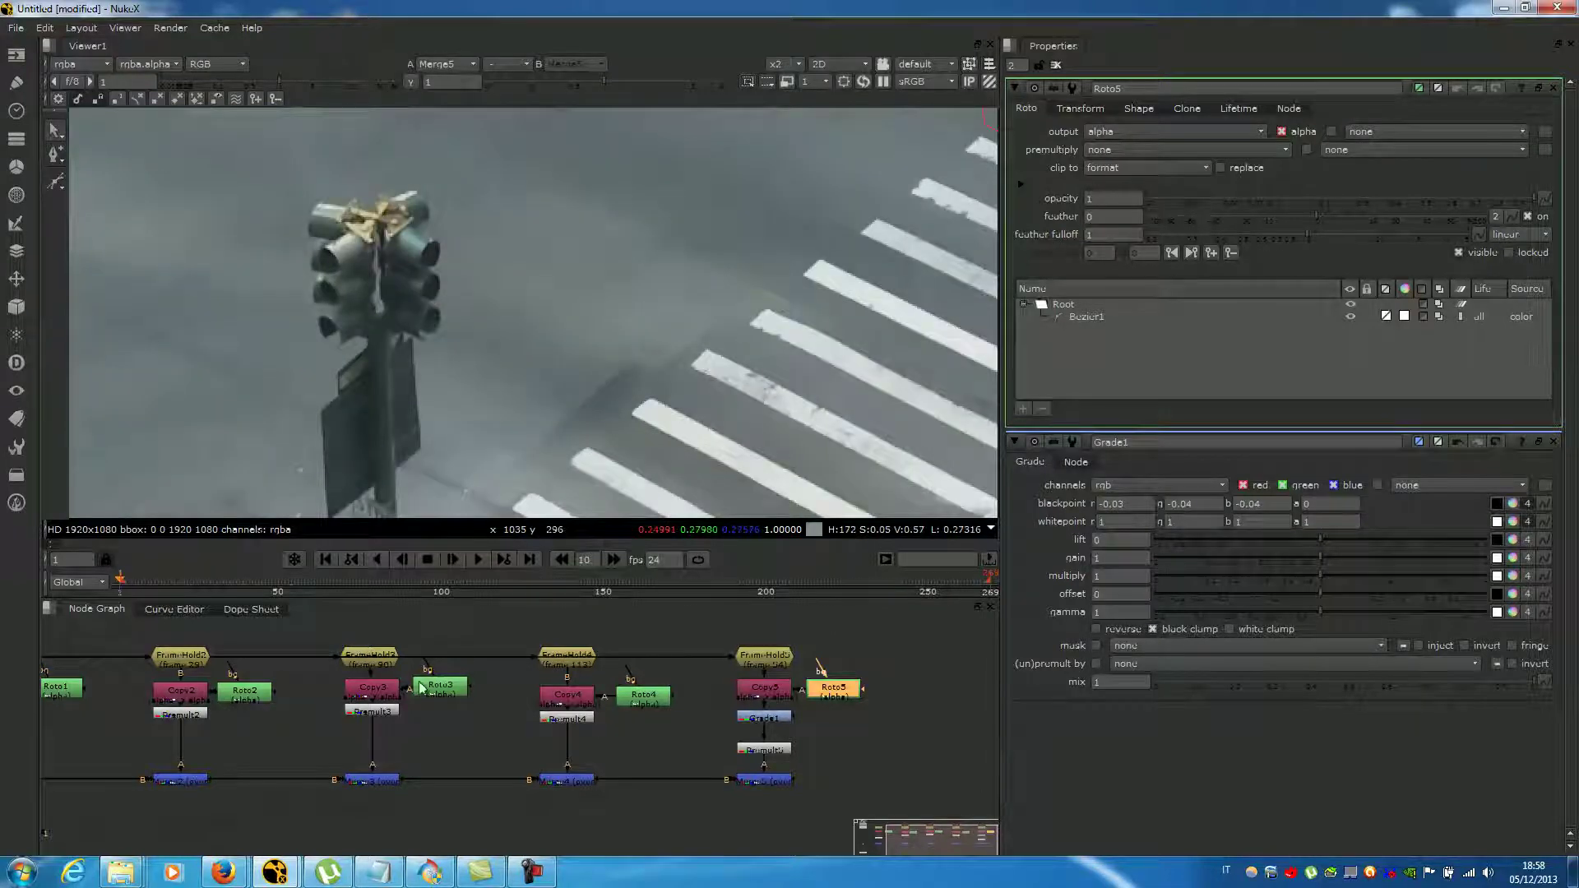
double_click(261, 704)
left_click(308, 726)
middle_click_drag(620, 433, 699, 366)
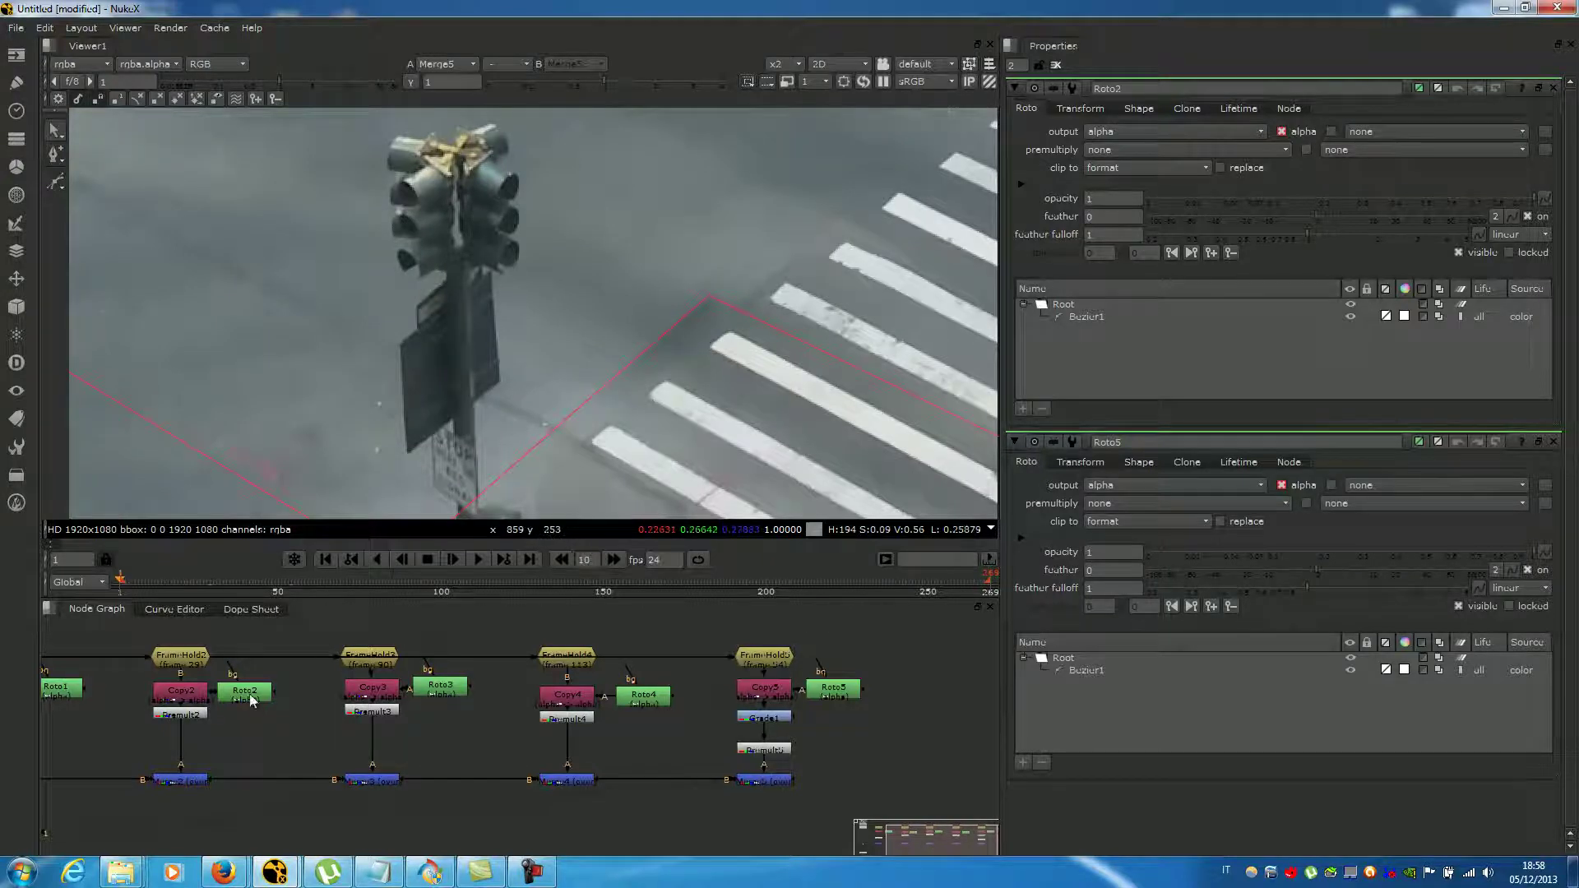
left_click_drag(251, 700, 302, 700)
key("b")
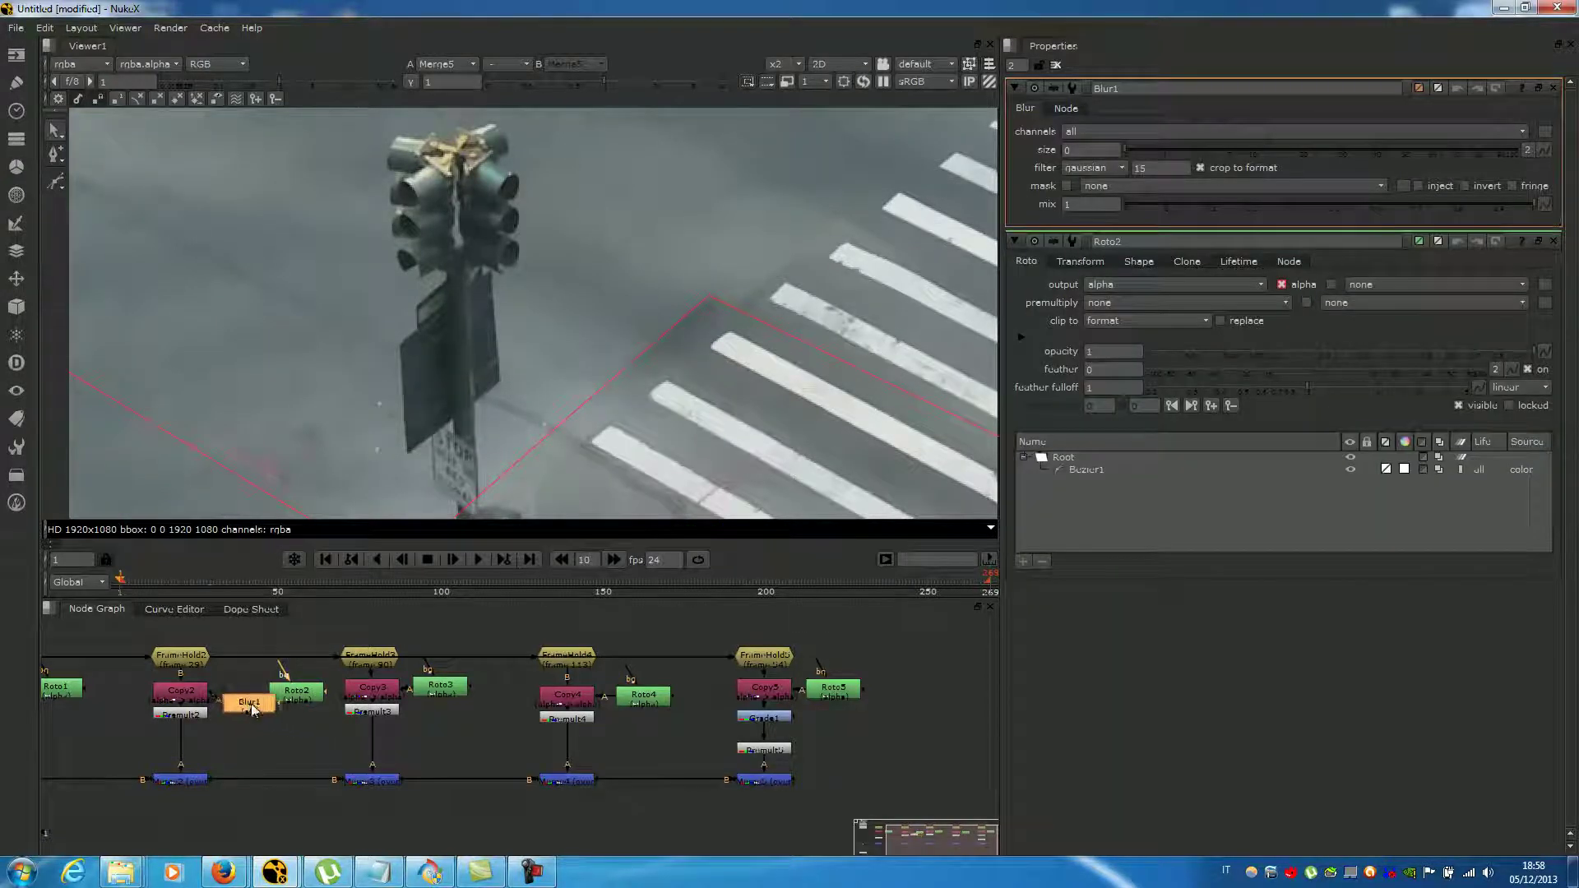
left_click_drag(306, 700, 253, 641)
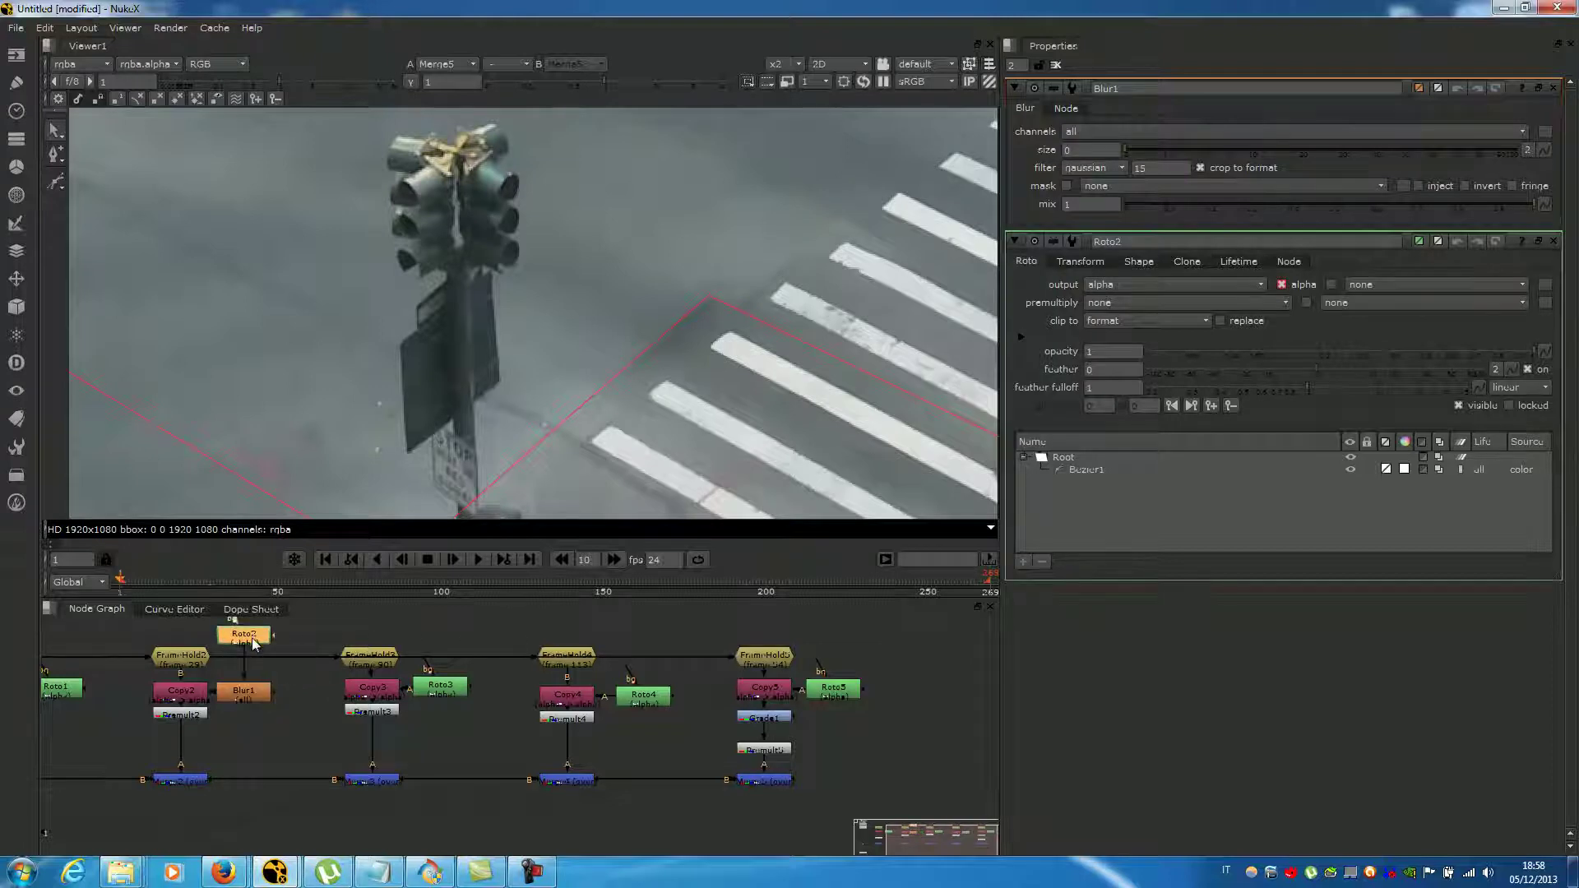
left_click(319, 719)
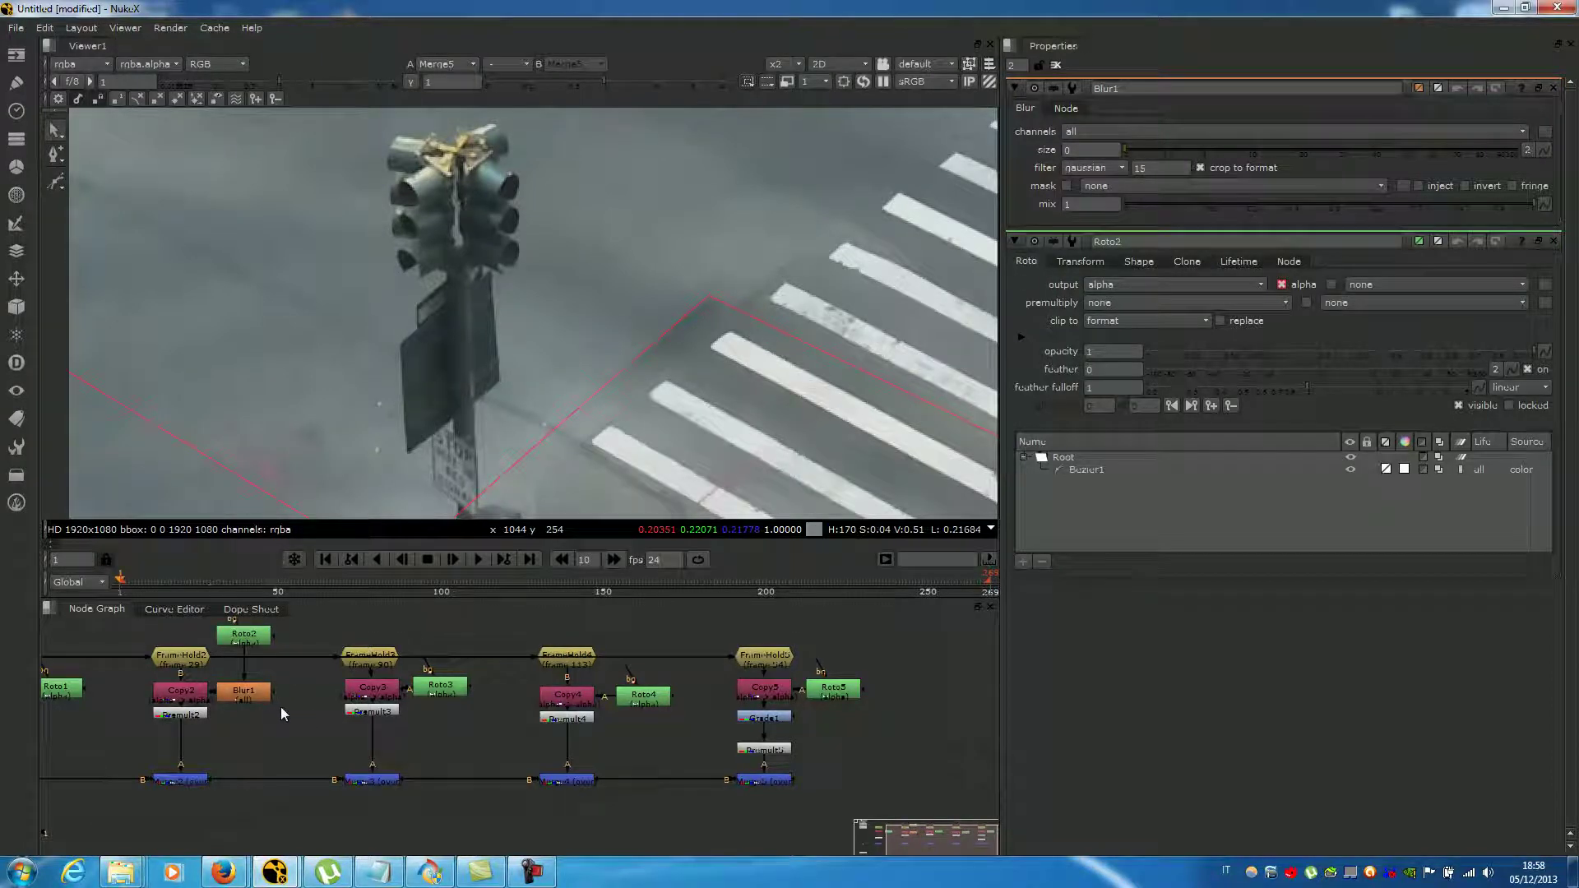
- Hide the viewer overlay, set Blur1's size to 12.8, and check the softened seam in a wider view
left_click(246, 696)
key("o")
left_click(1143, 150)
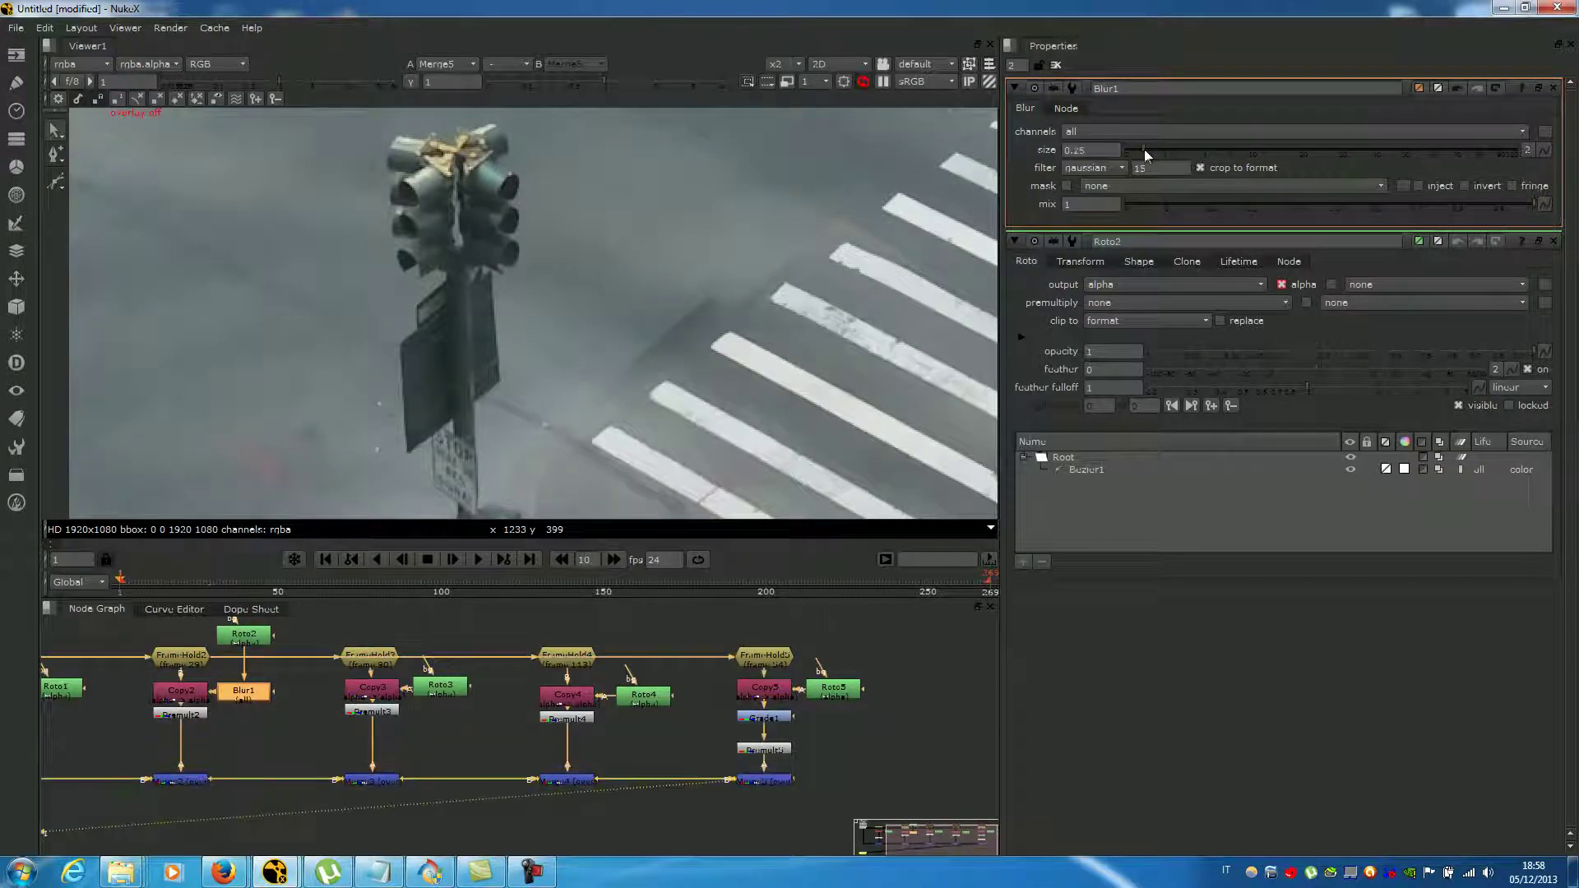
left_click(1193, 148)
left_click(1264, 153)
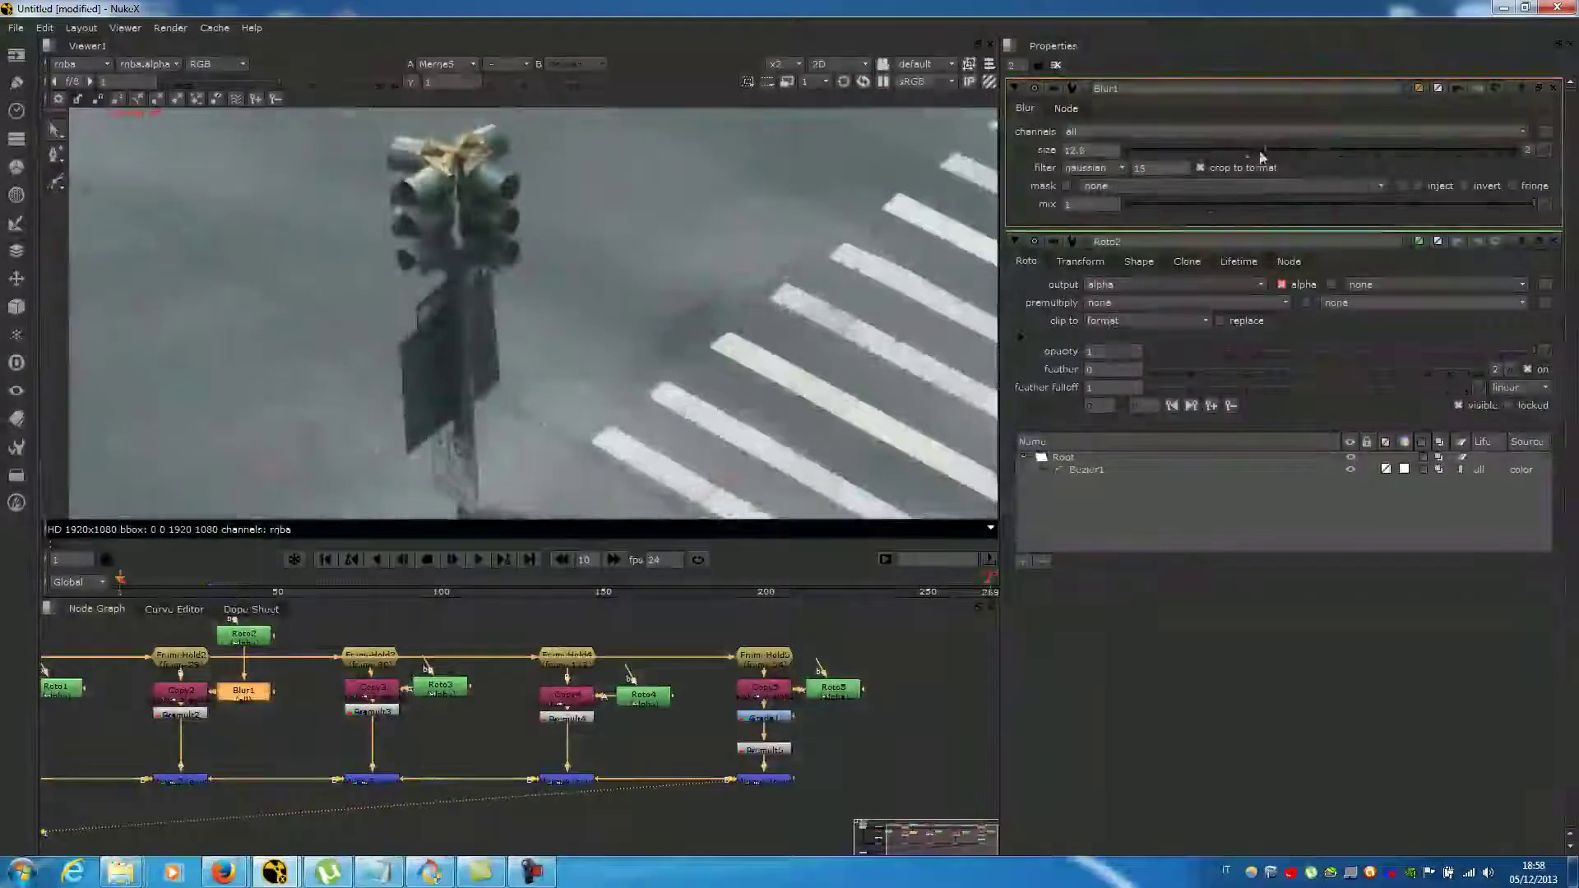
scroll(778, 307, "down", 1)
scroll(778, 311, "down", 3)
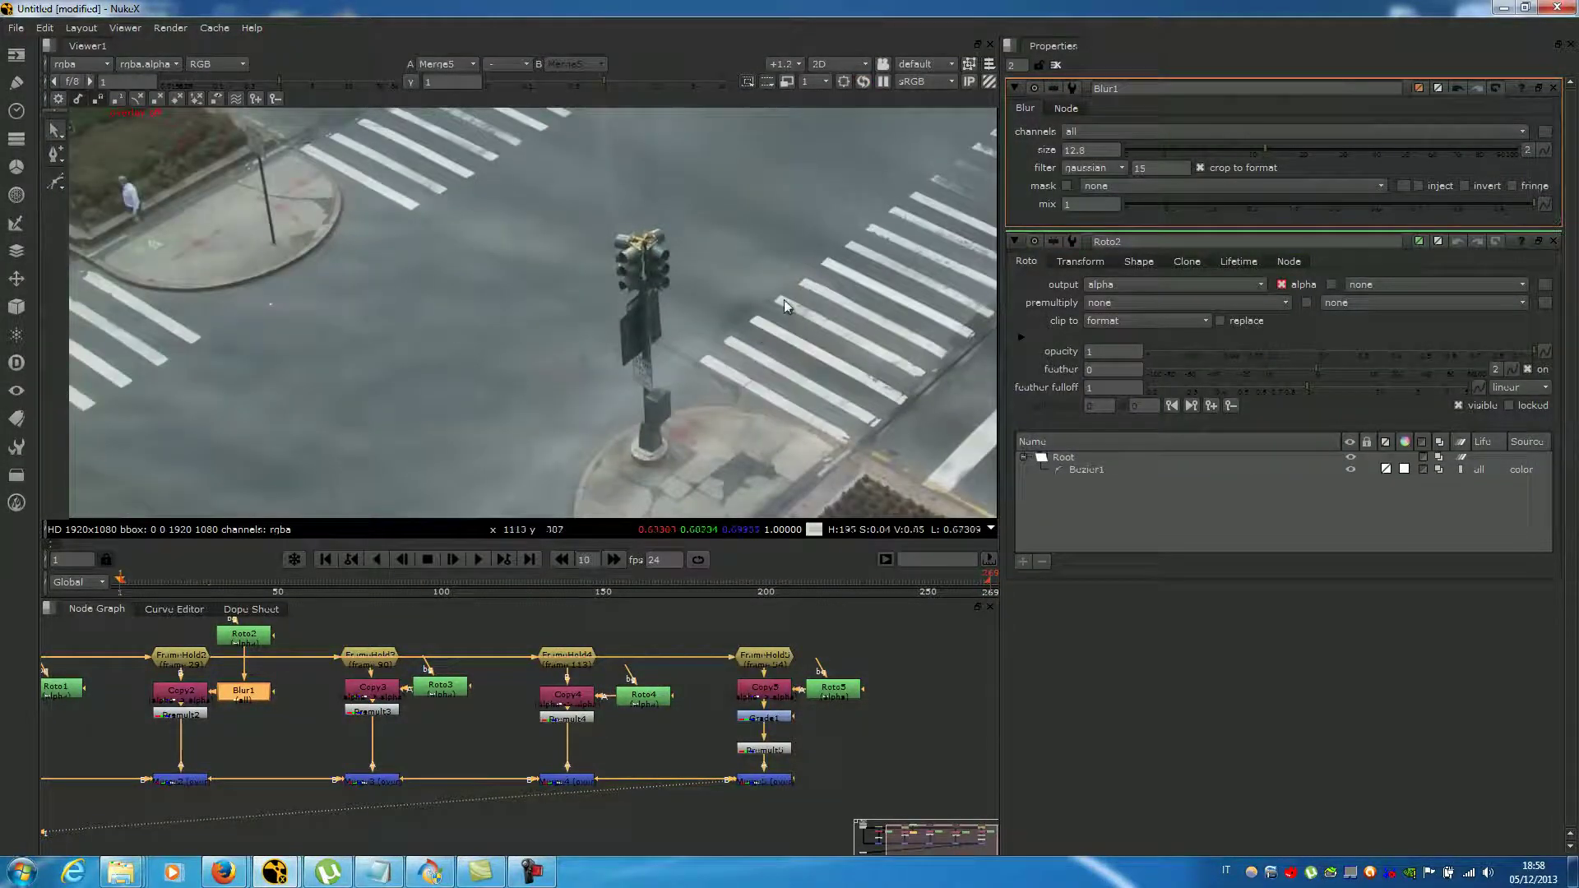
- Raise Blur1's size to 21.2 and check the softened patch seam beside the traffic light in close and wide views
left_click_drag(1271, 153, 1306, 150)
scroll(733, 341, "up", 2)
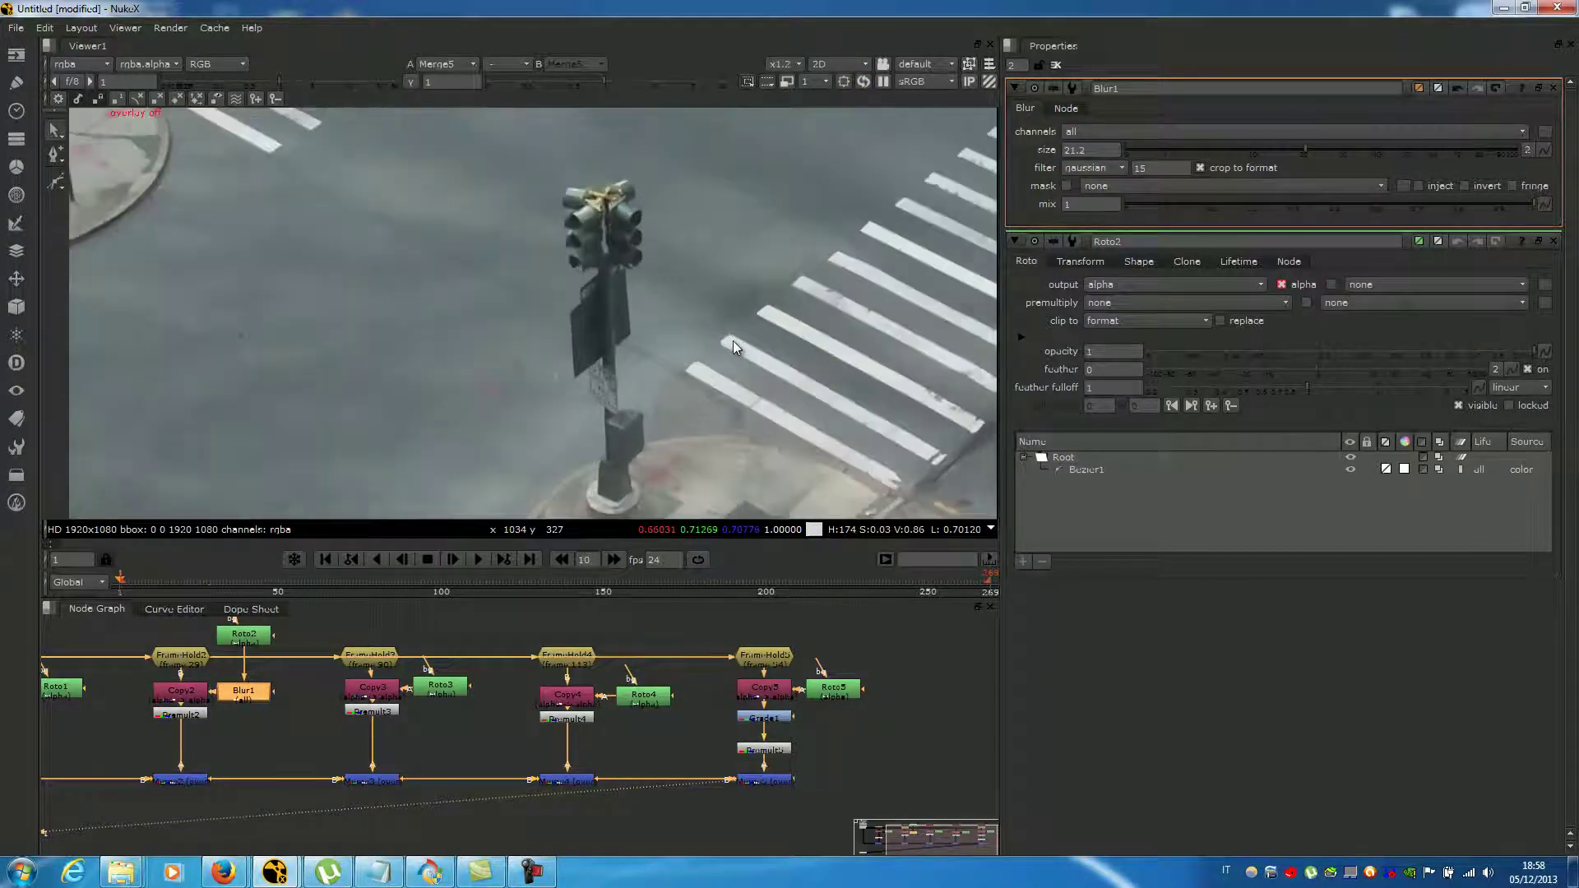
scroll(733, 340, "down", 1)
scroll(728, 320, "up", 3)
scroll(740, 346, "down", 4)
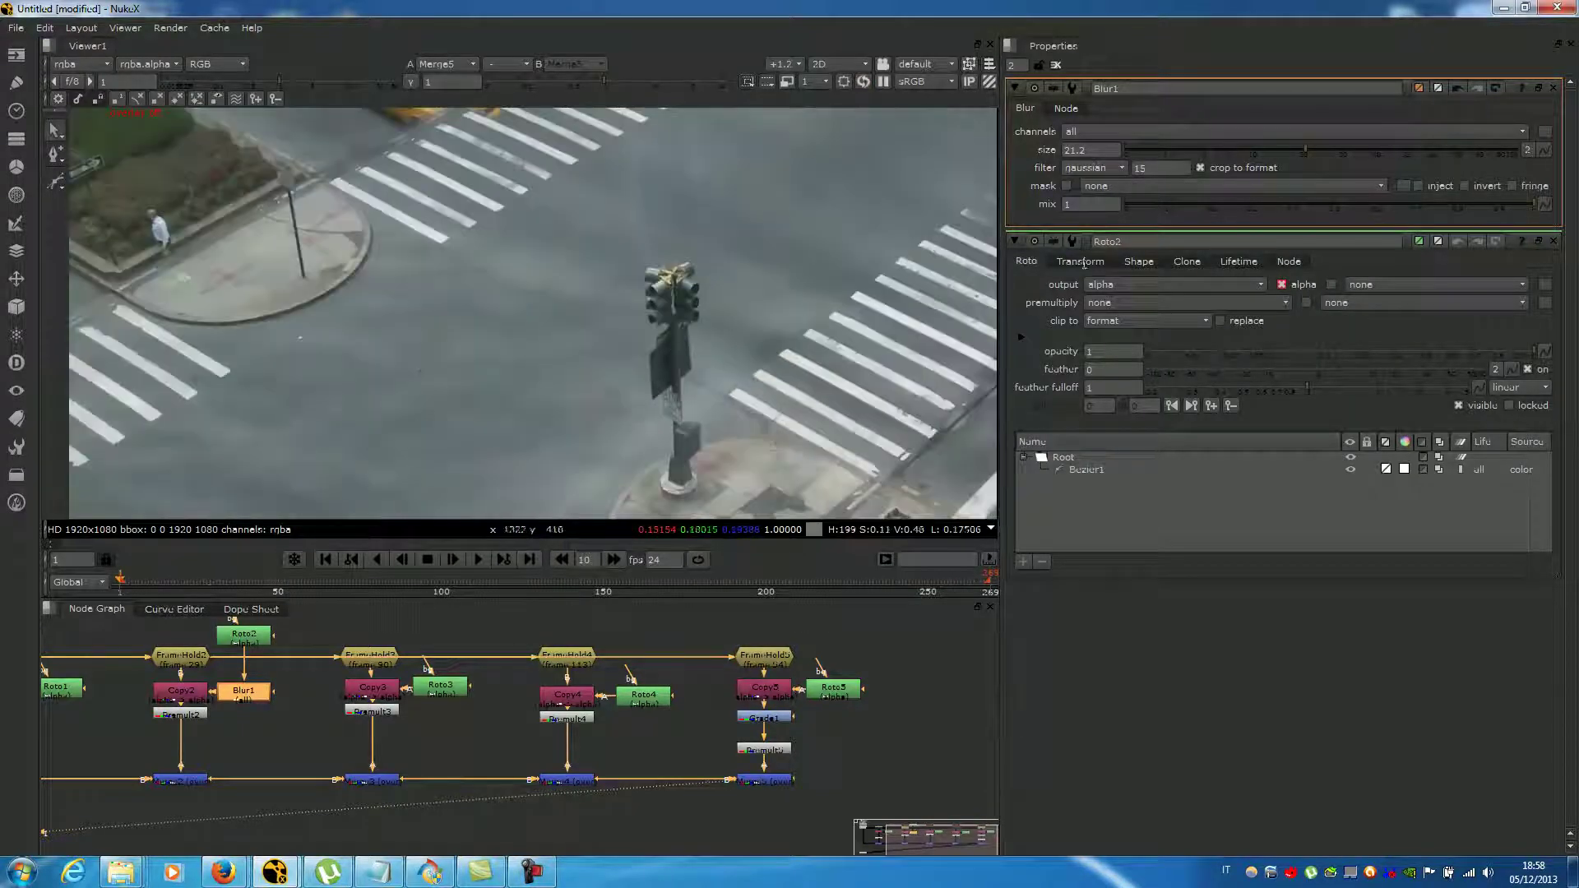
- Set Blur1's size to 0 and check the unblurred patch edge across the whole intersection
left_click_drag(1226, 151, 1085, 149)
scroll(753, 240, "down", 2)
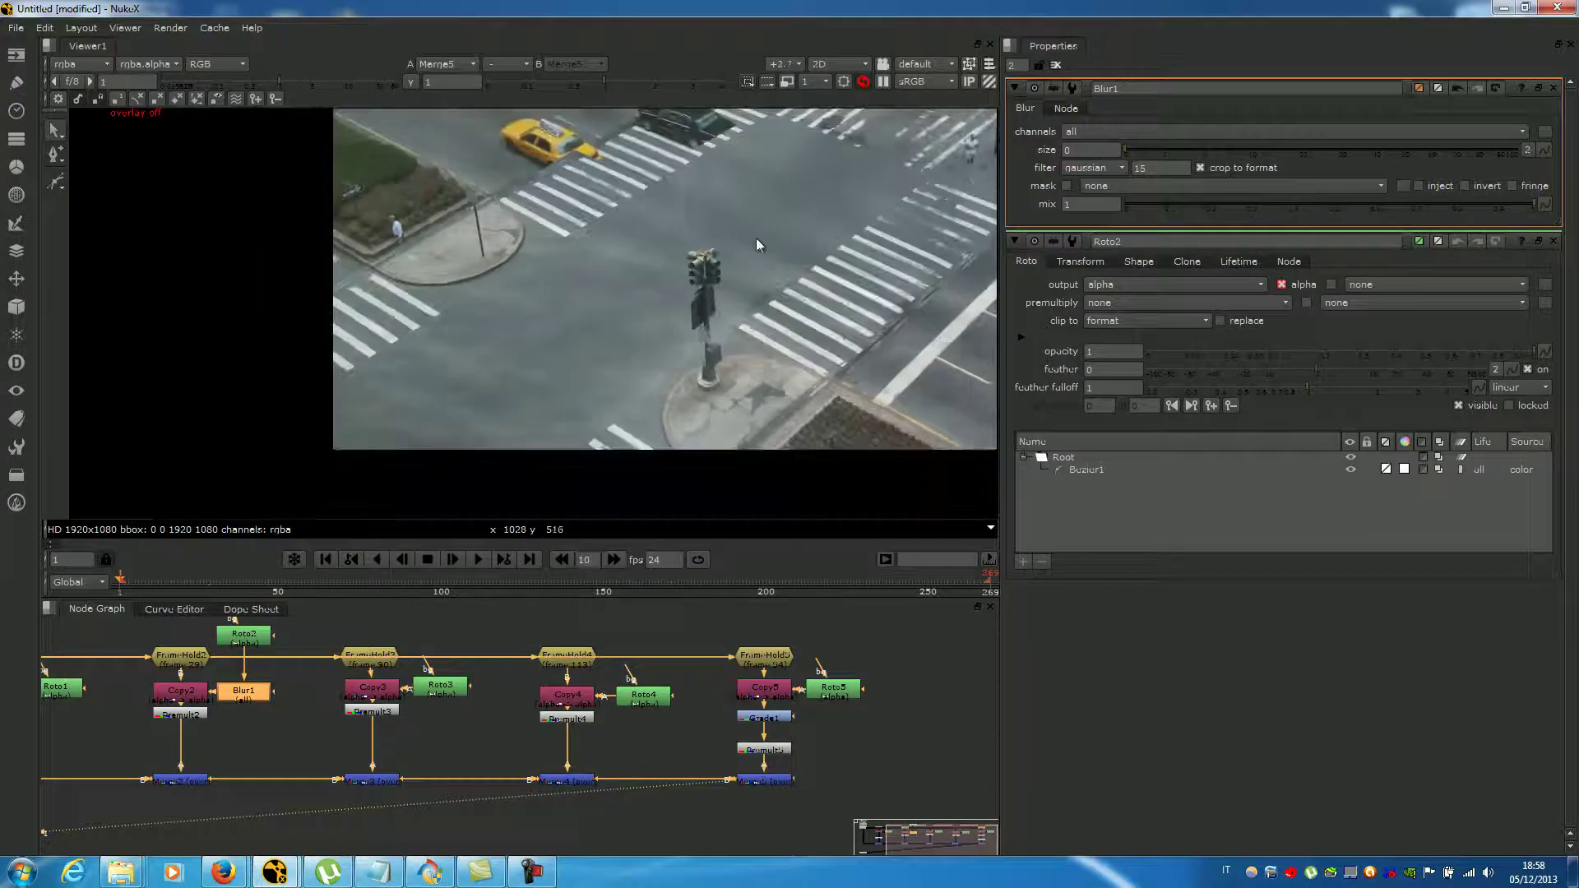
middle_click_drag(821, 235, 755, 311)
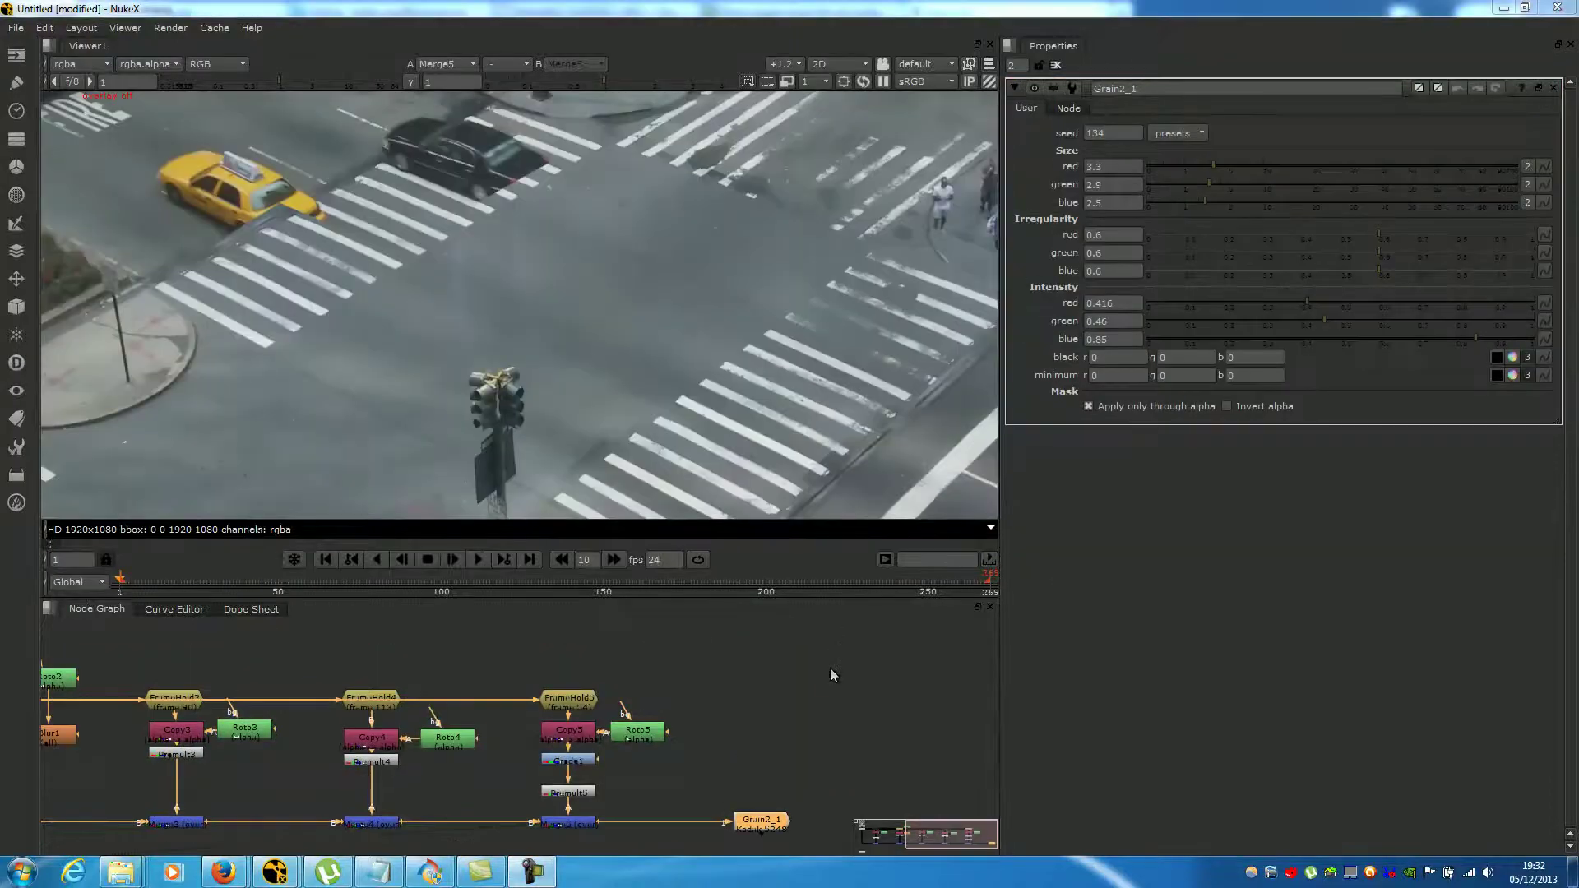
- Examine the road and crosswalk patches up close, along with the Grain2_1 node placed after Merge5
middle_click_drag(806, 730, 790, 684)
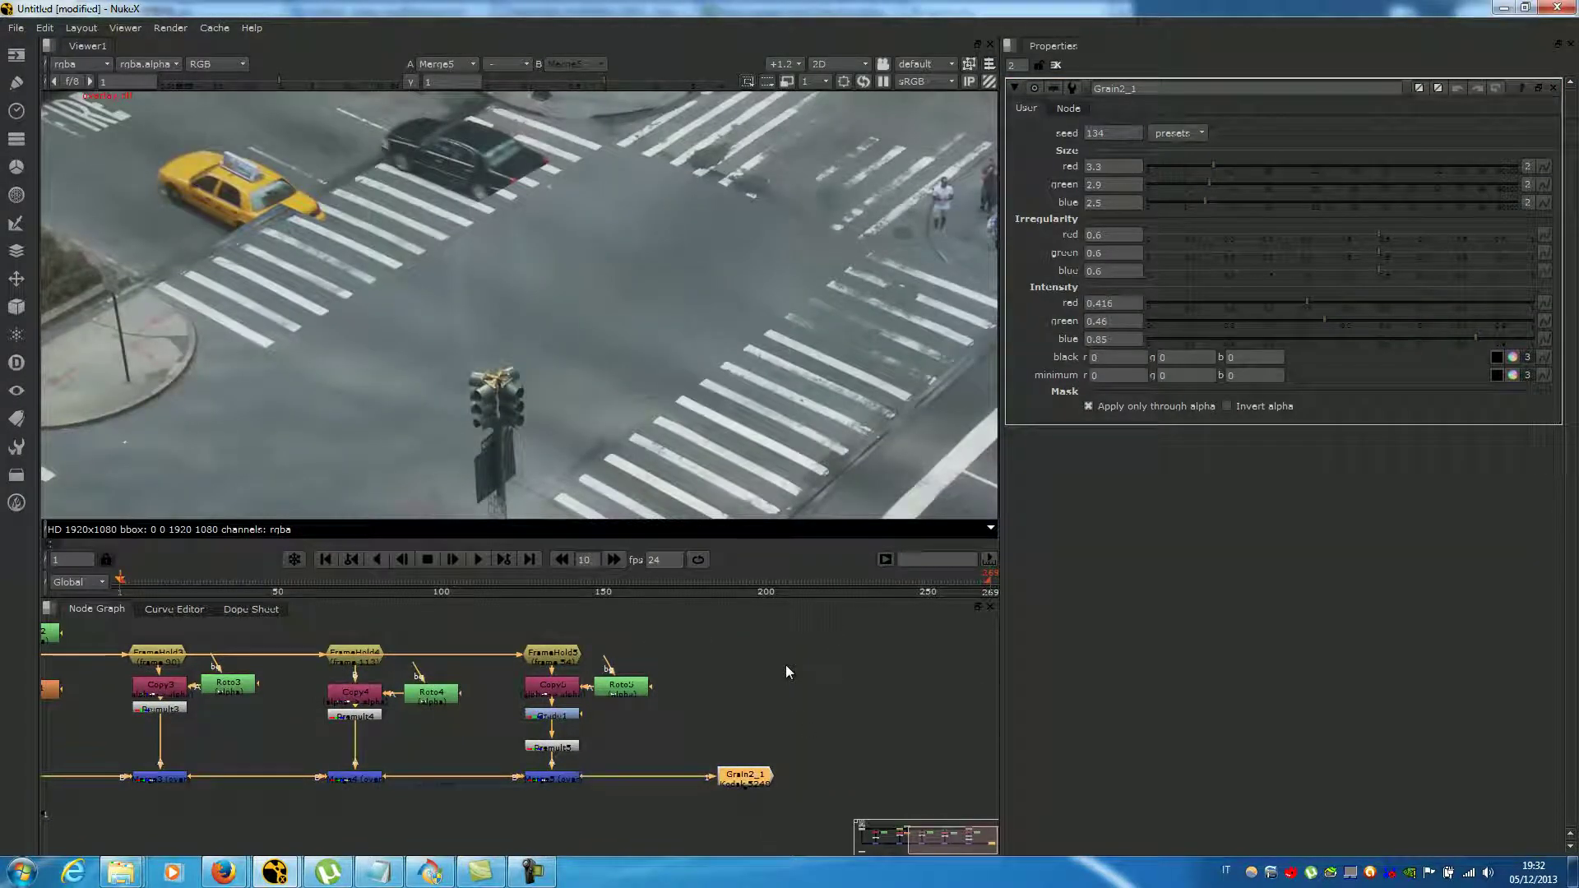
scroll(874, 288, "up", 3)
middle_click_drag(872, 293, 813, 294)
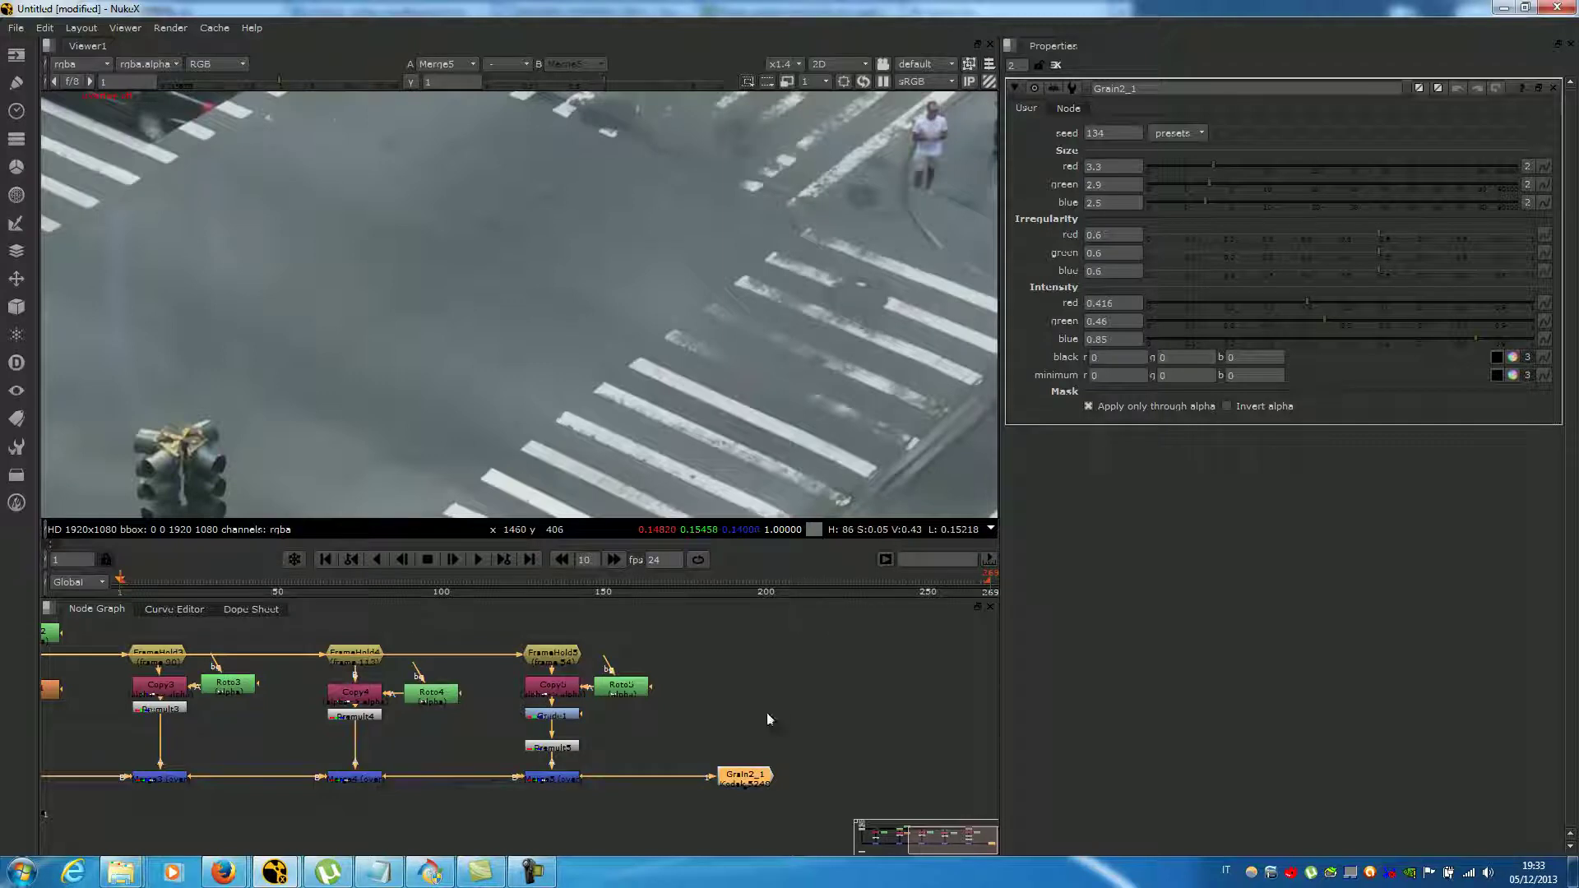
scroll(749, 780, "up", 3)
scroll(756, 783, "up", 2)
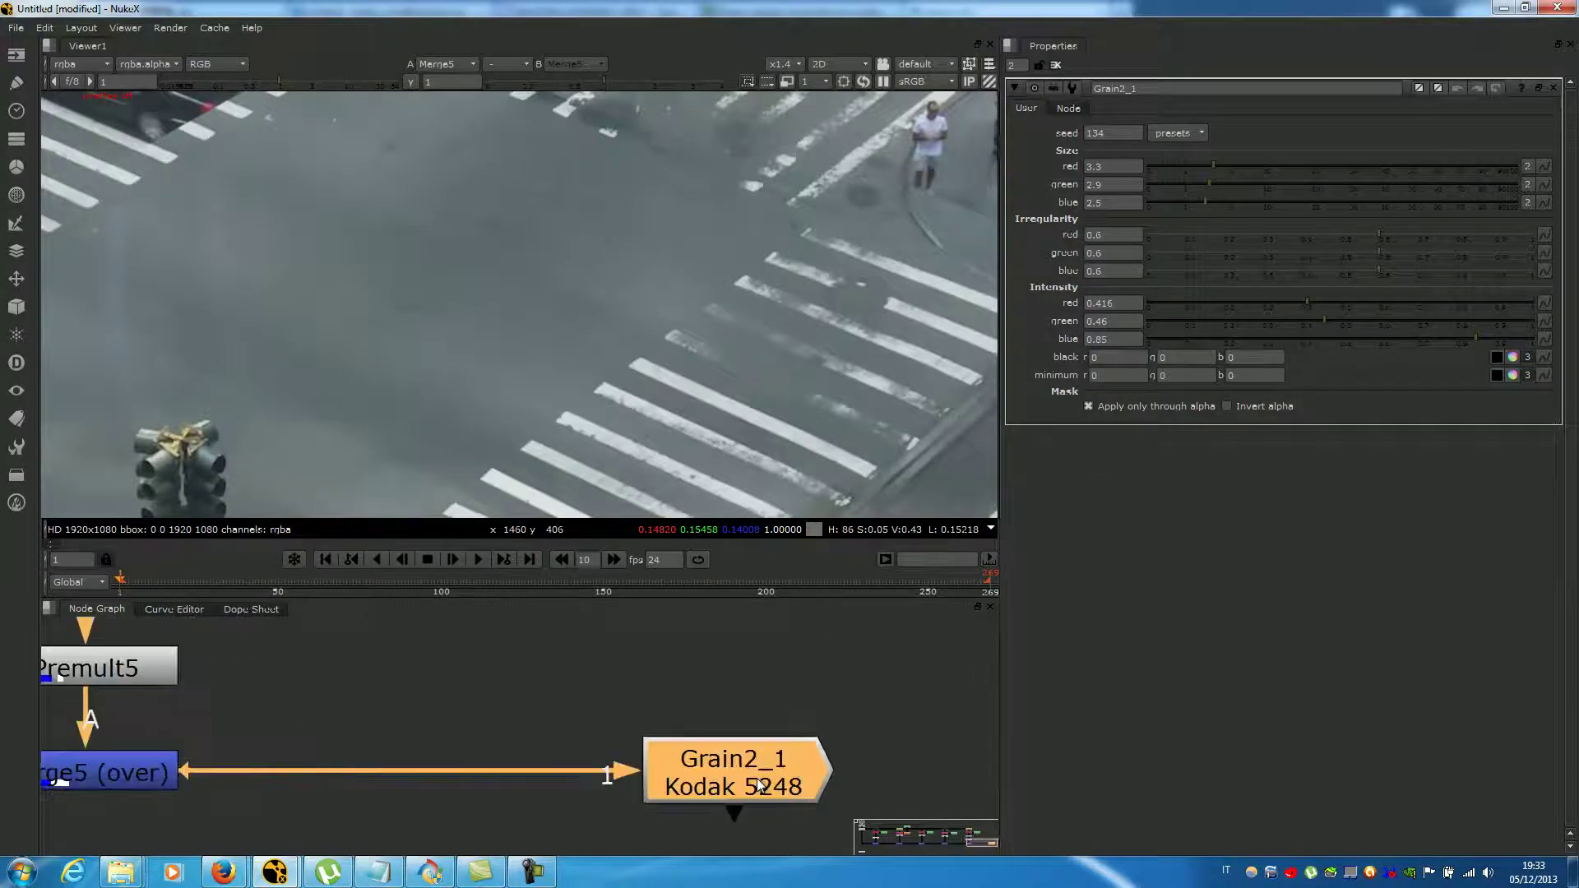
scroll(758, 704, "down", 5)
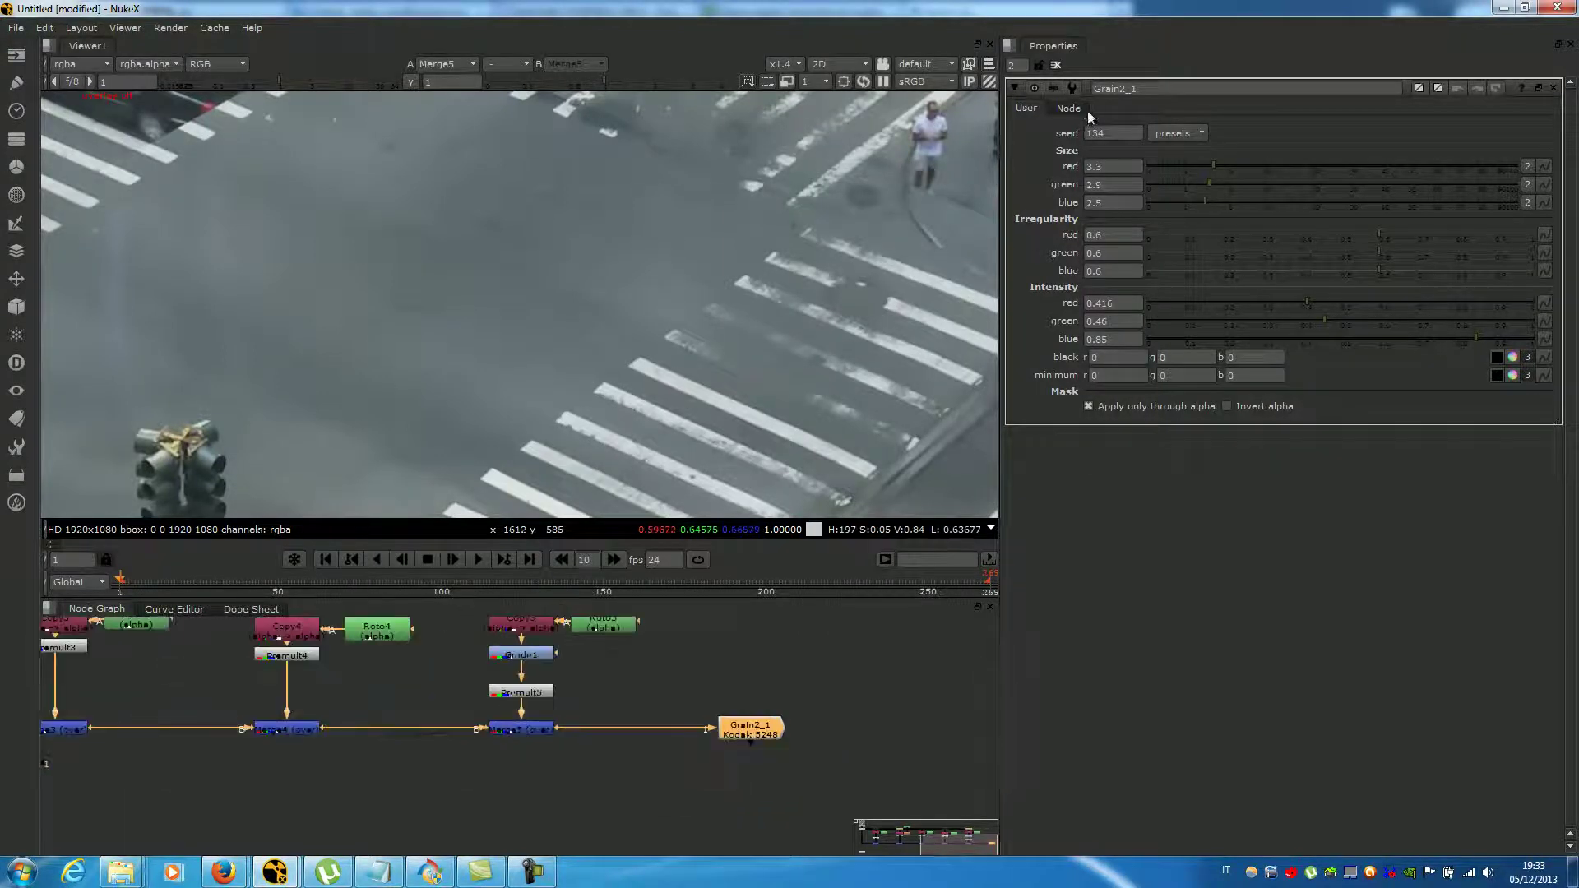
- Show Grain2_1's output in the viewer and shift the node slightly farther from Merge5
key("1")
left_click(768, 744)
scroll(708, 284, "up", 3)
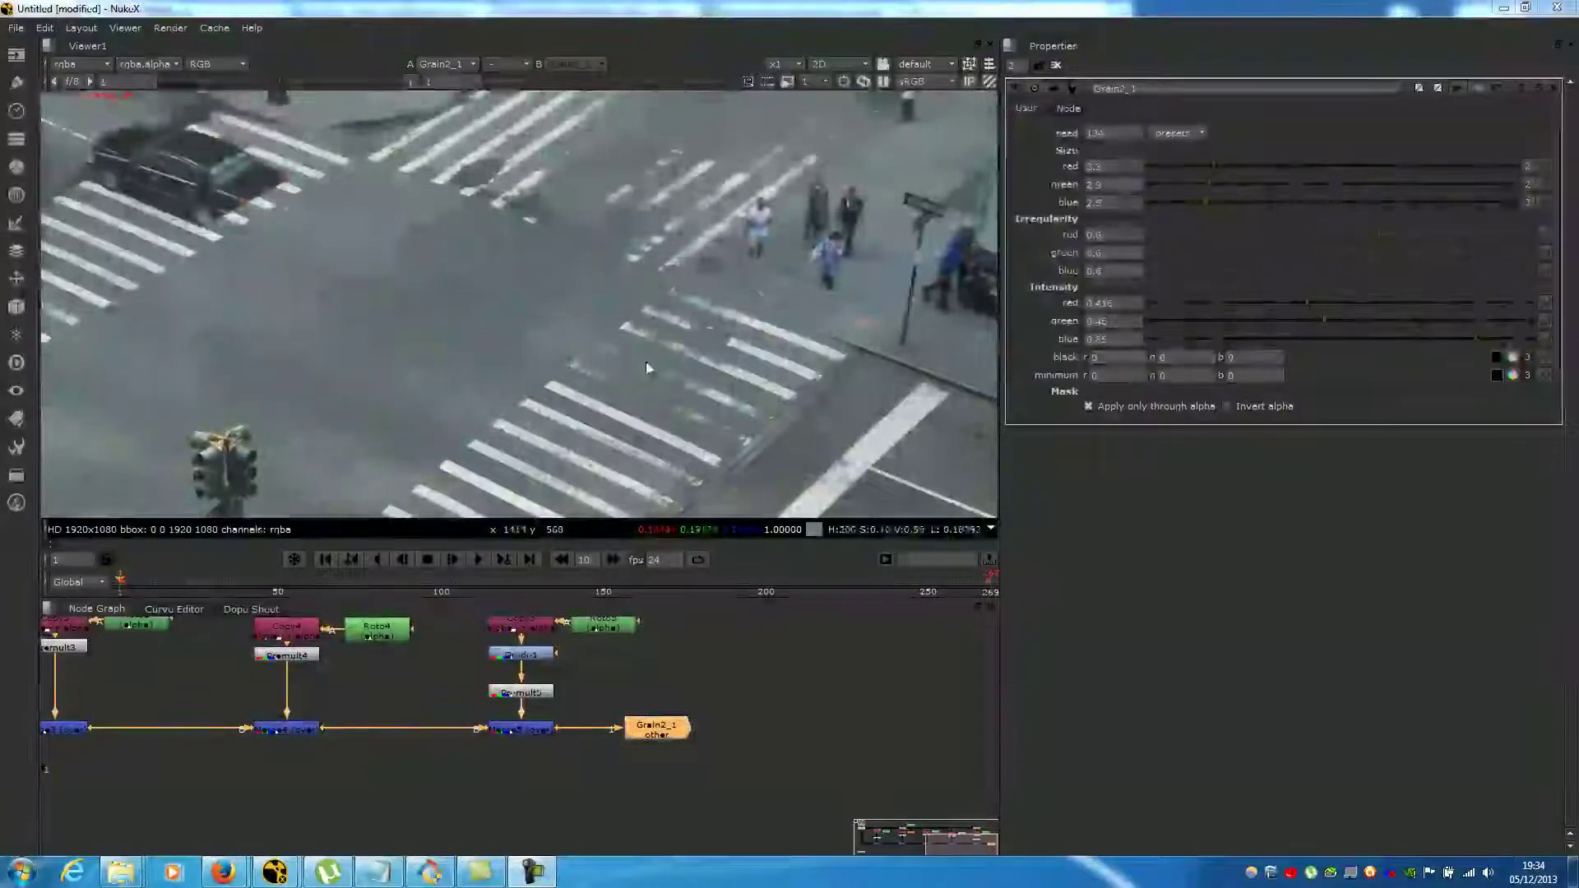
left_click_drag(664, 737, 698, 738)
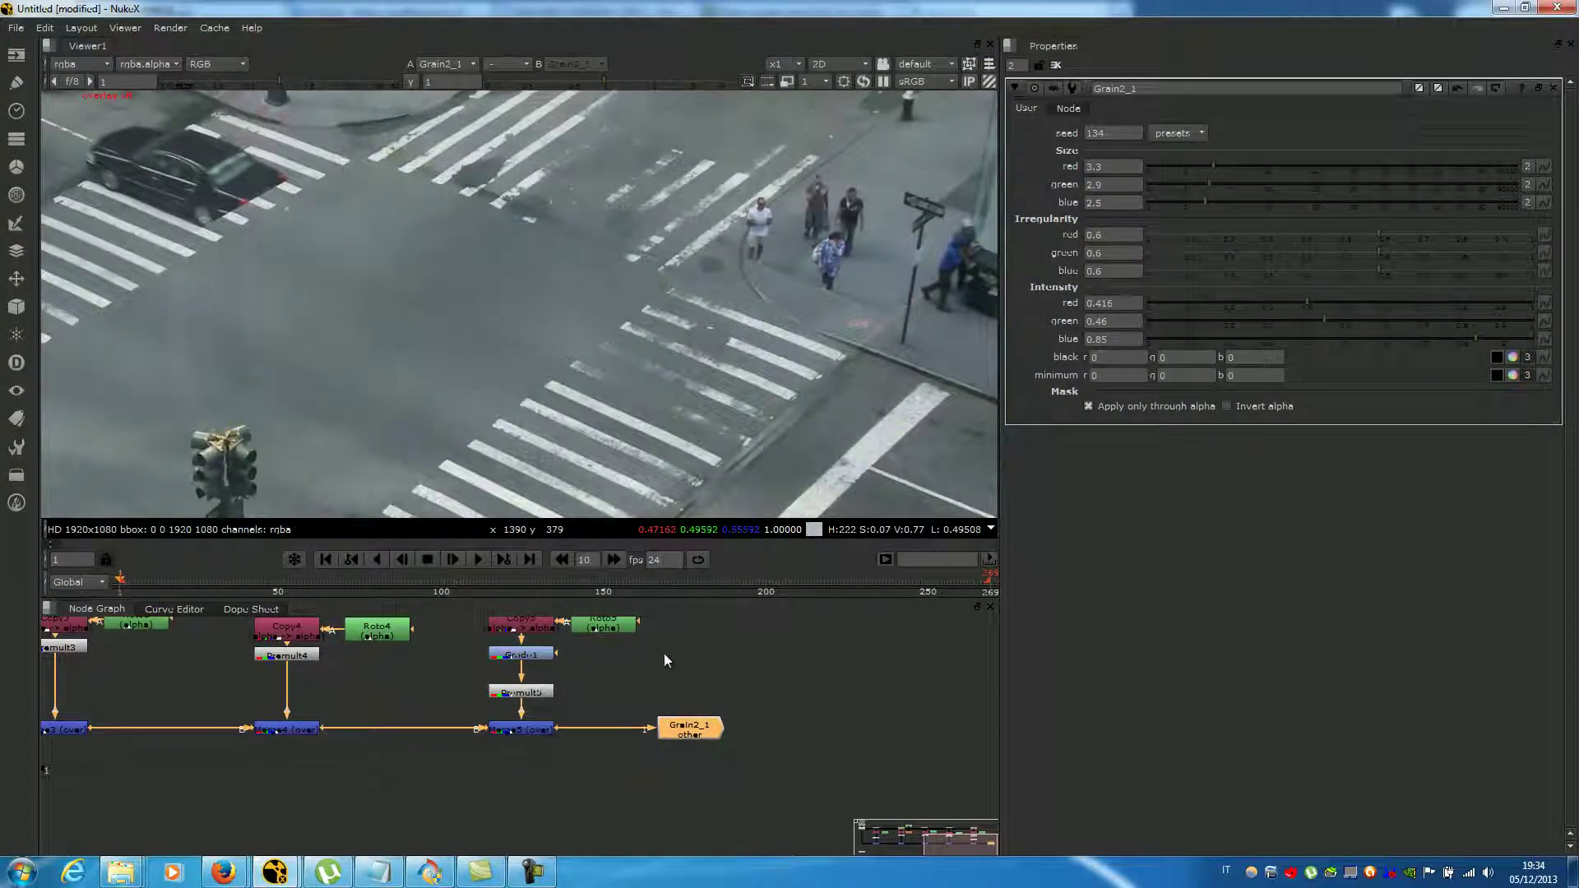
- Show the original Read1 footage in the viewer and inspect its native grain on the far crosswalk
middle_click_drag(663, 653, 739, 722)
scroll(738, 723, "down", 2)
scroll(739, 722, "down", 1)
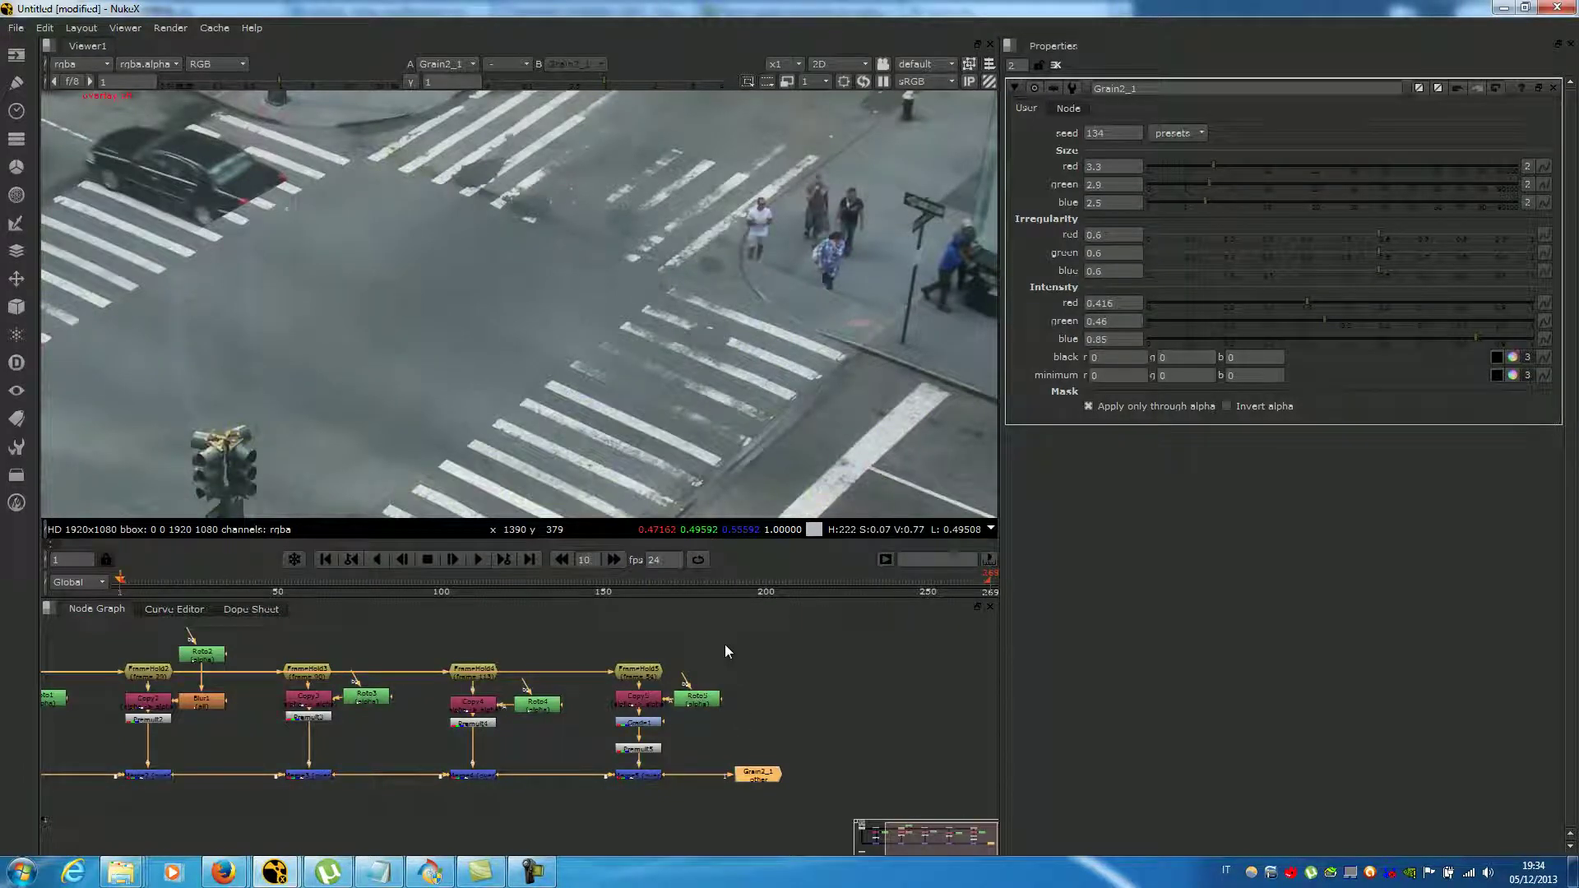
middle_click_drag(726, 652, 924, 695)
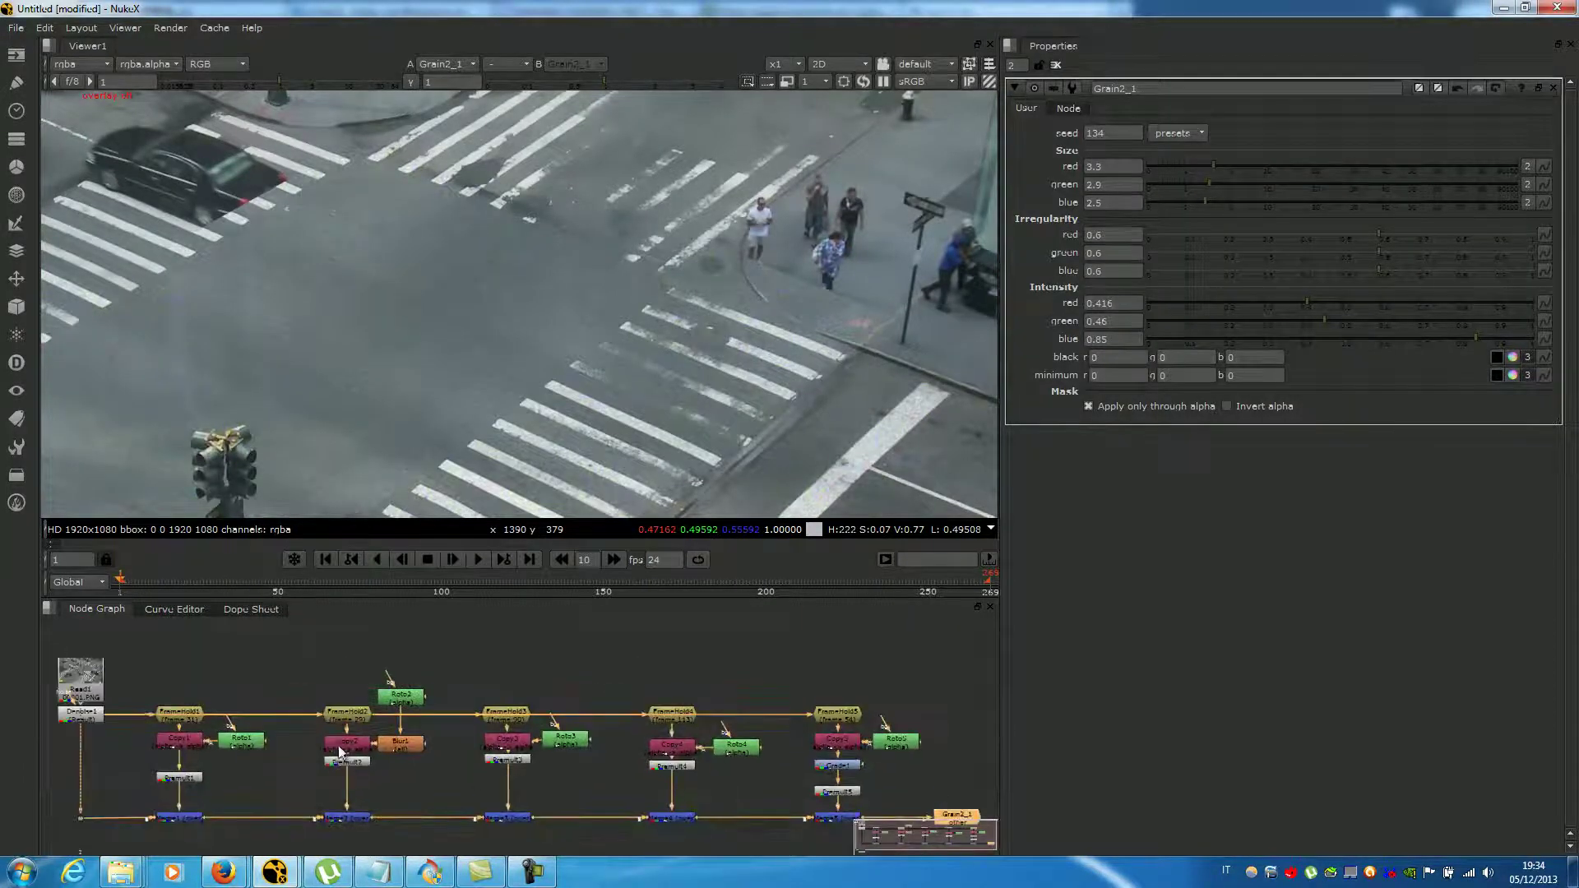
left_click(97, 689)
key("1")
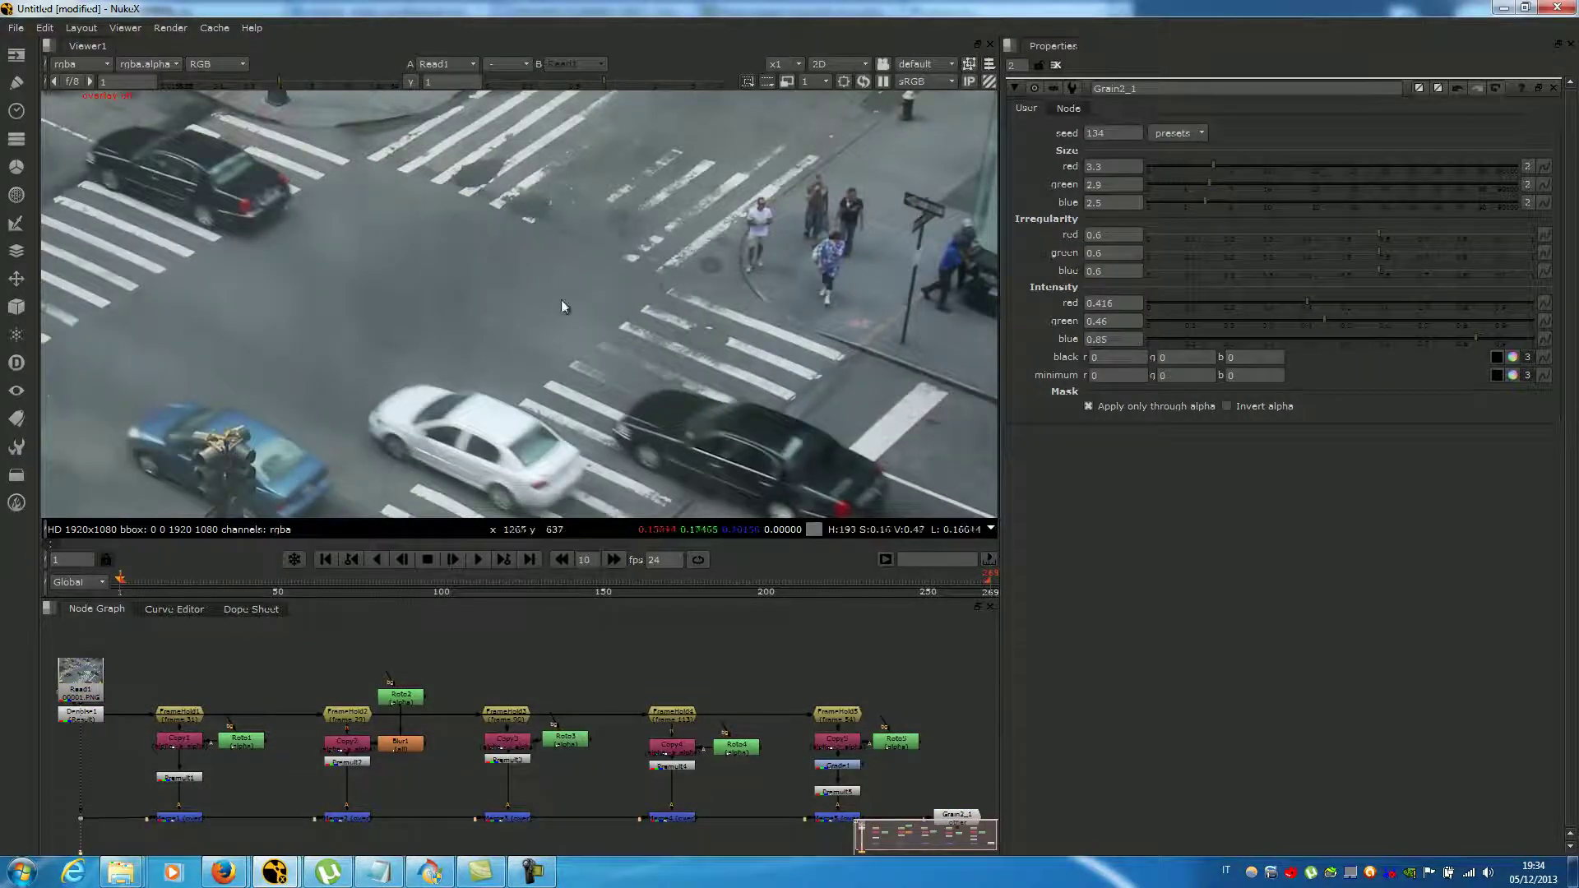
scroll(683, 206, "up", 5)
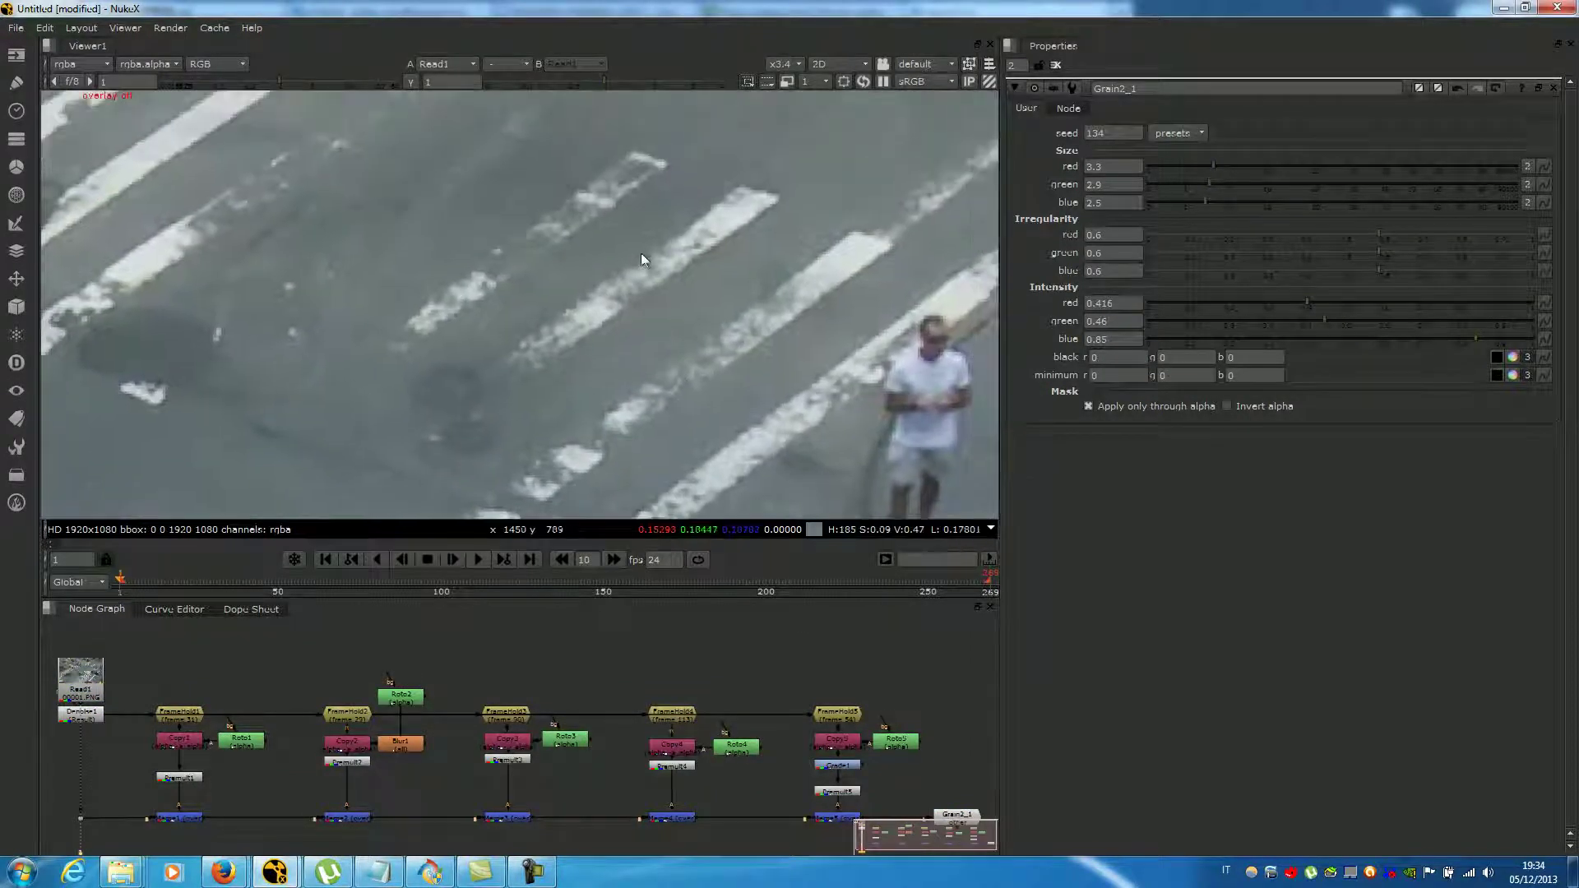
- Show Grain2_1's output again and set the viewer to wipe between it and Read1
middle_click_drag(749, 625, 675, 592)
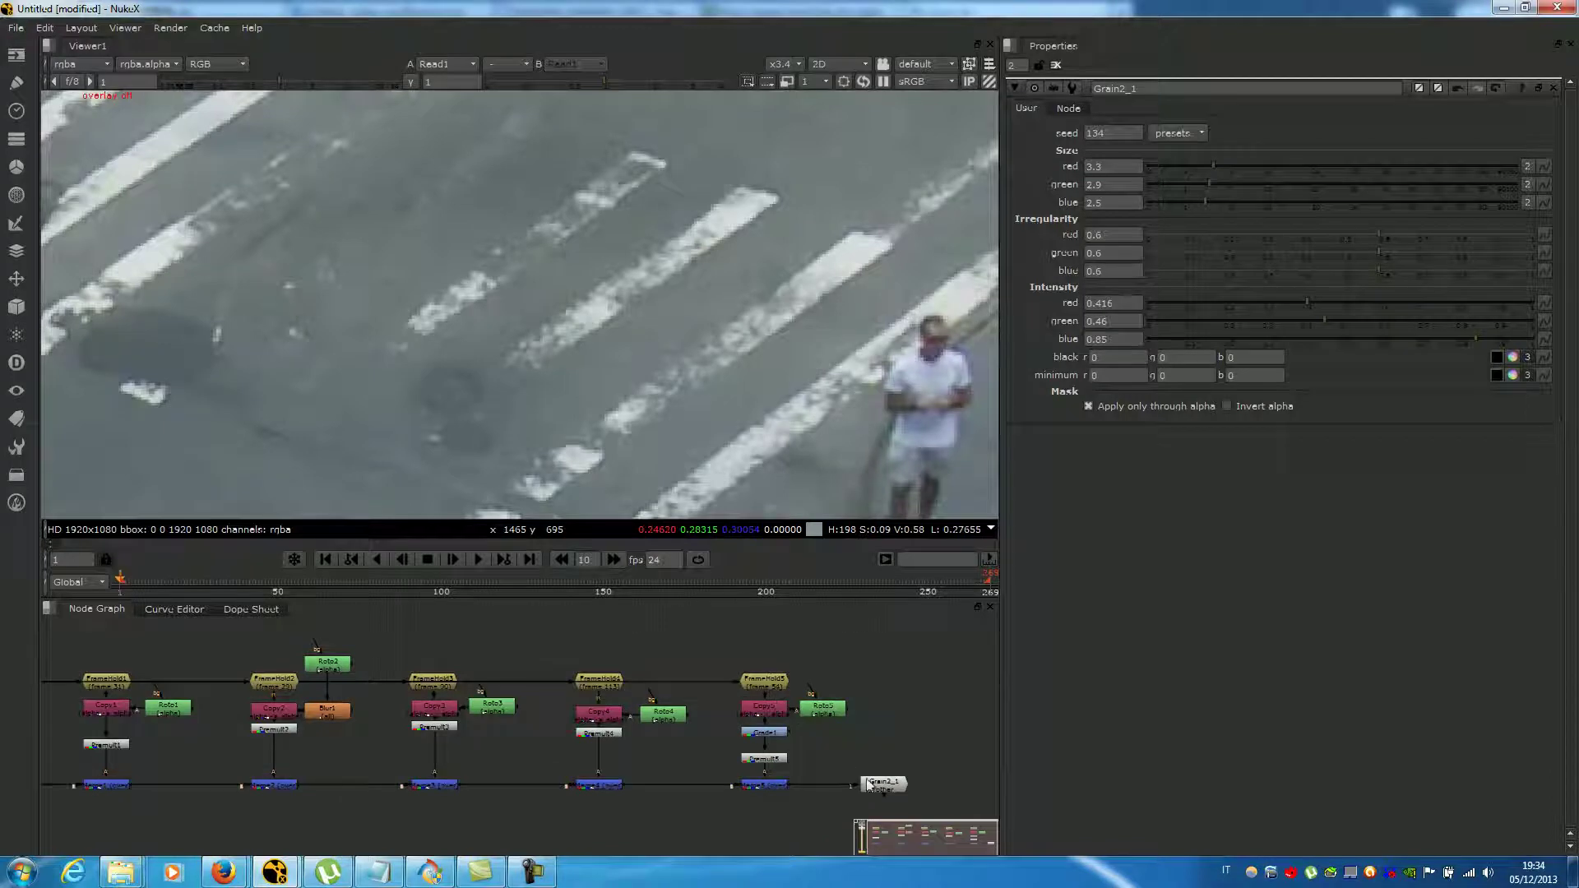
left_click(891, 786)
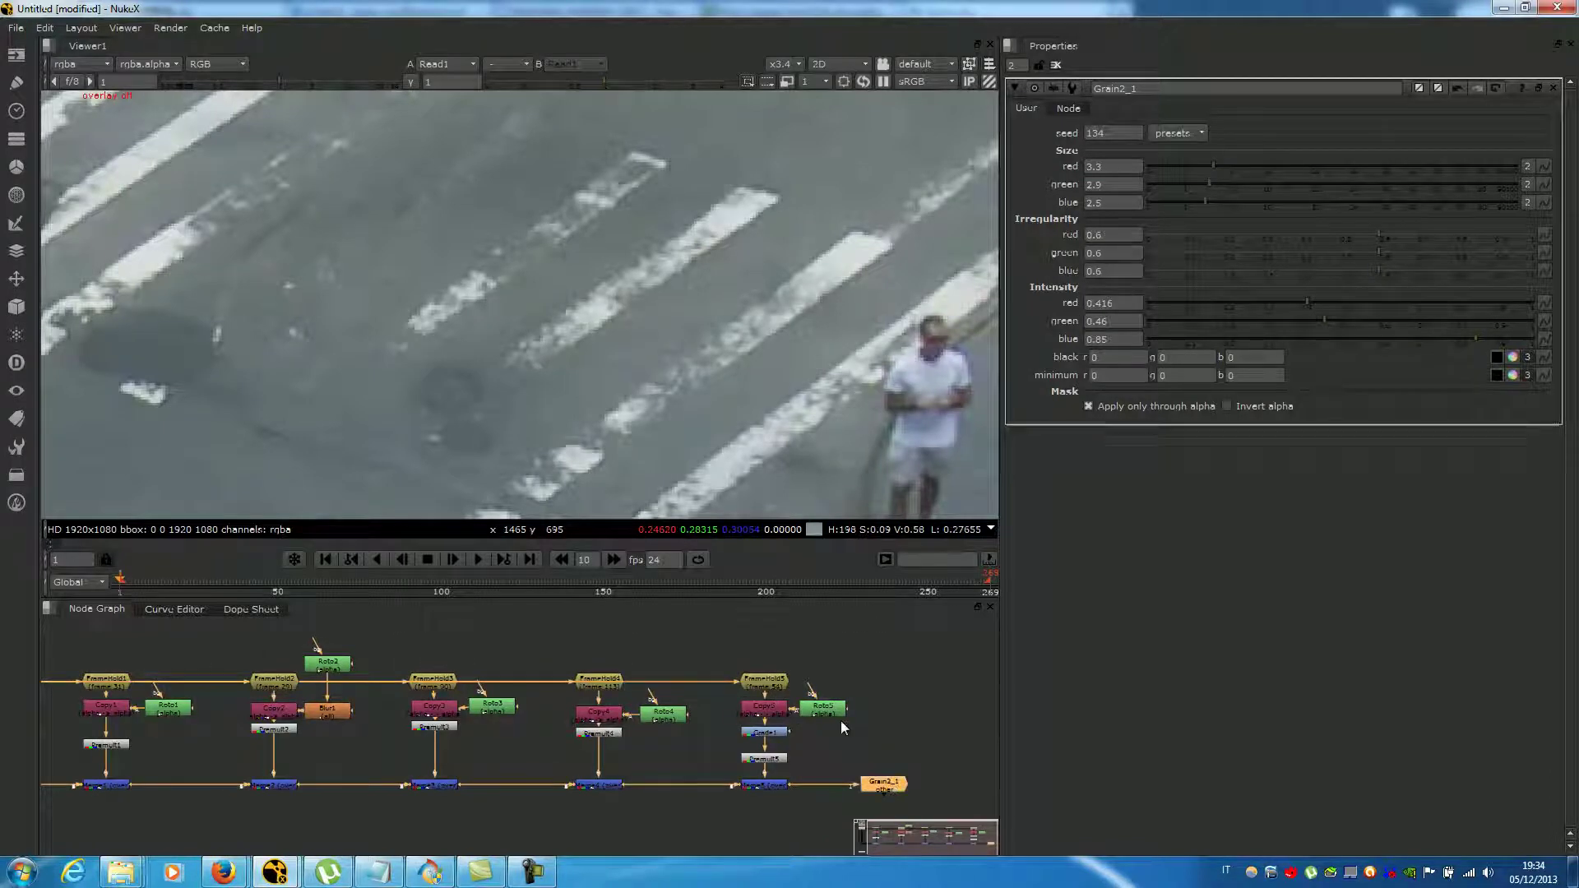
key("1")
left_click(844, 730)
left_click(522, 64)
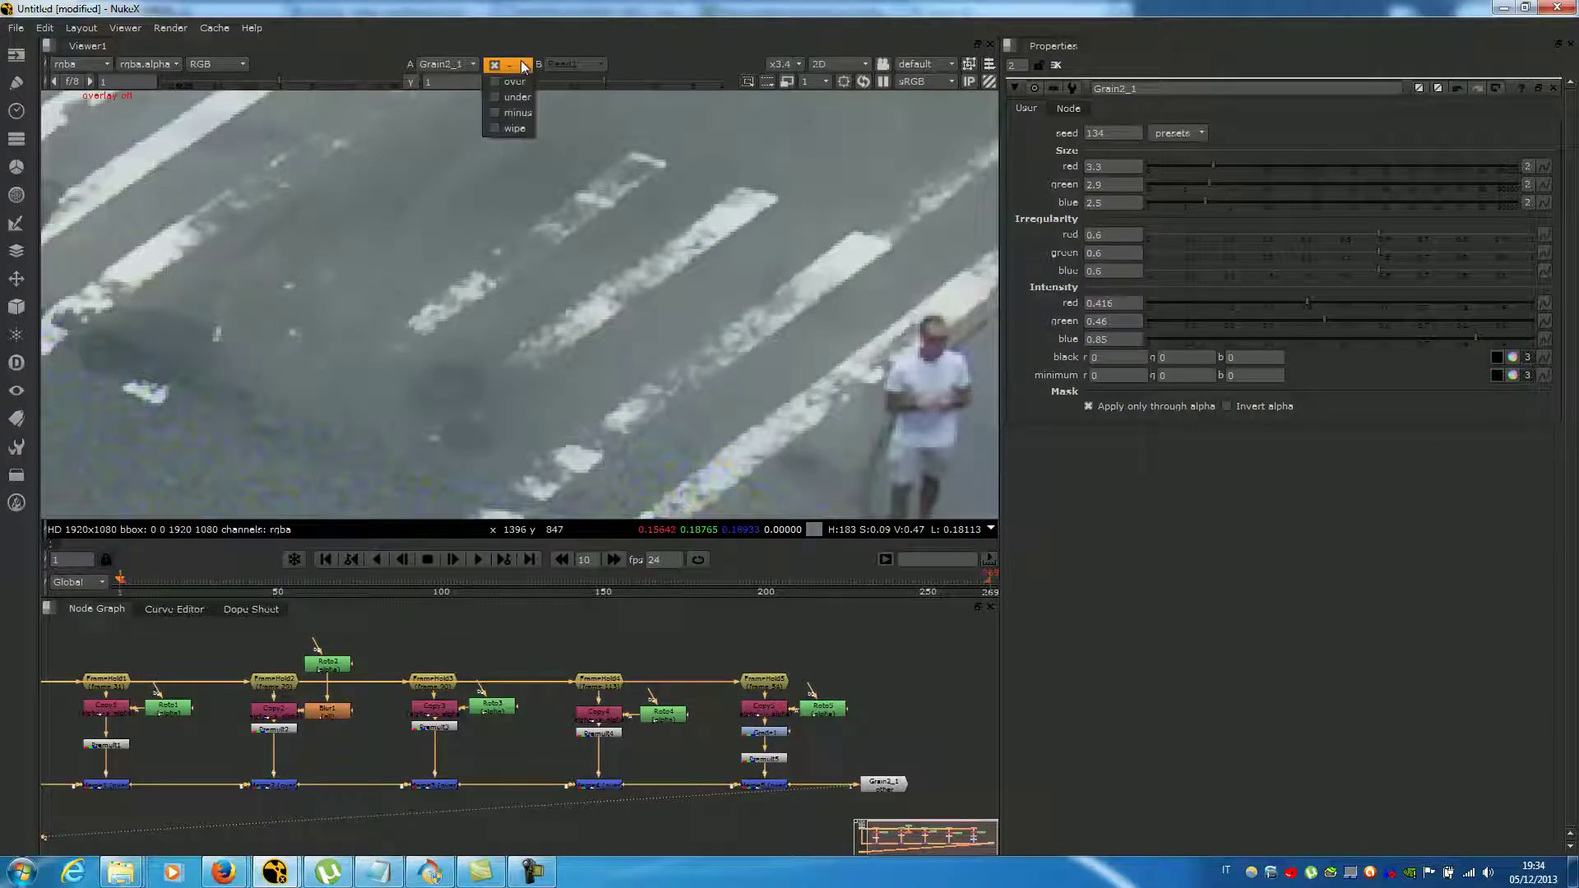
left_click(518, 128)
- Place the wipe beside the white car and compare the added grain with the original road texture up close
scroll(535, 246, "down", 5)
scroll(543, 250, "down", 3)
middle_click_drag(556, 245, 584, 241)
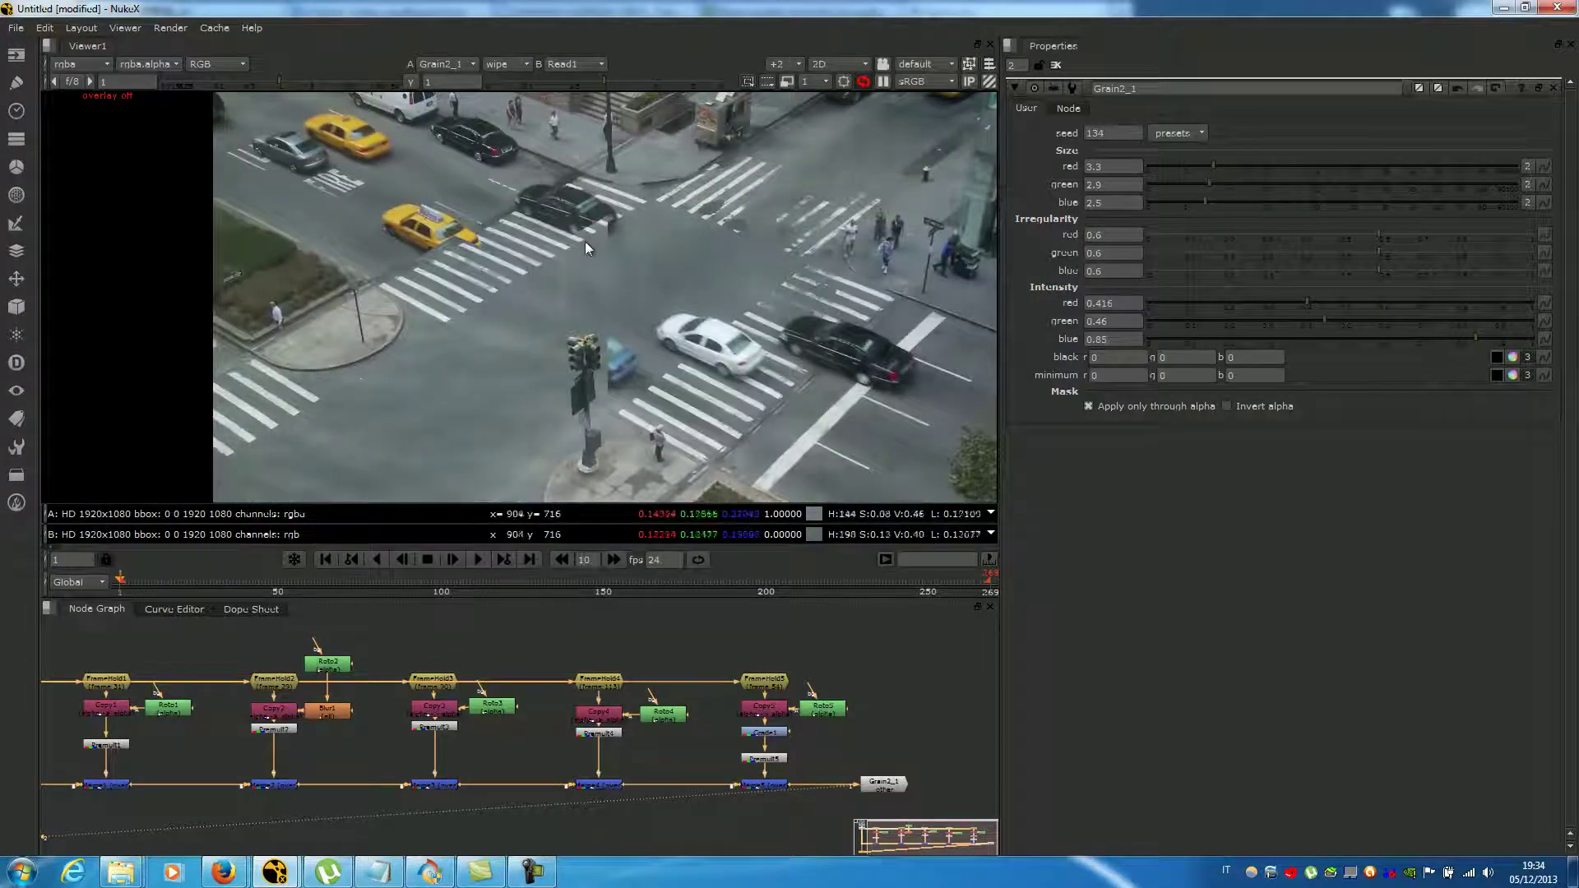
mouse_move(608, 313)
left_mouse_down()
mouse_move(773, 312)
mouse_move(573, 310)
mouse_move(638, 315)
left_mouse_up()
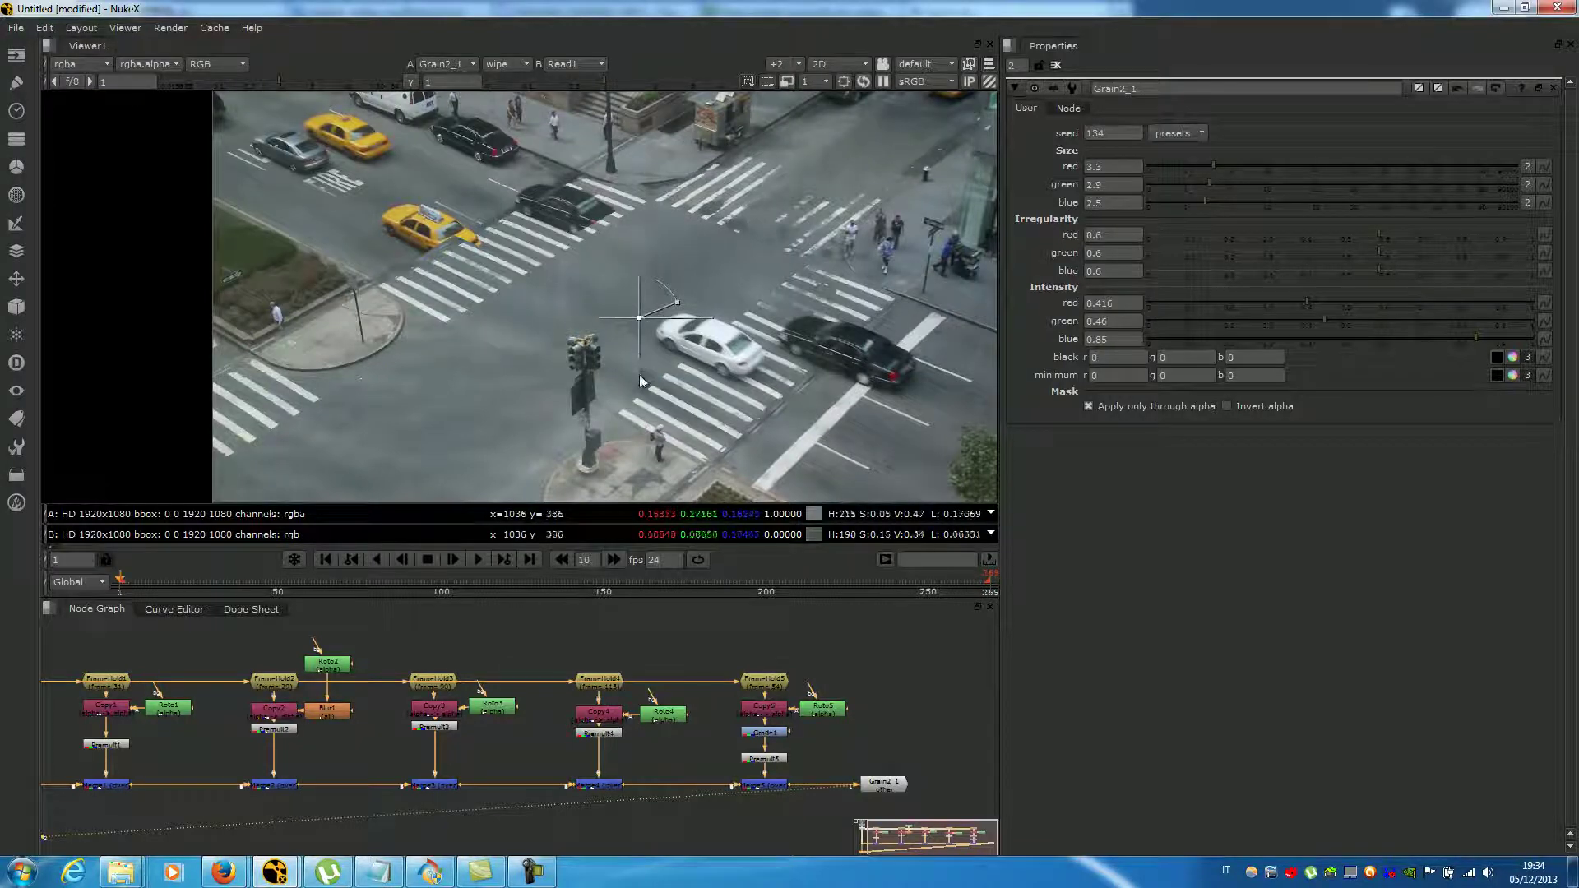
left_click_drag(675, 309, 668, 302)
scroll(668, 300, "up", 8)
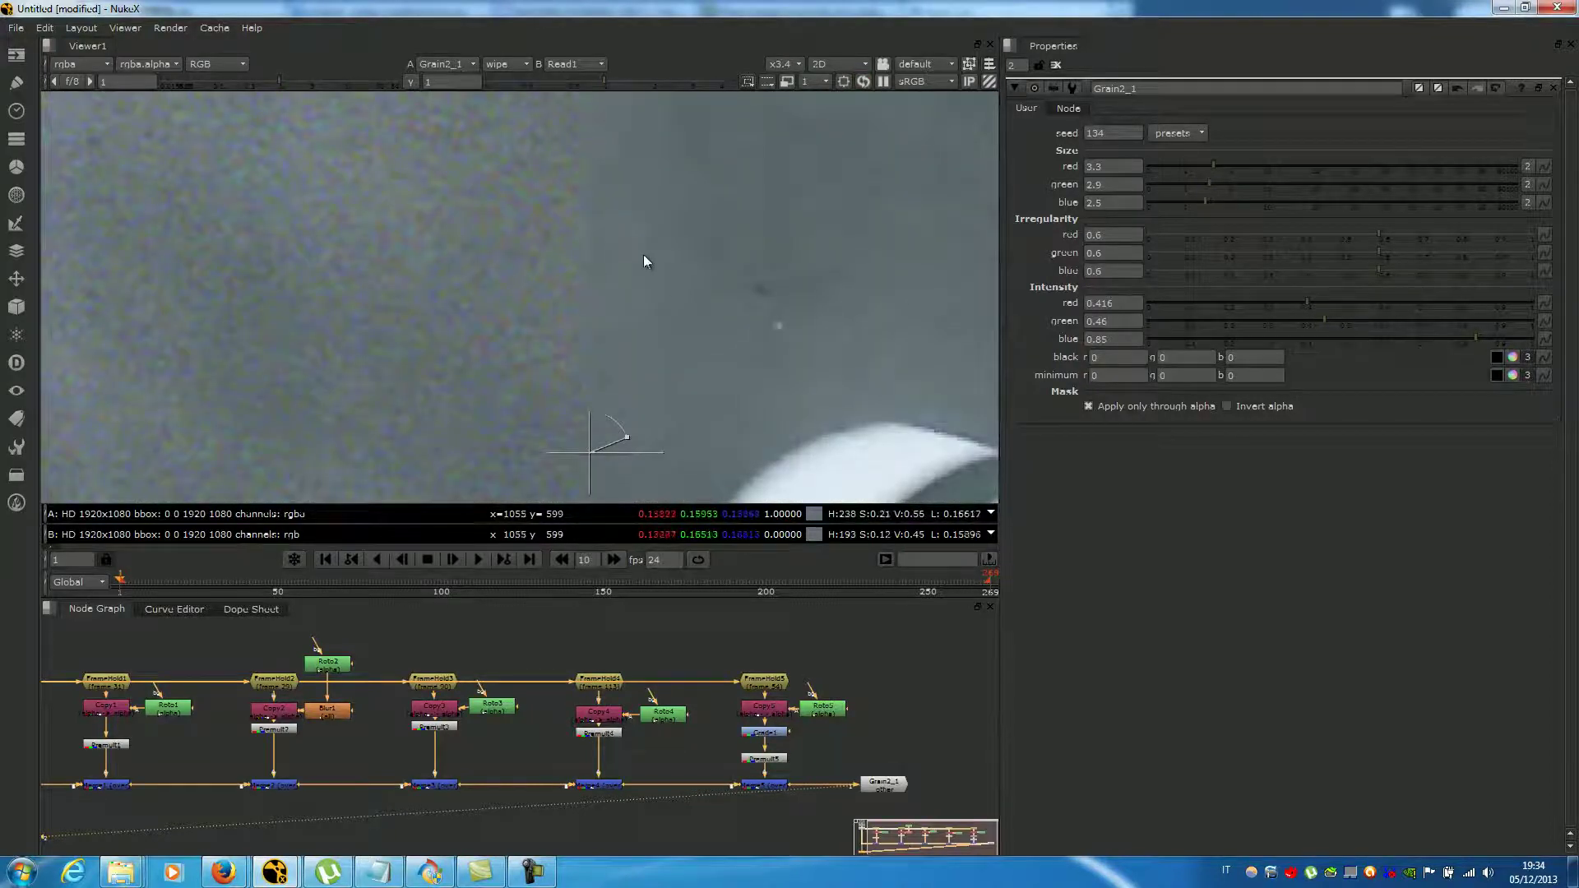
scroll(620, 310, "down", 6)
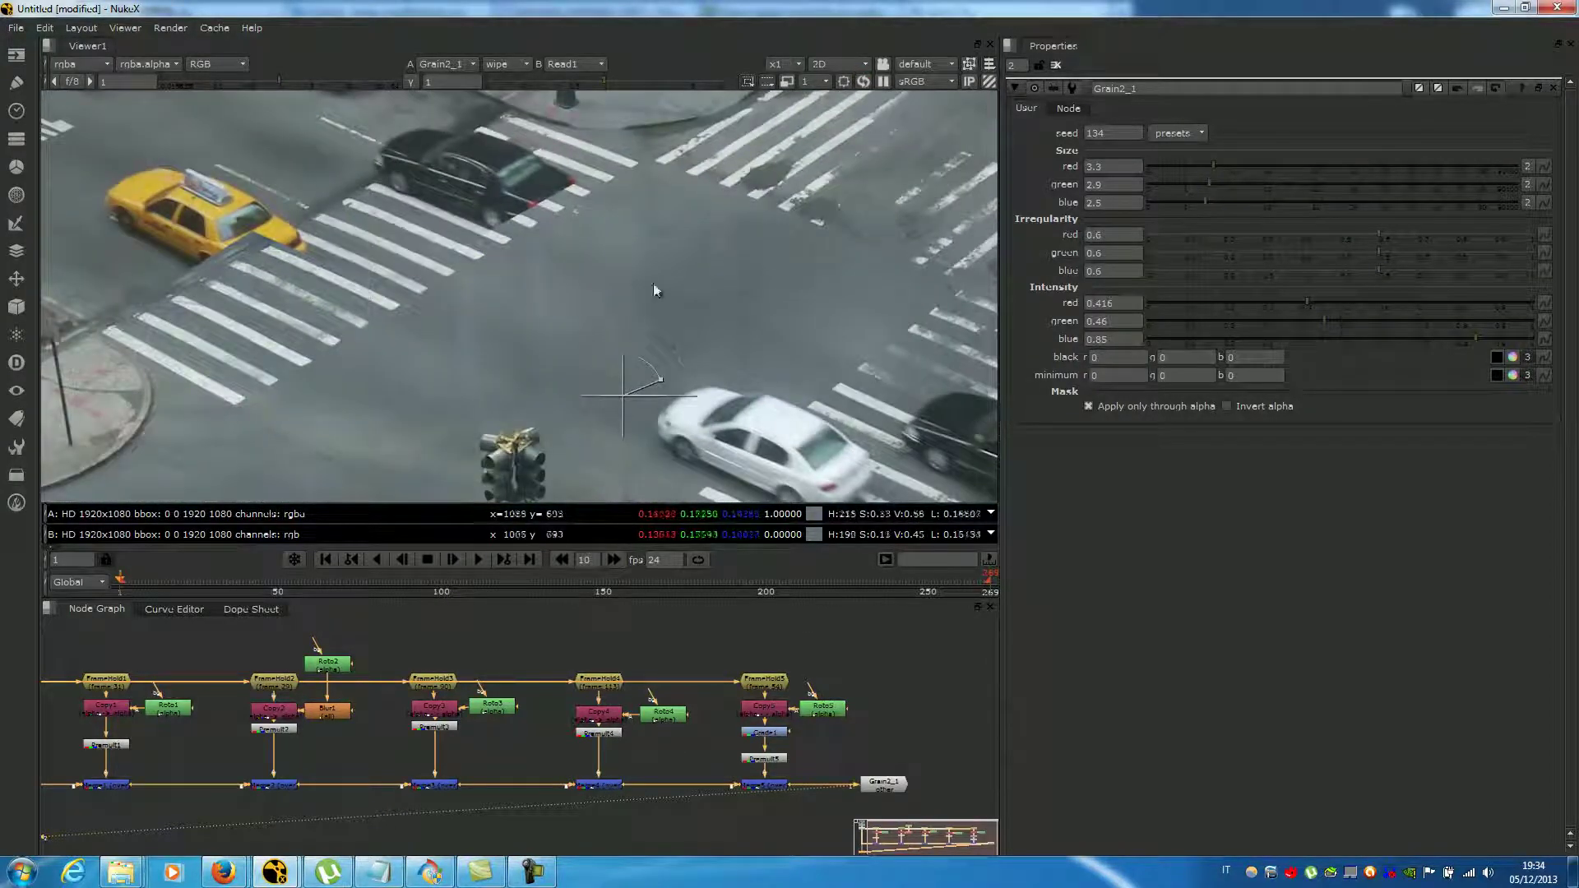
- Move the wipe over the white car and compare the grain at the ends of the far crosswalk's stripes
left_click_drag(623, 393, 759, 389)
scroll(762, 150, "up", 2)
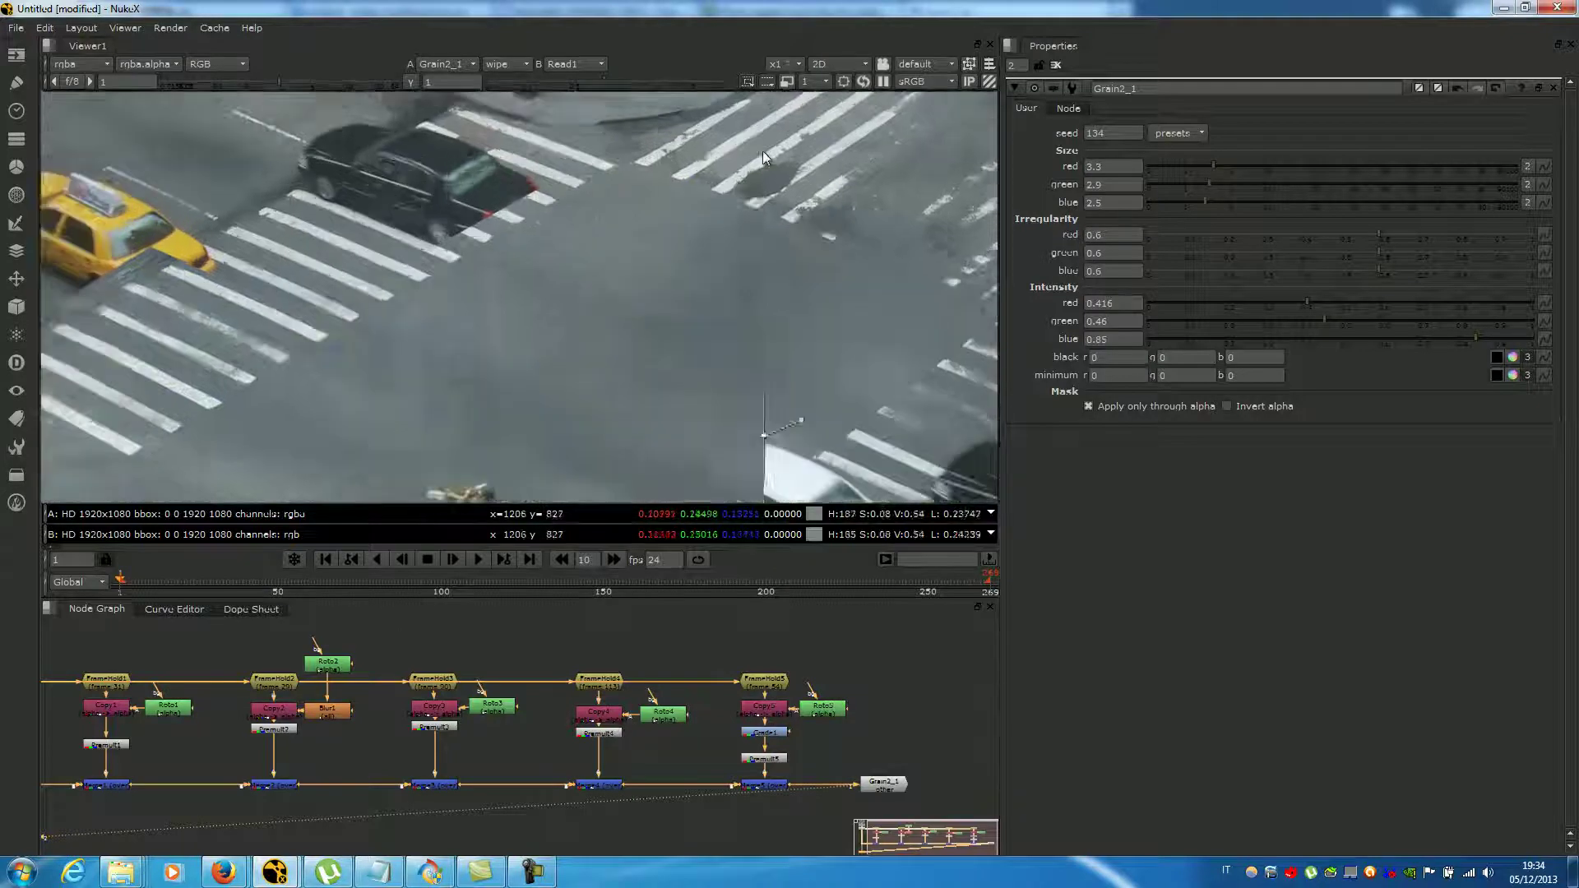
scroll(787, 210, "up", 3)
scroll(731, 237, "up", 4)
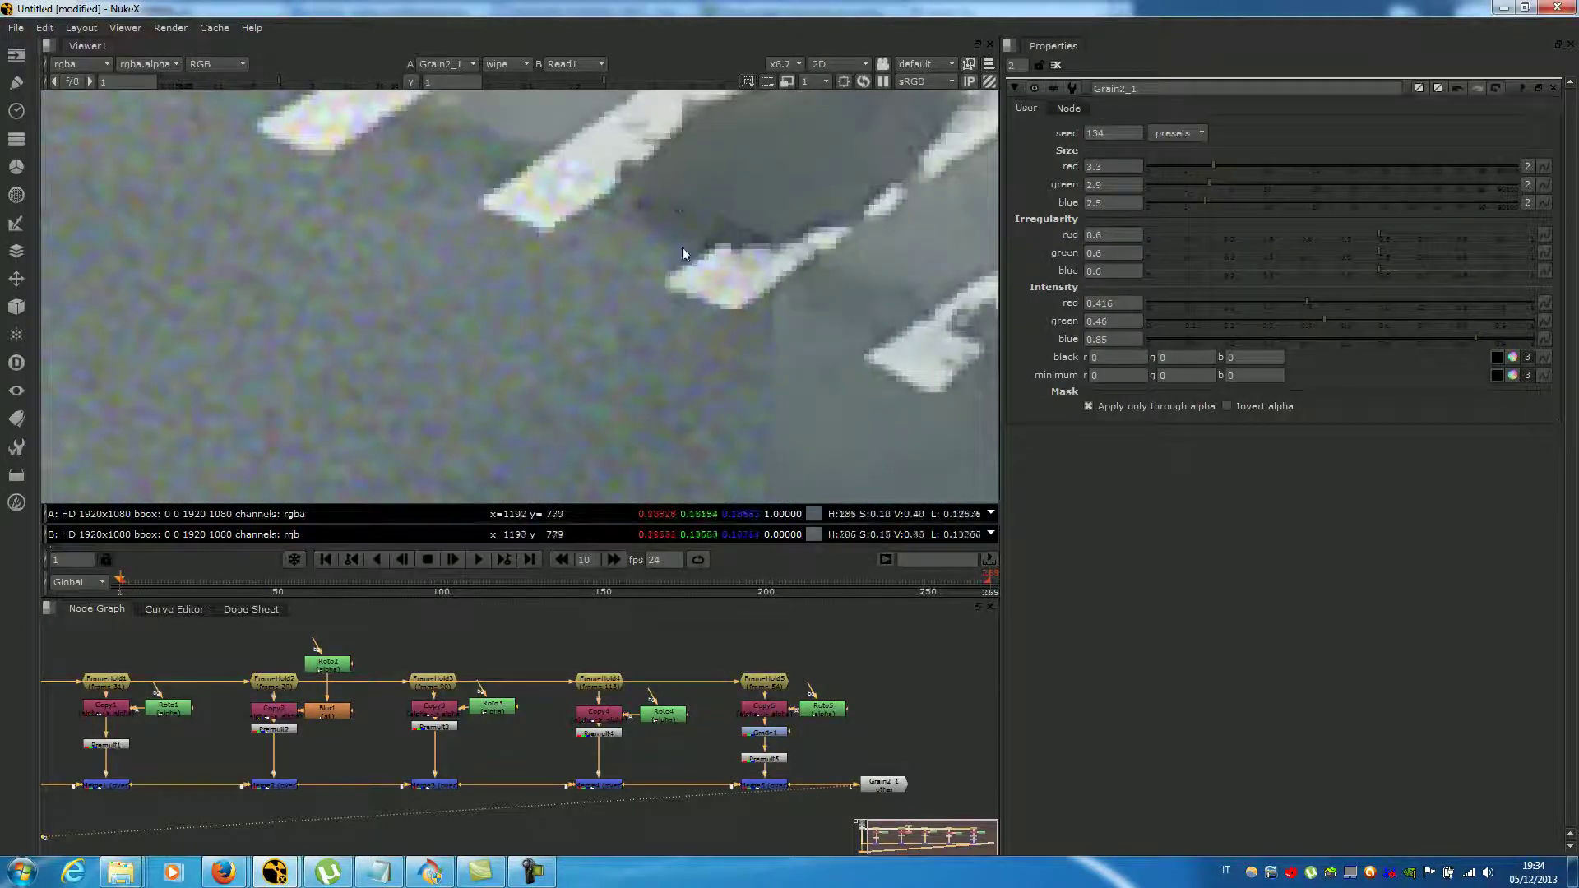
scroll(688, 220, "down", 6)
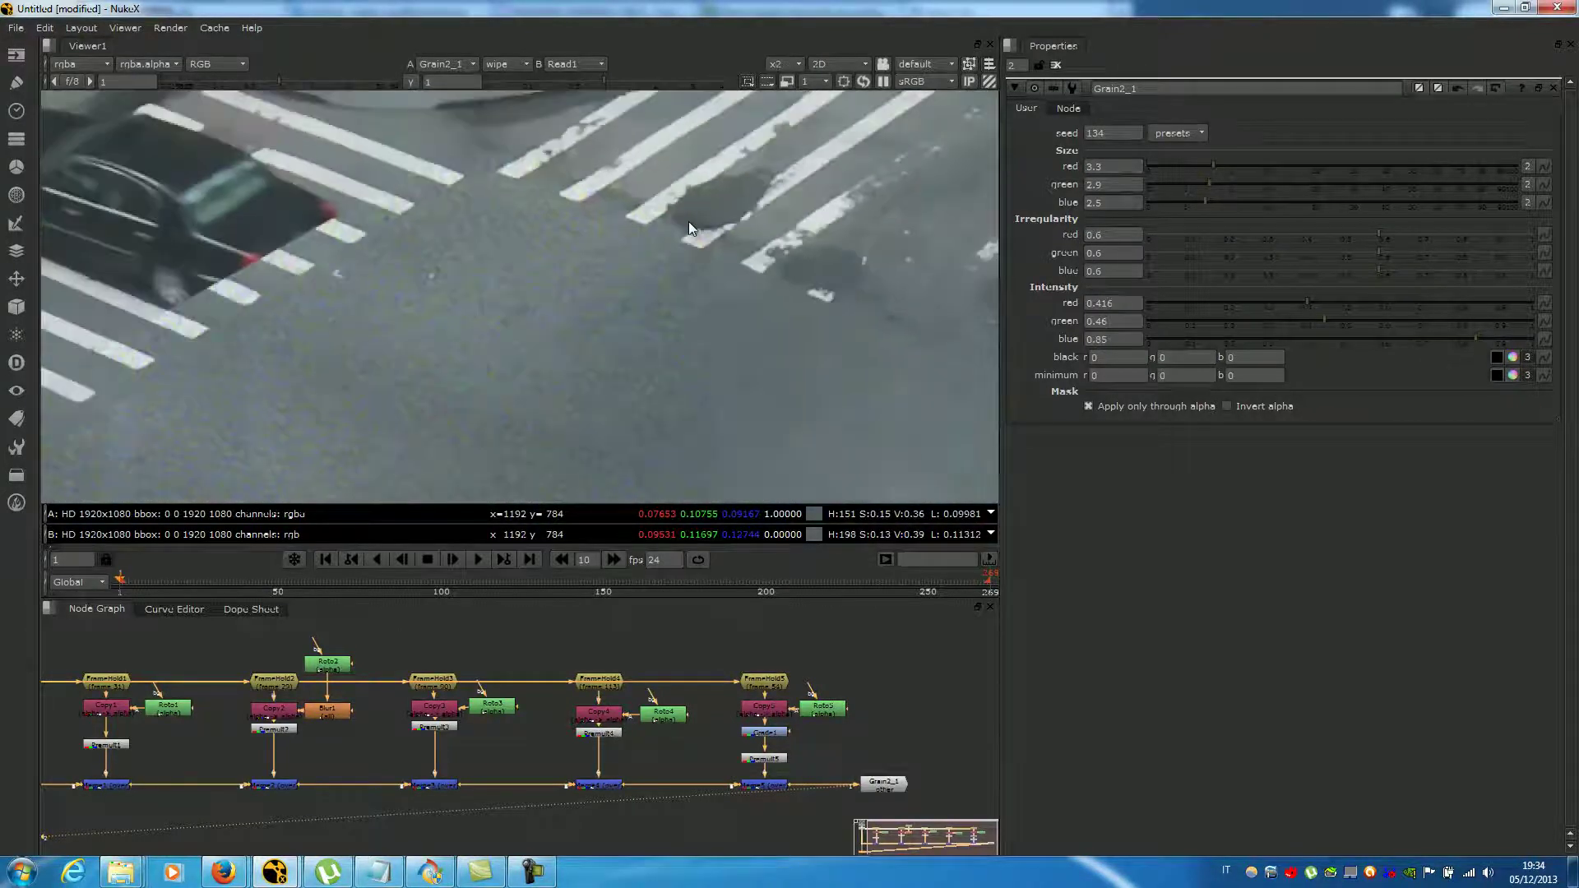
scroll(596, 333, "down", 3)
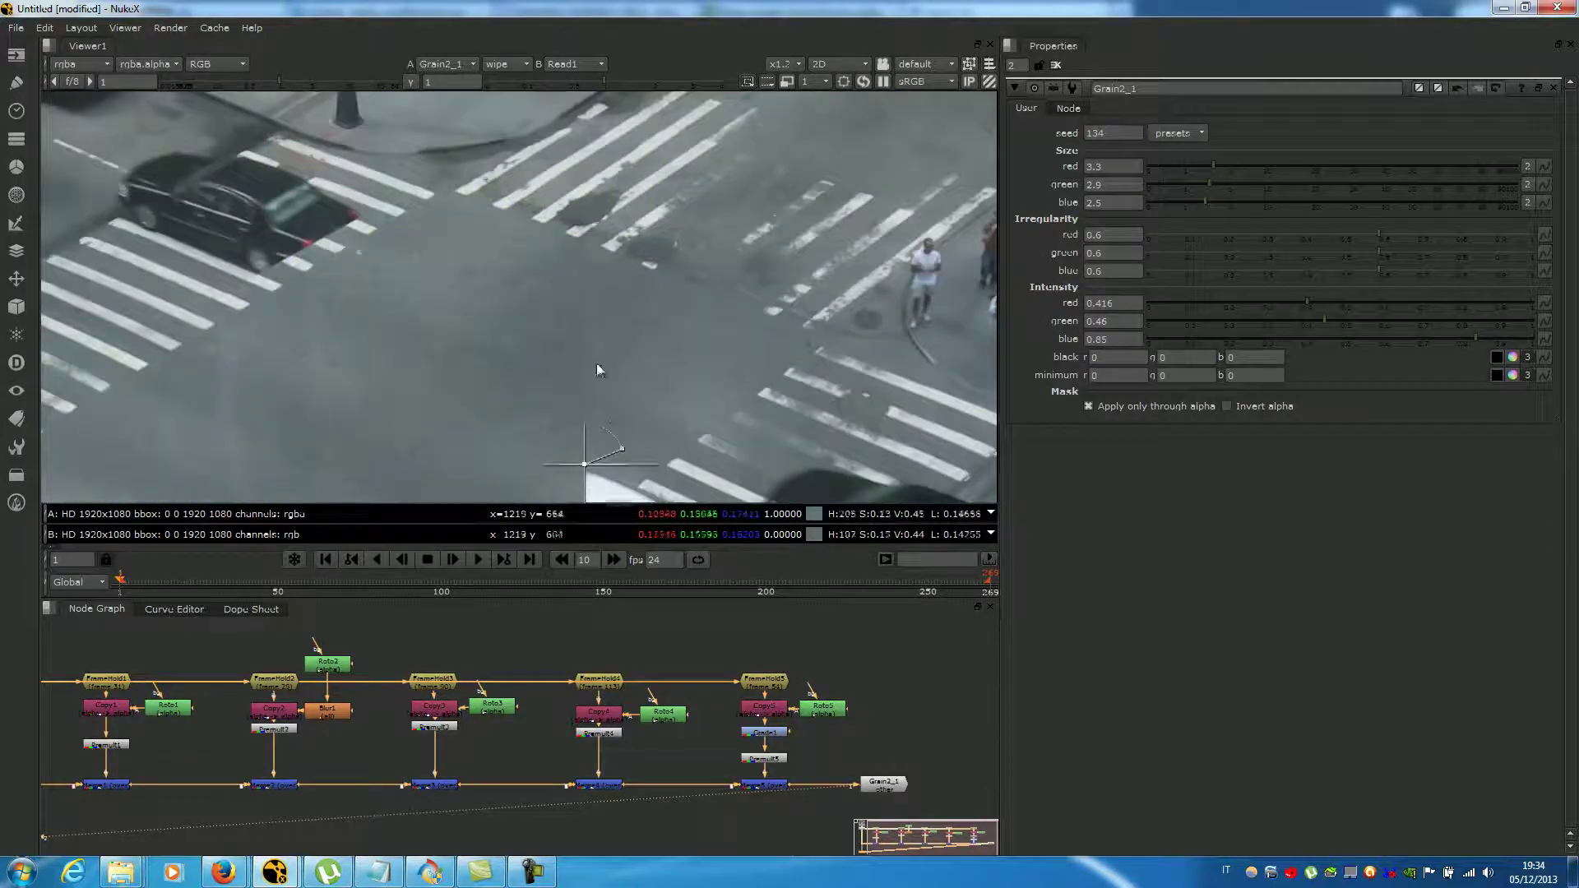
- Shift the wipe farther along the far crosswalk and compare both sides in close and wide views
left_click_drag(584, 464, 653, 464)
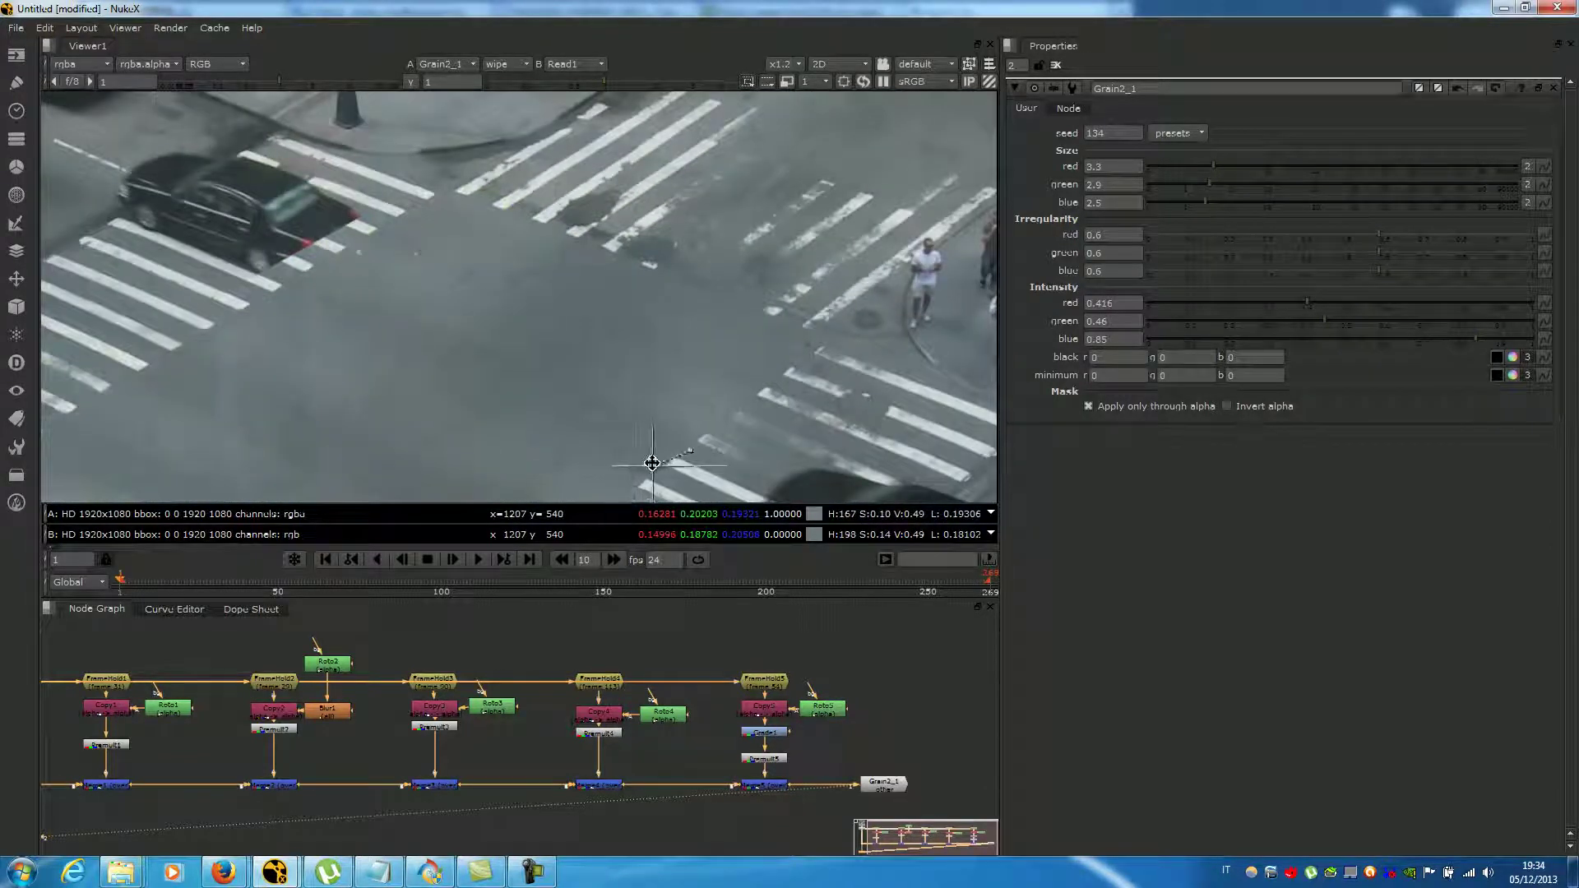
scroll(650, 239, "up", 3)
scroll(618, 328, "up", 3)
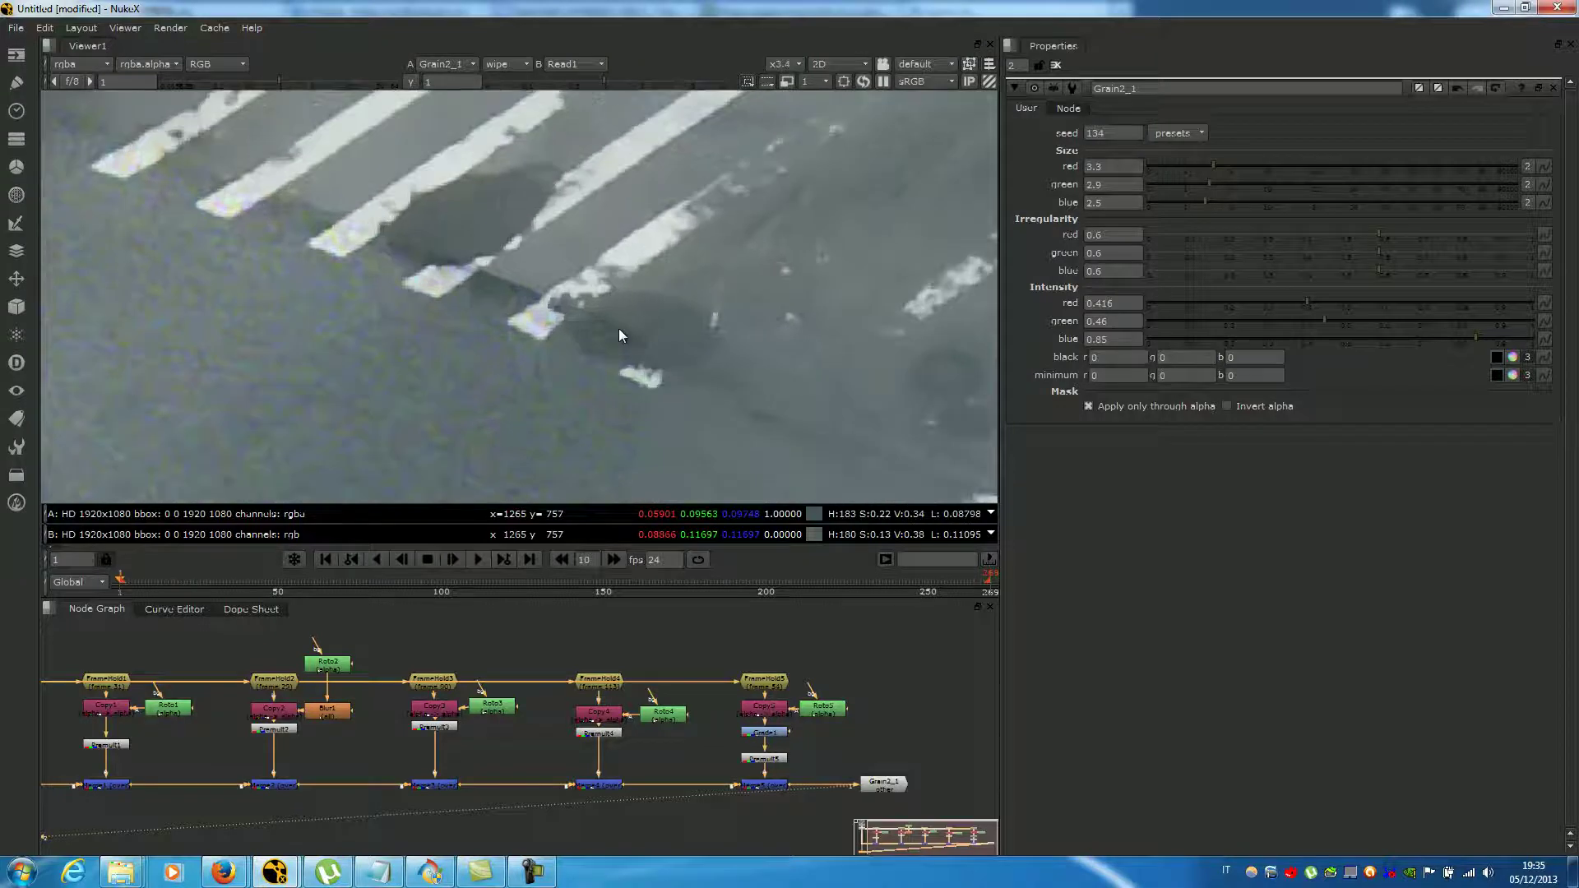
scroll(618, 329, "down", 2)
scroll(690, 314, "down", 2)
scroll(689, 313, "up", 1)
scroll(702, 316, "down", 1)
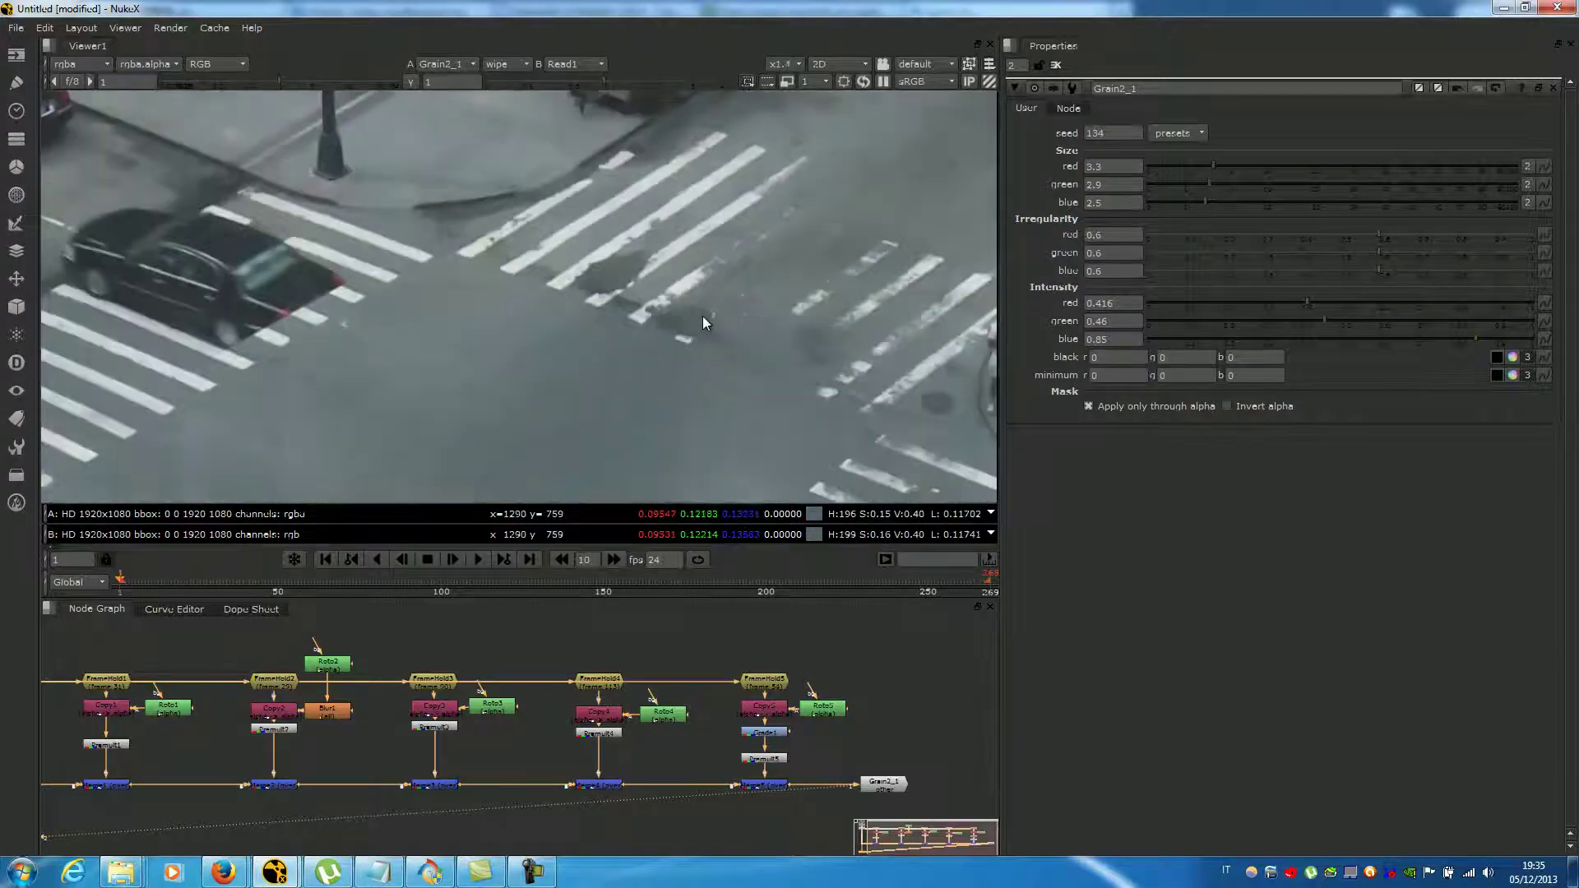
scroll(703, 316, "up", 1)
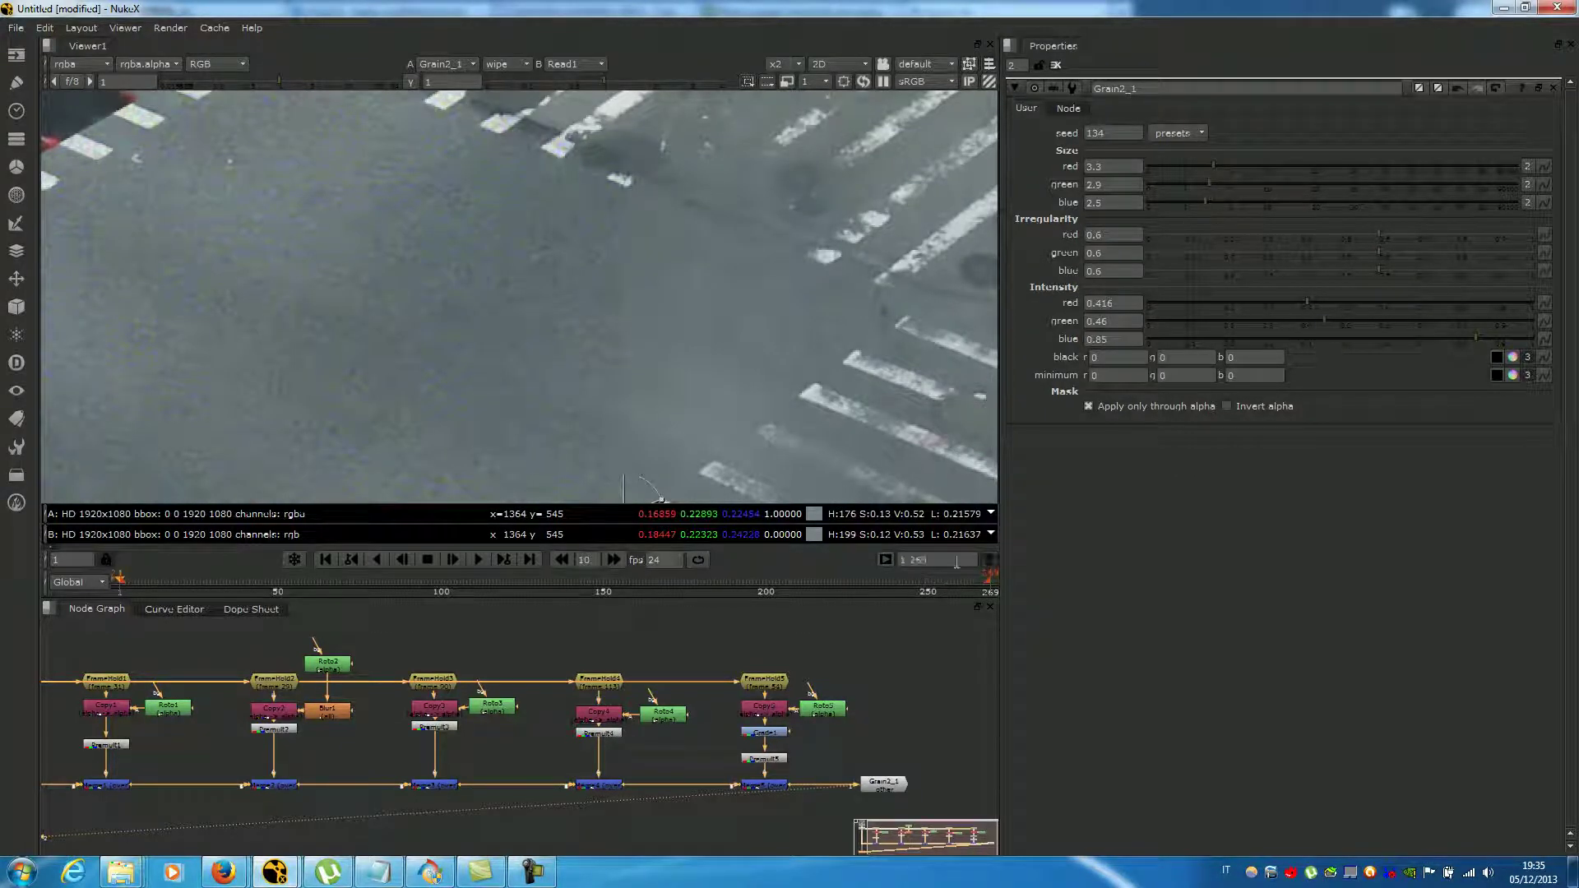
- Limit playback to frames 1-5, play the clip, and inspect the moving grain along the wipe
left_click(920, 560)
type("5")
left_click(479, 560)
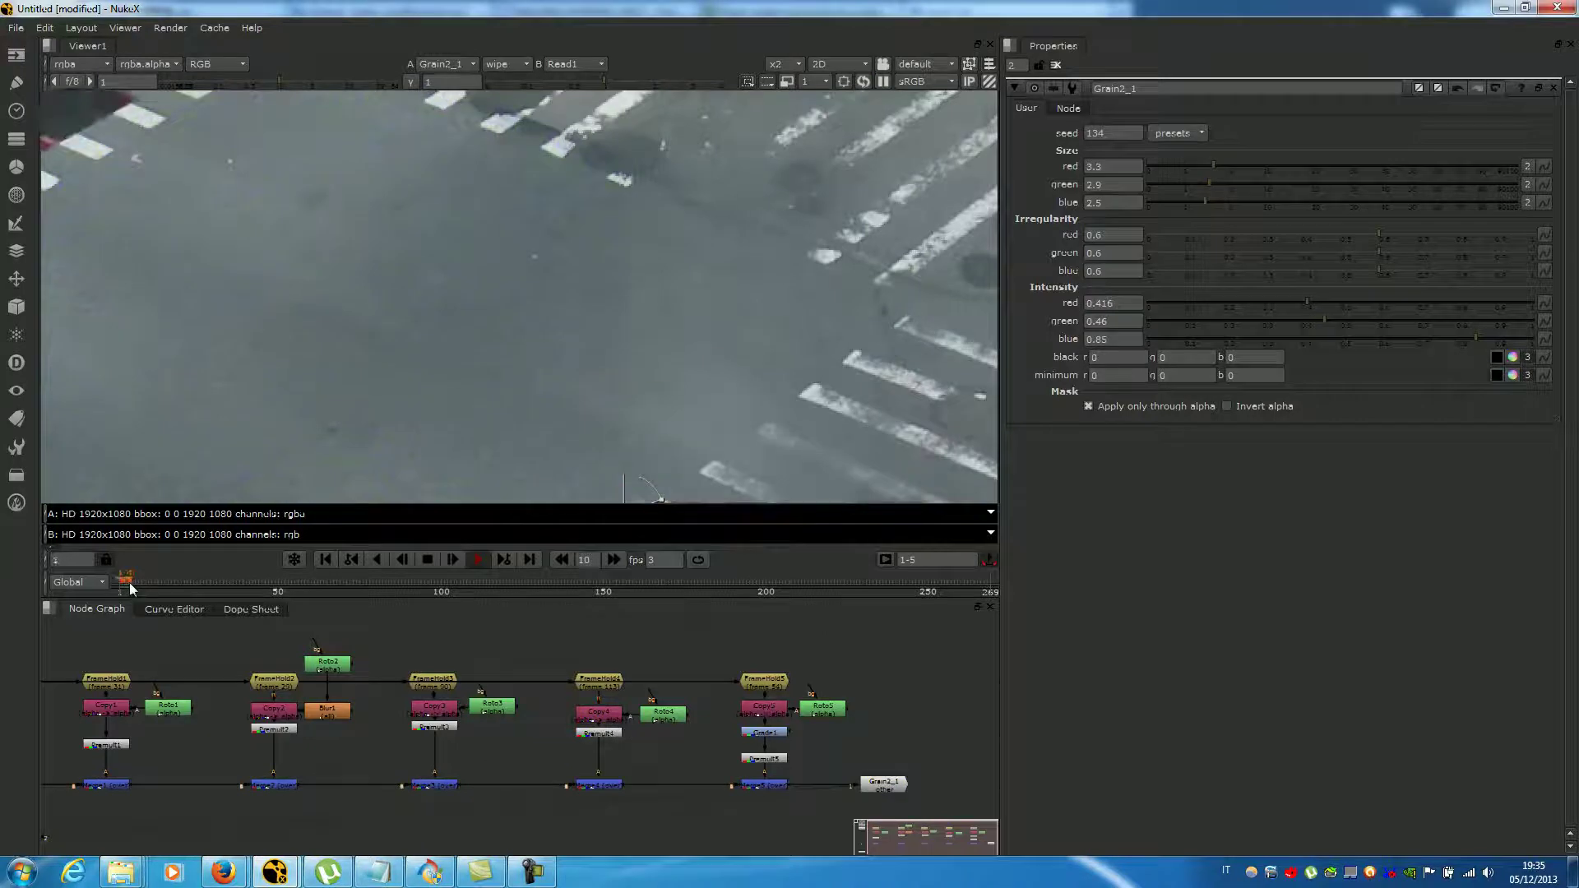
scroll(679, 260, "up", 3)
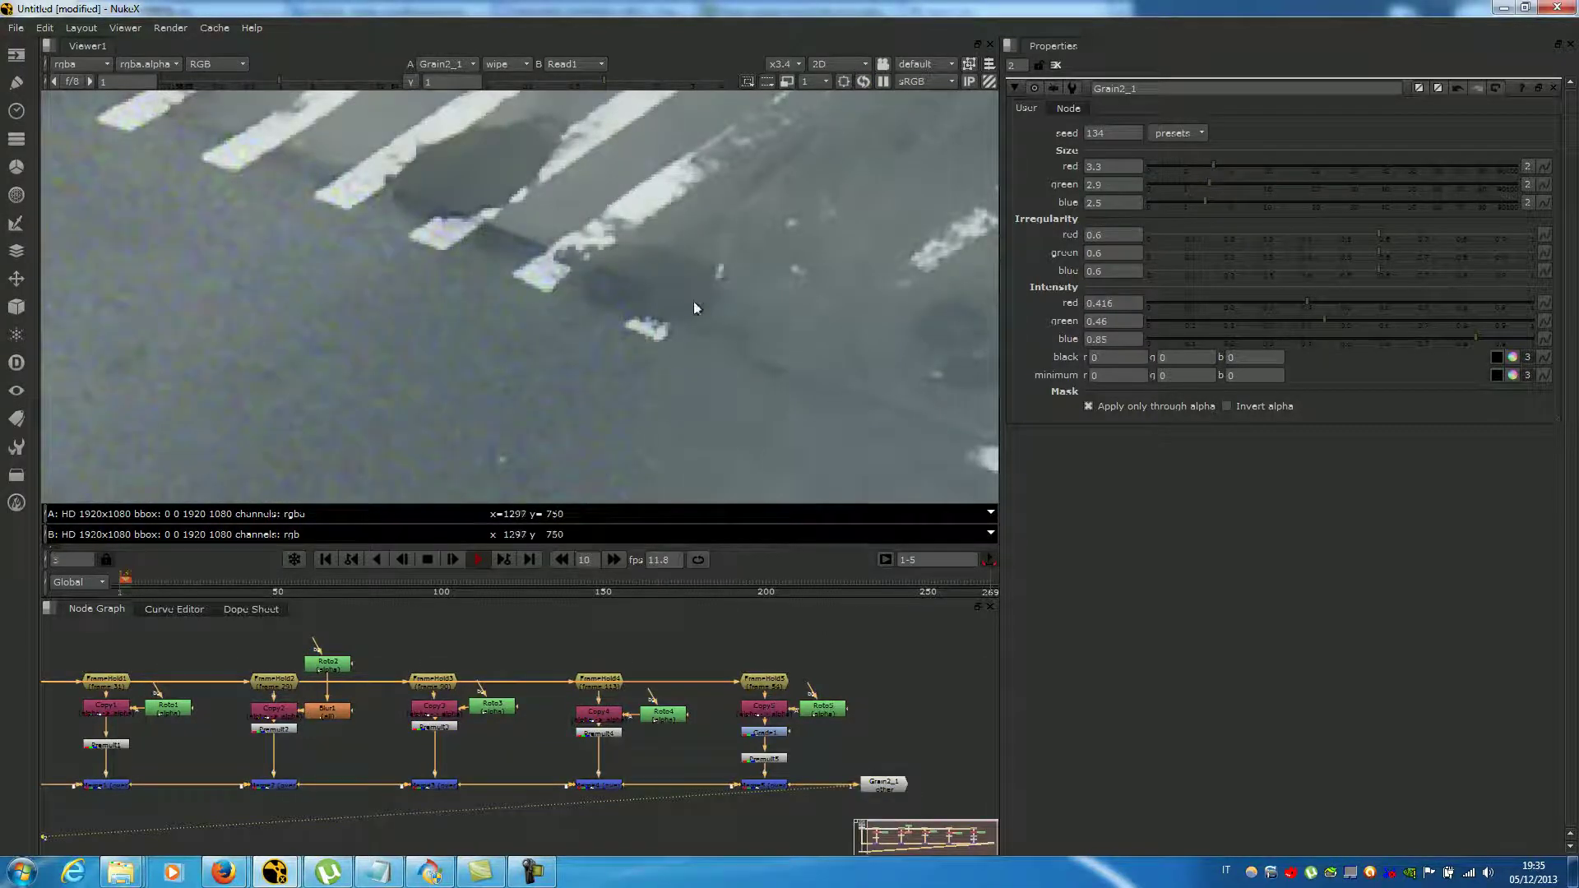
scroll(654, 301, "up", 2)
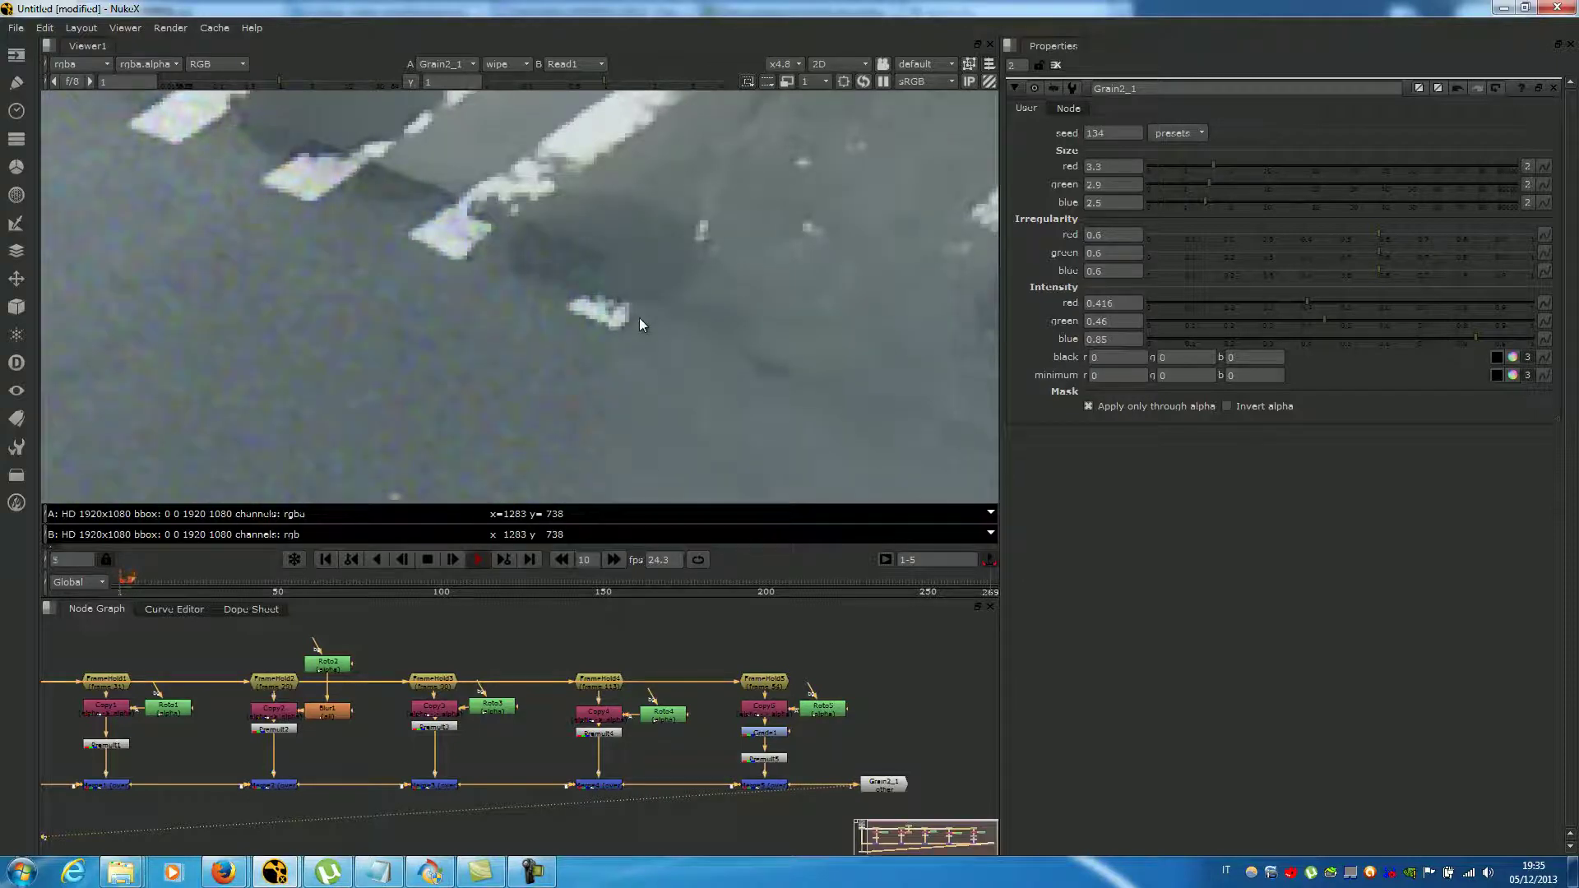
- Display only the red channel, set Grain2_1's red intensity to 0.11, and check the grain match across the wipe
key("r")
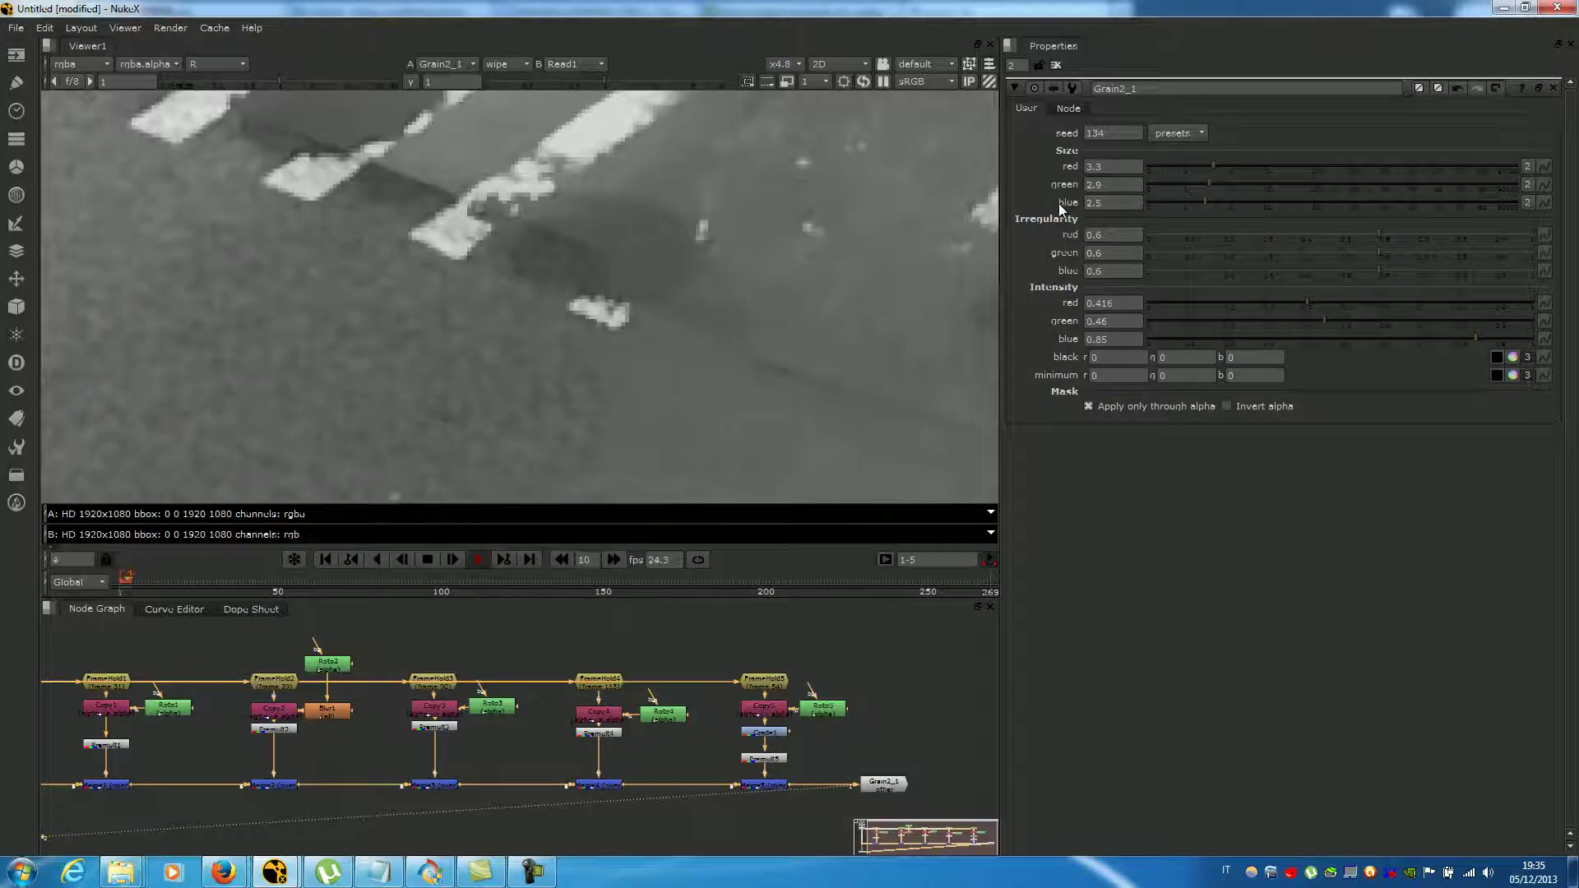
left_click_drag(1309, 302, 1188, 301)
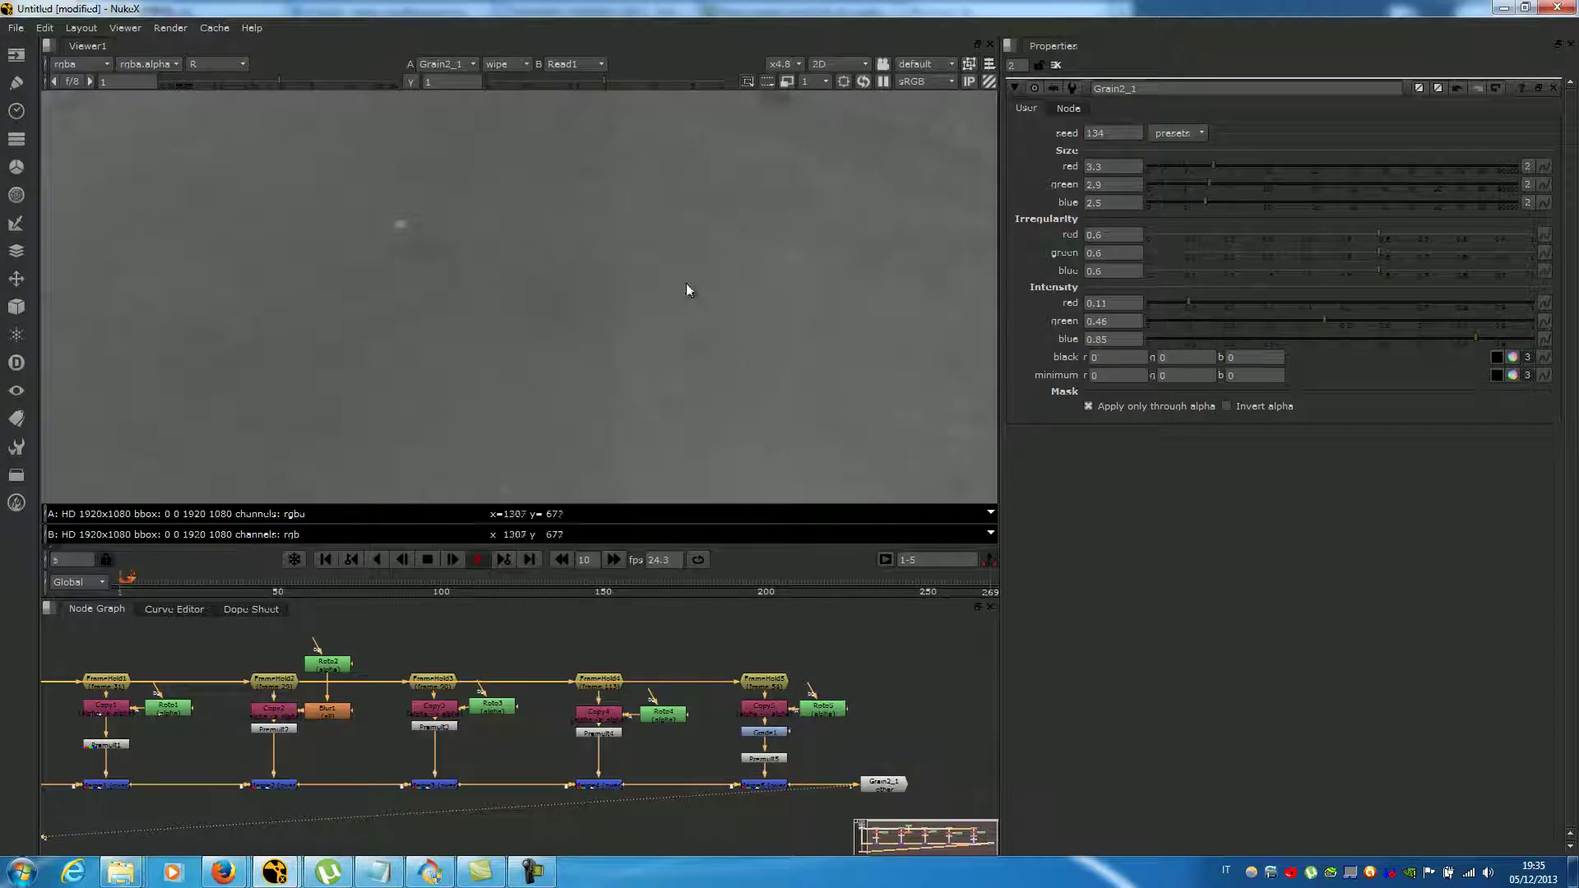
scroll(649, 279, "down", 3)
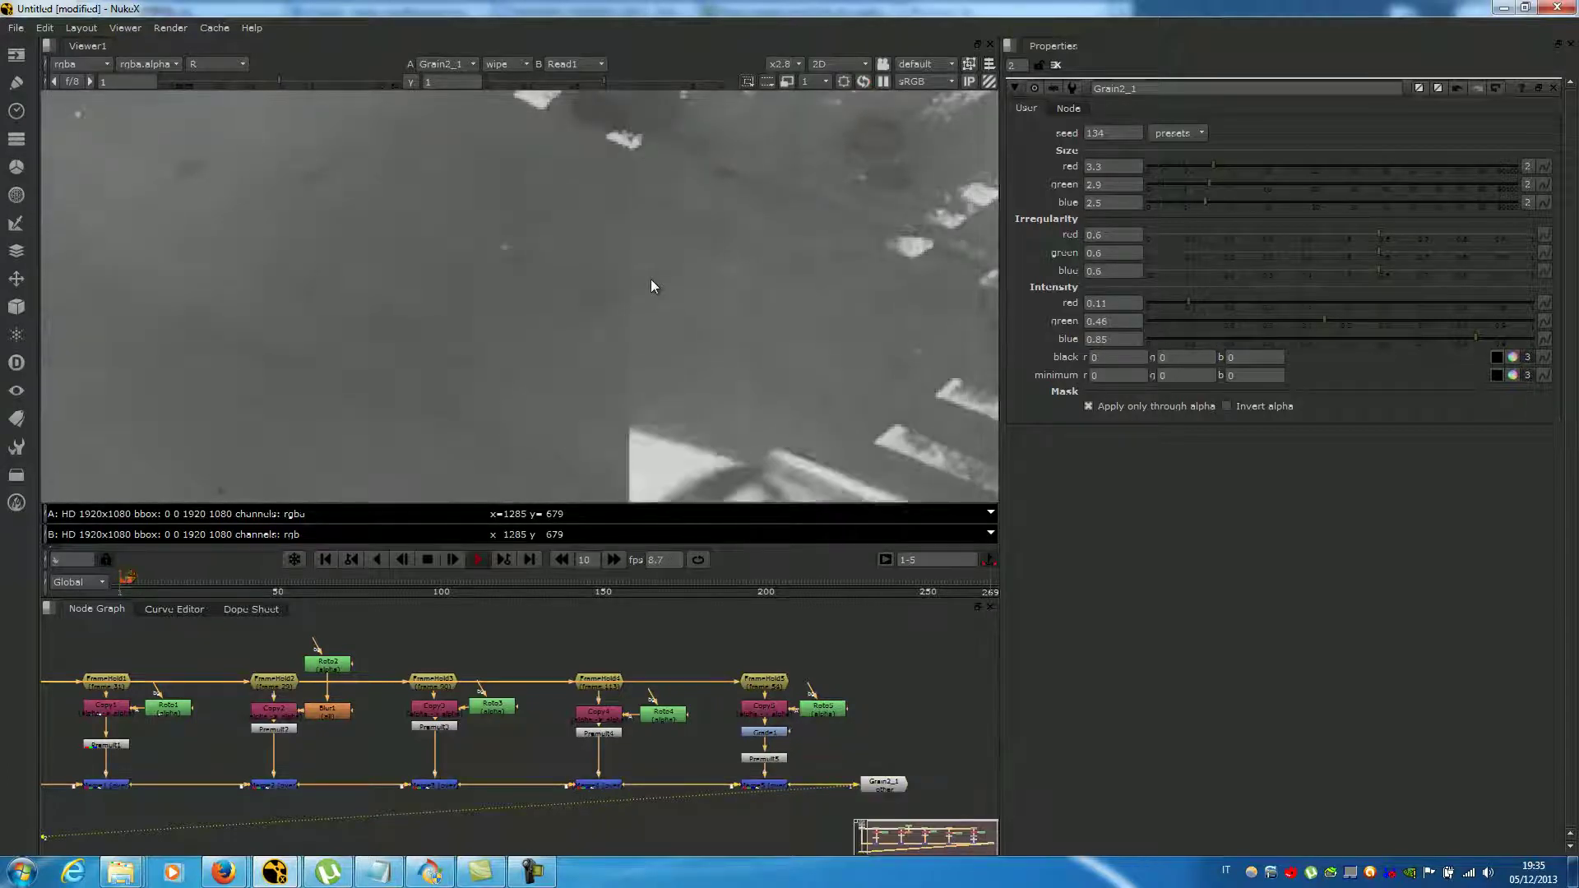
- Examine the red-channel grain on both sides of the wipe near the far crosswalk, in close and wide views
scroll(651, 286, "up", 2)
scroll(694, 271, "down", 2)
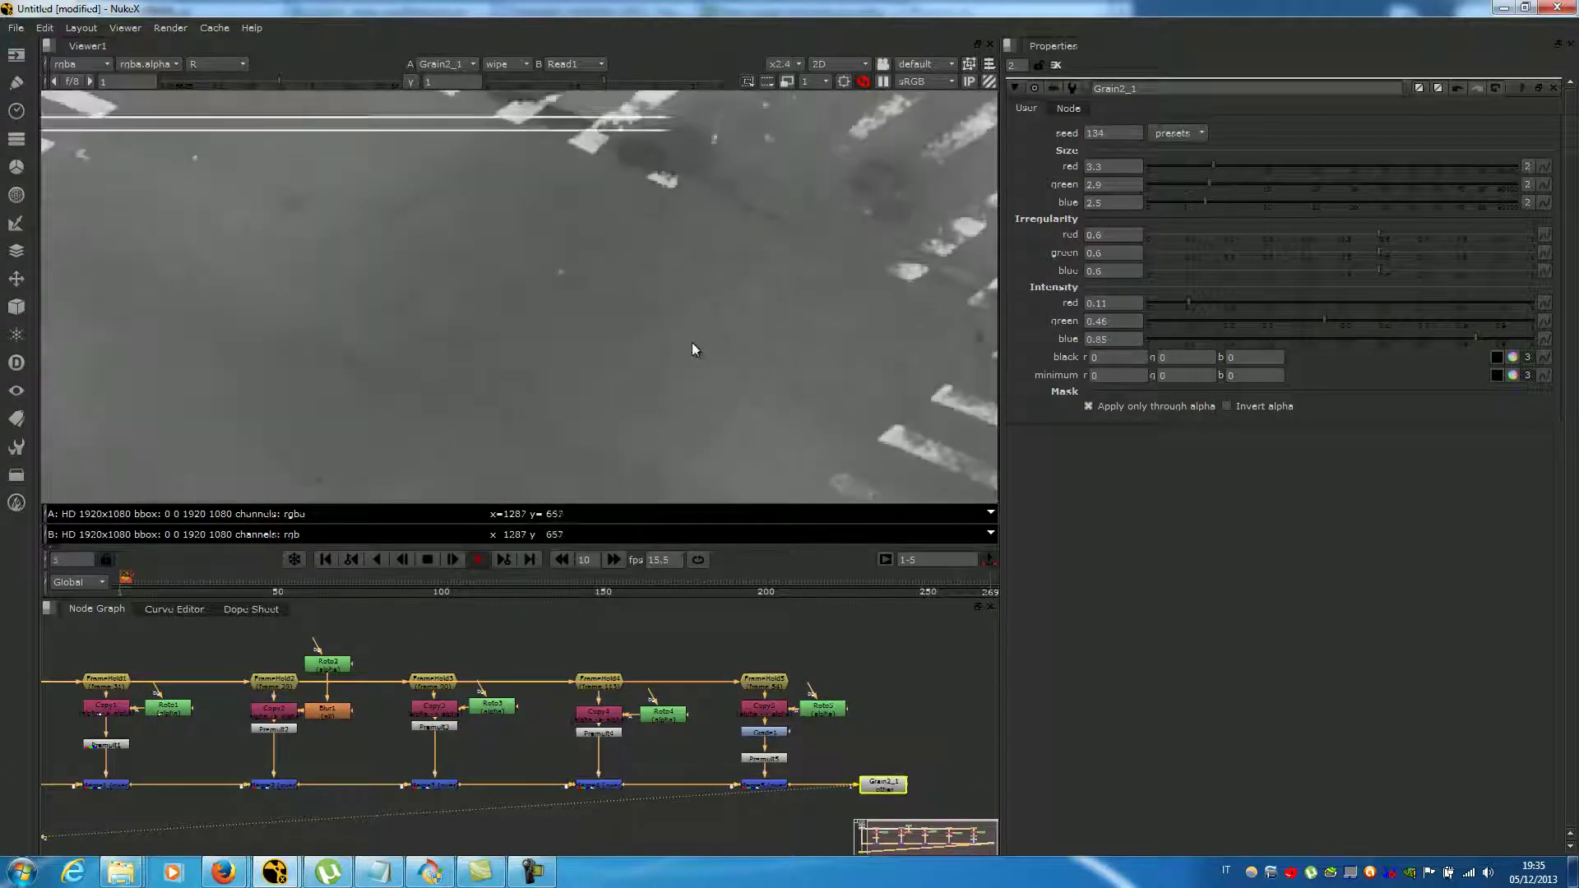
scroll(697, 297, "up", 4)
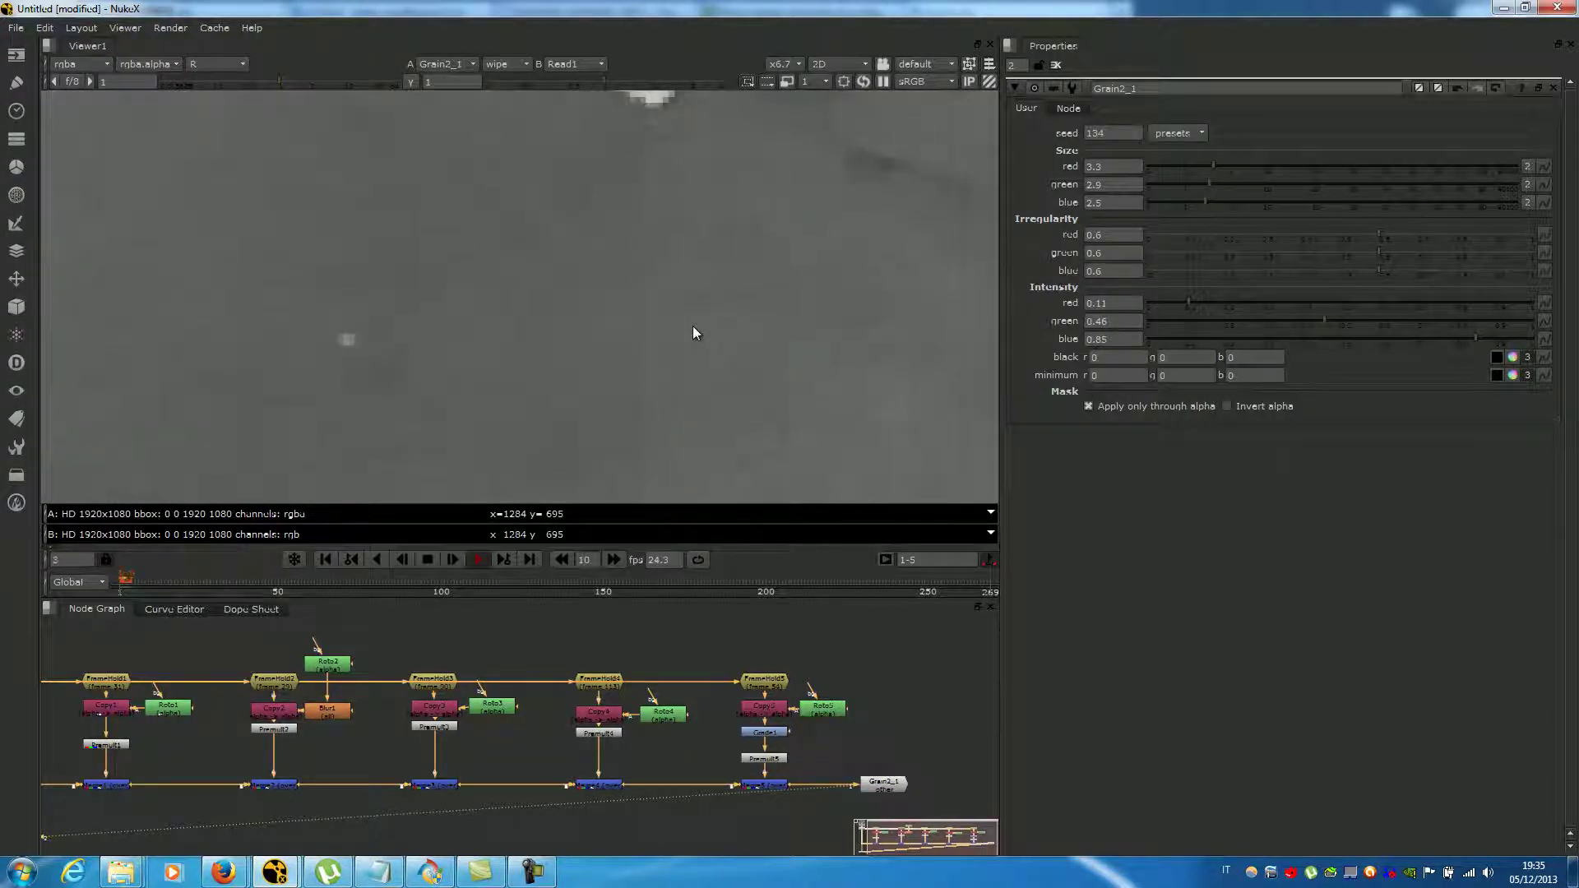
scroll(615, 273, "down", 3)
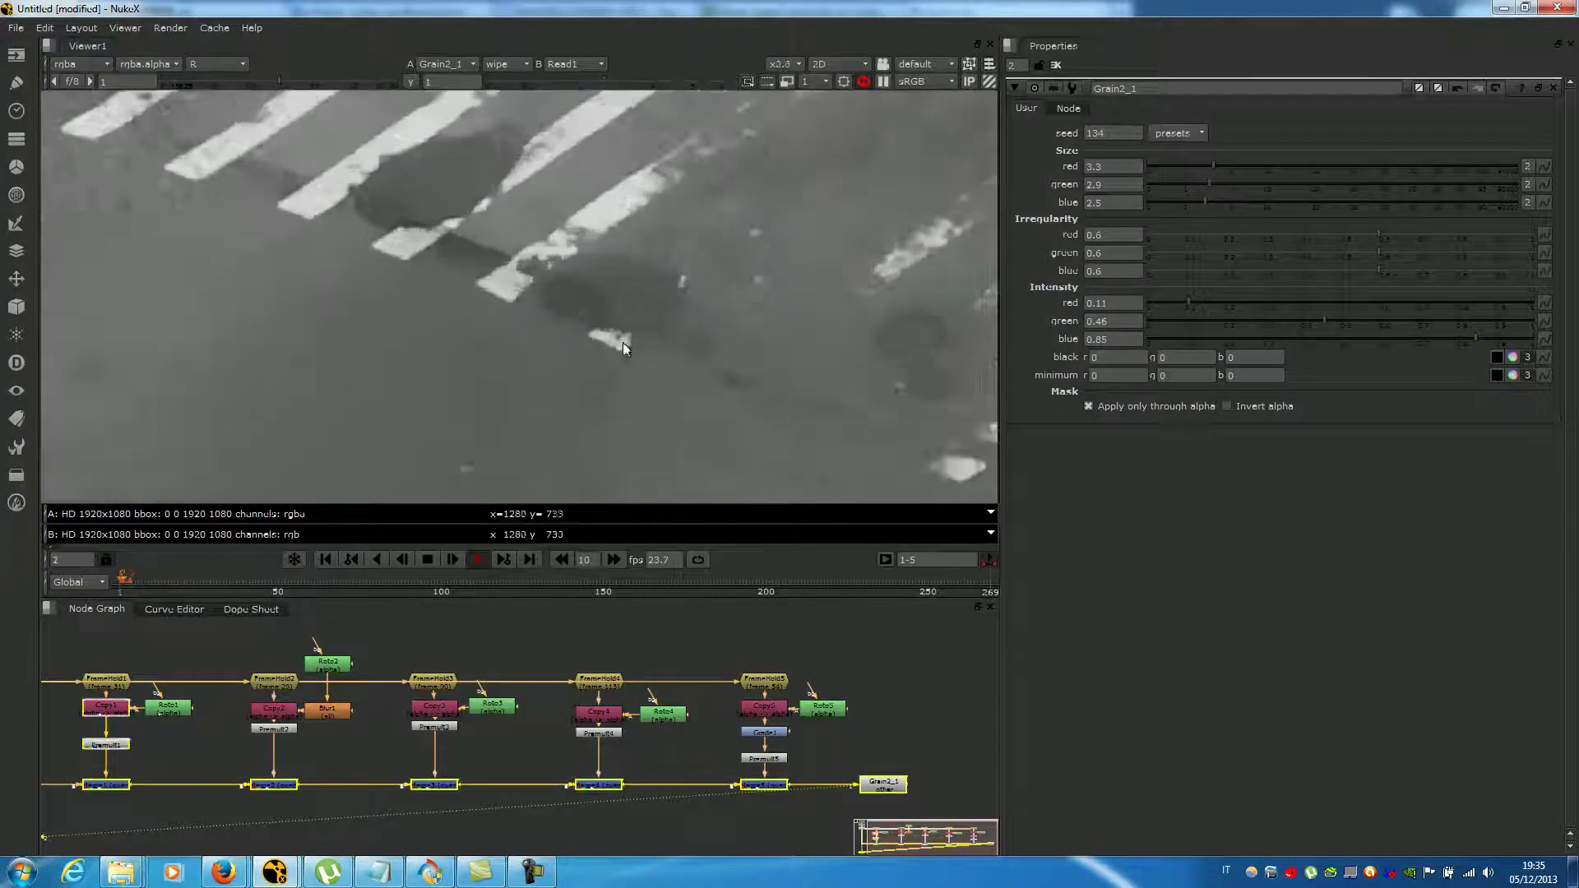
scroll(576, 246, "up", 3)
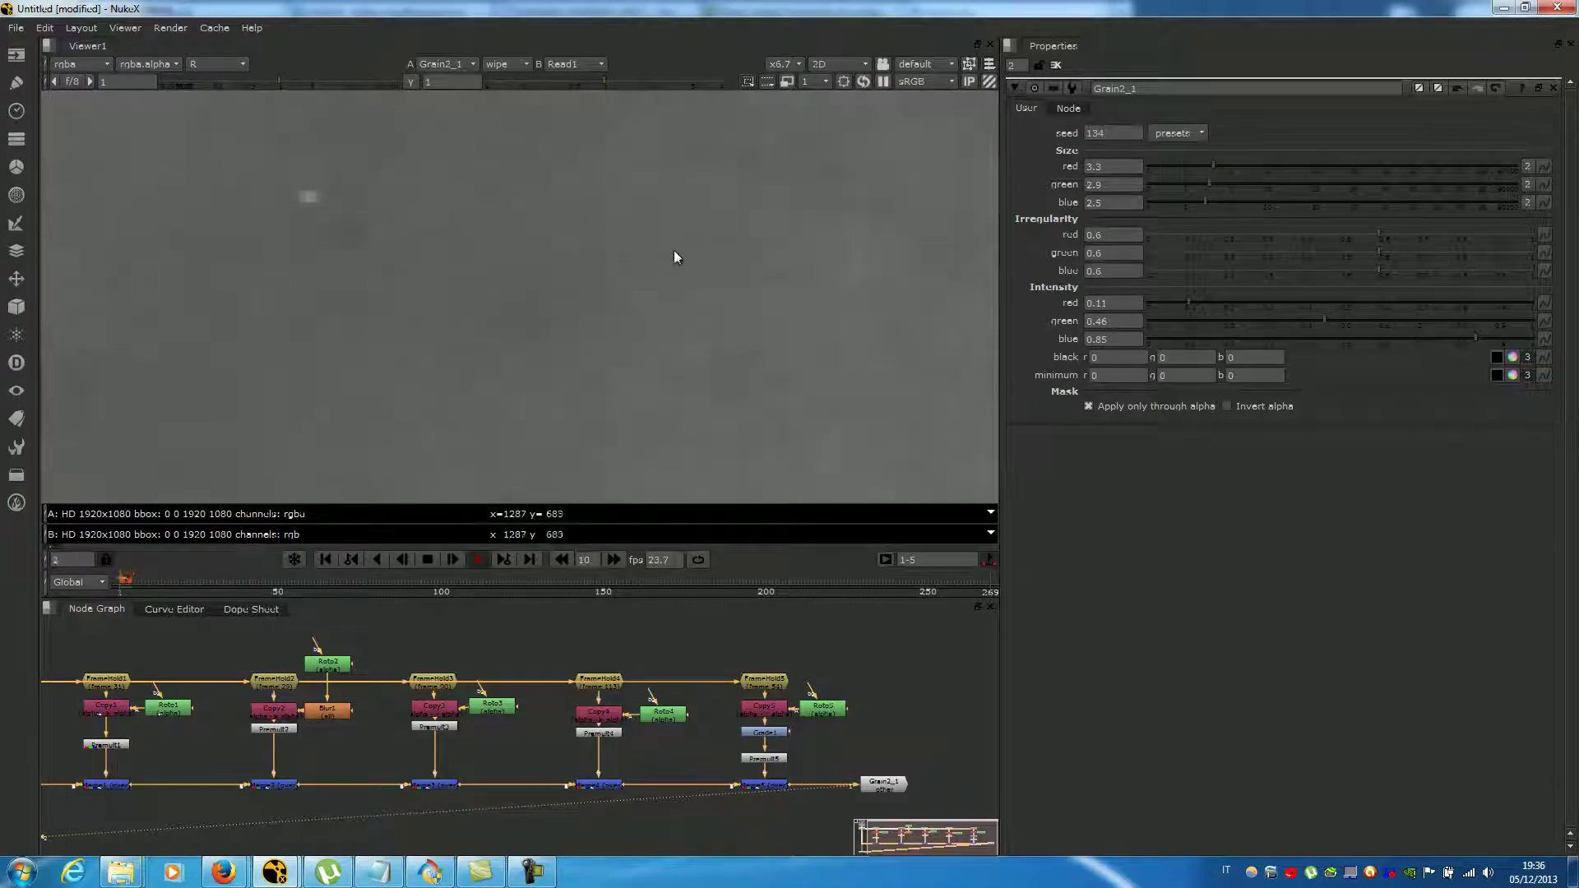
scroll(635, 245, "down", 5)
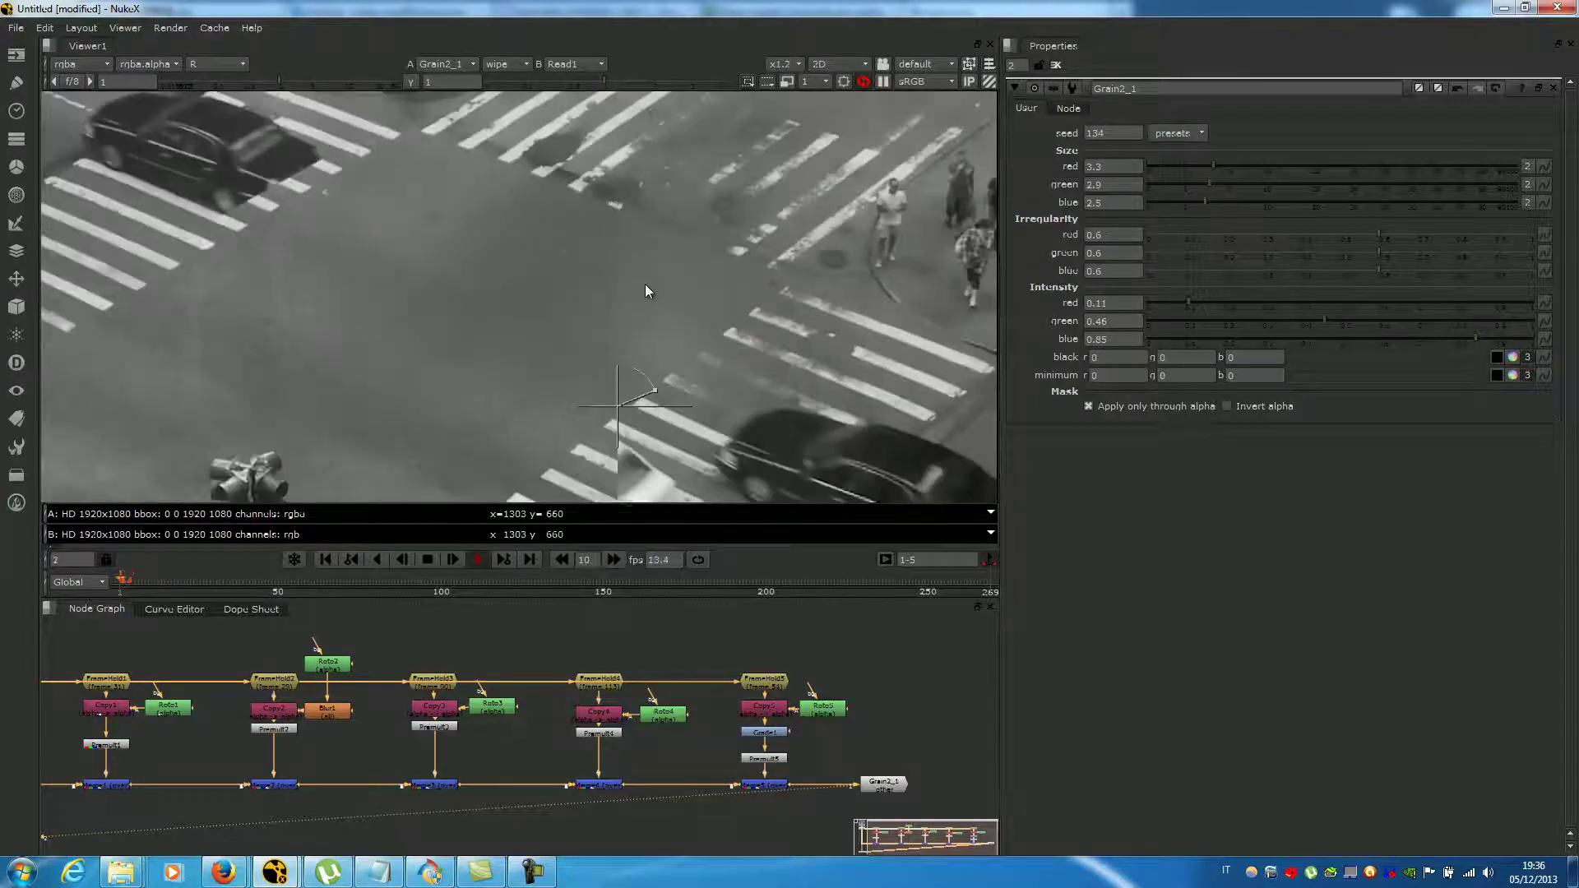
scroll(645, 289, "up", 5)
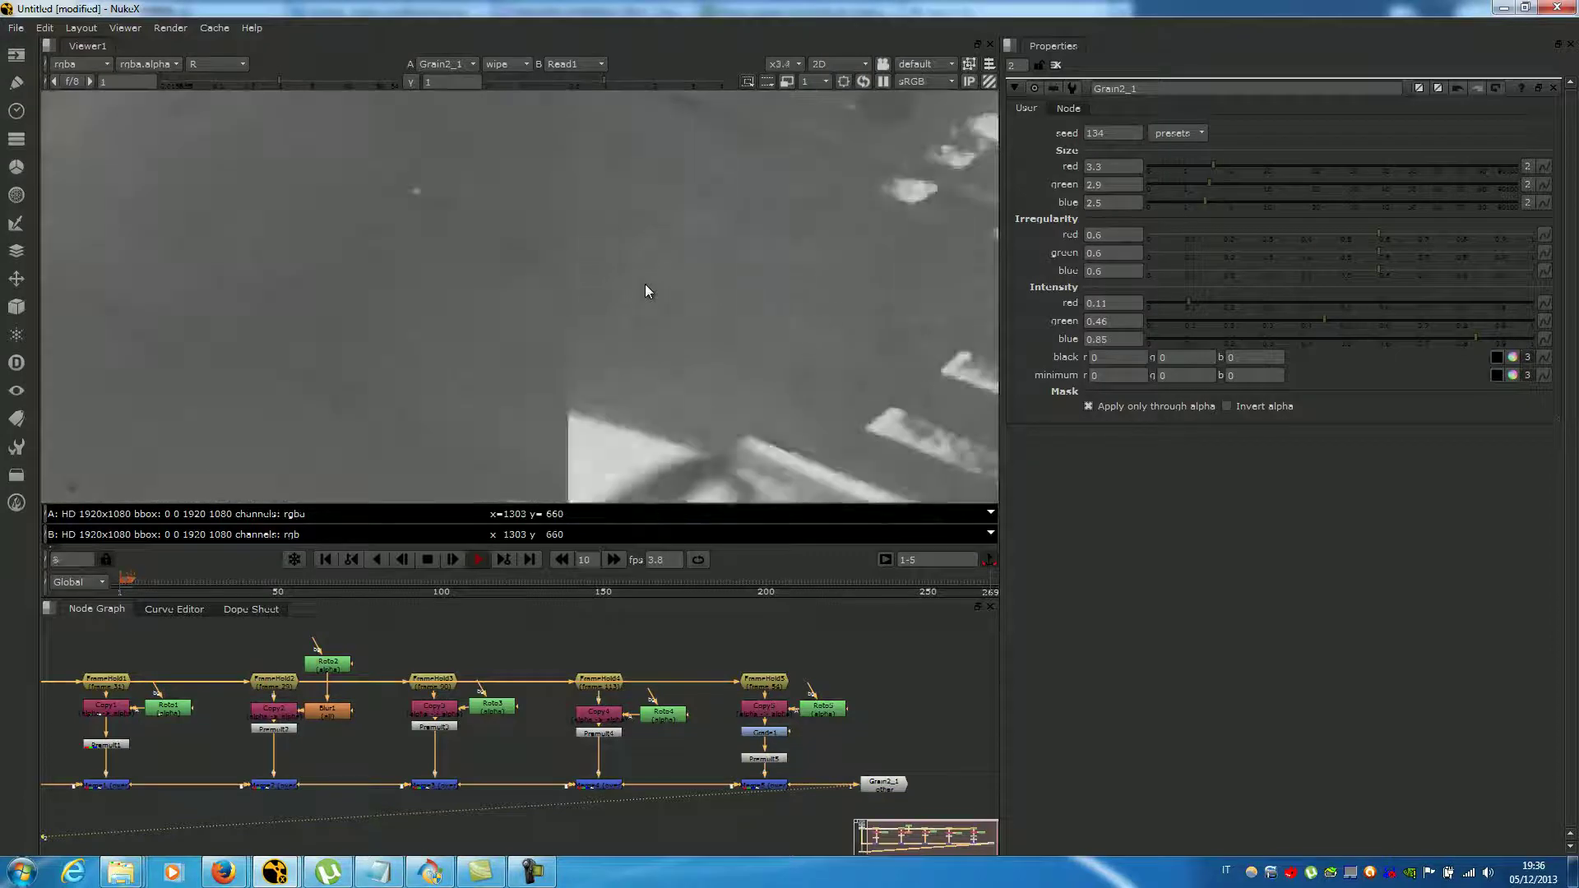
scroll(586, 310, "down", 1)
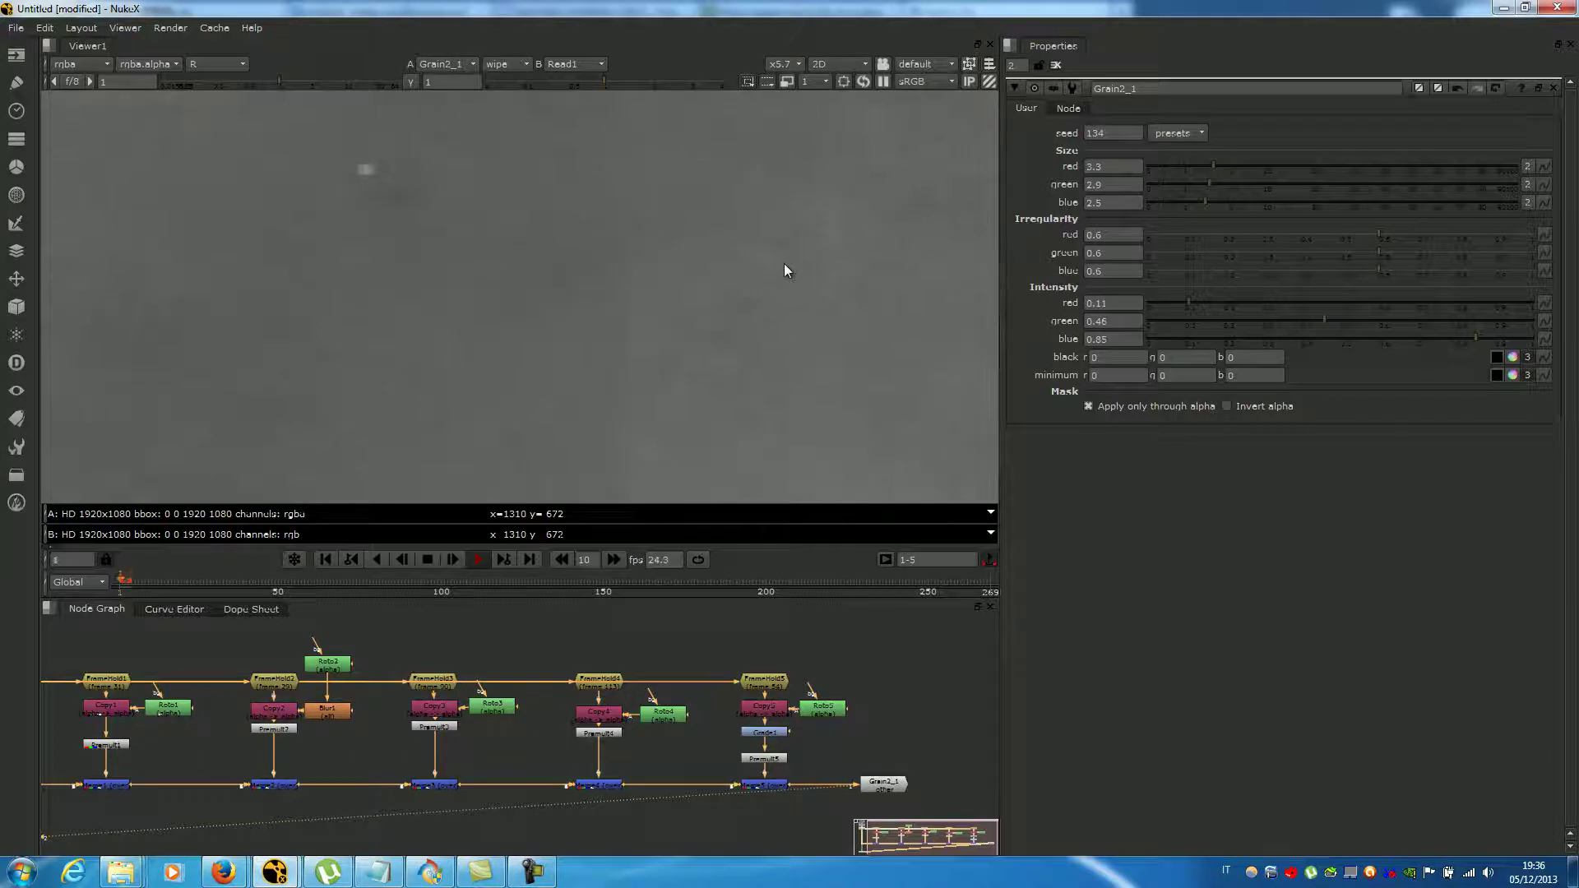
scroll(766, 323, "down", 1)
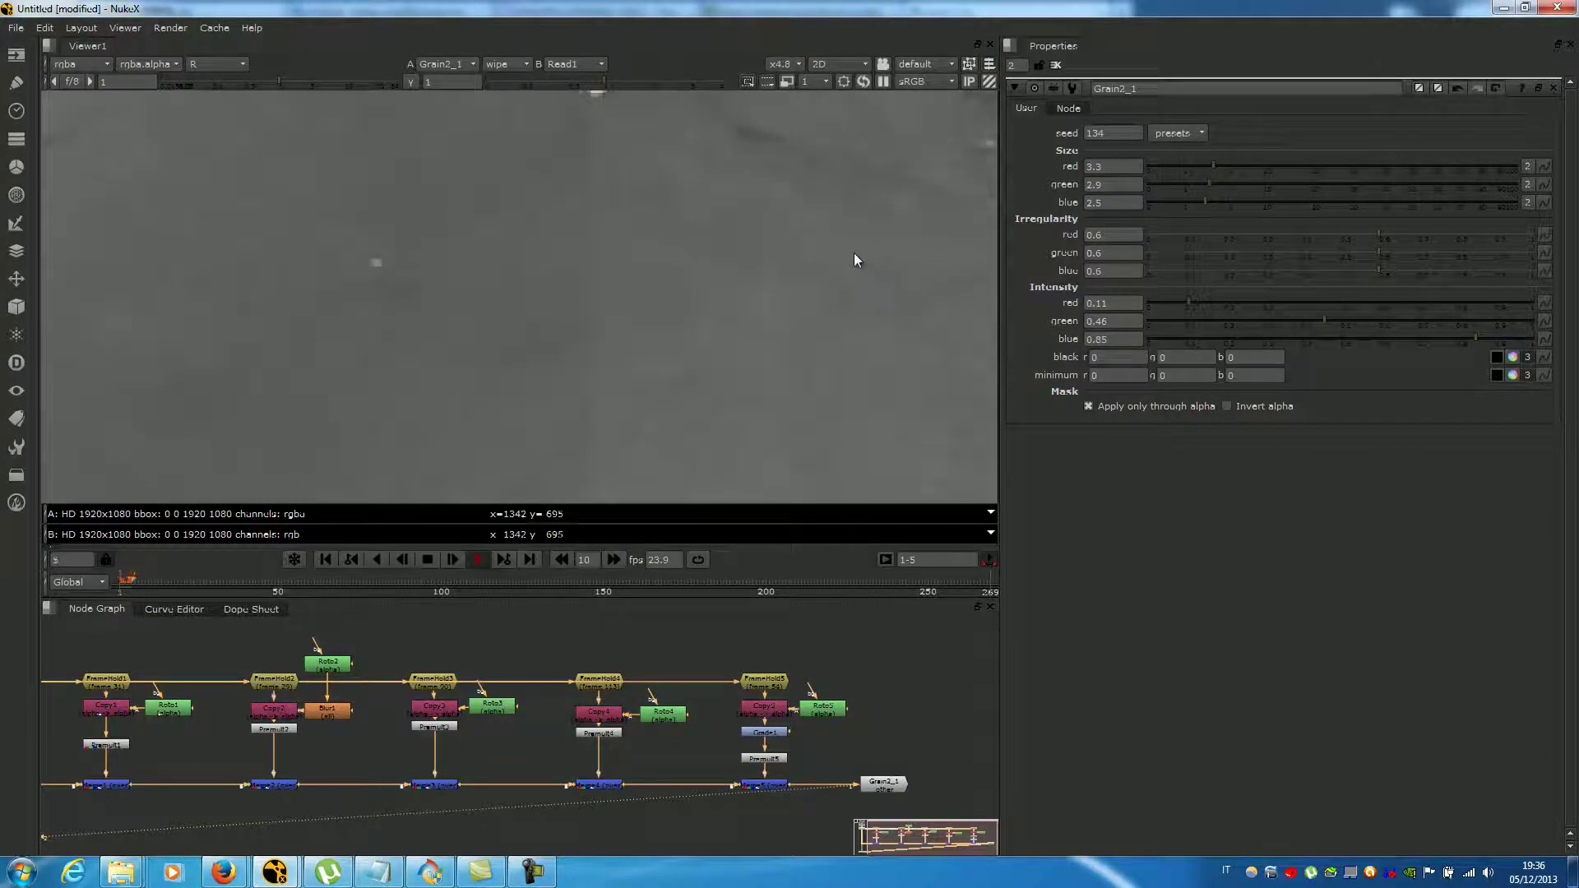
scroll(626, 348, "up", 2)
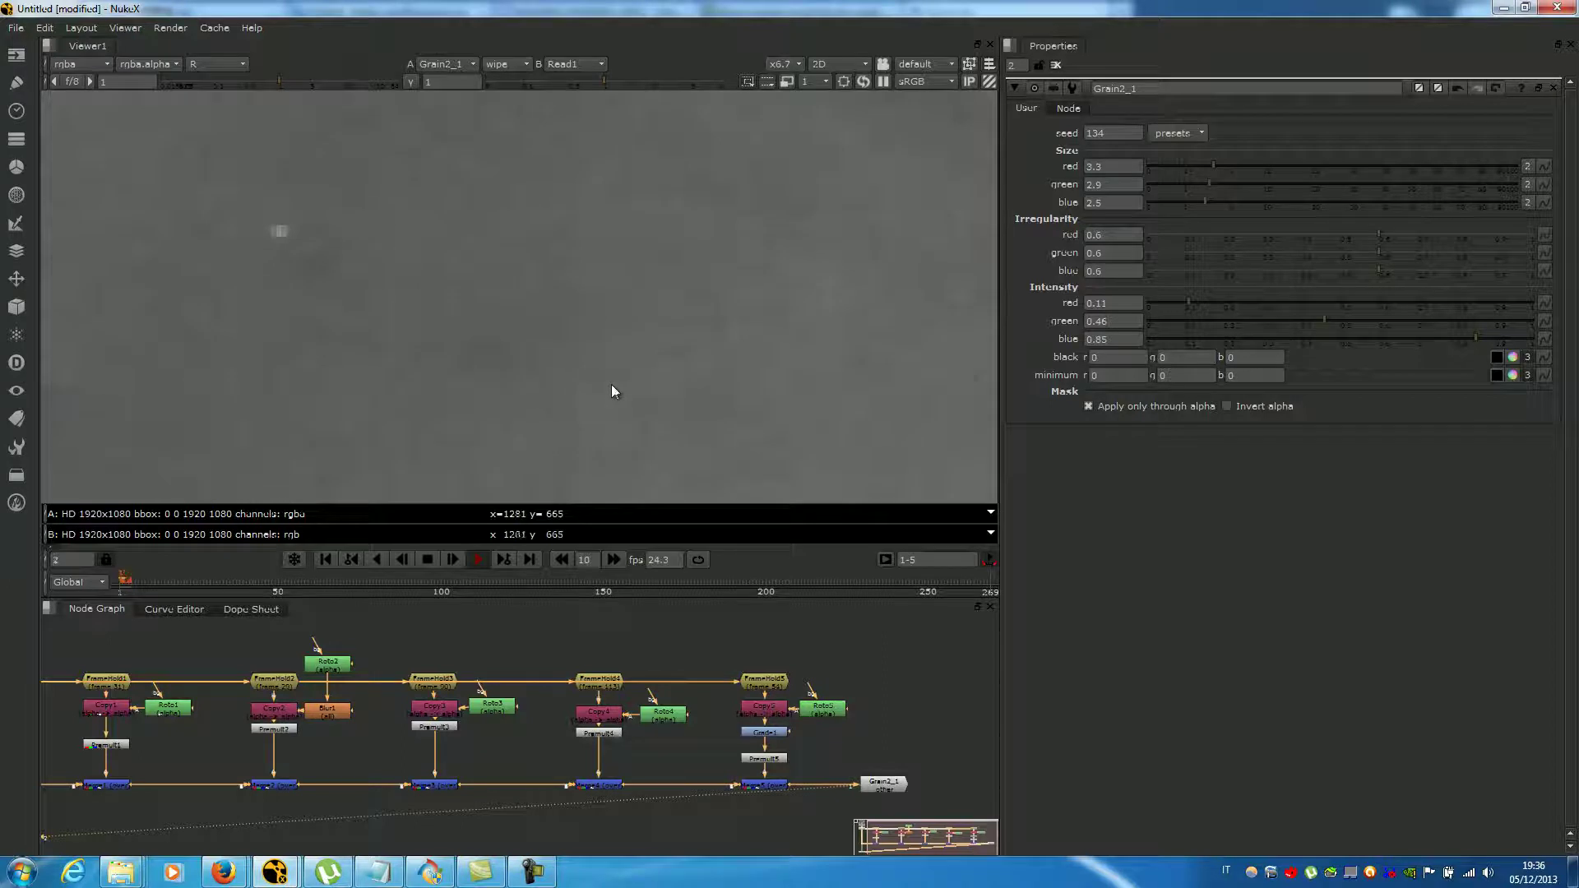
scroll(616, 321, "down", 2)
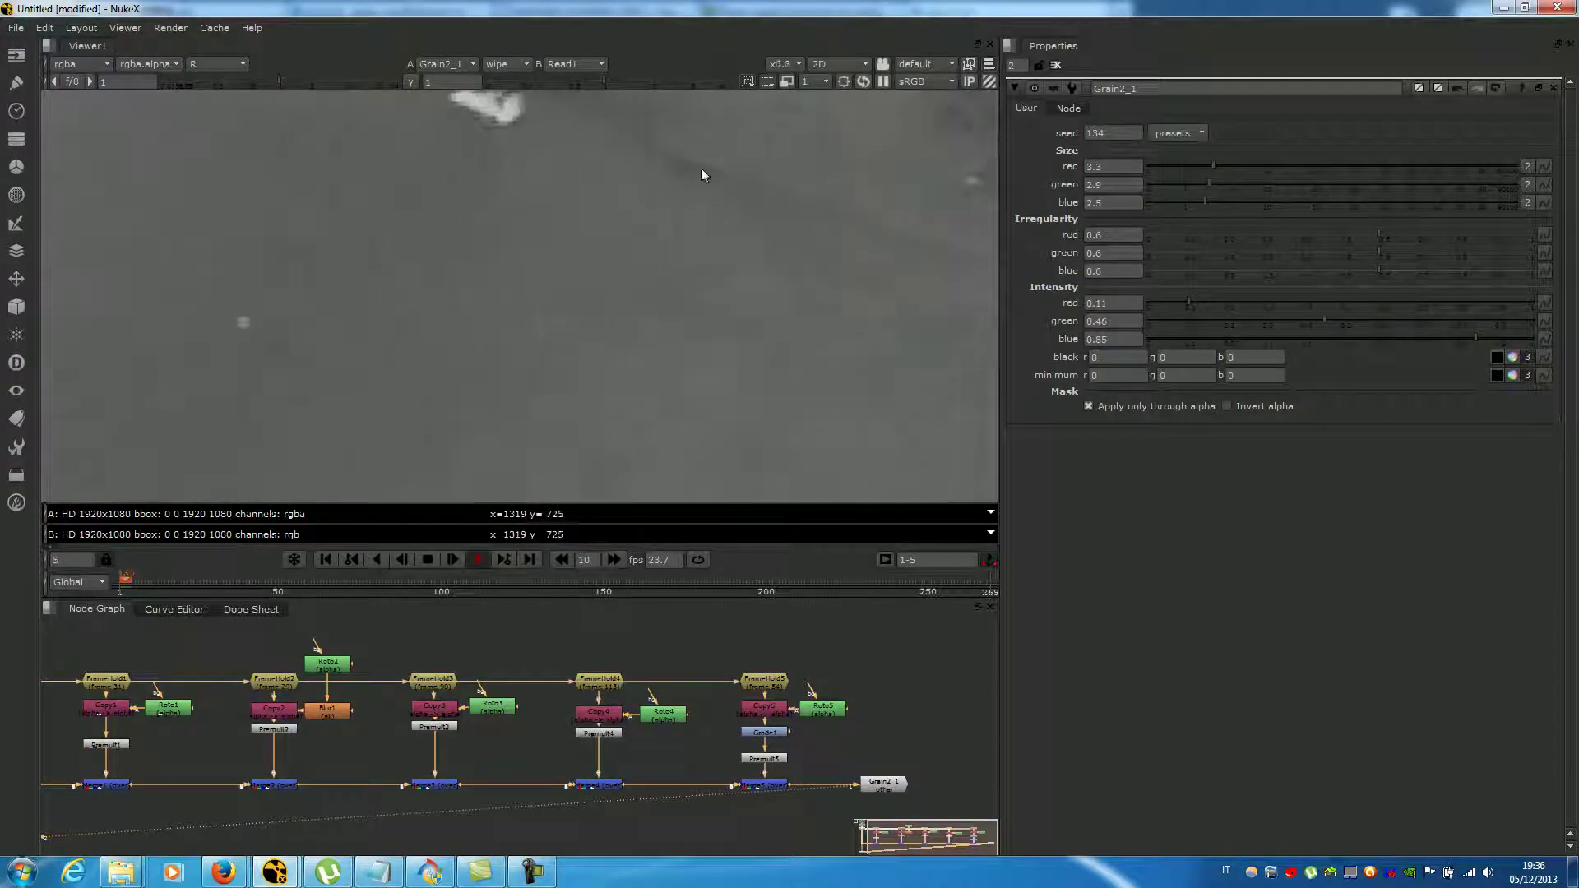
scroll(720, 261, "up", 2)
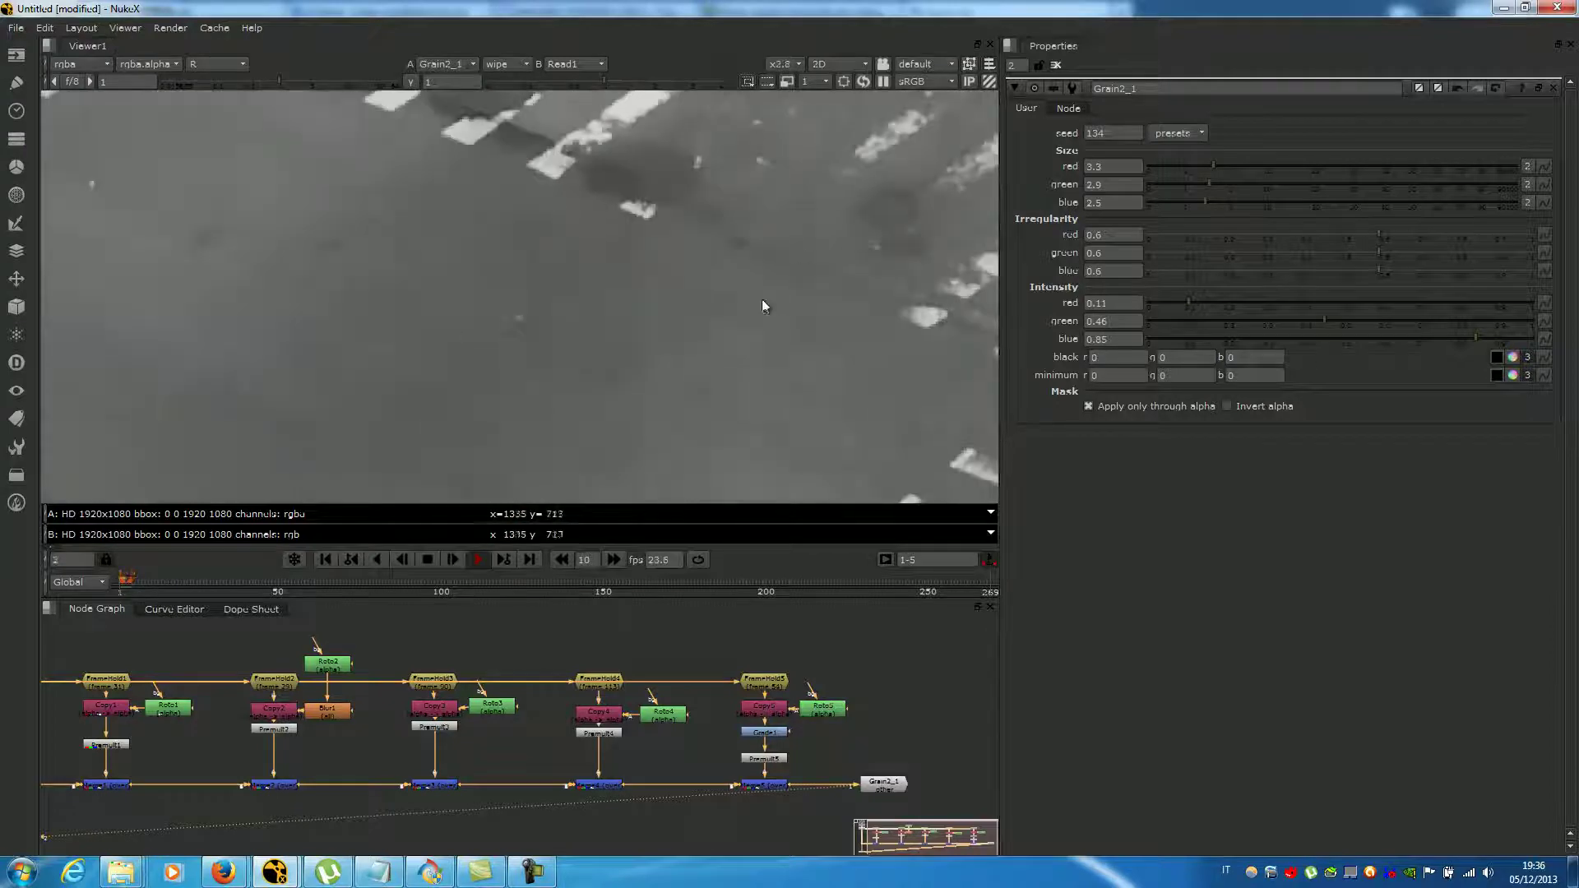
scroll(733, 180, "down", 2)
scroll(703, 222, "up", 3)
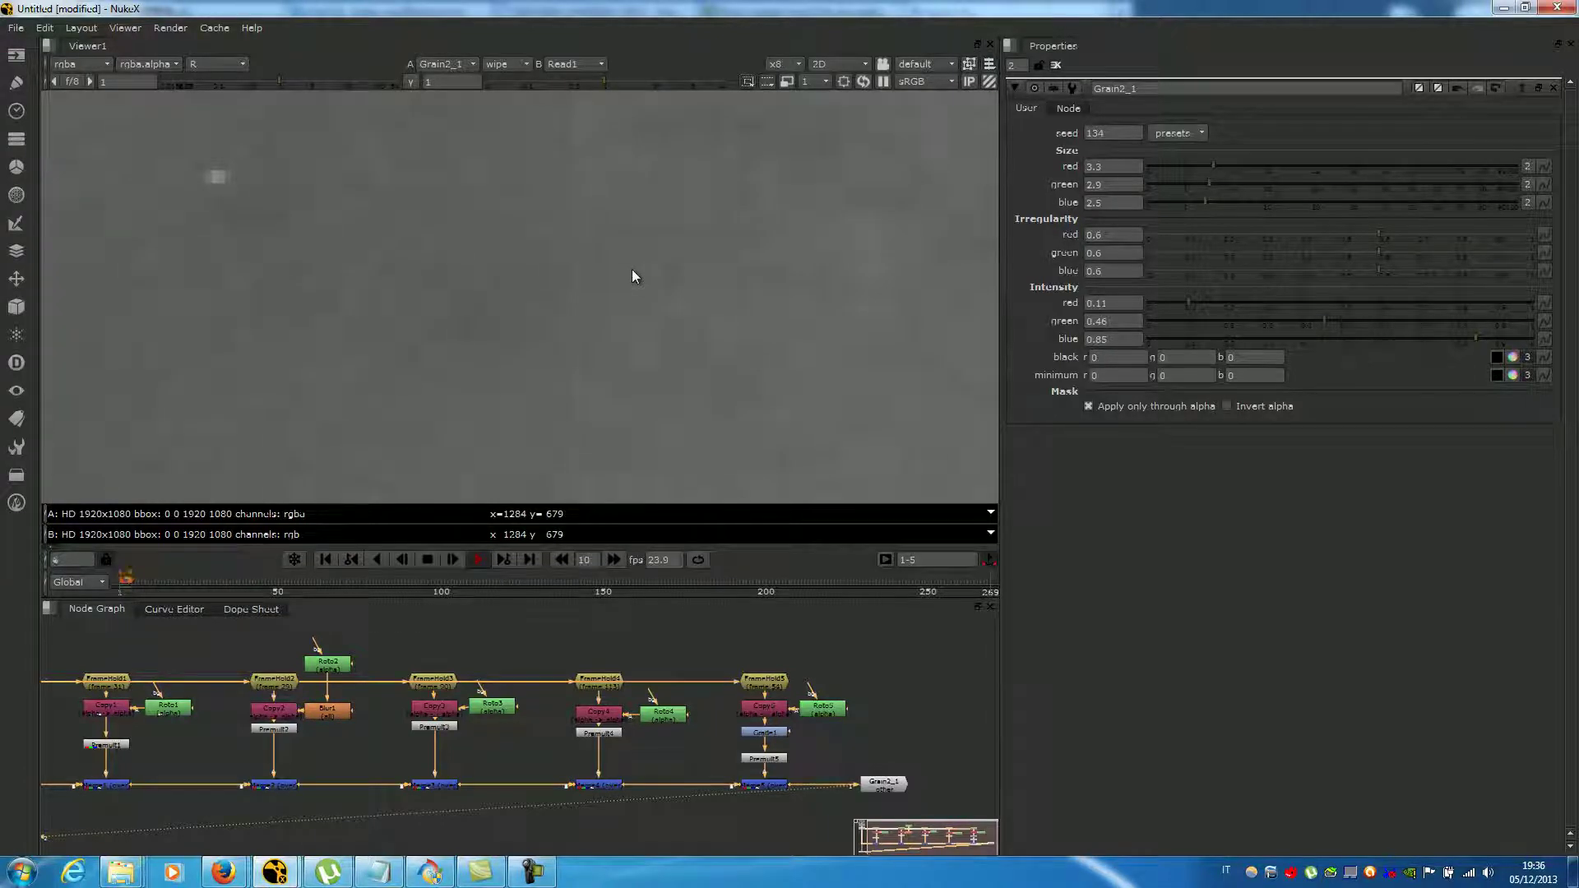
scroll(676, 233, "down", 2)
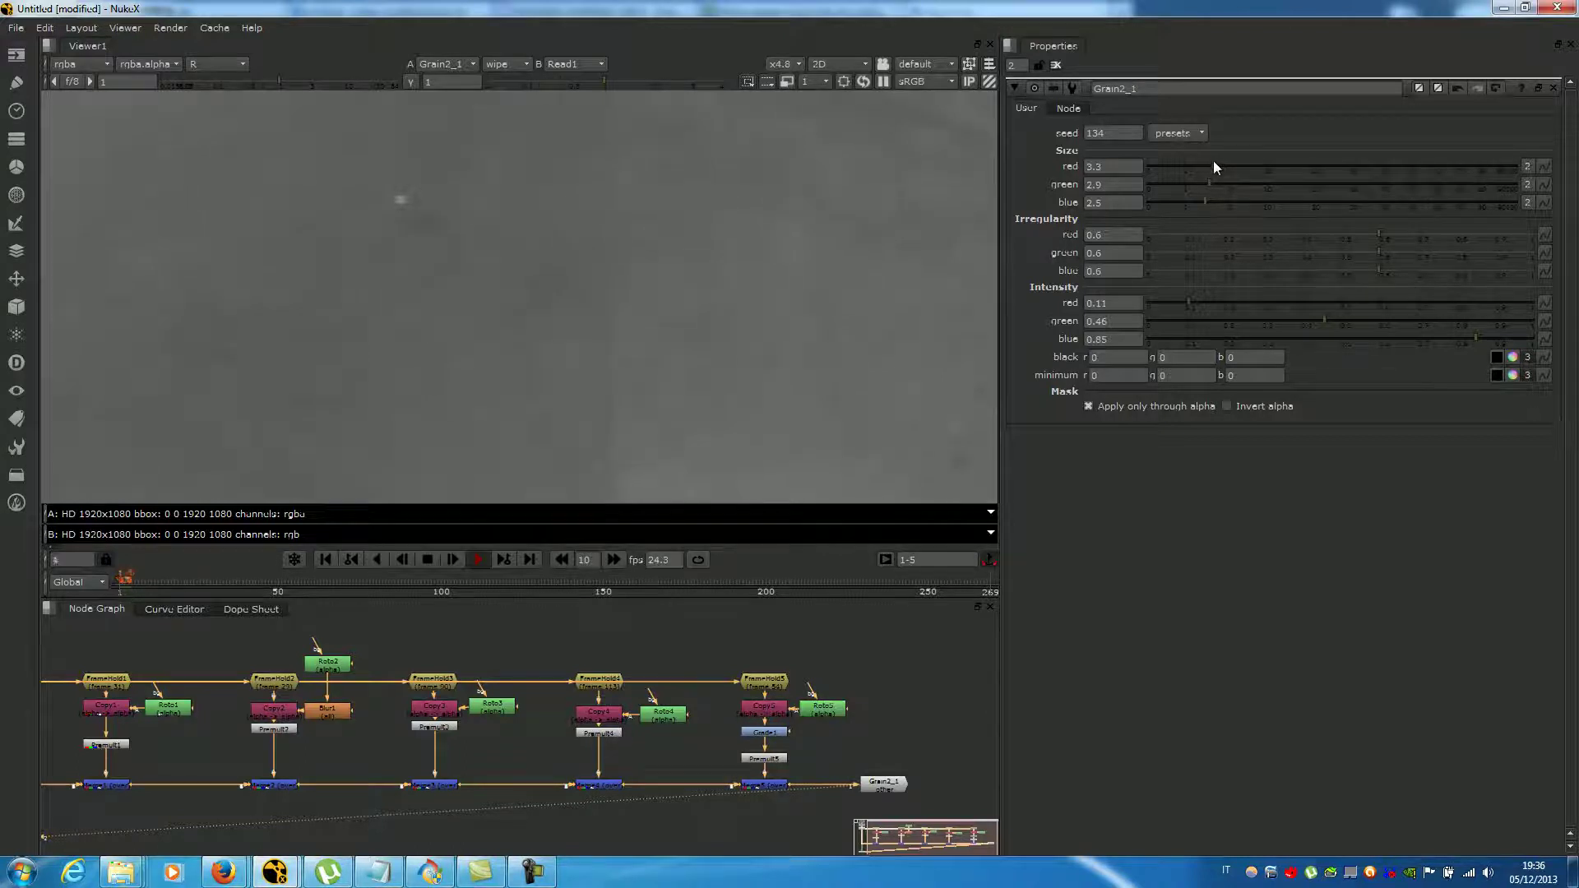
- Set Grain2_1's red size to 4.7 and red intensity to 0.065
mouse_move(1210, 163)
left_mouse_down()
mouse_move(1245, 159)
mouse_move(1227, 168)
left_mouse_up()
left_click_drag(1188, 303, 1176, 305)
left_click_drag(1177, 304, 1171, 305)
key("minus")
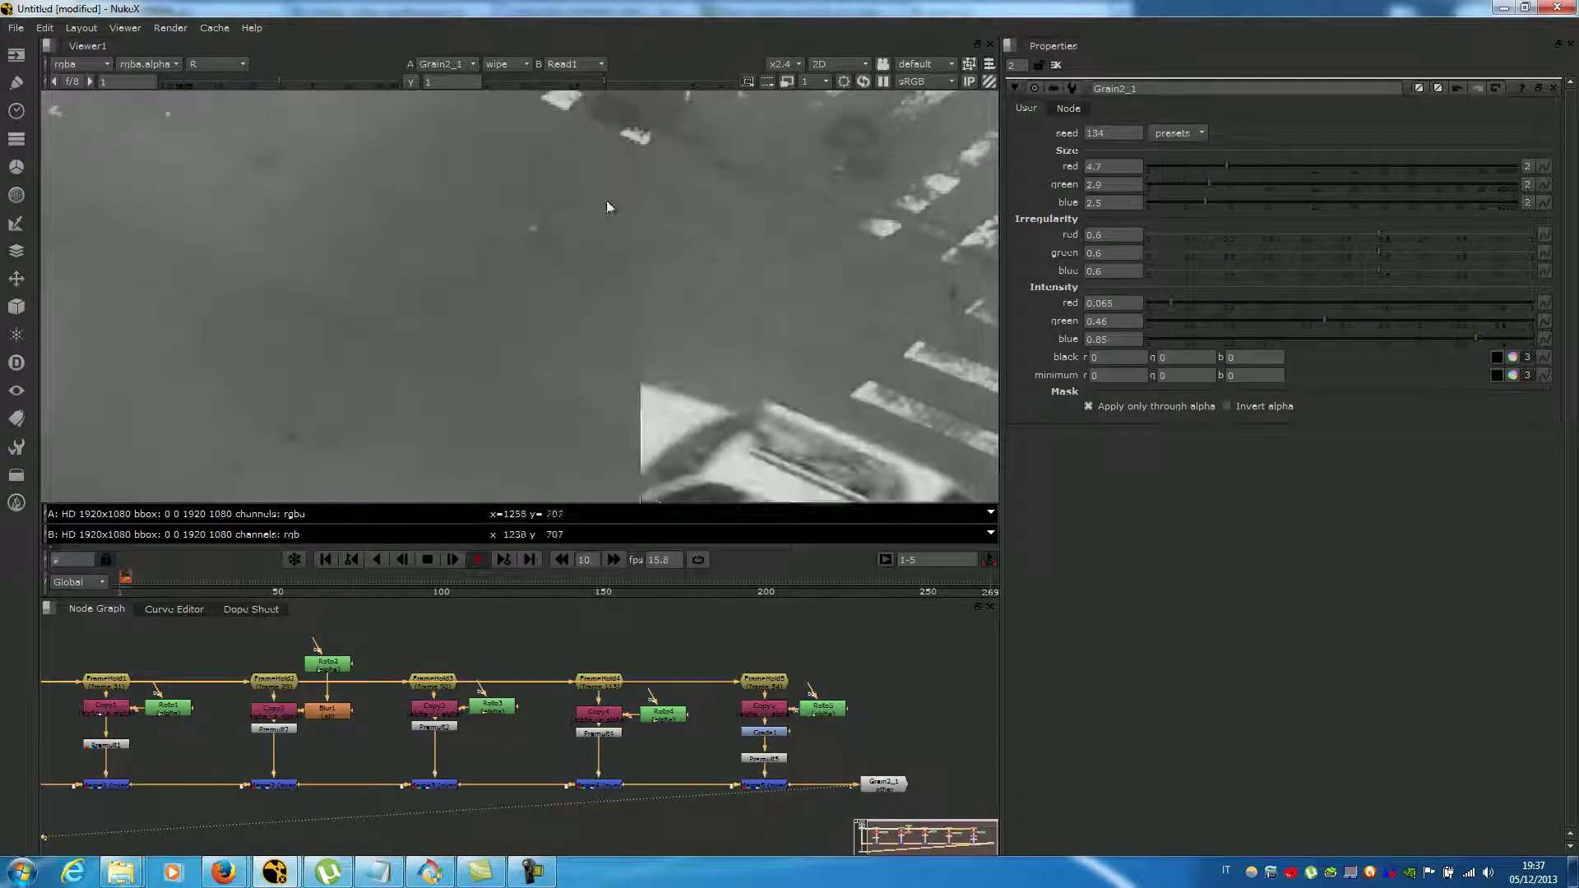
- Display only the green channel and set Grain2_1's green intensity to 0.07 to match the grain across the wipe
key("g")
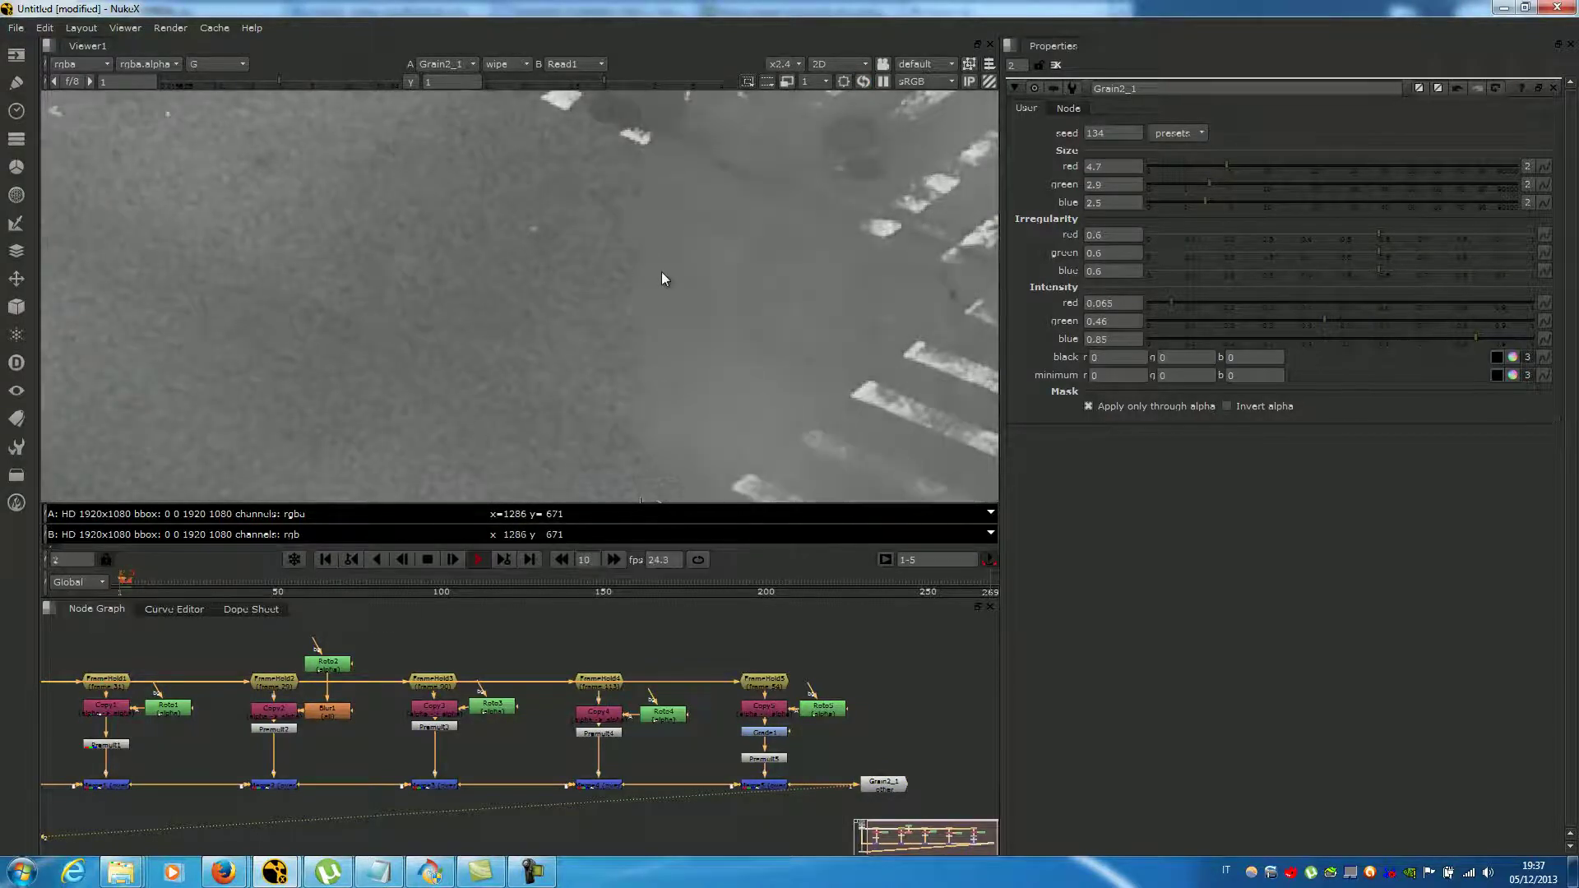
scroll(661, 271, "up", 3)
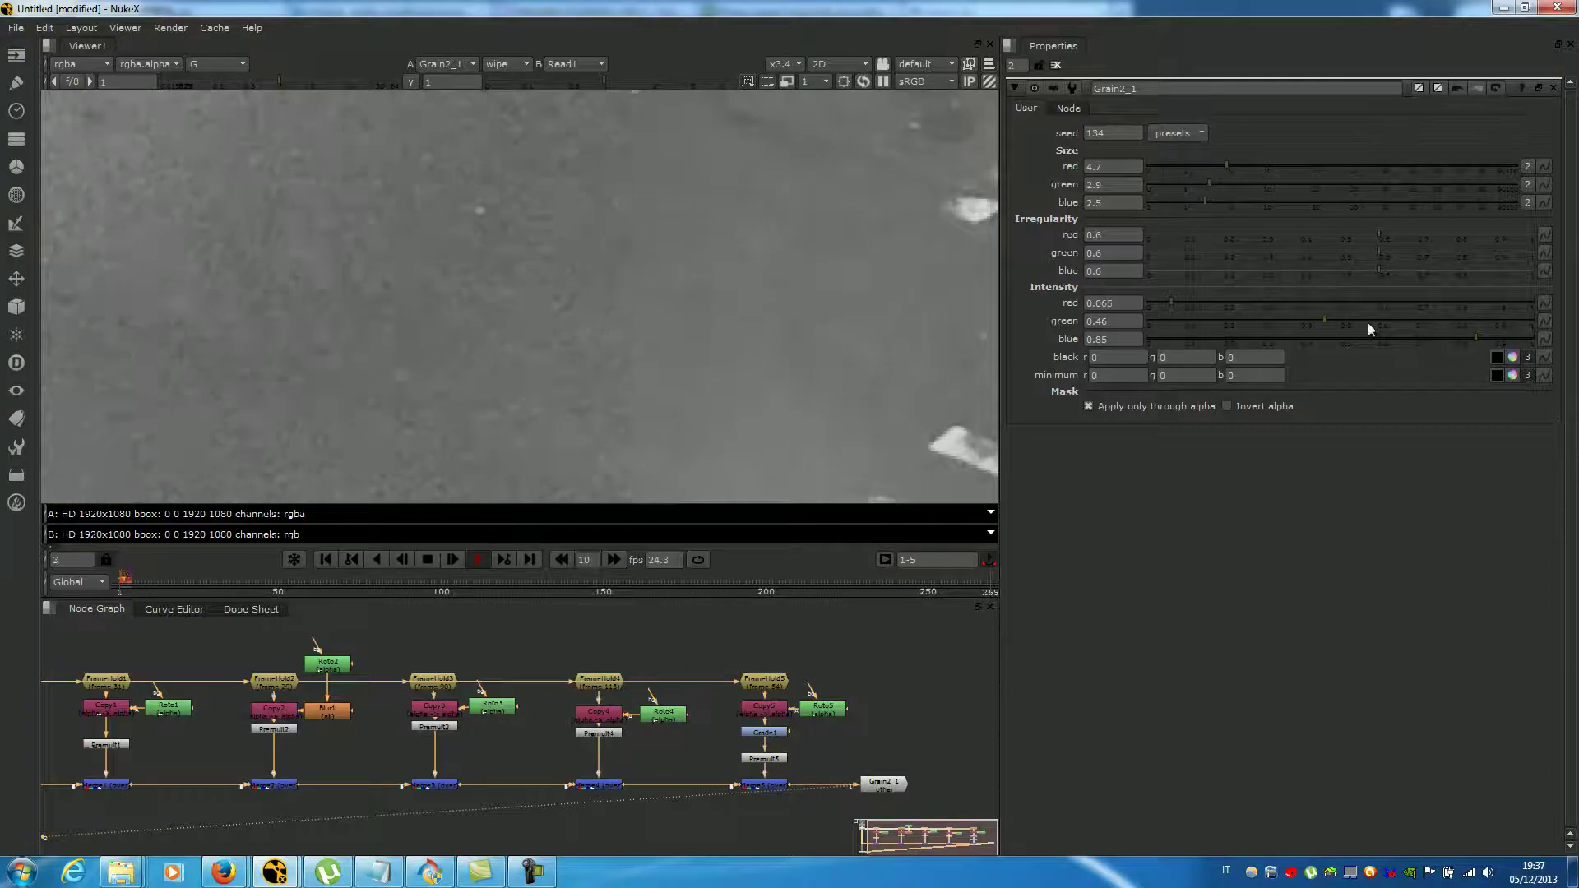
left_click_drag(1322, 319, 1181, 320)
left_click_drag(1175, 319, 1173, 319)
left_click(1176, 319)
left_click_drag(1177, 319, 1173, 319)
- Display only the blue channel, set Grain2_1's blue size to 3 and blue intensity to 0.075, and check the match
key("b")
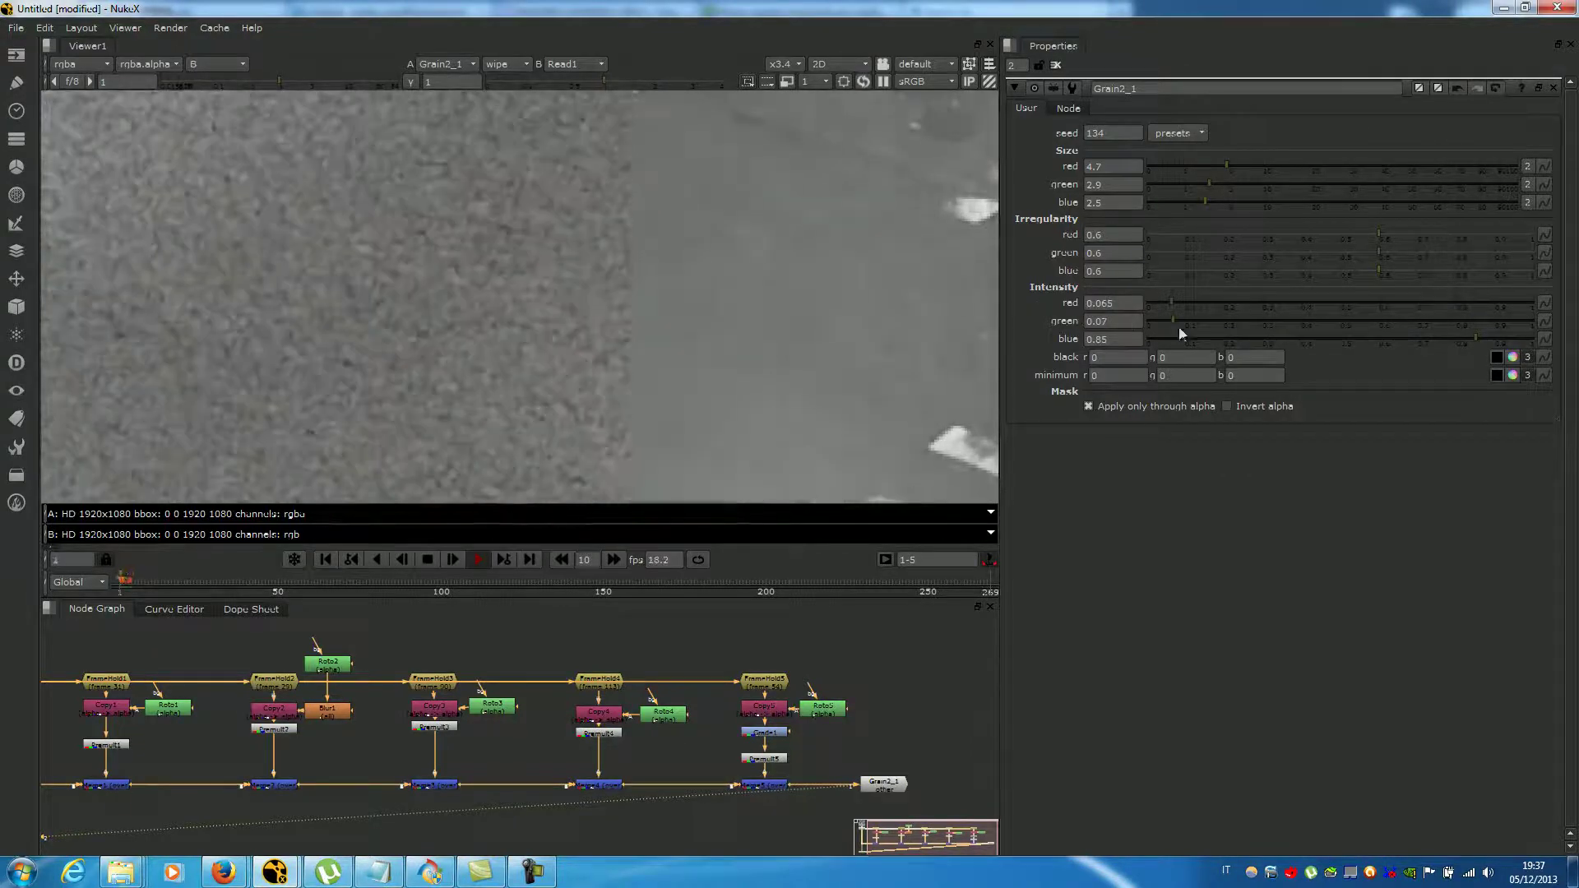
left_click_drag(1472, 338, 1181, 338)
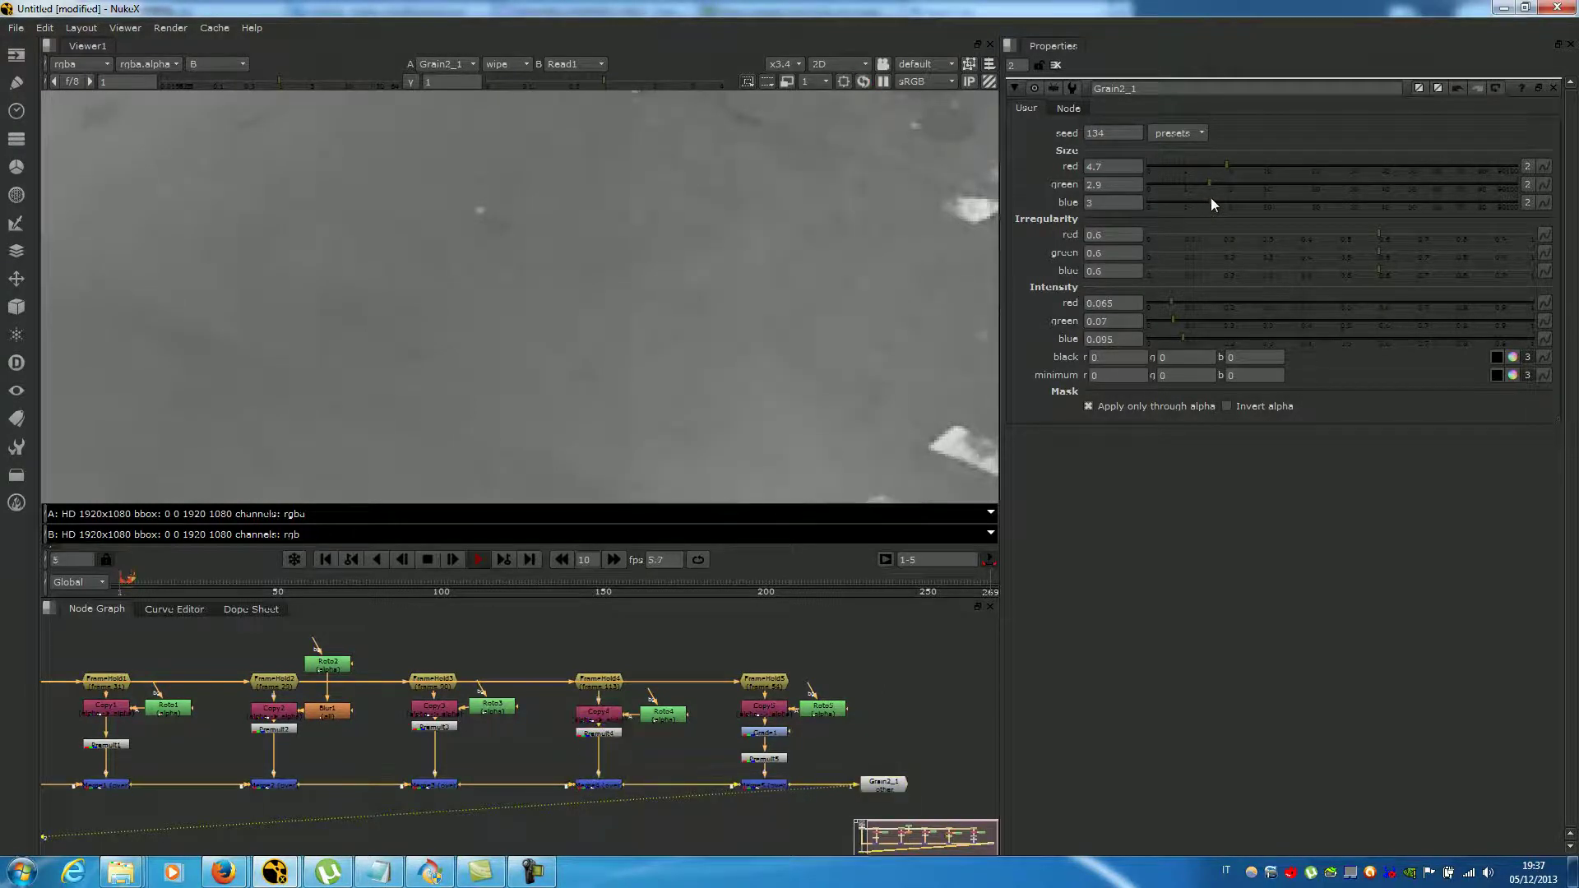
left_click_drag(1181, 335, 1176, 336)
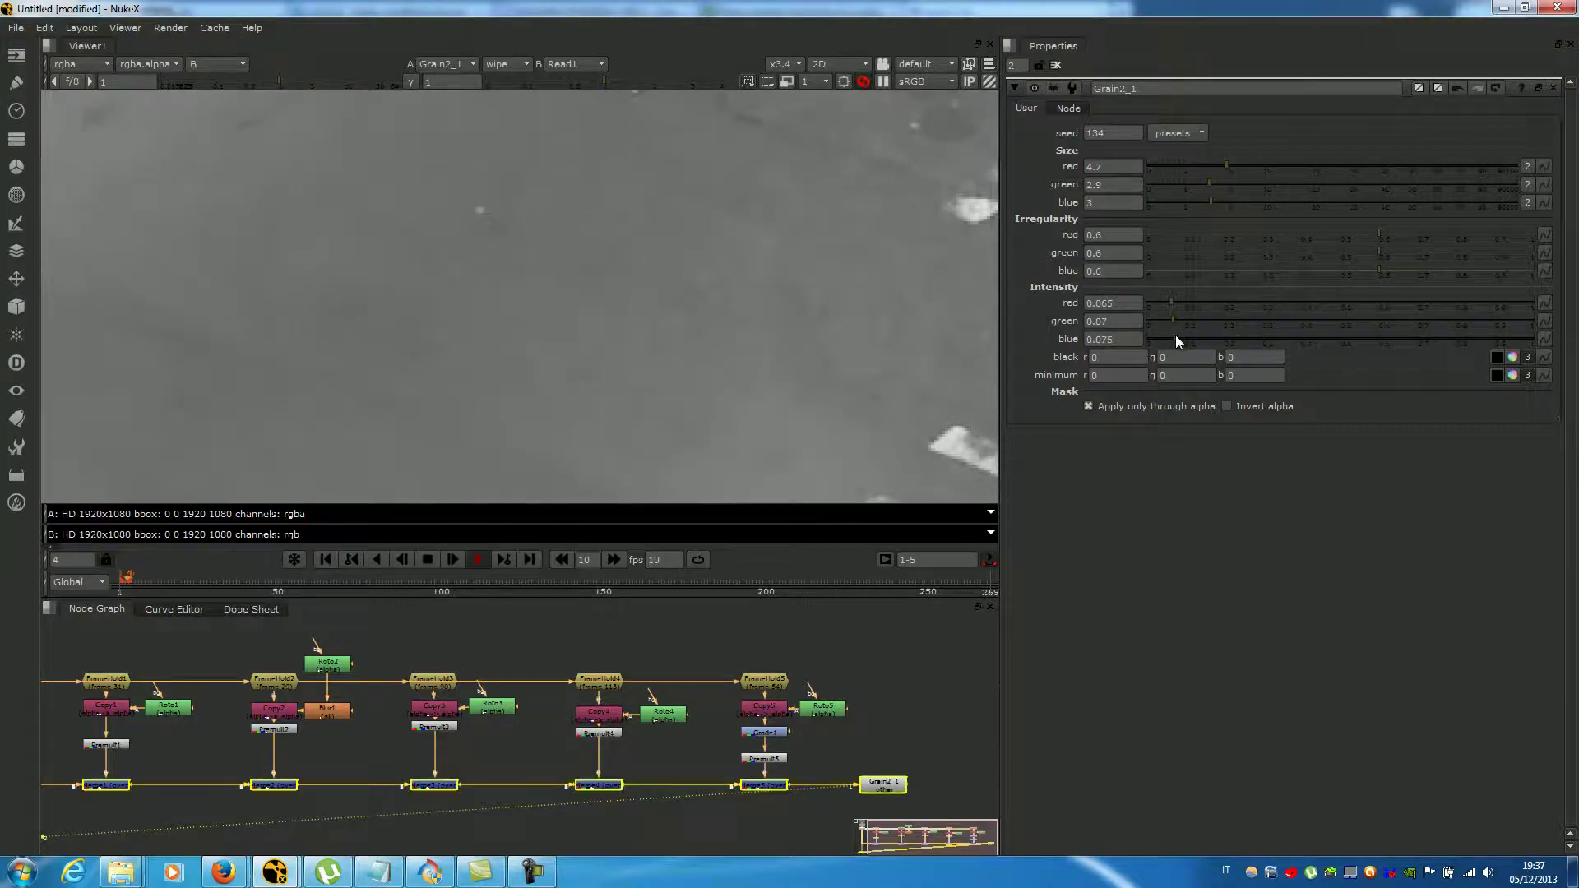
scroll(504, 295, "down", 2)
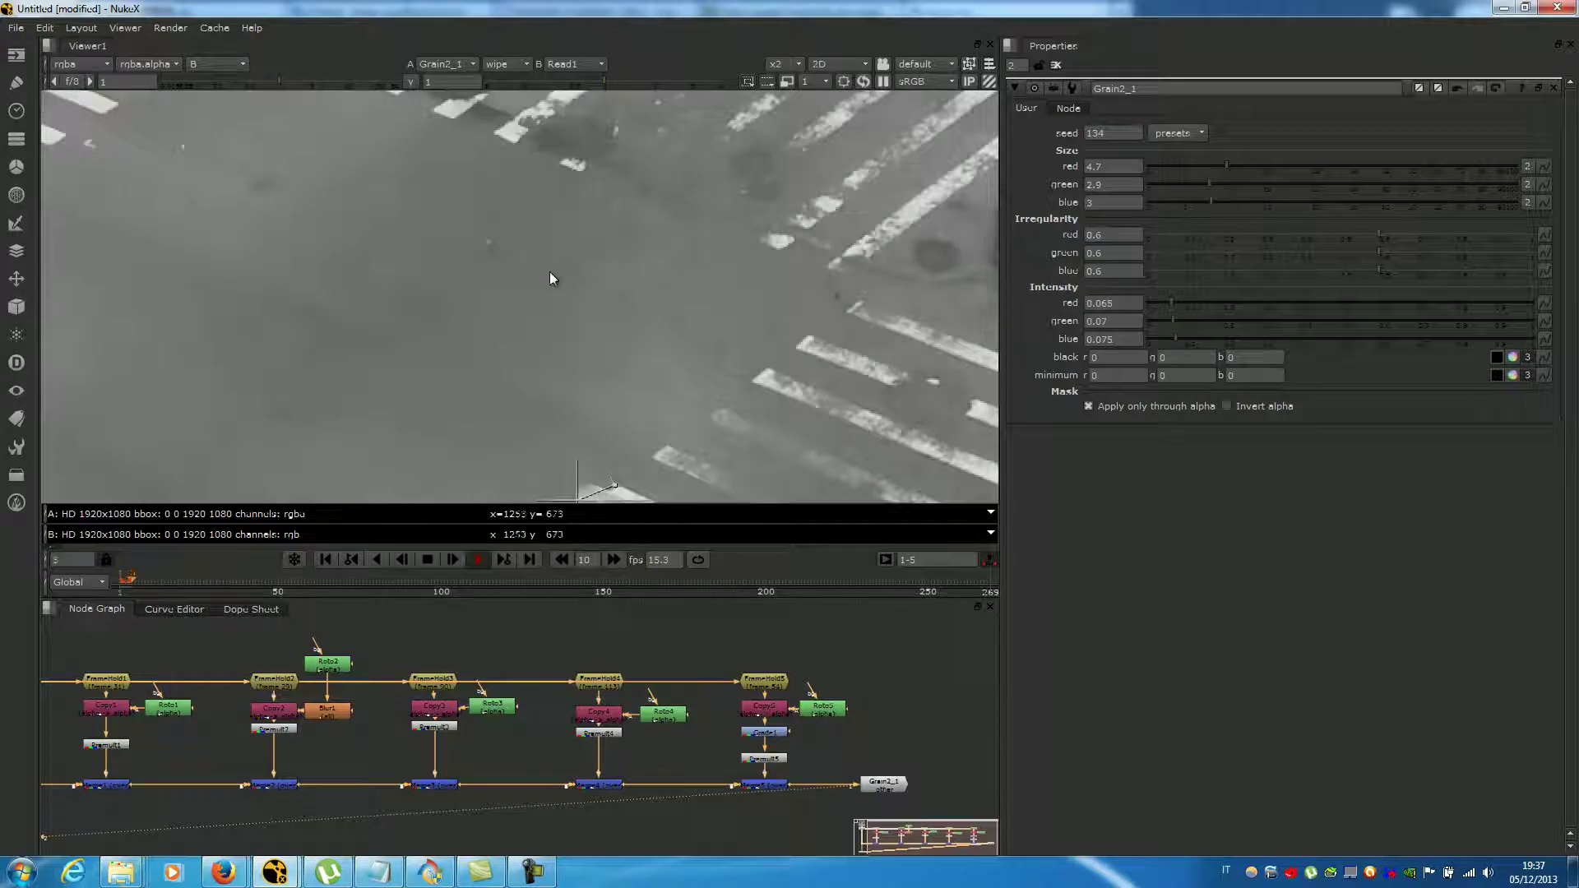
scroll(551, 275, "up", 2)
scroll(633, 247, "up", 2)
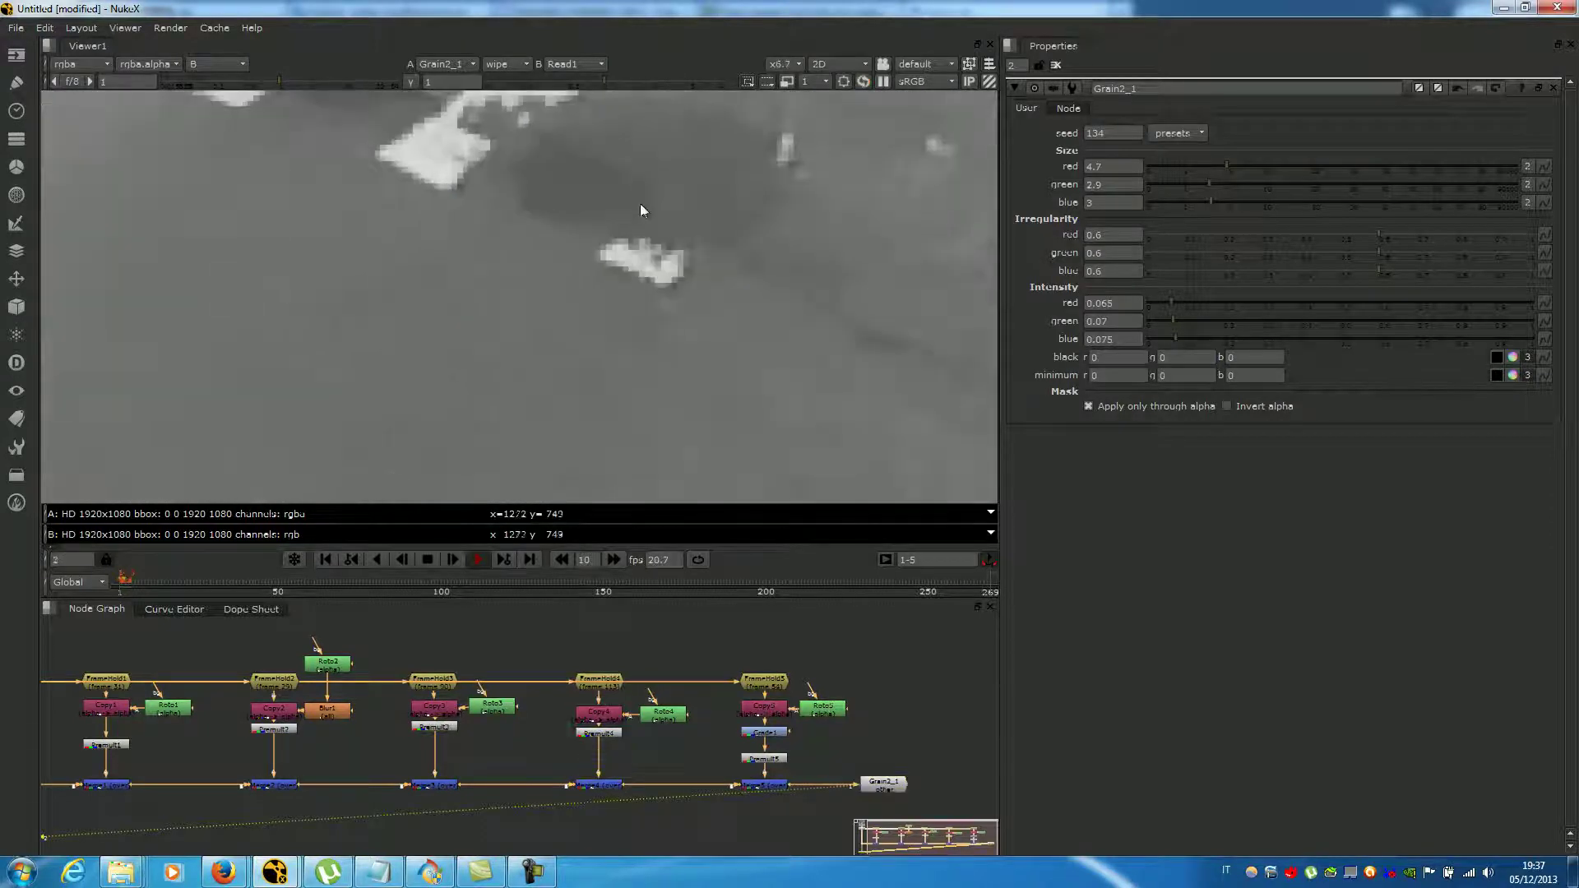
- Restore the full RGB display and inspect the combined grain match across the road surface
scroll(641, 214, "down", 5)
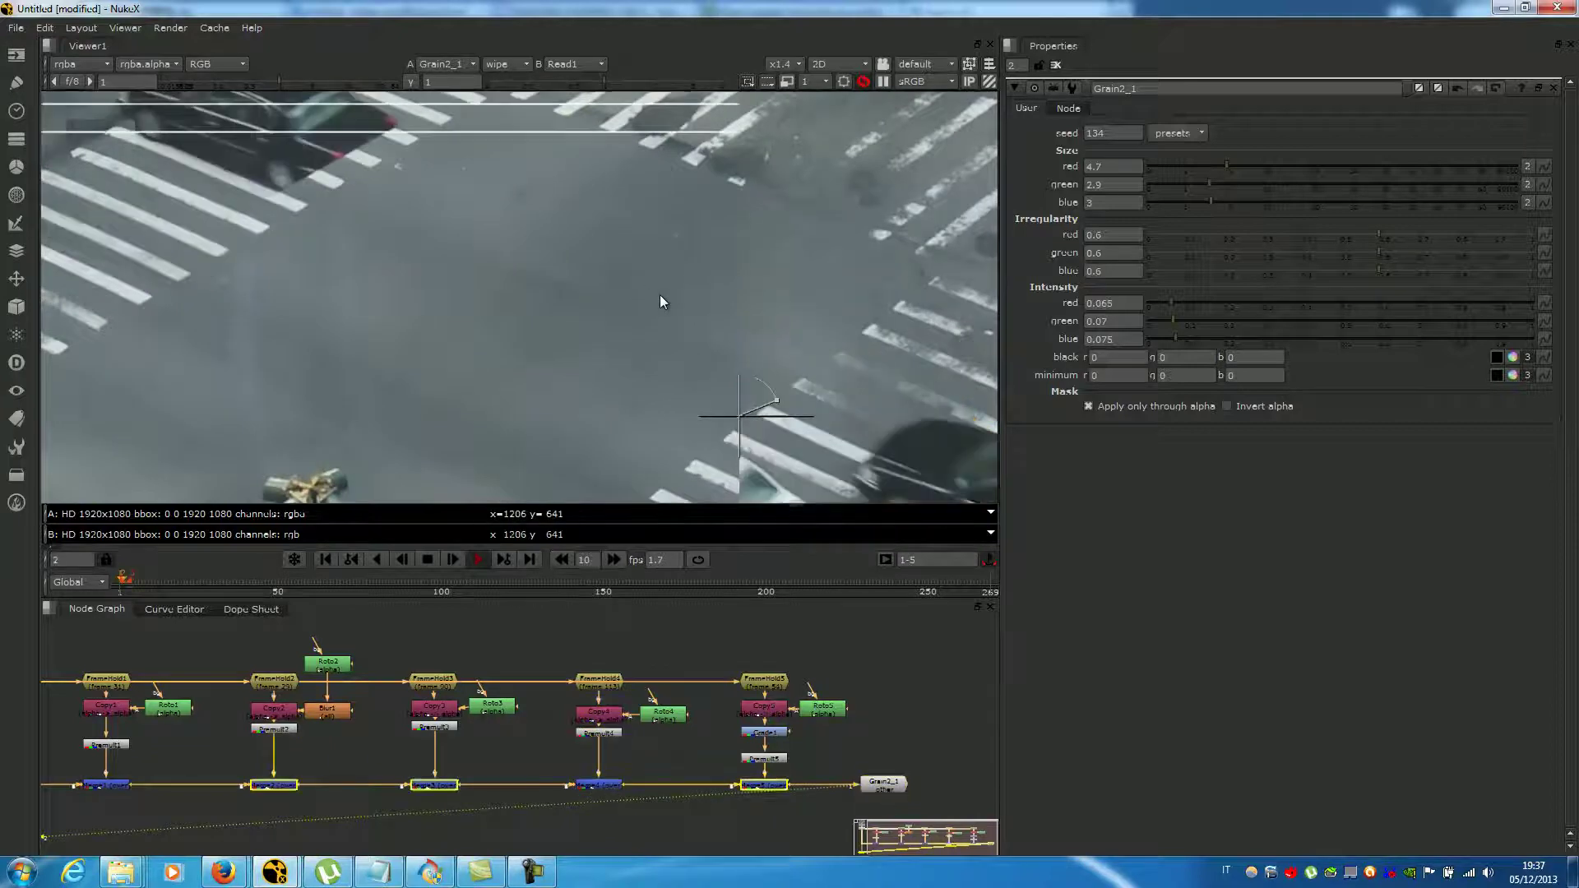
scroll(742, 287, "up", 2)
scroll(539, 253, "up", 2)
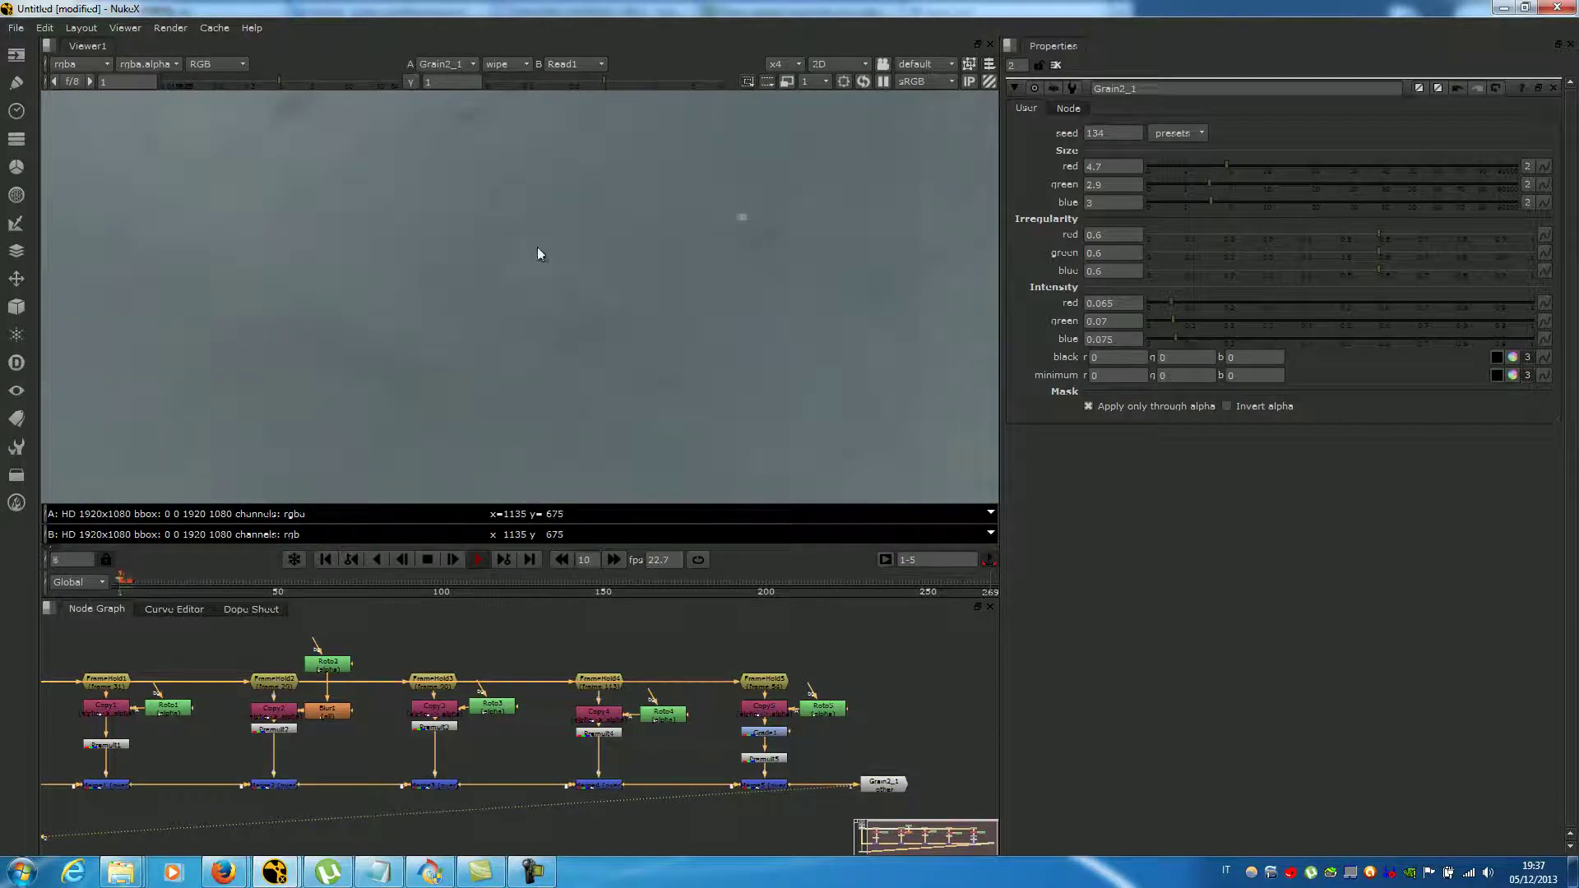
scroll(622, 284, "down", 1)
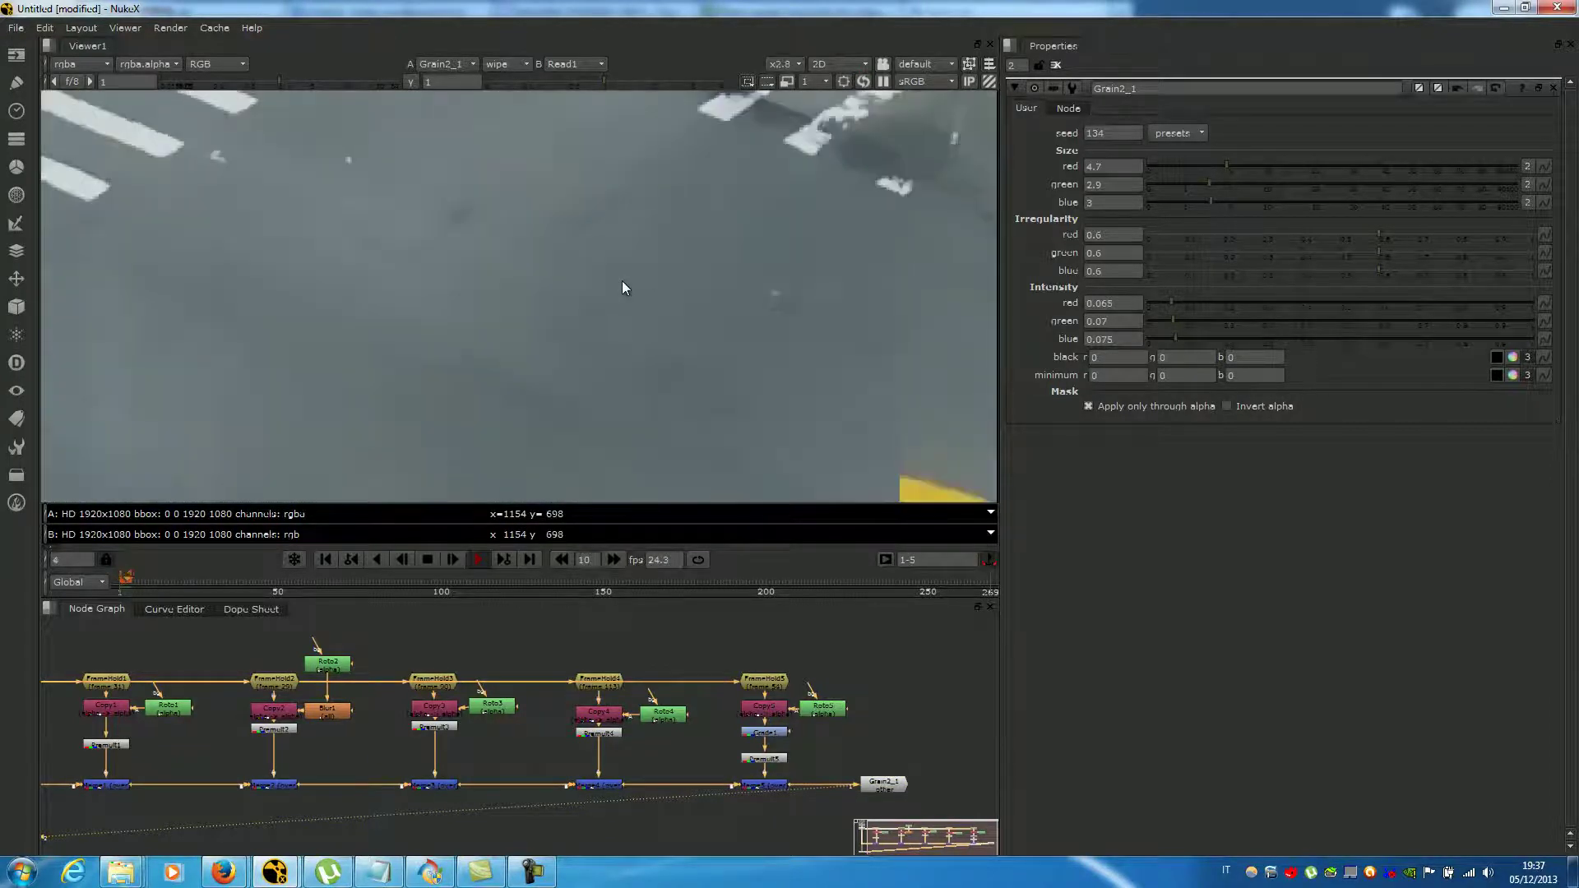
scroll(623, 287, "down", 2)
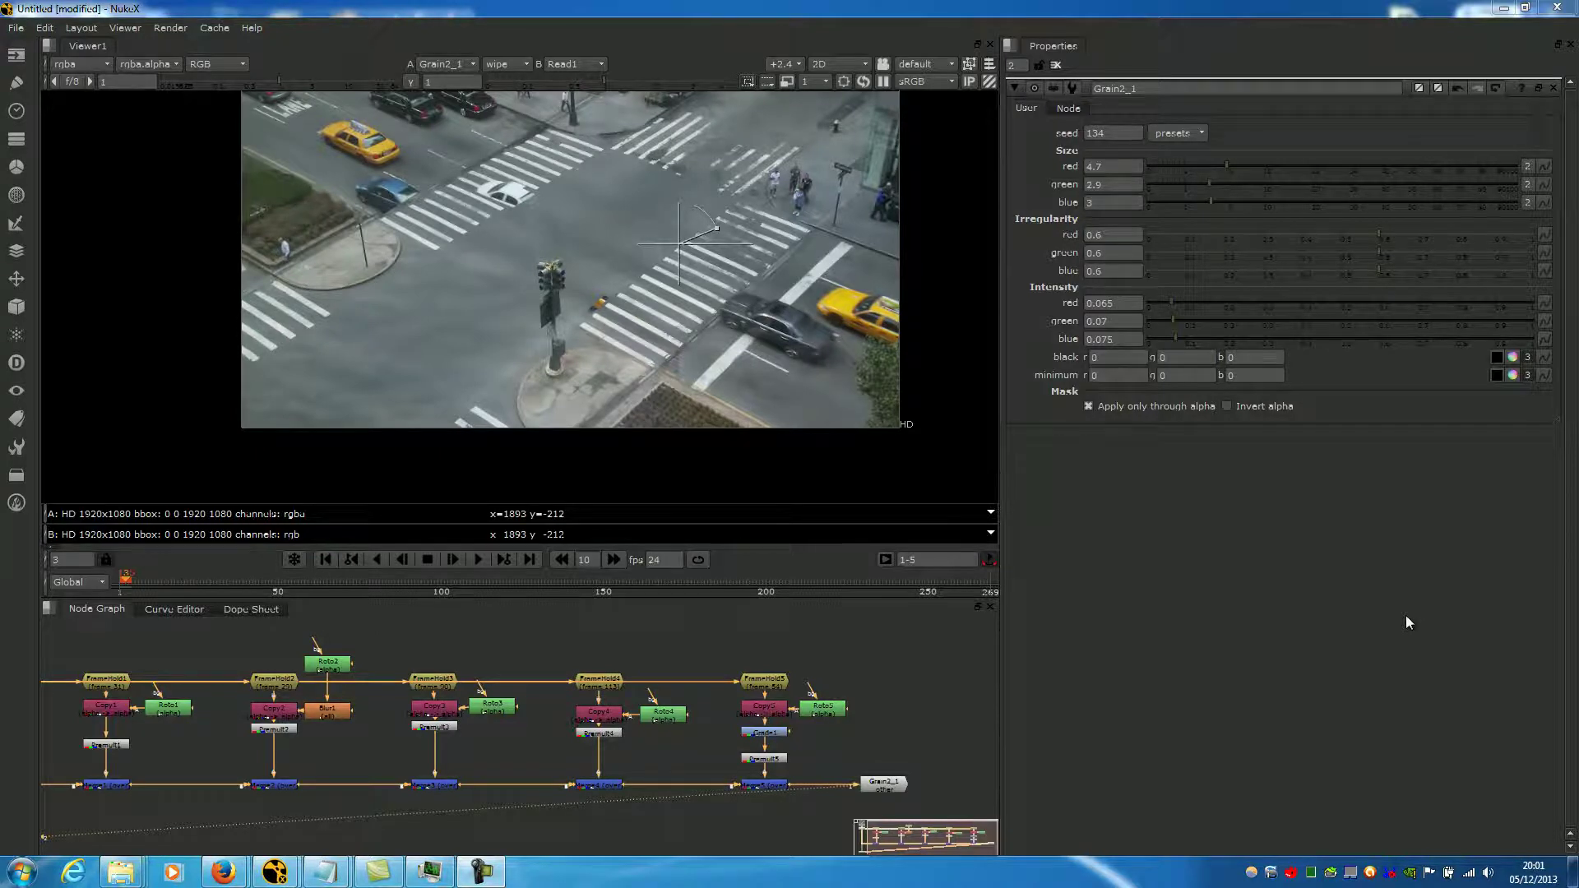
- Review the node tree from Read1 and the denoise node through the frame-hold patches to Grain2_1
scroll(812, 638, "down", 3)
scroll(582, 679, "up", 2)
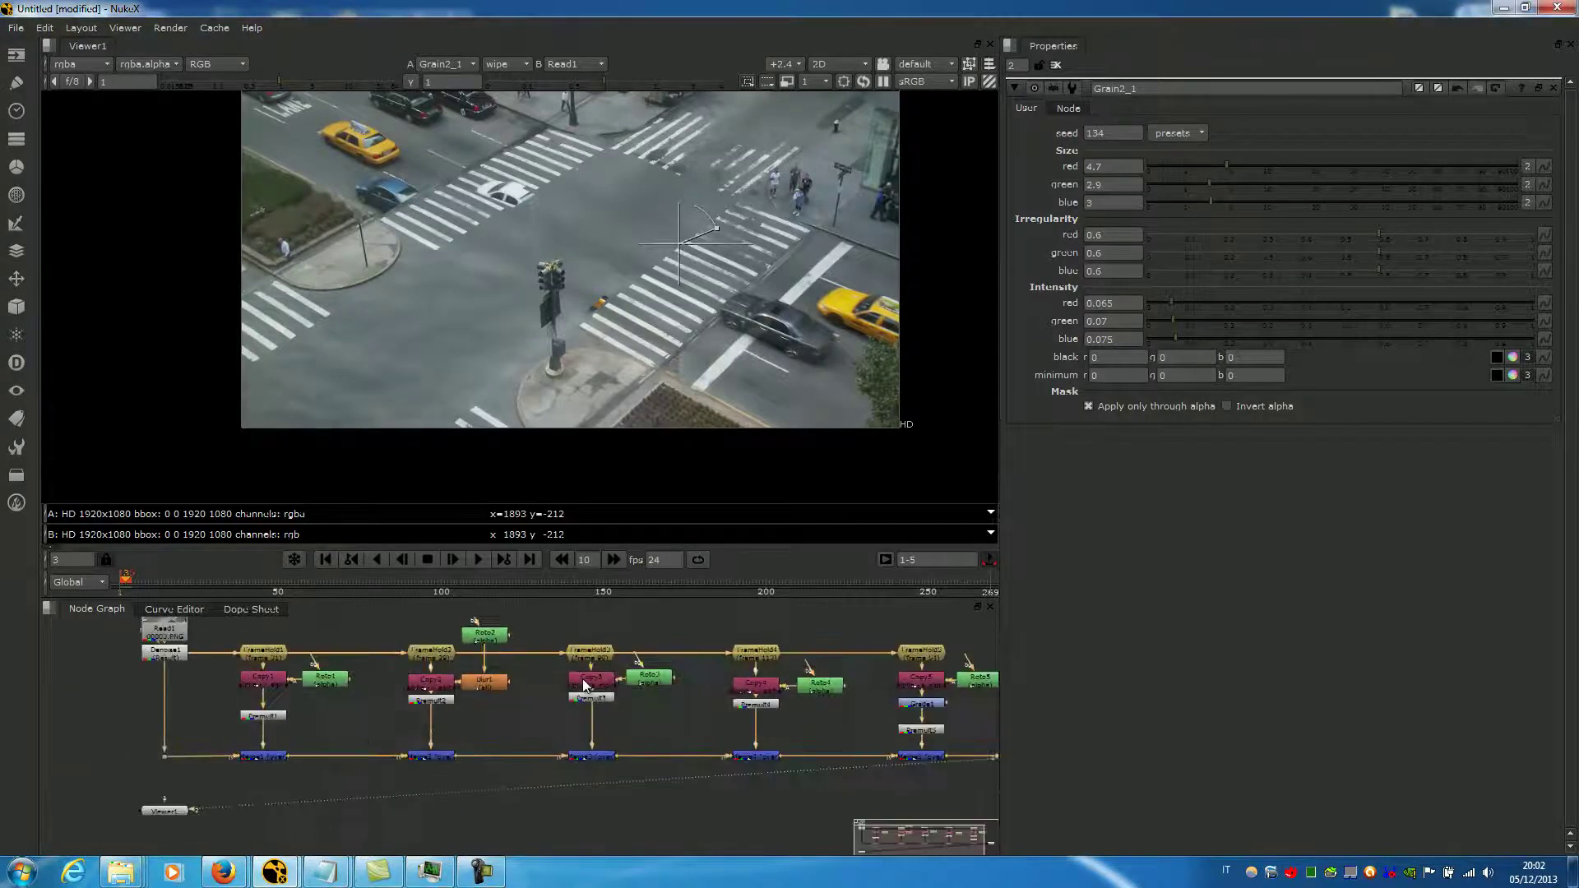
scroll(659, 679, "up", 3)
left_click(148, 653)
scroll(151, 656, "up", 3)
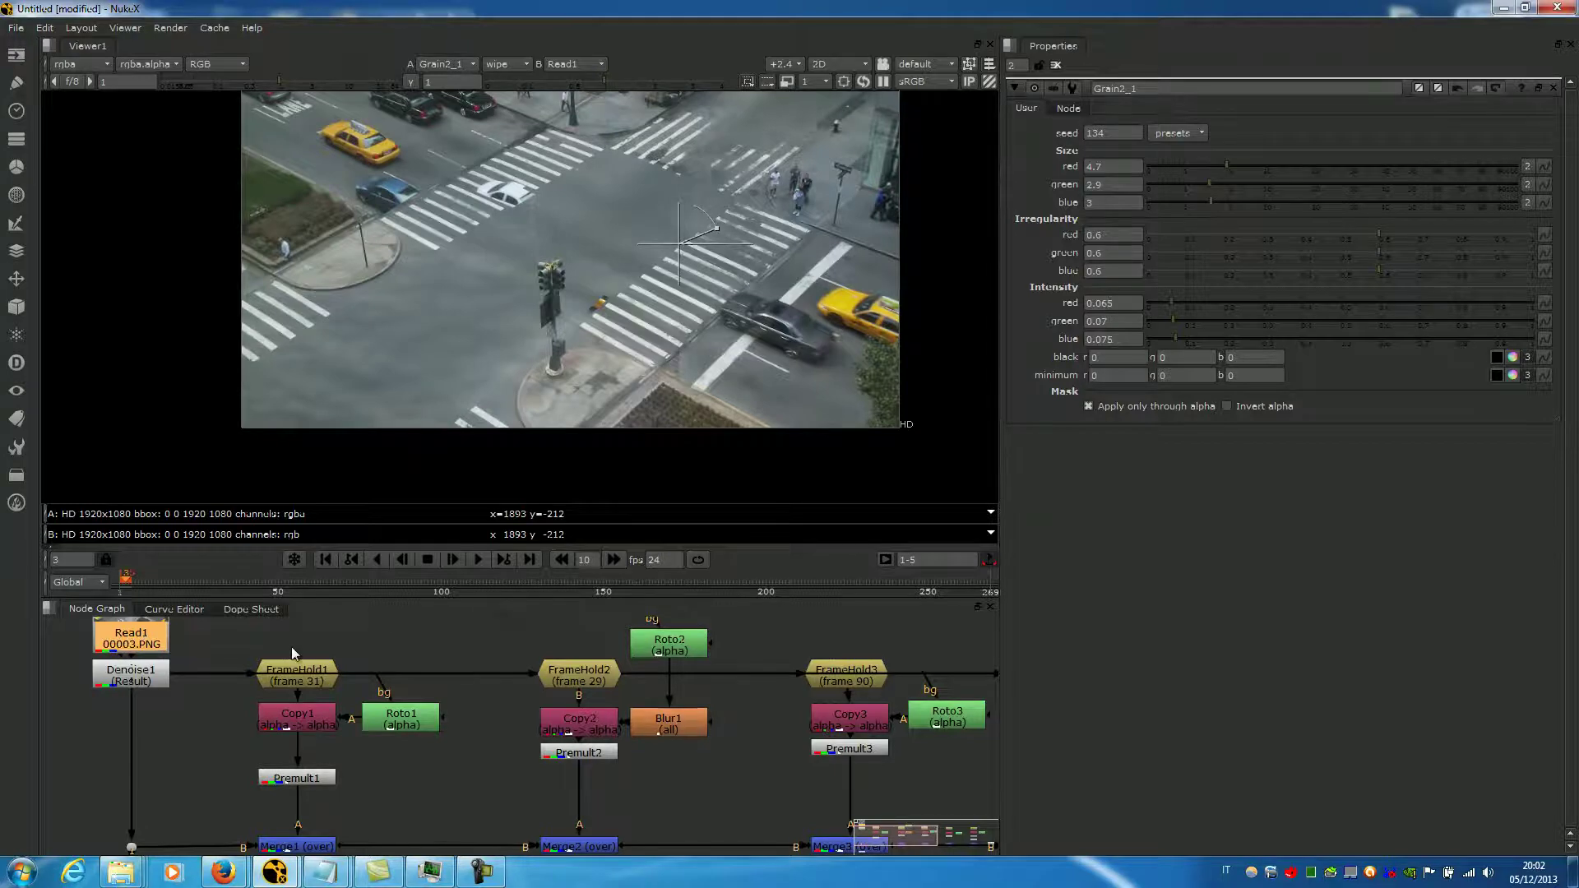
scroll(291, 647, "down", 2)
middle_click_drag(517, 667, 365, 676)
scroll(317, 667, "down", 1)
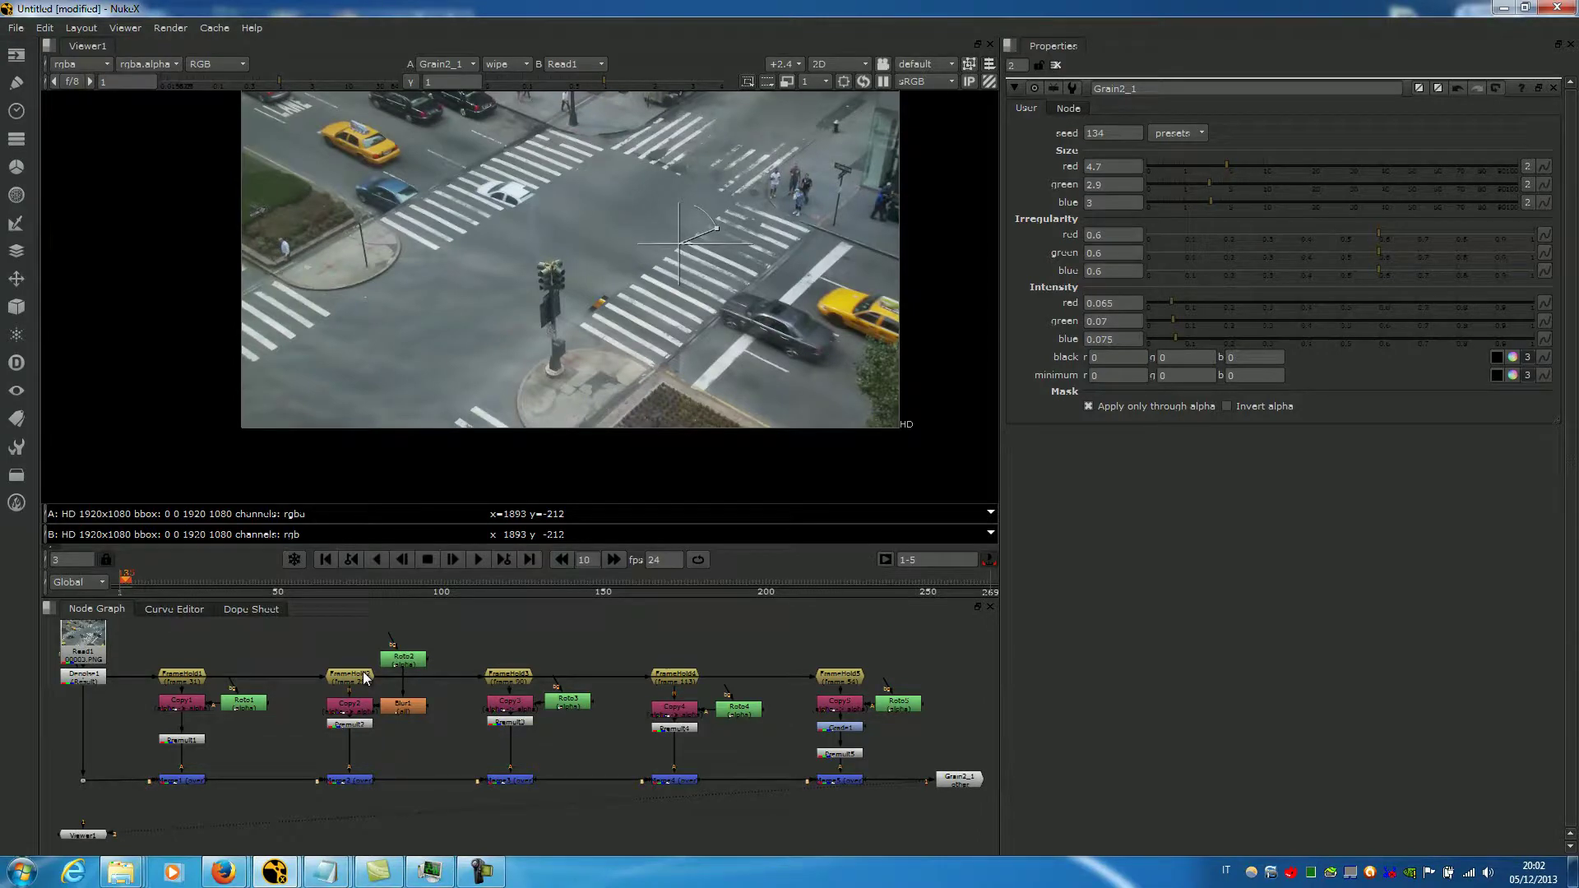
- Switch to the Notepad window that holds the contact e-mail address
key("alt+Tab")
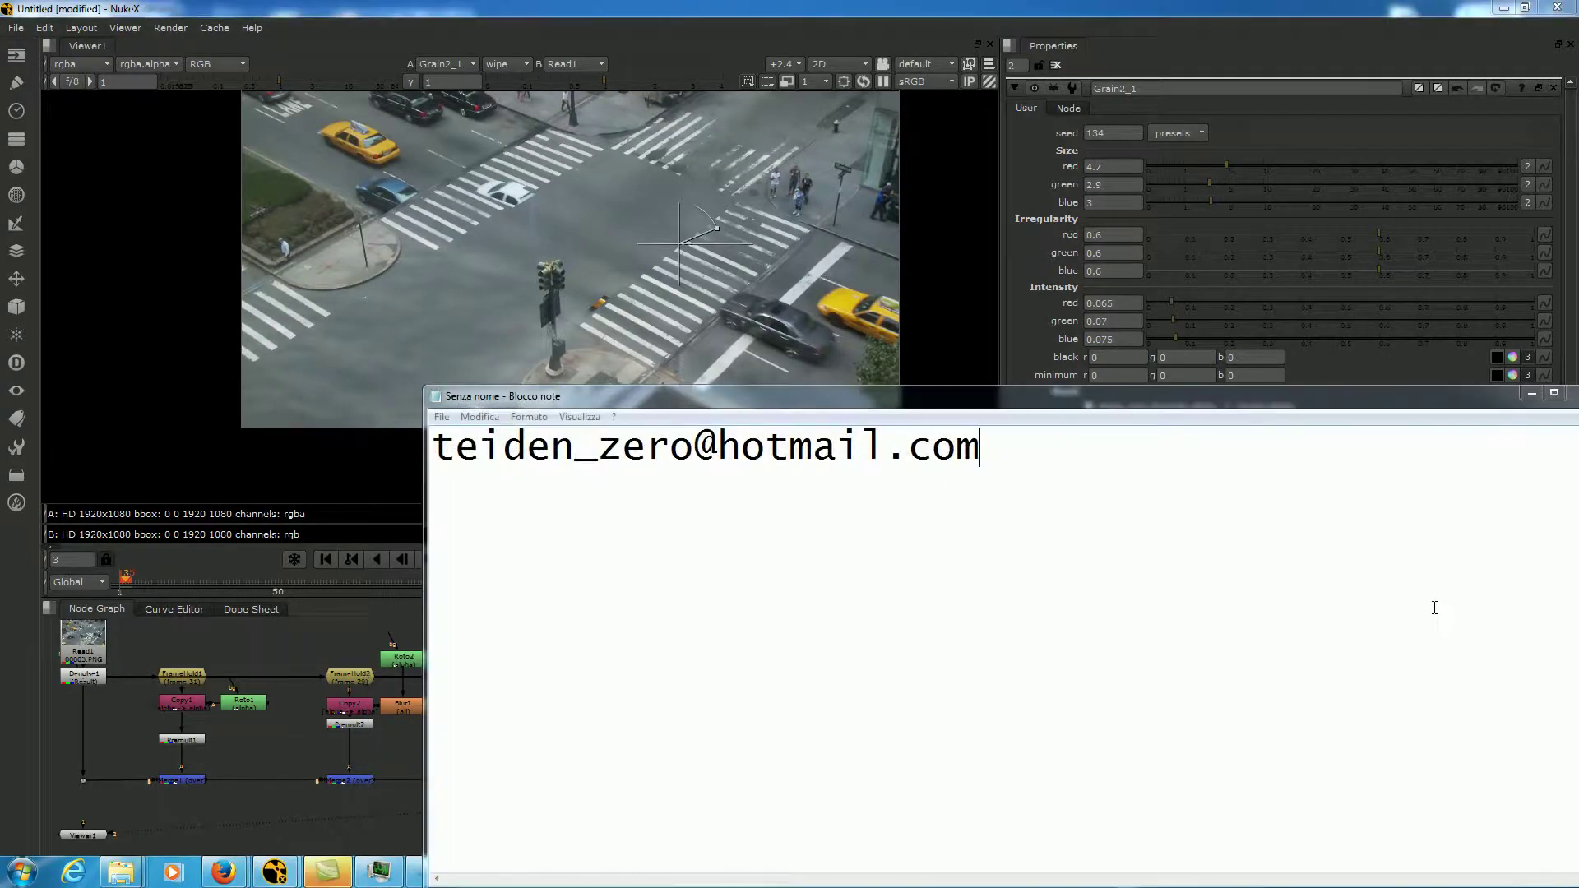